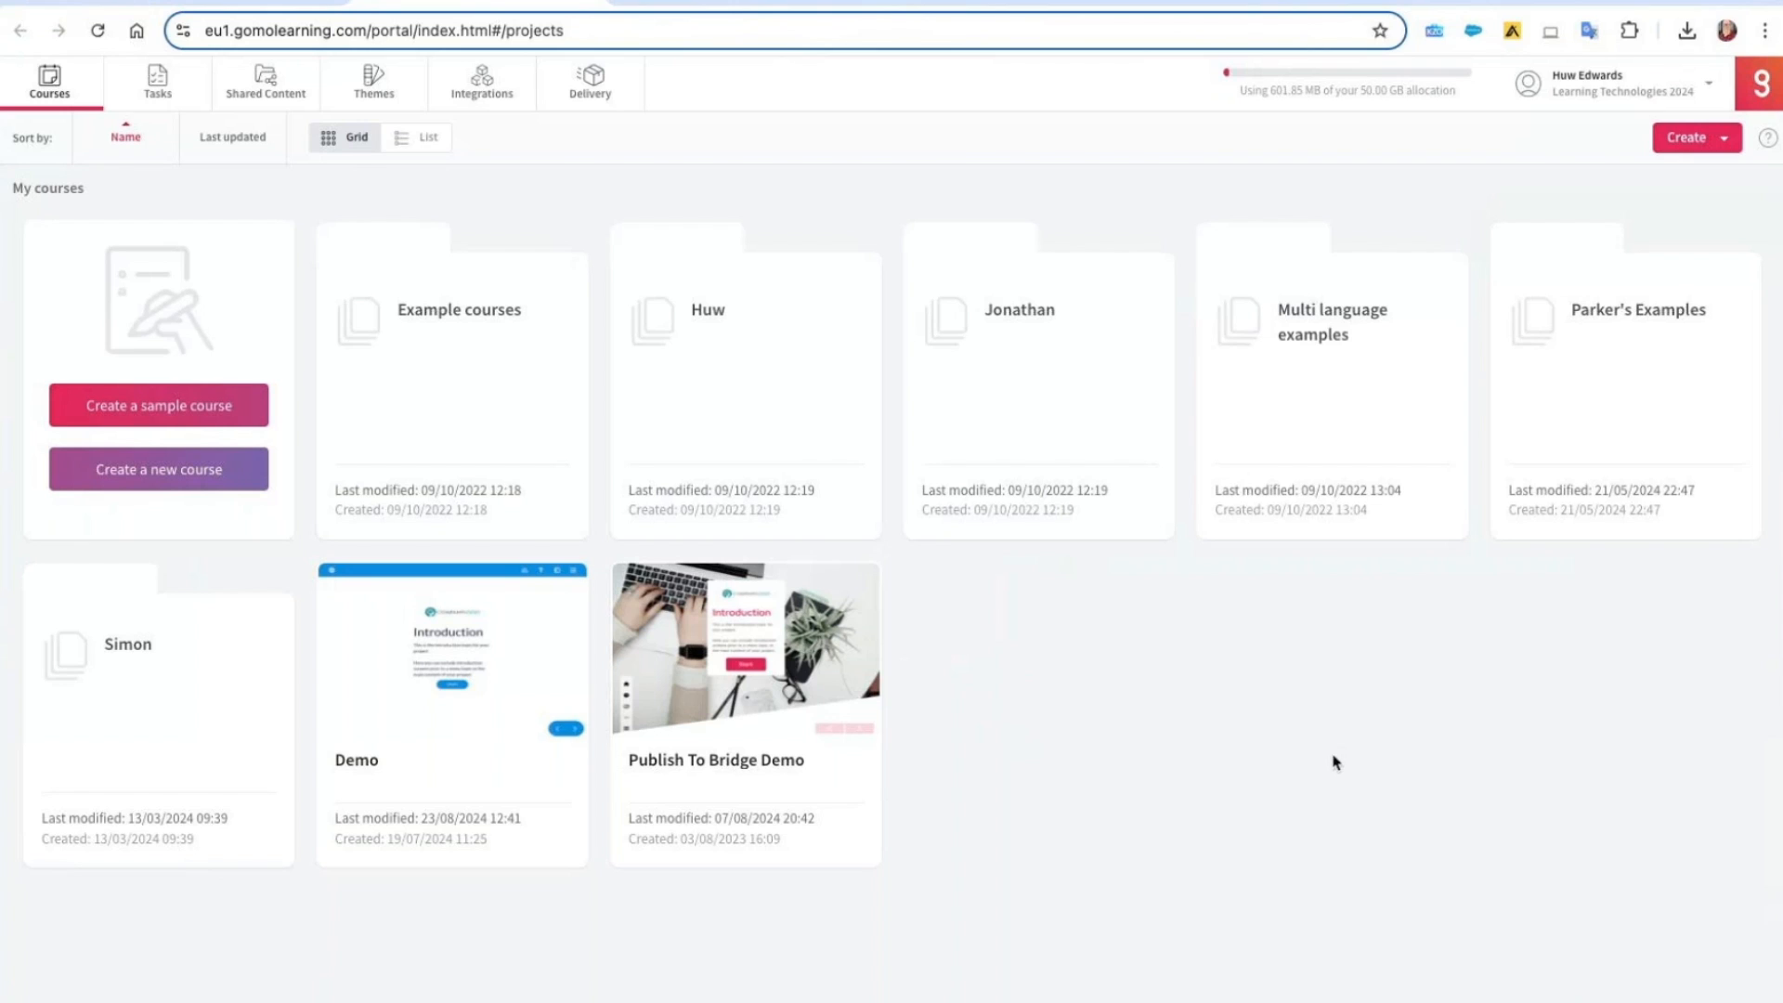
Start a new course named "Certificate example" in single-language British English and choose the Ponte theme
click(180, 475)
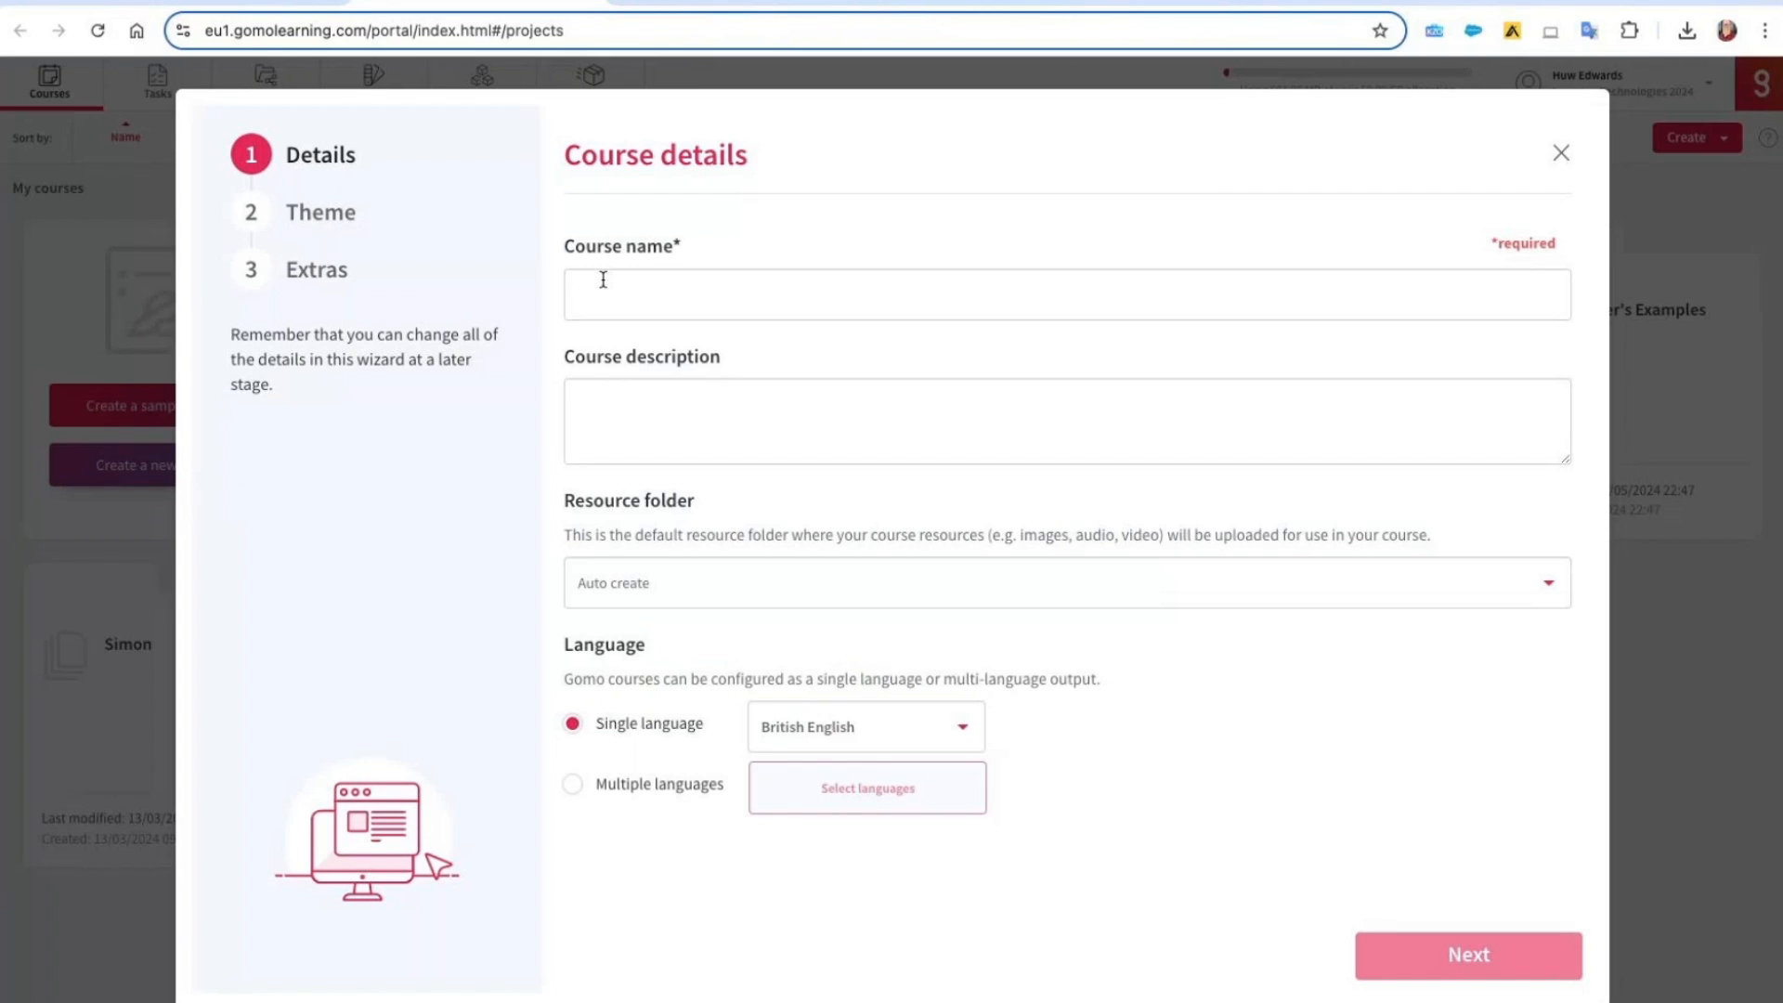
click(577, 292)
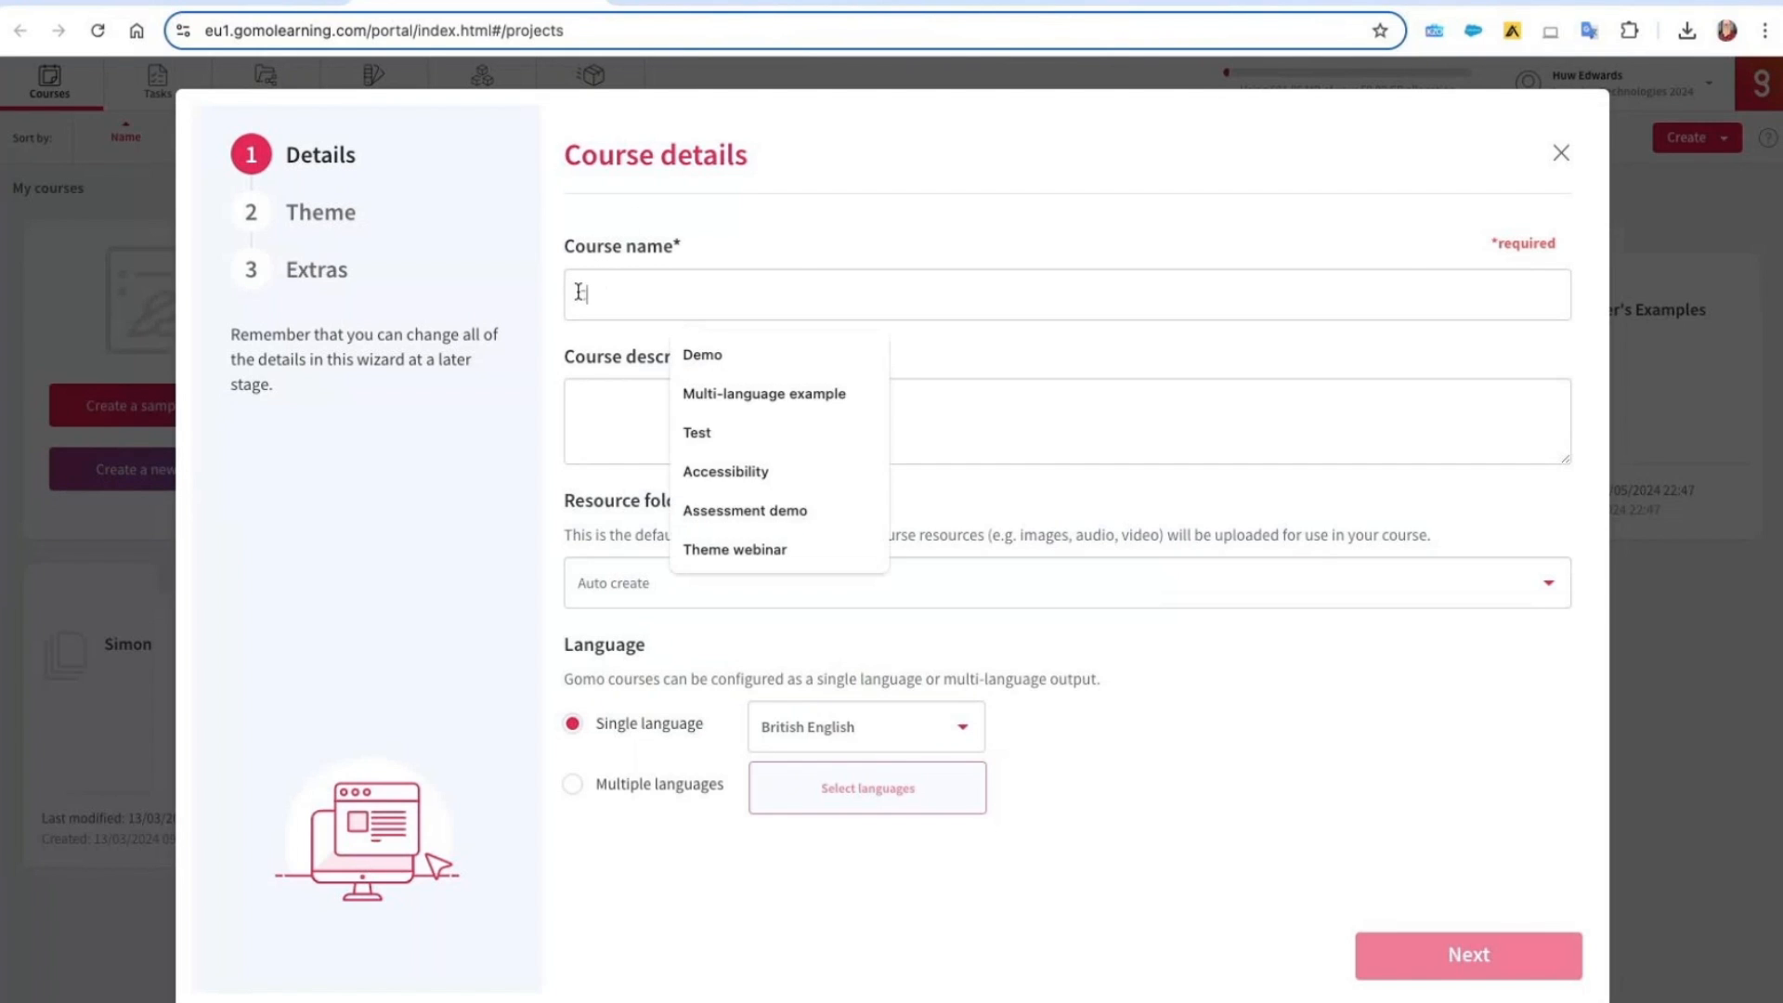
text(Certificate example)
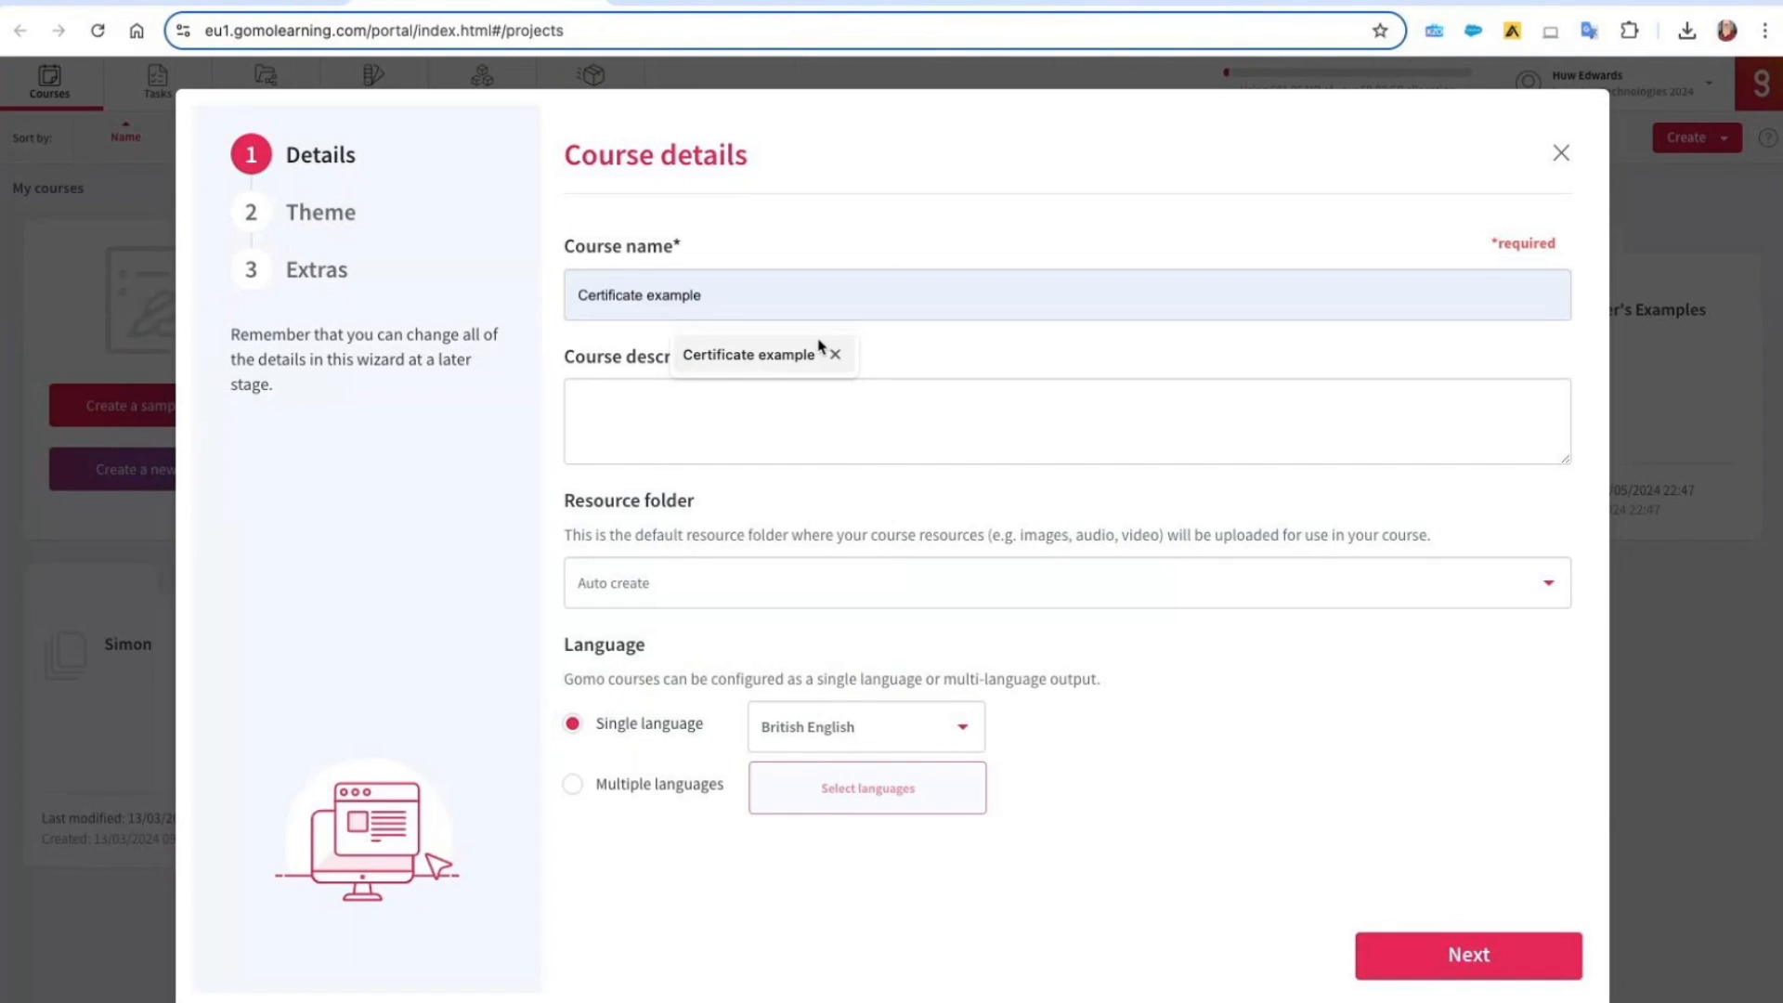
click(803, 356)
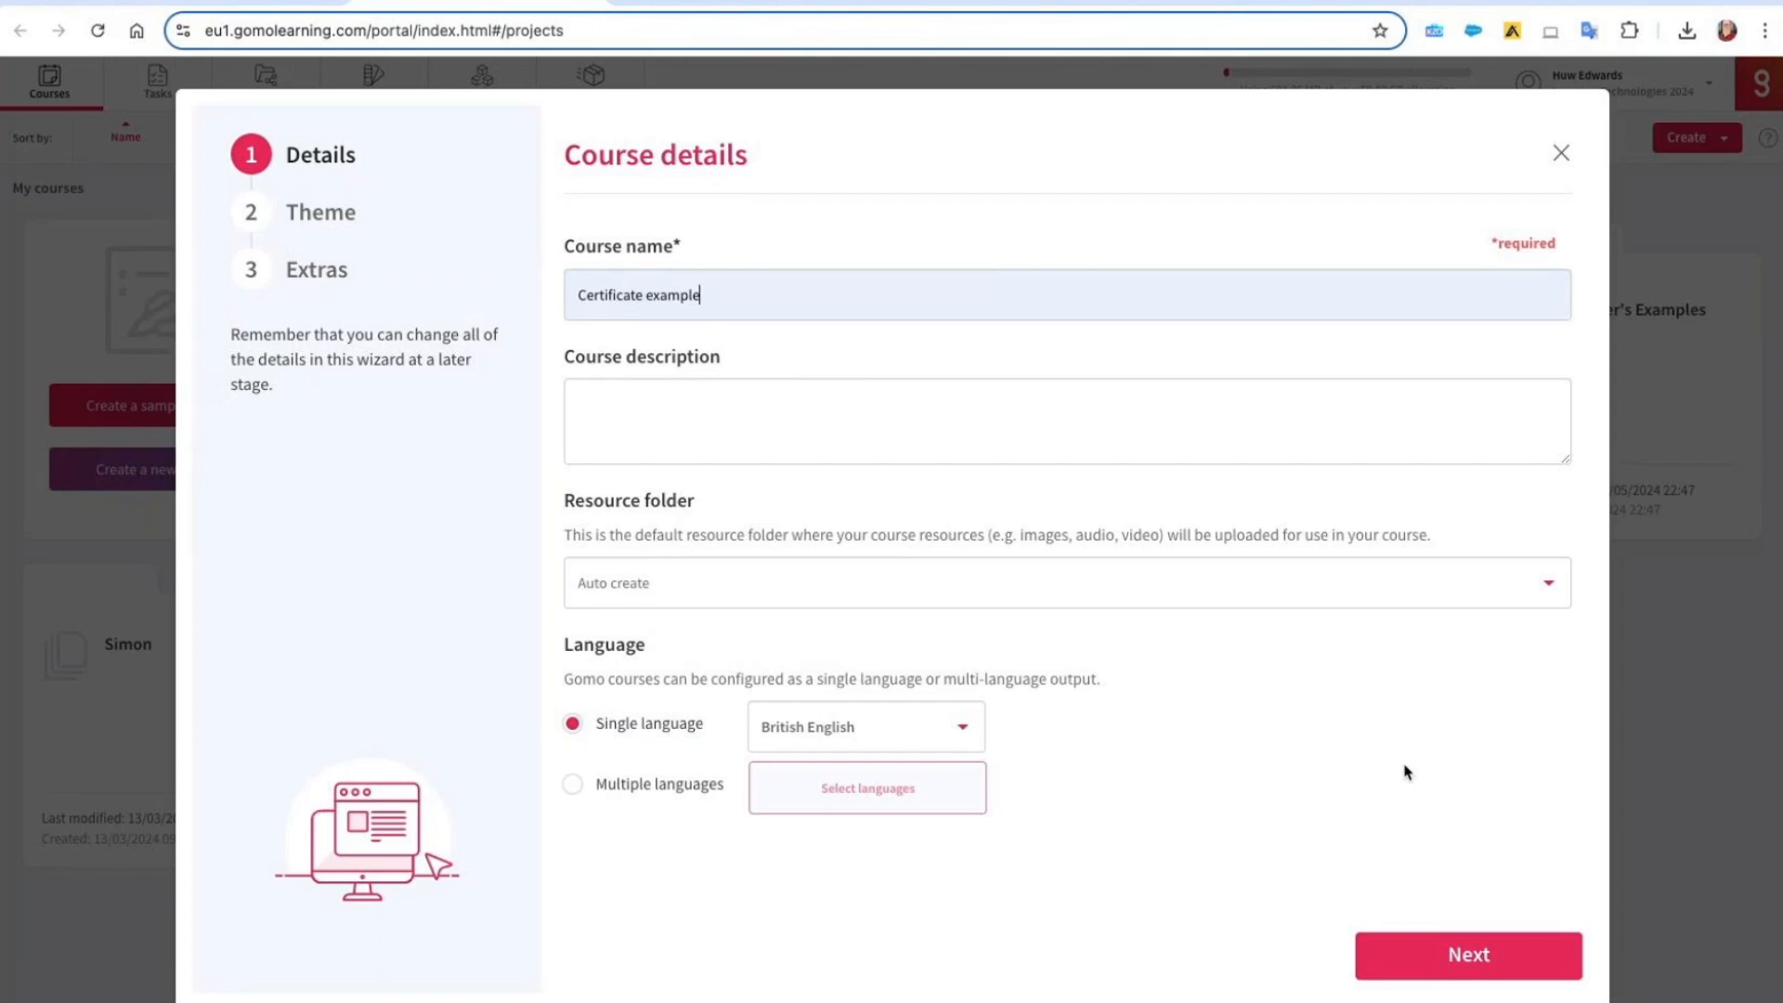
click(1483, 963)
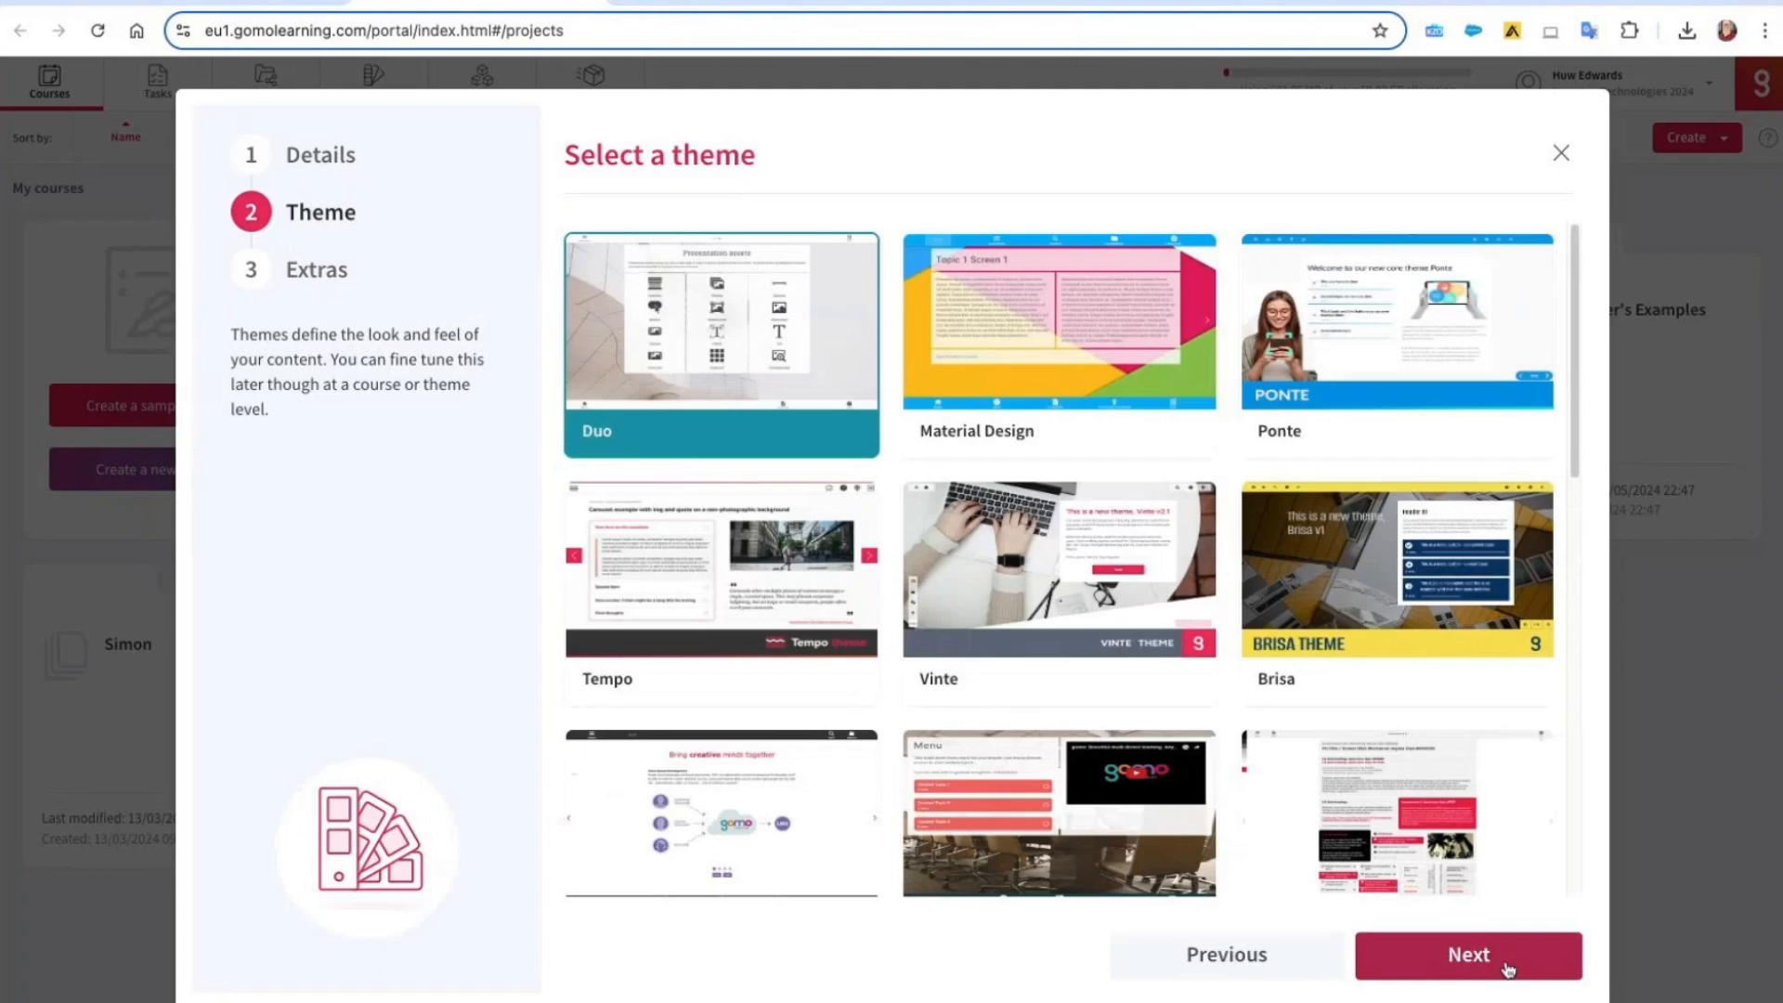
click(1437, 421)
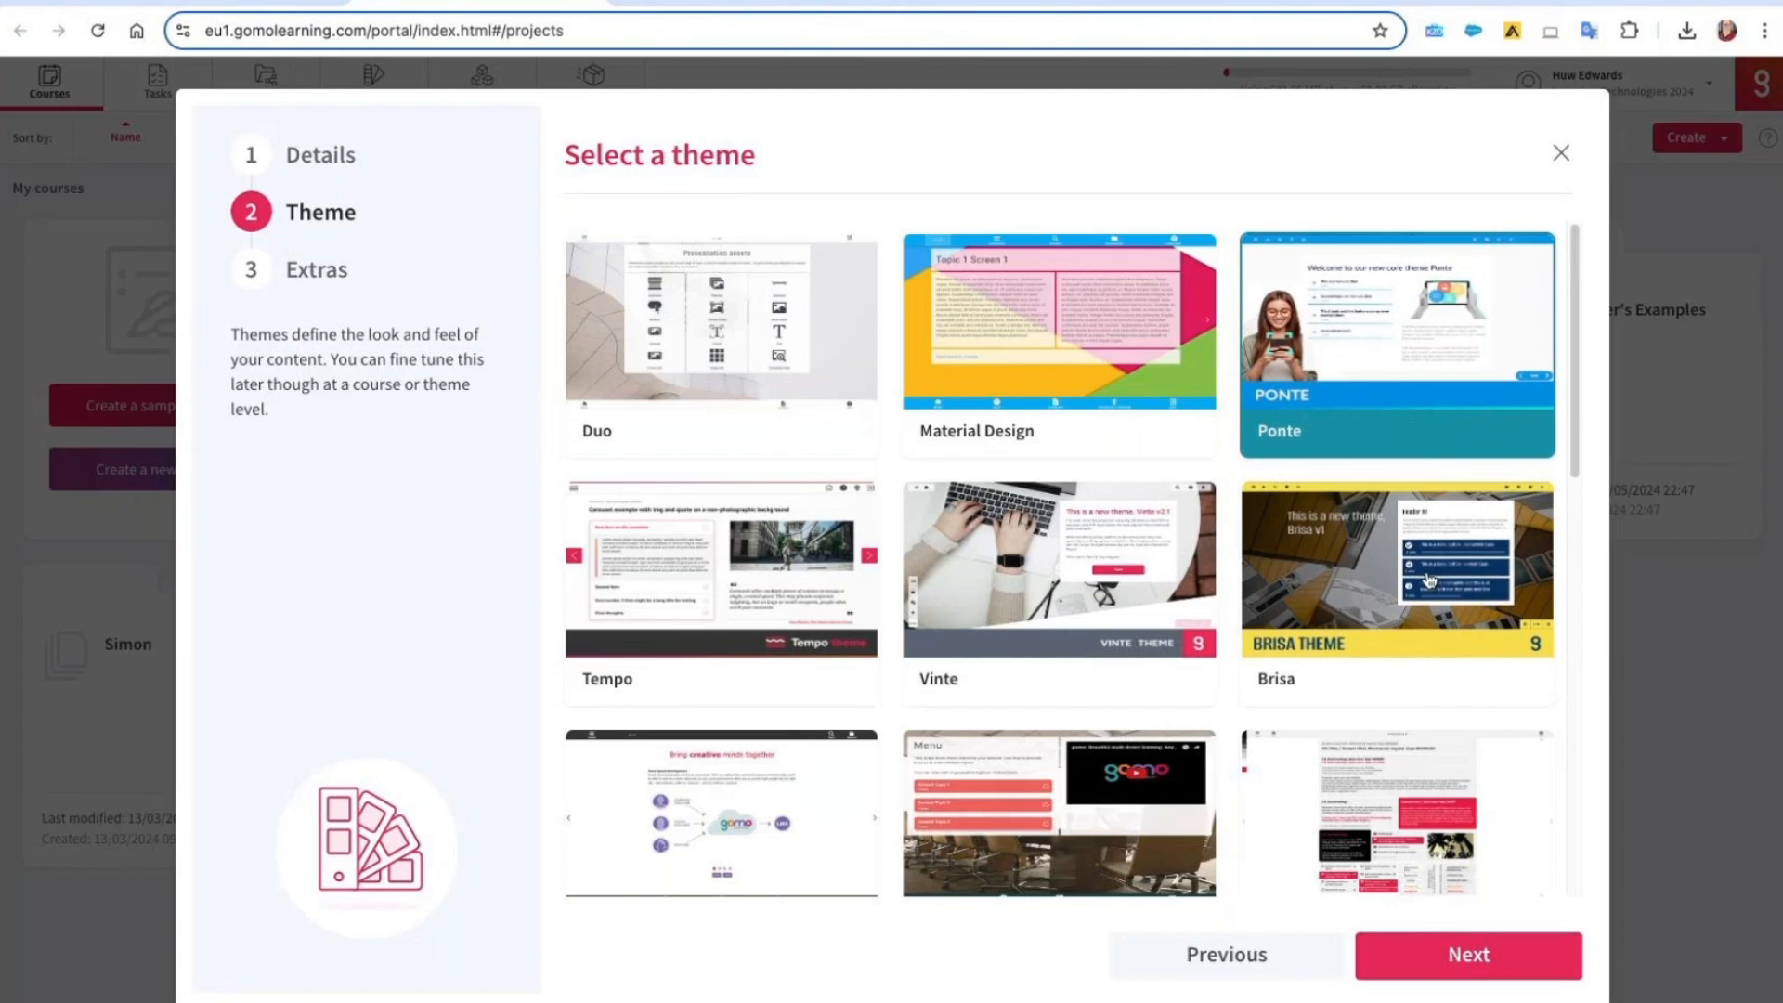
click(1485, 963)
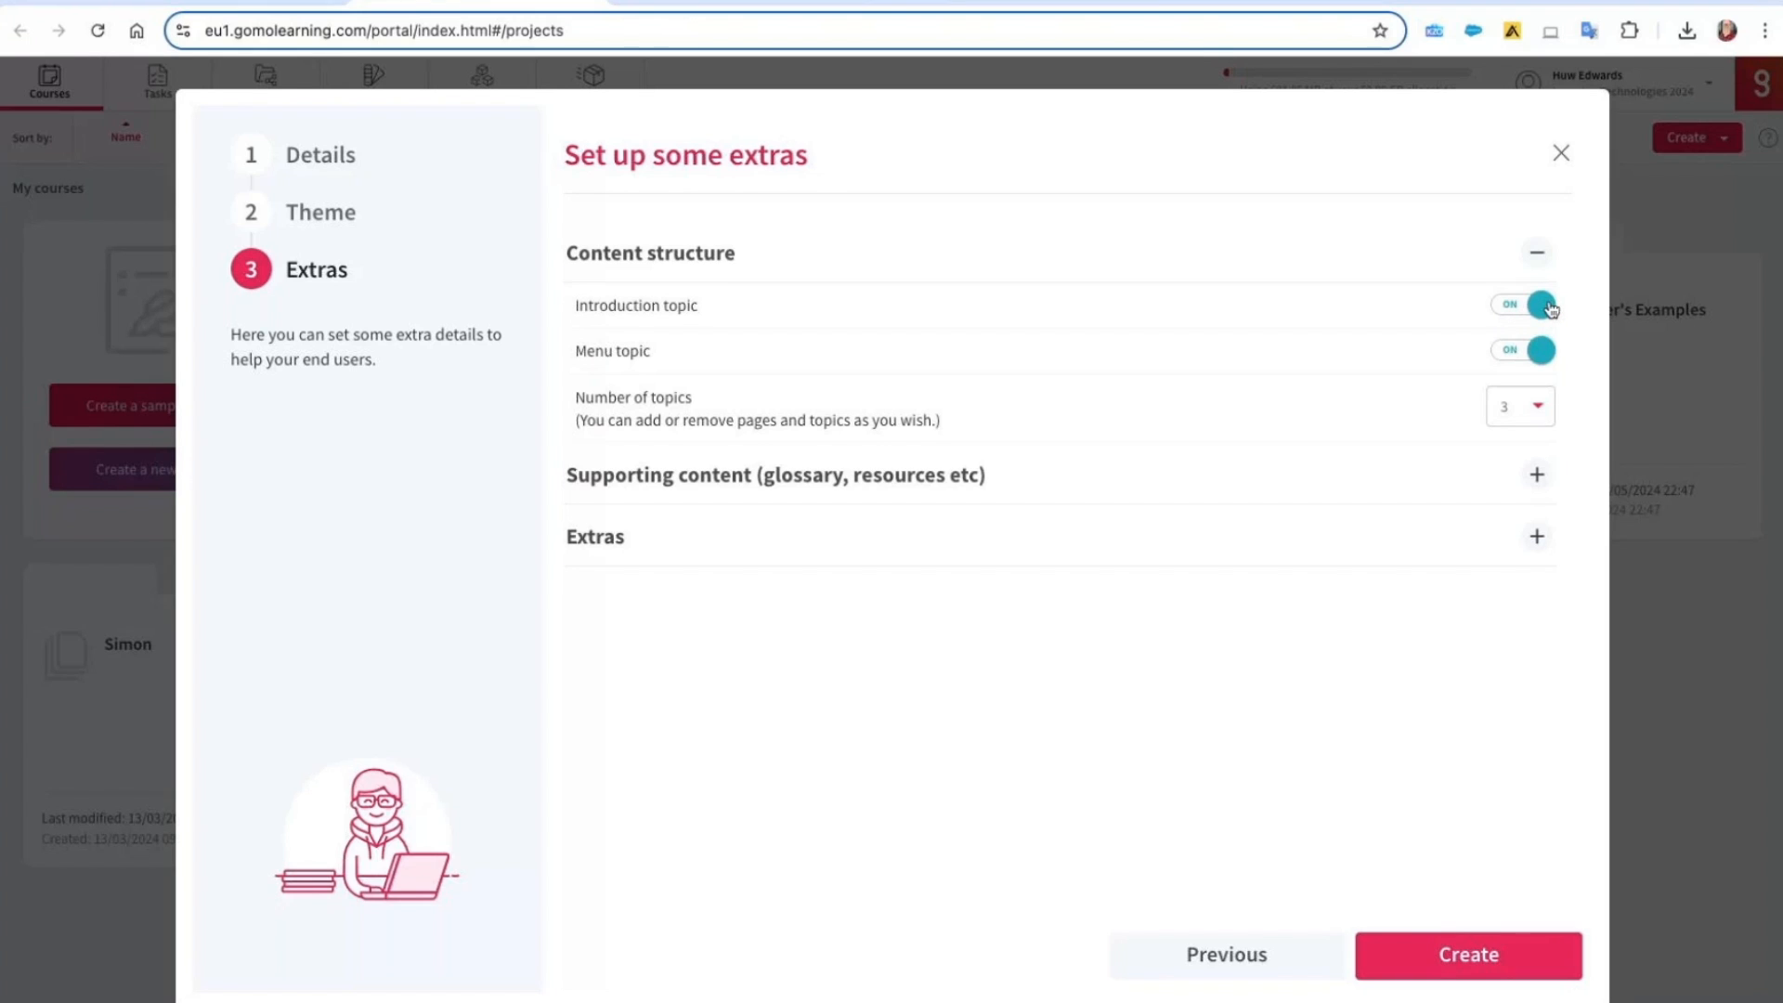
Keep three topics, review the supporting content and extras options, and create the course with these default settings
click(1537, 406)
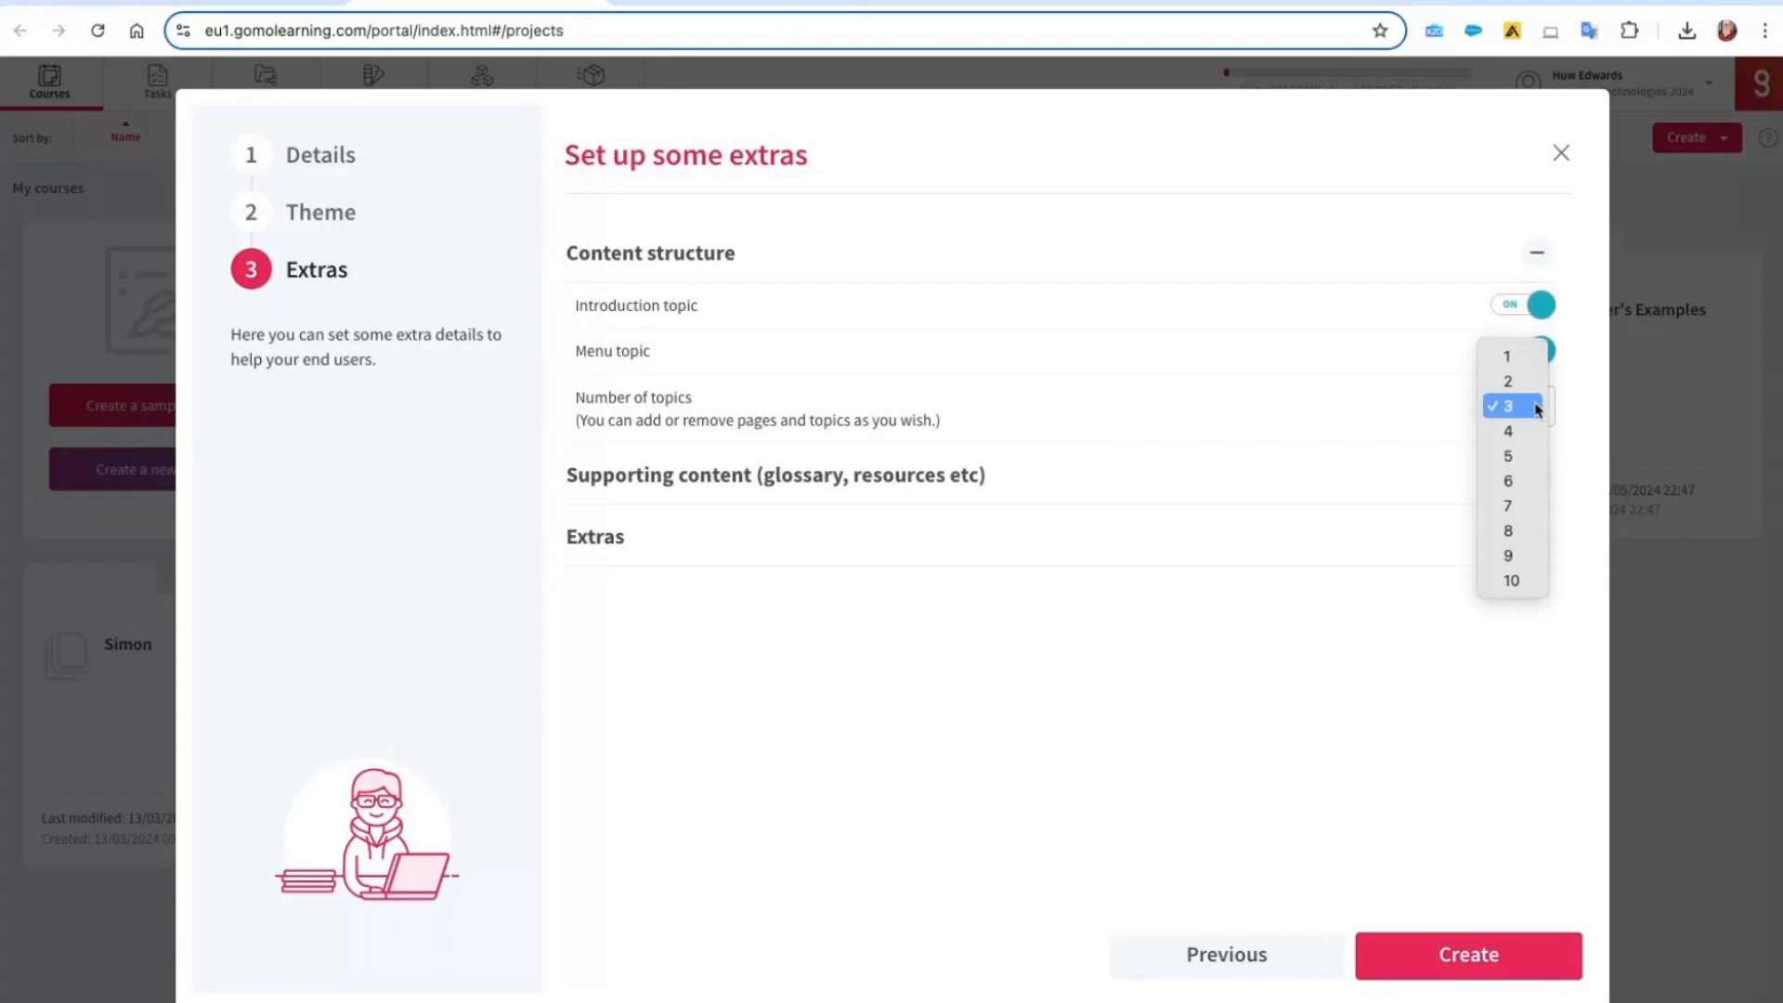
click(1538, 406)
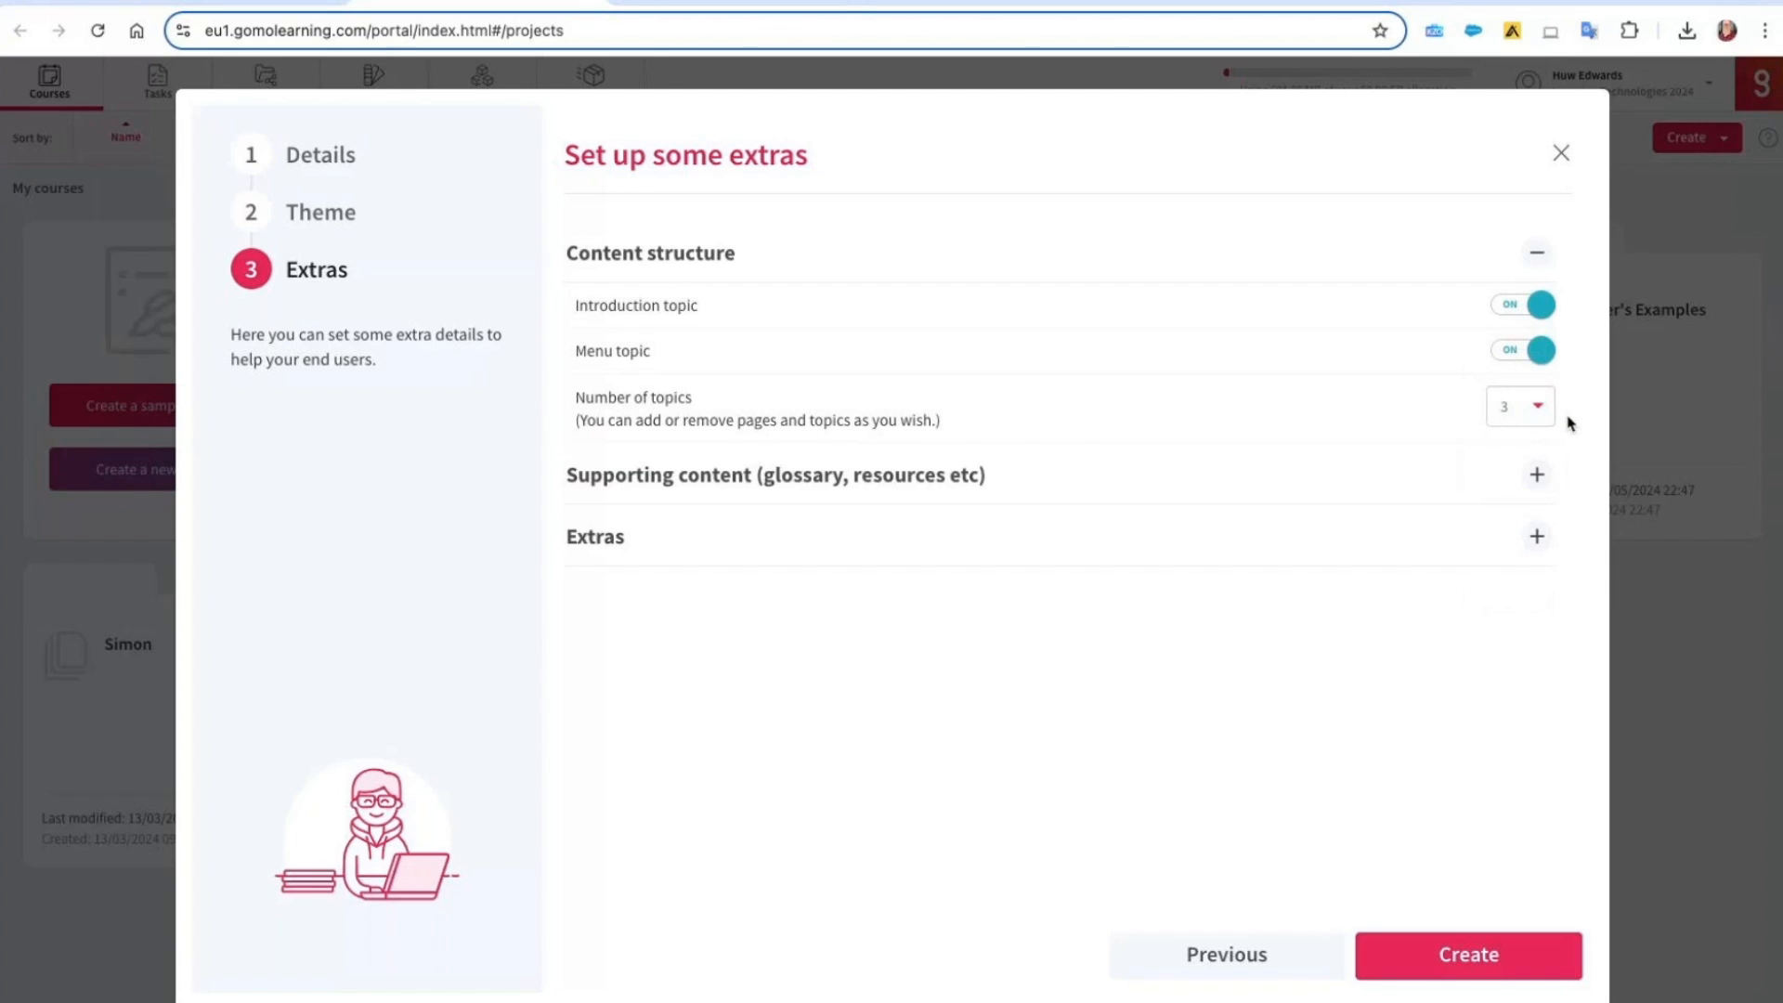
click(1538, 477)
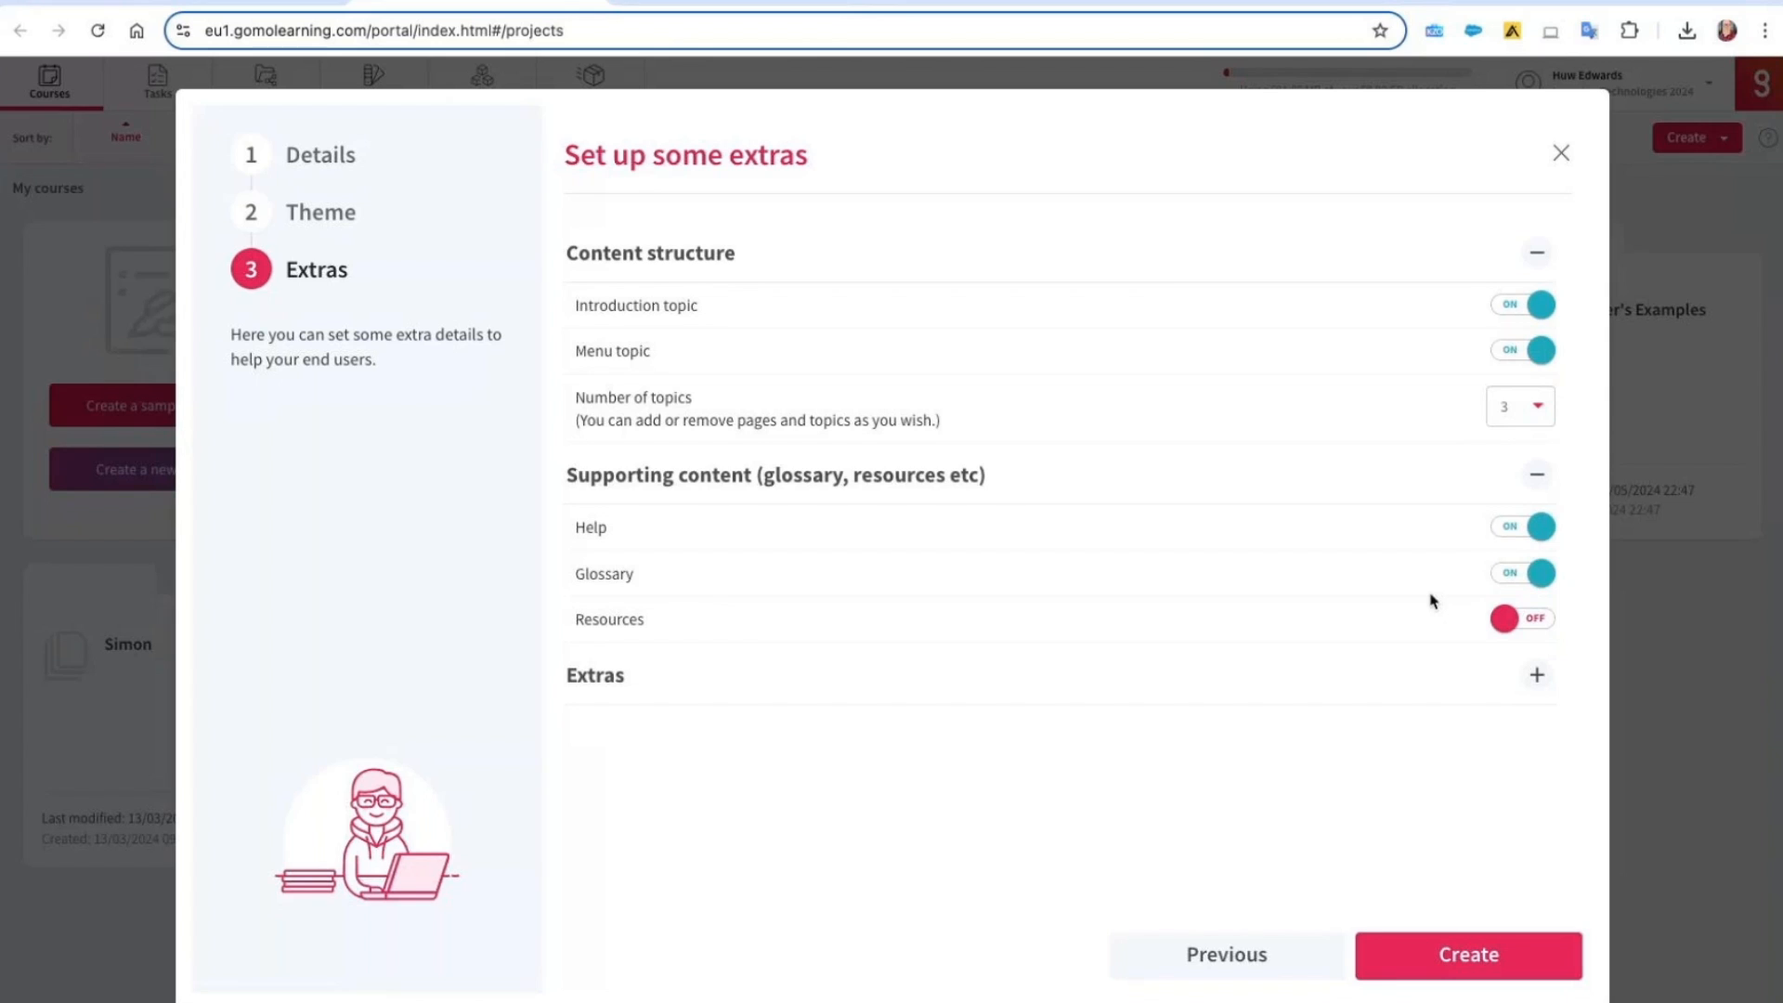
click(1542, 683)
drag(1580, 731, 1583, 829)
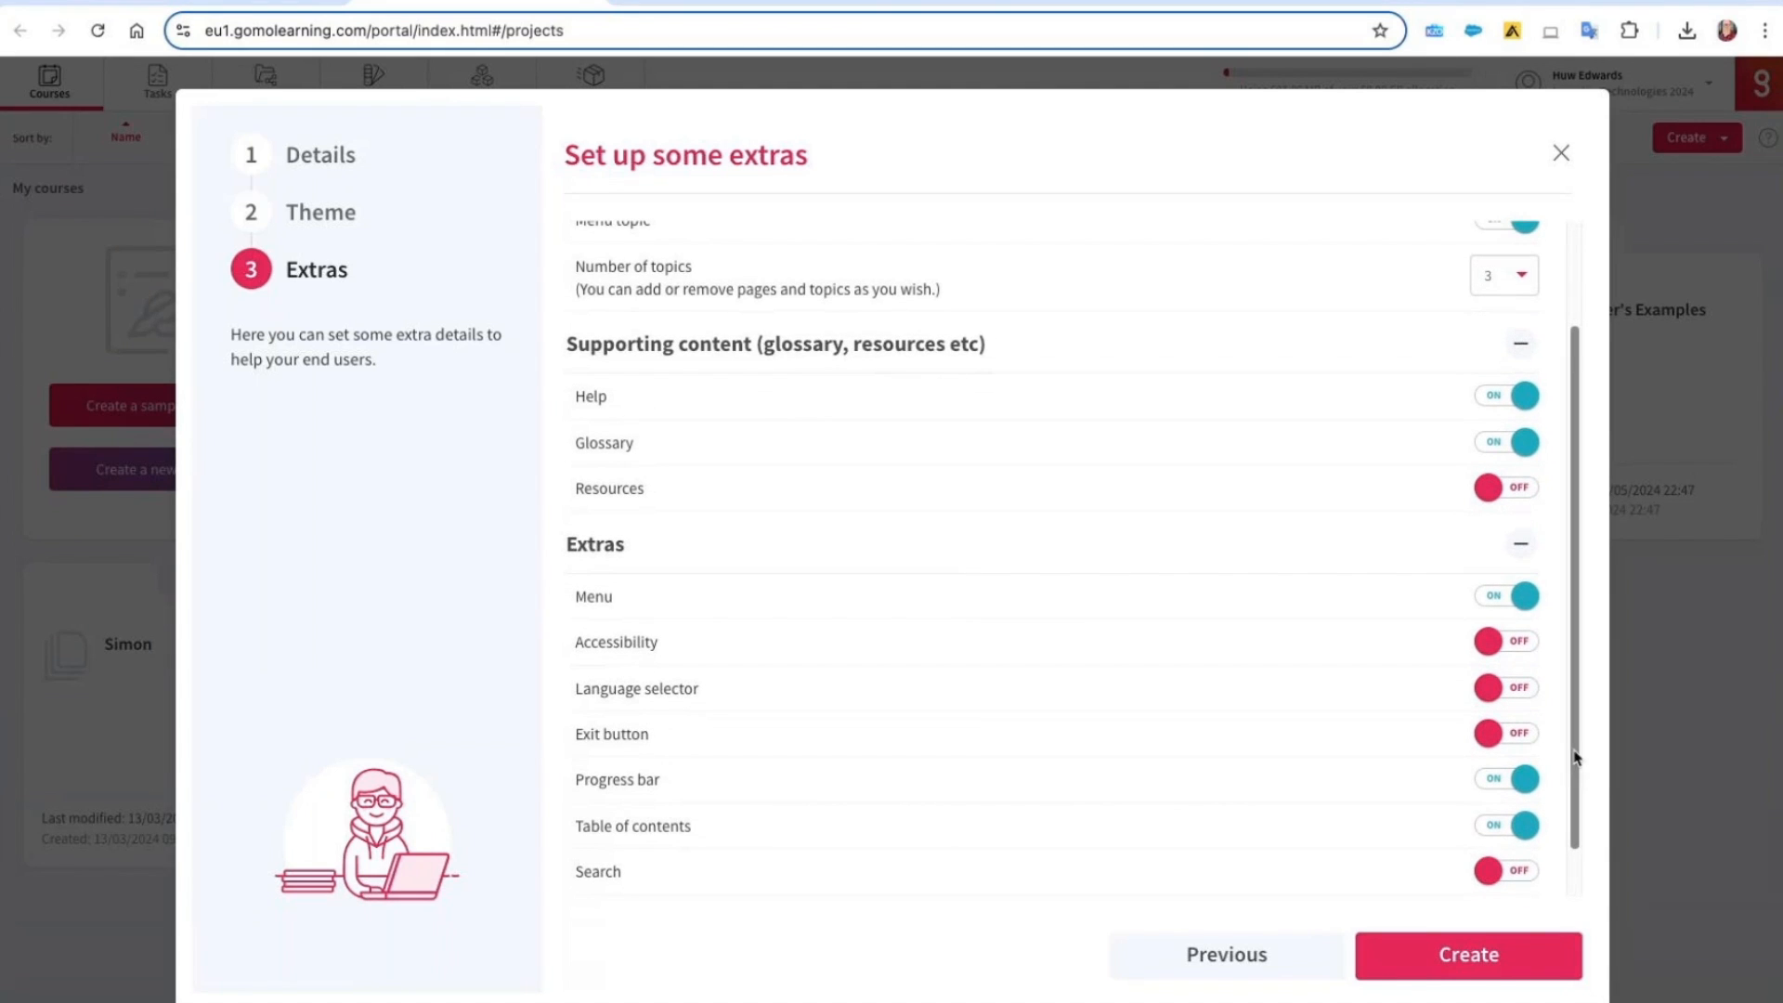
click(1482, 961)
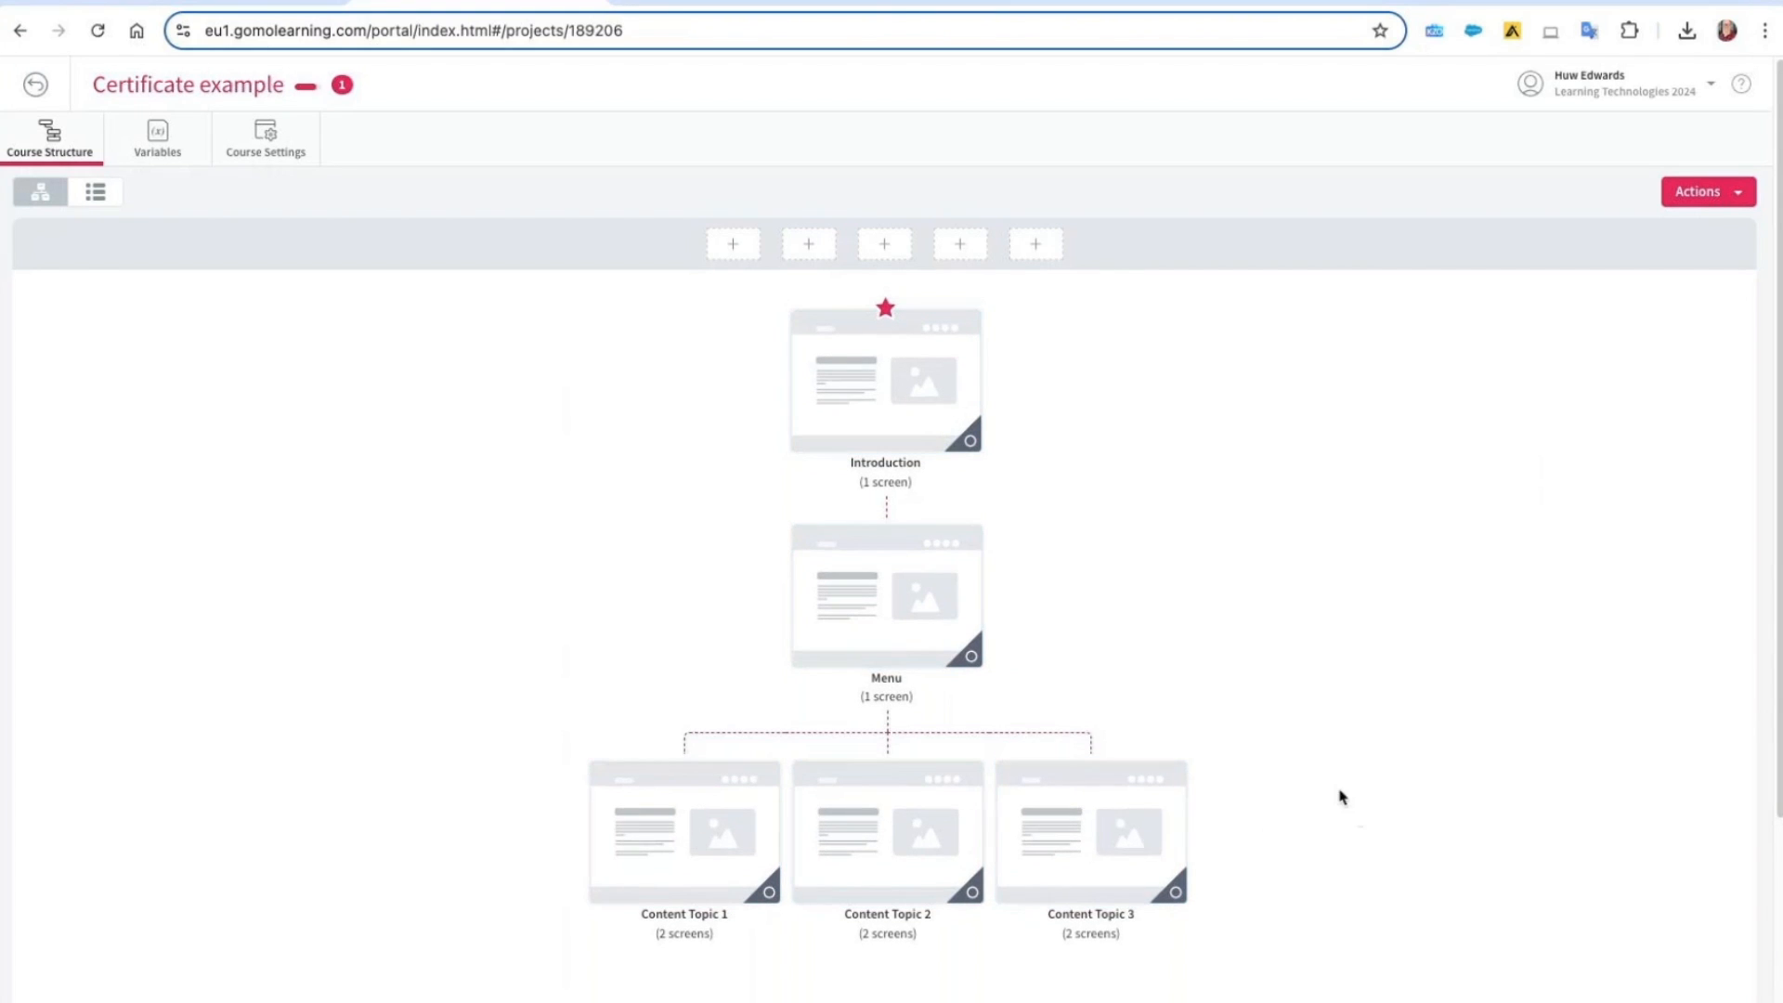
Rename the Content Topic 3 topic in the course structure as "Assessment"
scroll(1365, 780, down, 3)
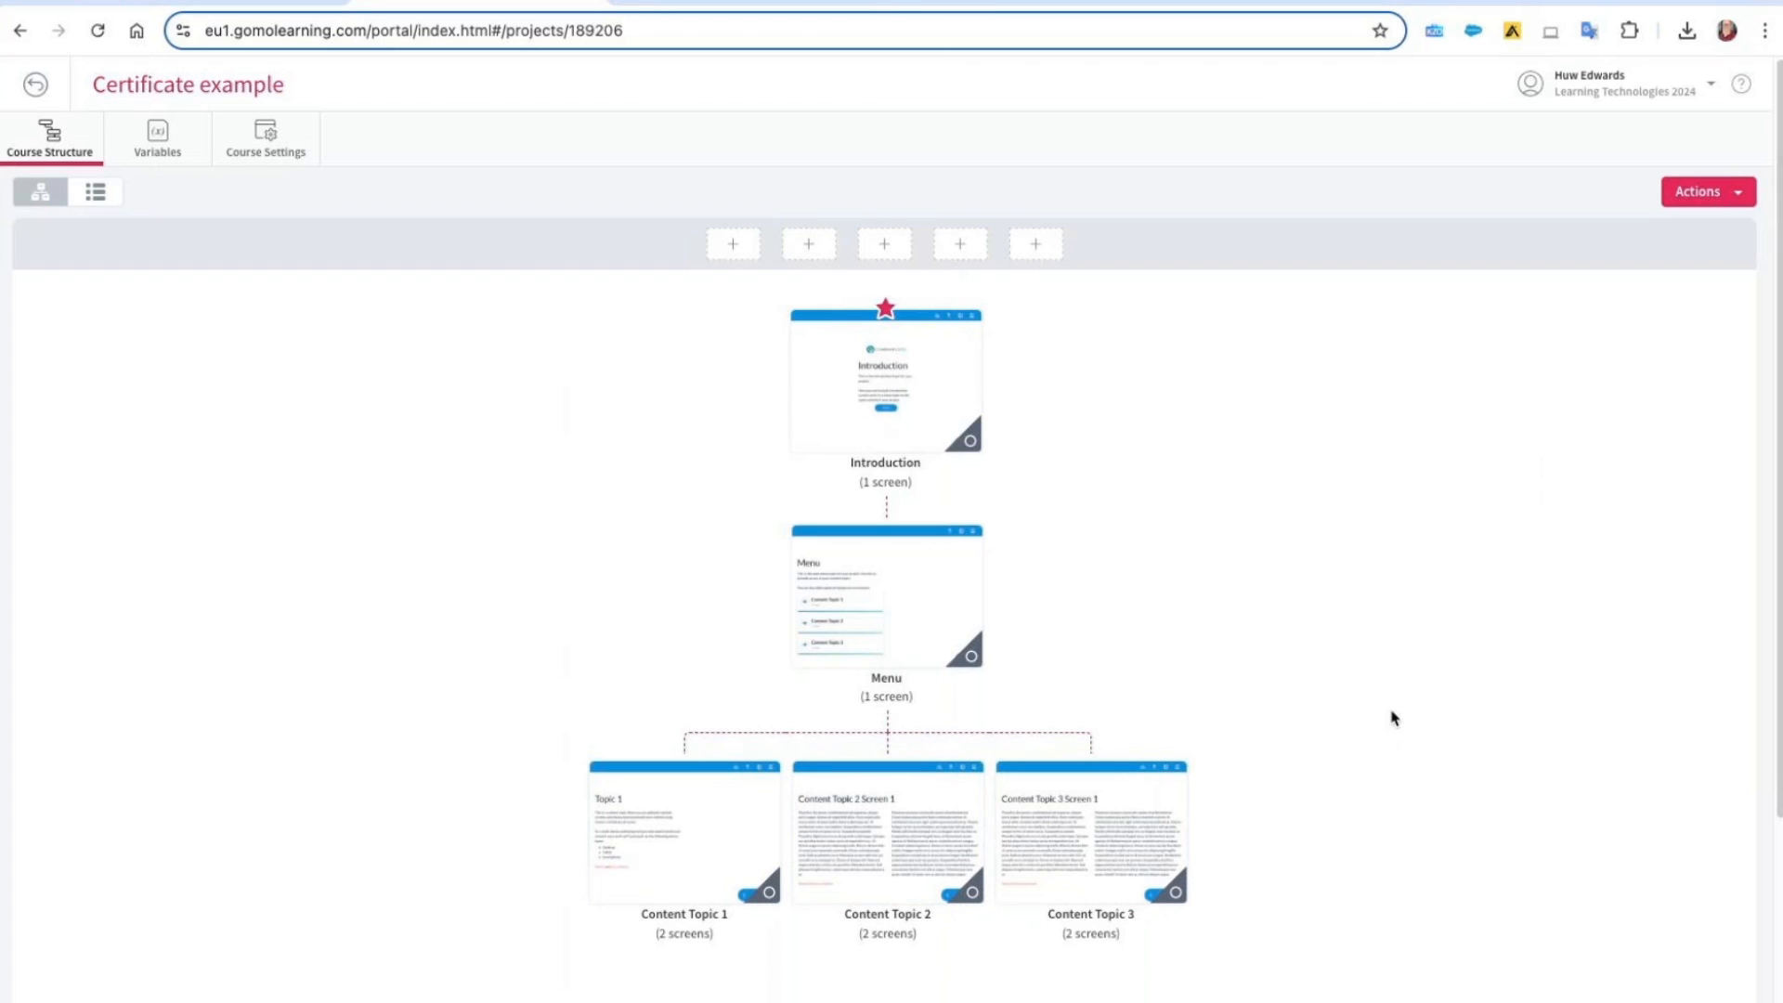
scroll(1389, 720, down, 3)
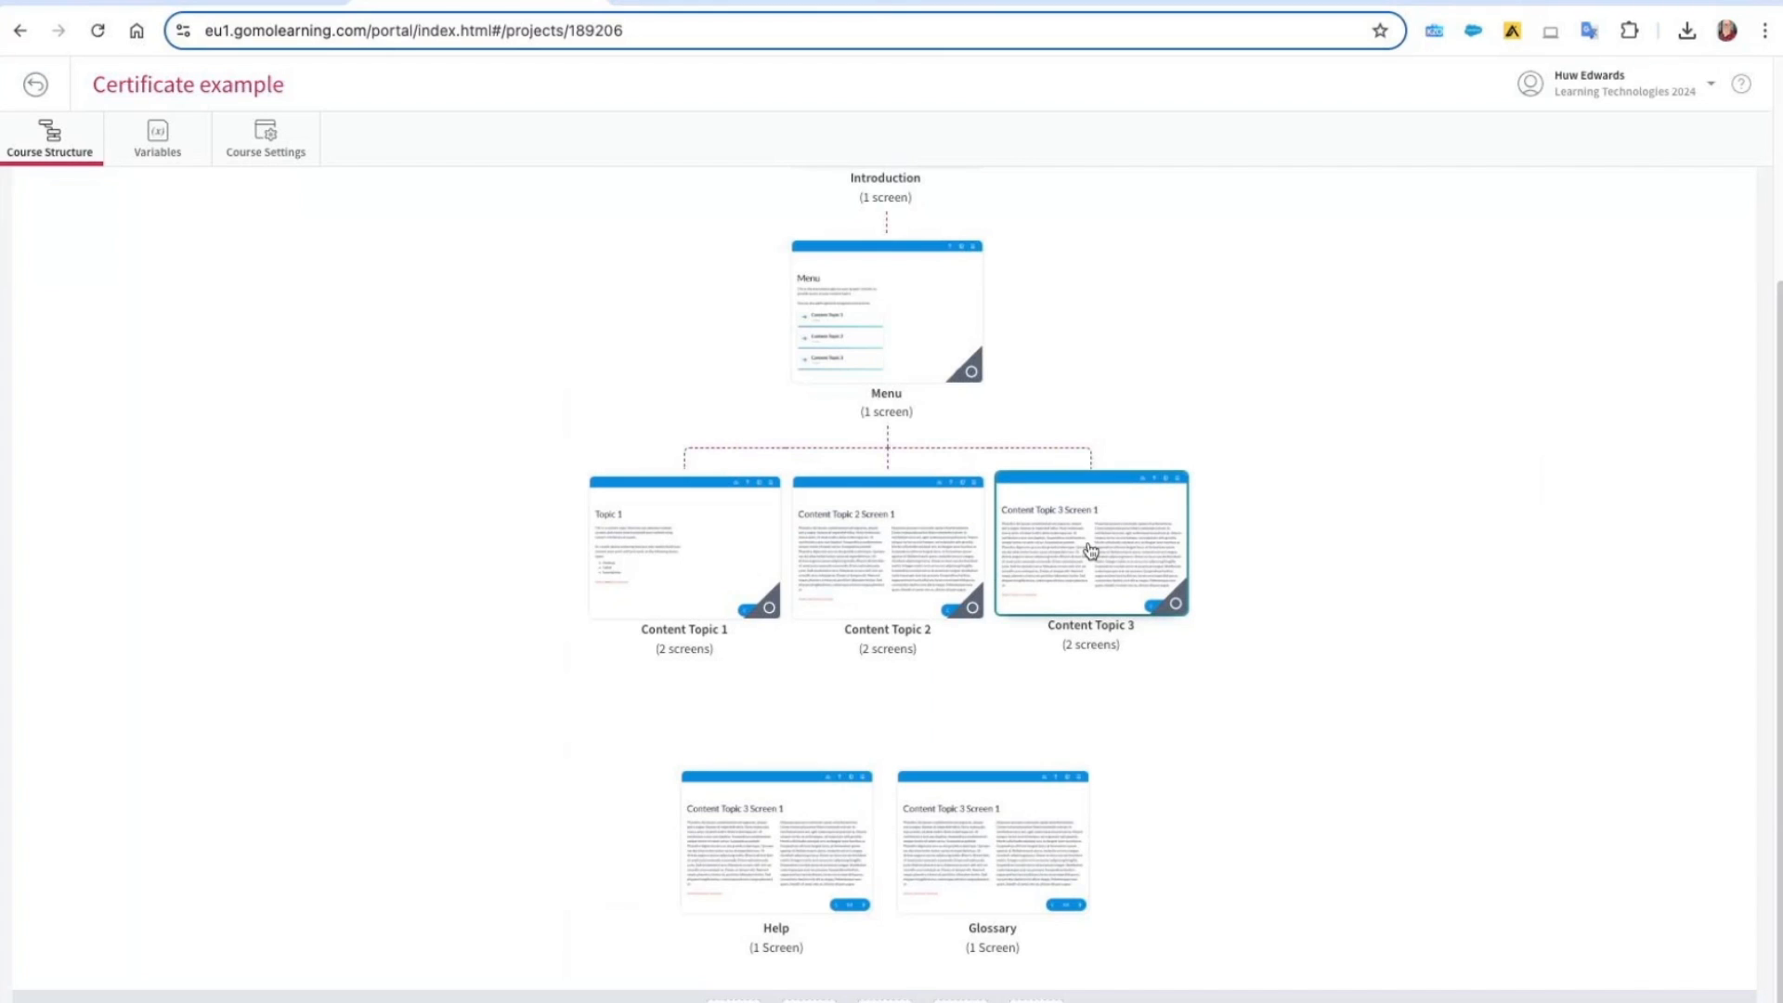
mouse_move(1095, 530)
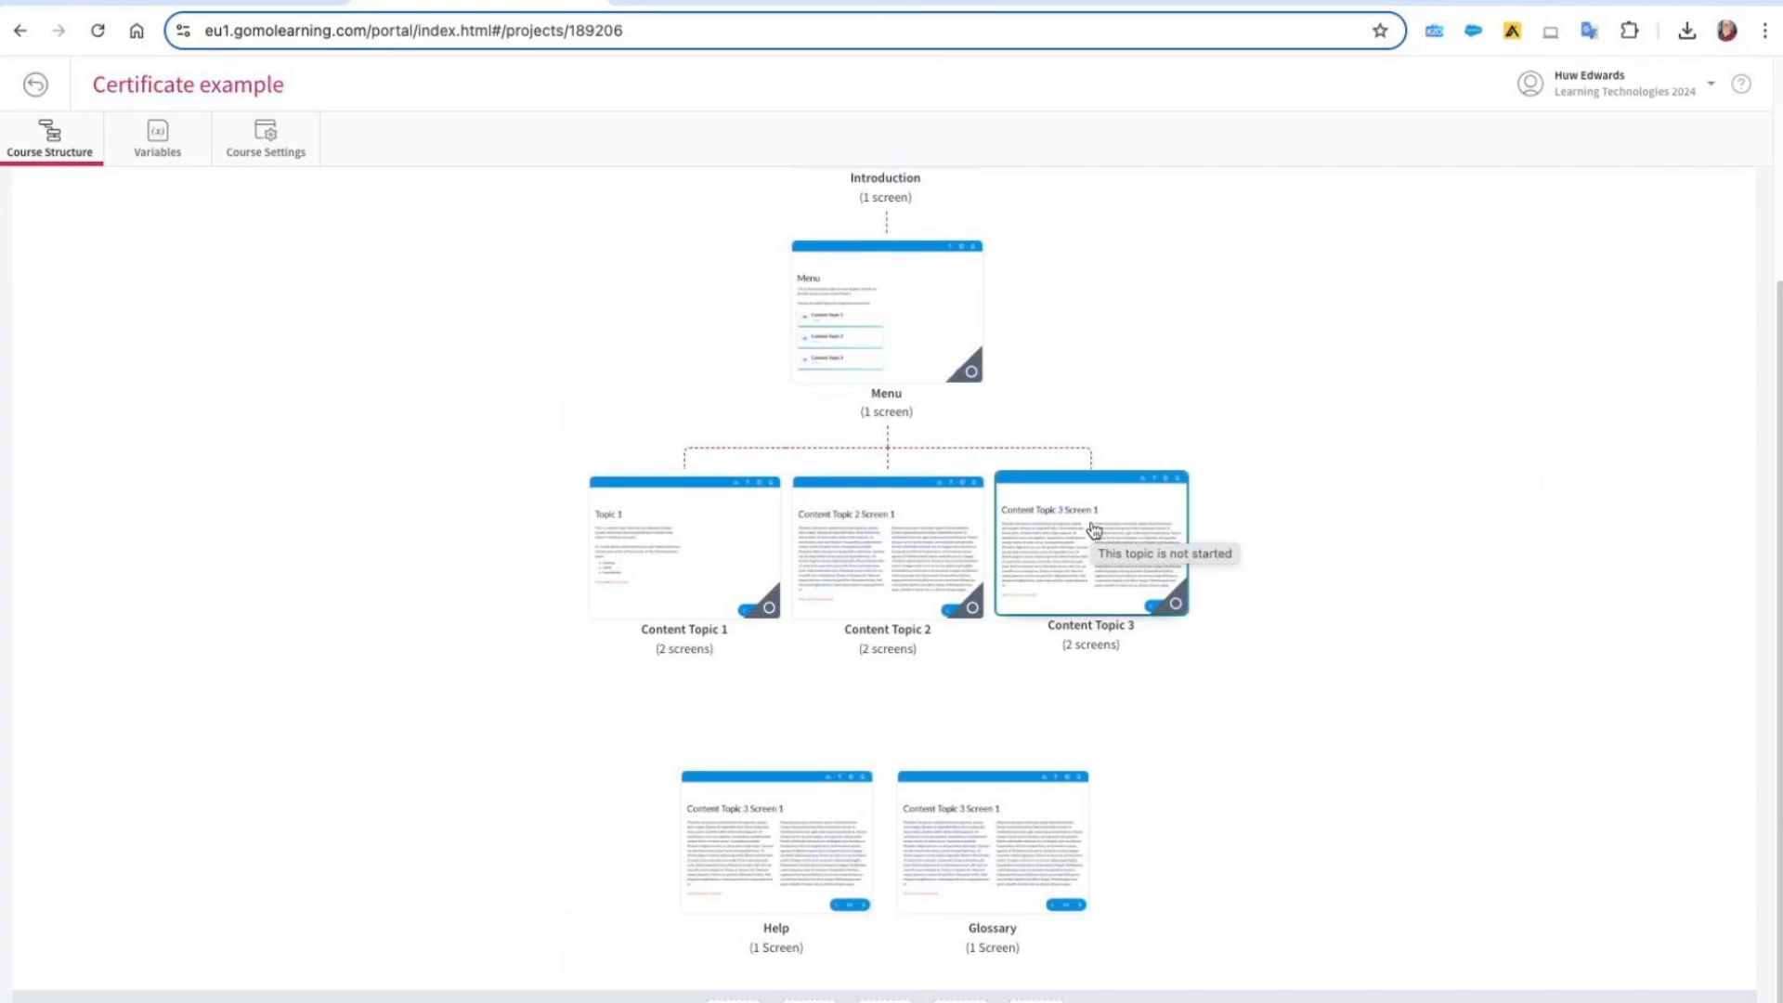
click(1095, 530)
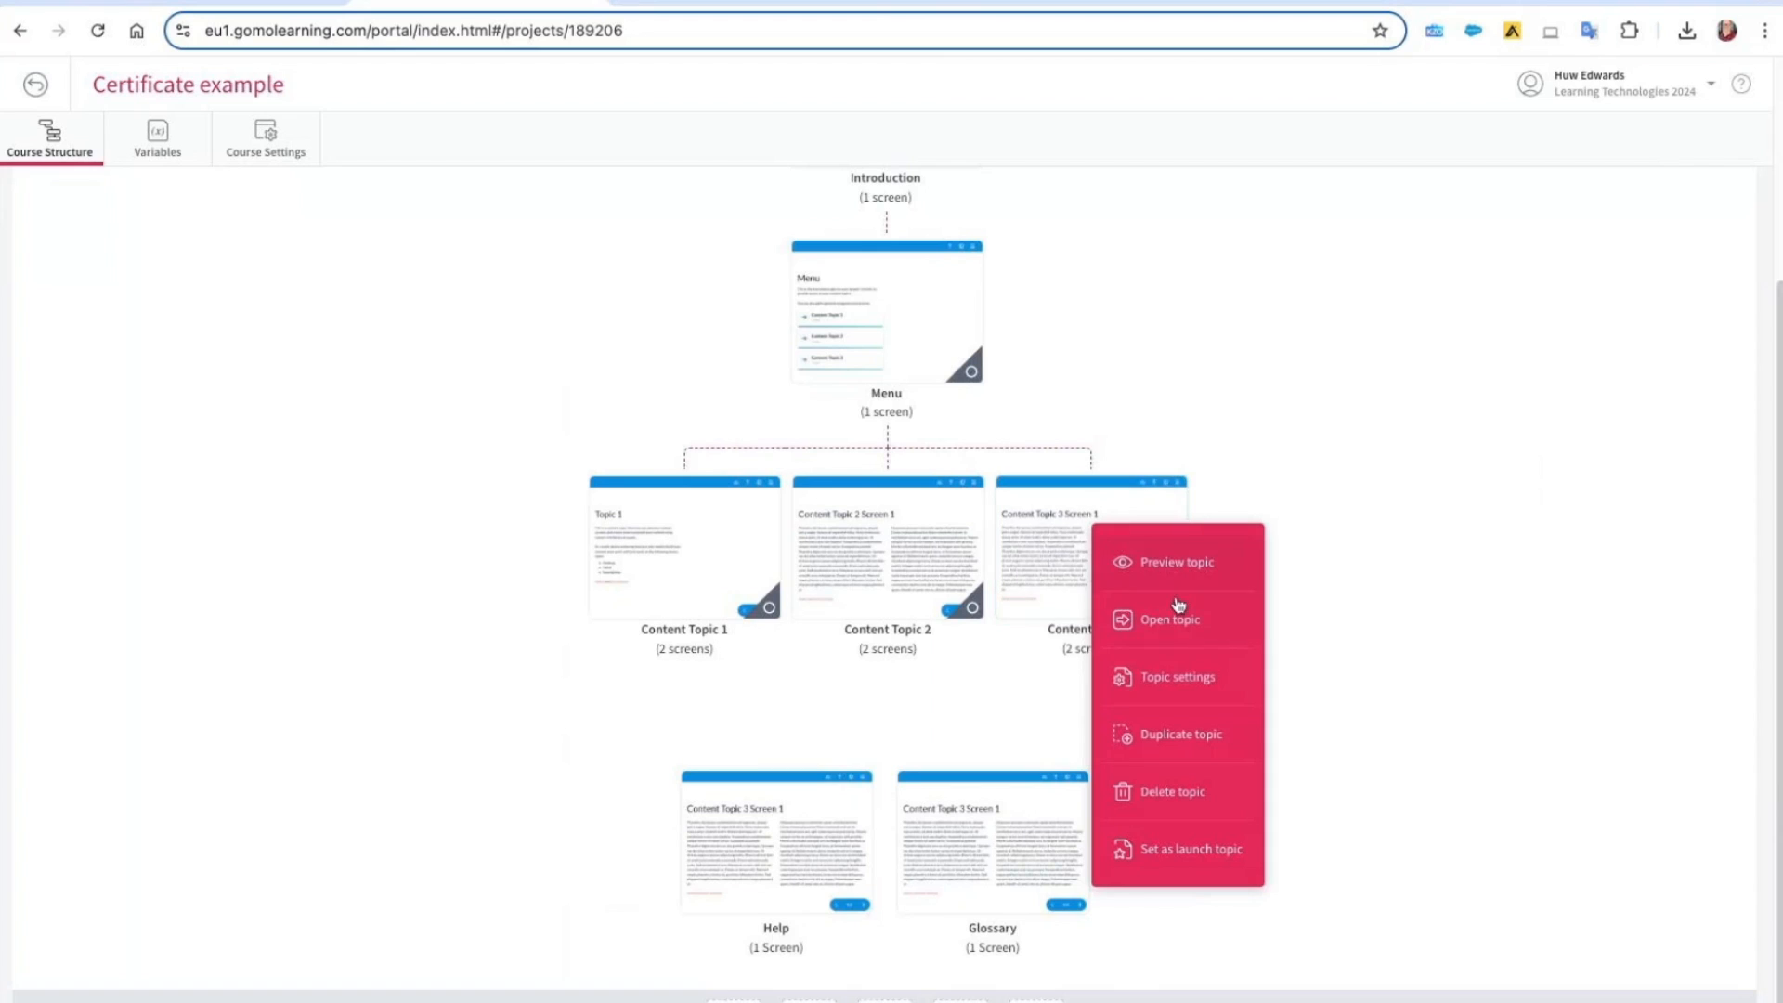
click(1199, 692)
drag(709, 191, 481, 192)
text(Assessment)
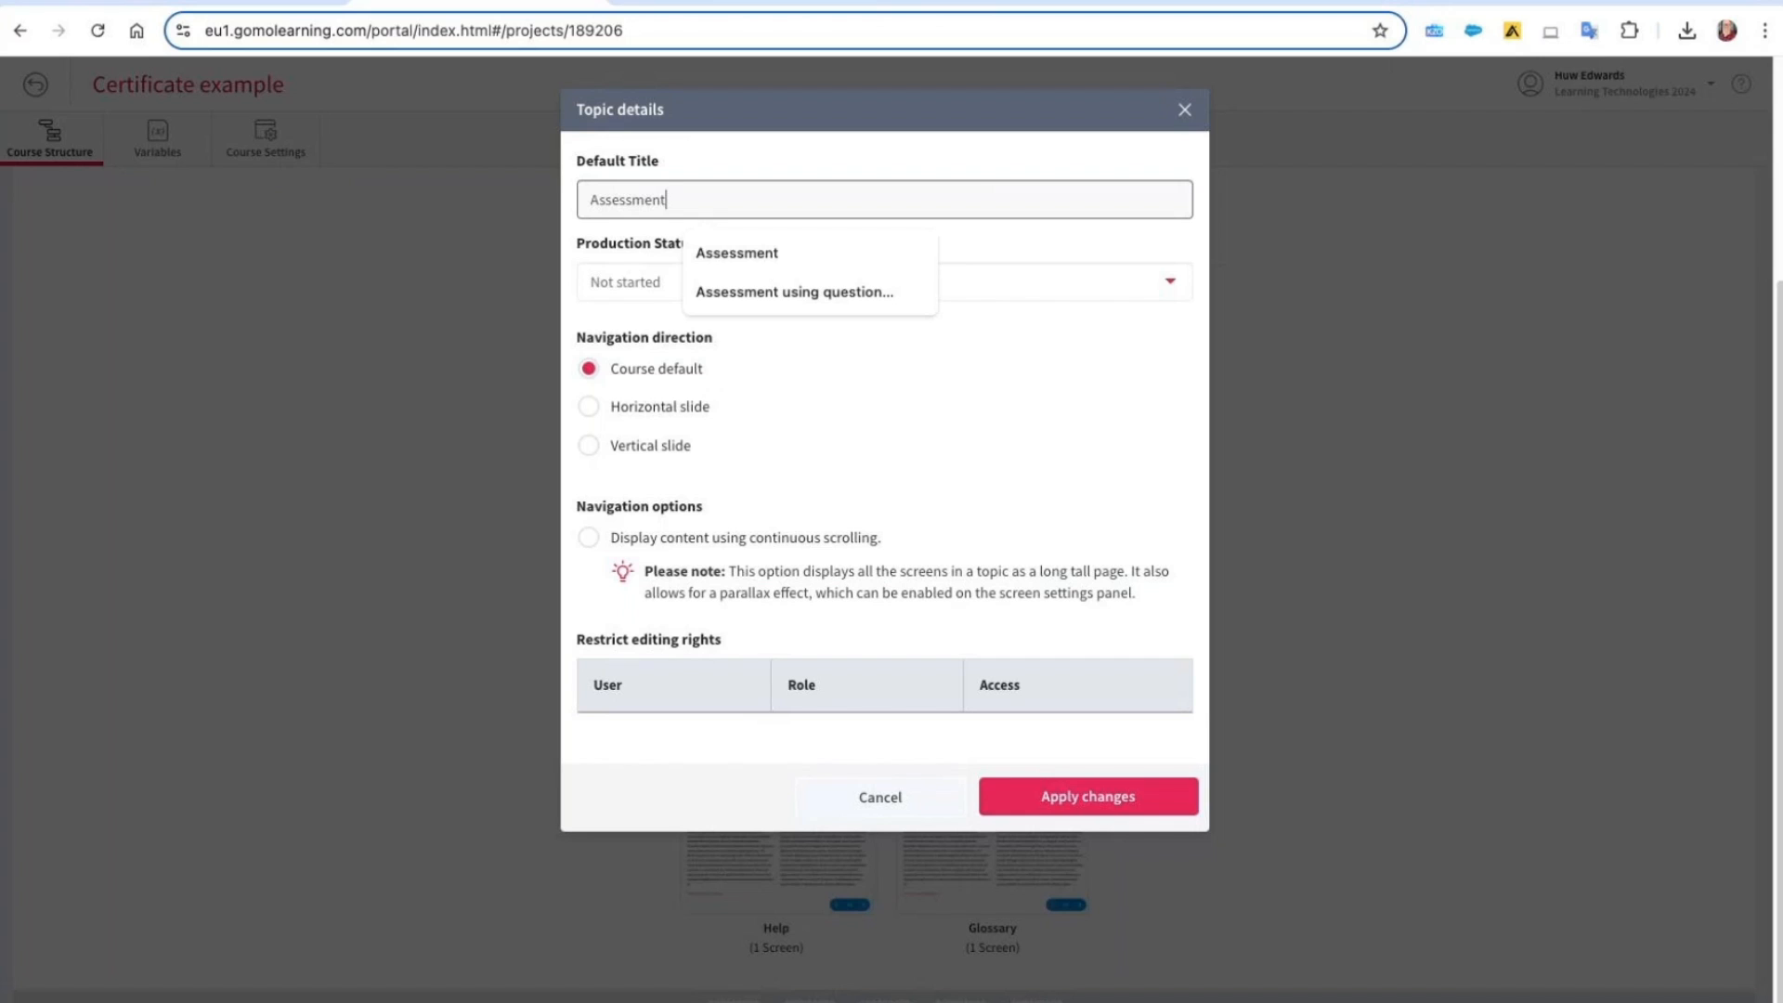
click(971, 425)
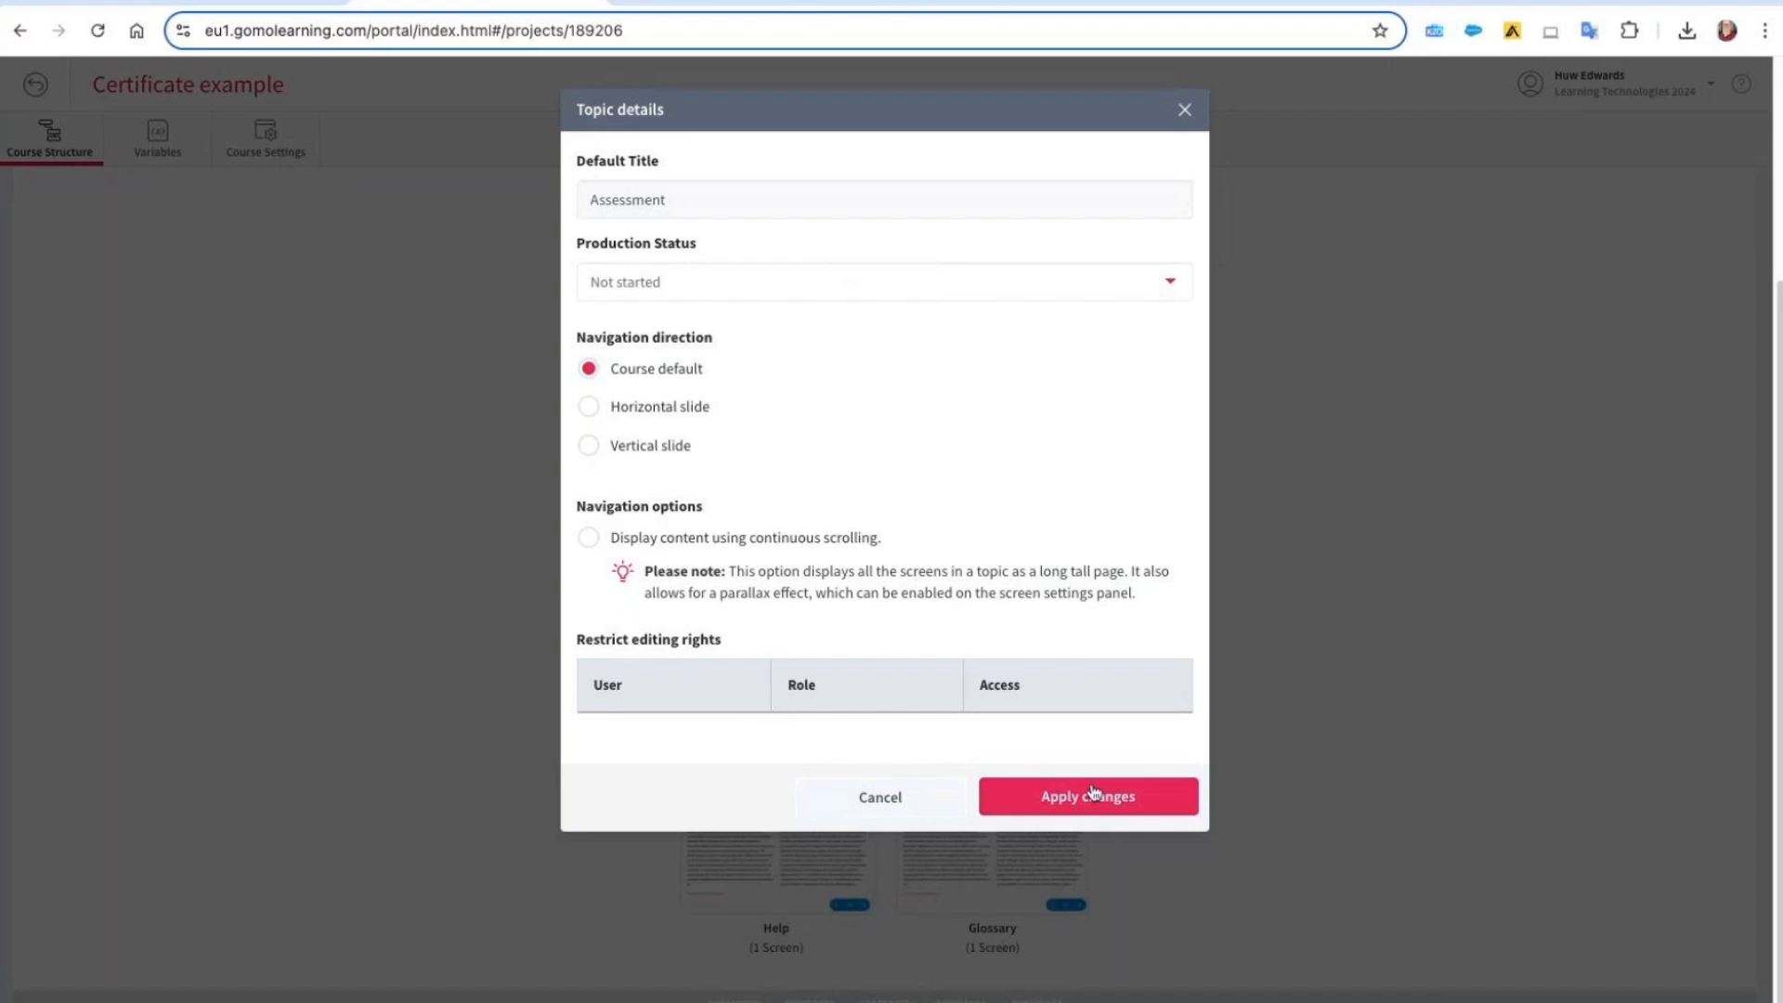
click(1104, 814)
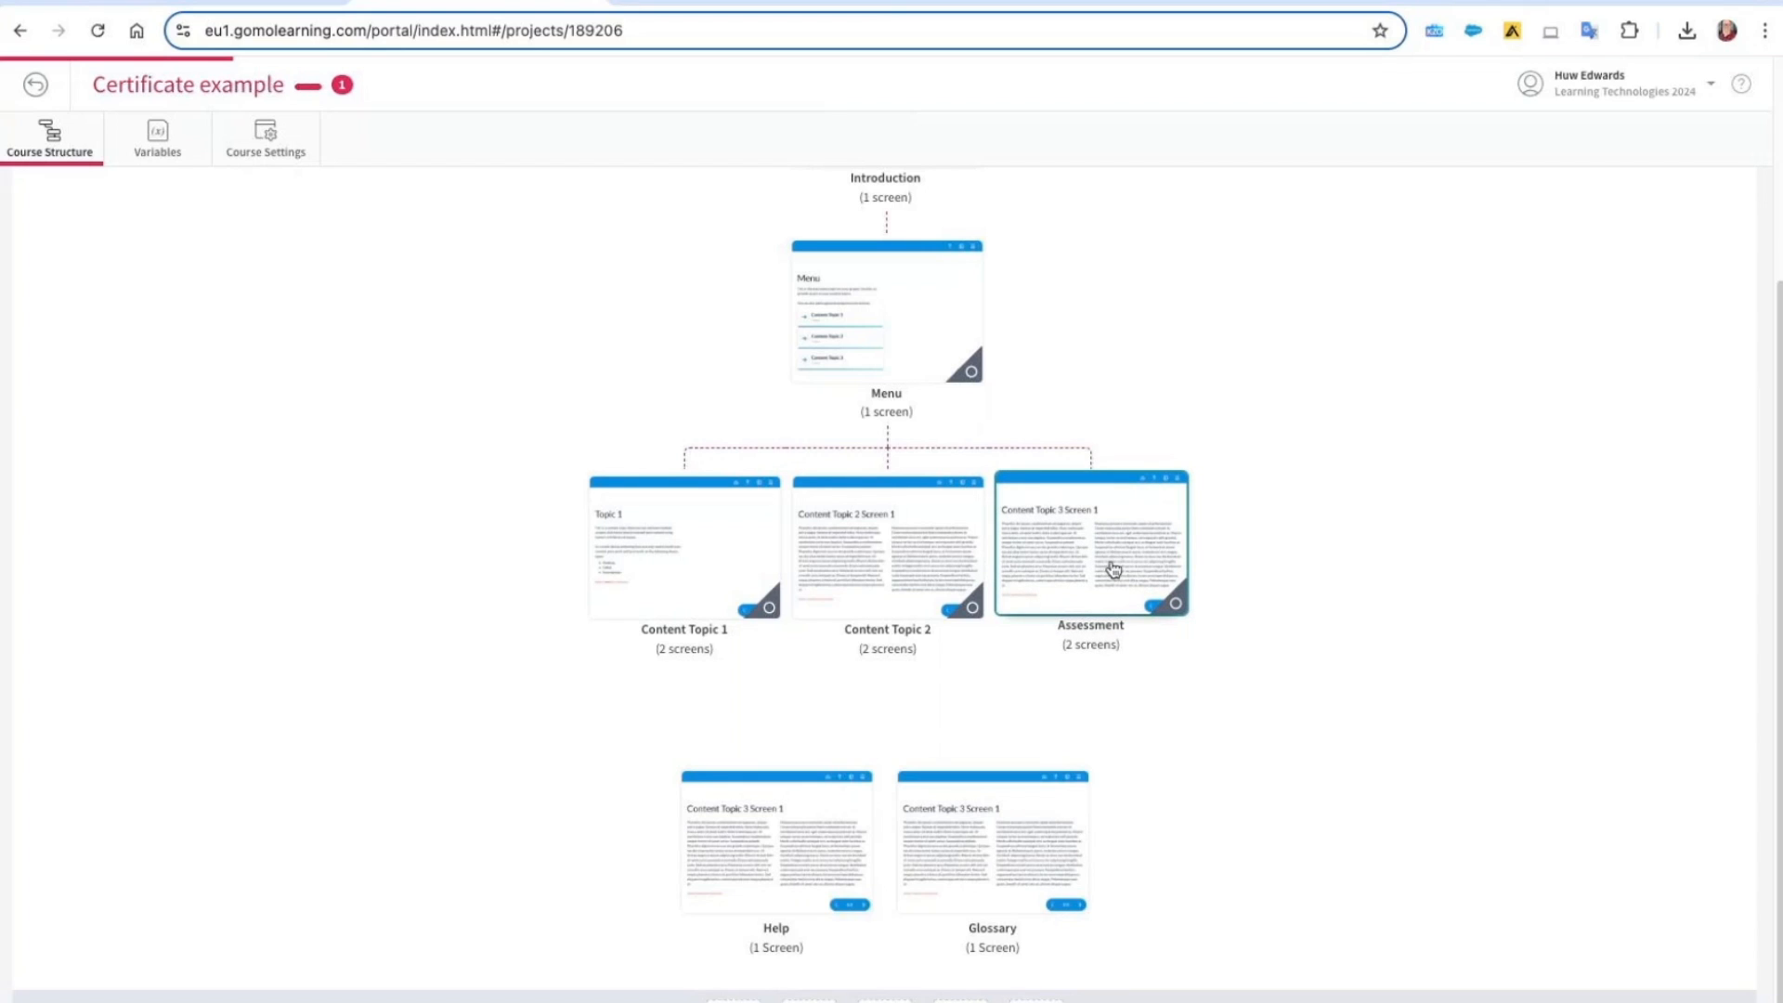
Open the Assessment topic for editing and look through its two existing screens
click(1118, 571)
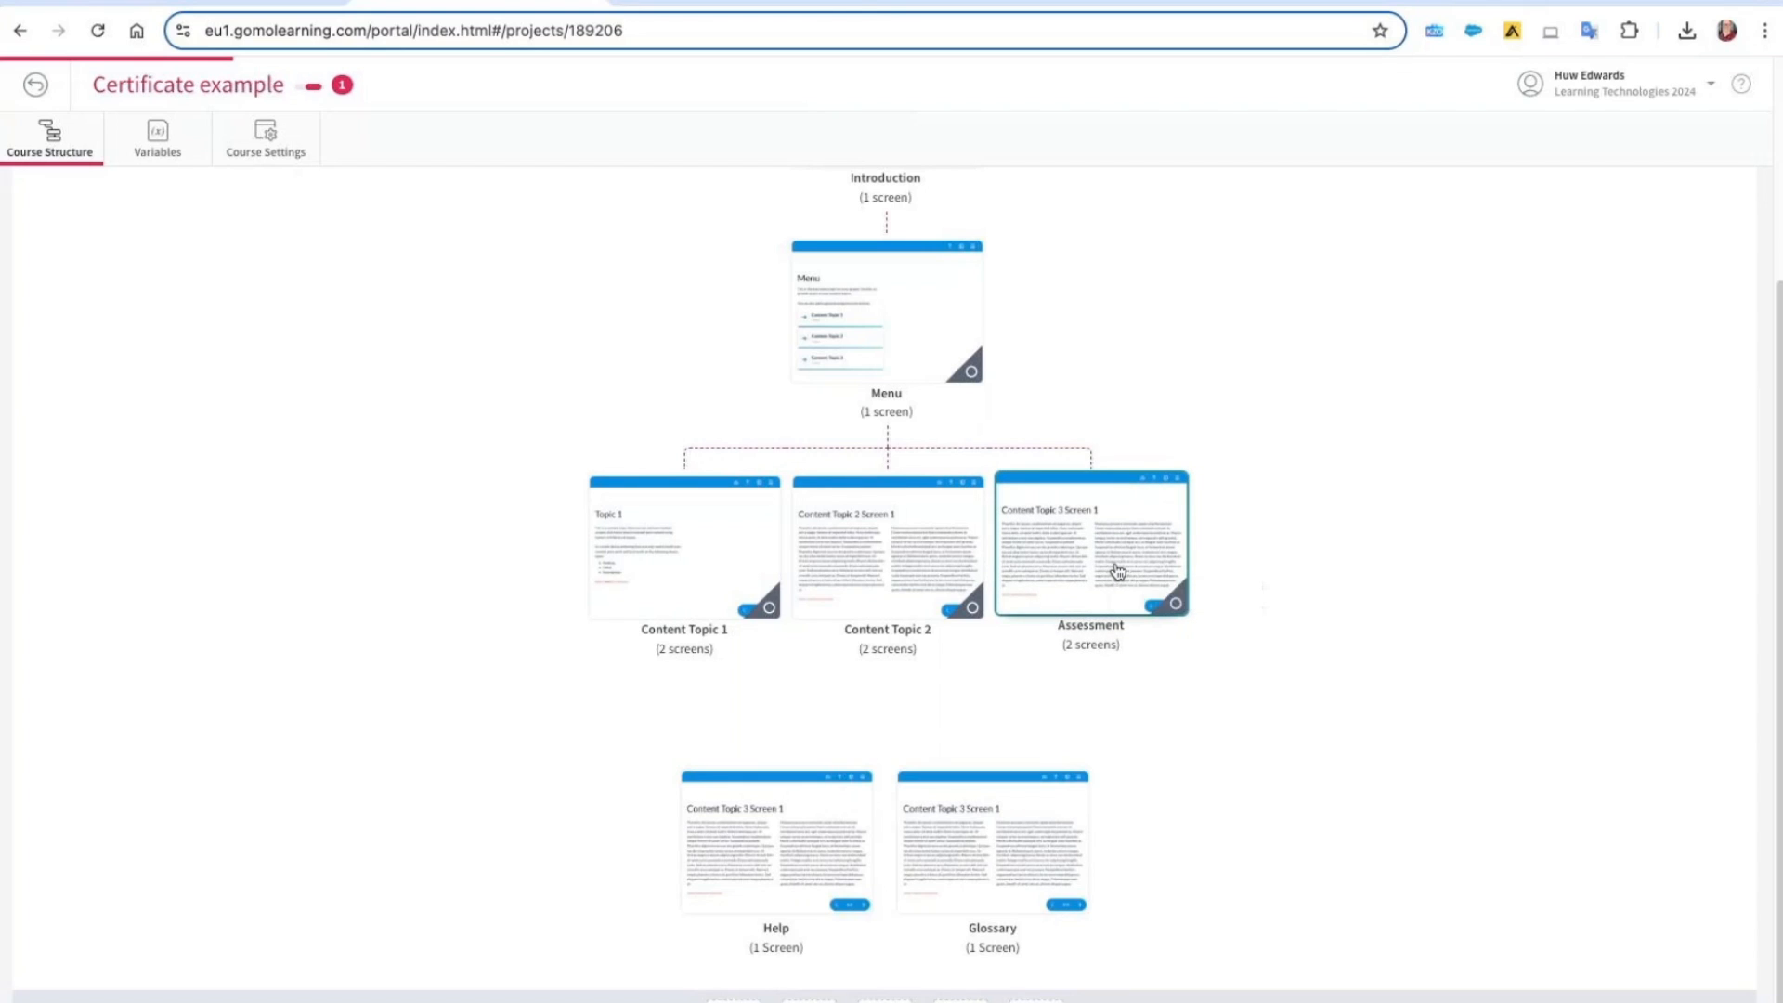
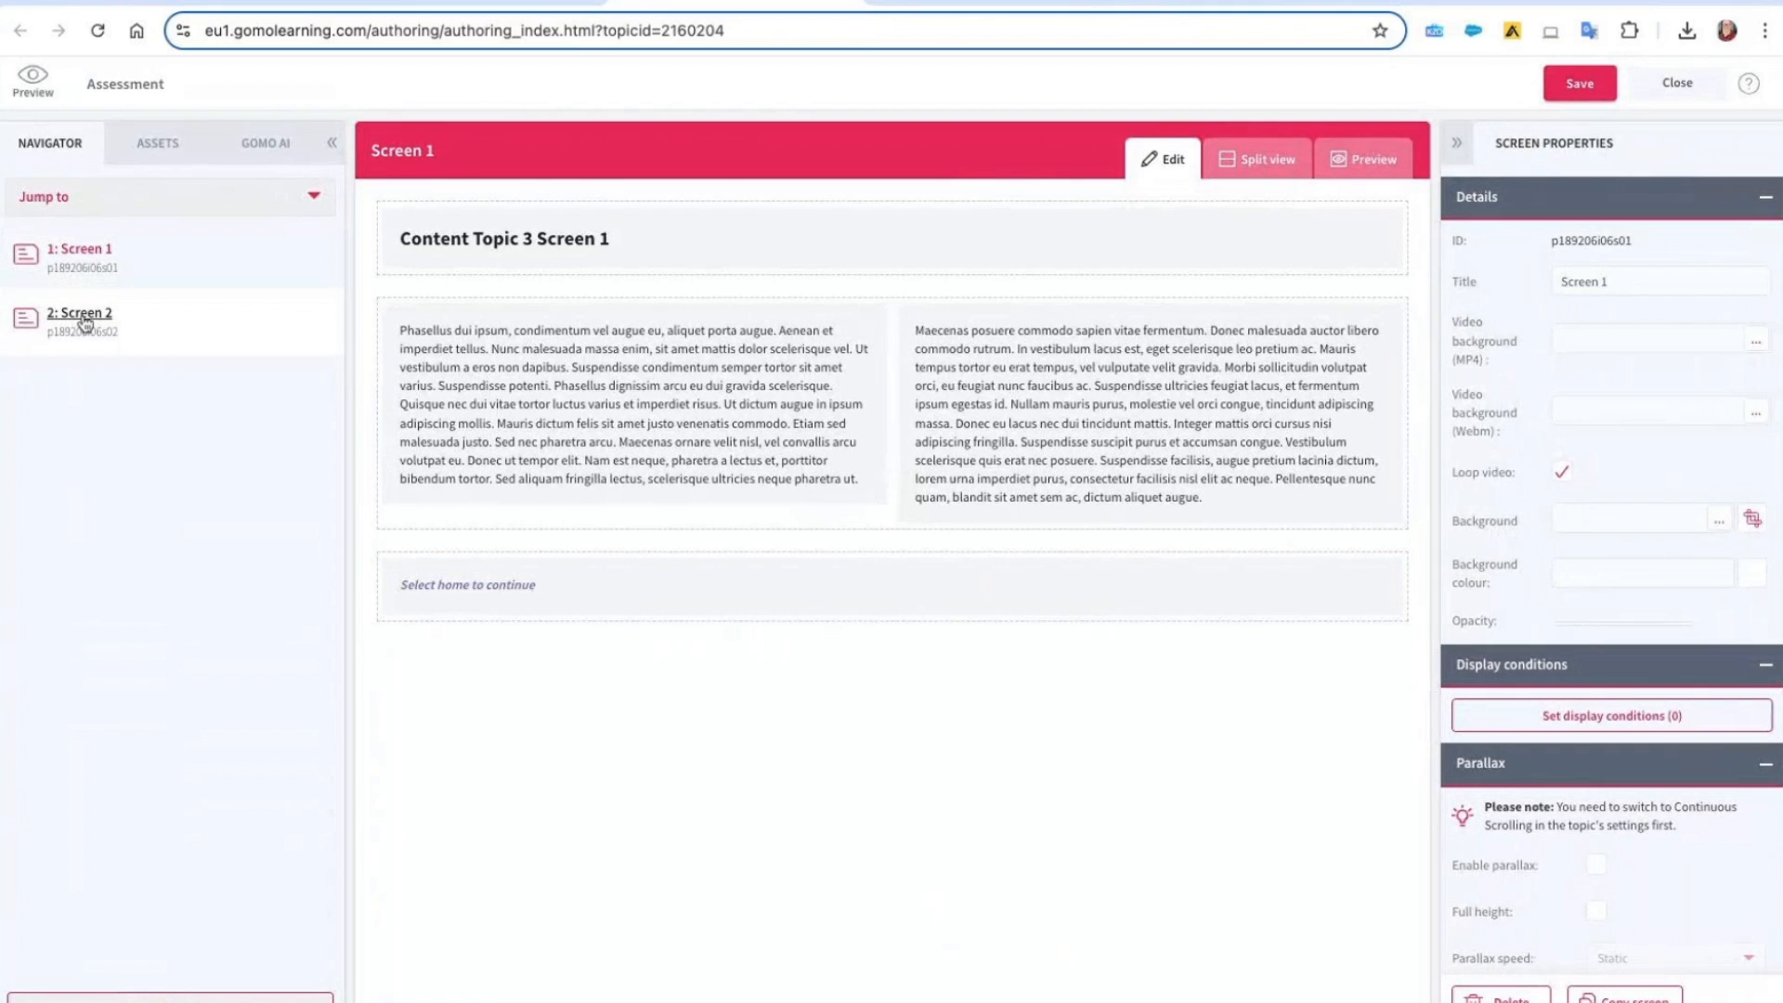
click(84, 323)
click(79, 255)
click(102, 322)
click(100, 253)
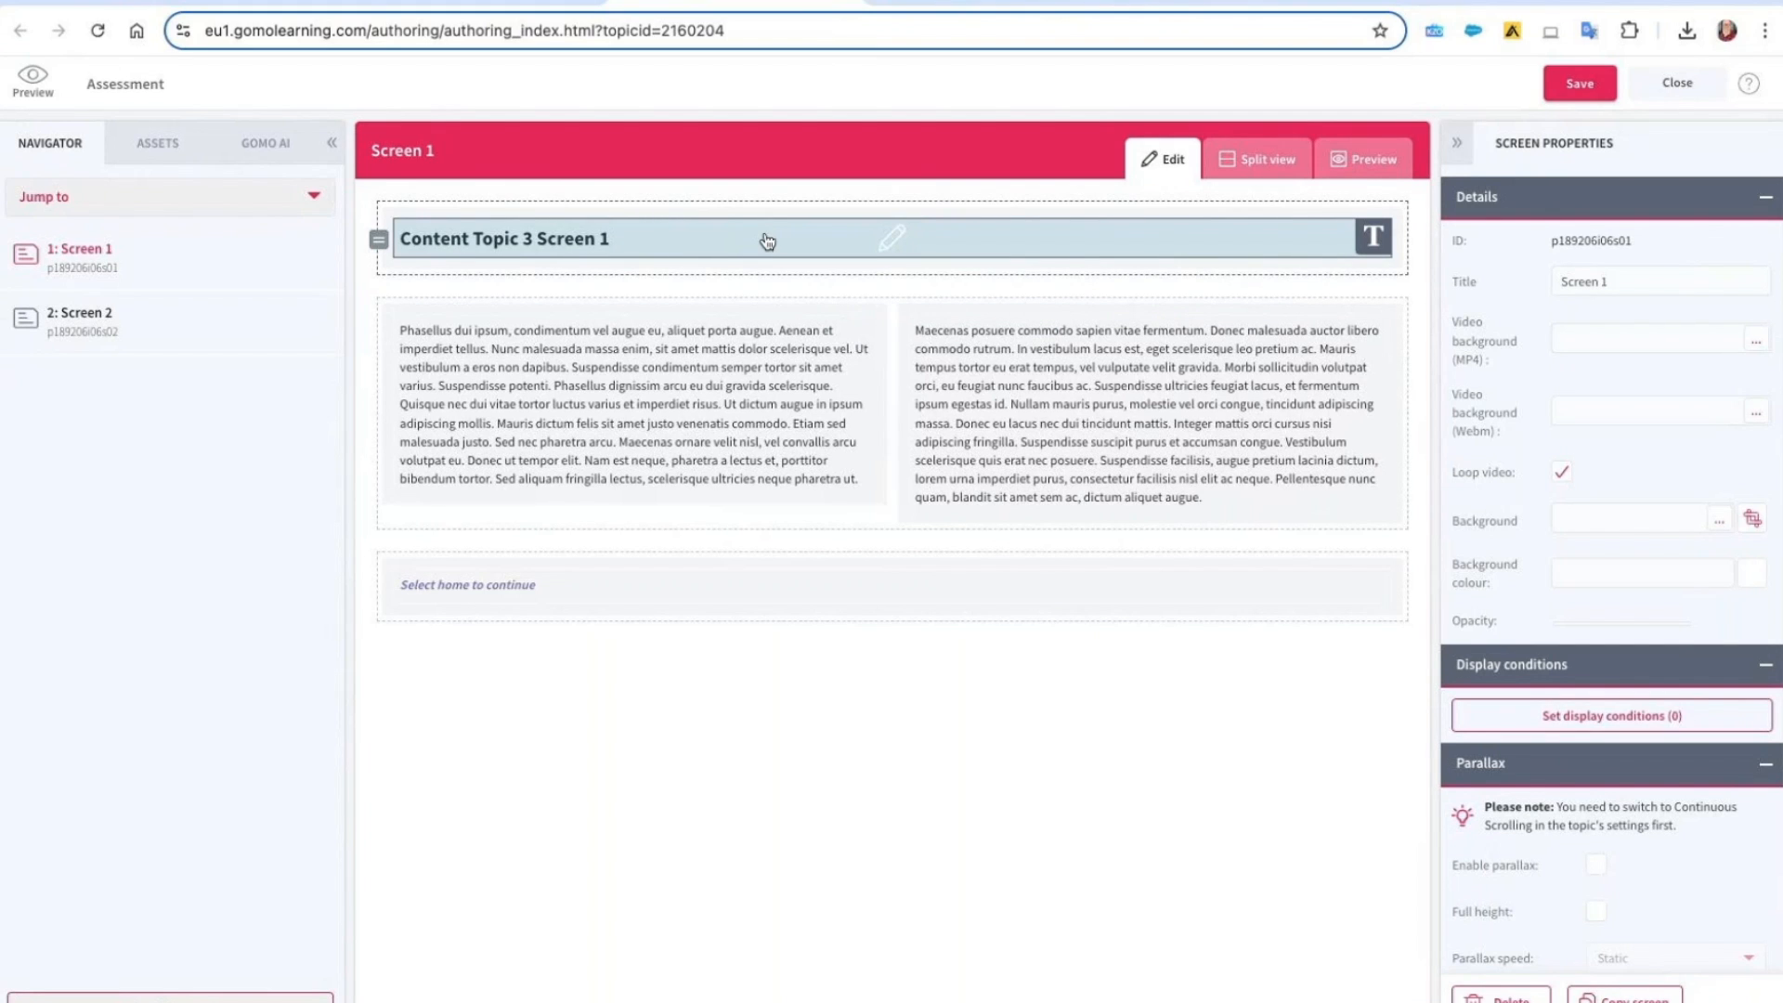
Show Screen 1 in split view and enlarge the preview pane slightly
click(865, 209)
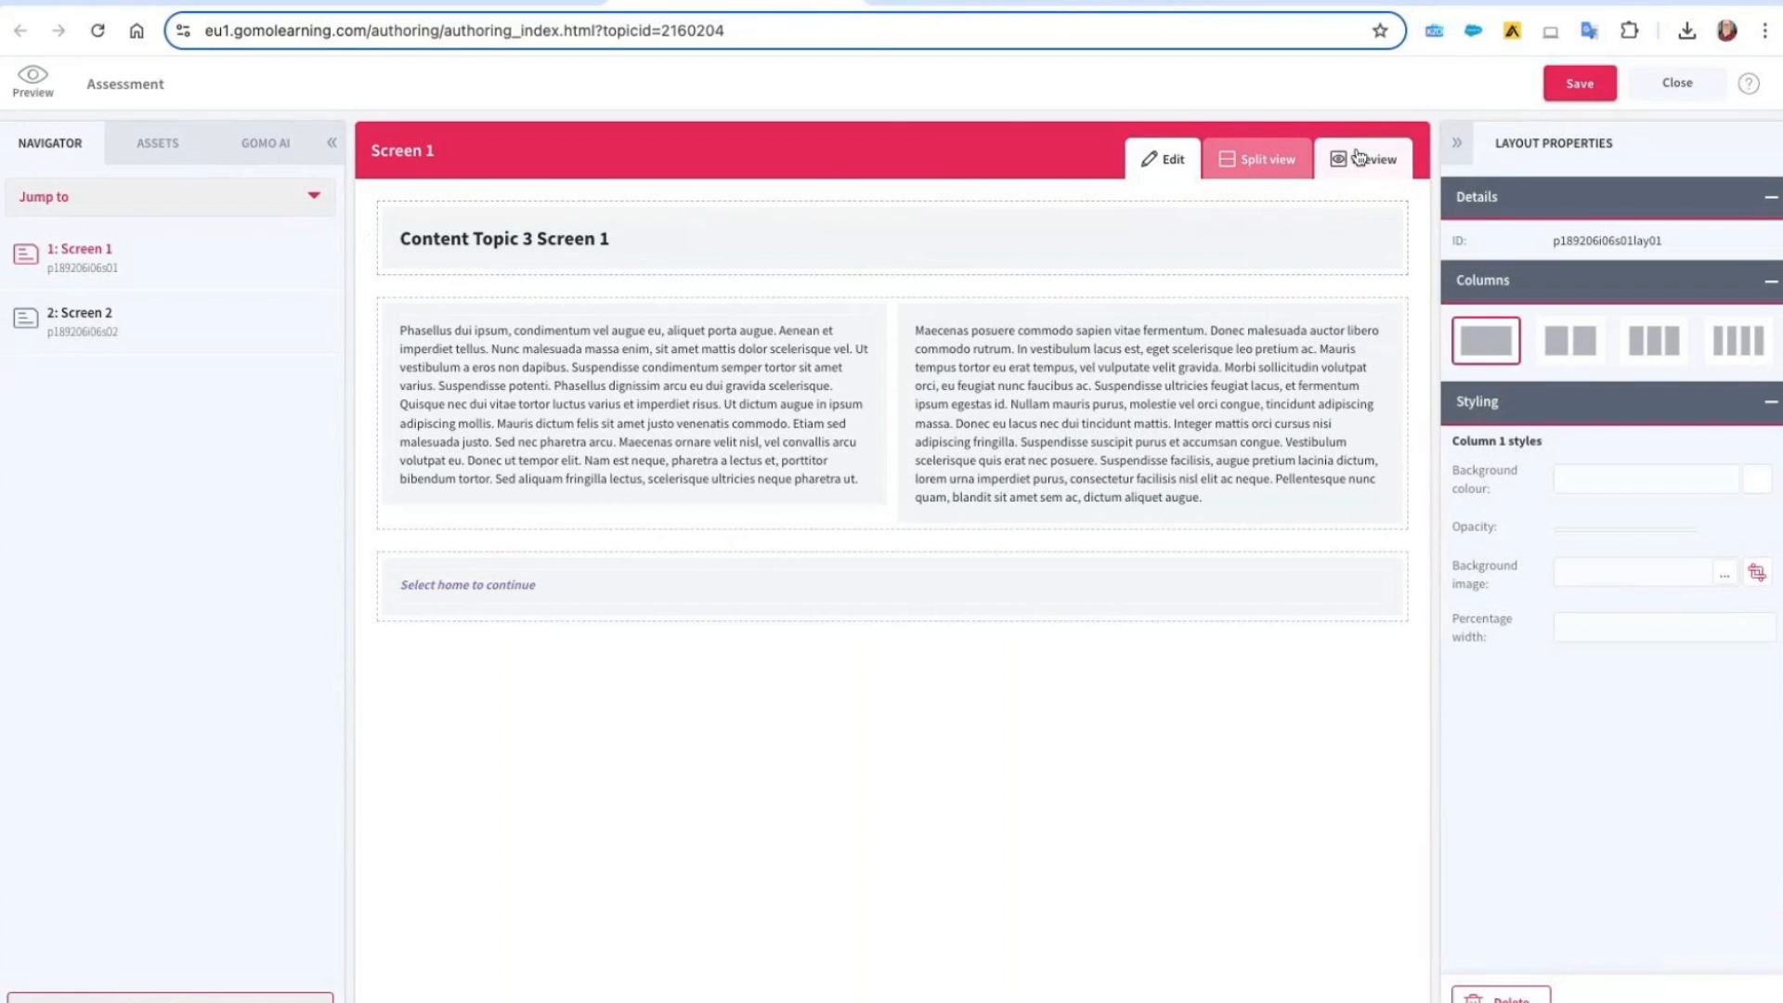
click(1265, 162)
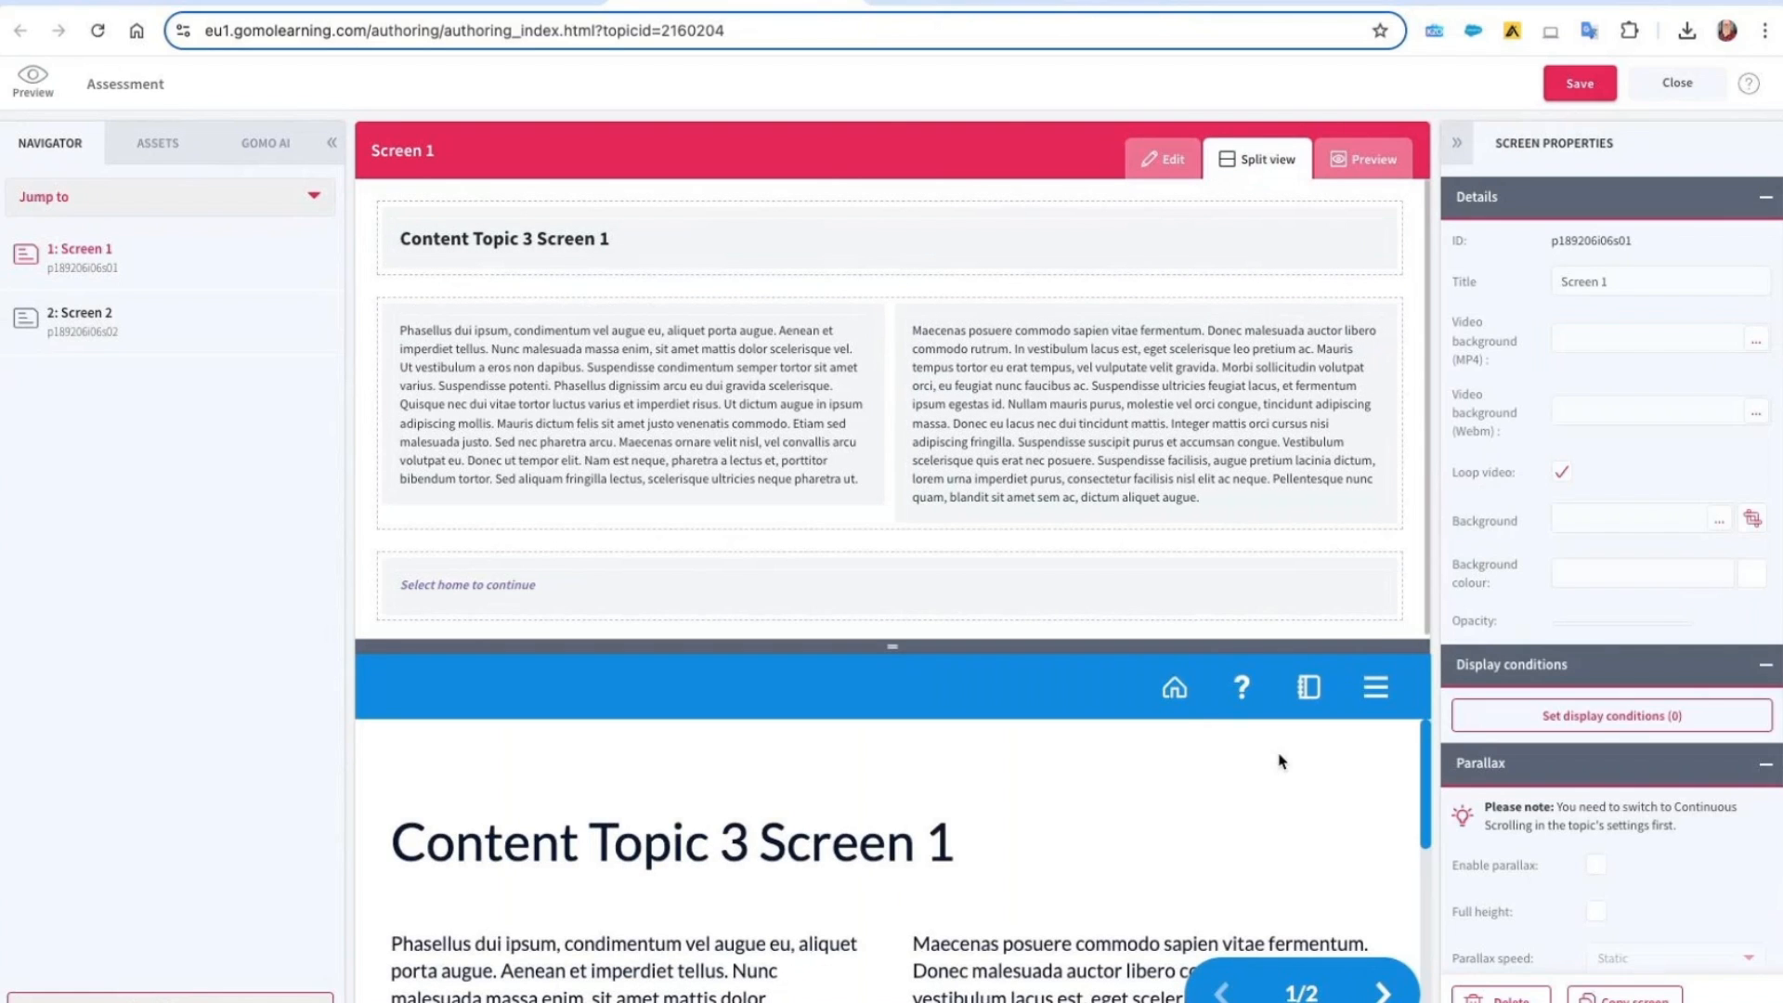
mouse_move(1018, 652)
mouse_down()
mouse_move(1024, 555)
mouse_move(1025, 630)
mouse_up()
Replace the Screen 1 heading text with "welcome" and set its style to H3 (Sub heading)
double_click(554, 240)
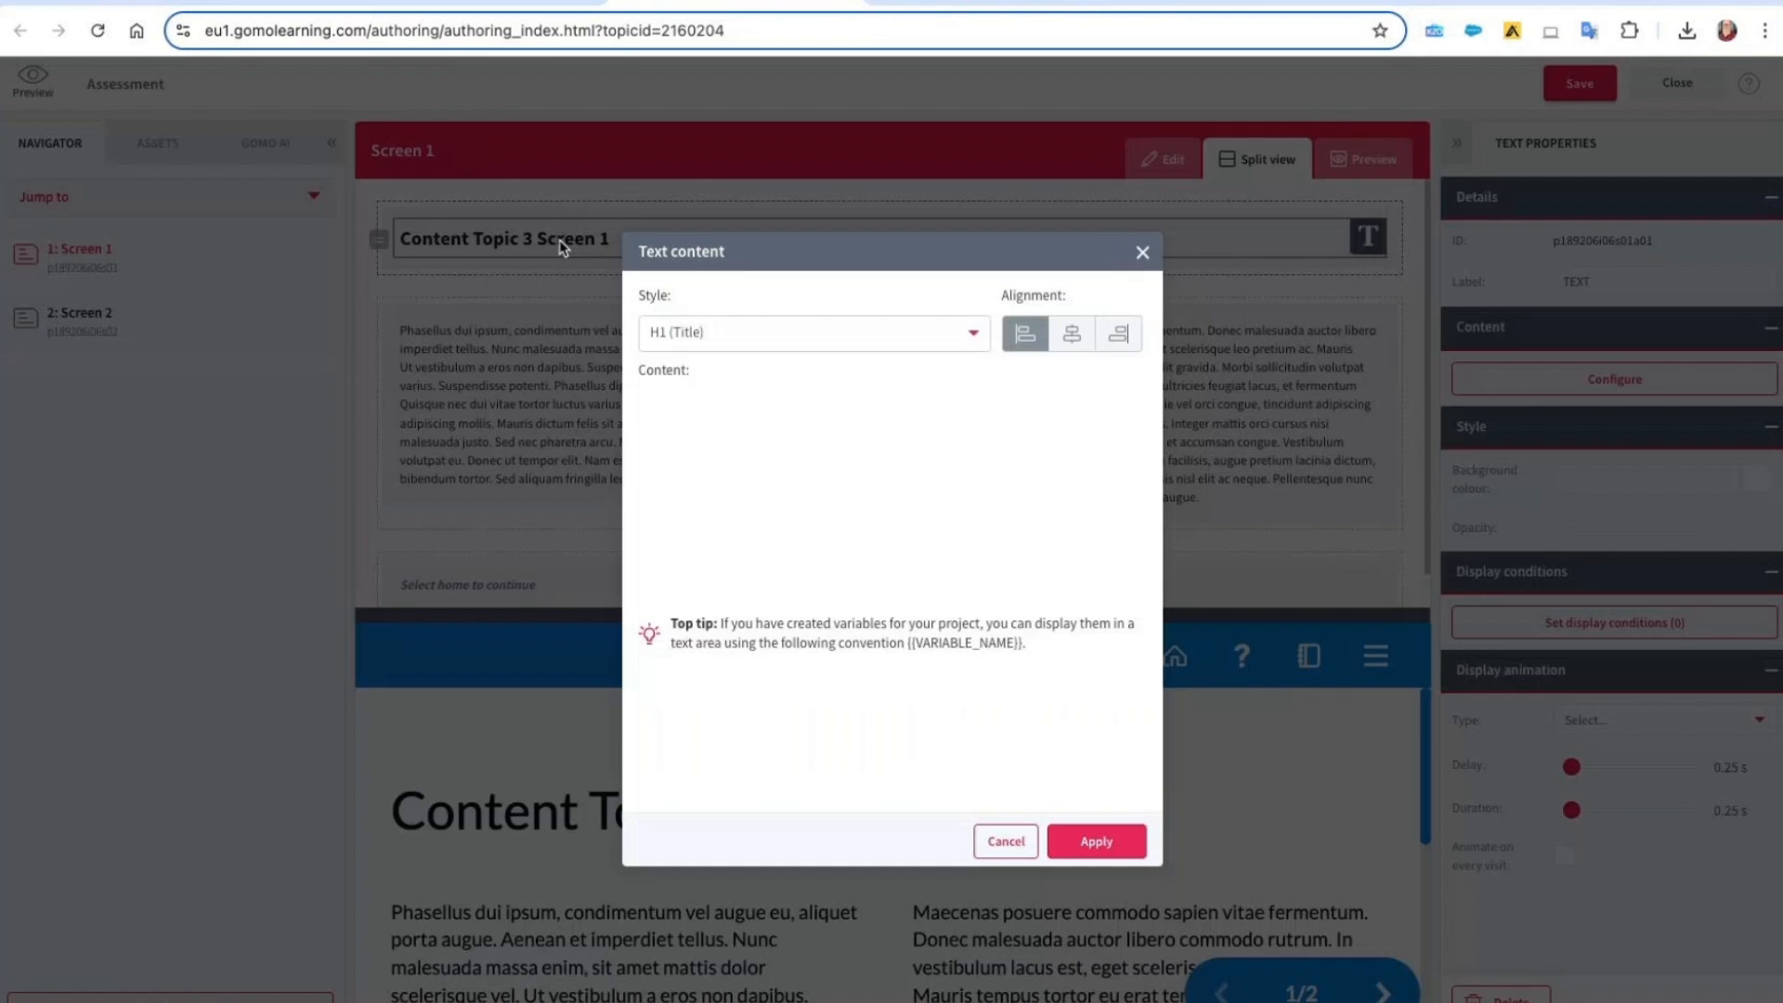
drag(824, 458, 510, 406)
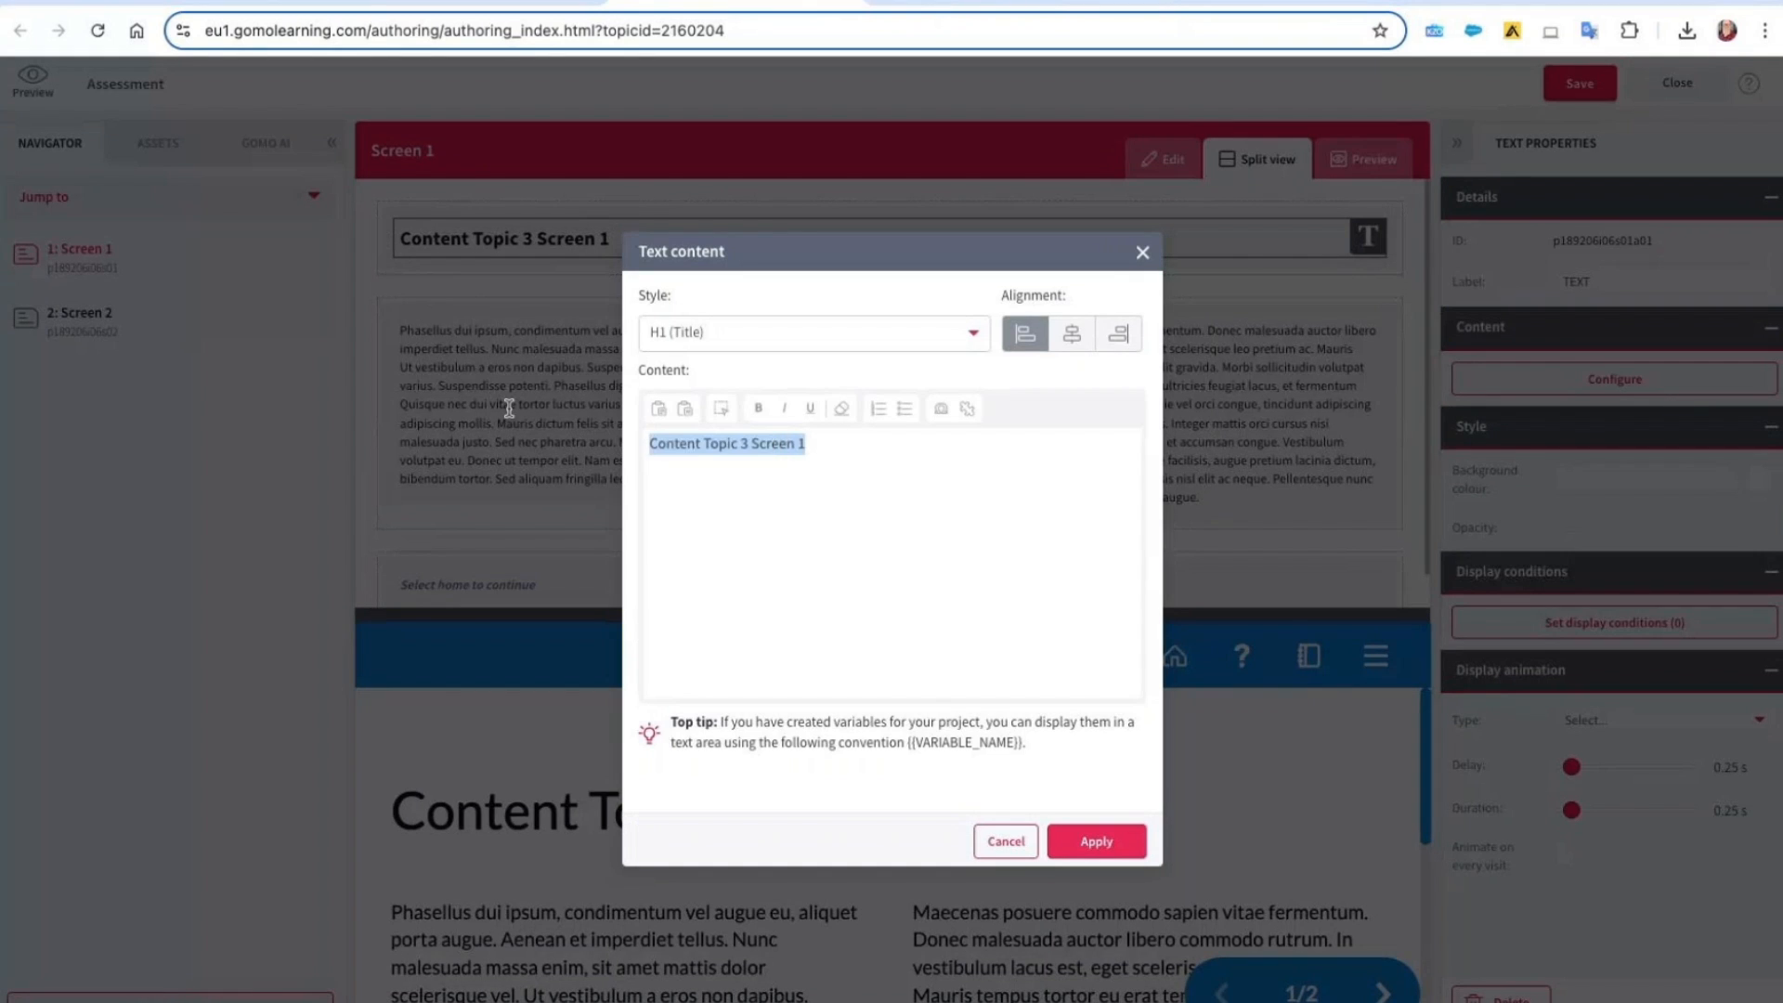
text(welcome)
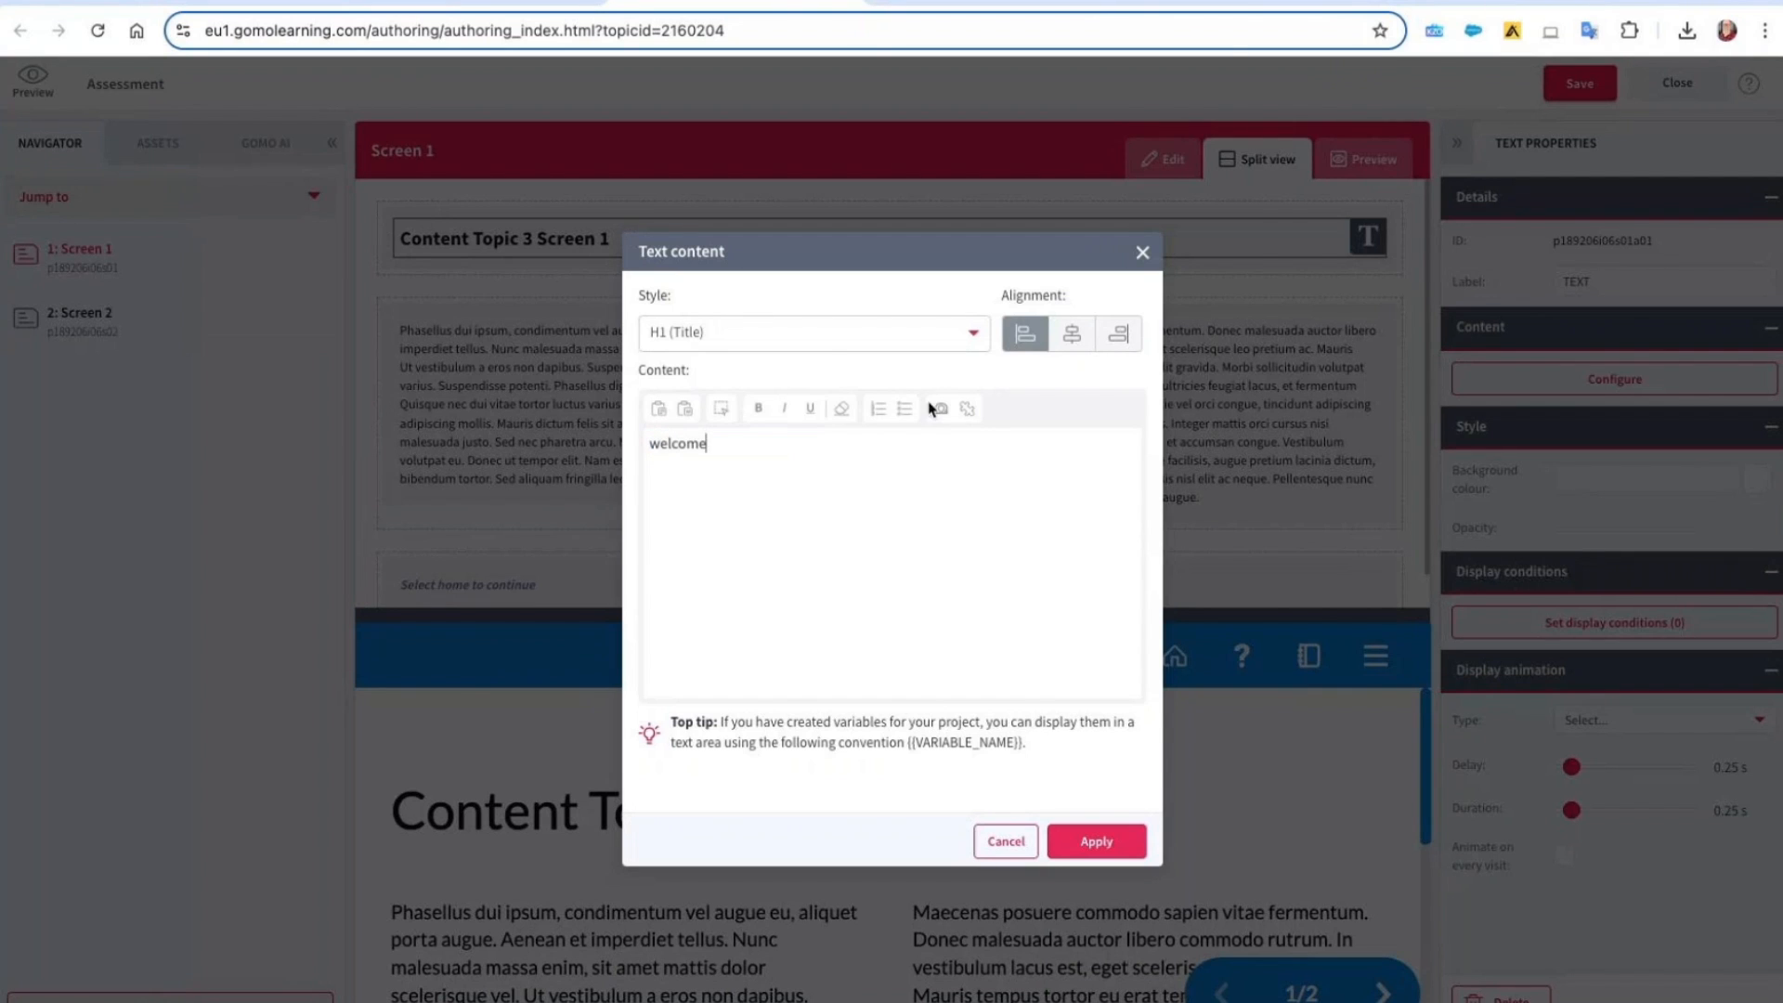
click(822, 335)
click(823, 384)
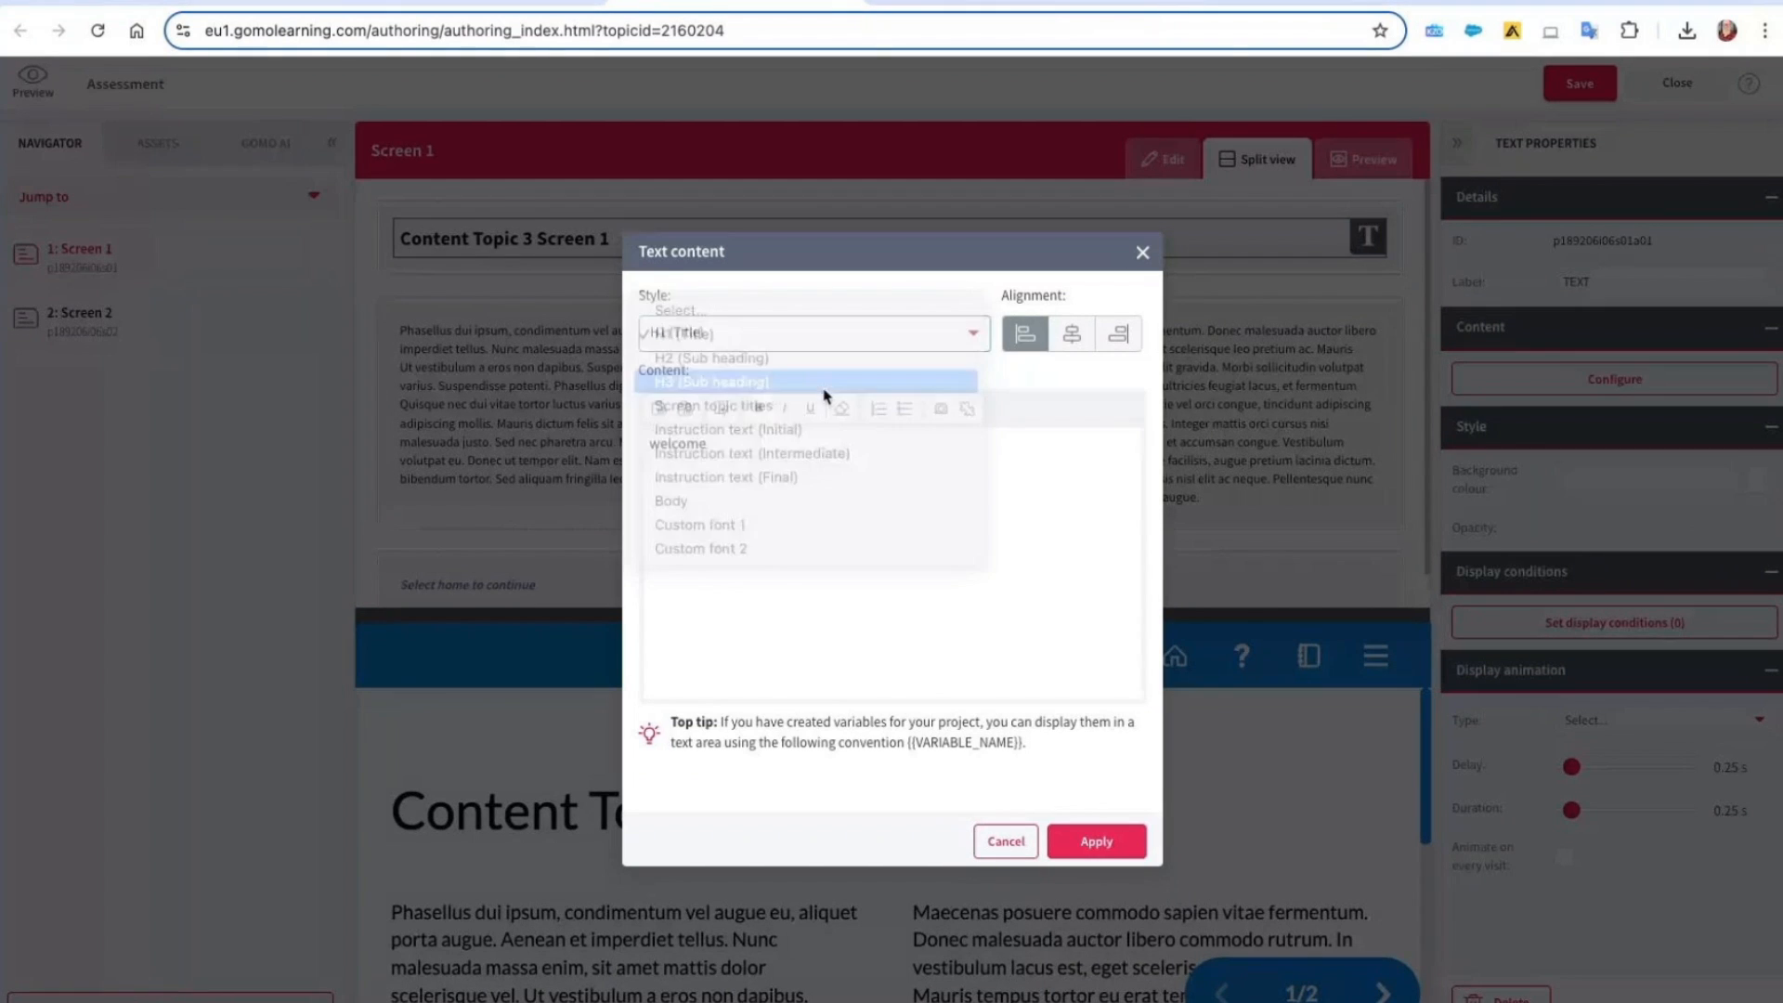
click(1086, 841)
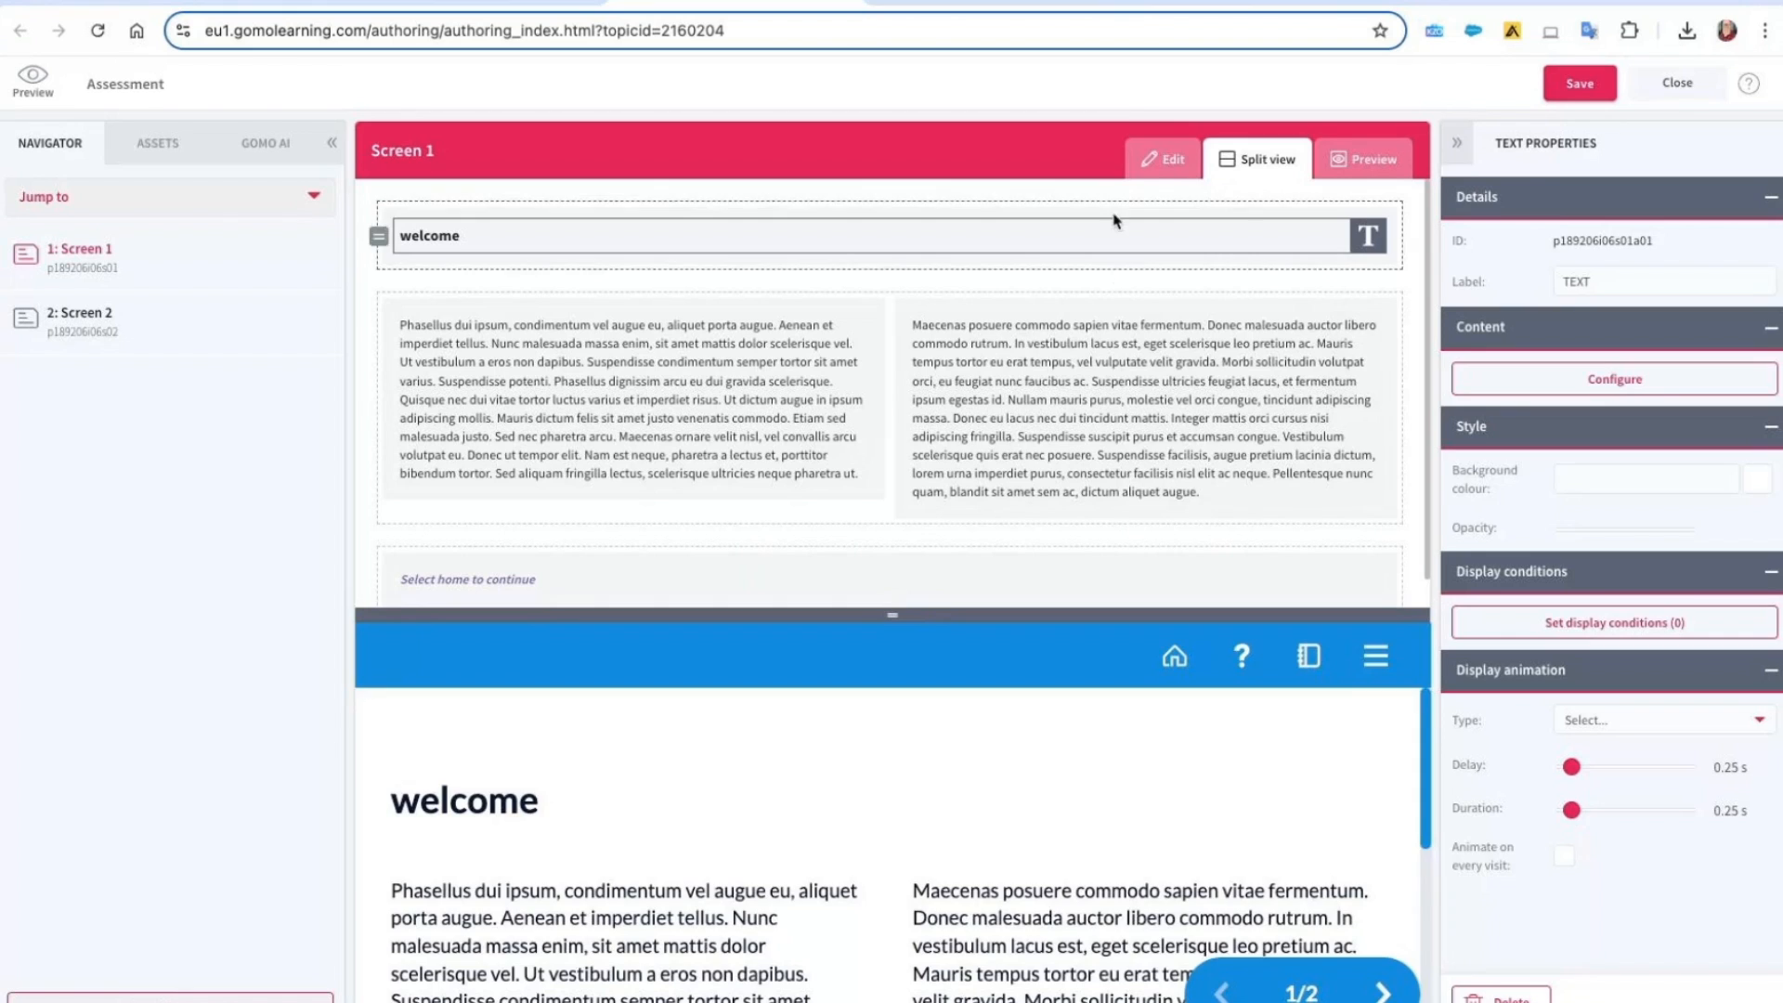
Return to the edit view and delete both existing screens from the Assessment topic
click(1162, 159)
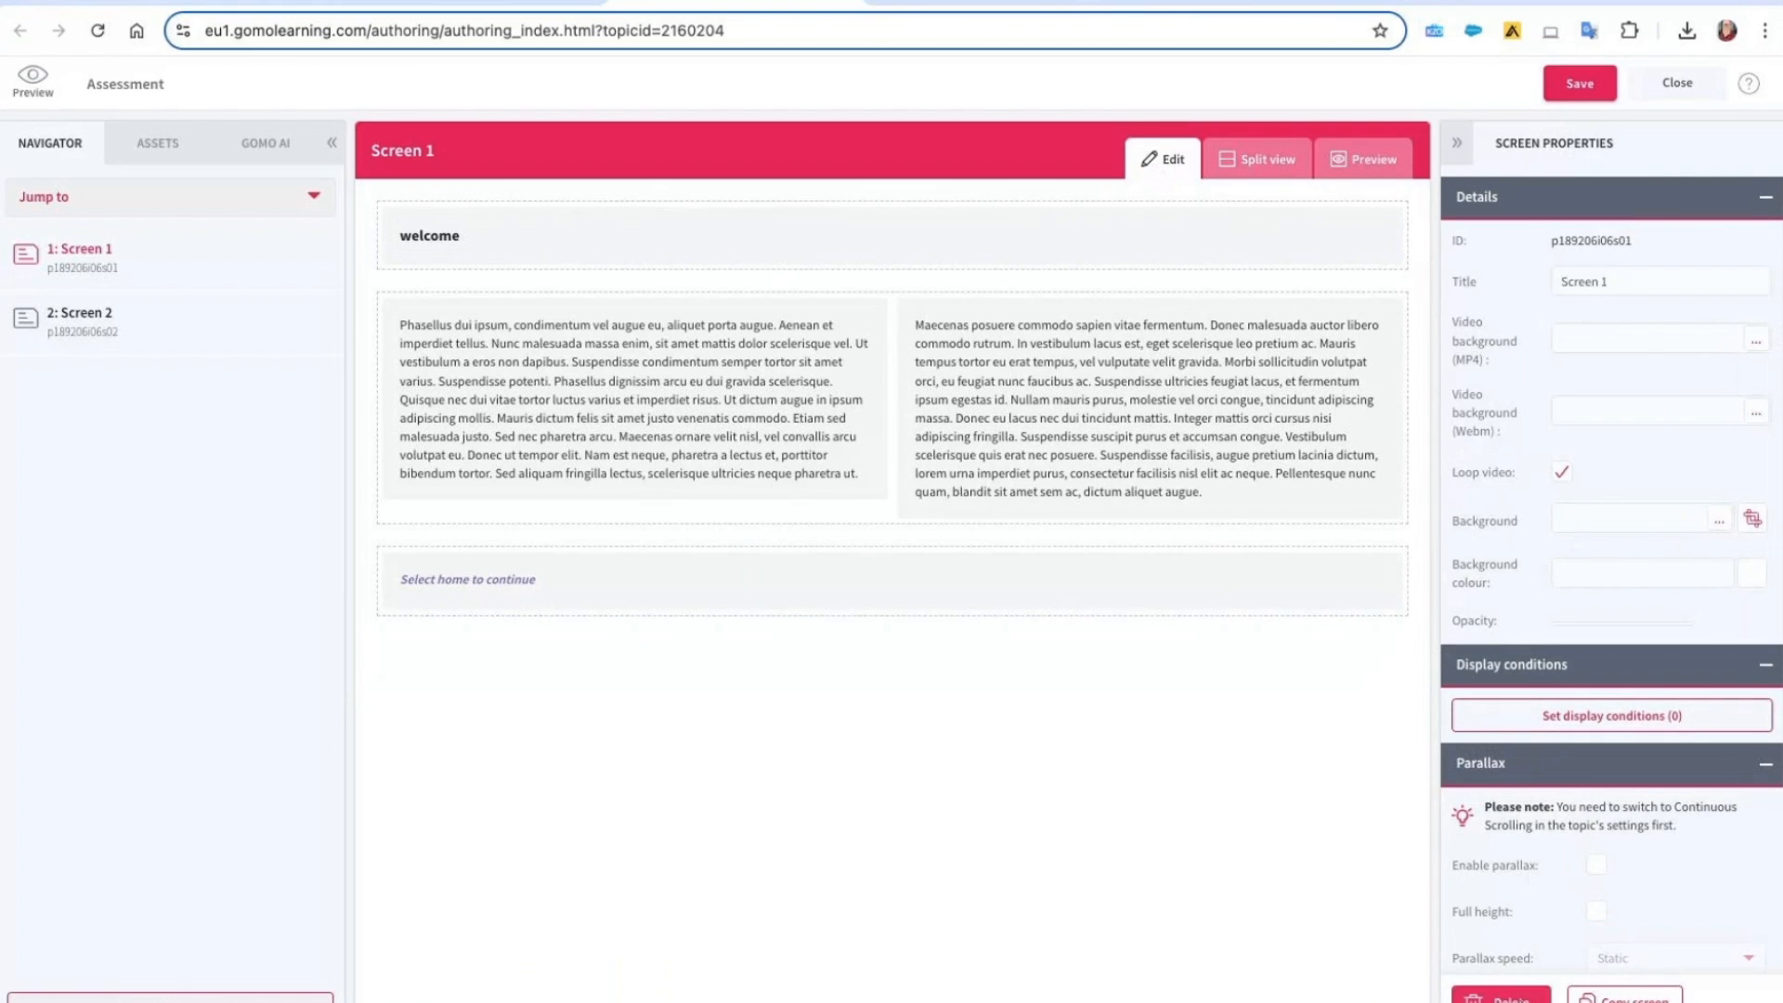
click(1500, 998)
click(855, 655)
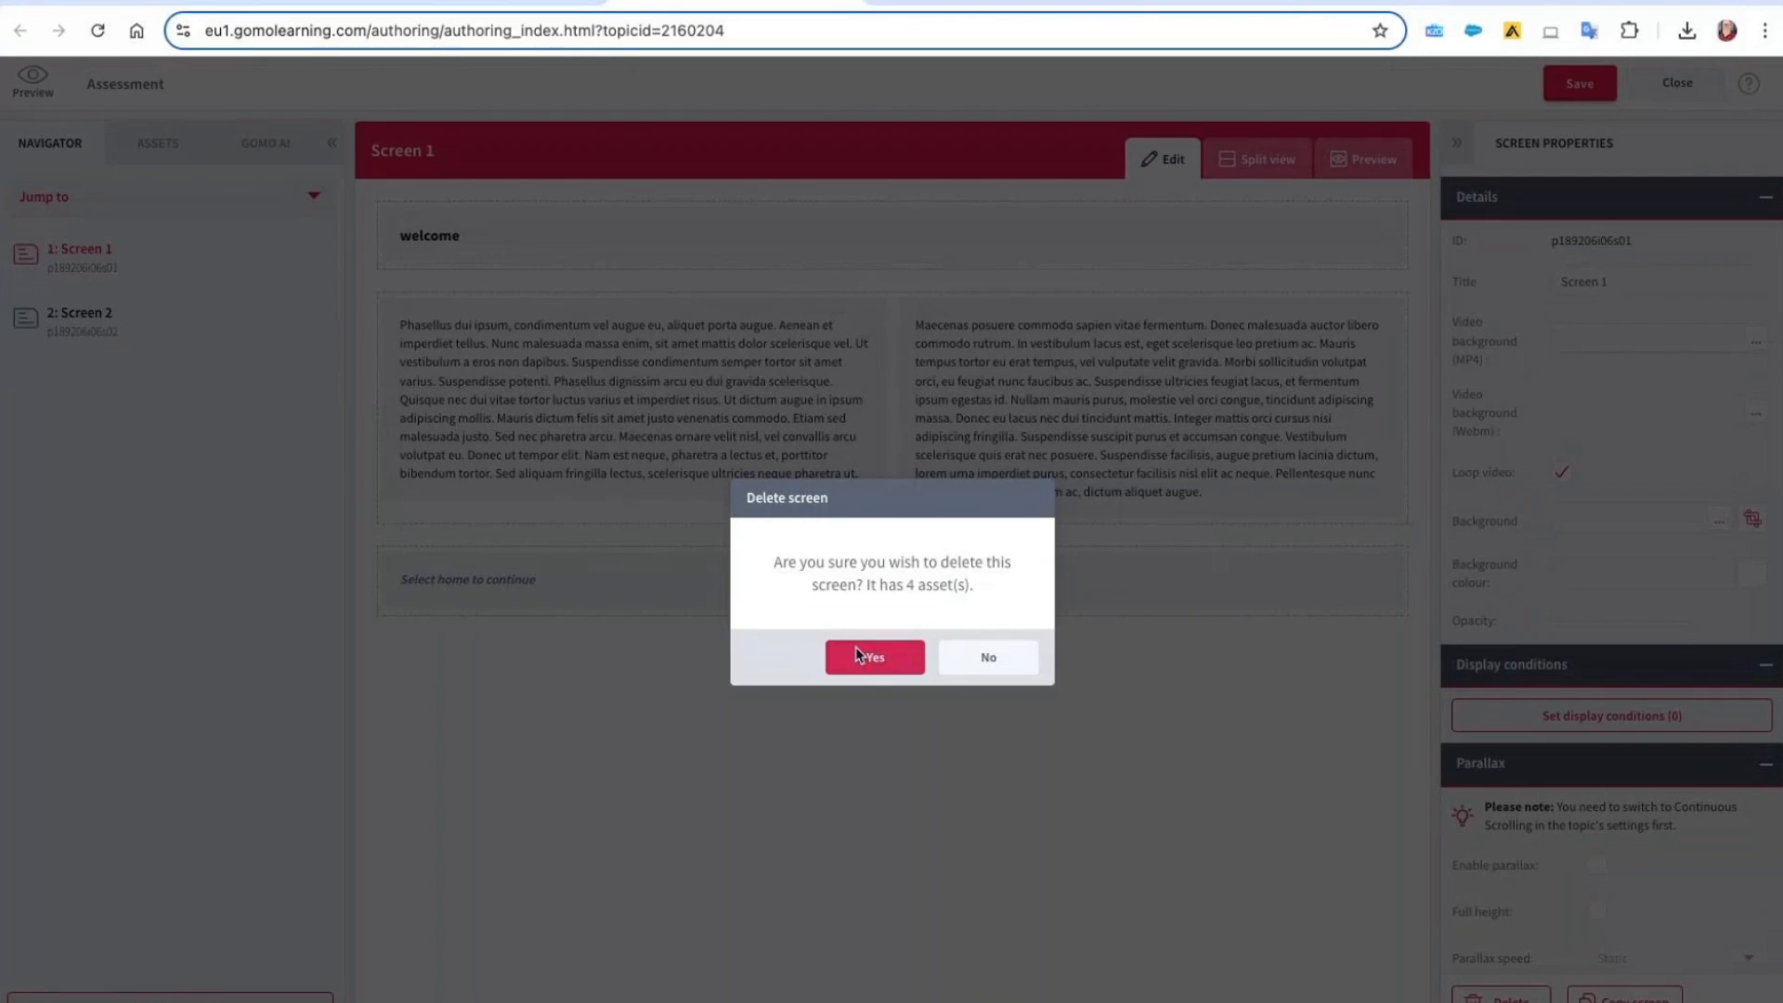
click(1501, 998)
click(864, 656)
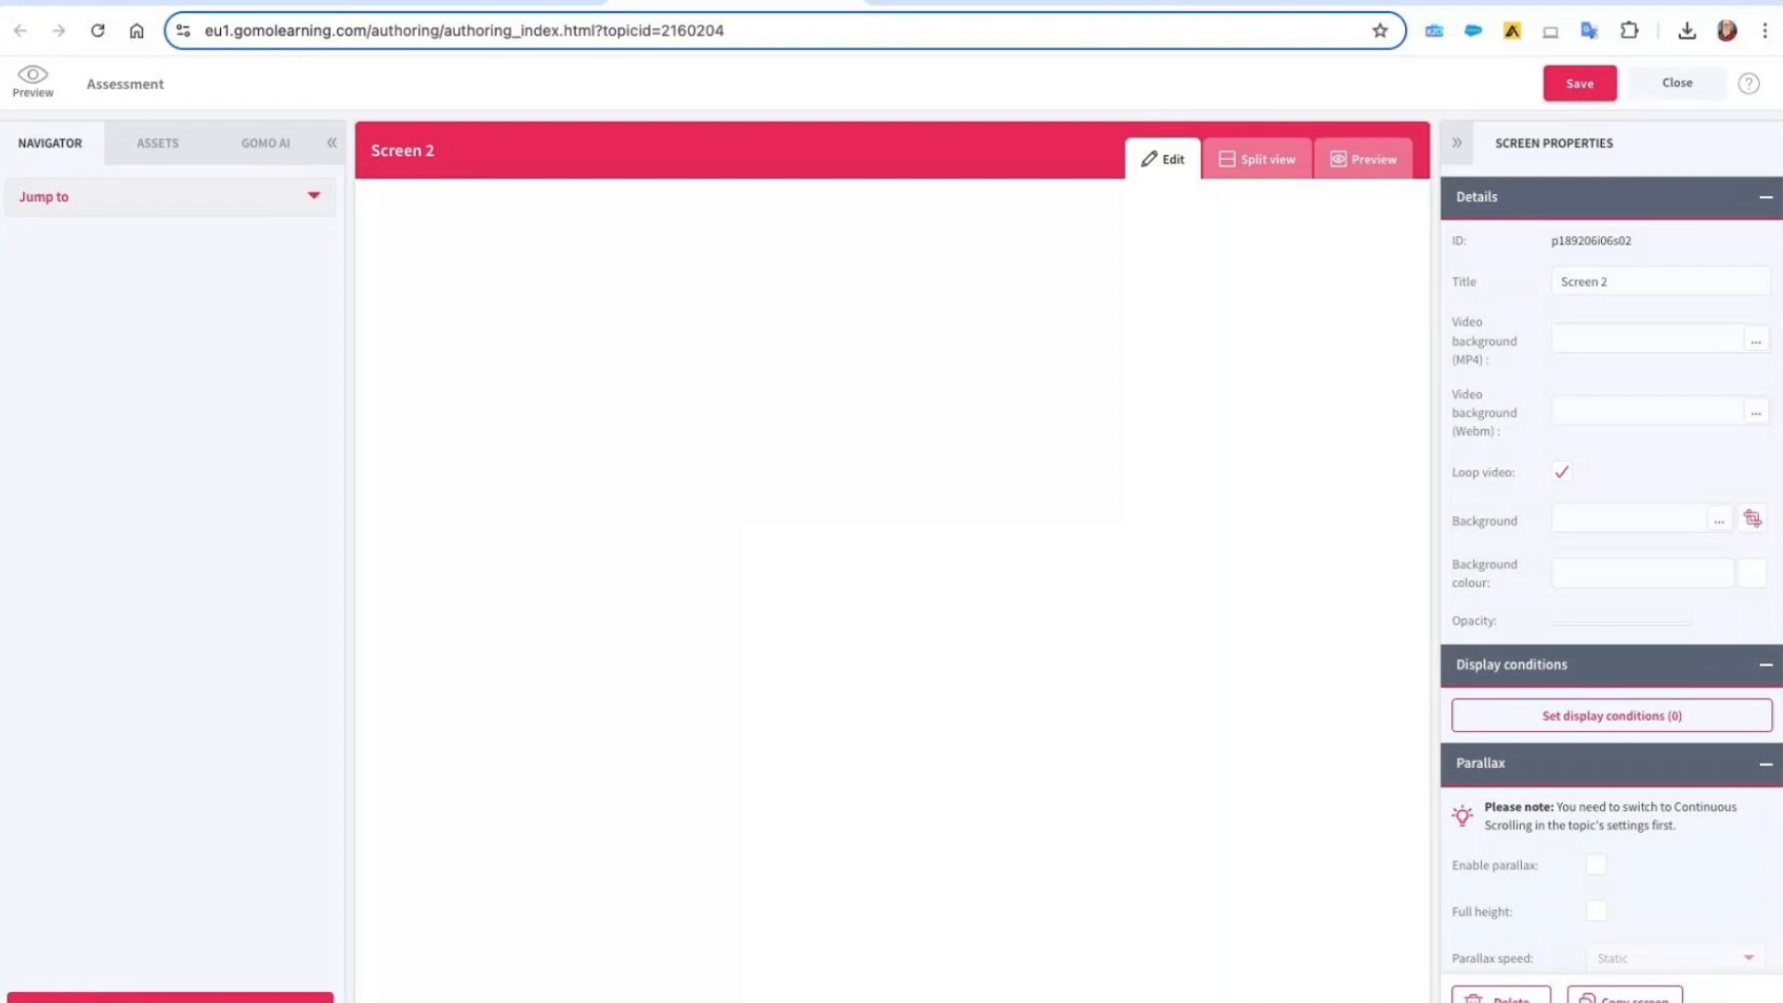
Add a new screen to the Assessment topic and title it "Get name"
click(149, 998)
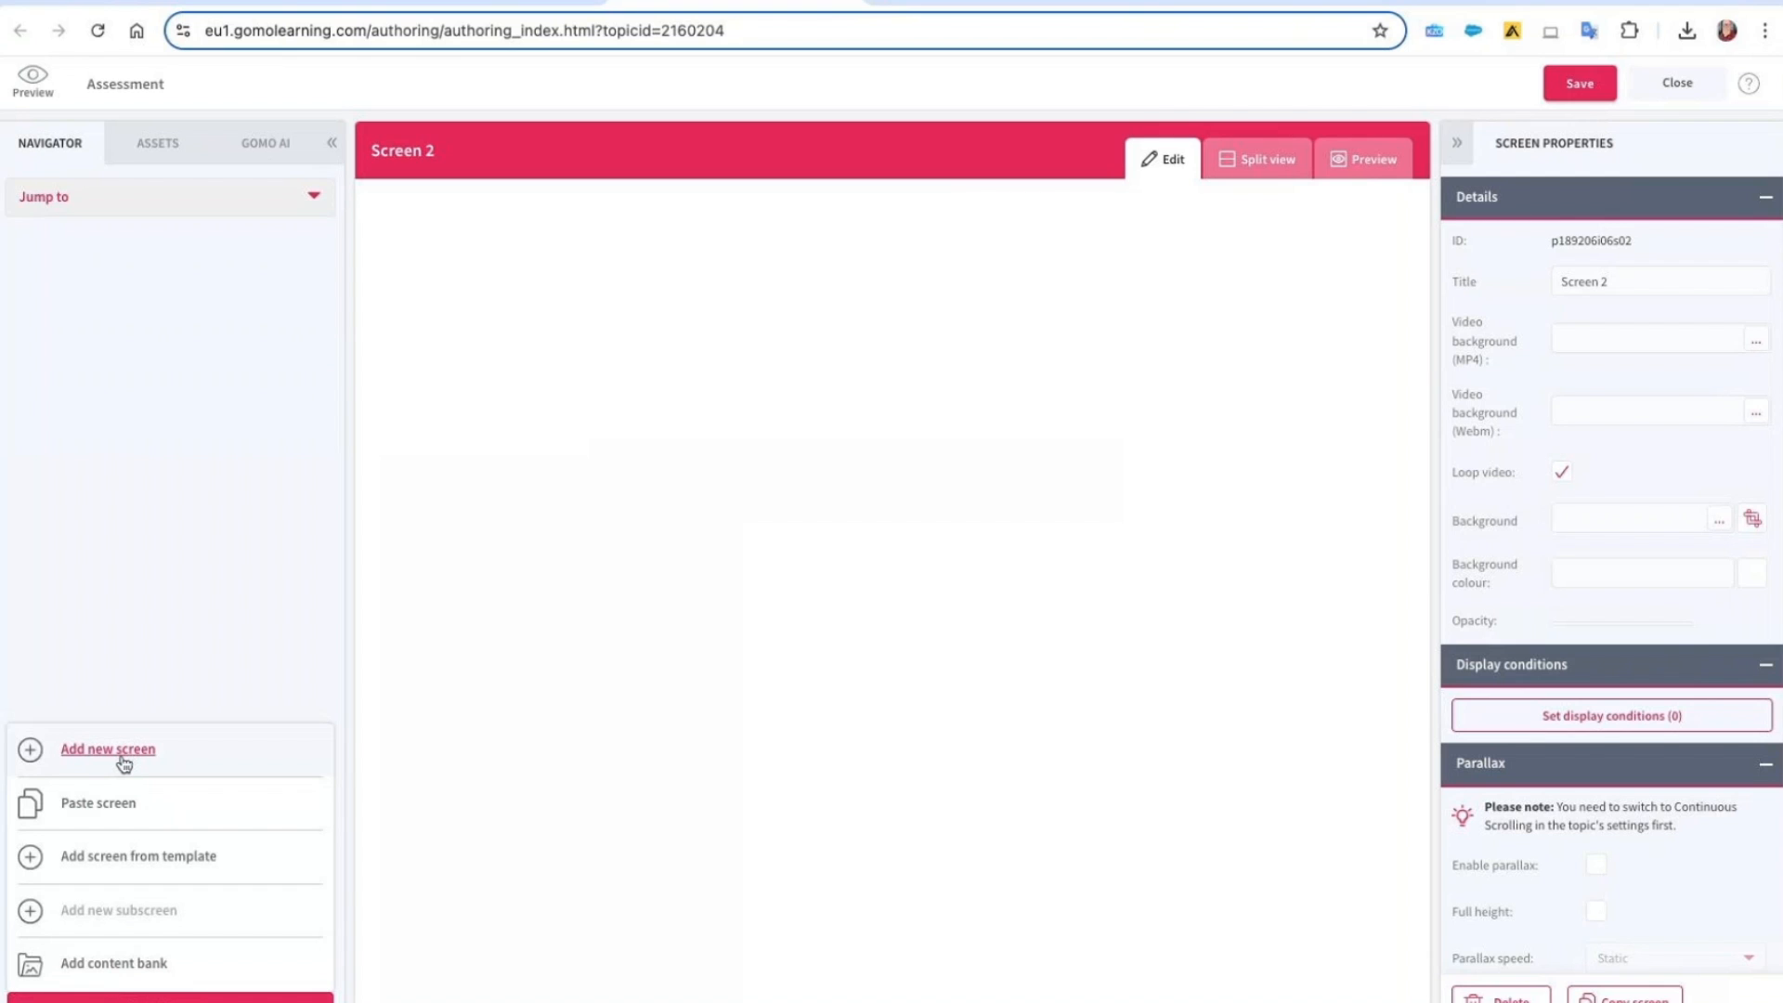
click(124, 764)
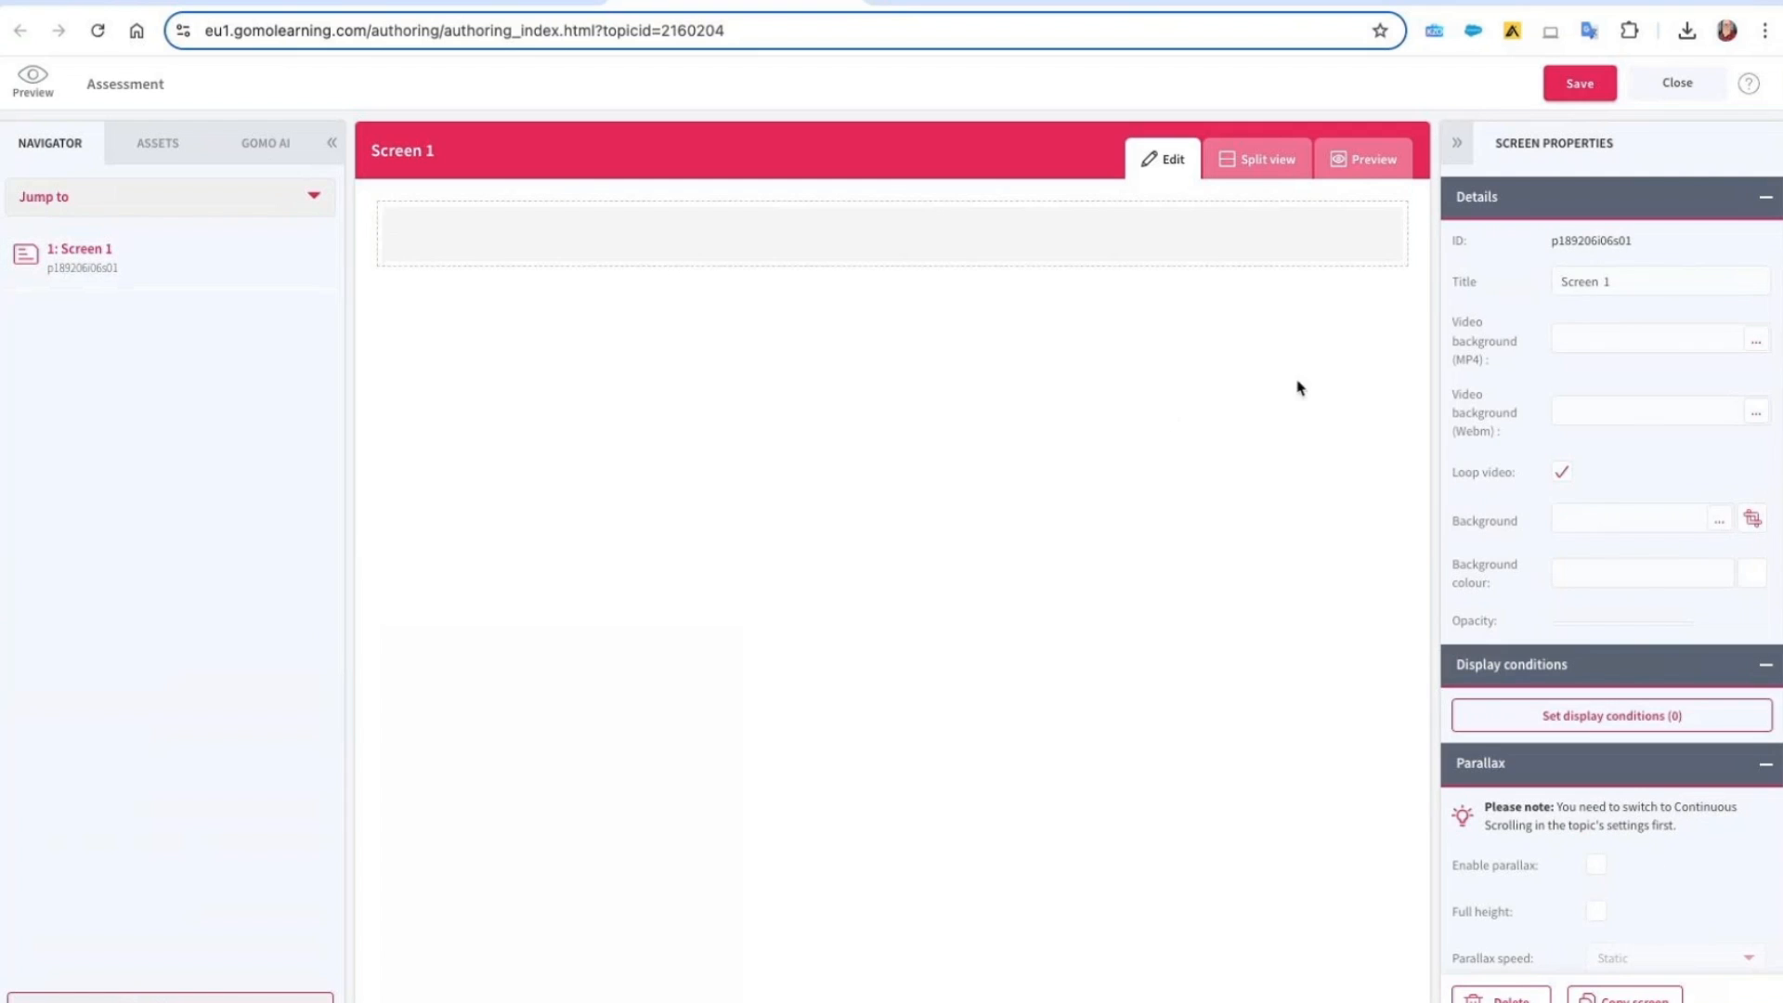
click(1643, 281)
drag(1643, 281, 1532, 278)
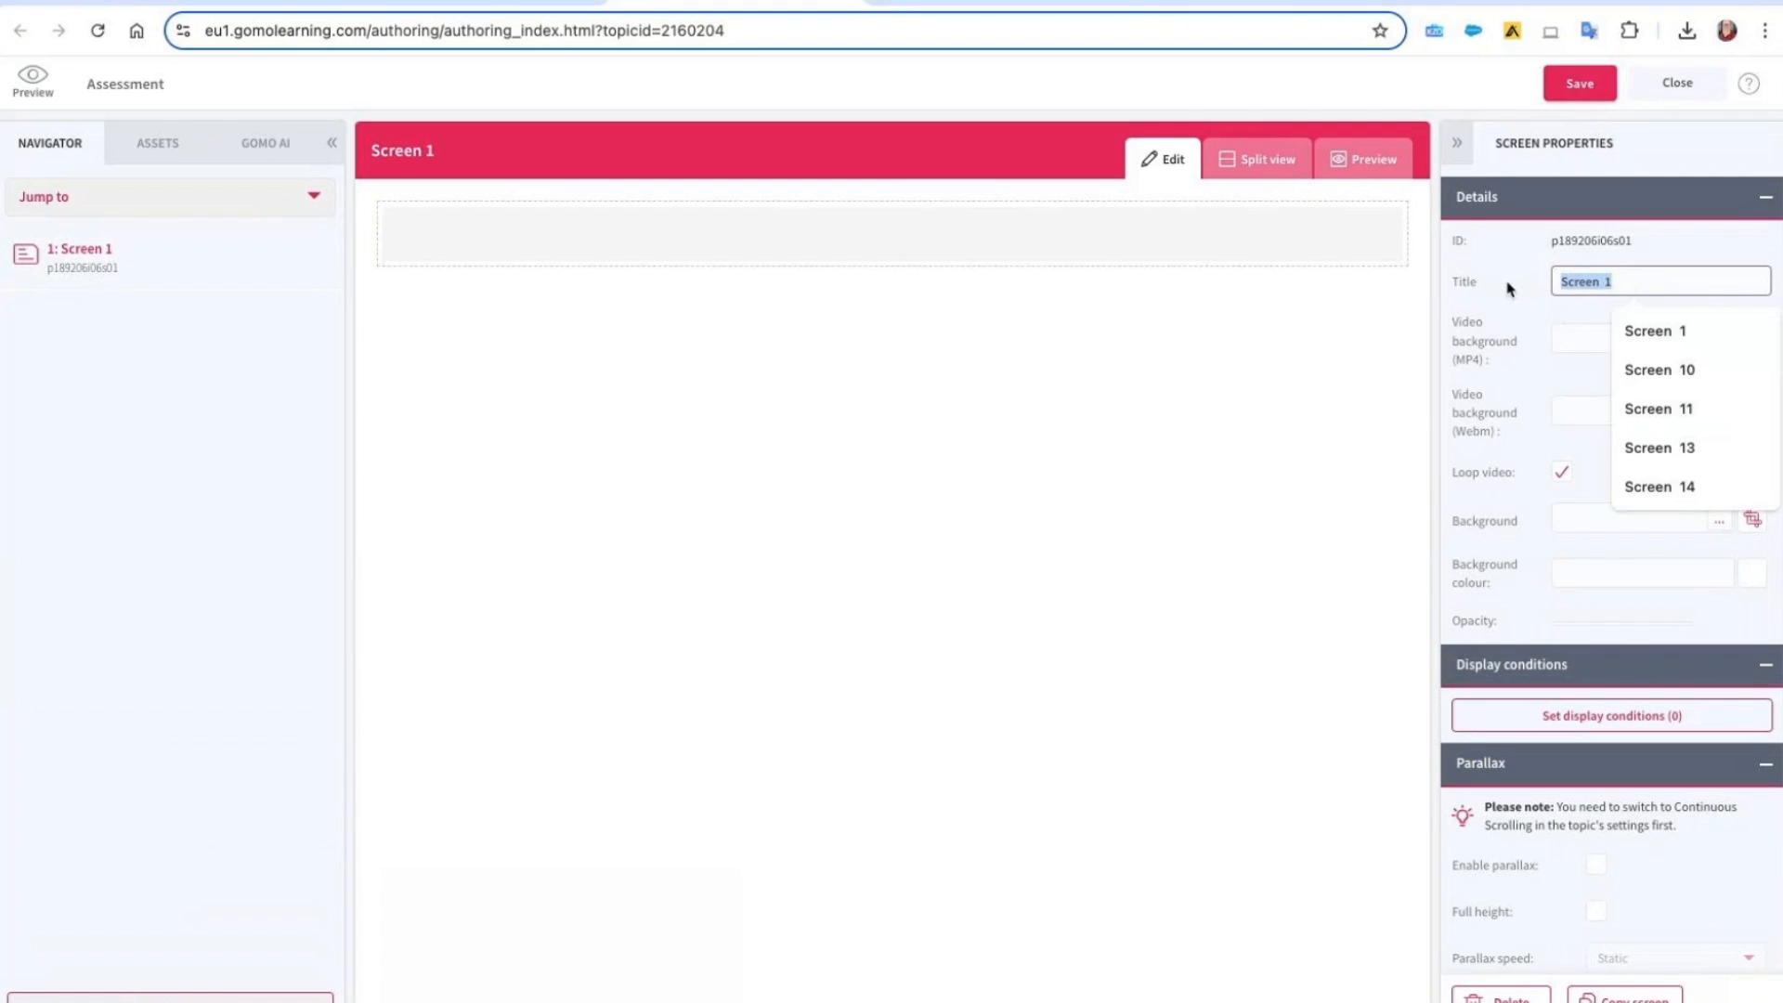
text(Get name)
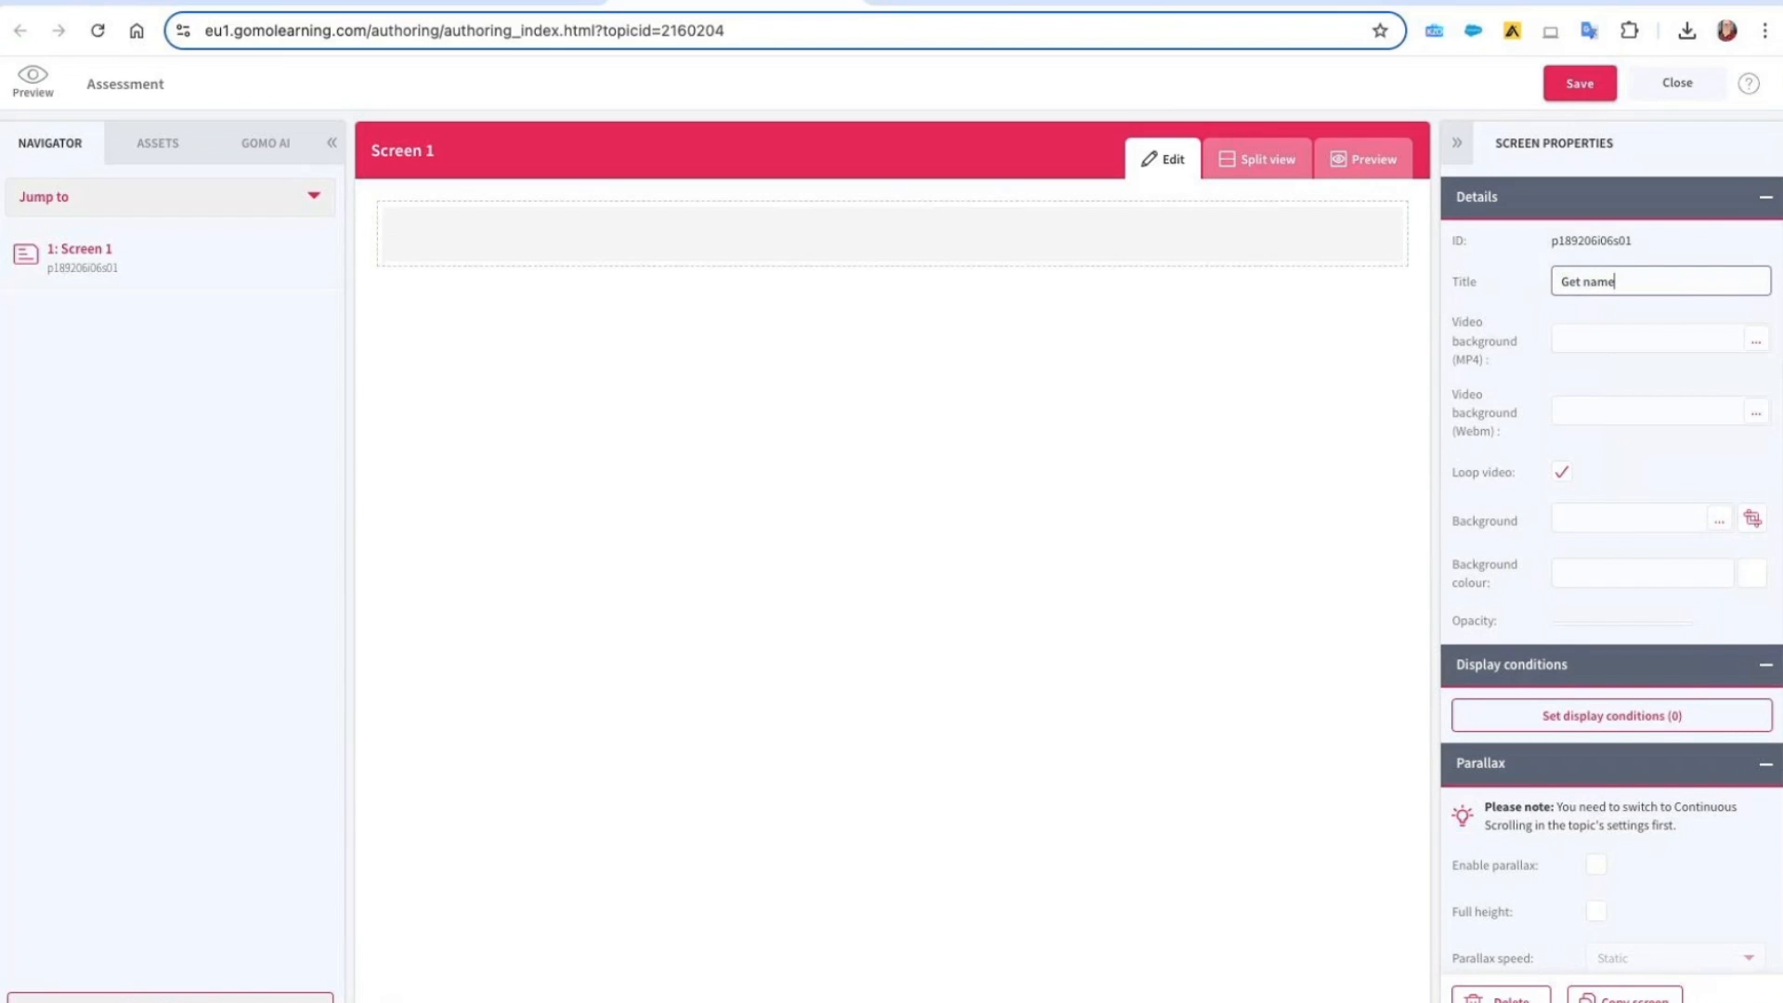
click(1168, 411)
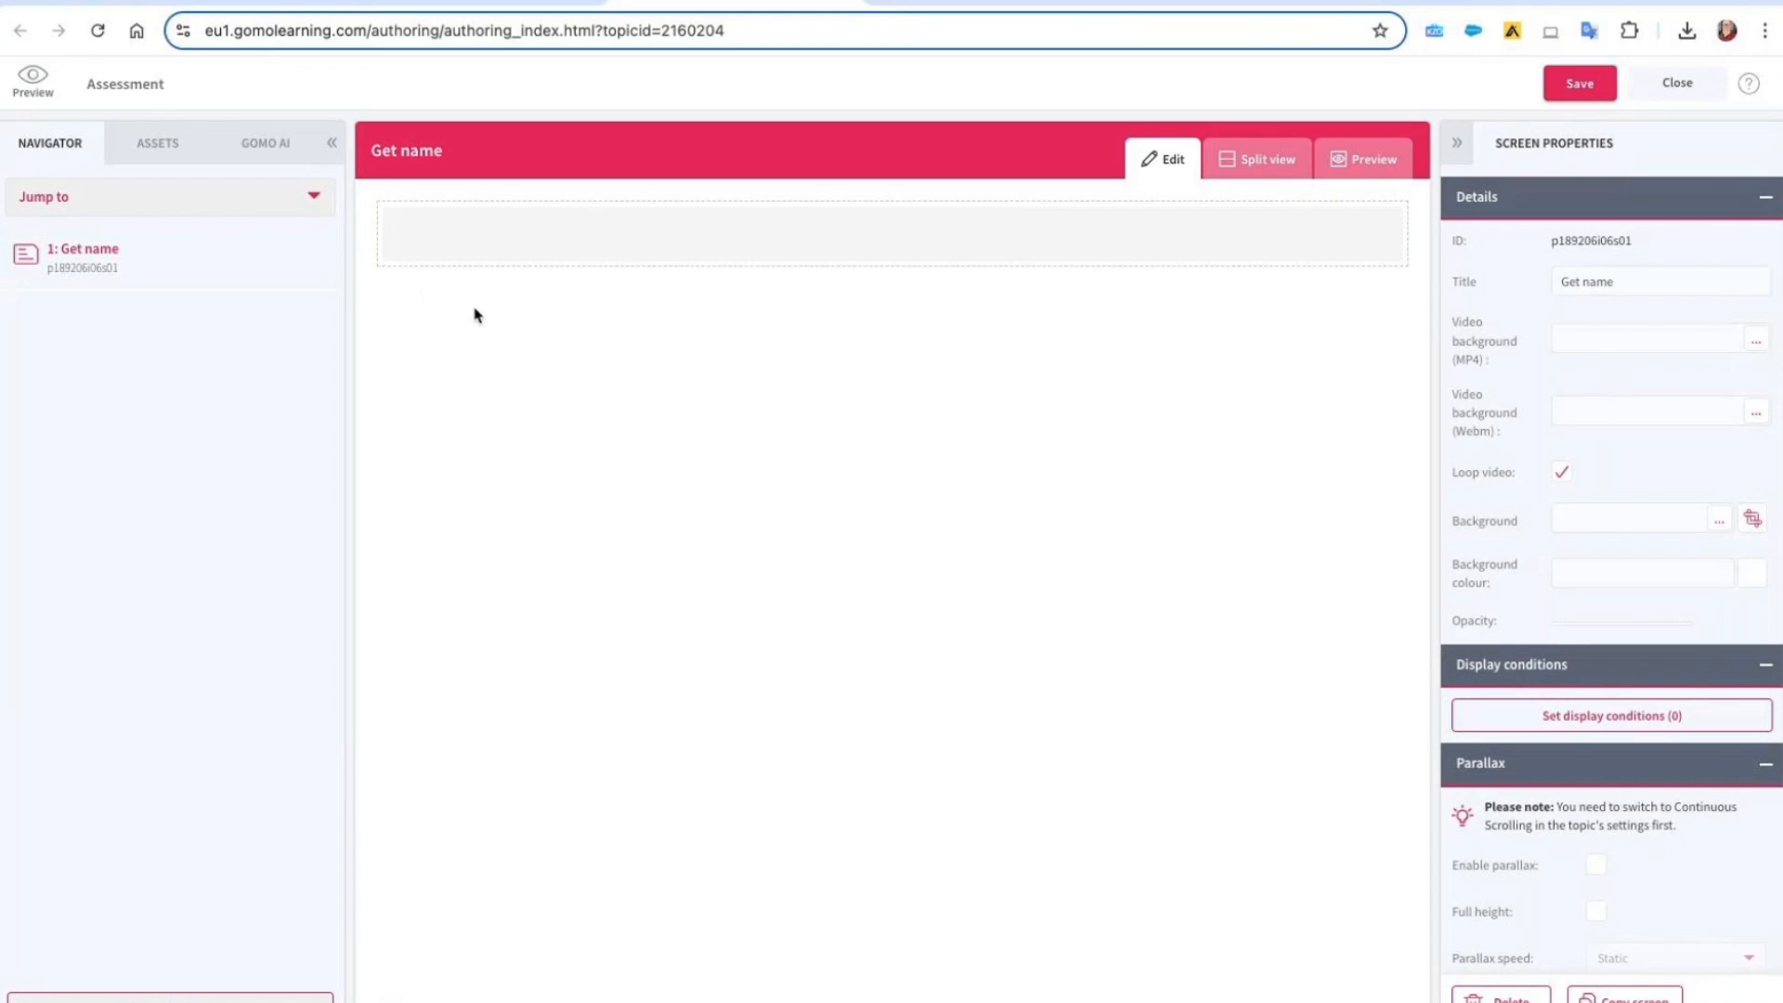
Place a Text asset from the Presentation assets in the empty container of the Get name screen
click(167, 144)
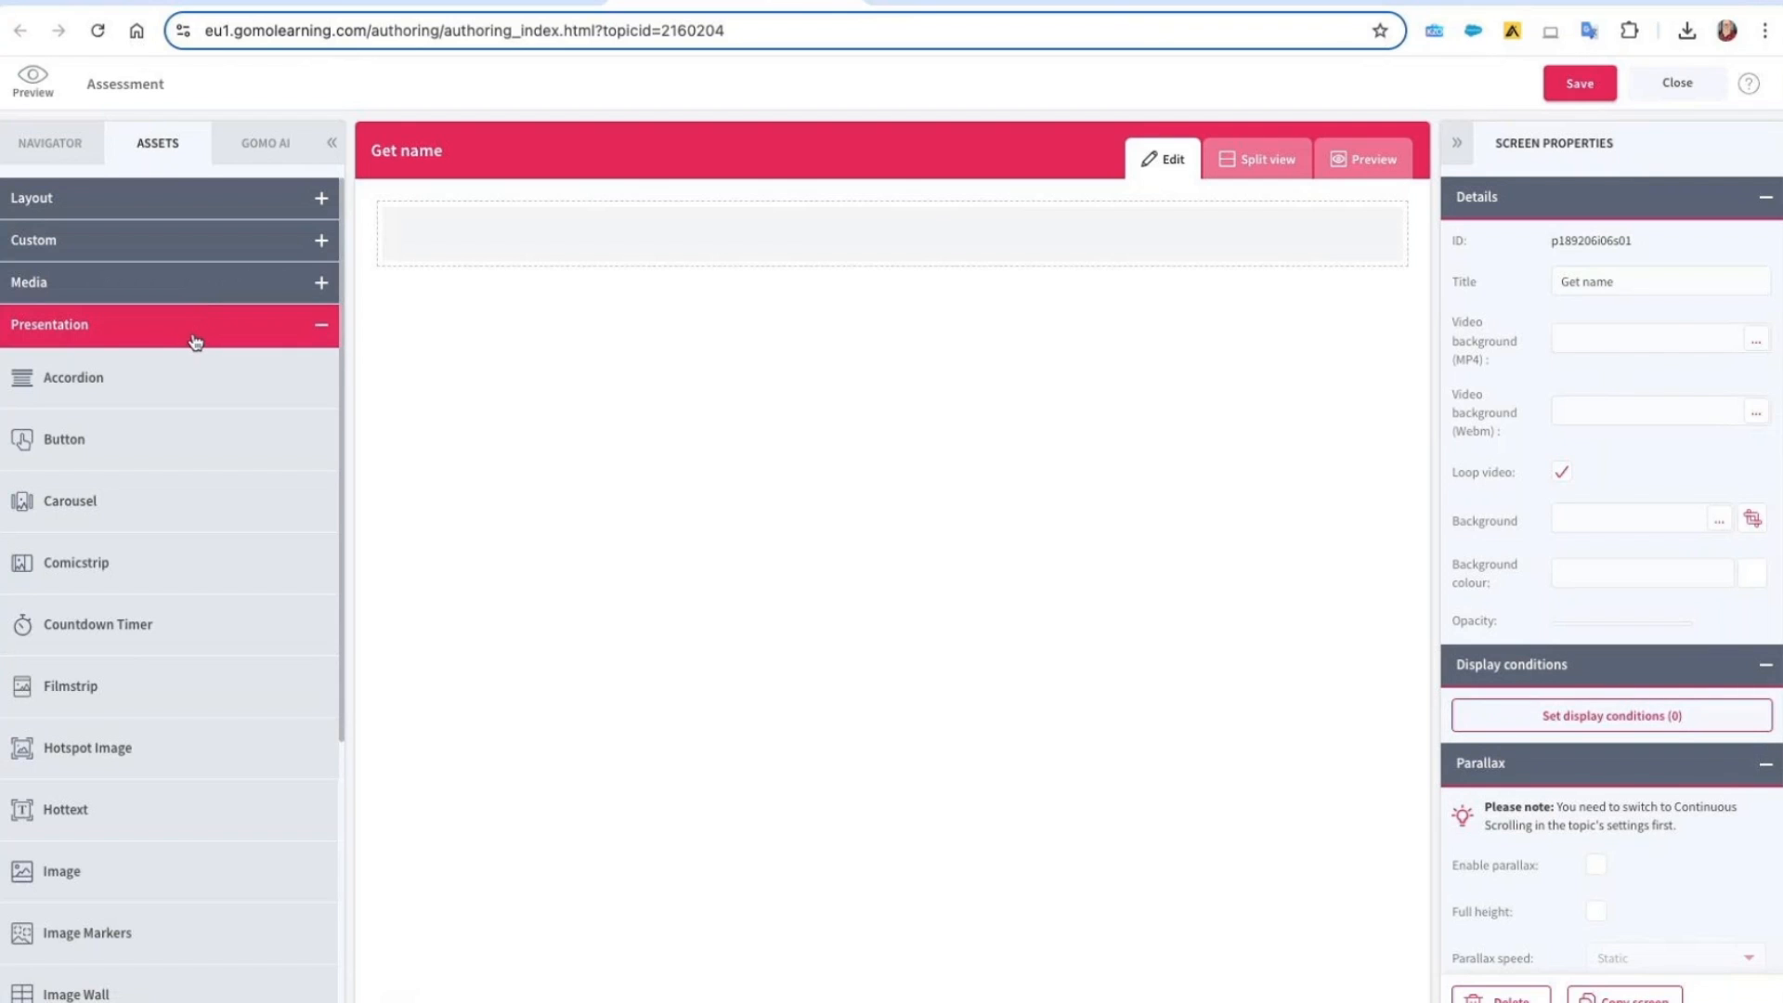
scroll(223, 808, down, 5)
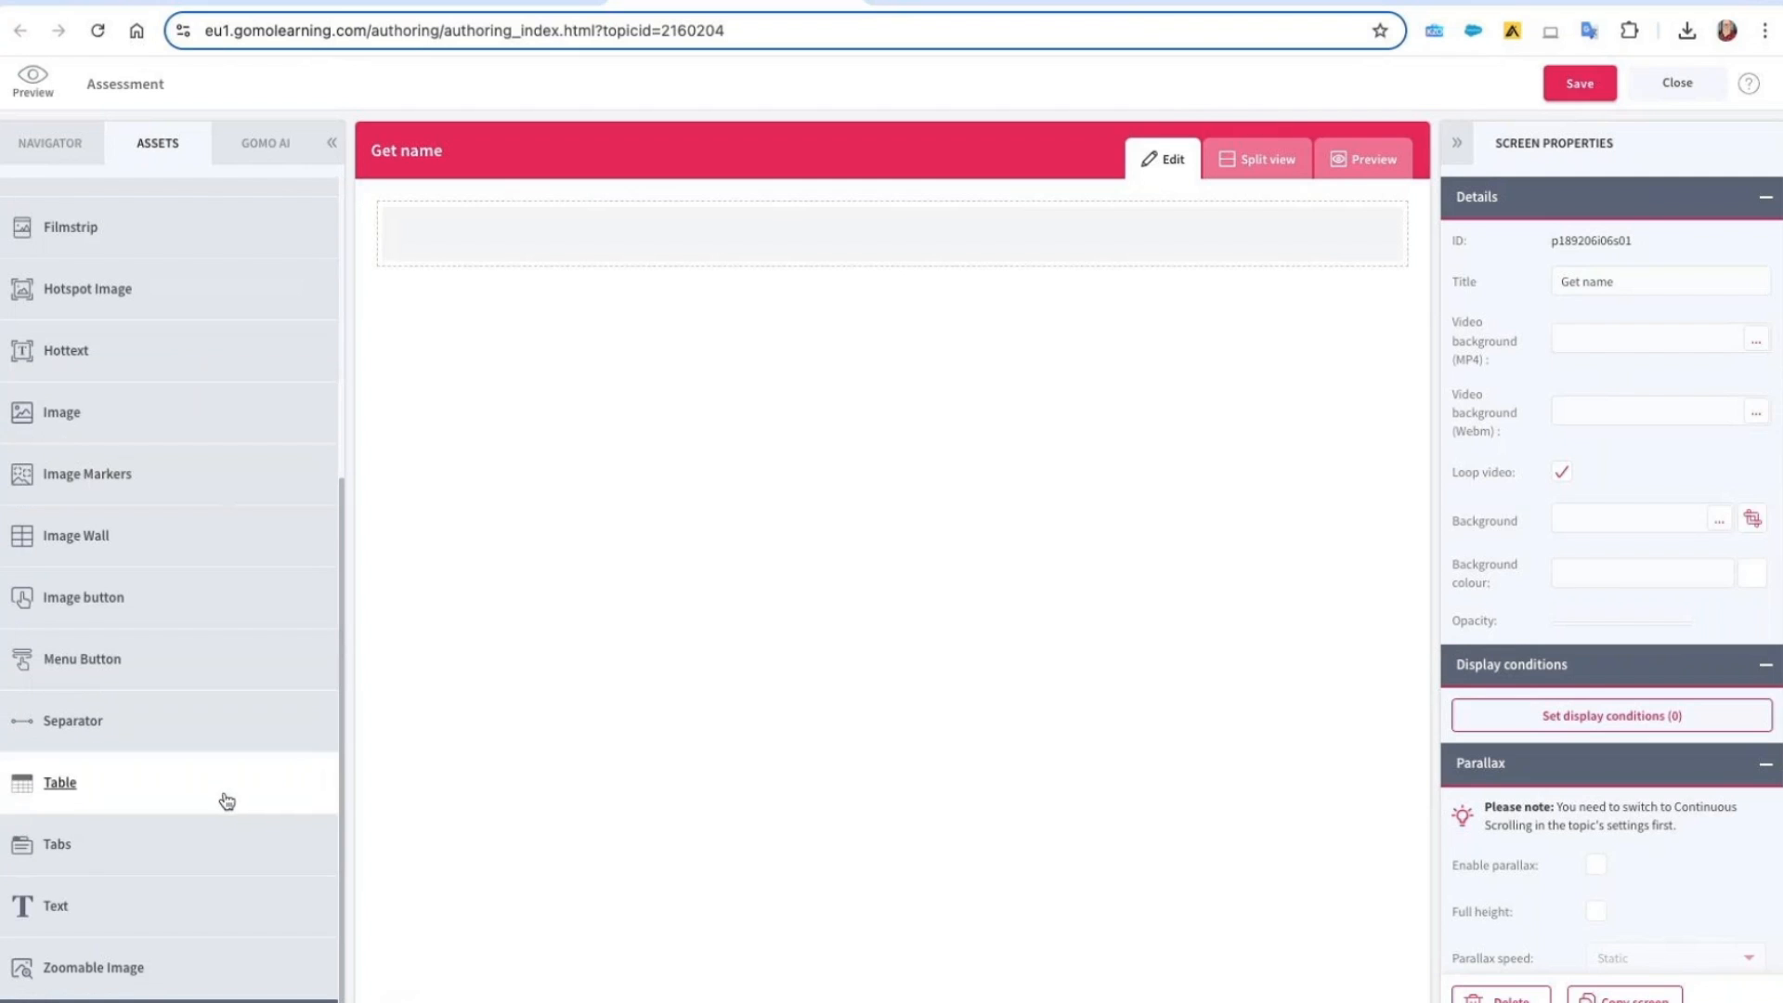
drag(63, 912, 631, 237)
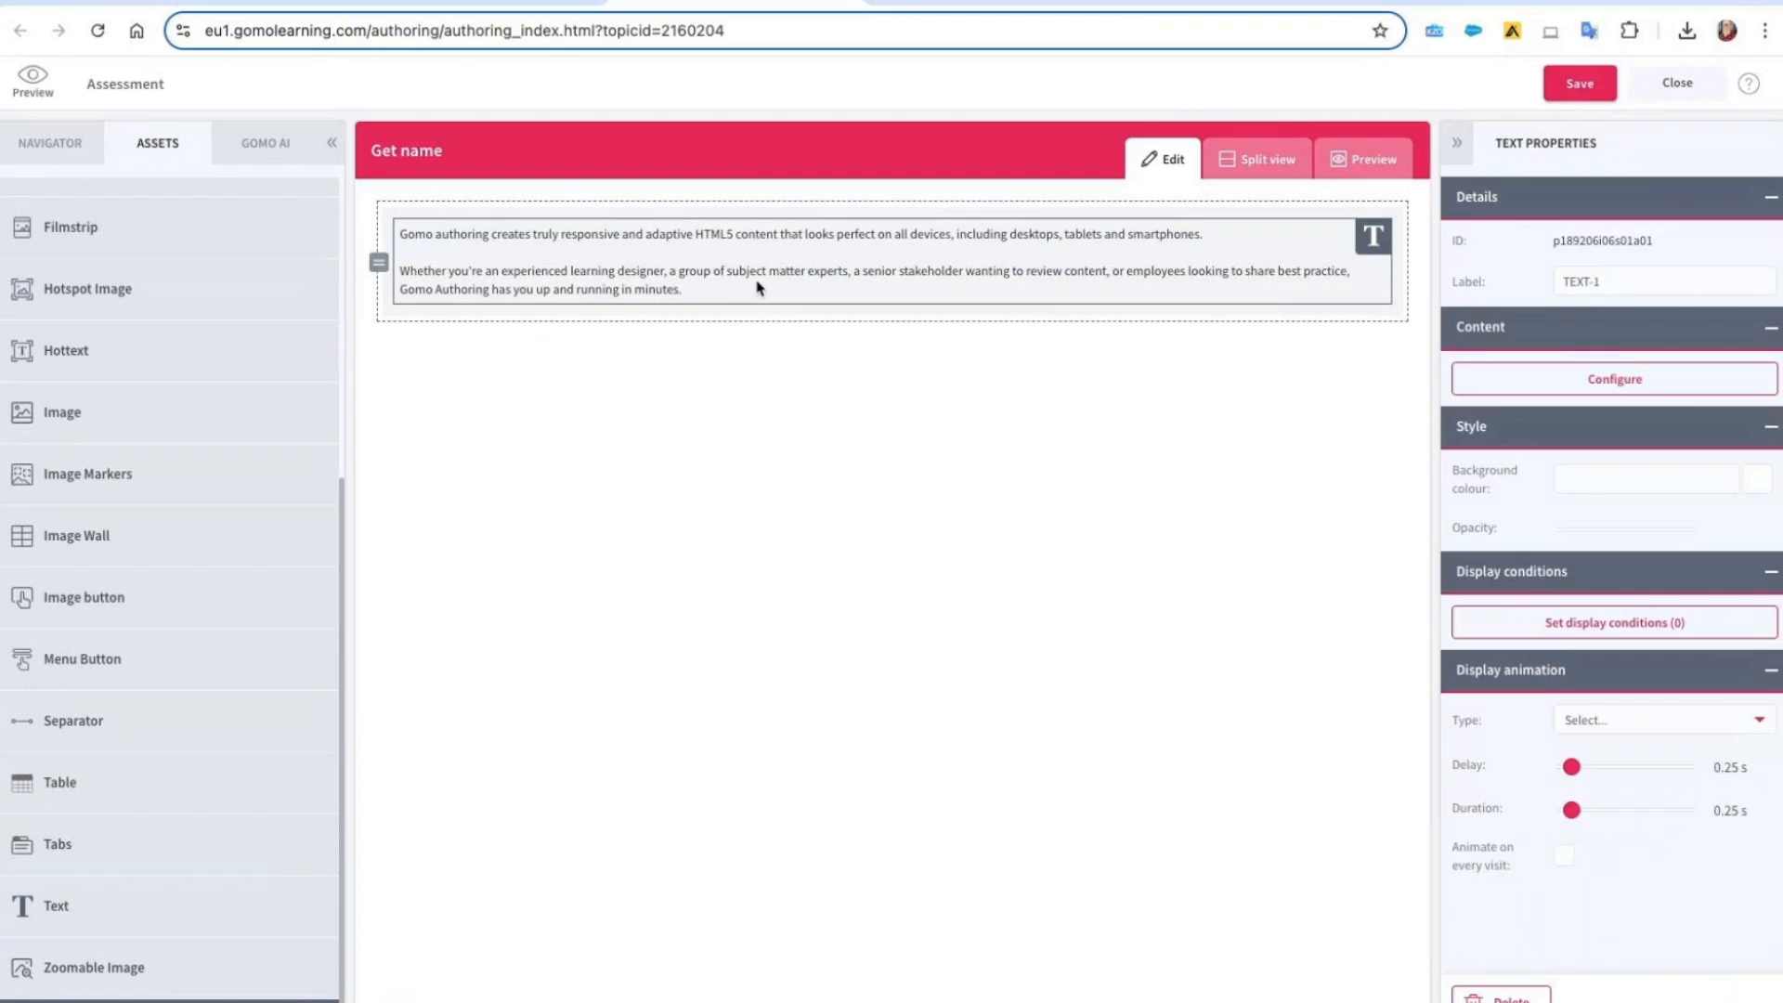
Replace the placeholder content of the Text asset with "Please type in your name"
double_click(756, 288)
drag(760, 597, 613, 408)
text(p)
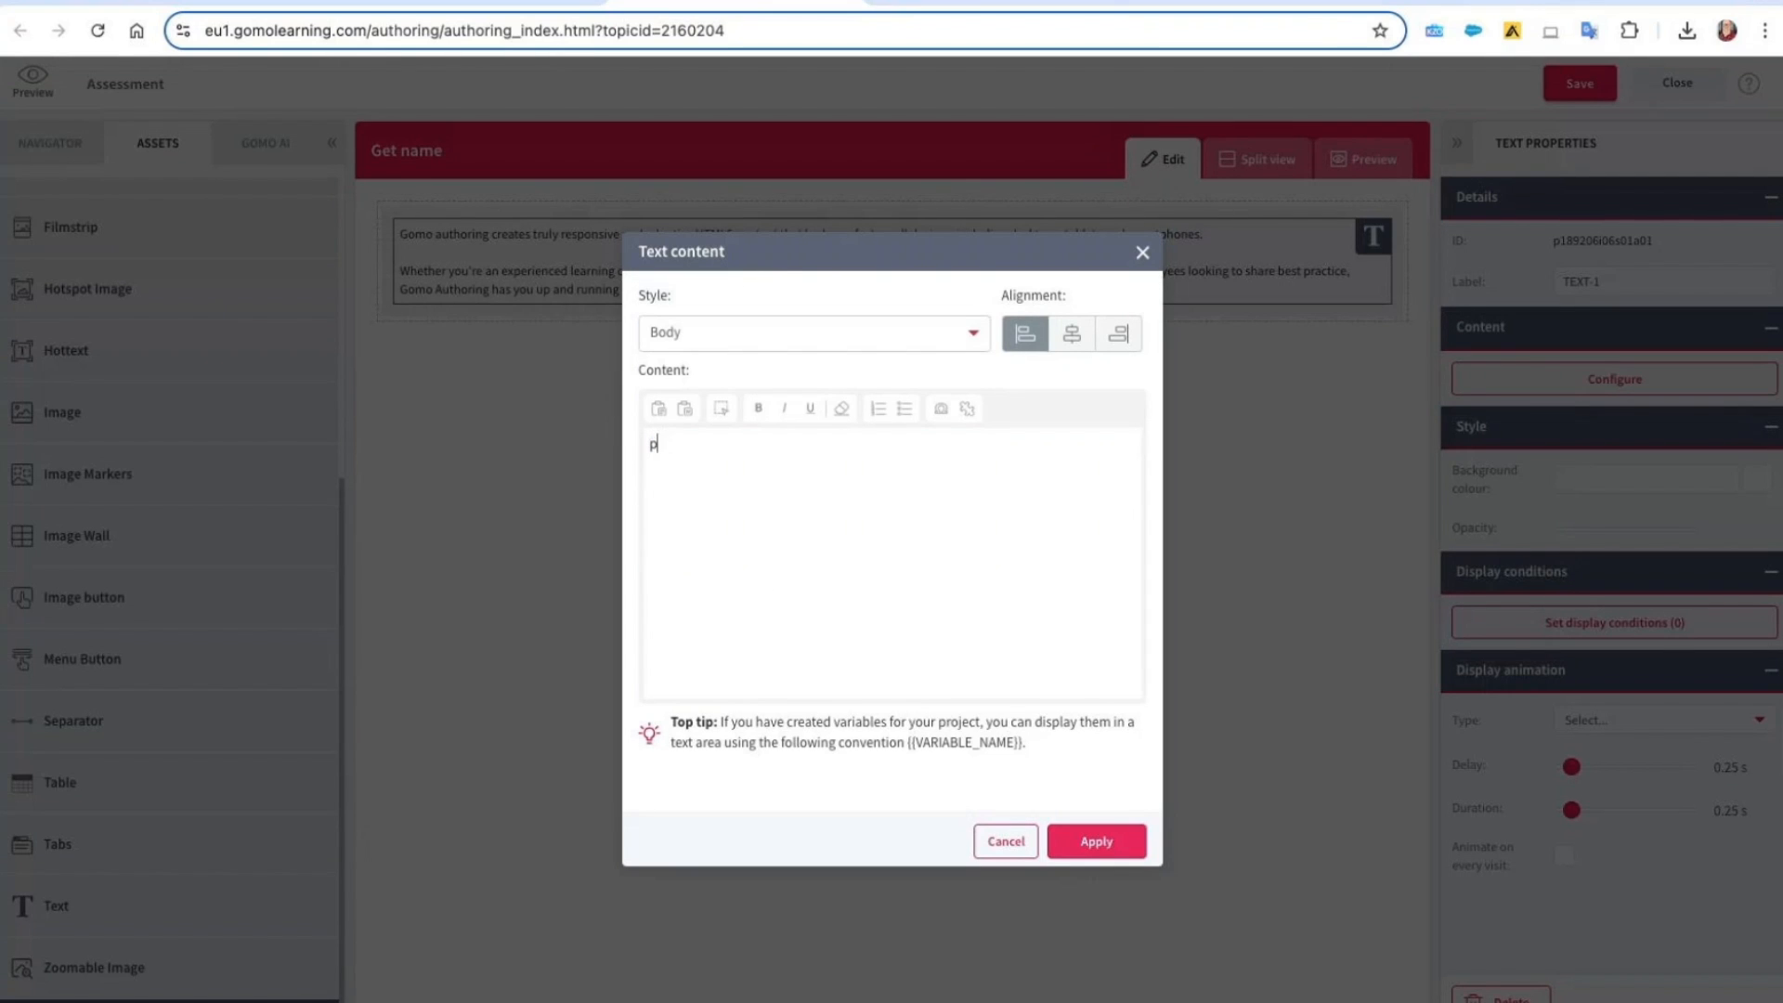
text(lease thype in your name)
click(713, 443)
key(Left)
key(BackSpace)
click(641, 449)
key(Delete)
text(P)
Set the text's style to H2 (Sub heading) and apply the content changes
click(838, 342)
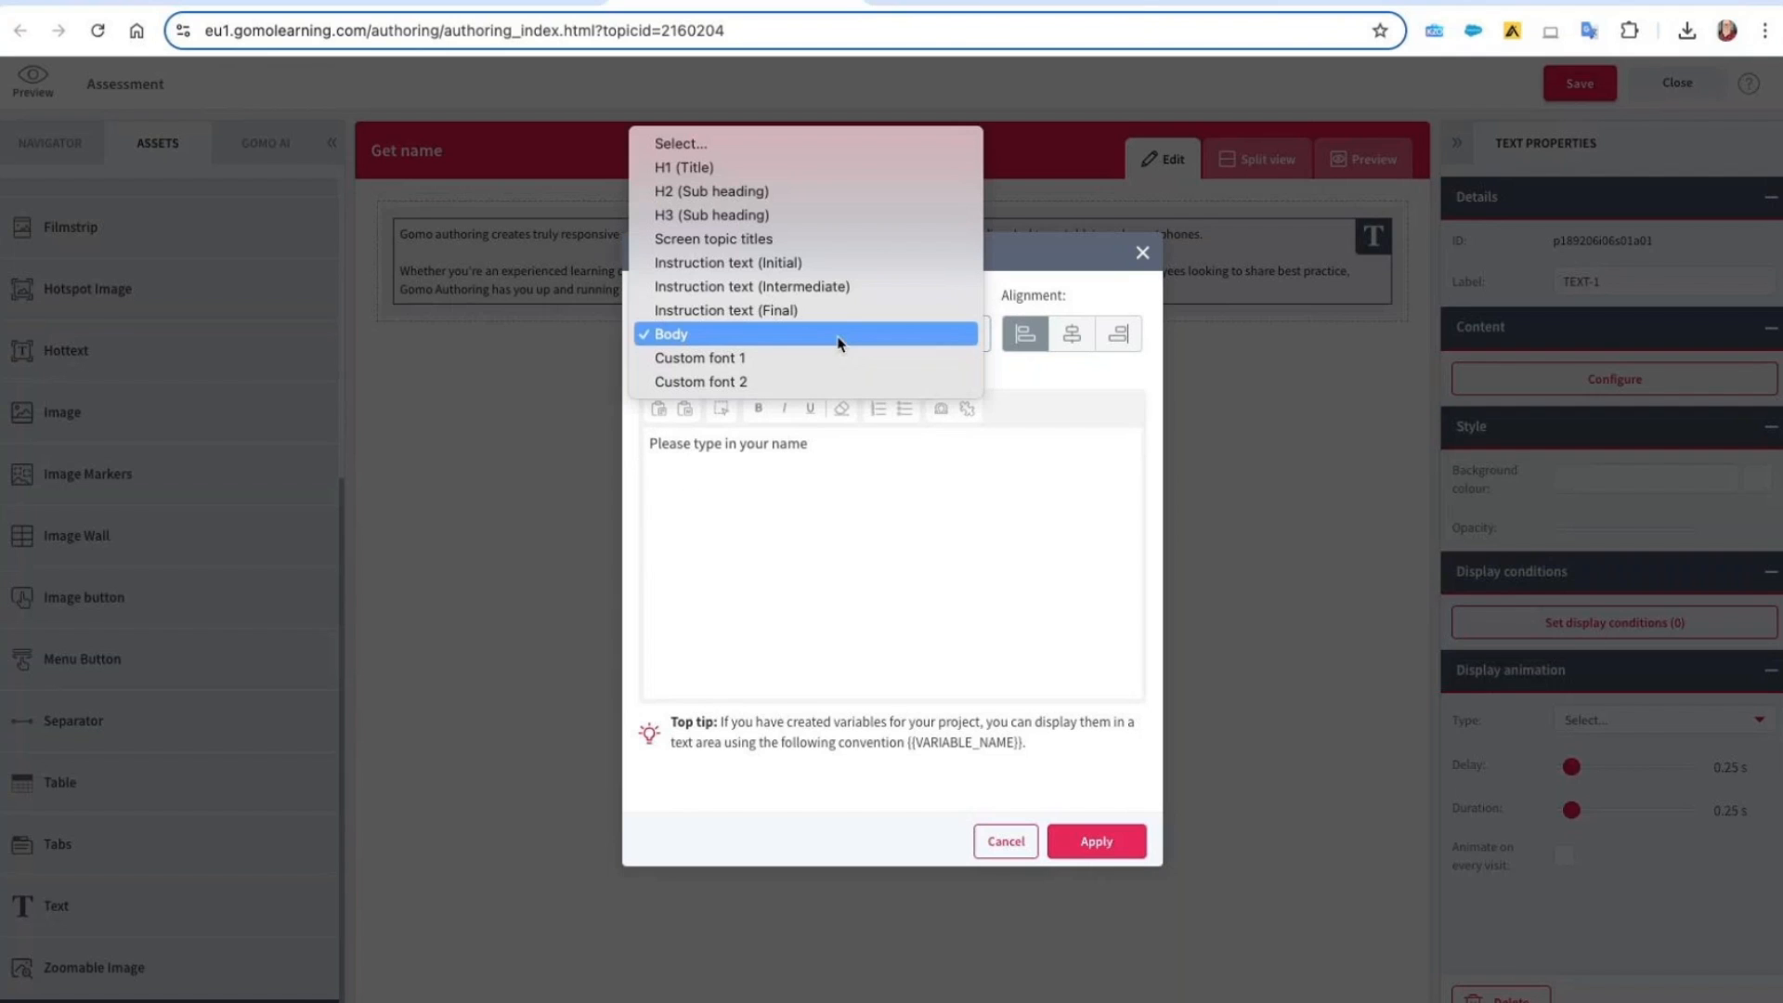
click(794, 191)
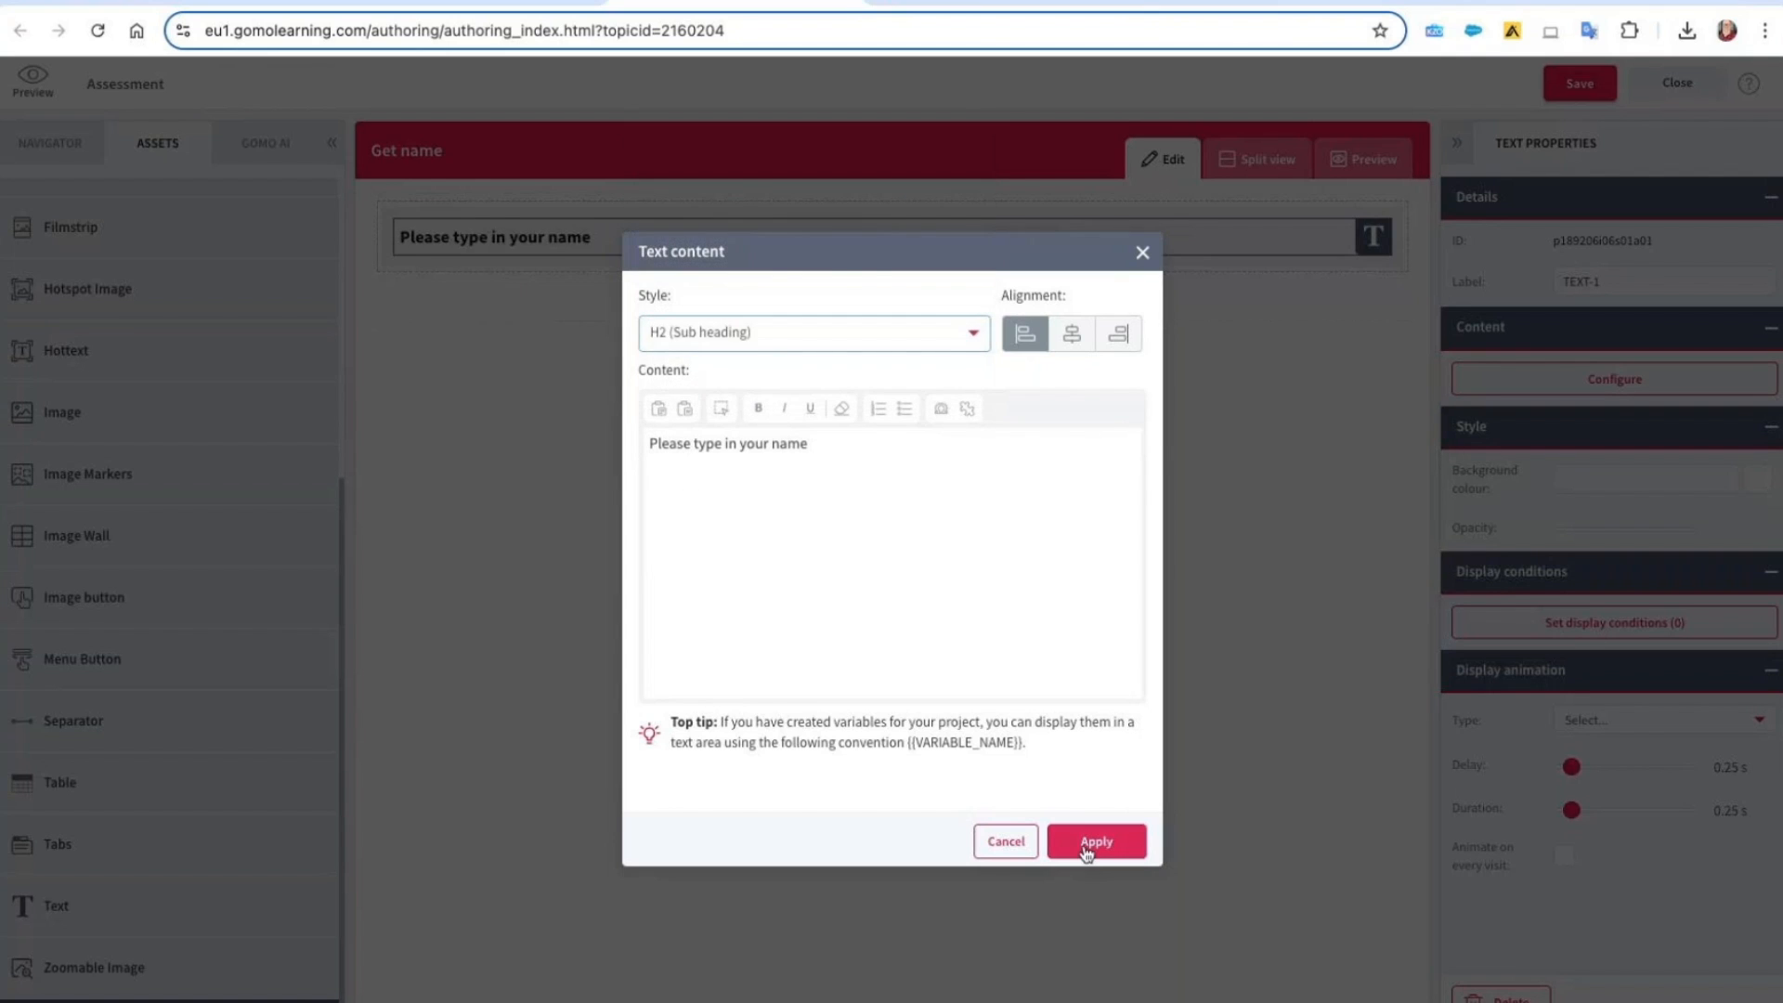
click(1086, 853)
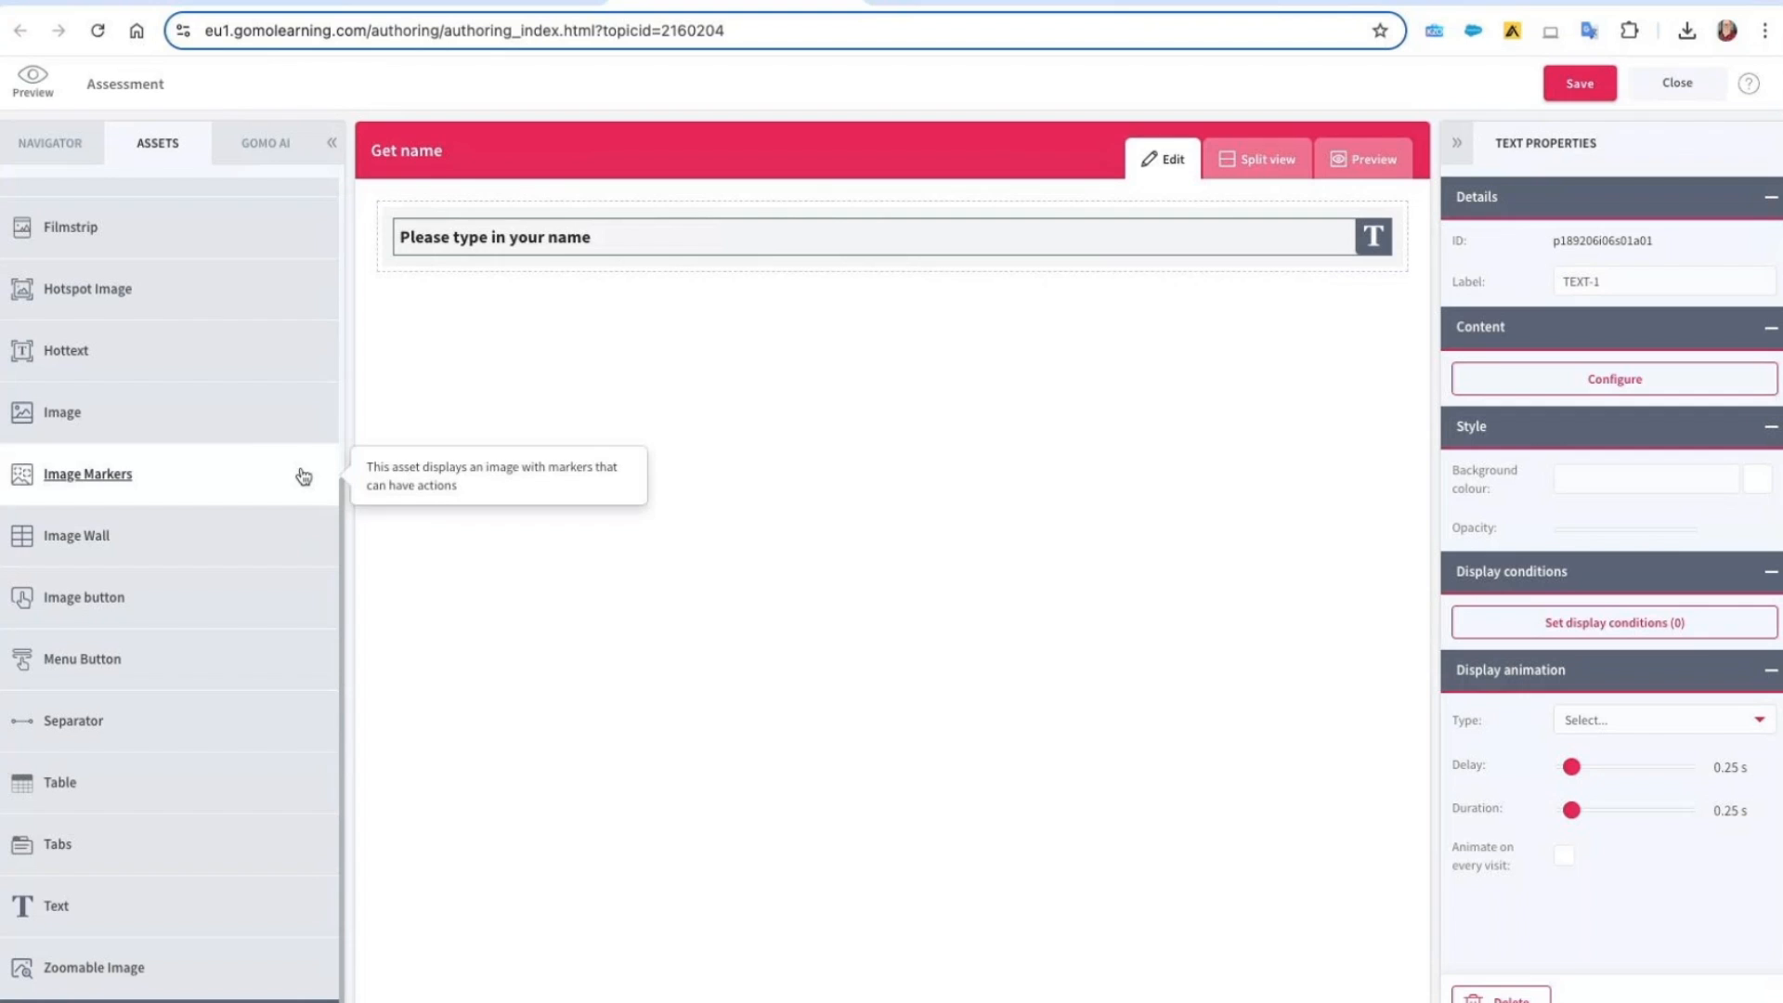
Add a text input question below the heading and set its number of attempts to 1
click(256, 1000)
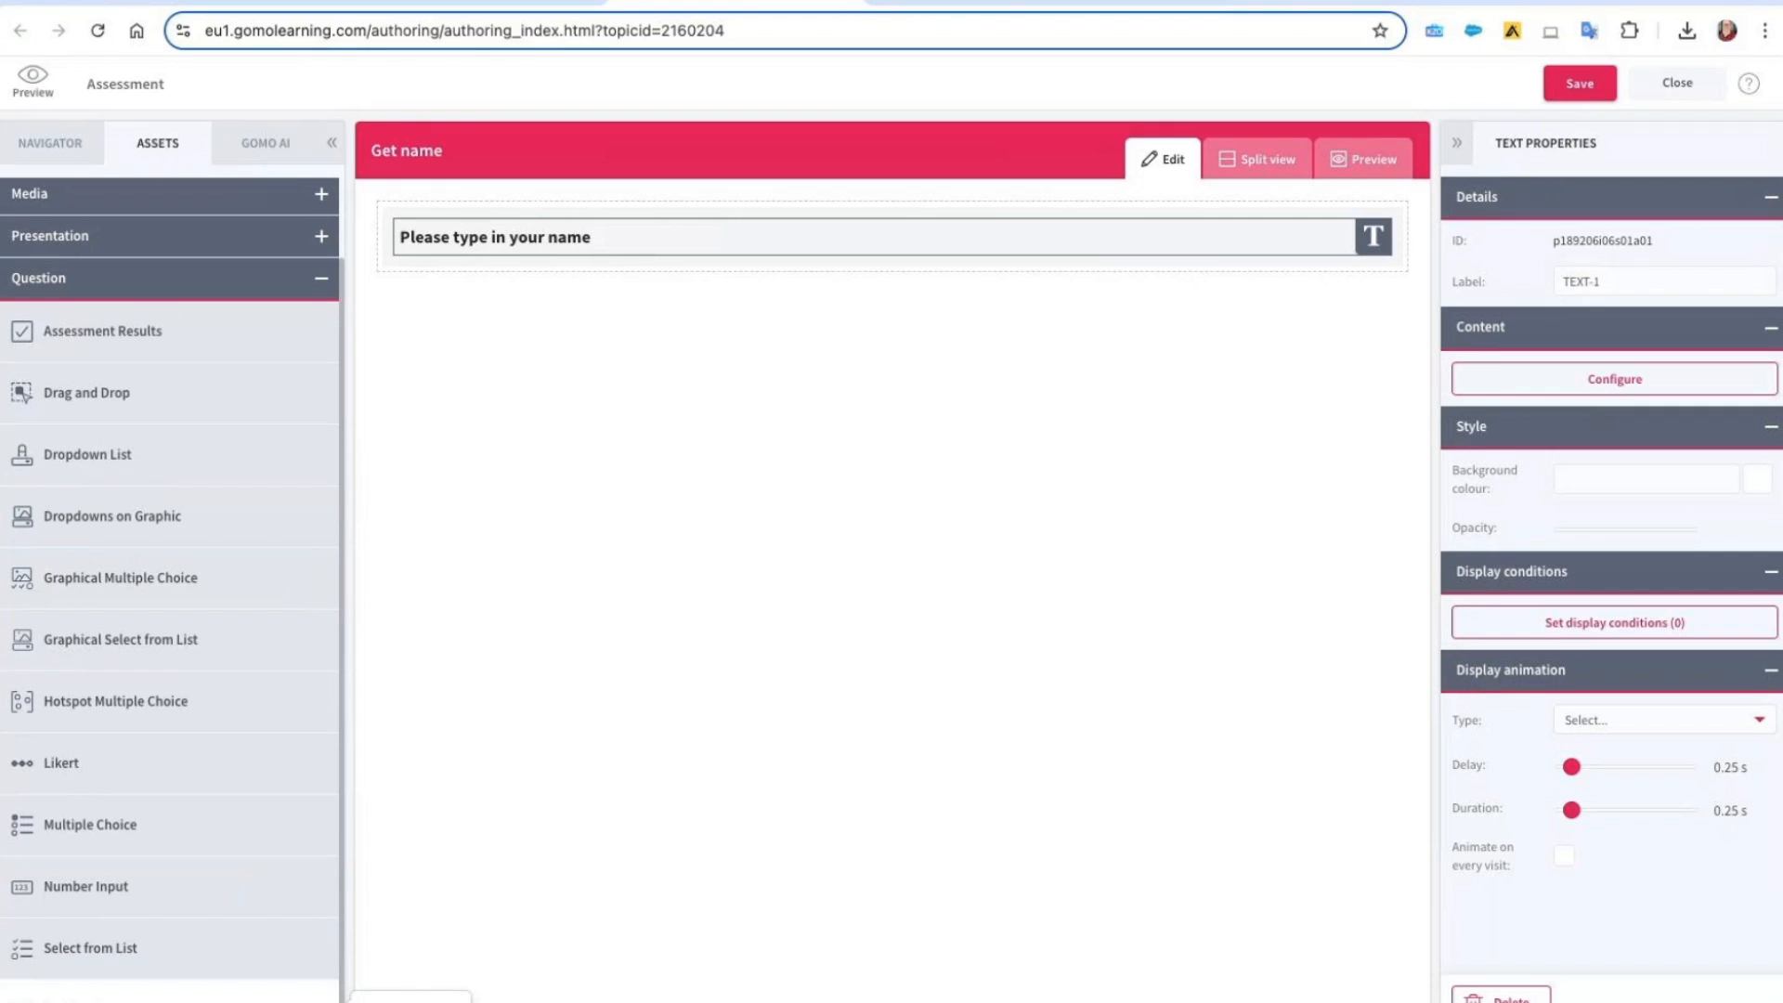
drag(409, 999, 632, 293)
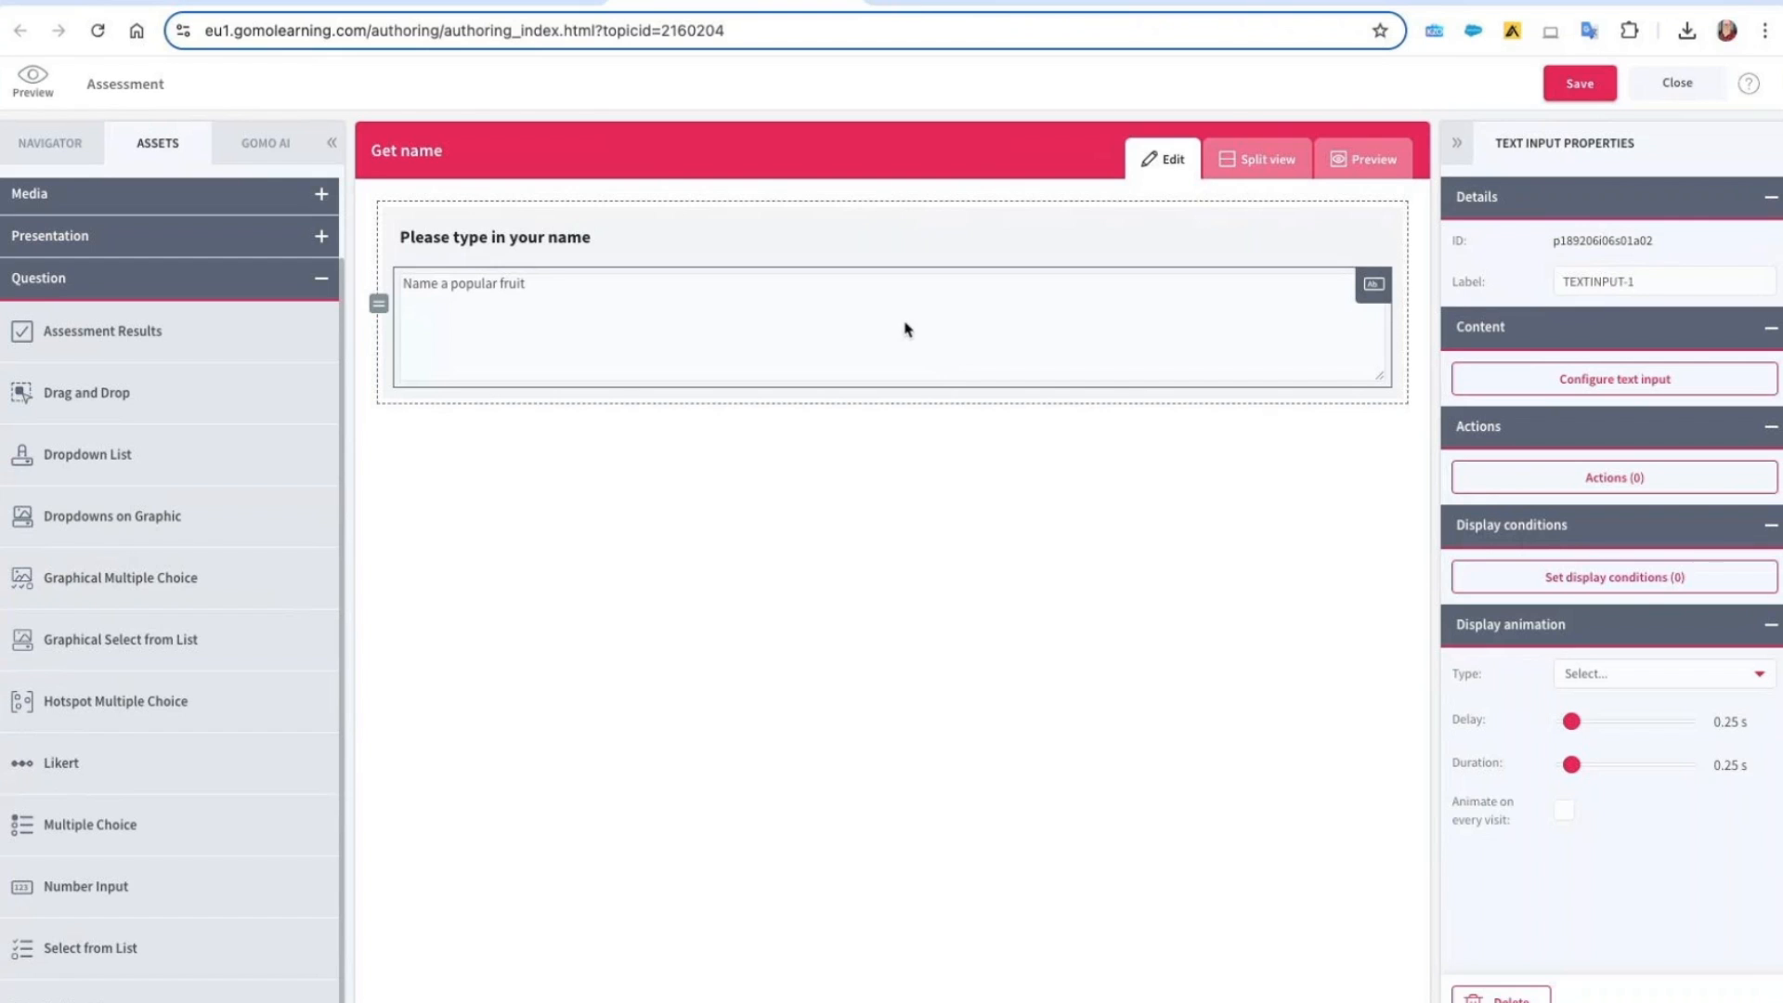
double_click(817, 342)
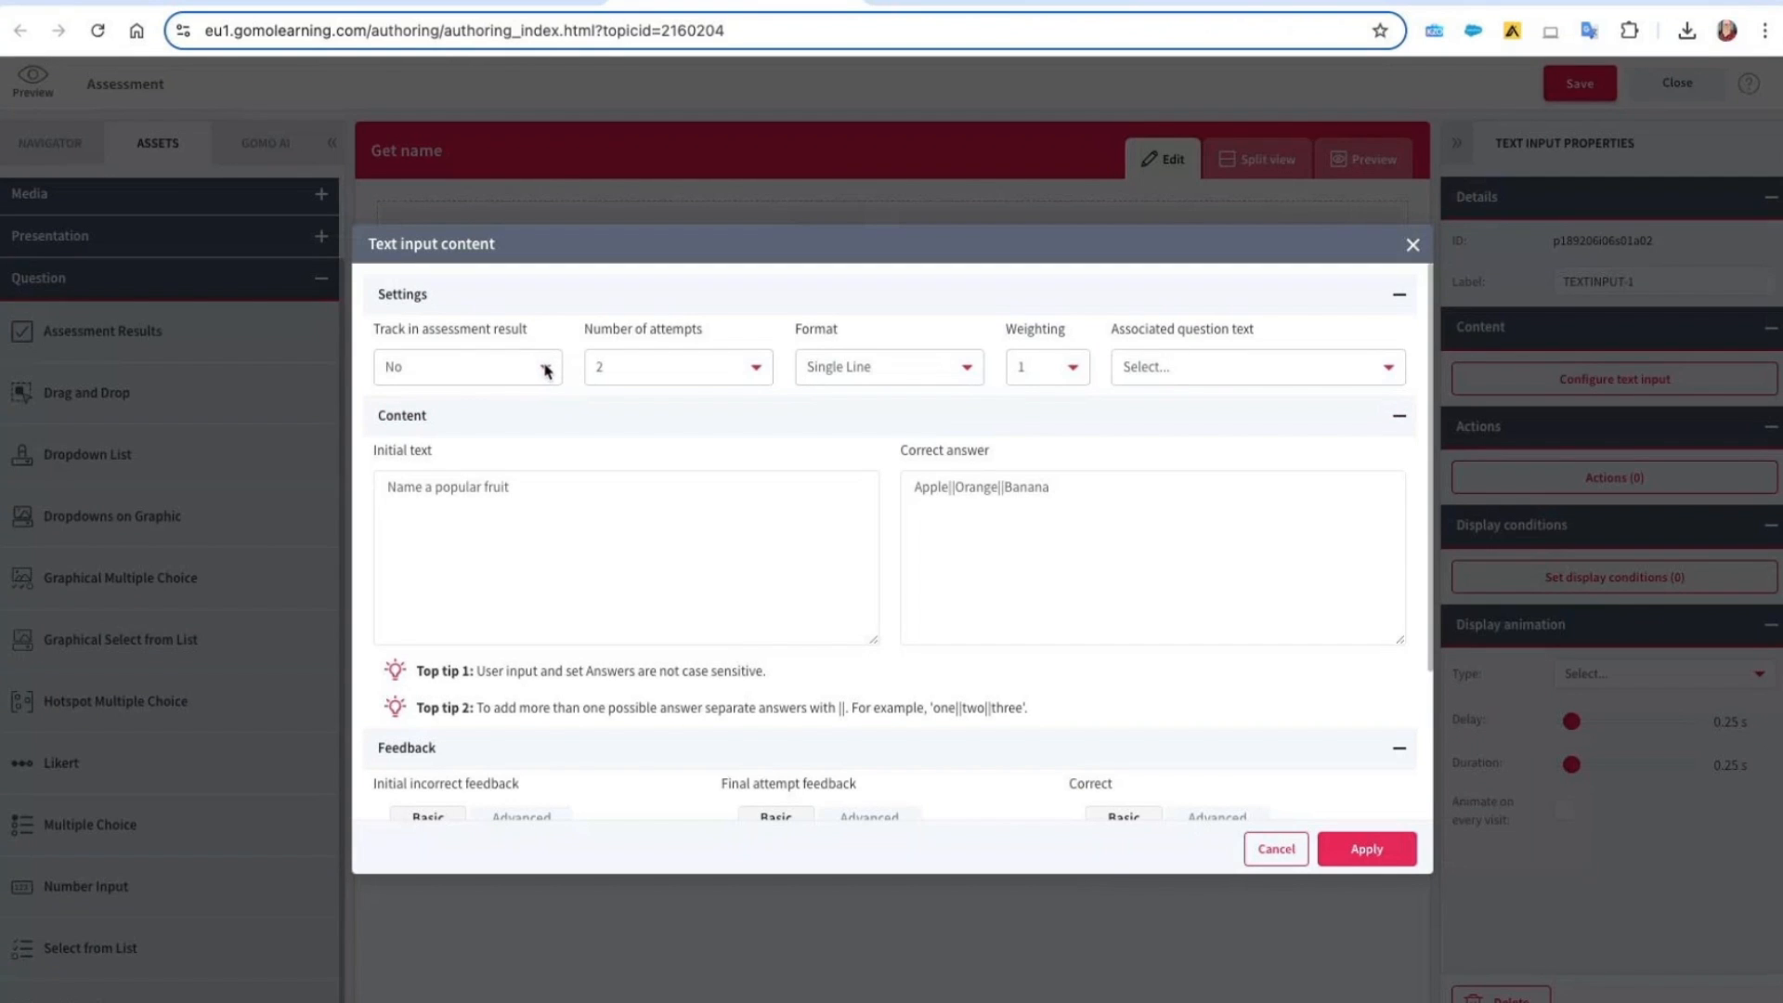
click(672, 368)
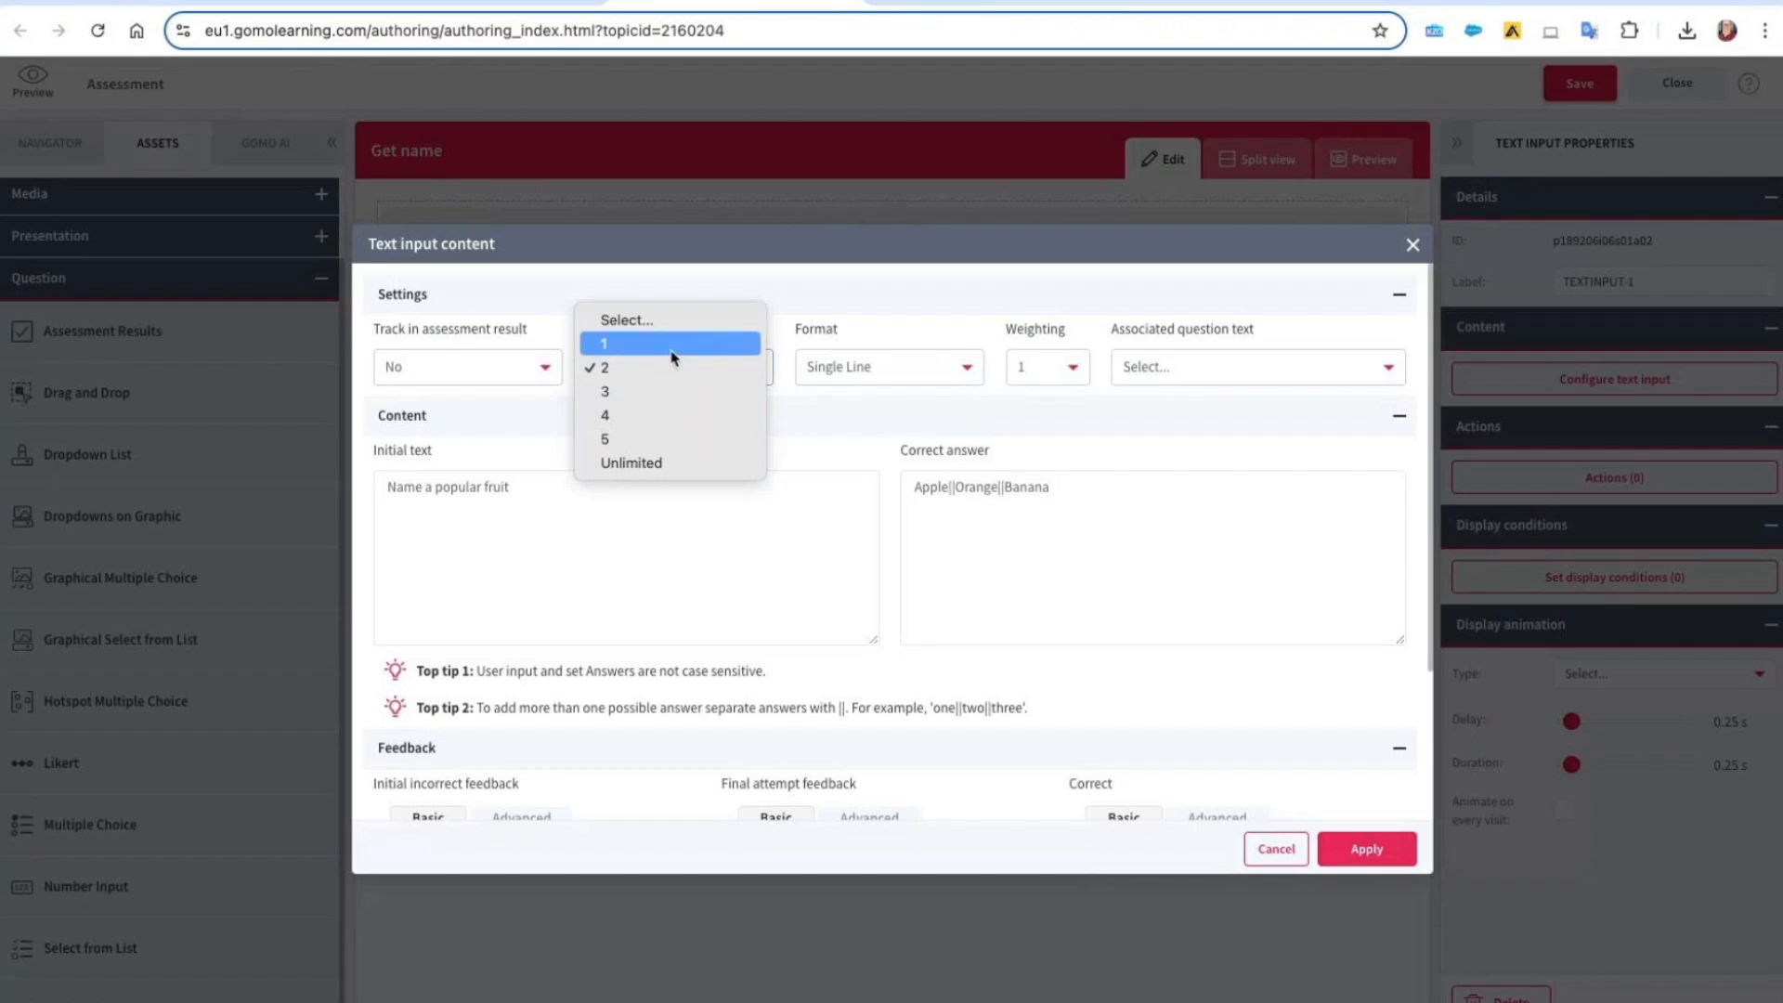
click(672, 345)
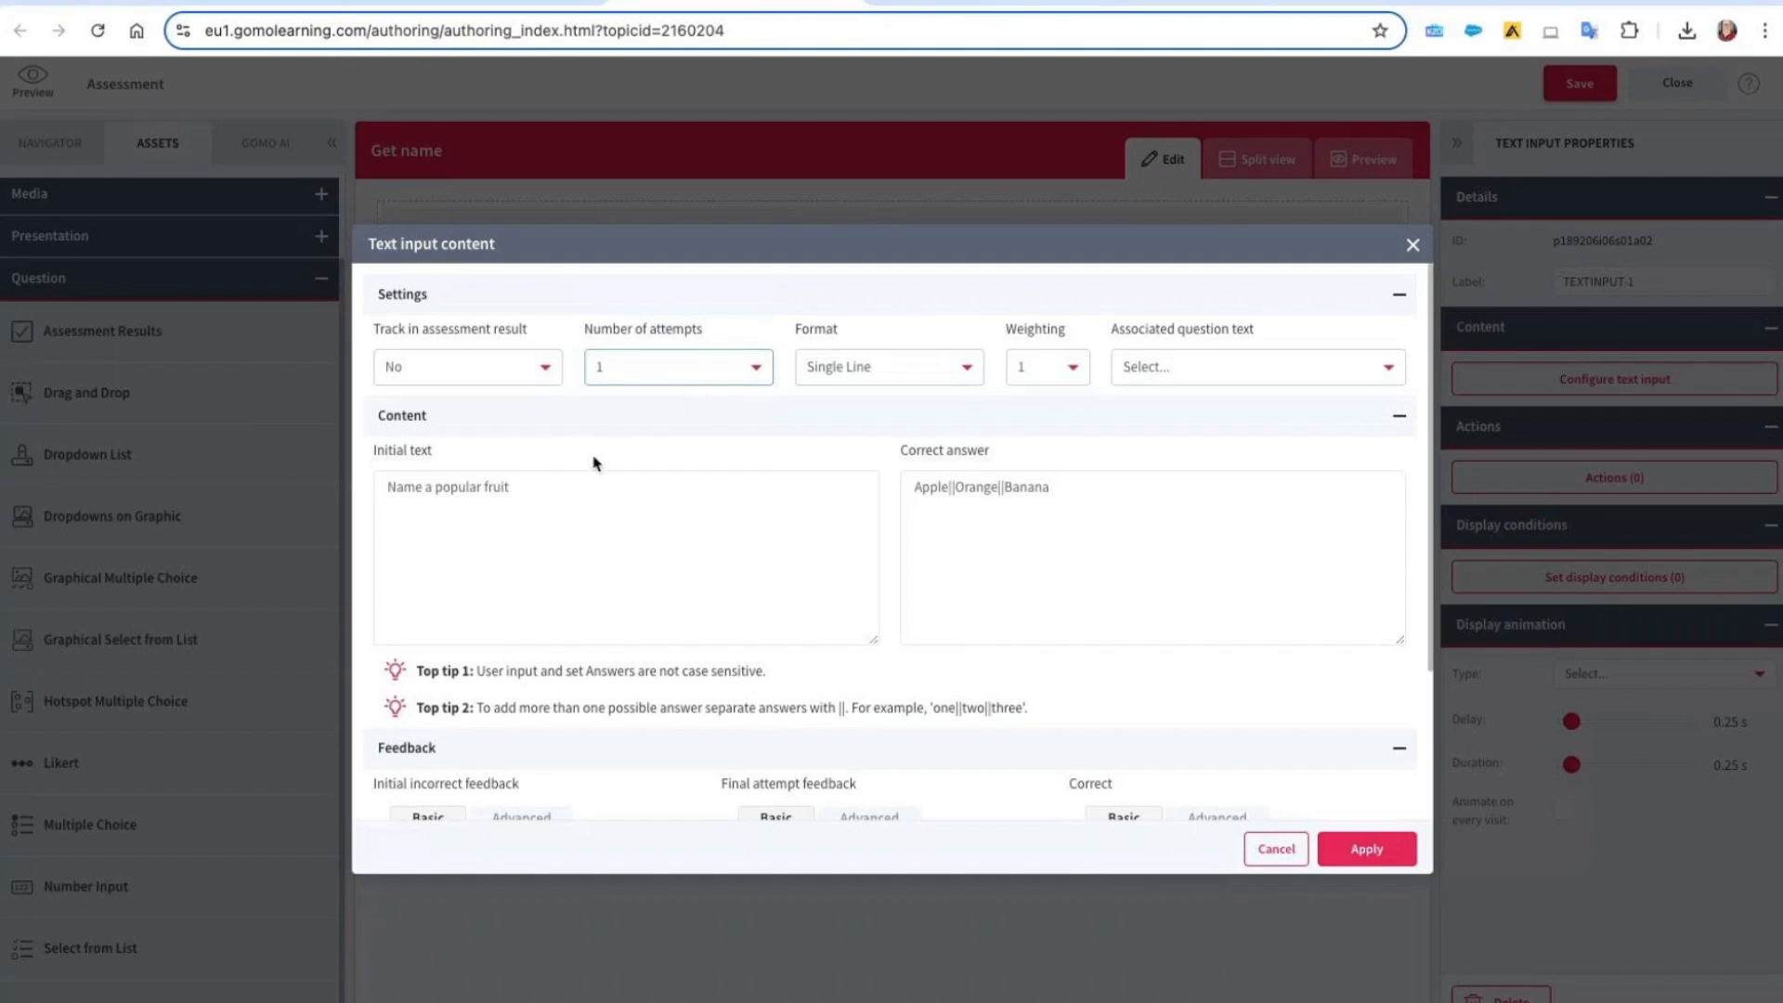
Clear the text input's correct answers and replace its initial text with "Type your name here"
drag(1185, 483, 801, 479)
key(BackSpace)
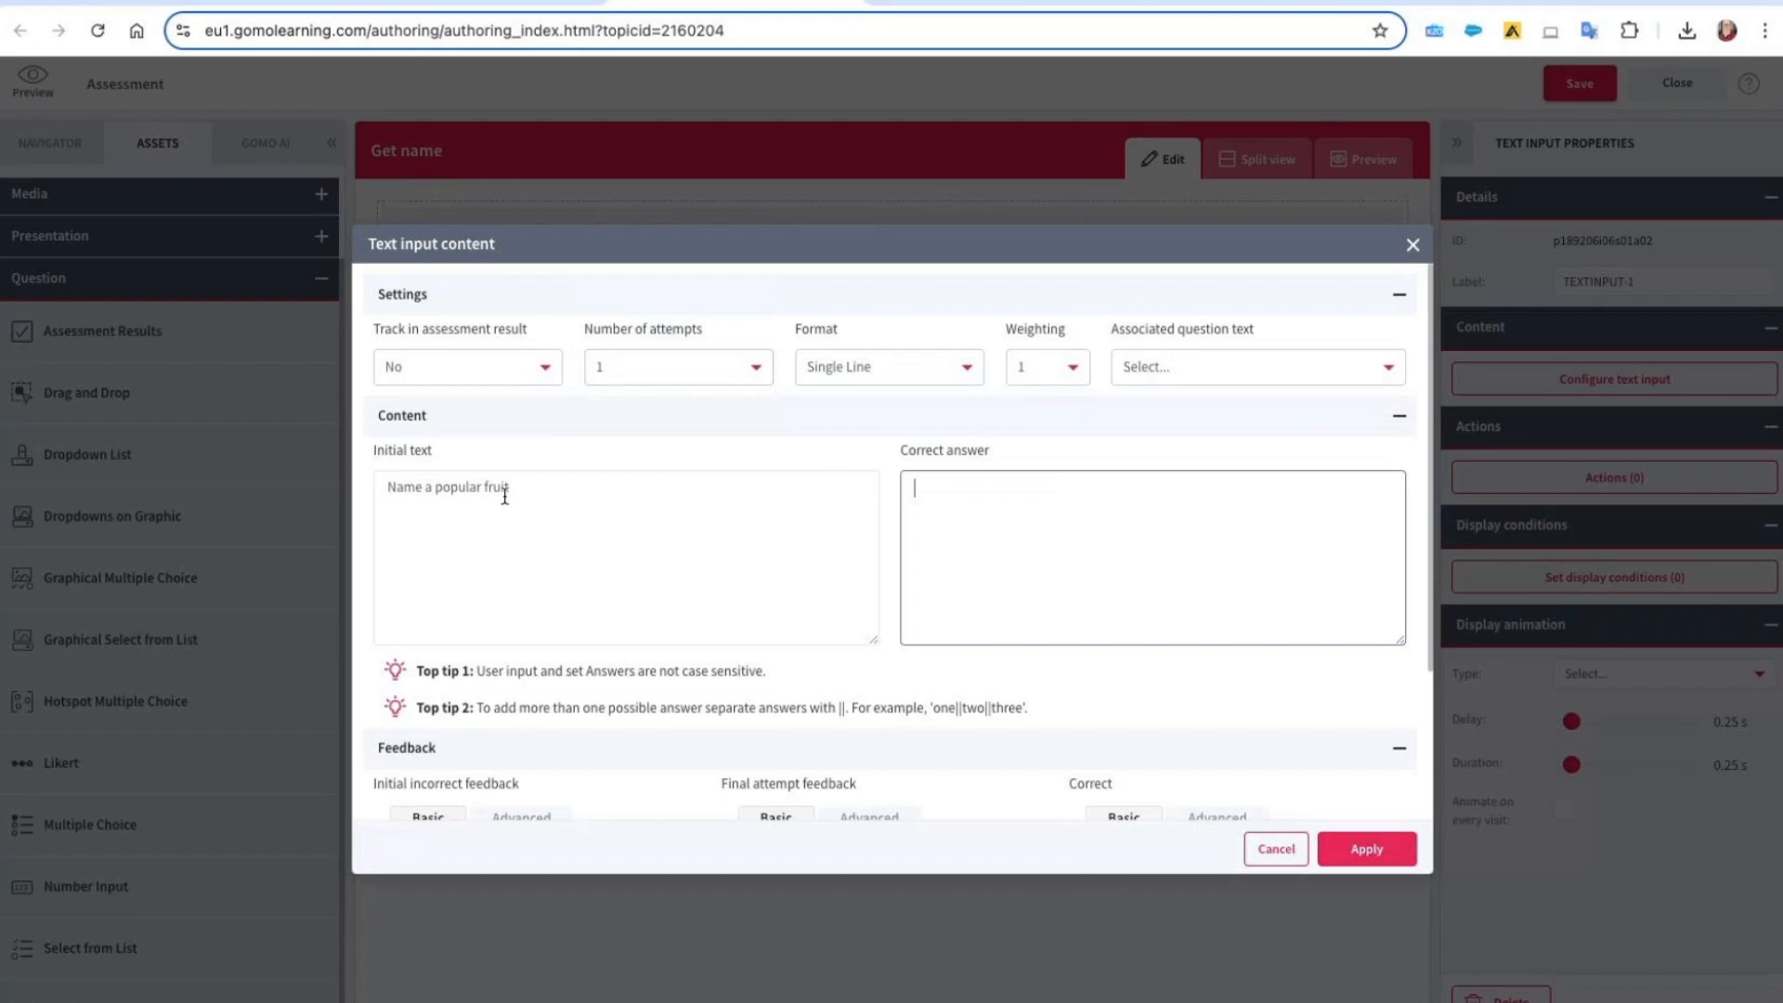
drag(536, 492, 311, 483)
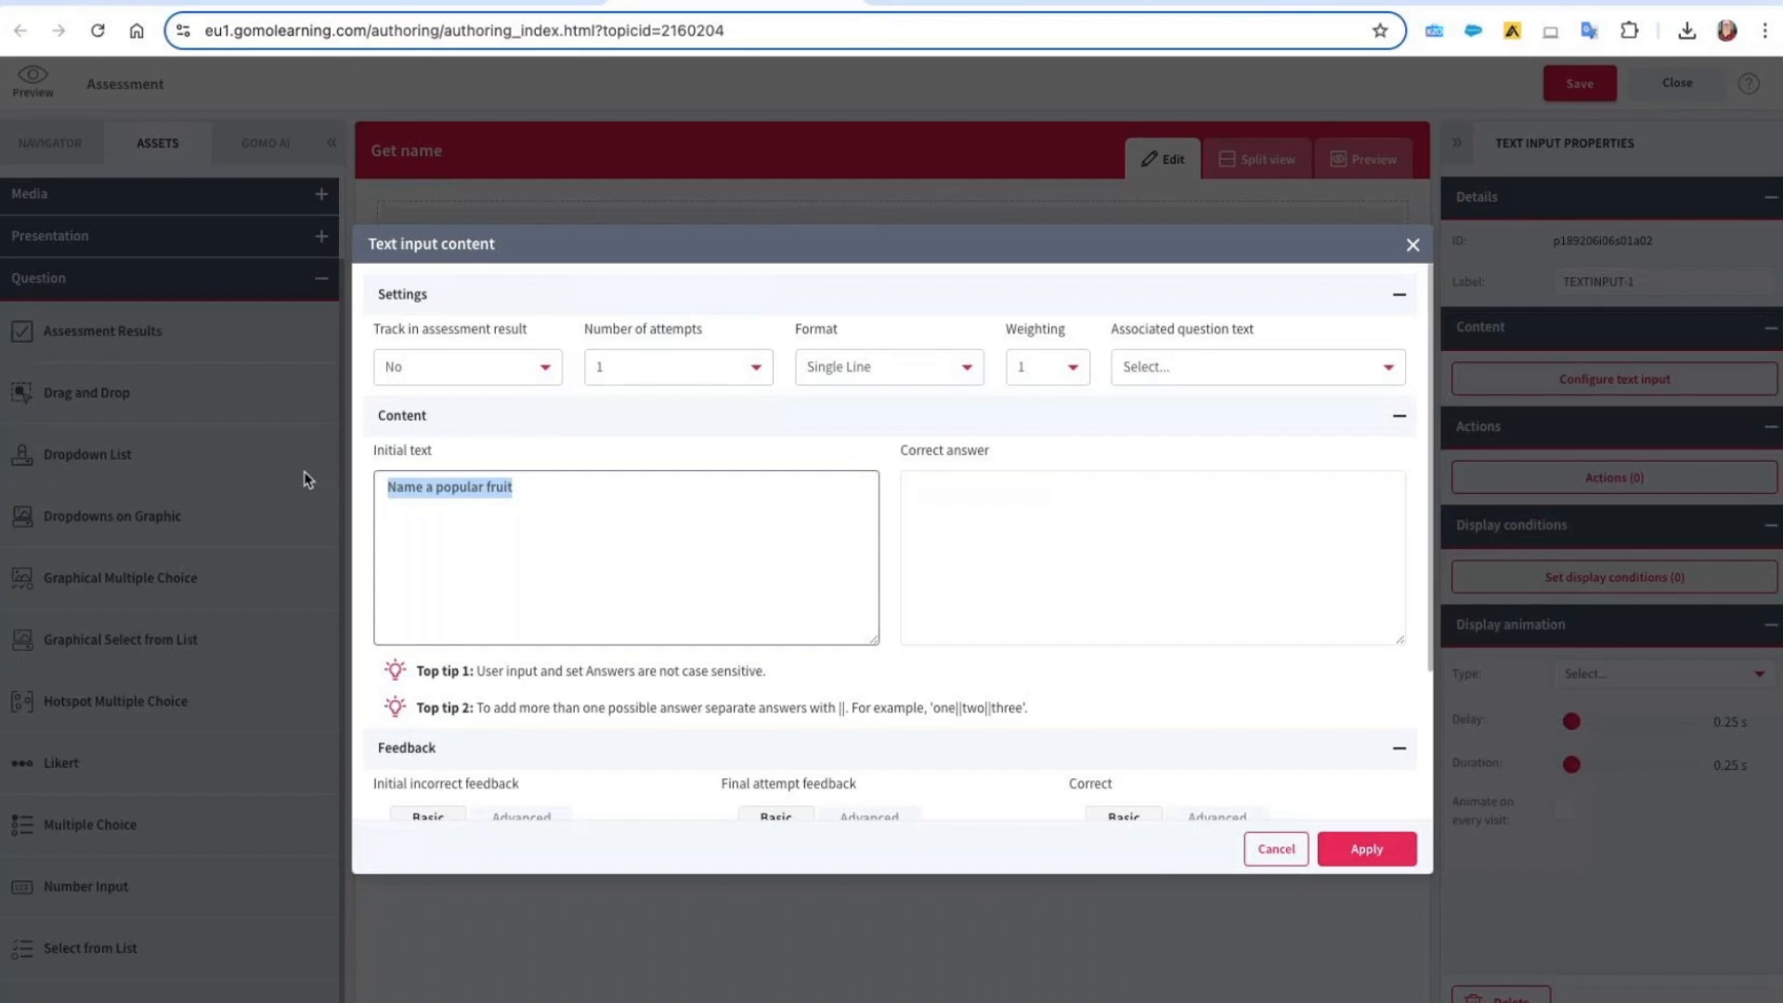
text(Type ylur)
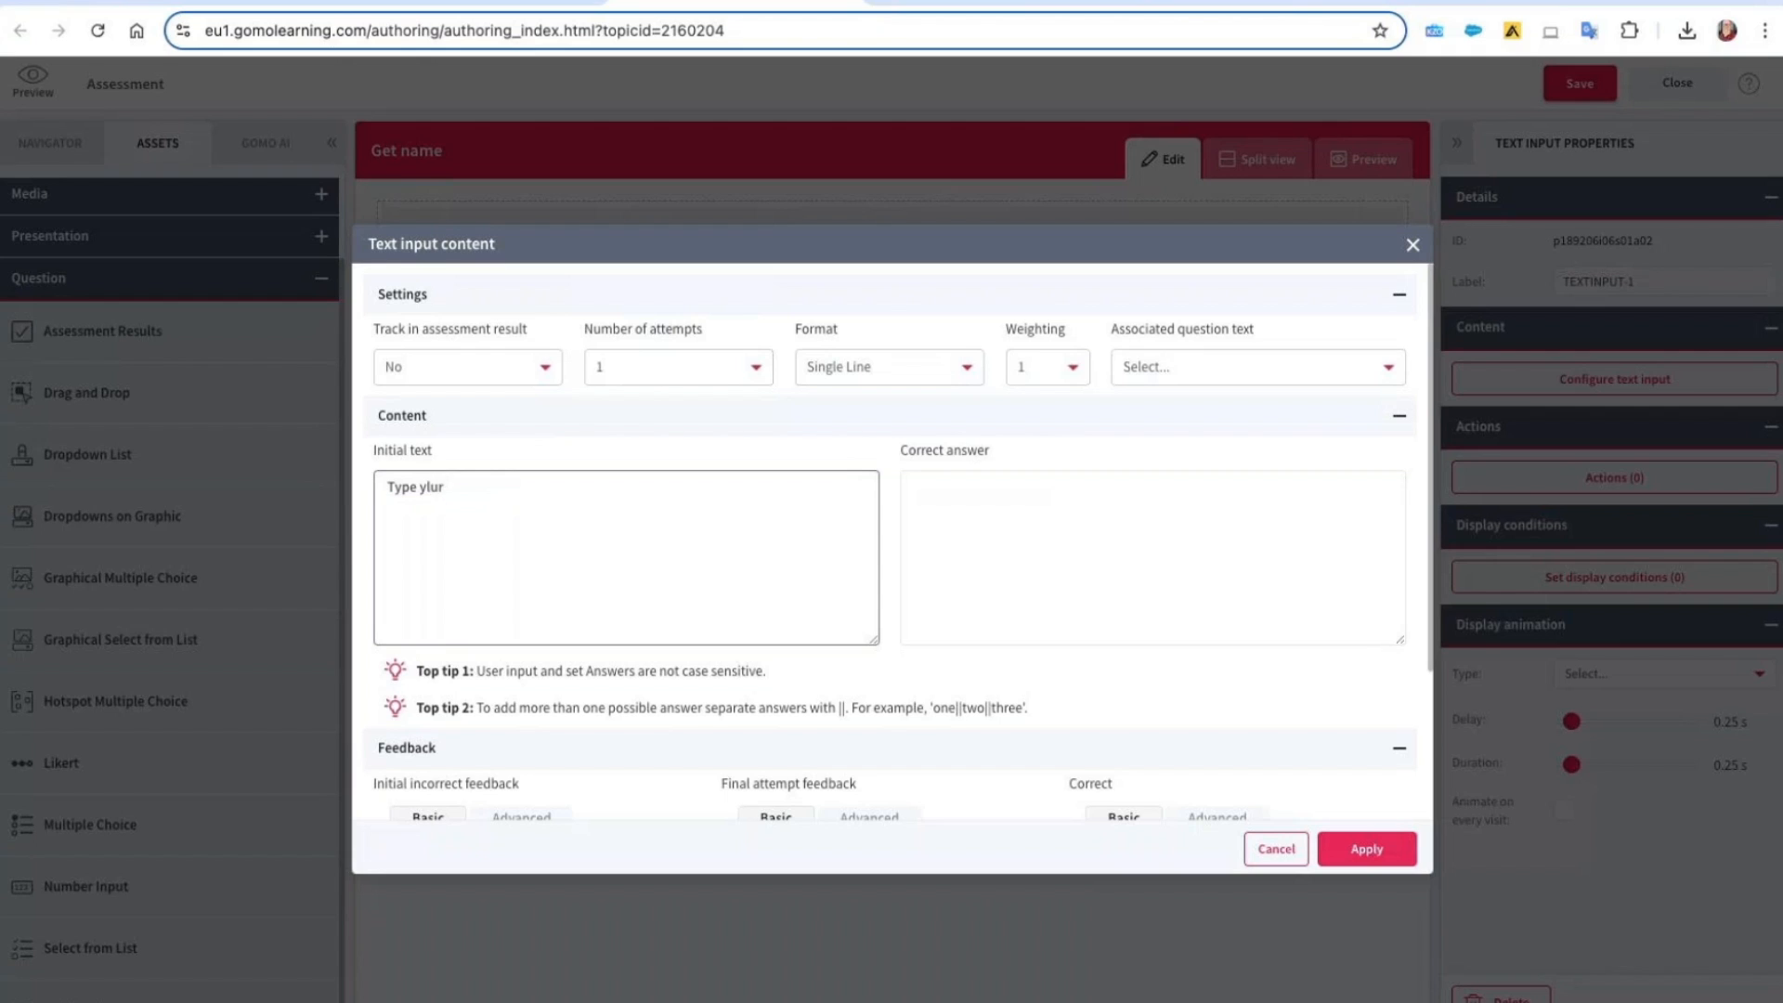
key(BackSpace)
key(BackSpace)
text(our name here)
Set the initial incorrect, final attempt and correct feedback to the advanced option "No feedback" and apply the text input settings
scroll(720, 660, down, 2)
click(543, 620)
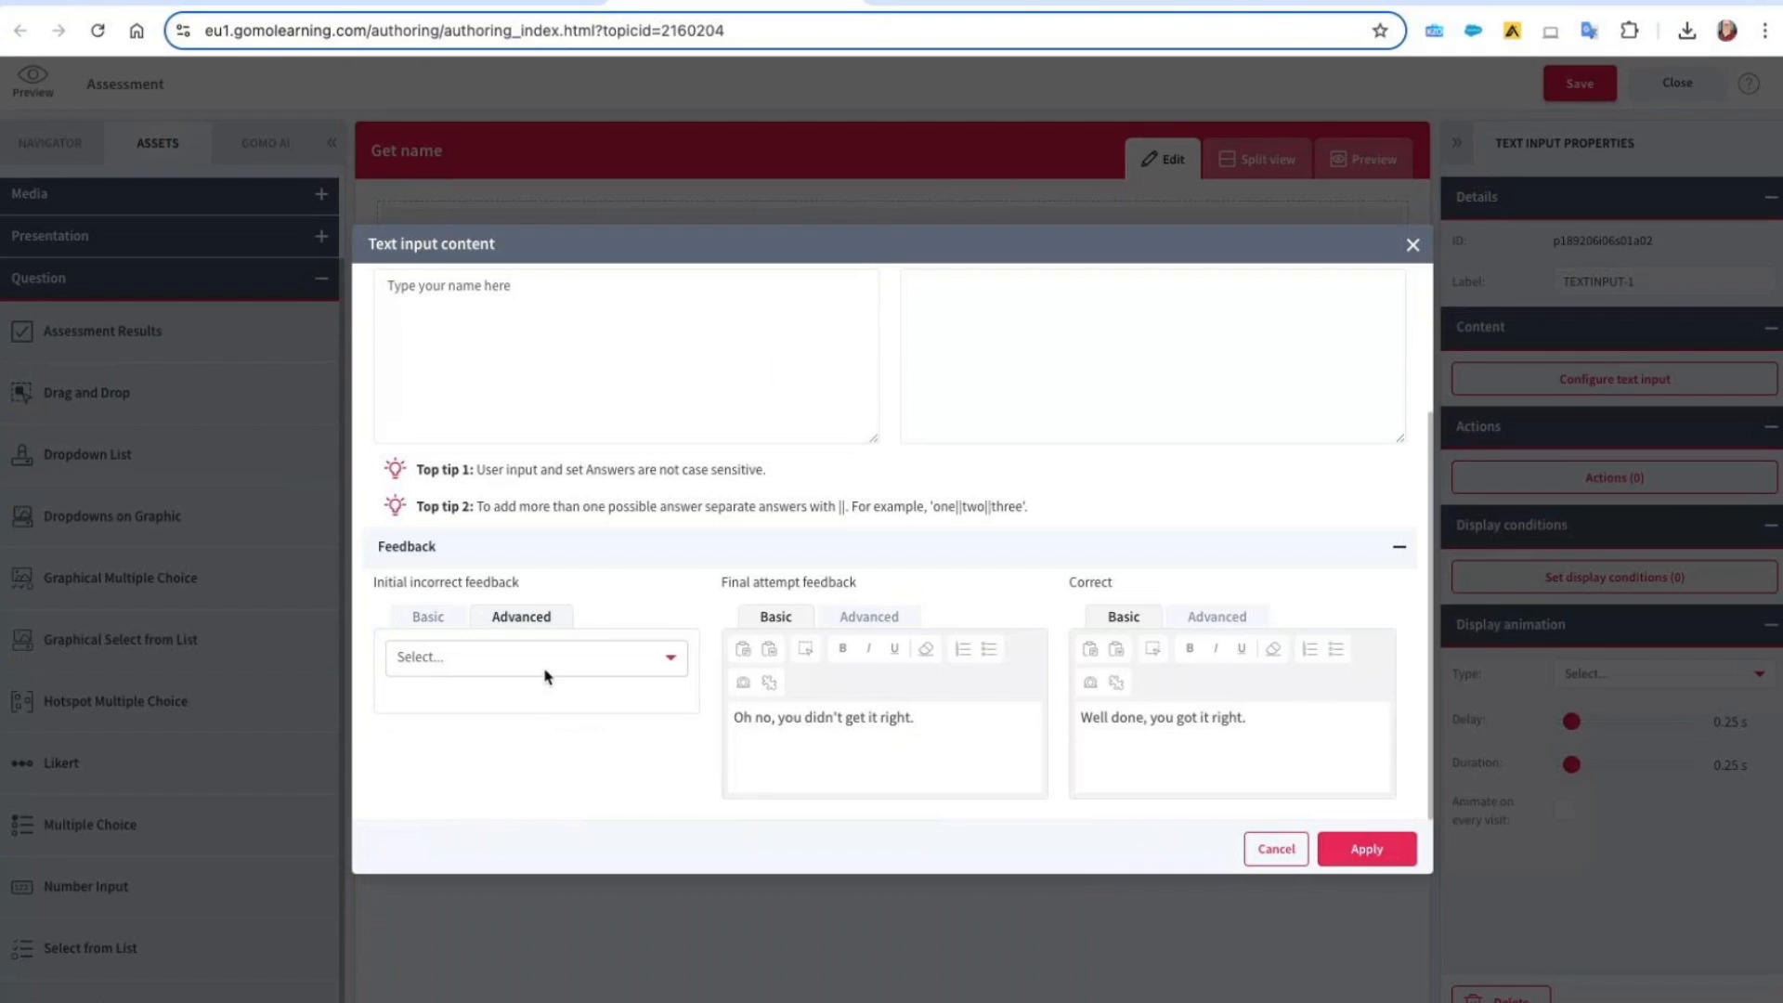
click(624, 657)
click(584, 692)
click(864, 618)
click(971, 665)
click(1211, 634)
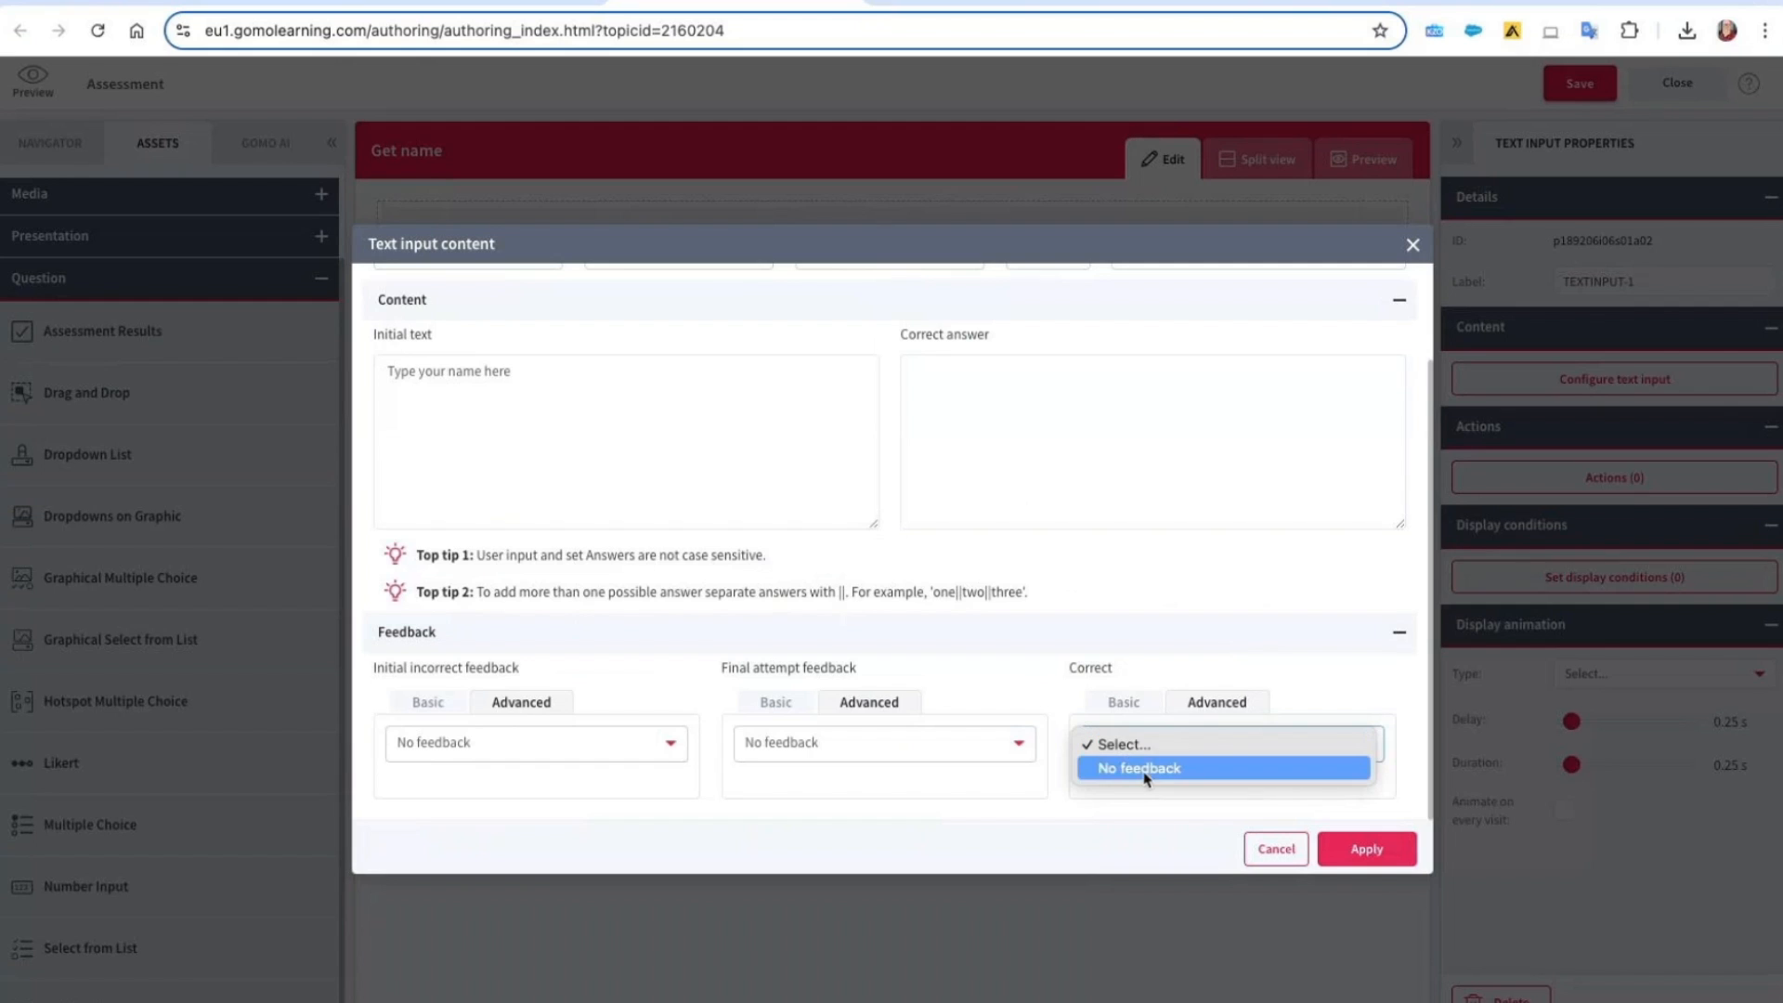
click(1146, 769)
scroll(1099, 601, up, 2)
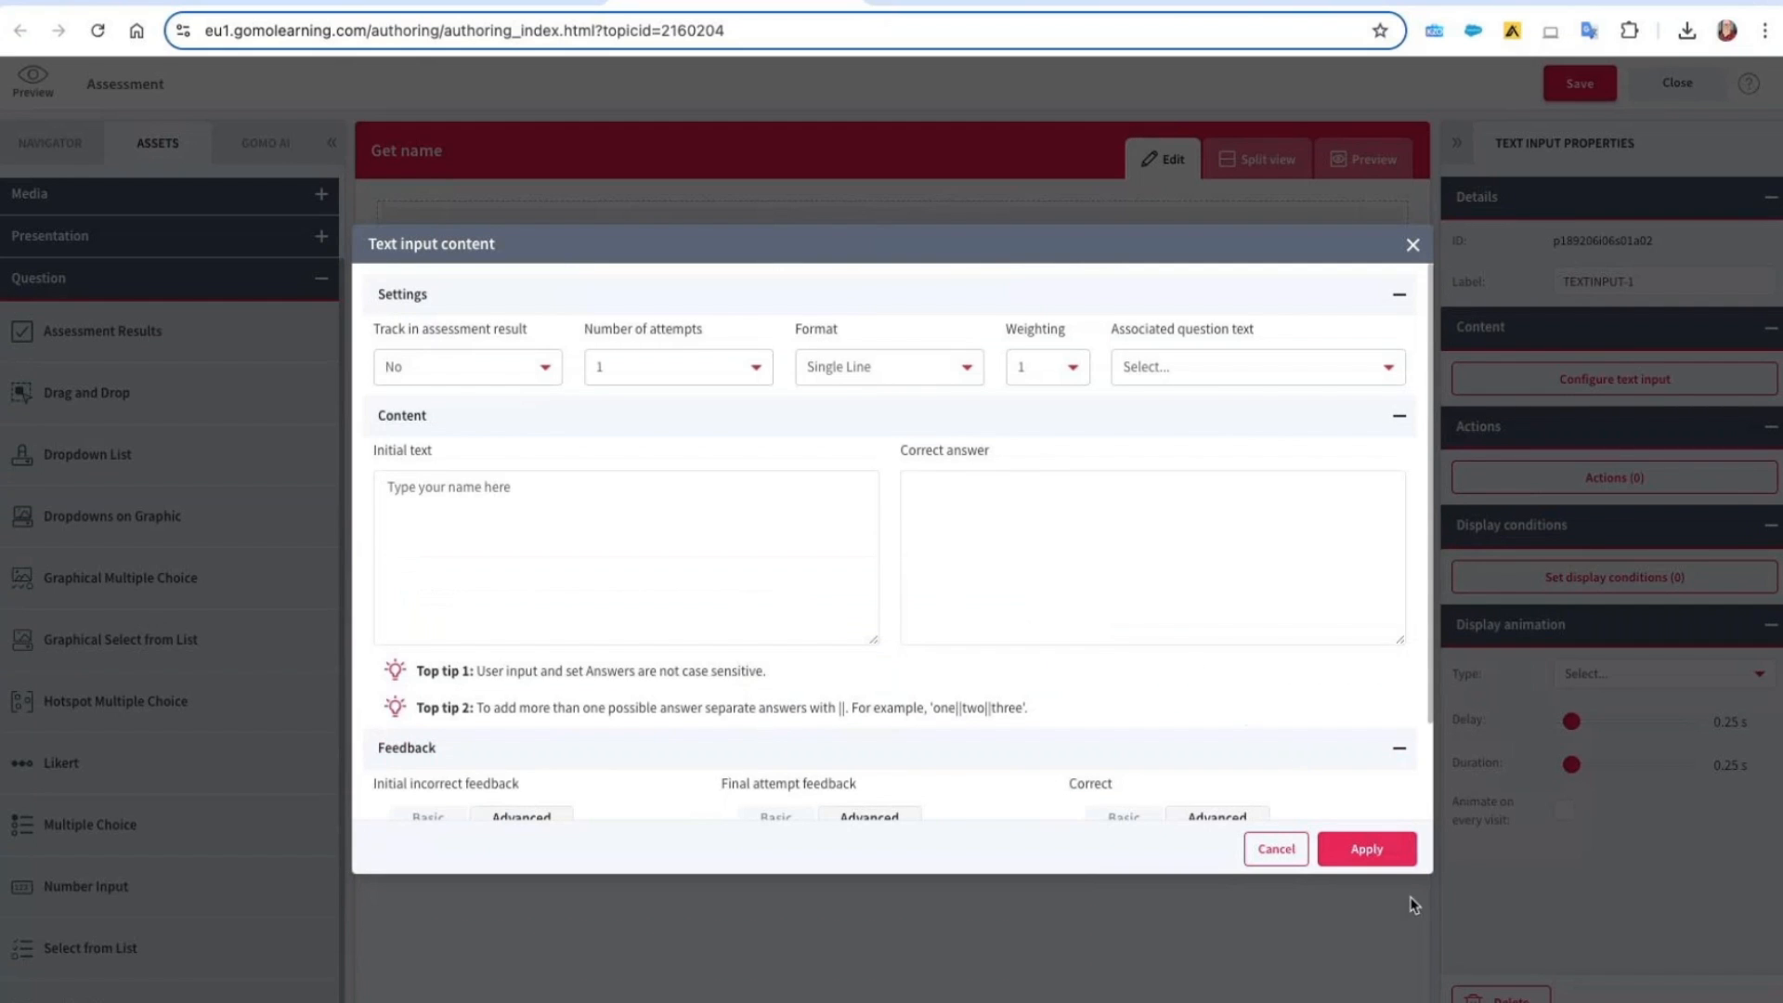
click(1370, 848)
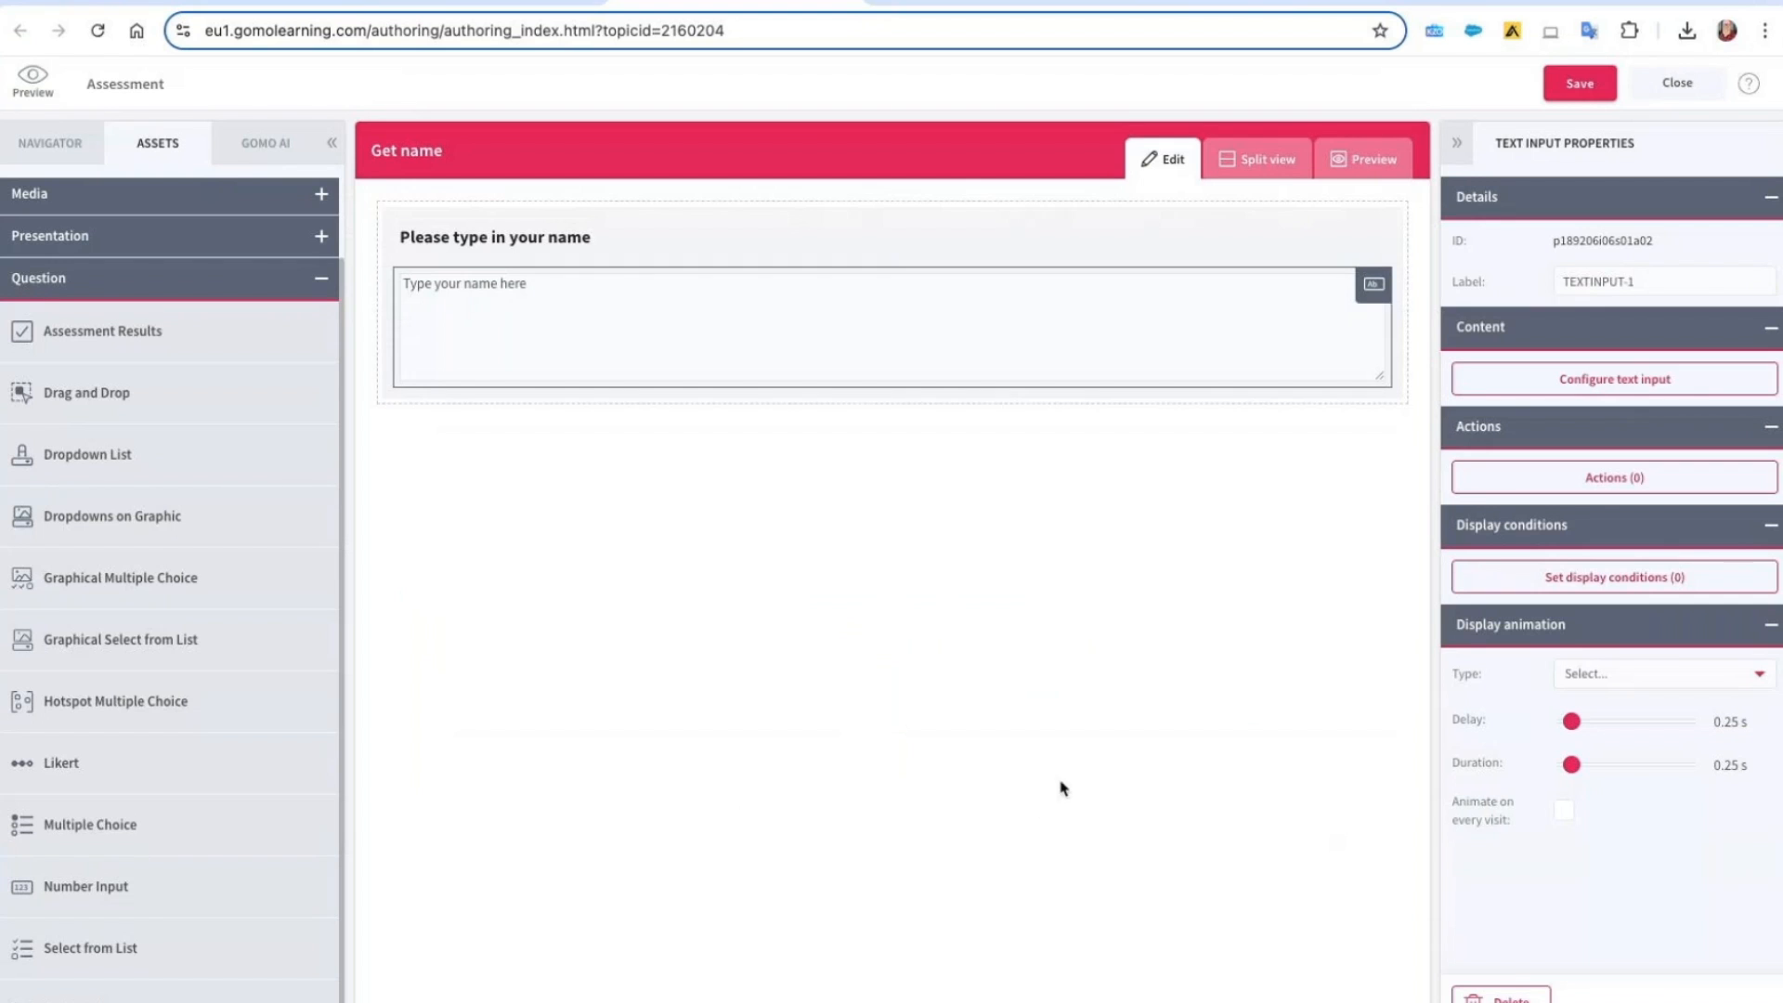
Preview the Get name screen to check the heading and the text input, and return to editing
click(1343, 183)
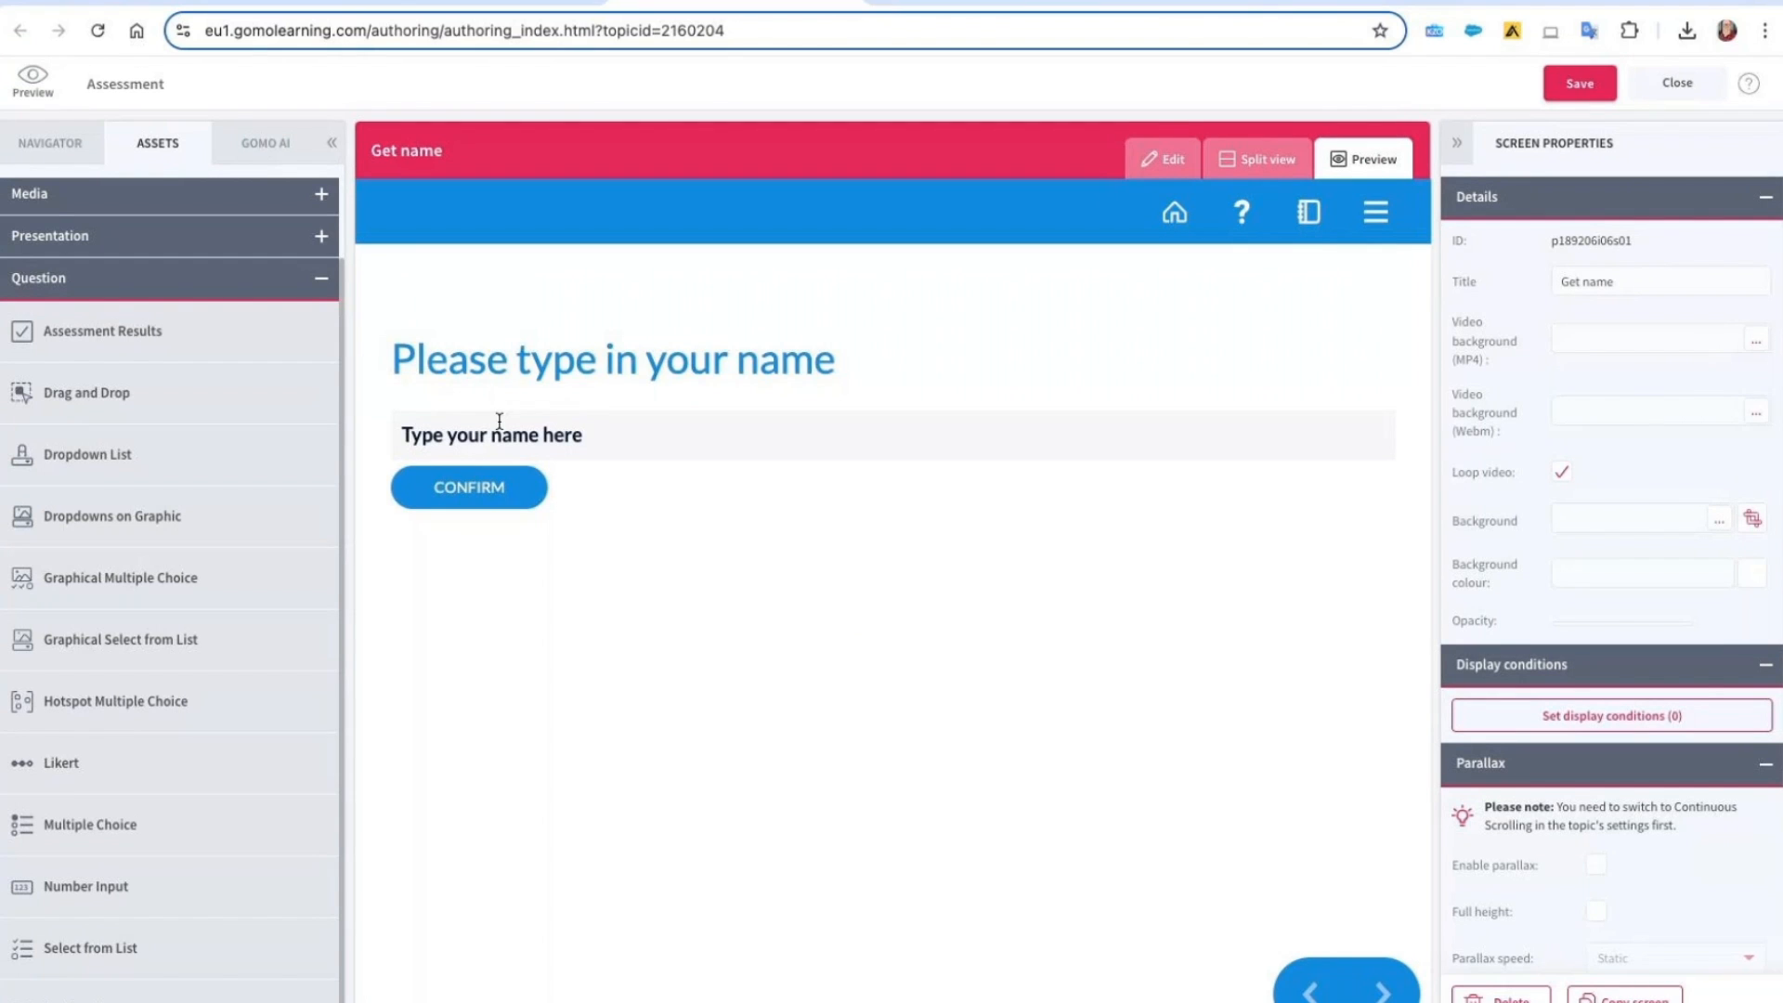
click(1161, 166)
Add a "Link to screen" action to the name text input, leaving its target screen unselected, and update the actions
click(1063, 321)
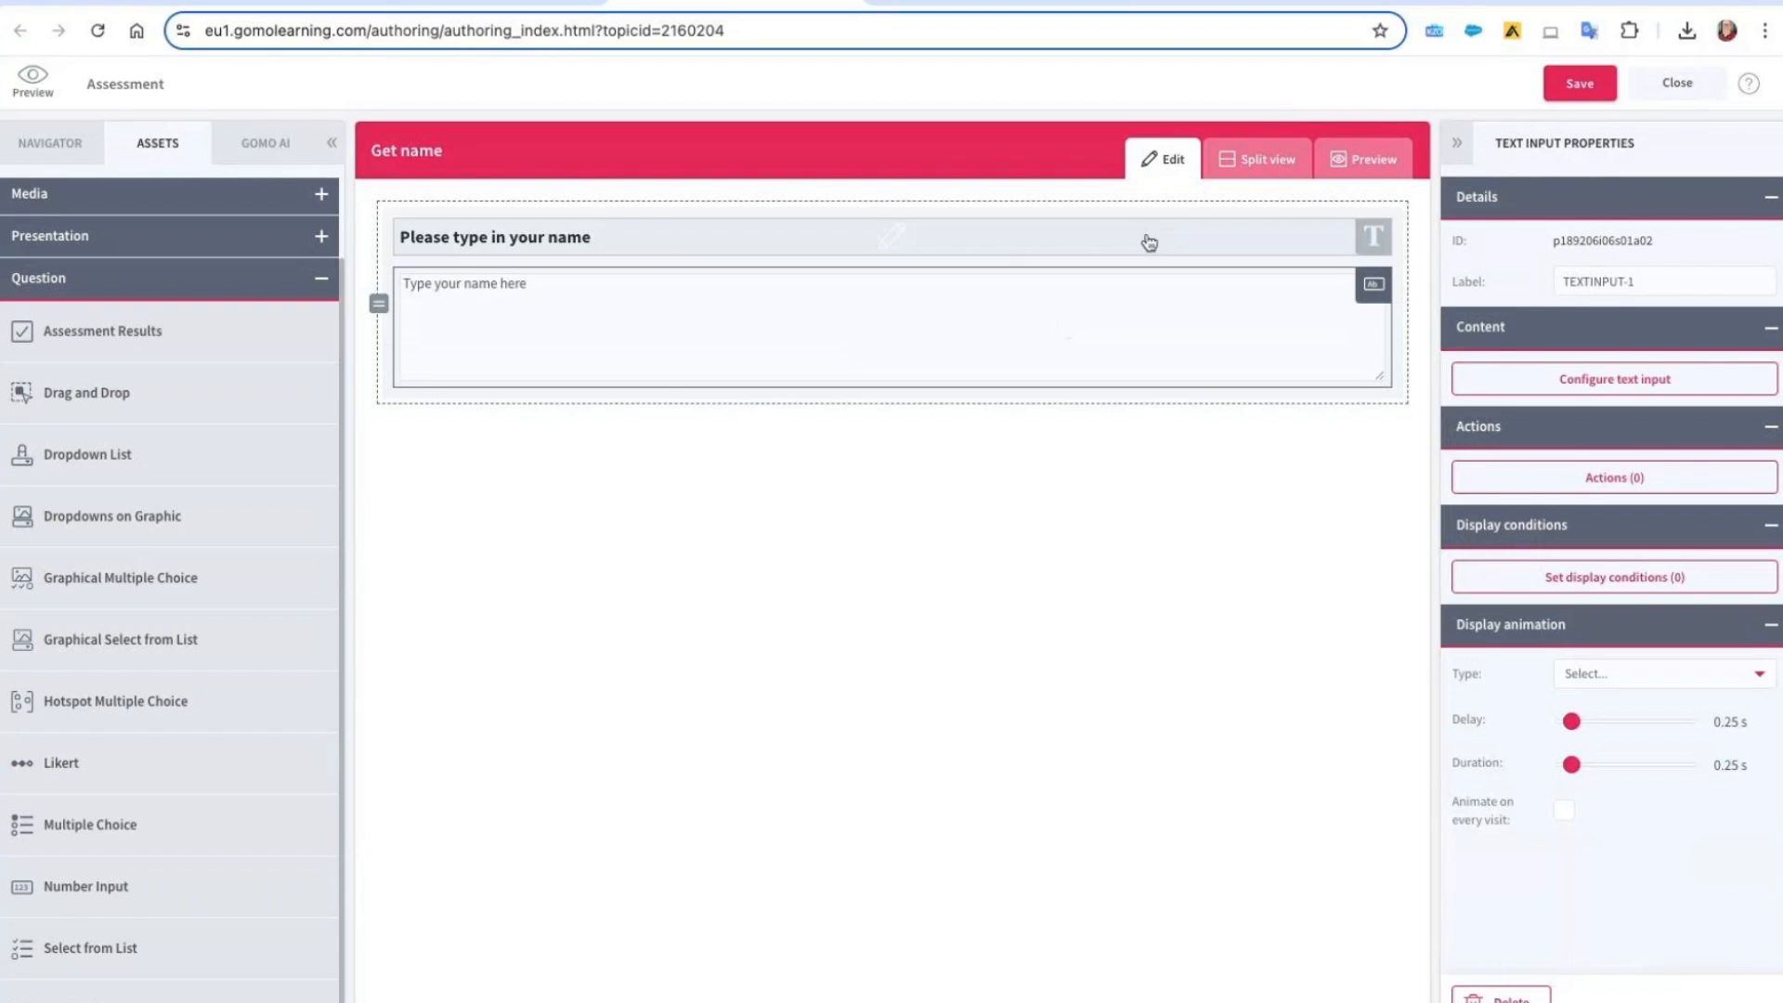
click(1635, 482)
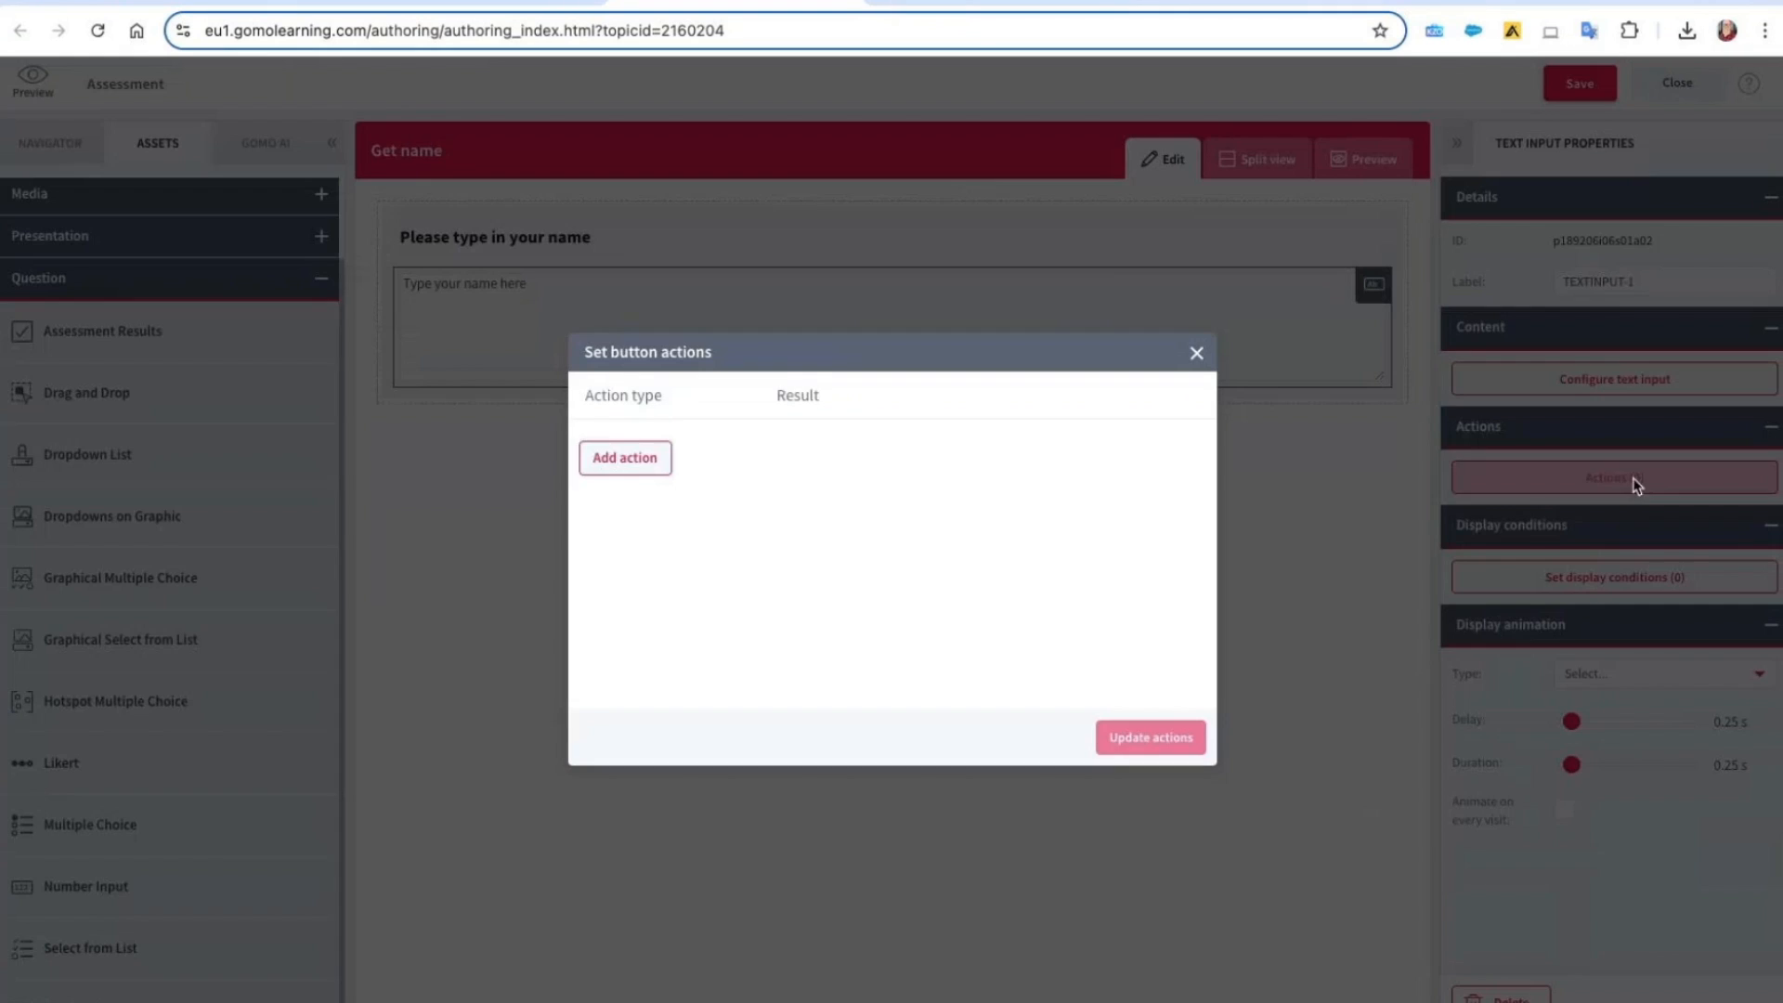
click(629, 456)
click(650, 450)
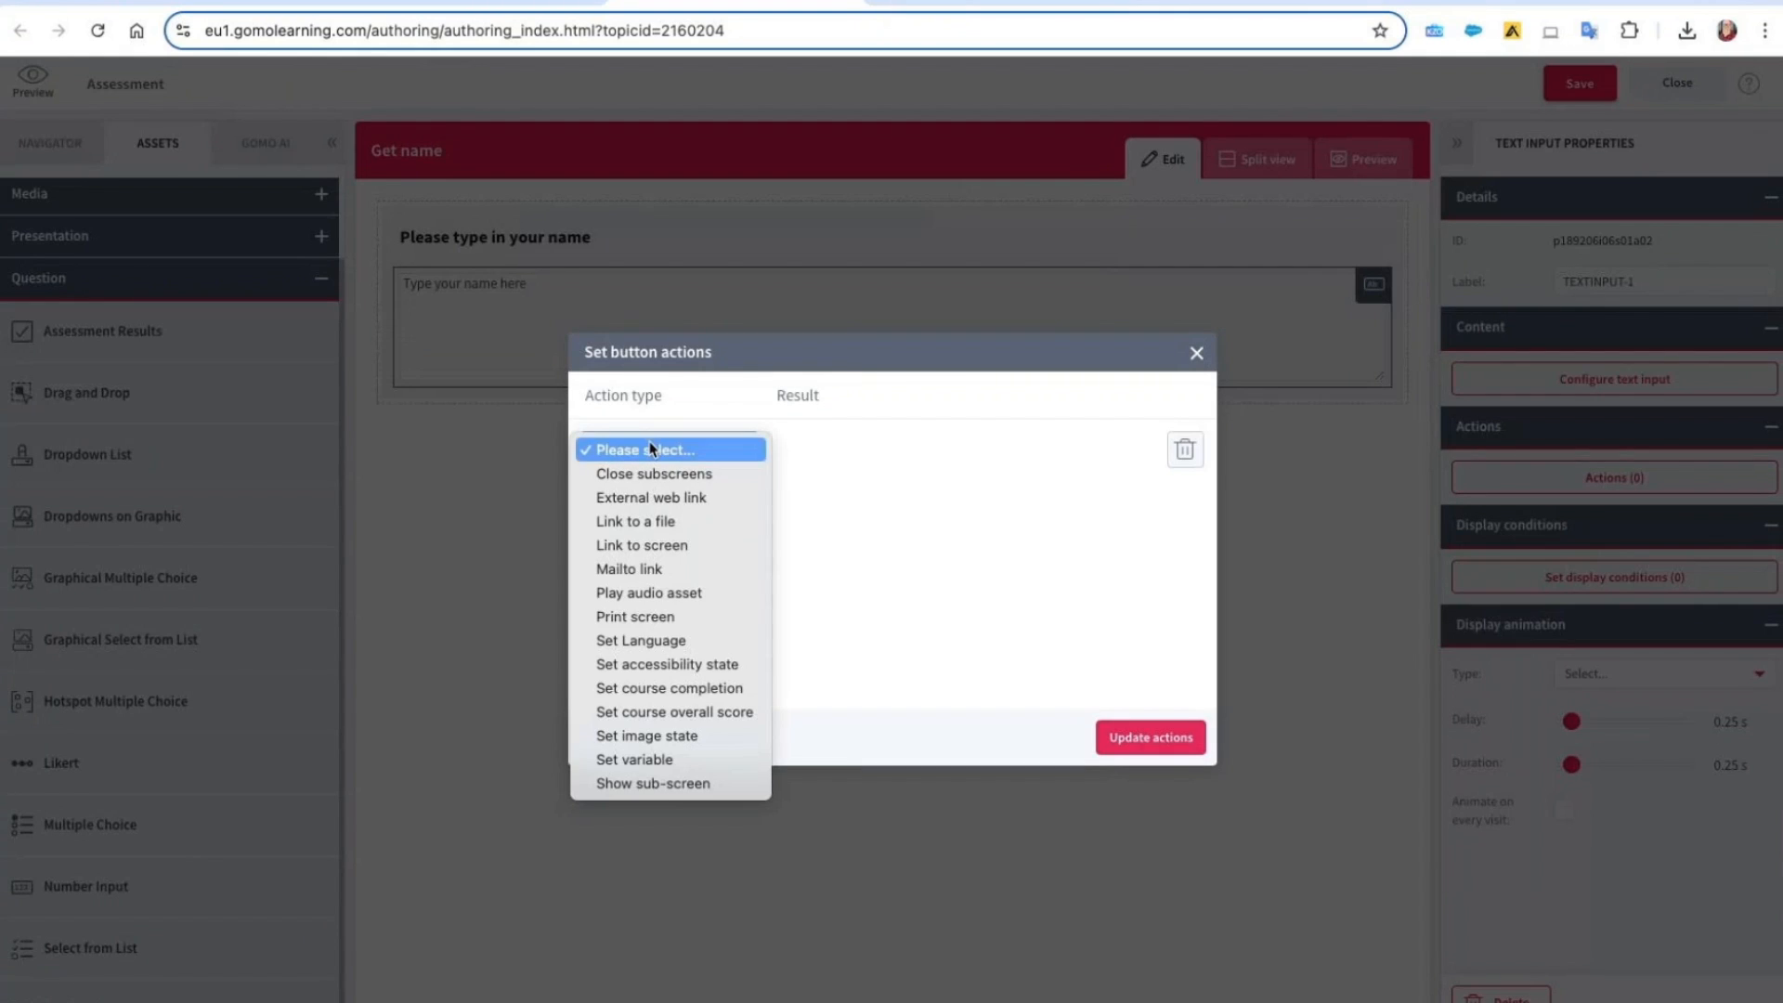
click(676, 546)
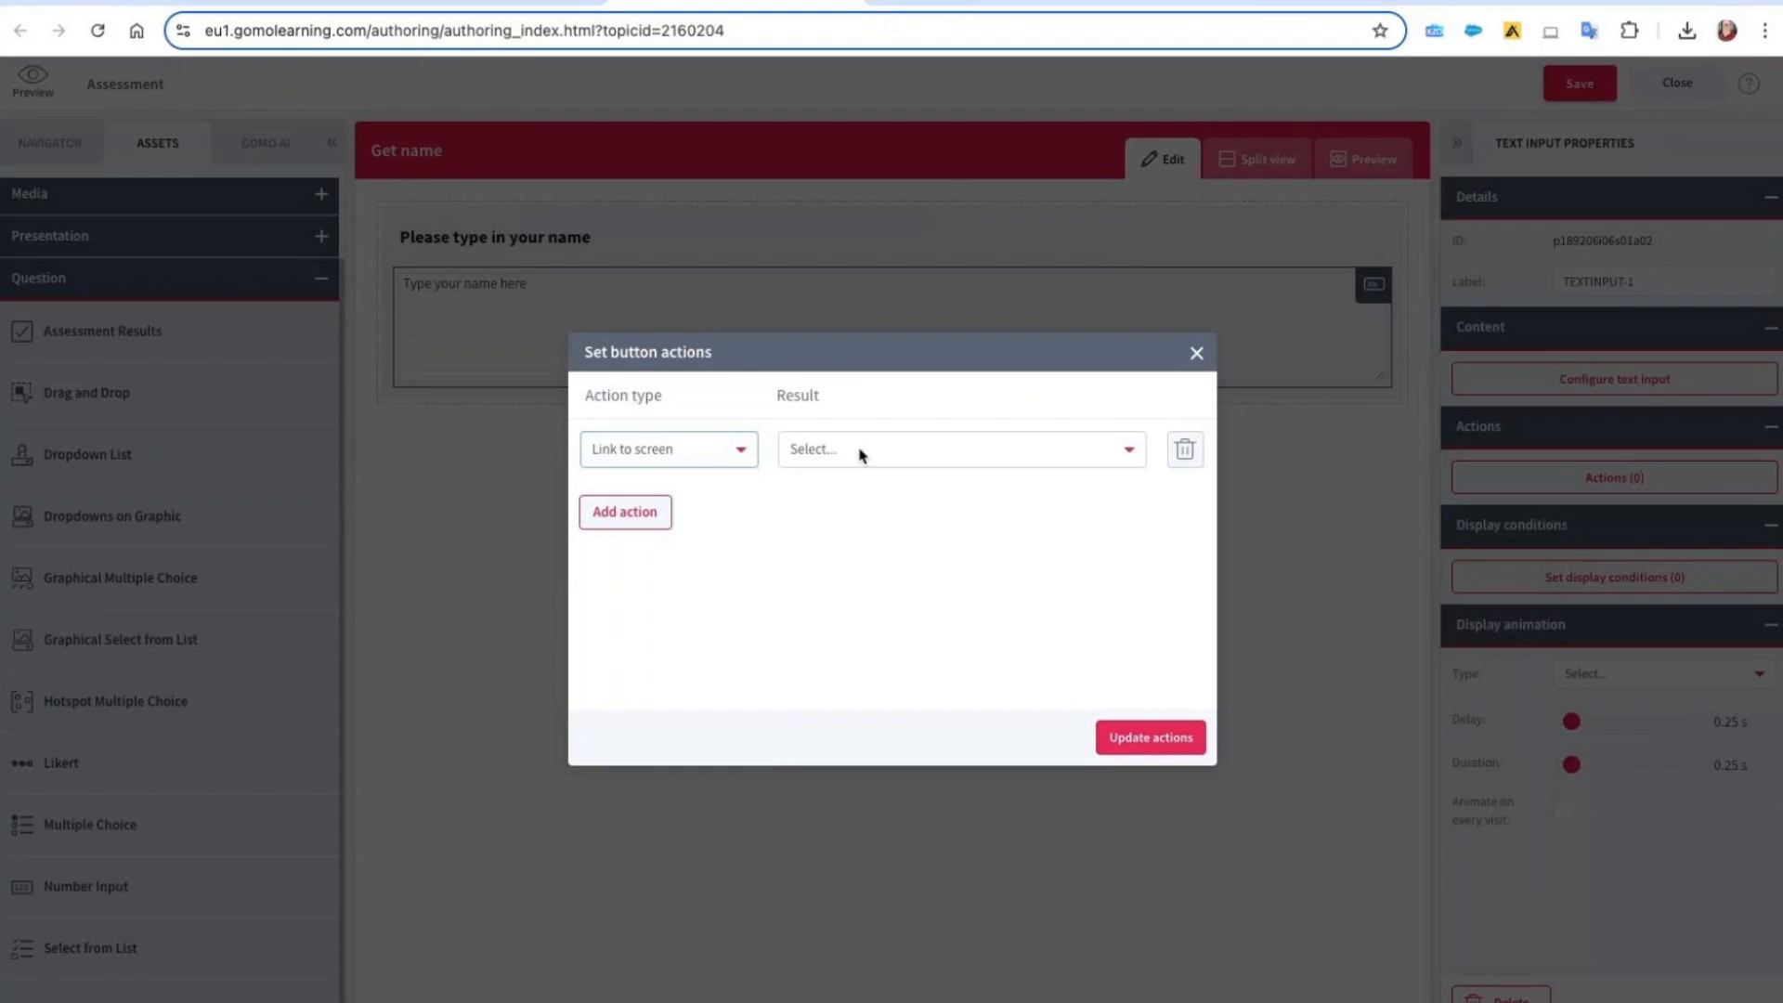
click(860, 452)
click(879, 545)
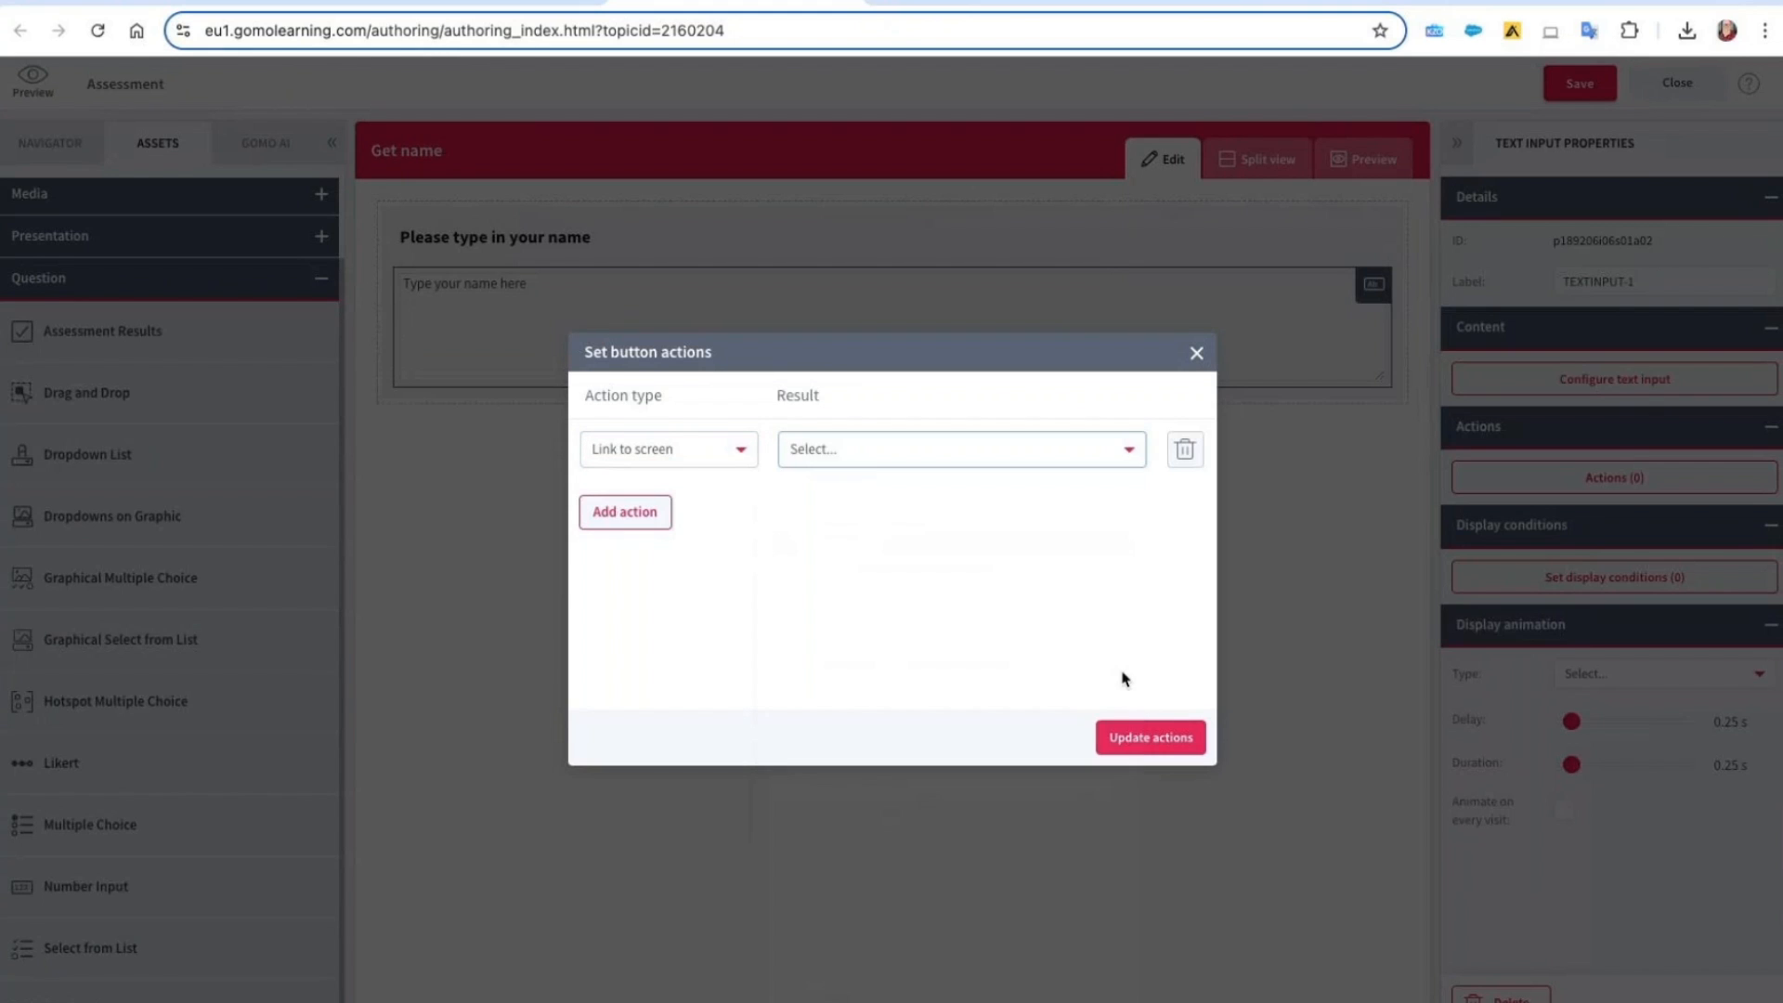
click(1160, 737)
Add two new screens after the Get name screen
click(42, 153)
click(170, 997)
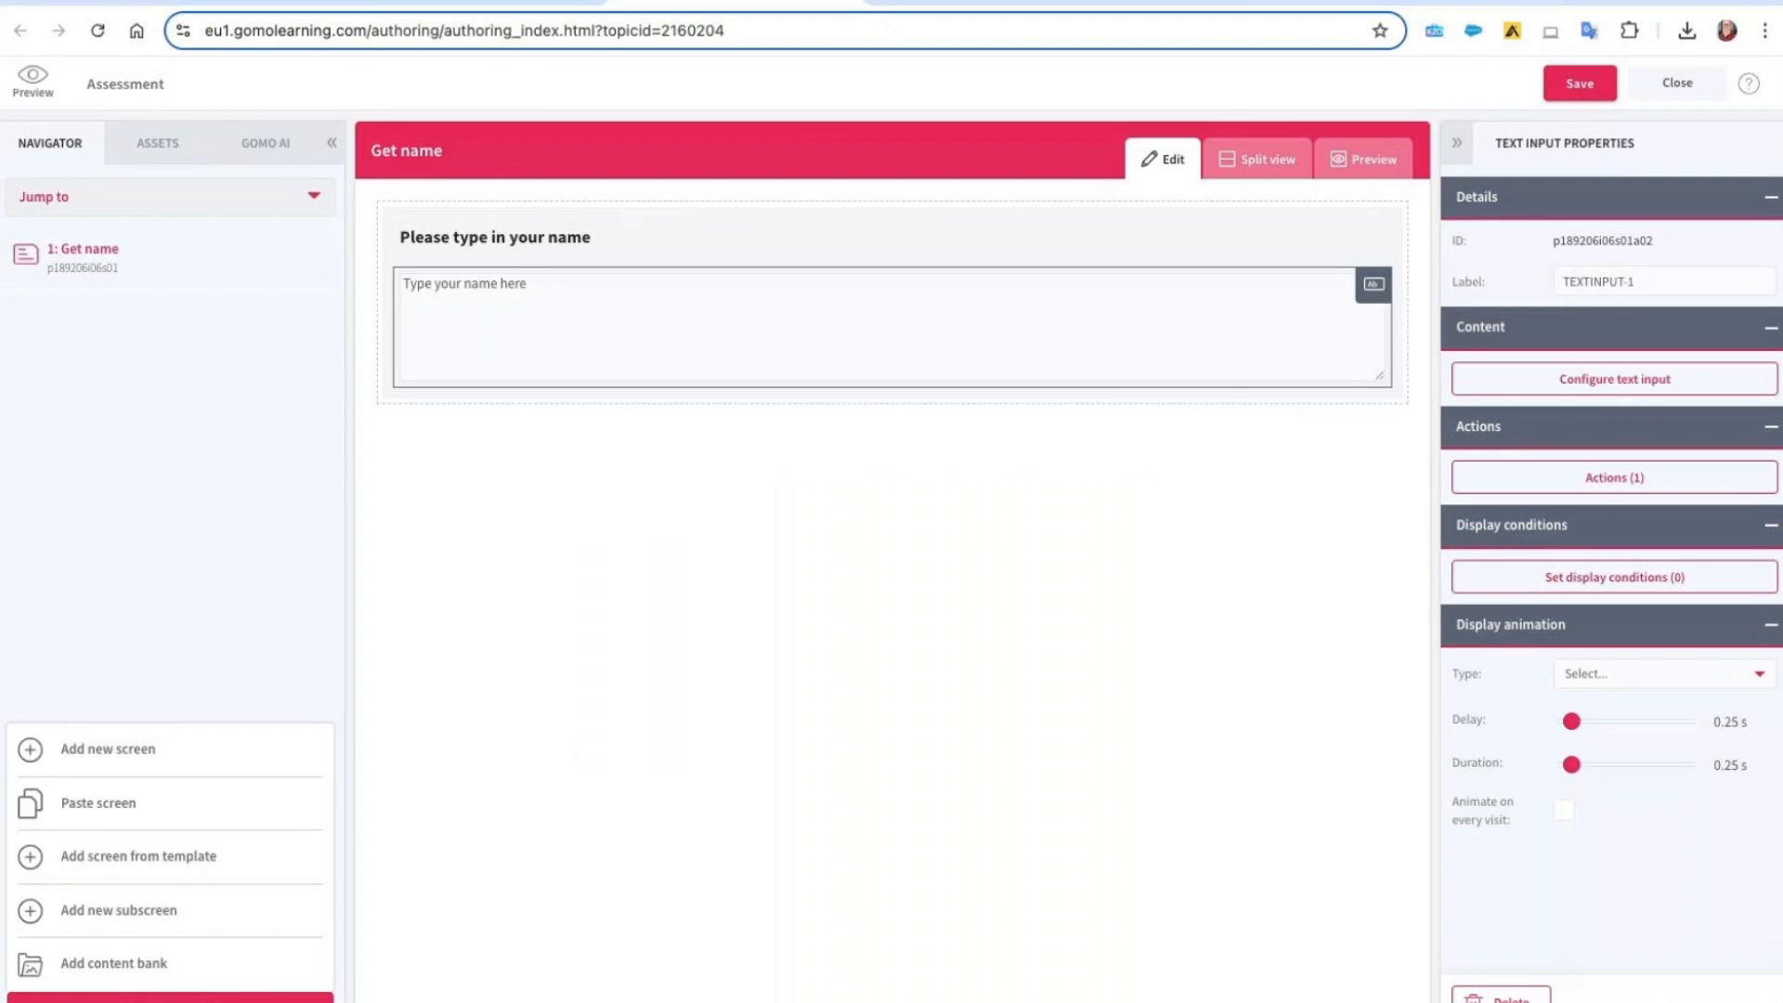
click(74, 754)
click(170, 997)
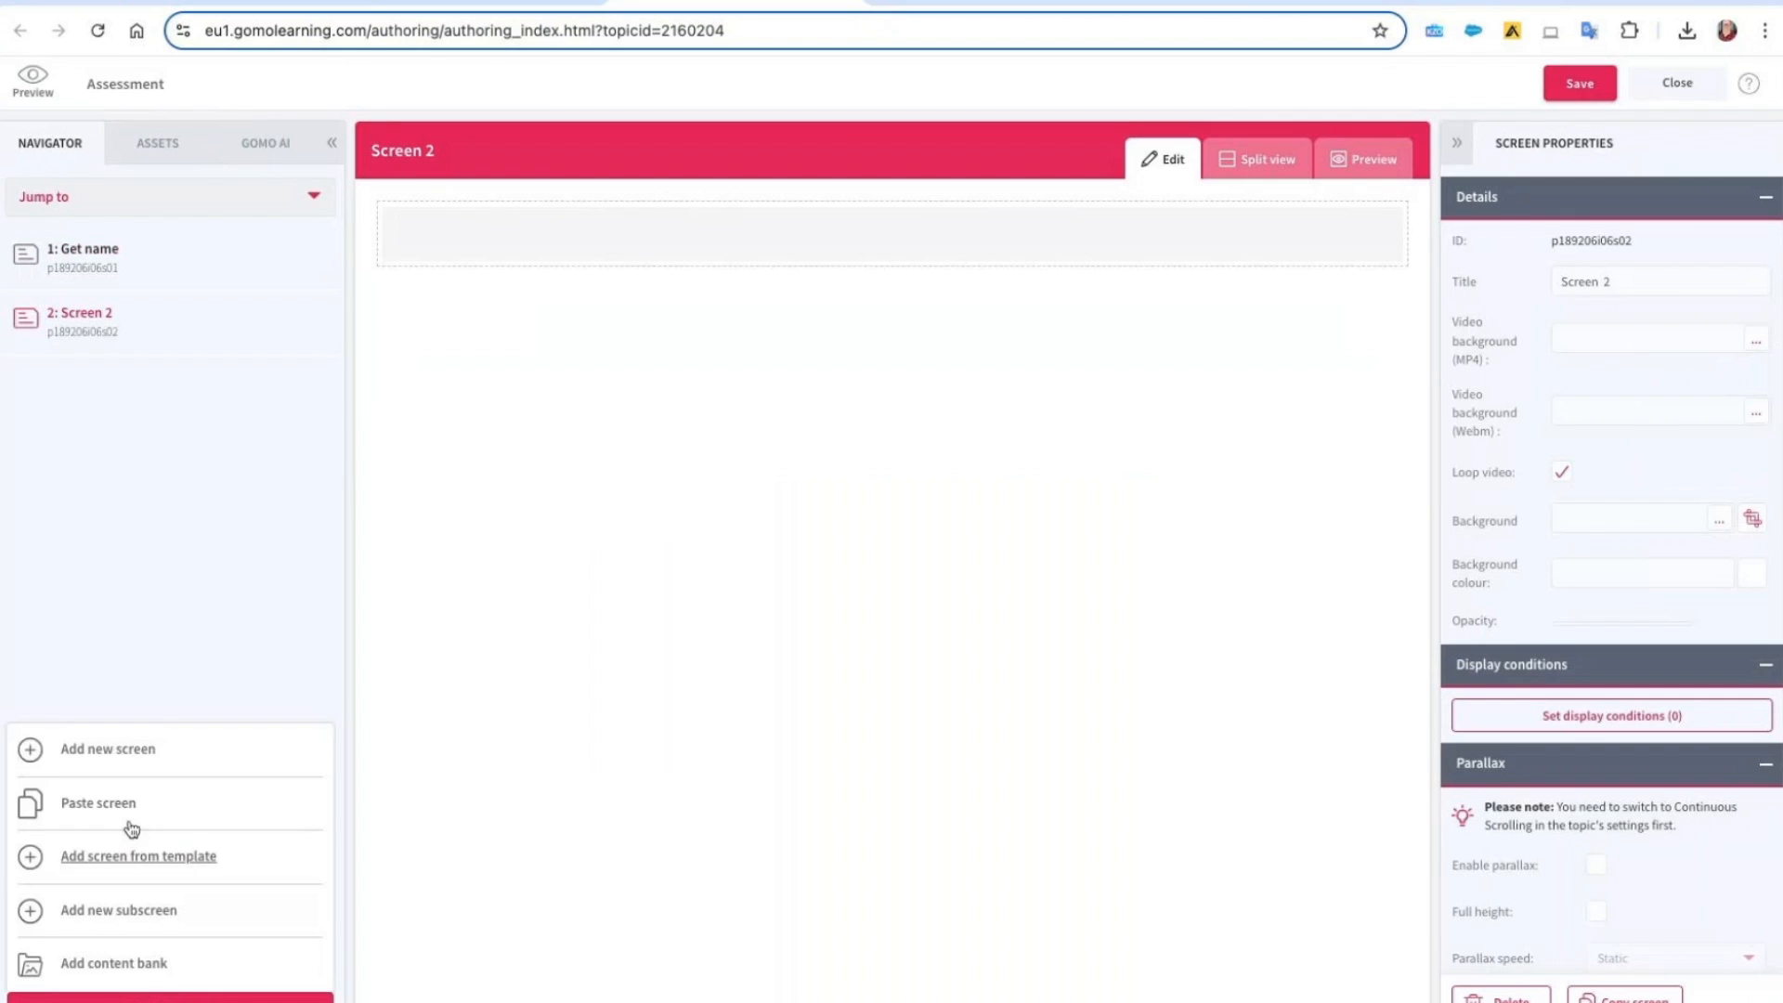
click(124, 755)
Change the title of Screen 2 to "Q1" and of Screen 3 to "Q2"
click(79, 313)
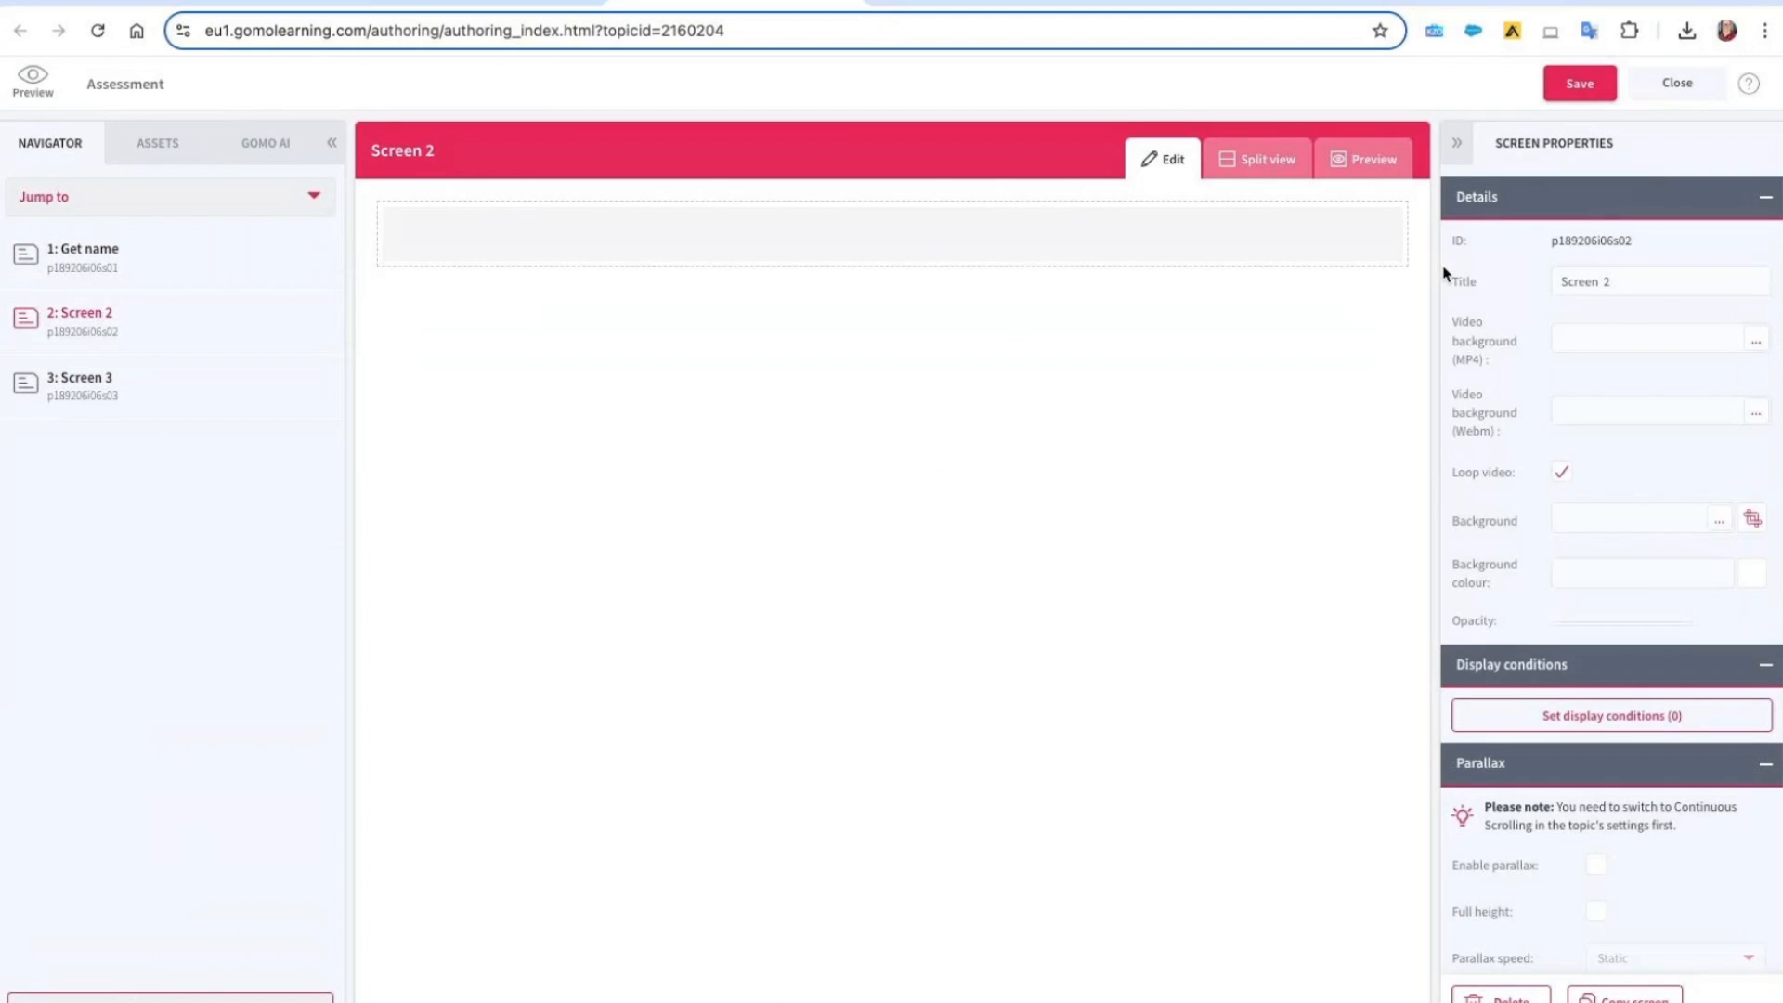
triple_click(1590, 278)
text(Q1)
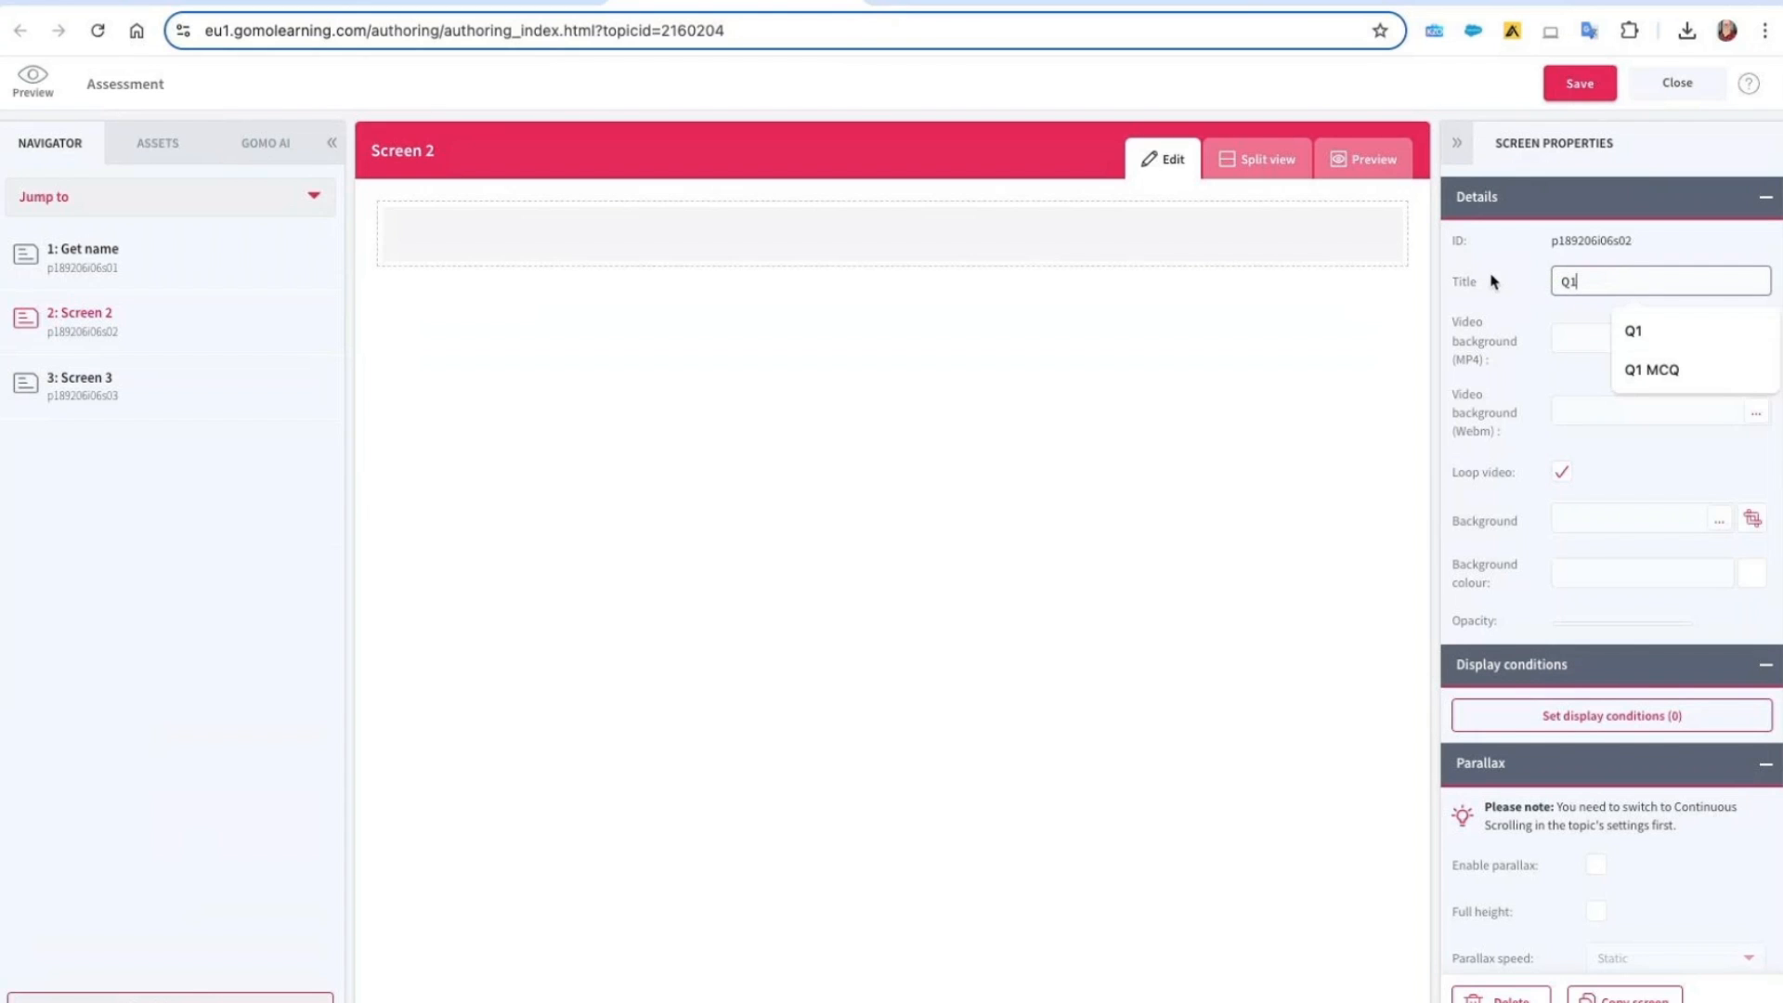
click(1114, 525)
click(110, 396)
triple_click(1680, 281)
text(Q2)
click(1036, 591)
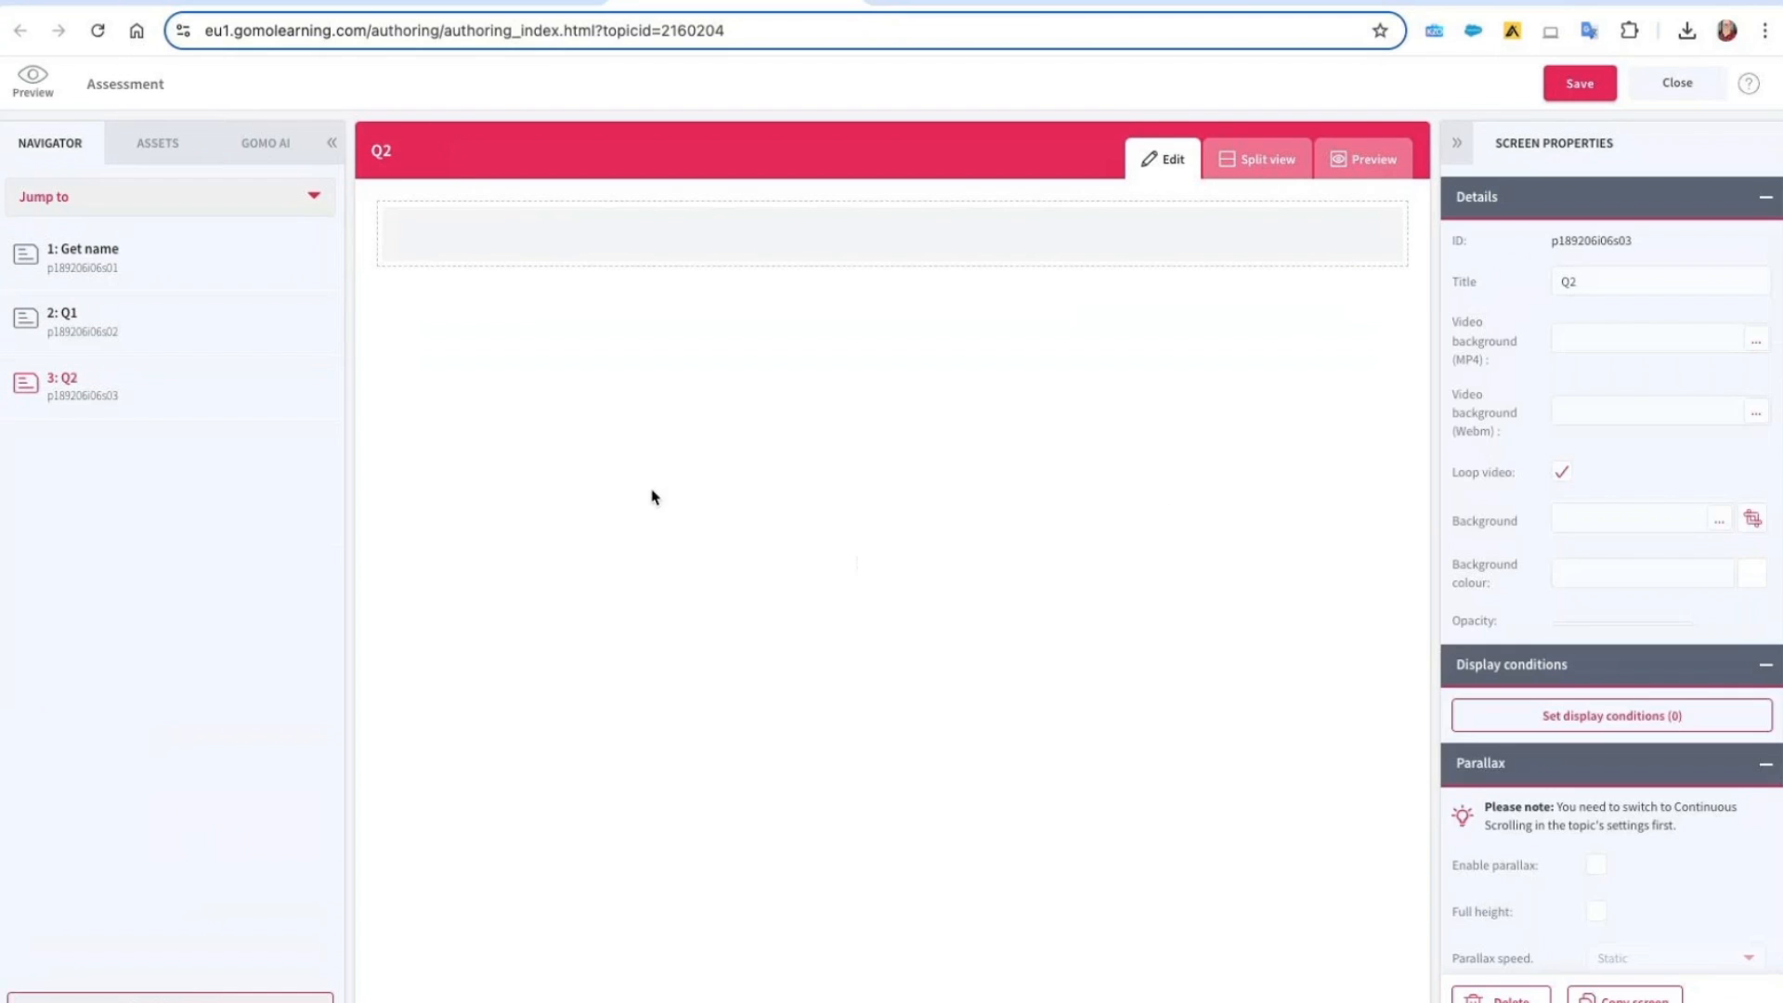
Add a Text asset to the empty Q1 screen
click(83, 327)
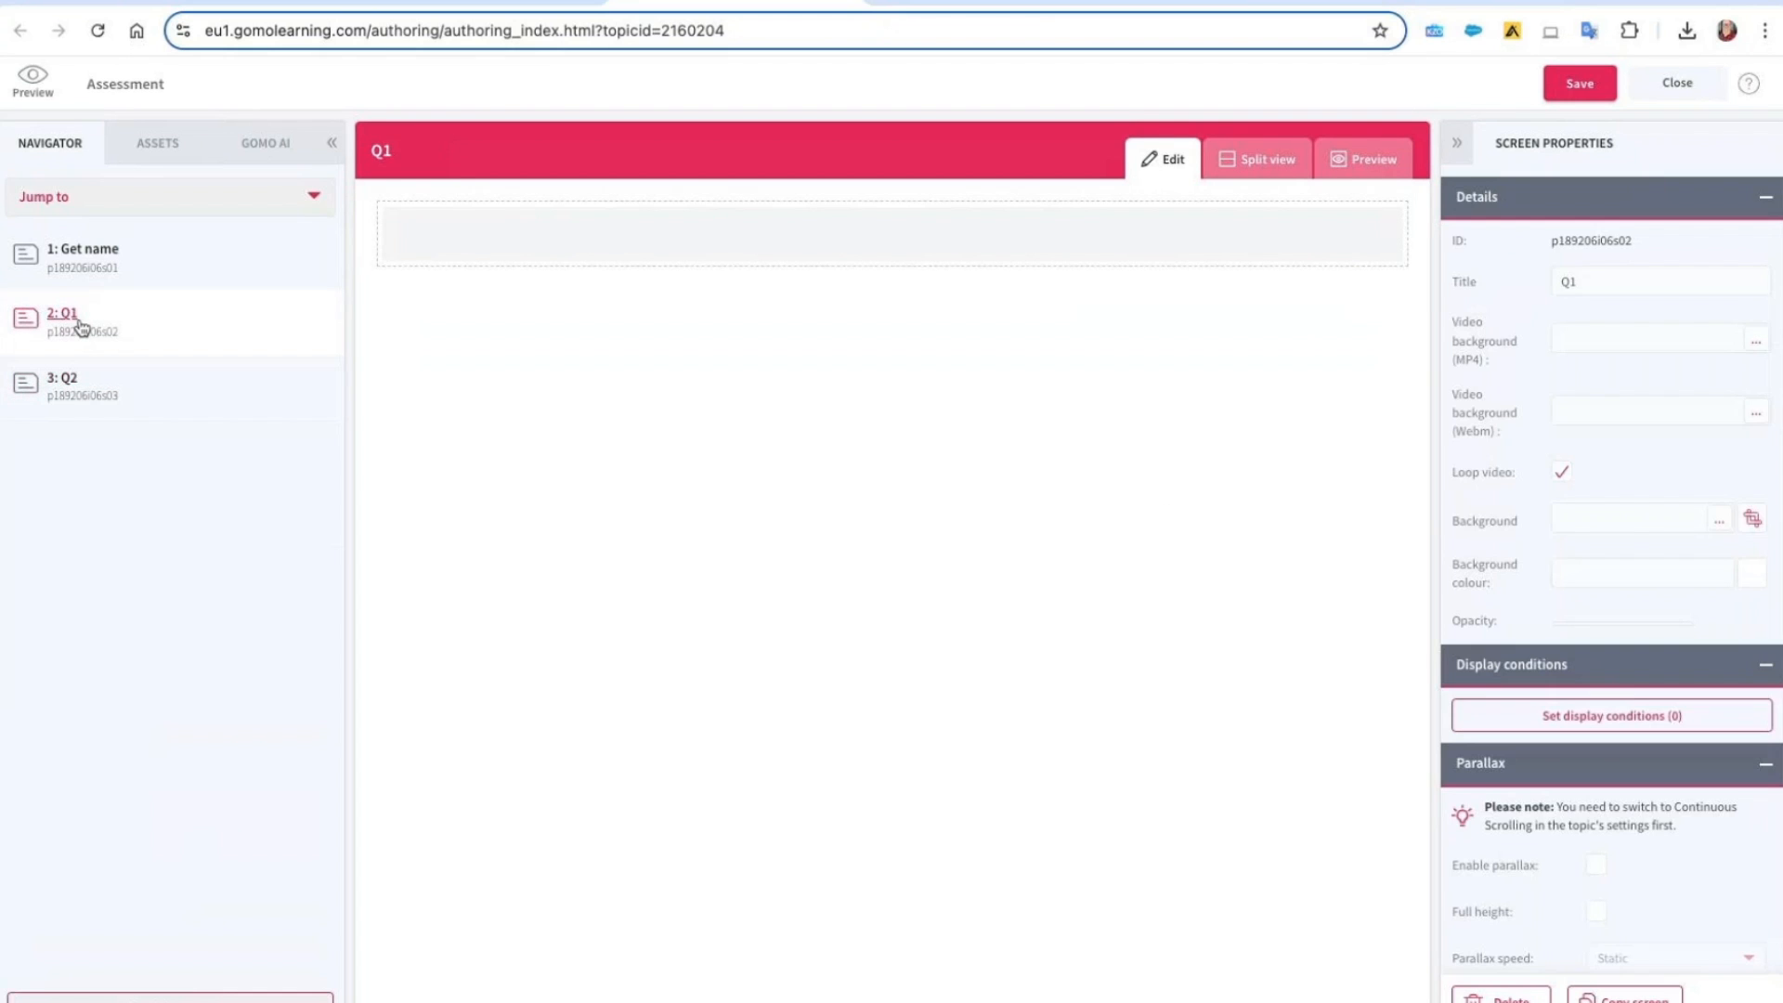
click(147, 149)
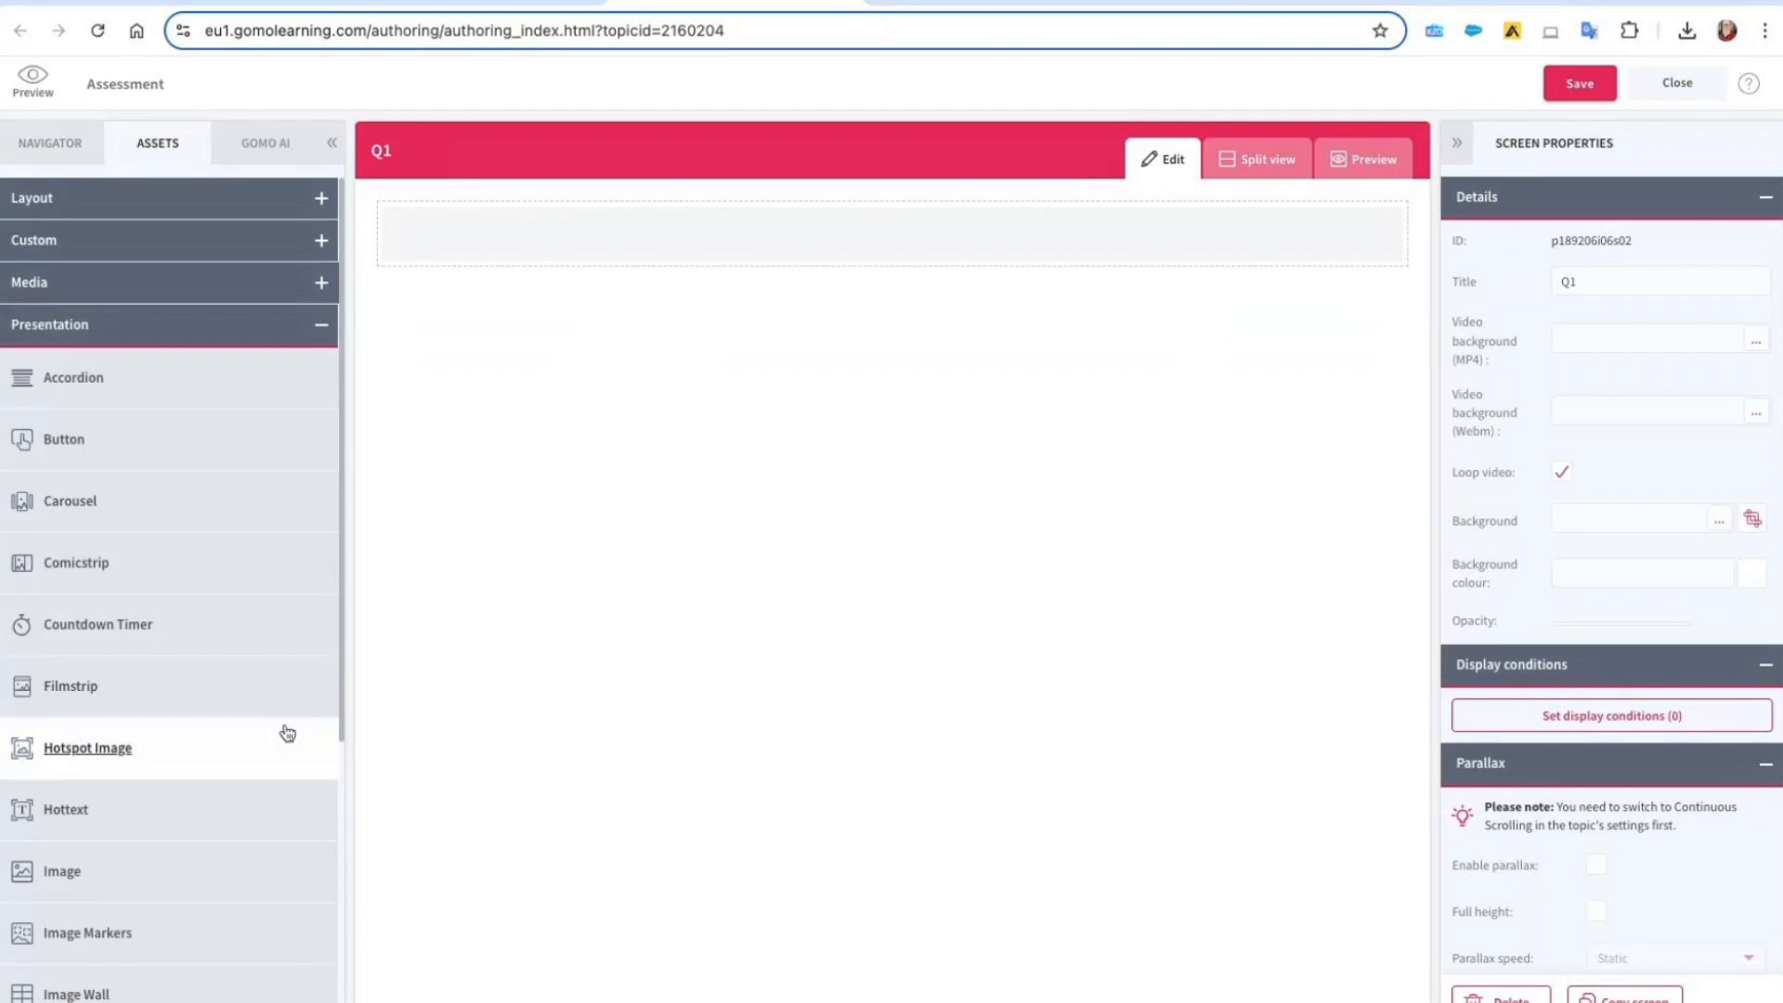
scroll(288, 733, down, 5)
drag(61, 910, 599, 255)
Replace the placeholder text on the Q1 screen with "Where is gomo's HQ?" and apply it
double_click(746, 282)
drag(790, 578, 572, 412)
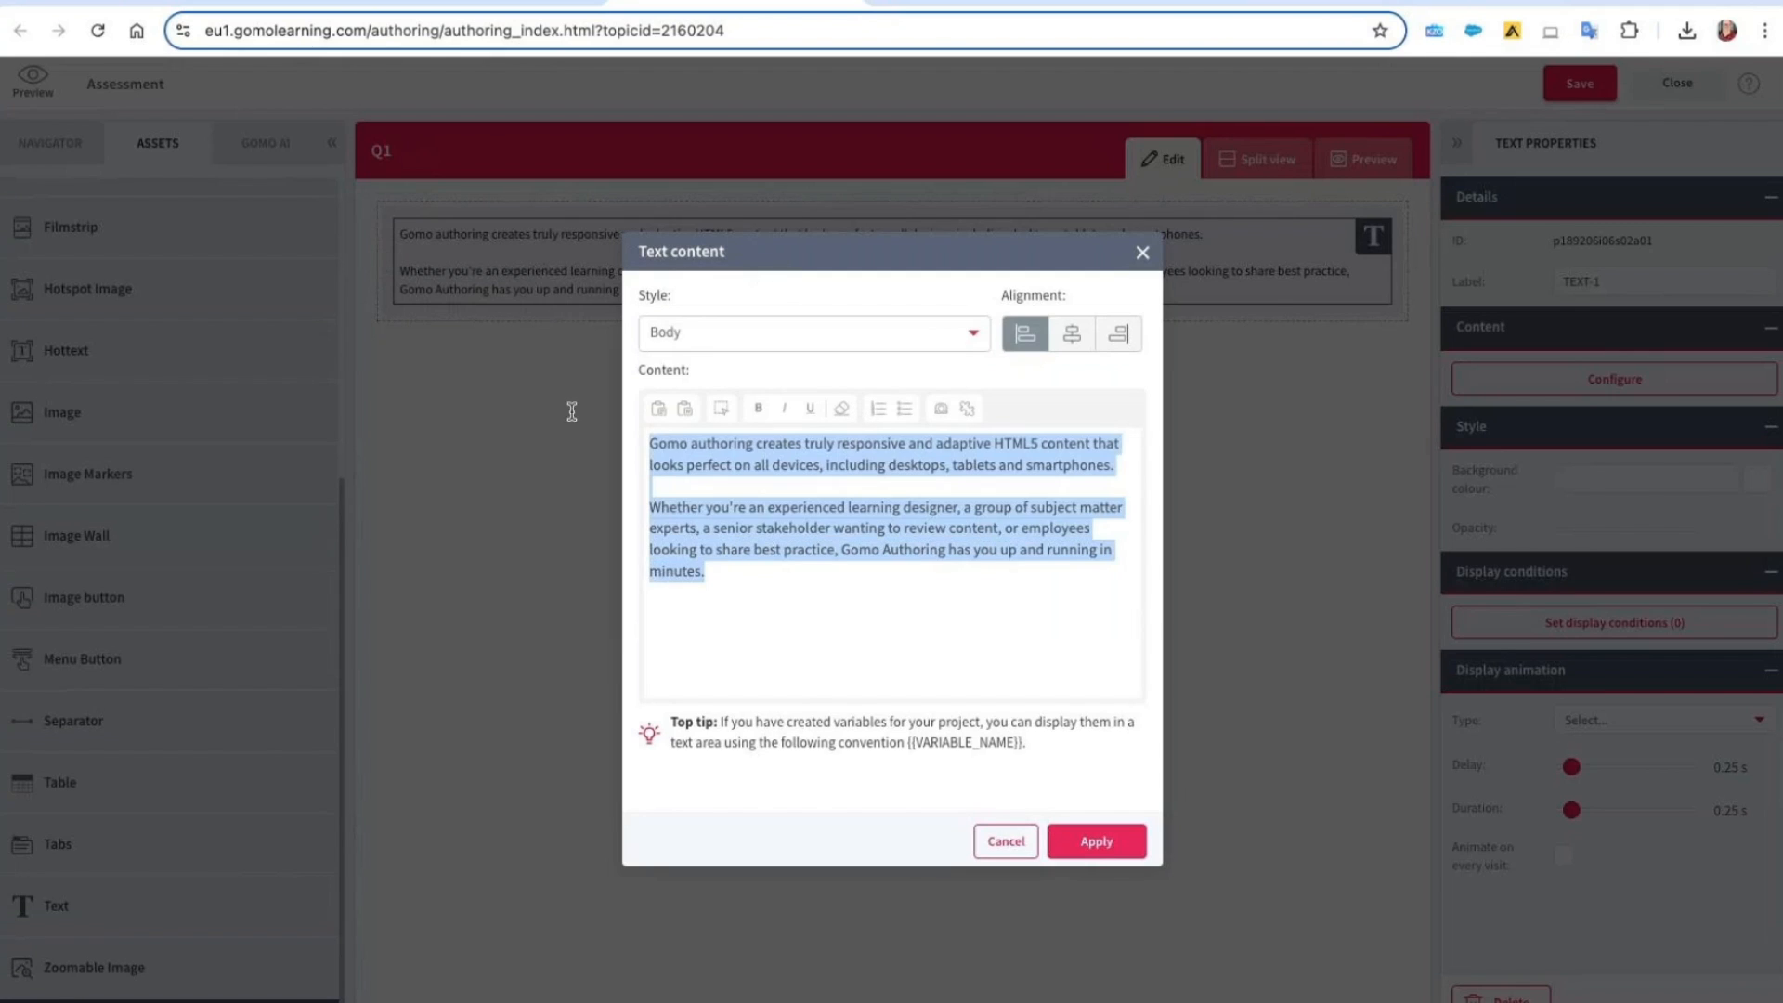
text(Where)
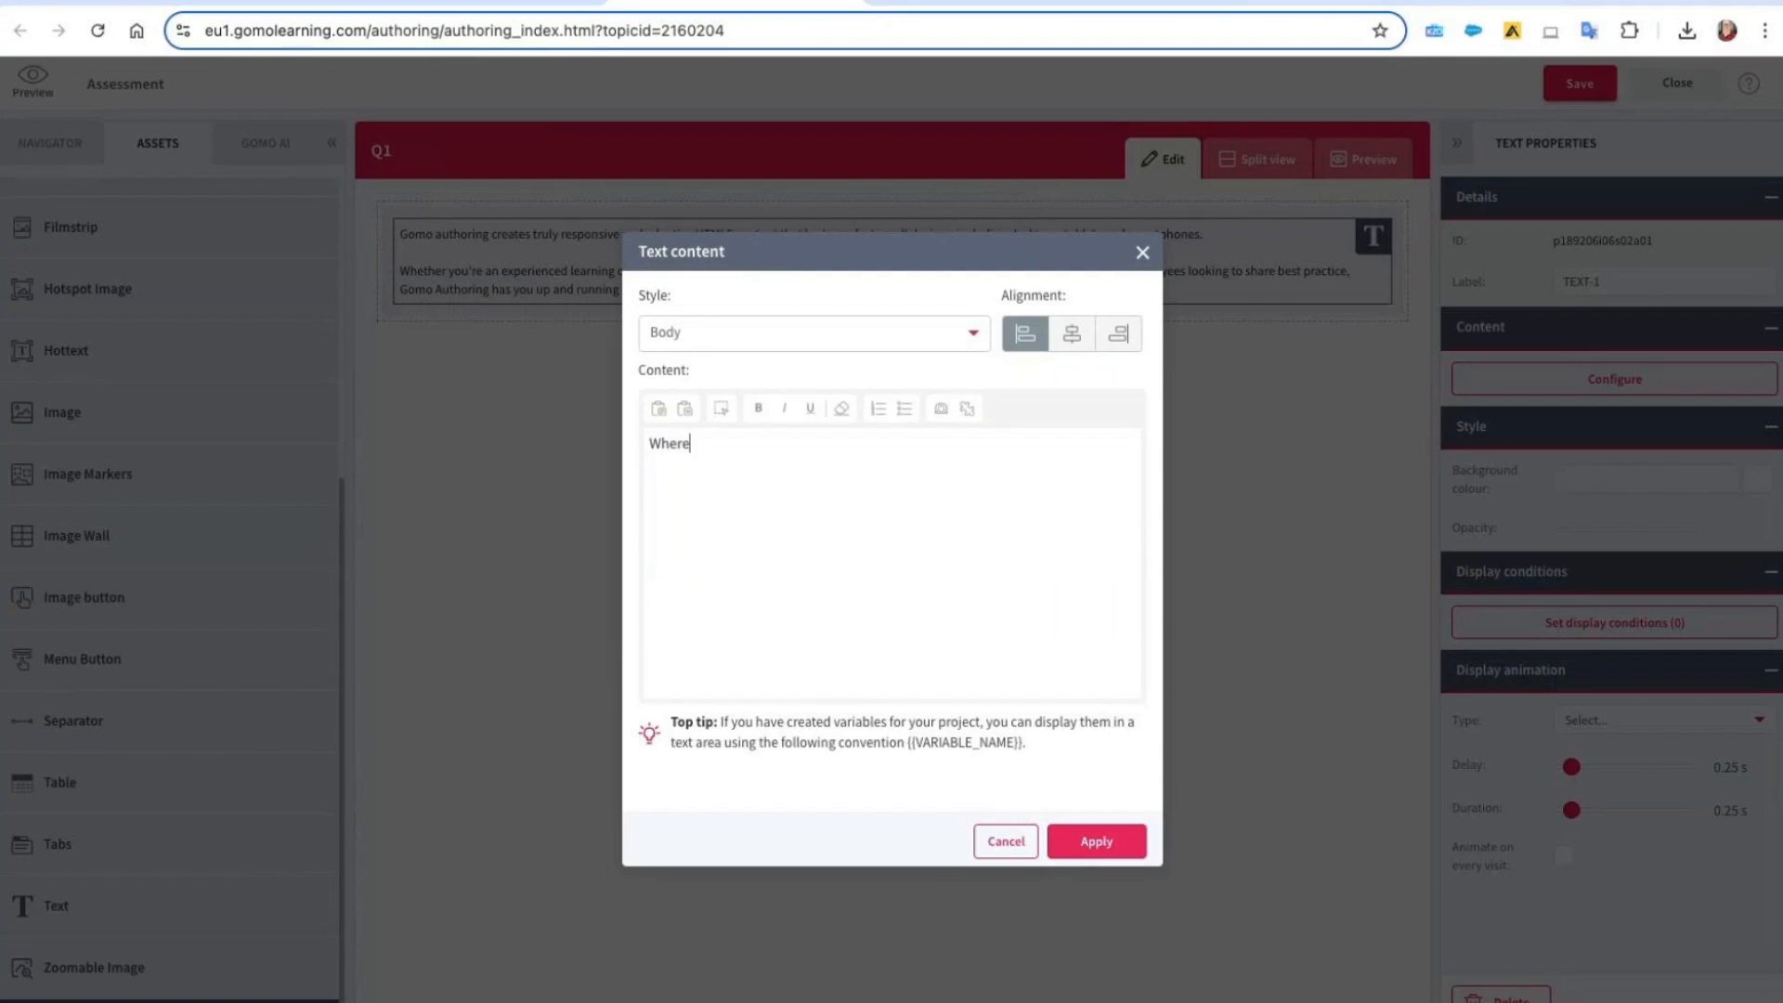
key(BackSpace)
key(BackSpace)
text(is gomo's HQ)
click(1088, 840)
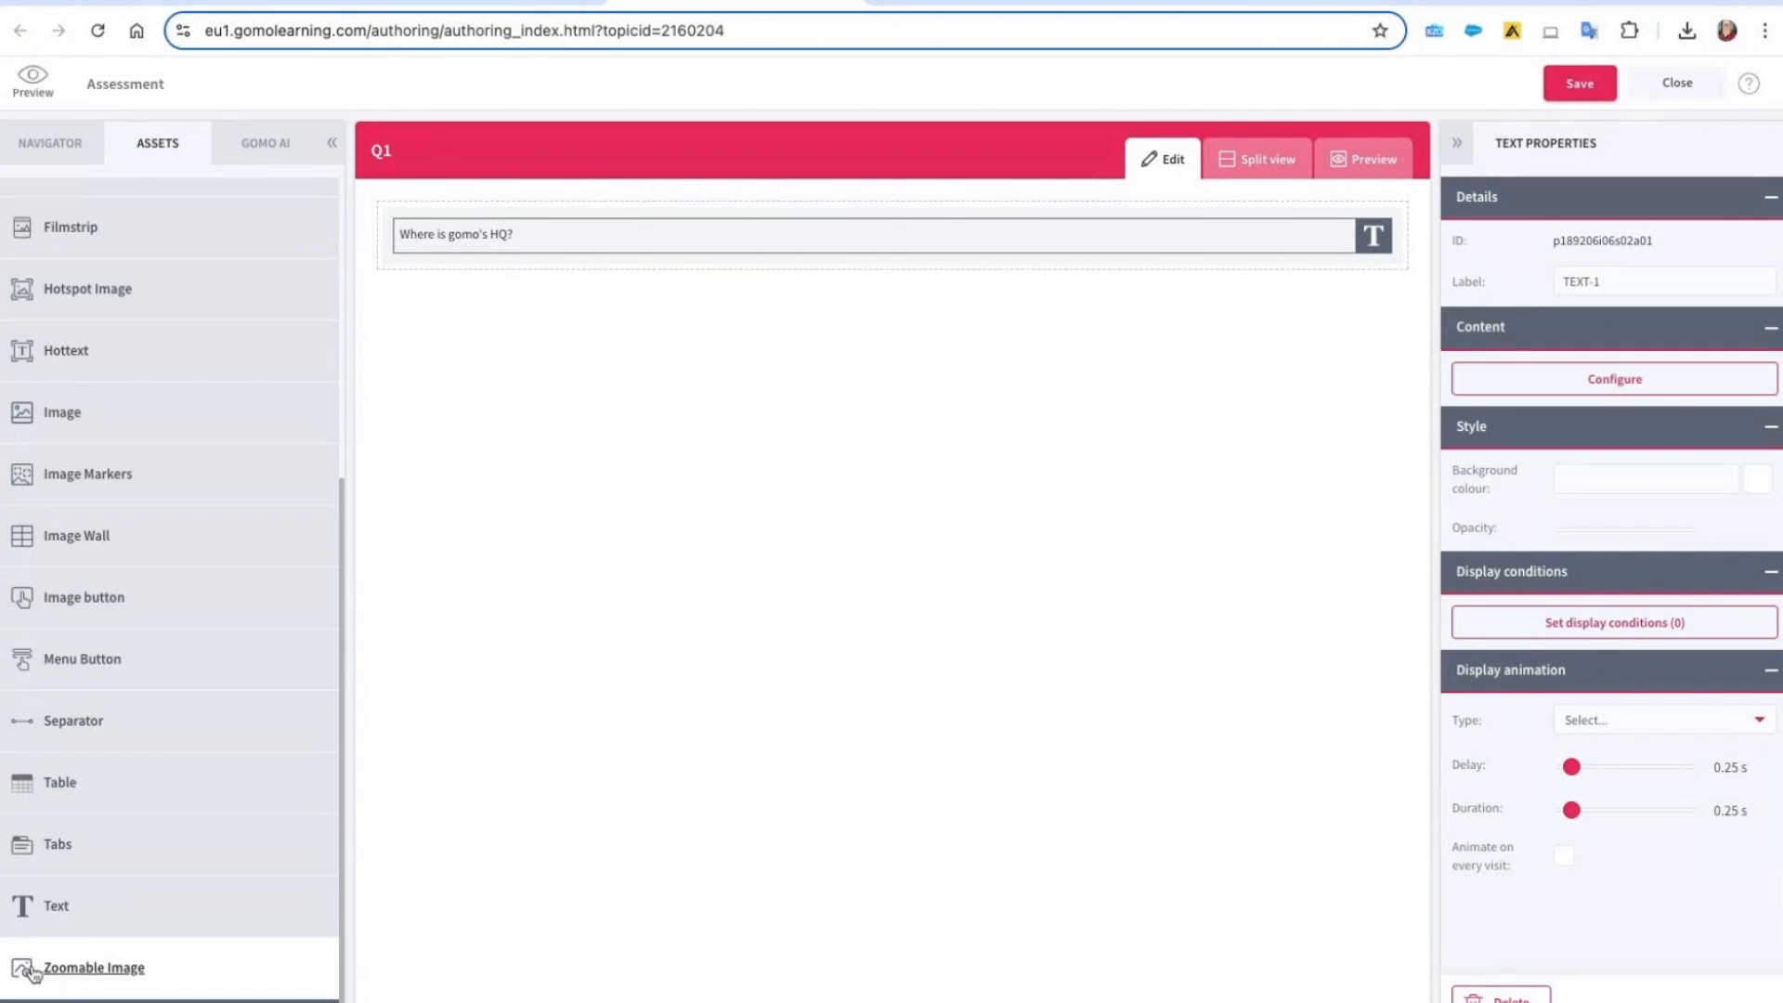
Add a Multiple Choice question below the question text on Q1 and set its number of attempts to 1
click(38, 1001)
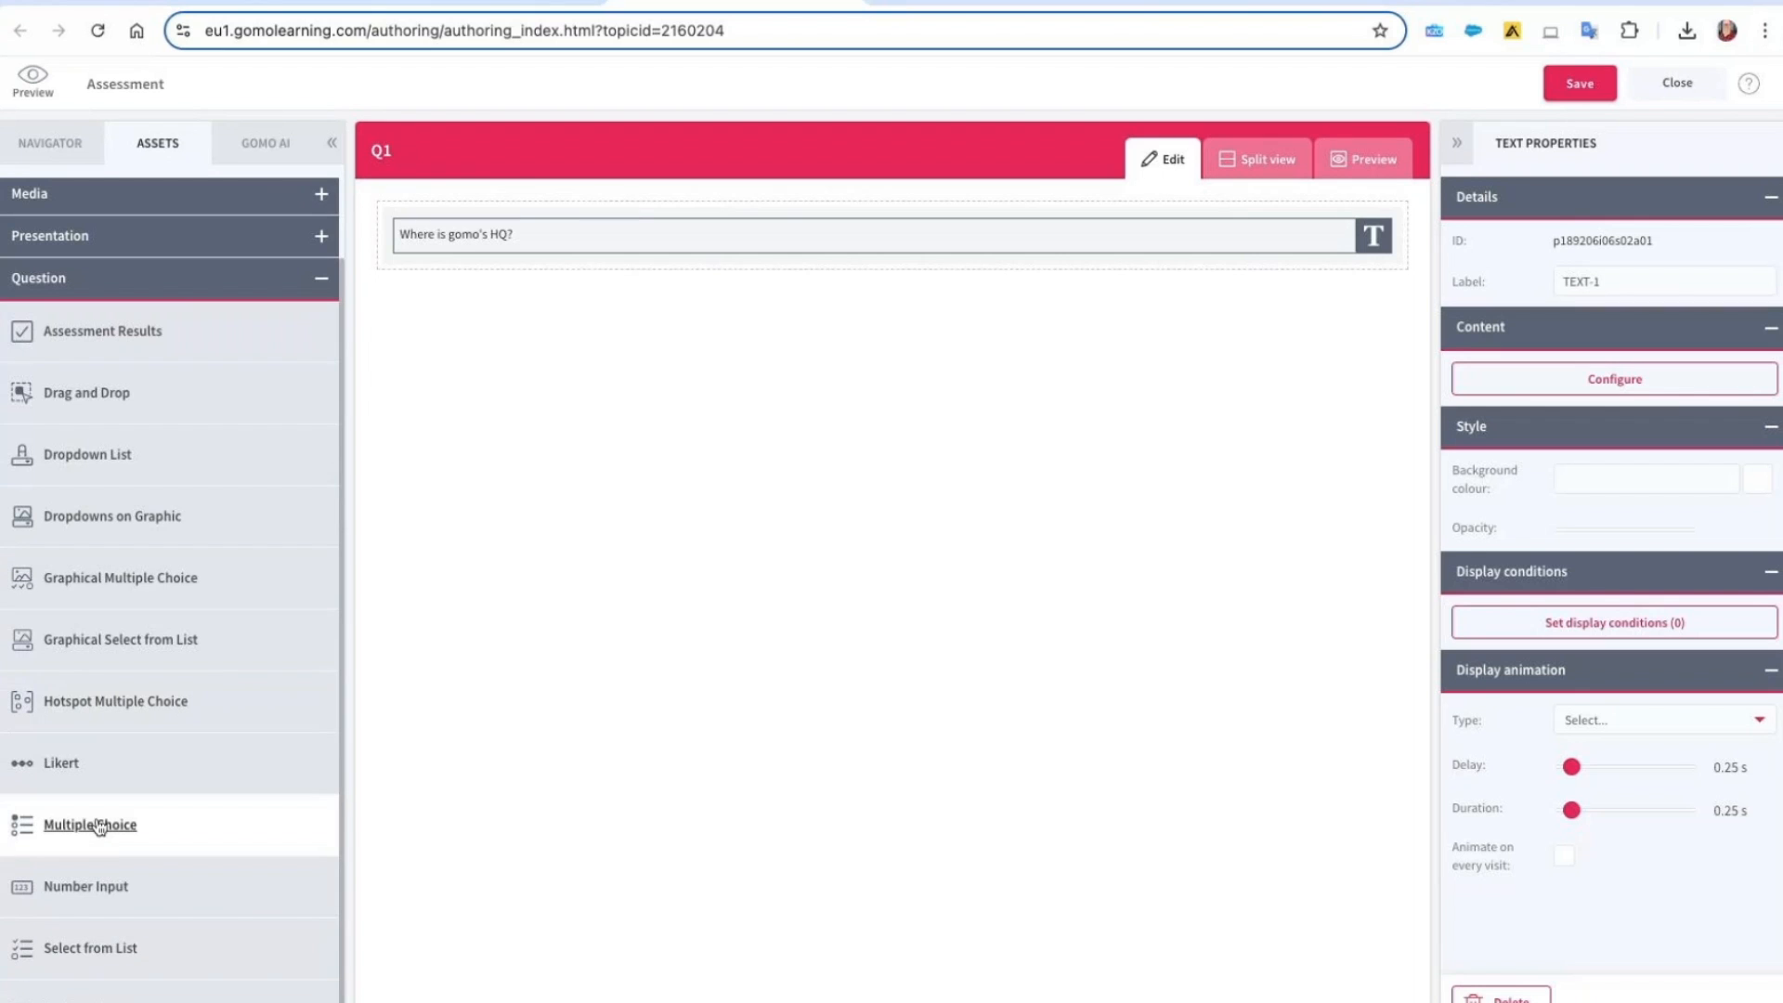
drag(101, 833, 722, 304)
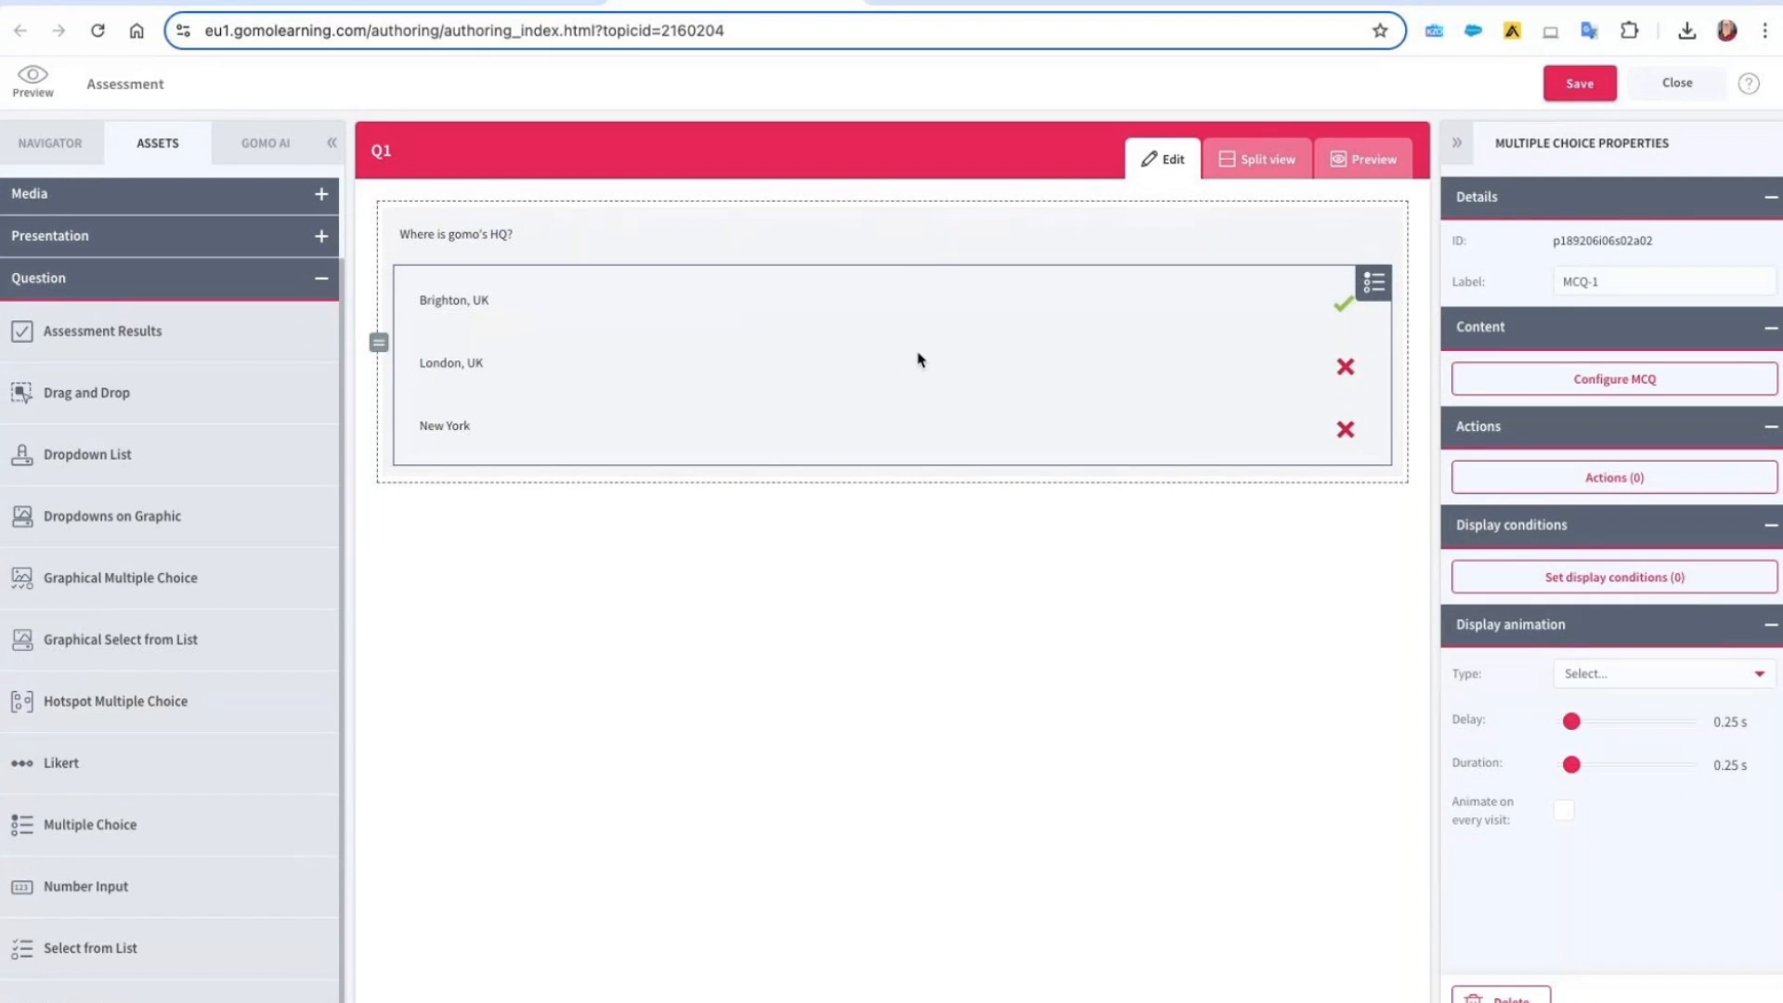
double_click(1003, 391)
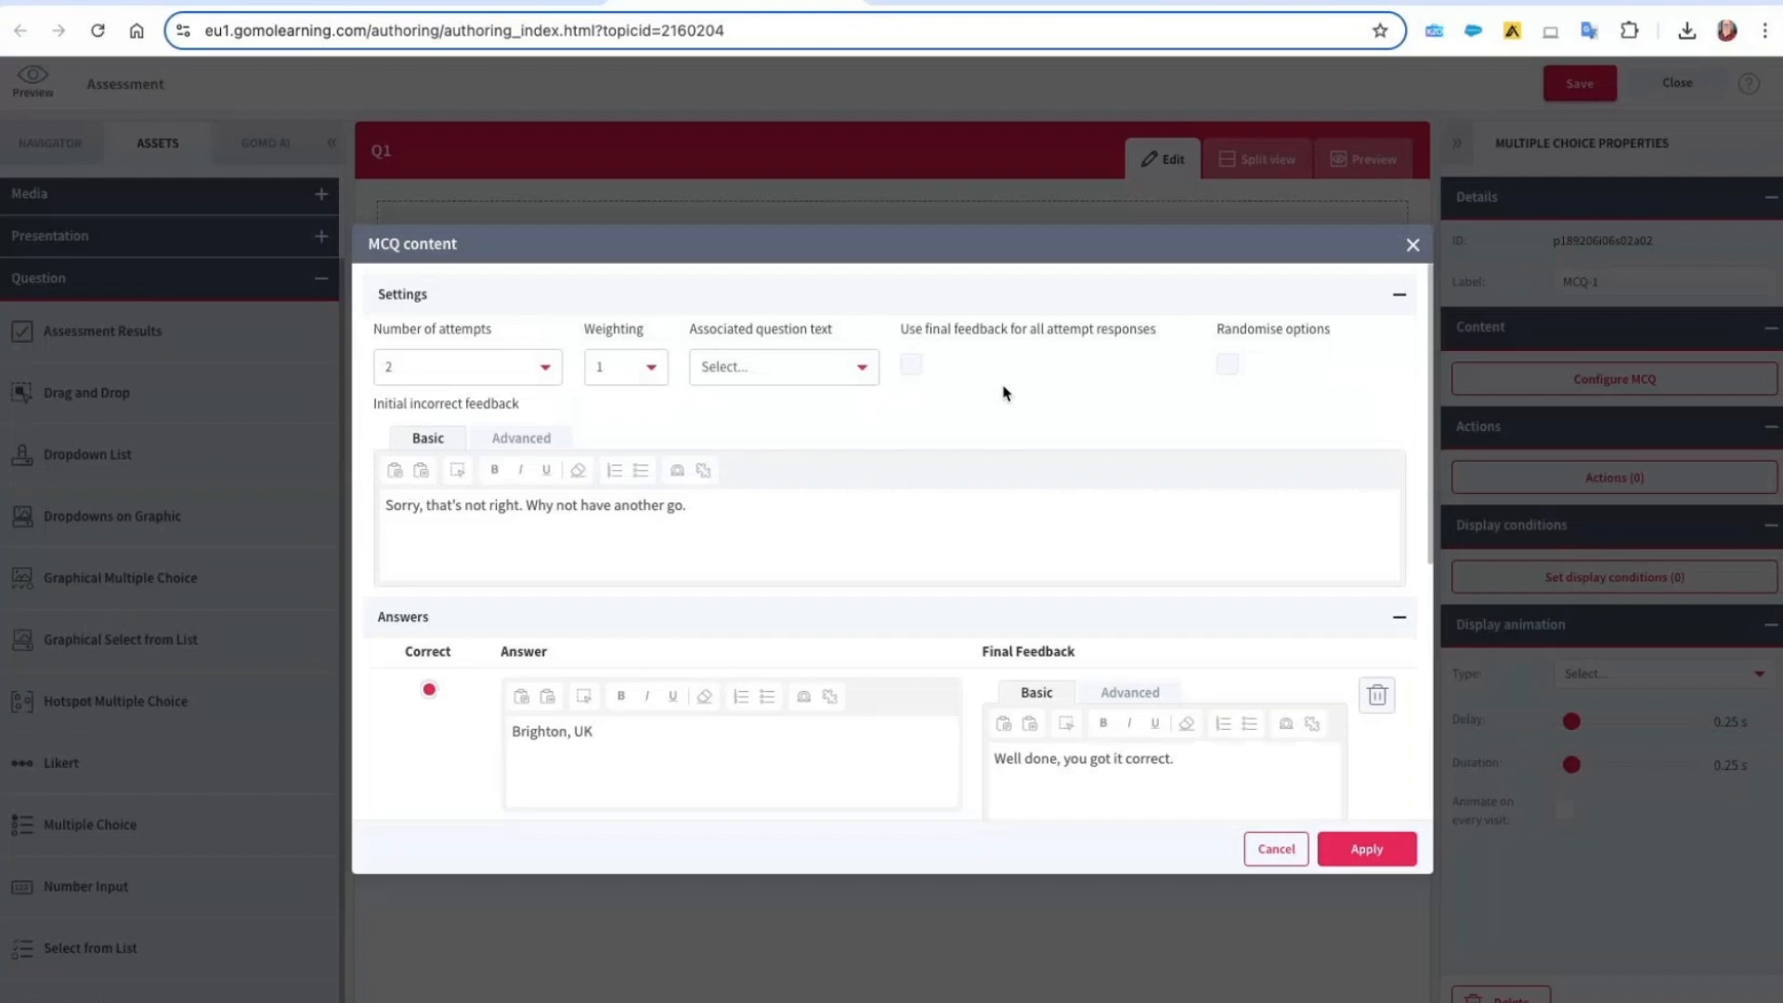
click(548, 374)
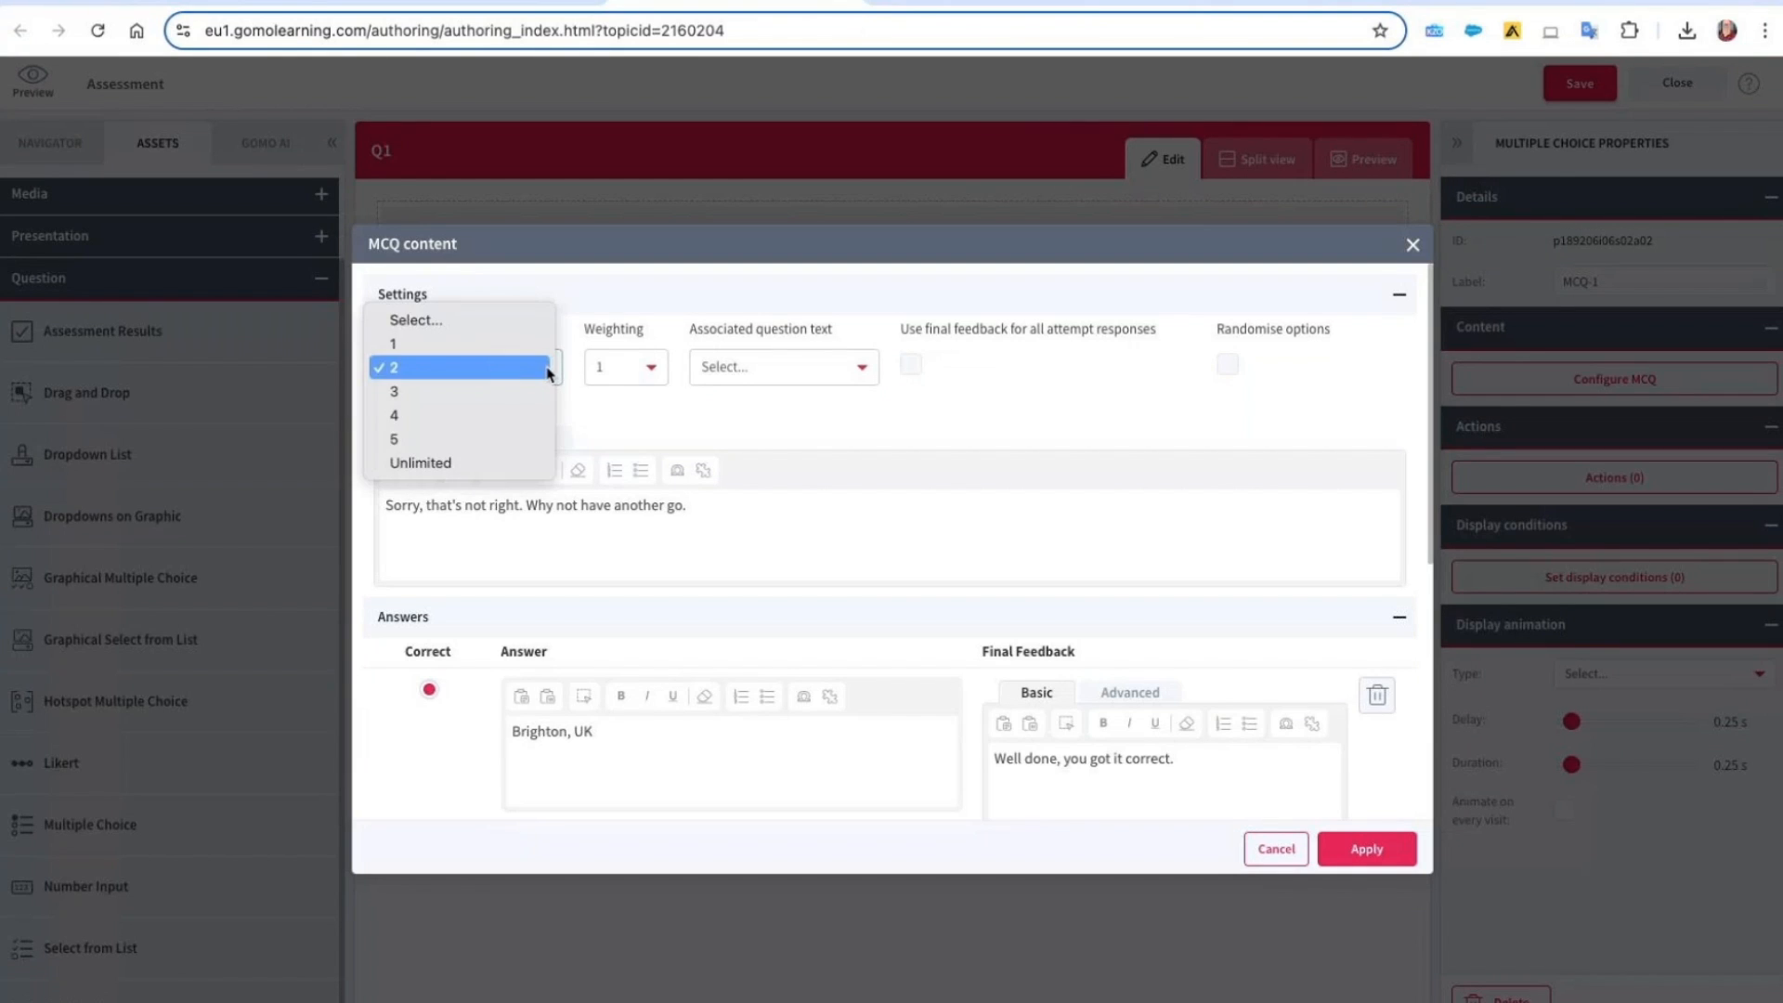
click(499, 351)
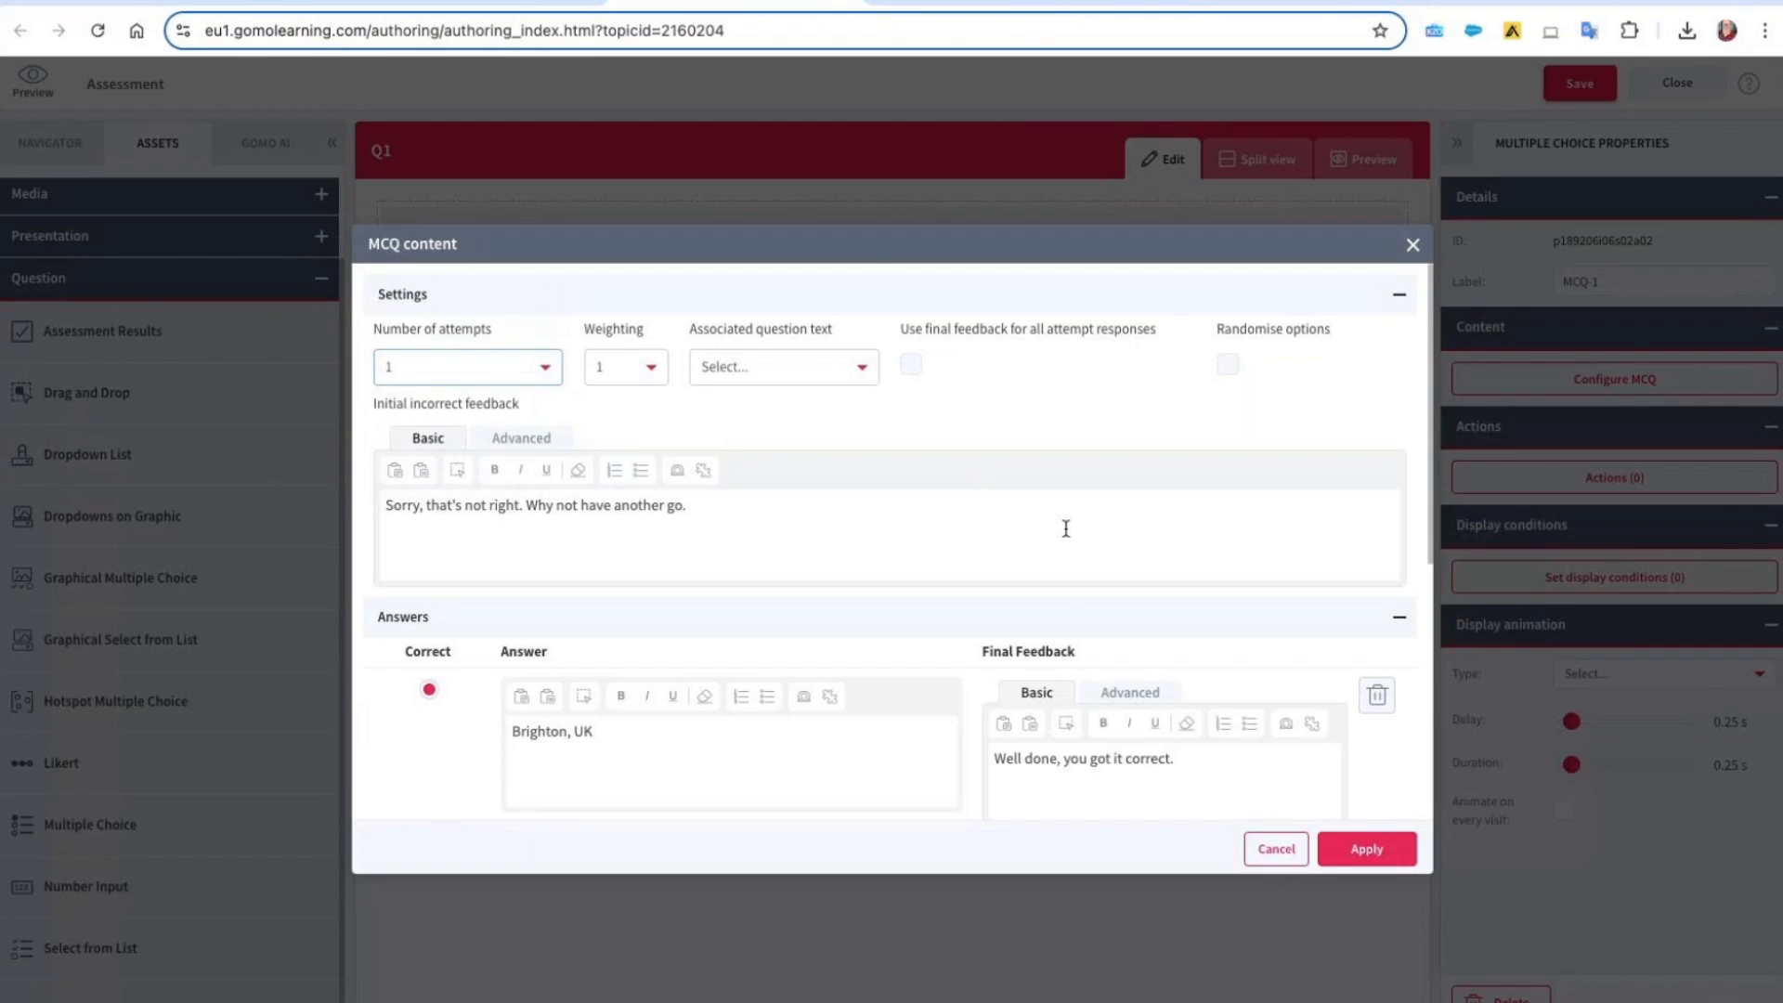
Review the multiple choice answers and their feedback texts, and apply the question's content settings
scroll(1066, 529, down, 1)
scroll(1059, 493, down, 5)
scroll(939, 457, up, 6)
scroll(1134, 629, down, 6)
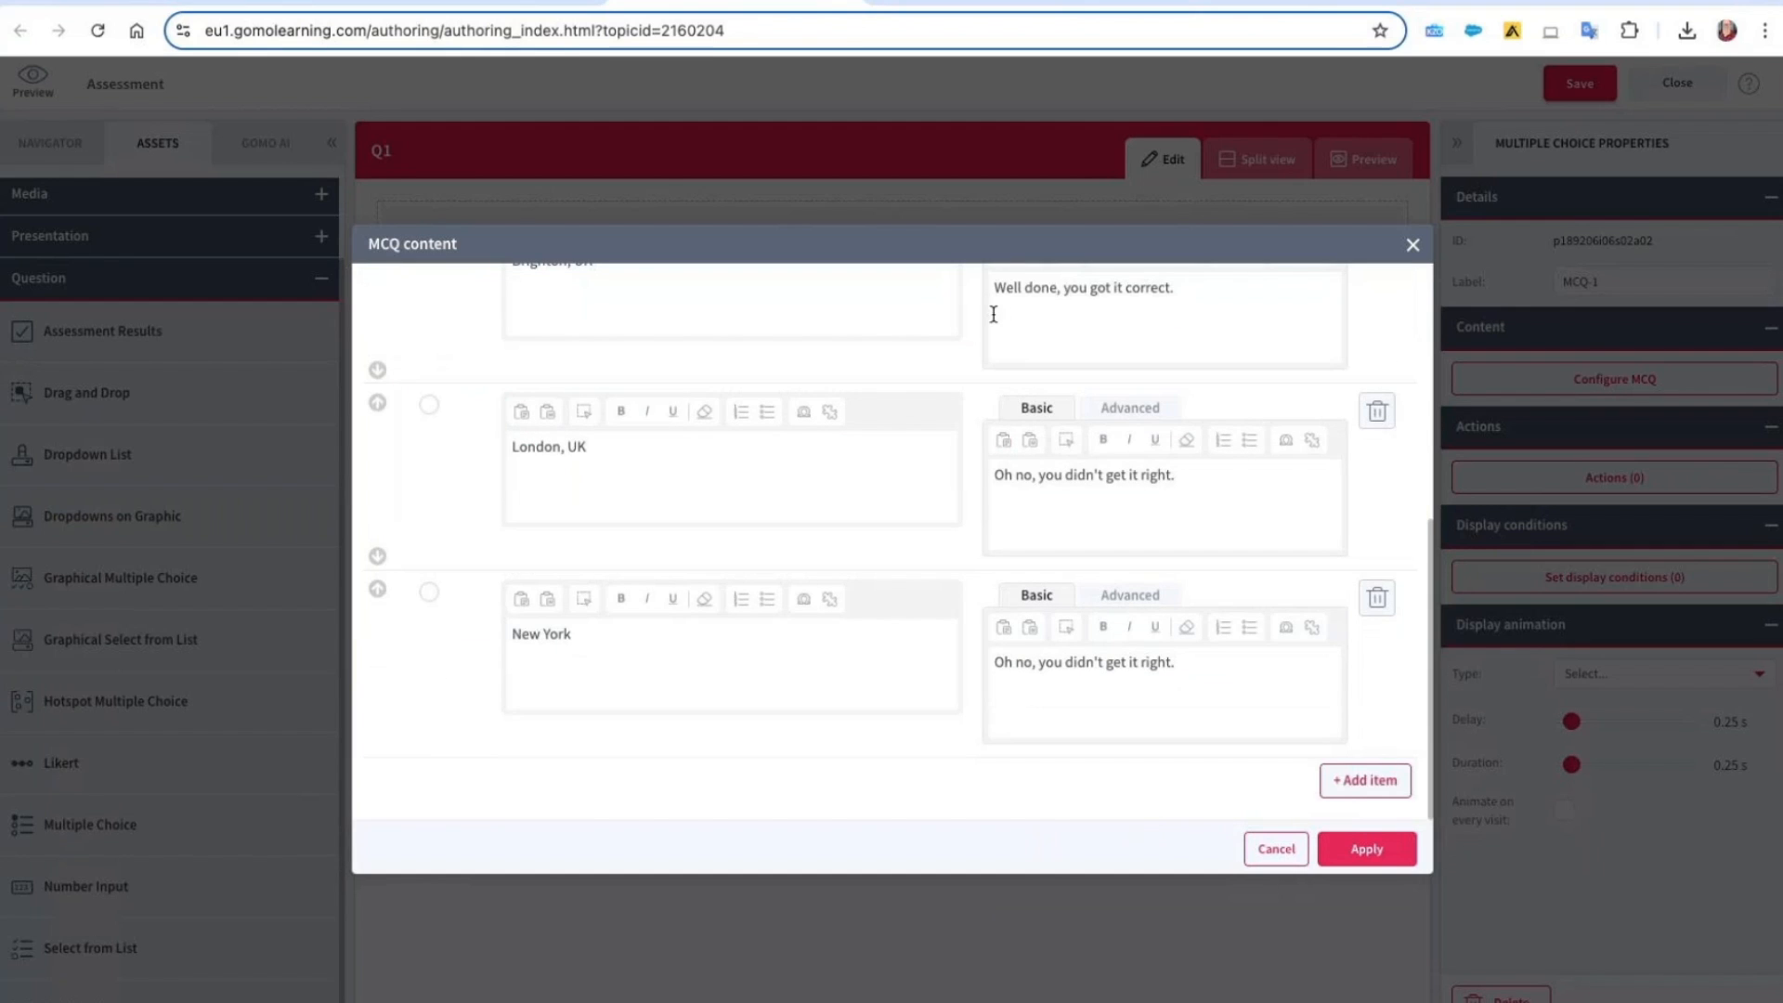
scroll(1100, 358, up, 5)
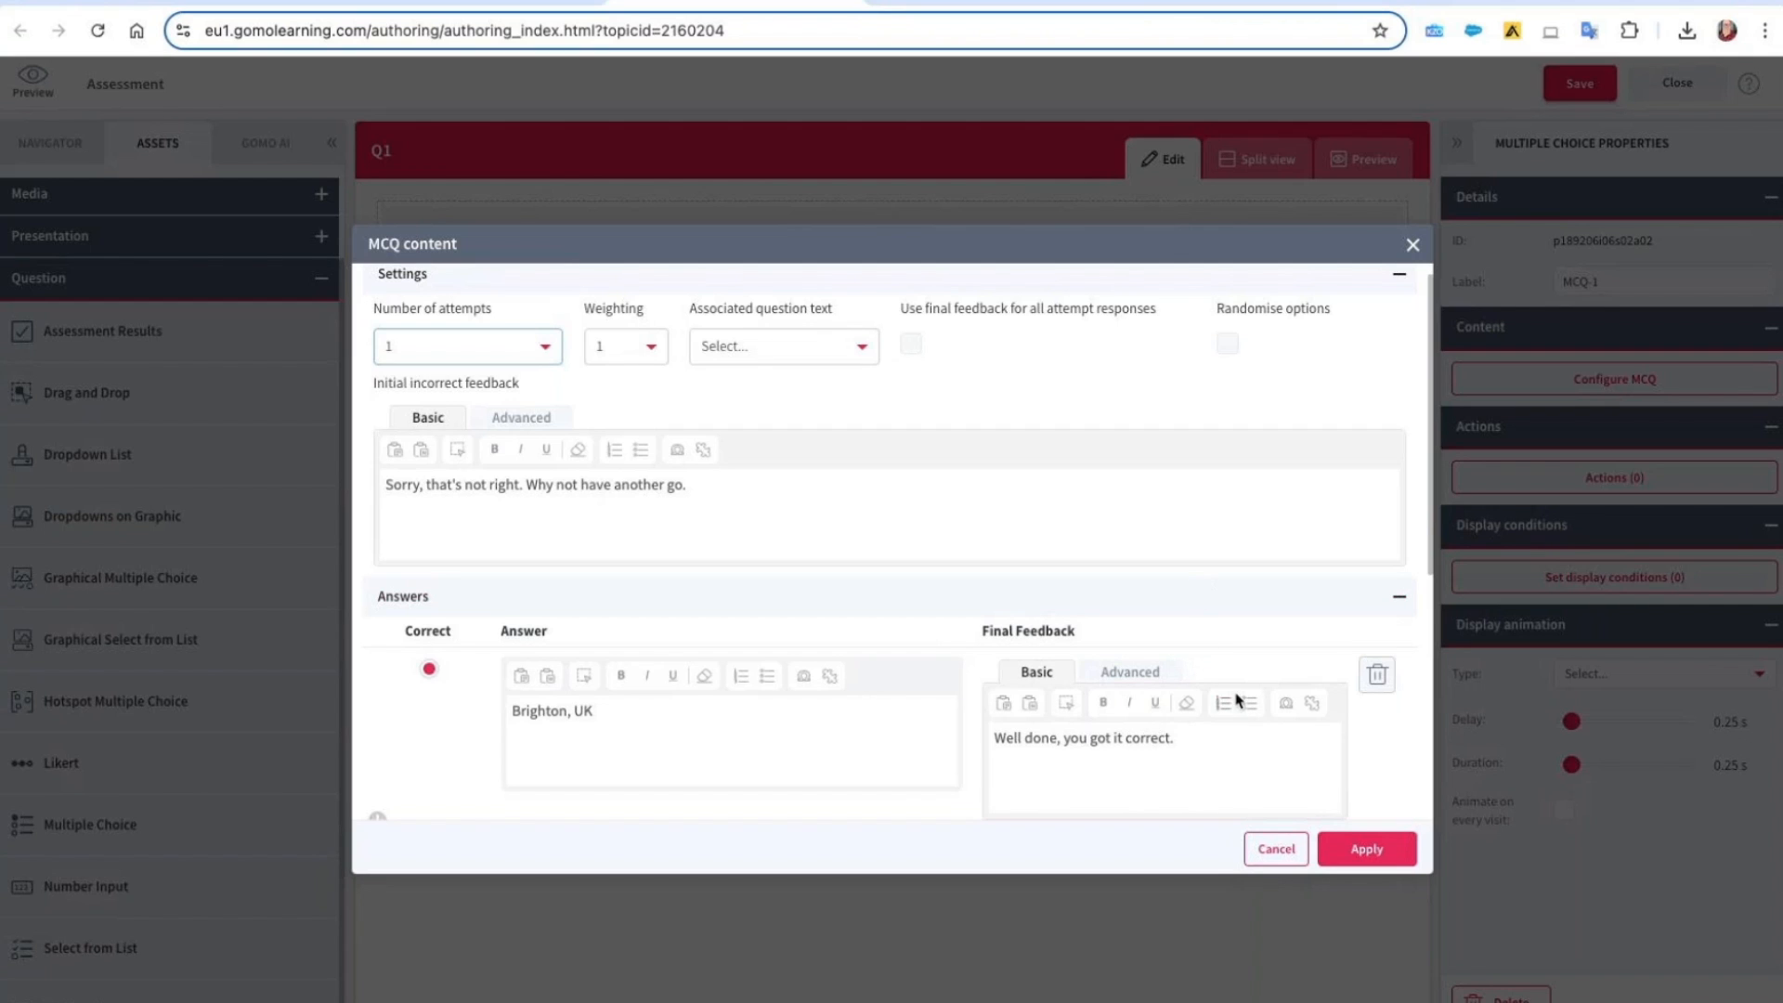
scroll(1235, 697, down, 4)
scroll(1235, 692, down, 1)
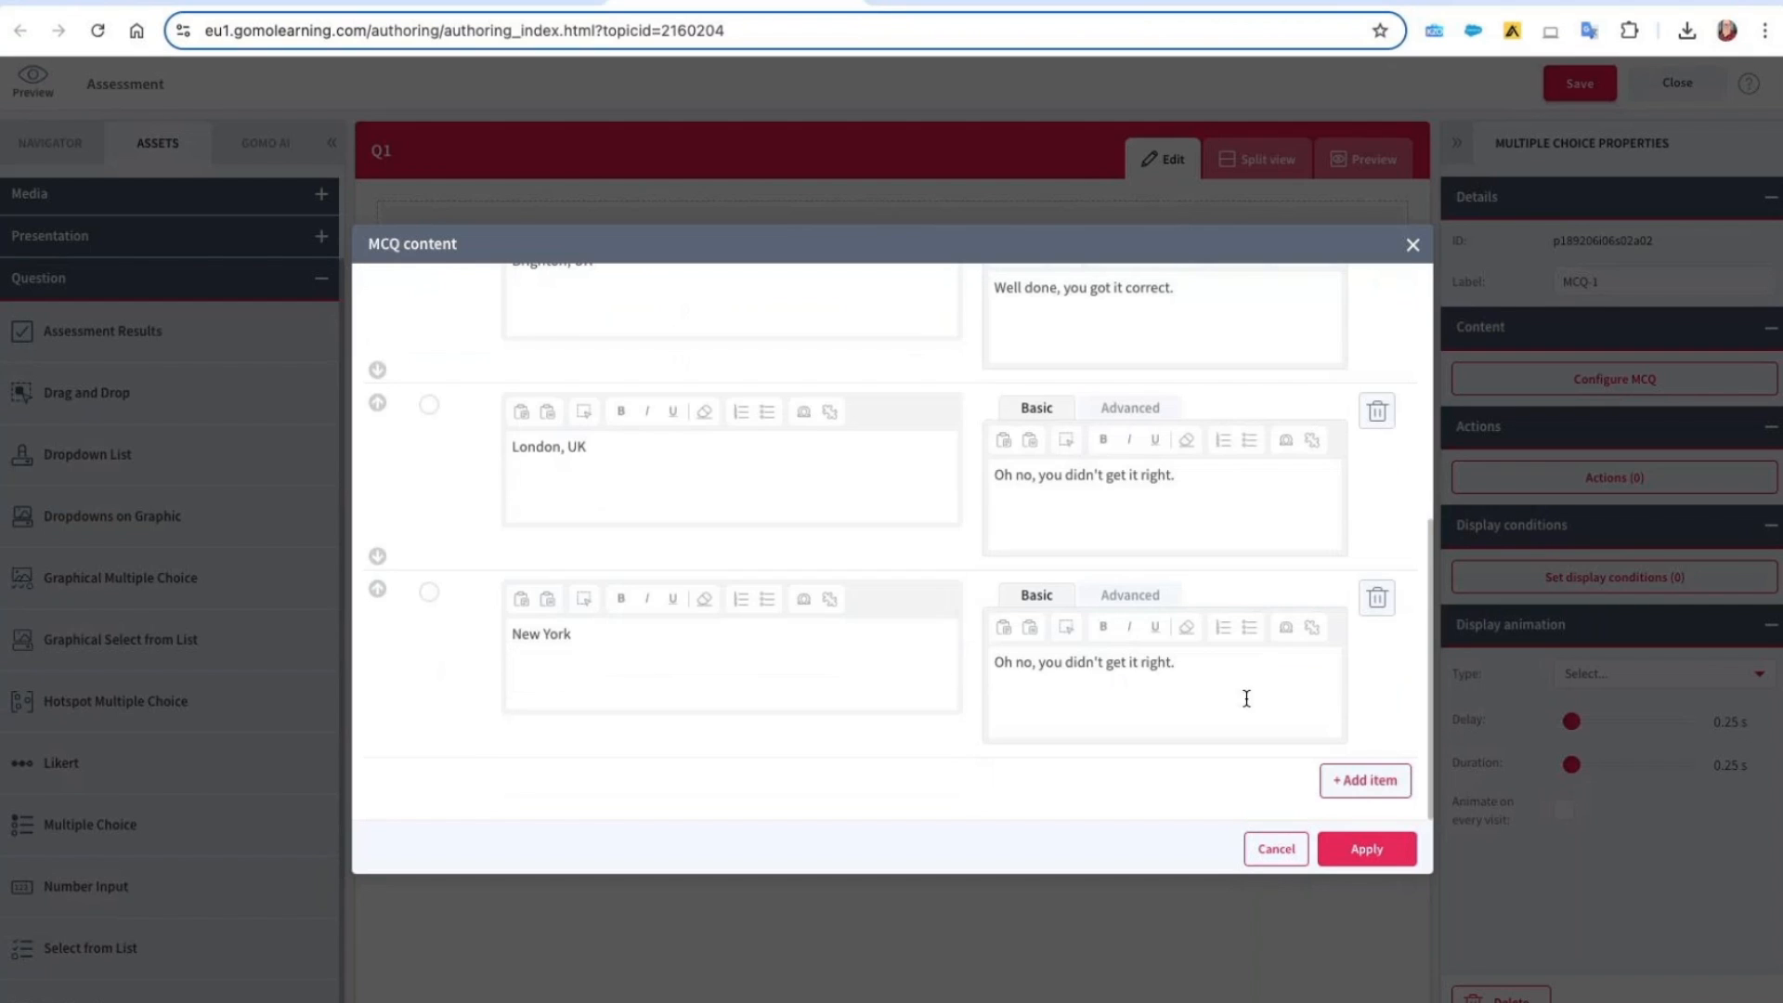
click(1367, 849)
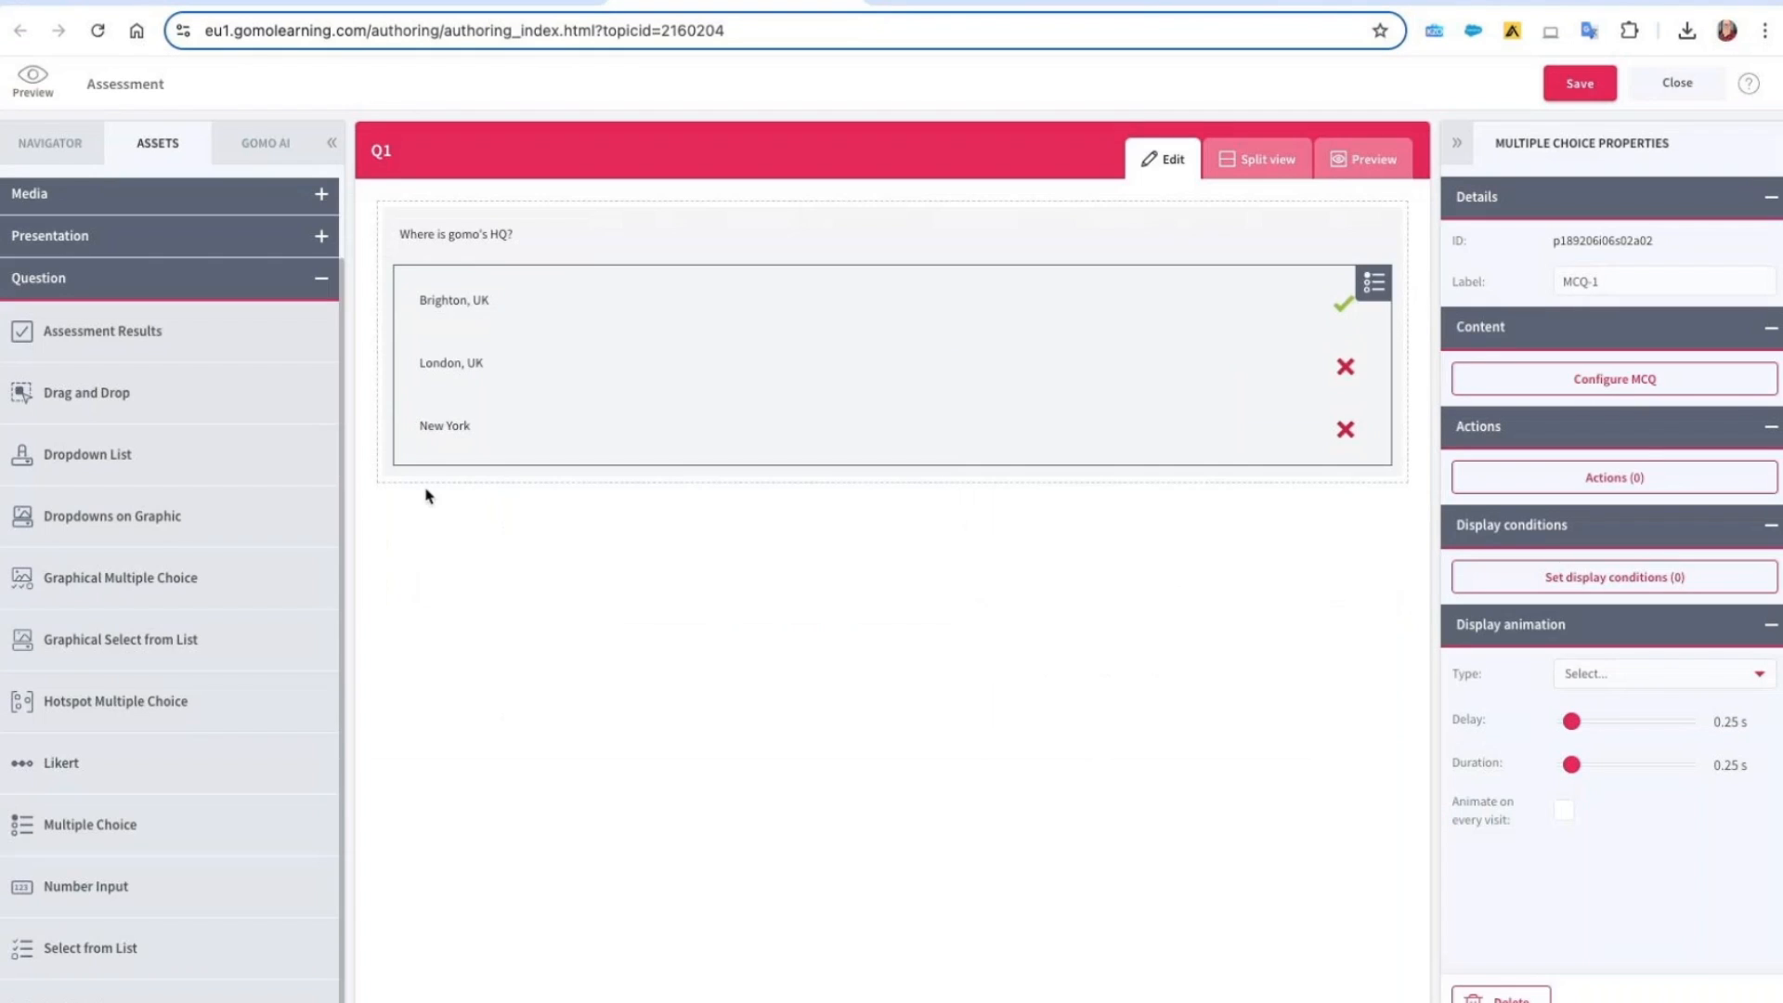
Add a Text asset to the empty Q2 screen
click(52, 149)
click(130, 418)
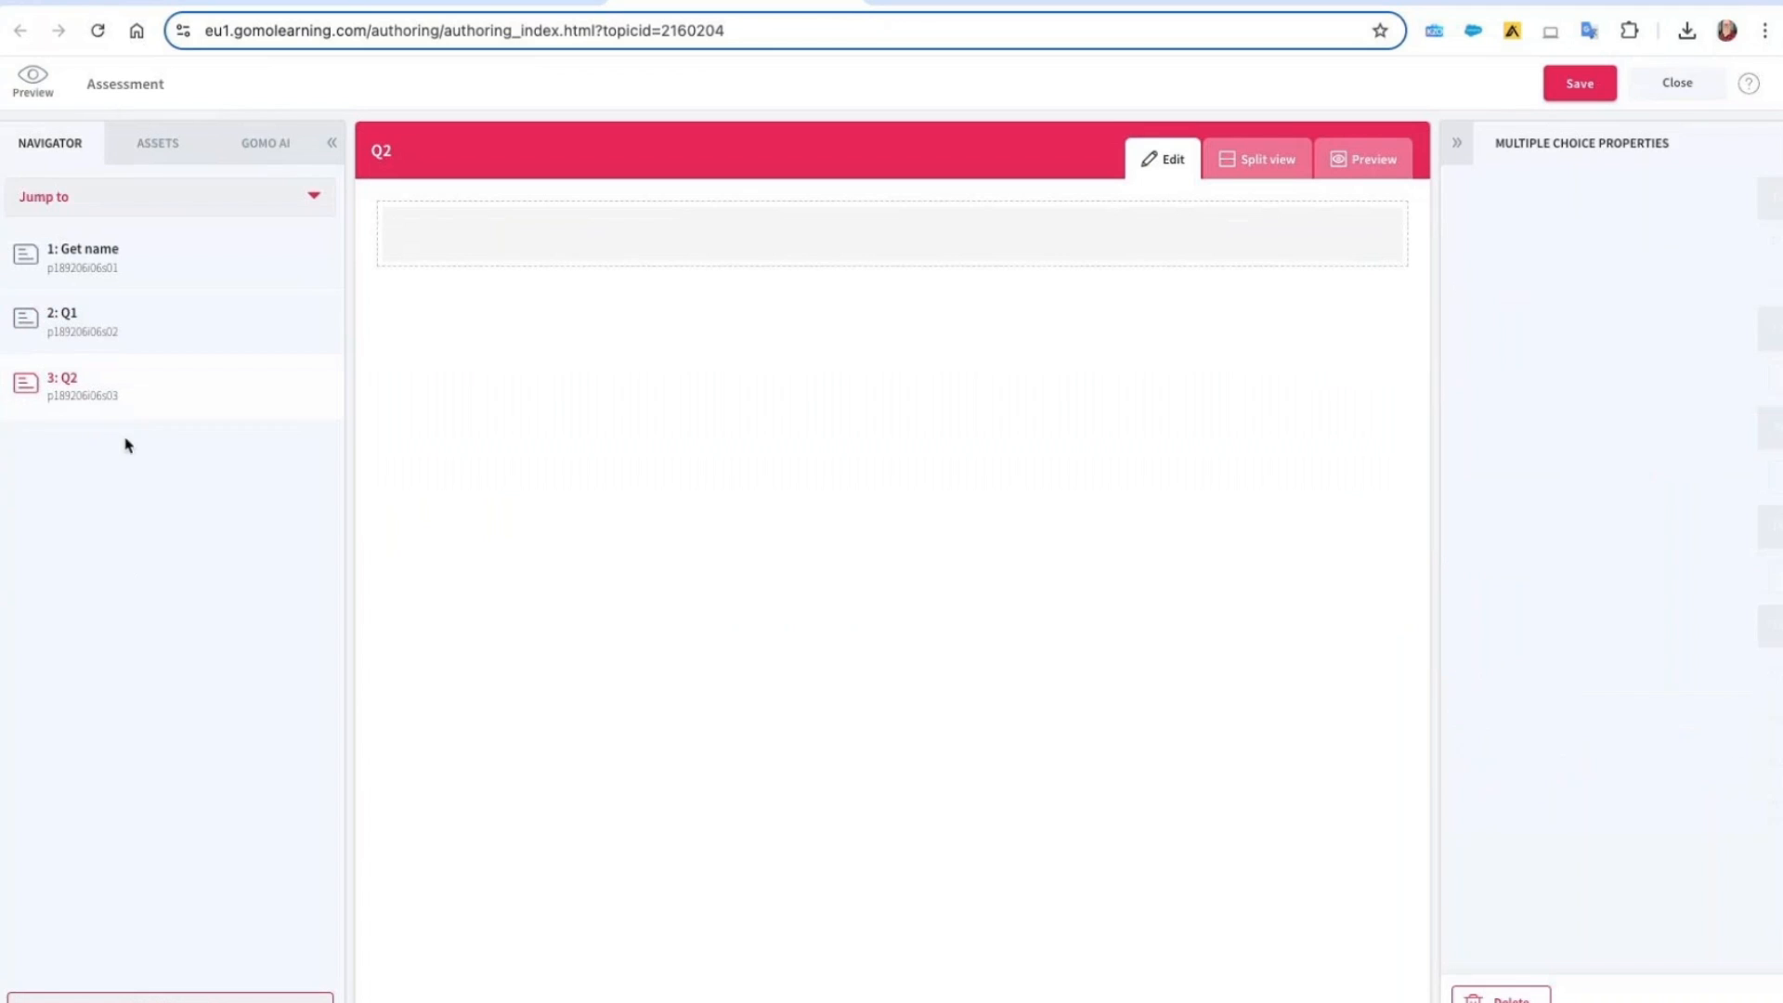
click(158, 143)
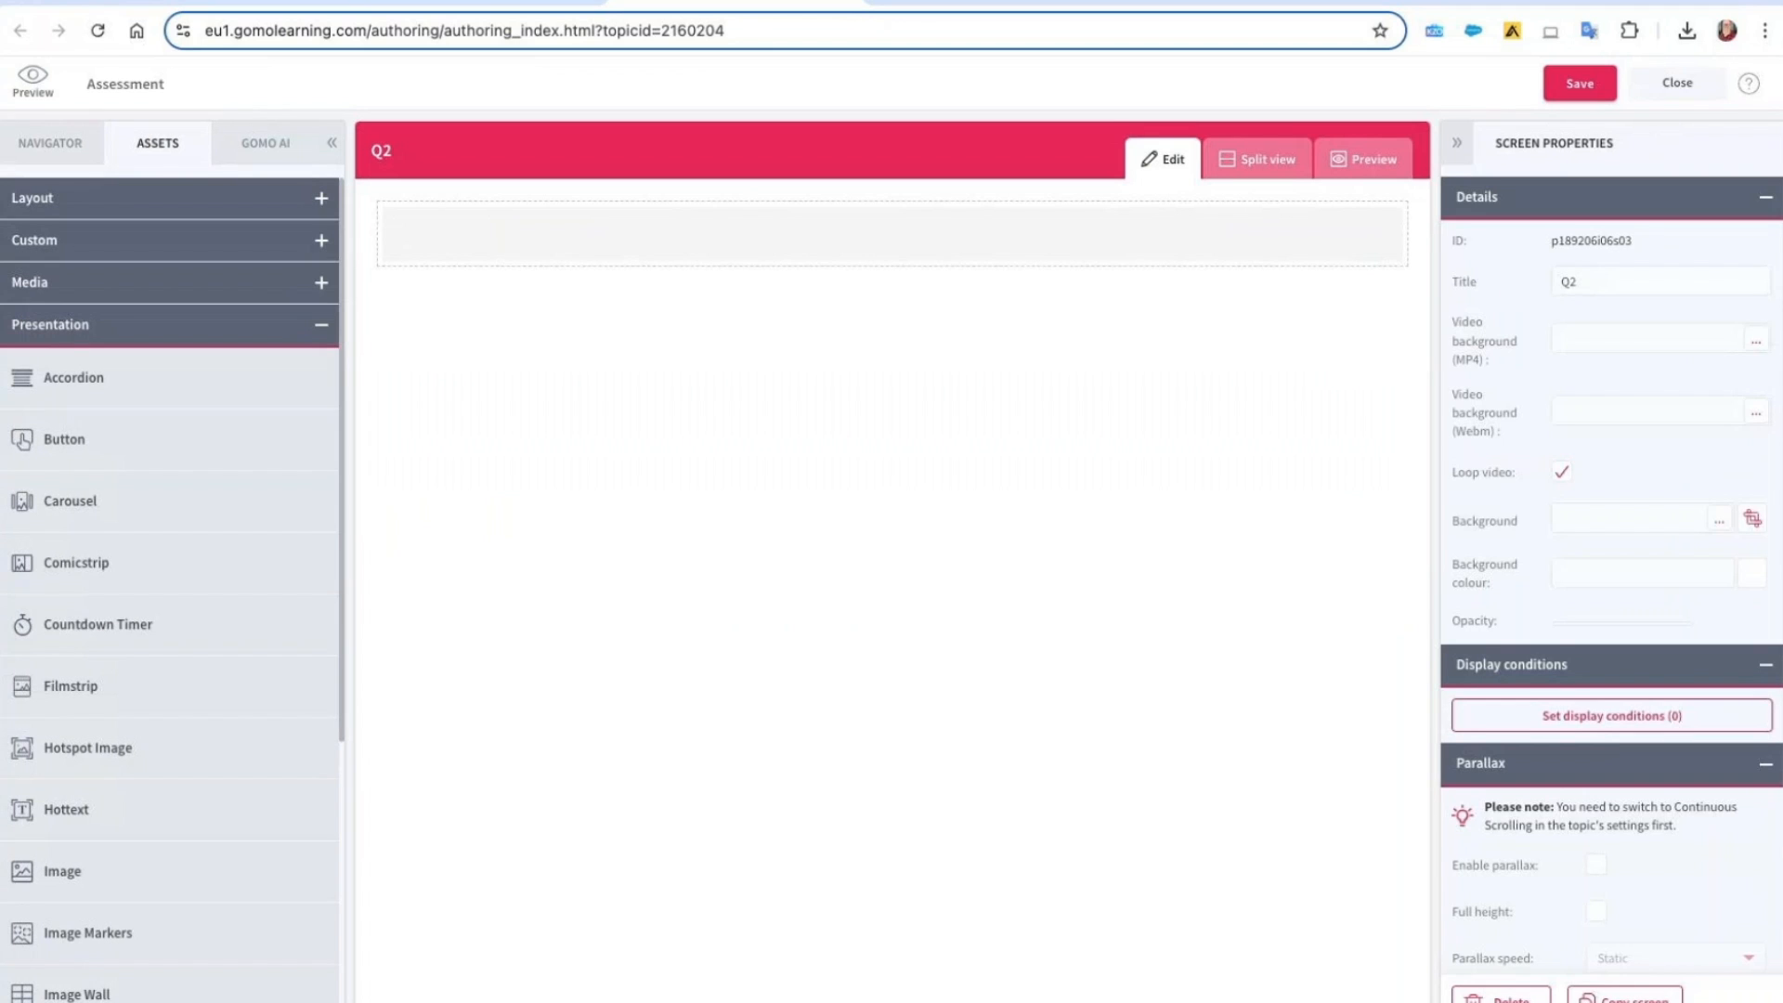
scroll(298, 975, down, 5)
drag(72, 908, 669, 238)
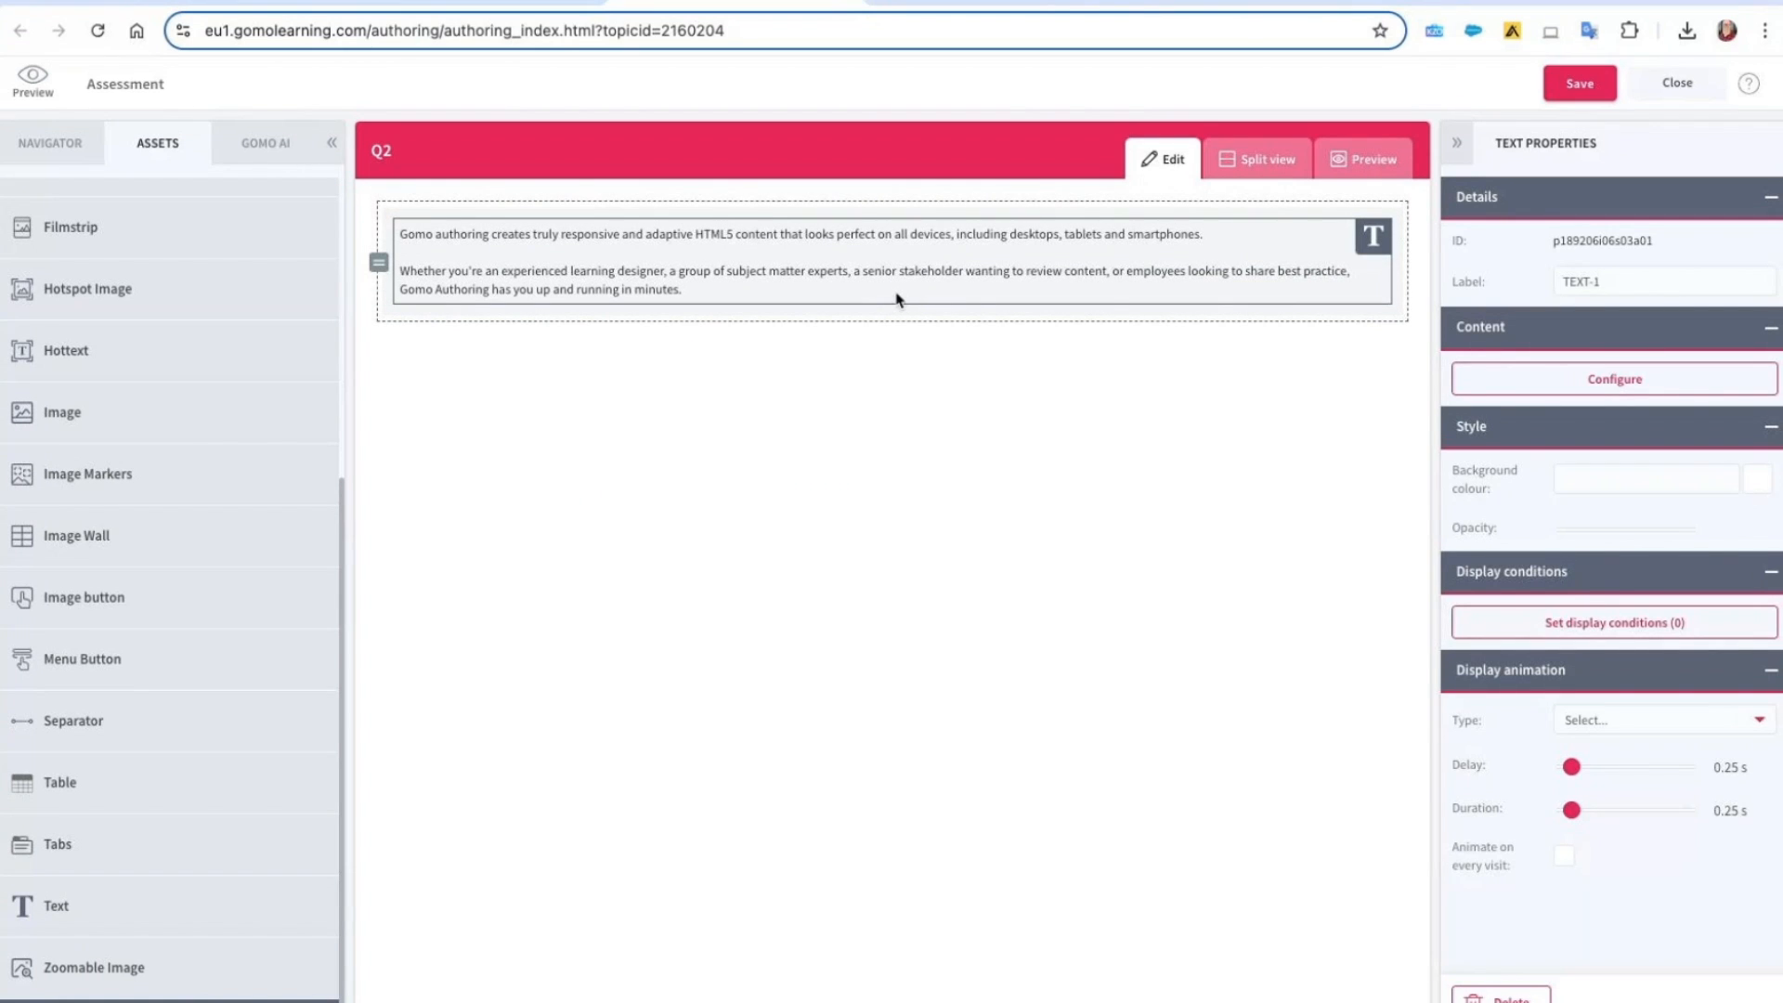
Replace the placeholder text on the Q2 screen with "Which of these are true of Gomo?" and apply it
double_click(897, 299)
drag(740, 589, 608, 425)
text(Which)
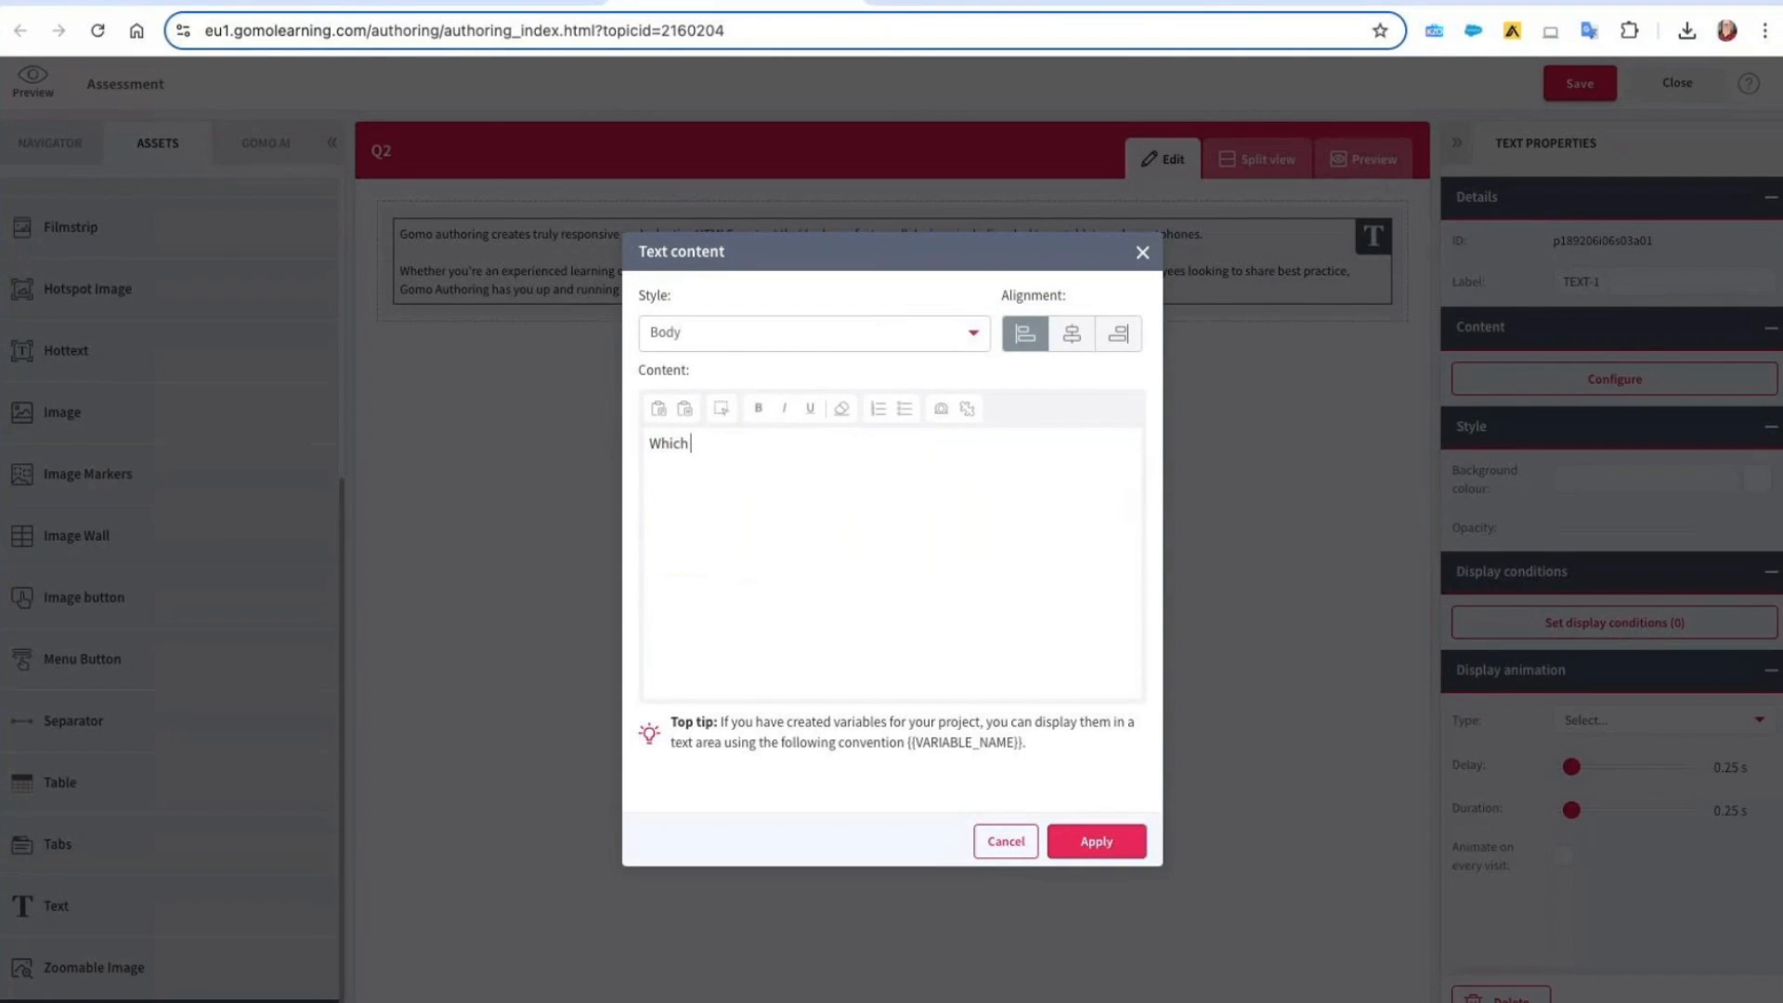
text( of the4se are true of GOmo)
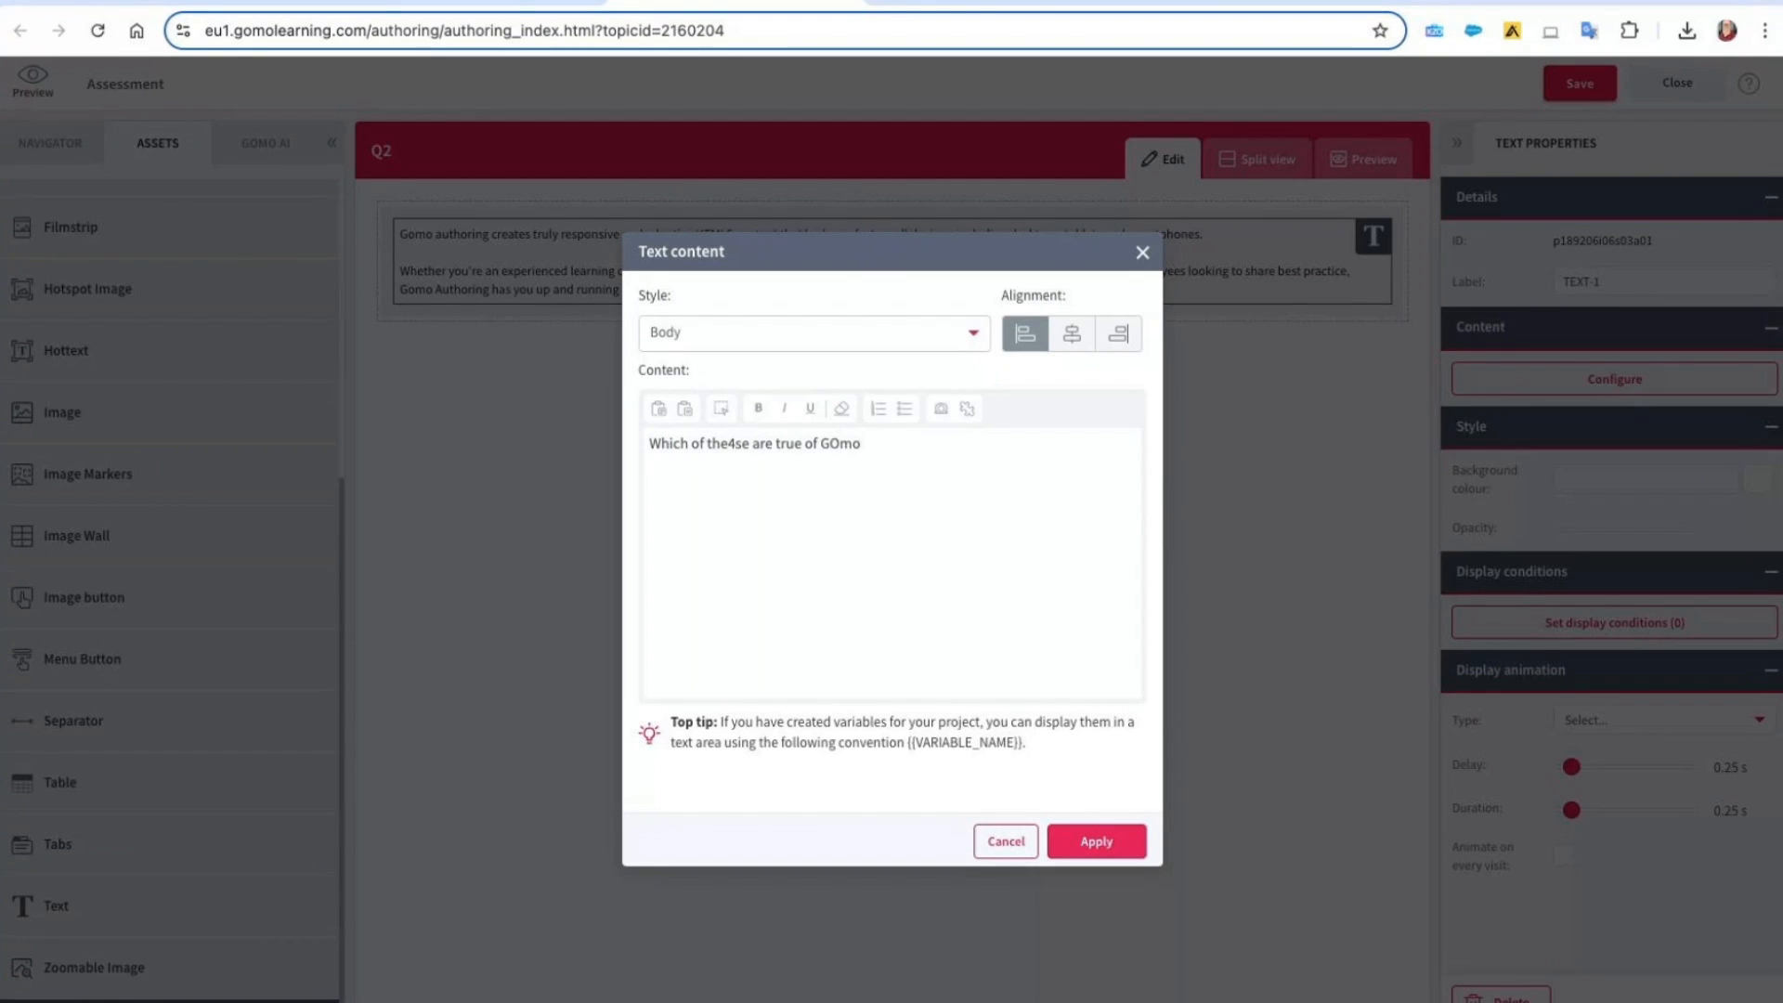
text(m)
key(BackSpace)
key(BackSpace)
text(omo)
key(BackSpace)
click(1097, 841)
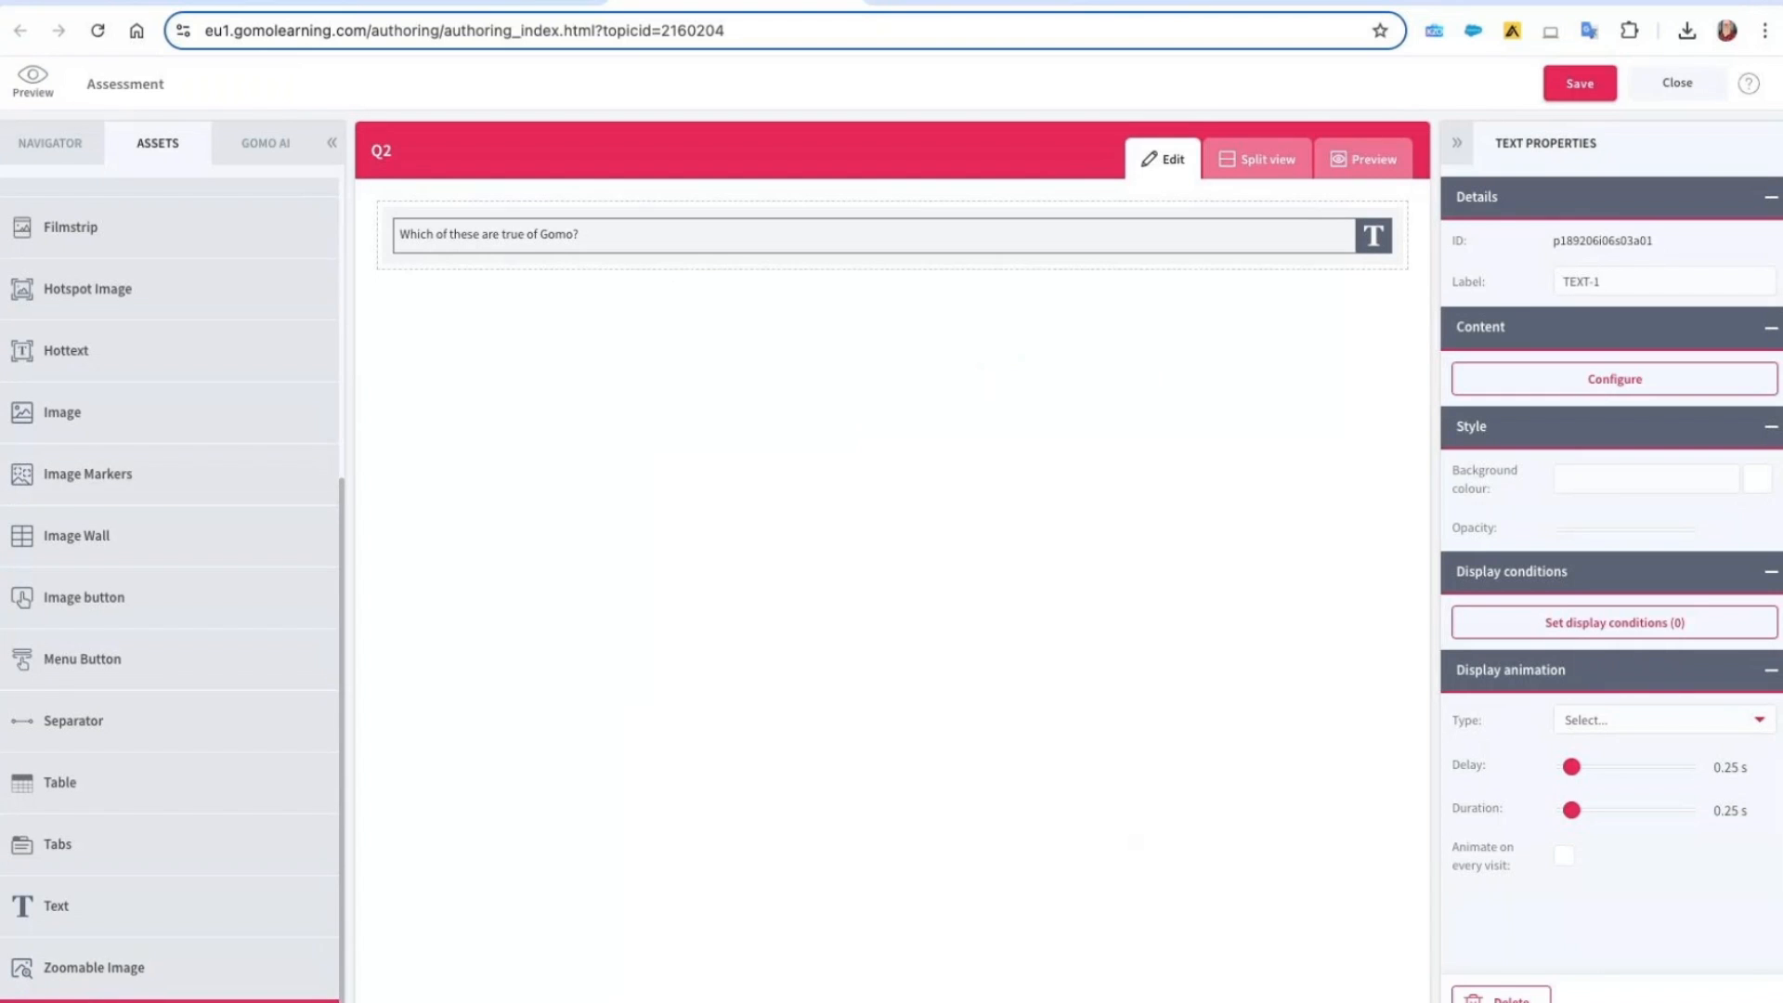
Add a Select from List question below the question text on Q2 and set its number of attempts to 1
click(148, 1001)
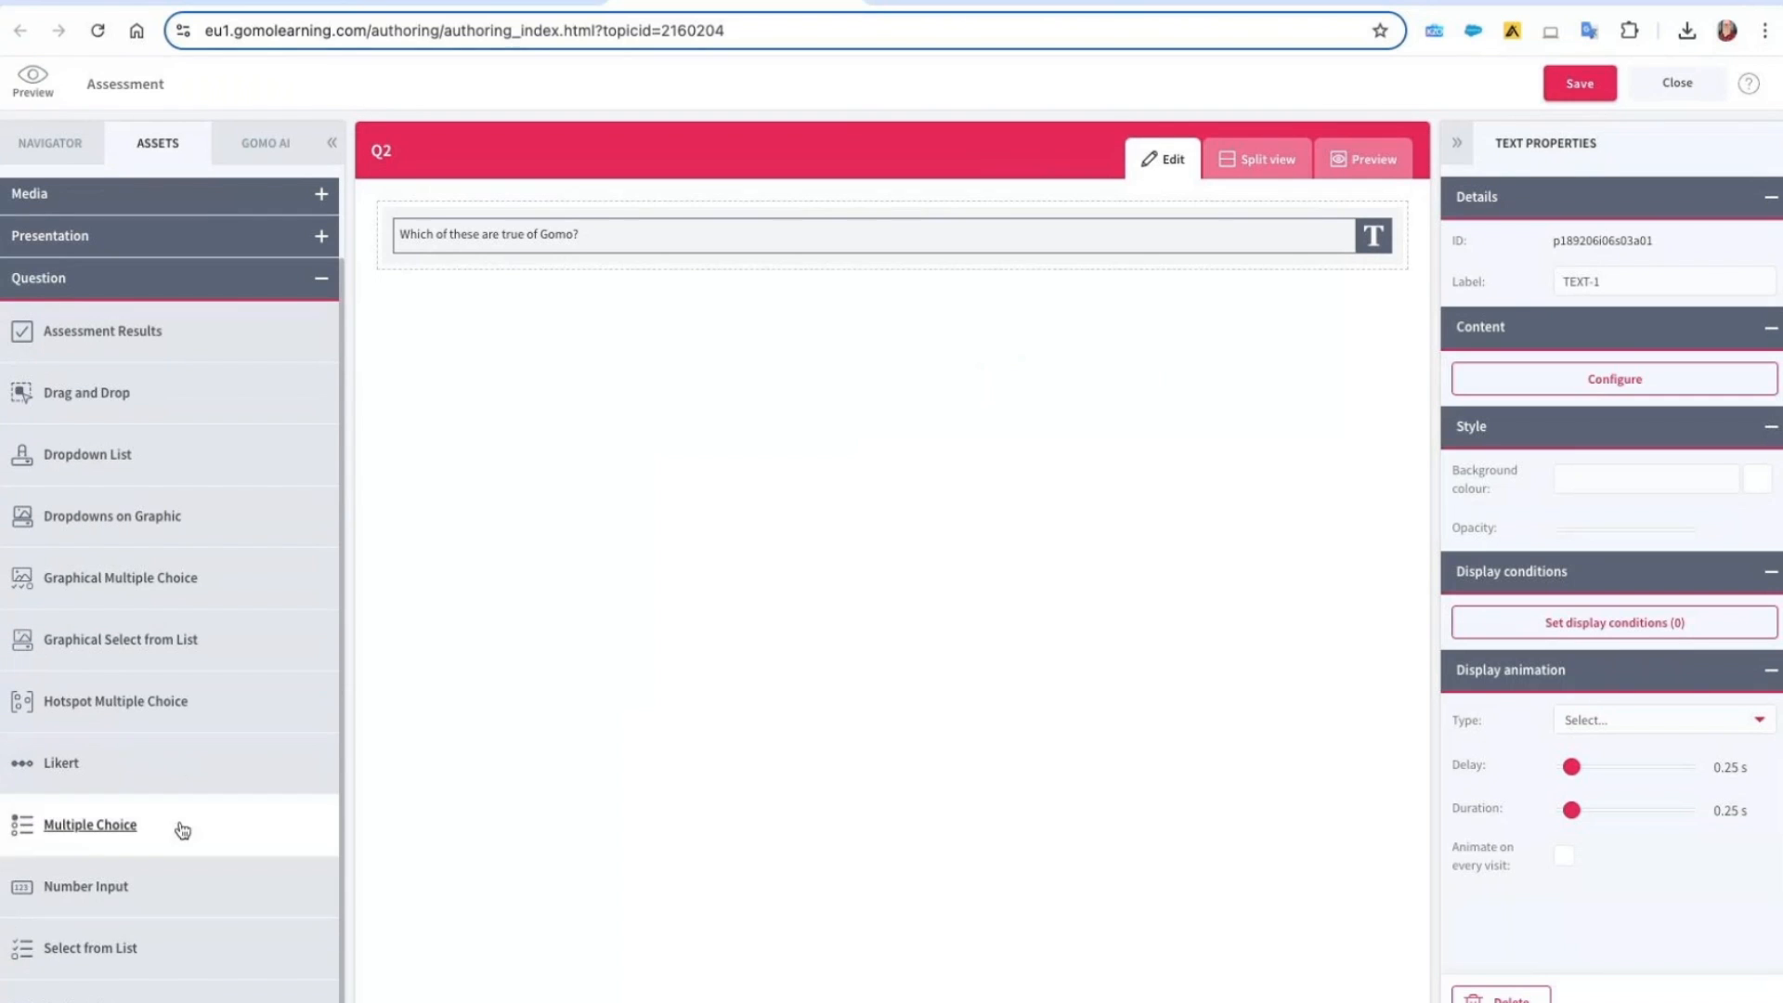
drag(120, 947, 602, 299)
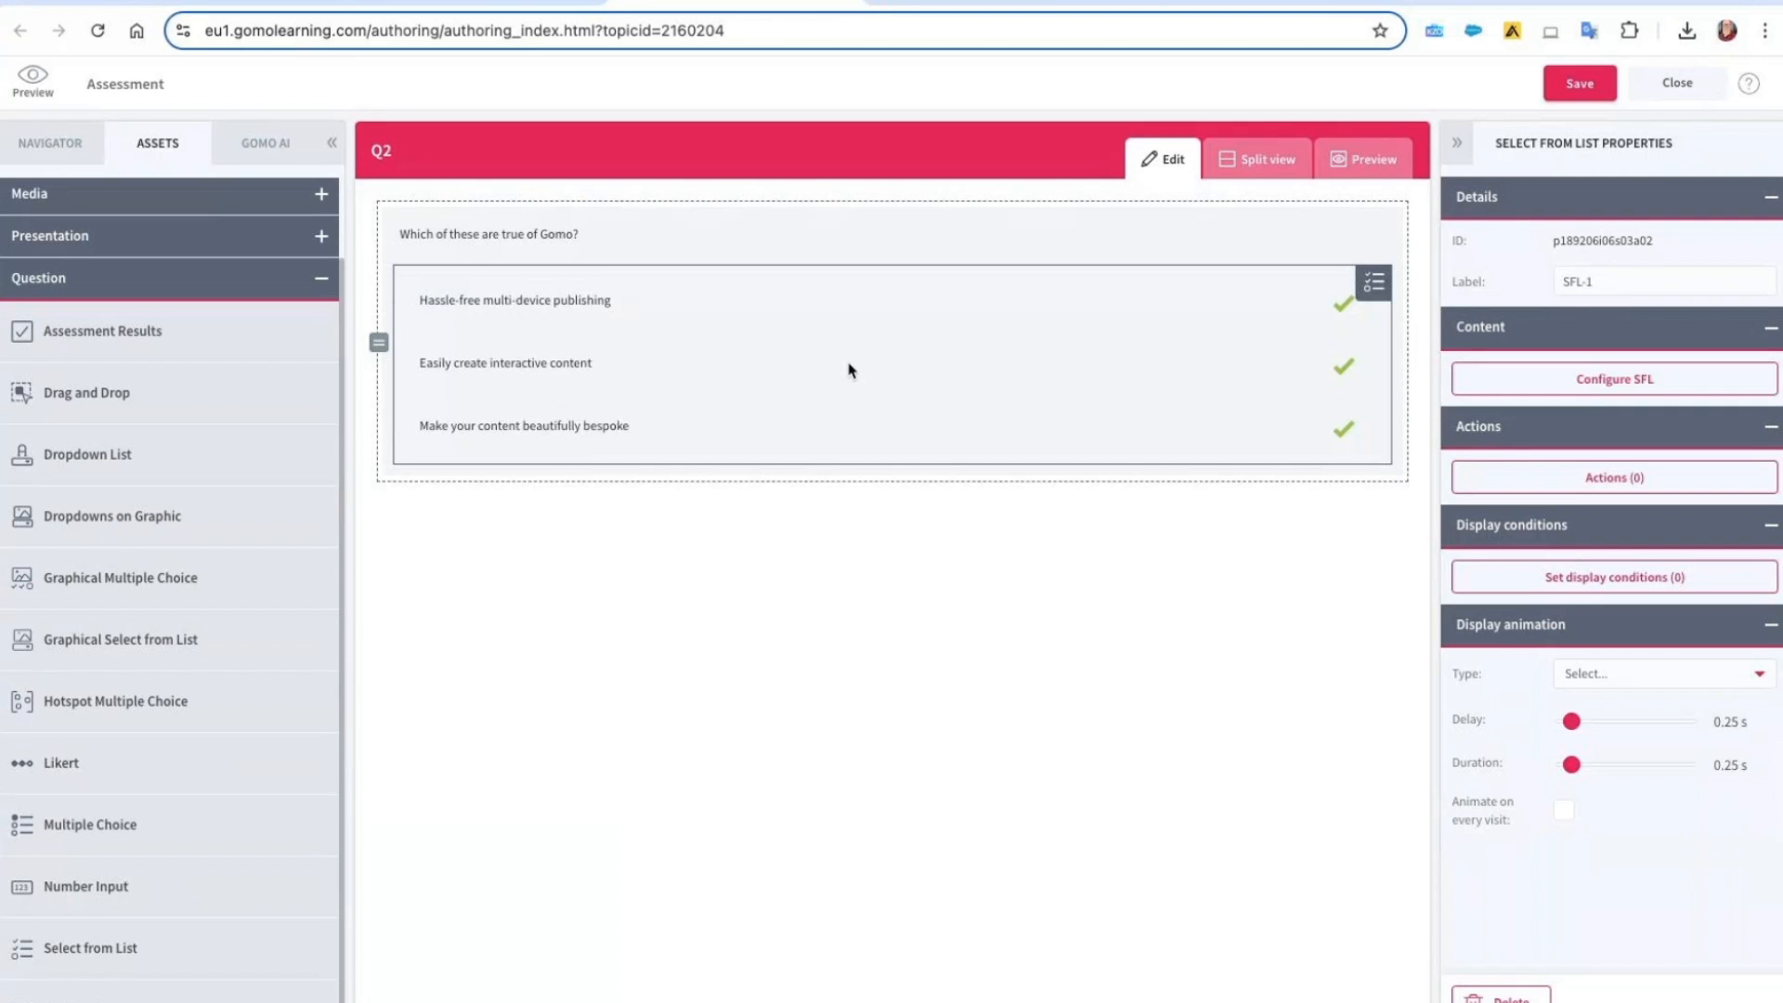
double_click(816, 400)
scroll(1021, 548, down, 5)
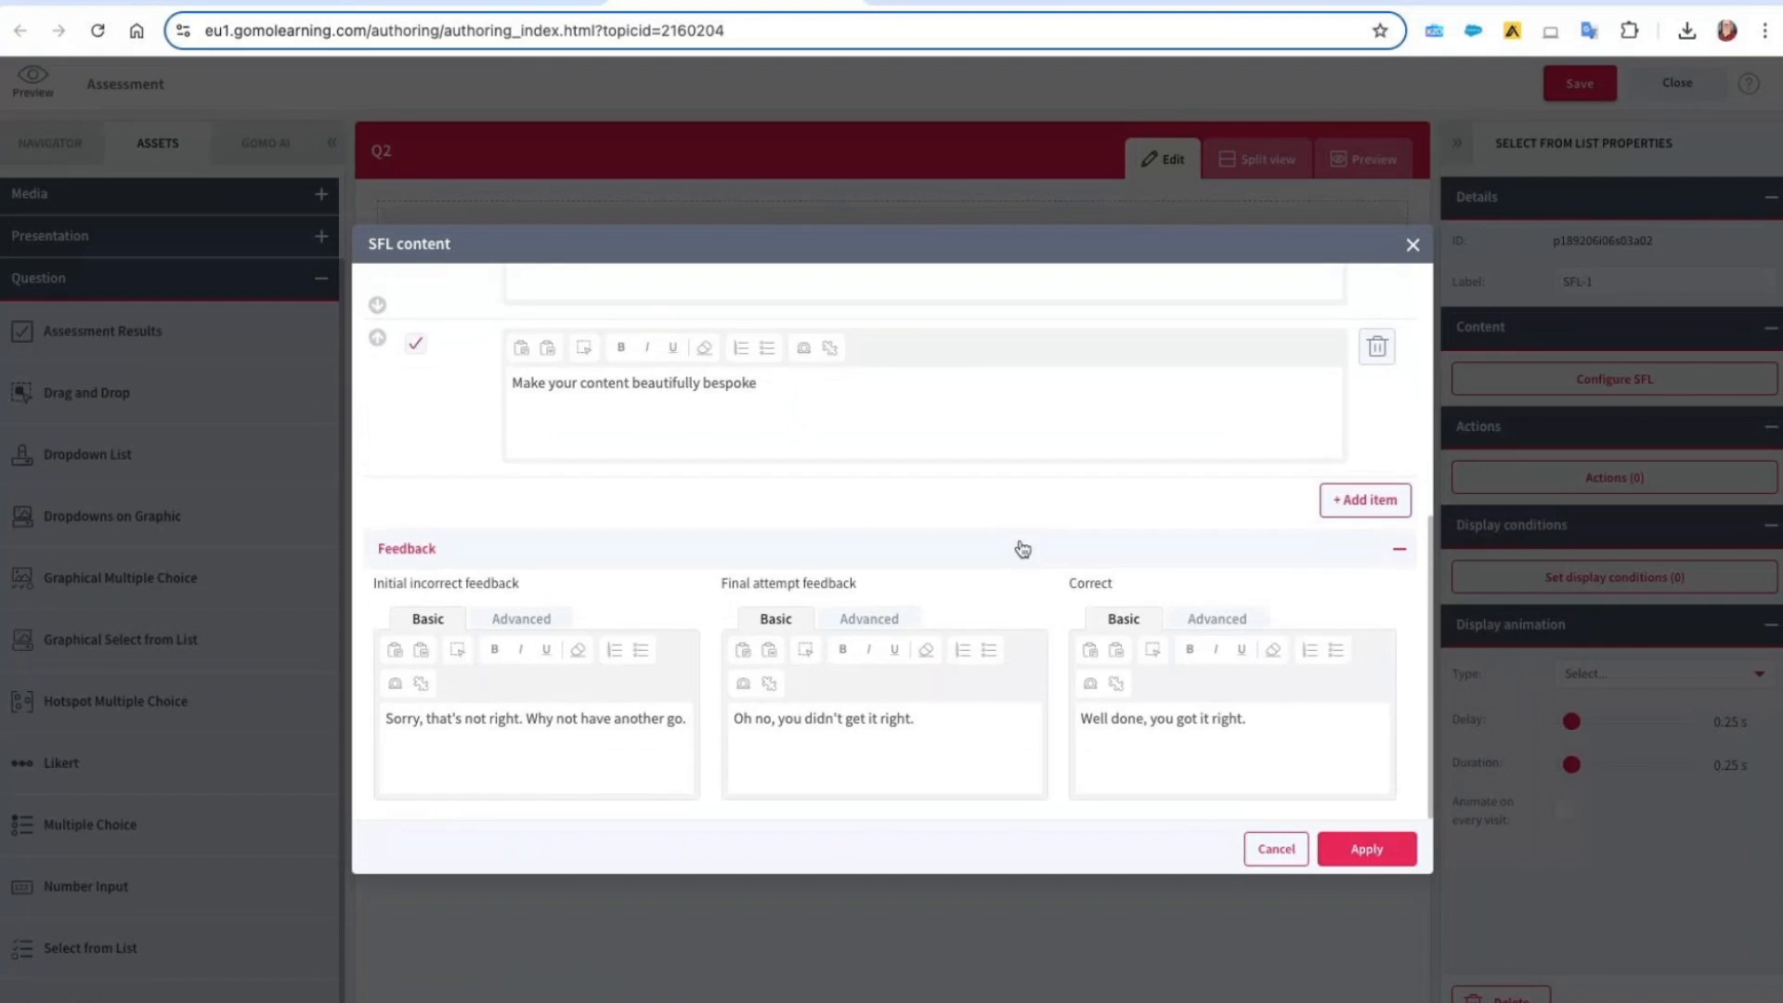
scroll(1022, 548, up, 4)
scroll(1021, 548, up, 1)
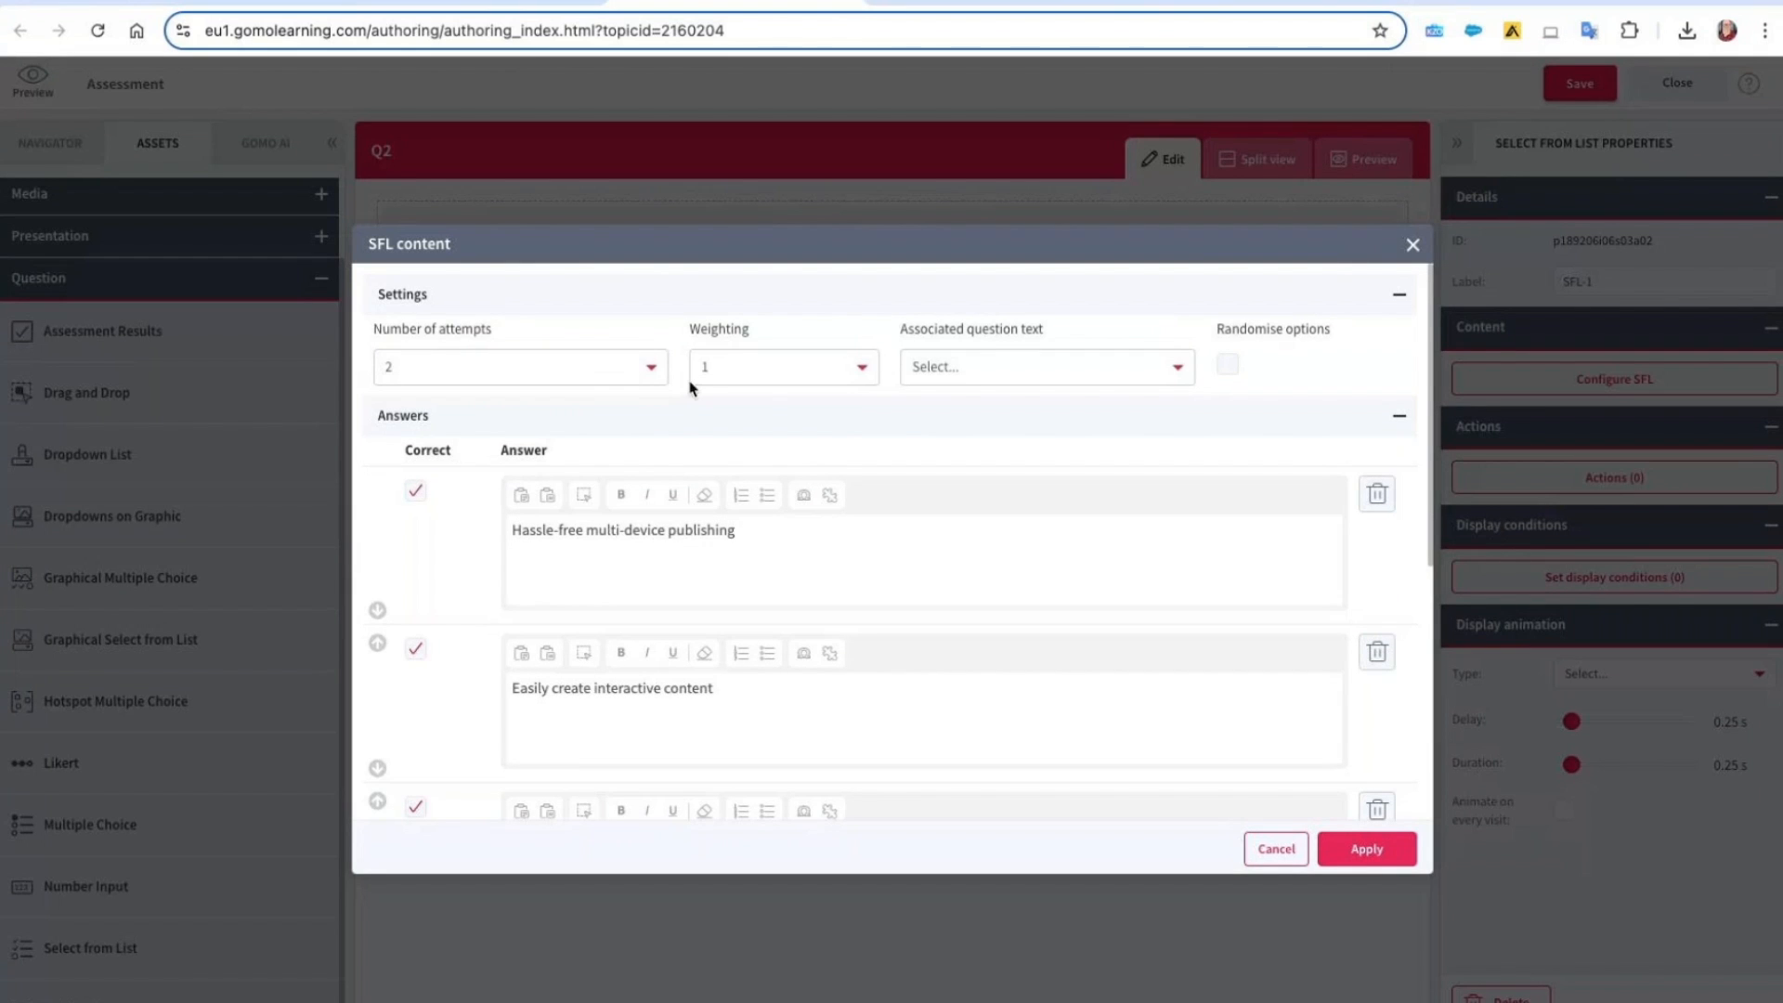
click(653, 369)
click(641, 343)
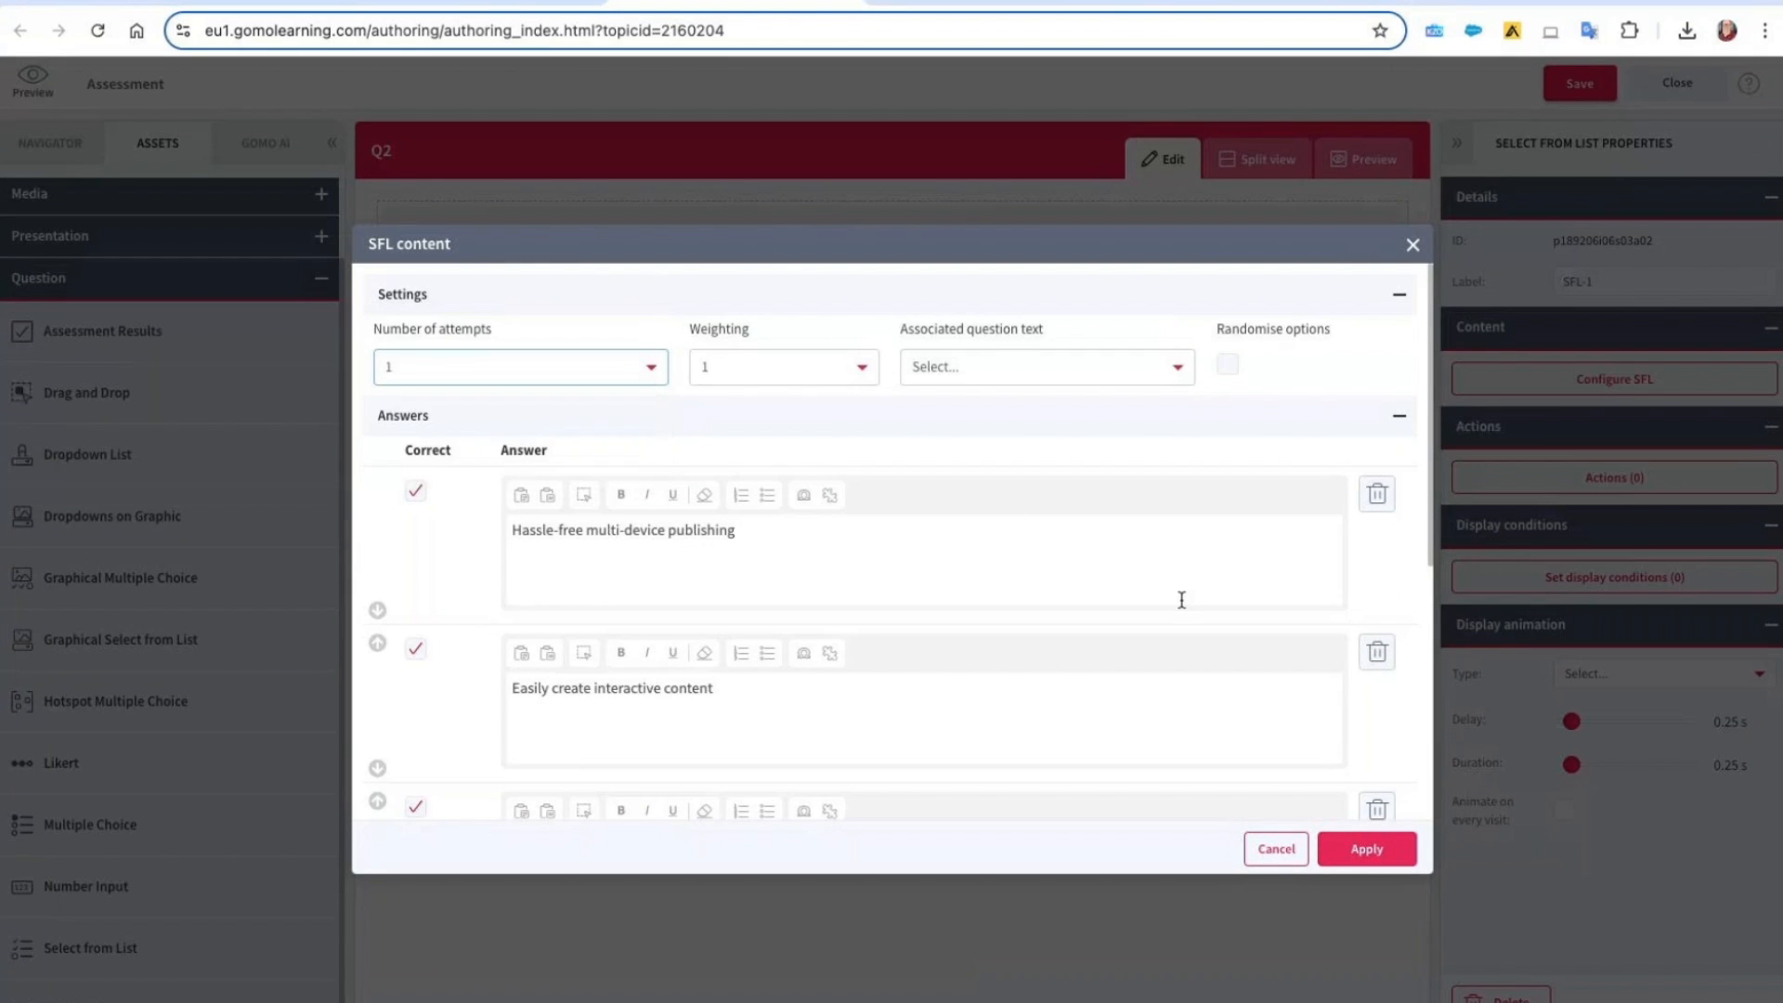
Review the Select from List answers and feedback texts, and apply the question's content settings
scroll(1182, 599, down, 5)
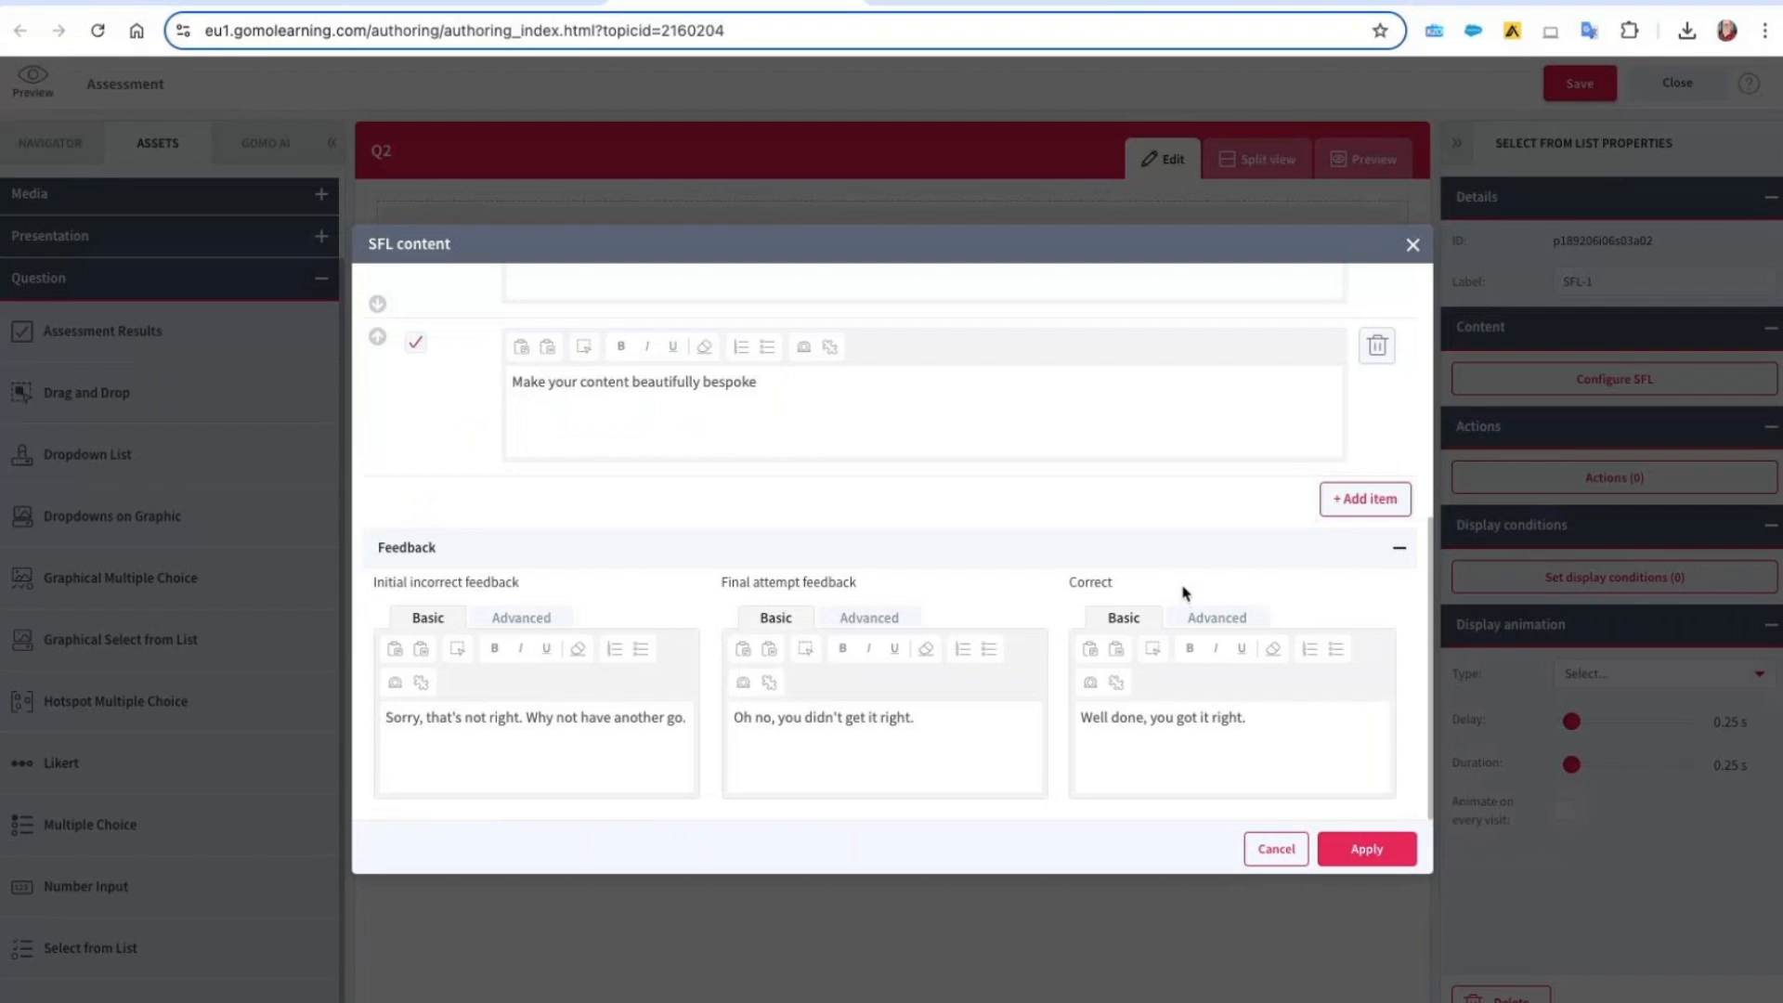
scroll(1142, 577, up, 5)
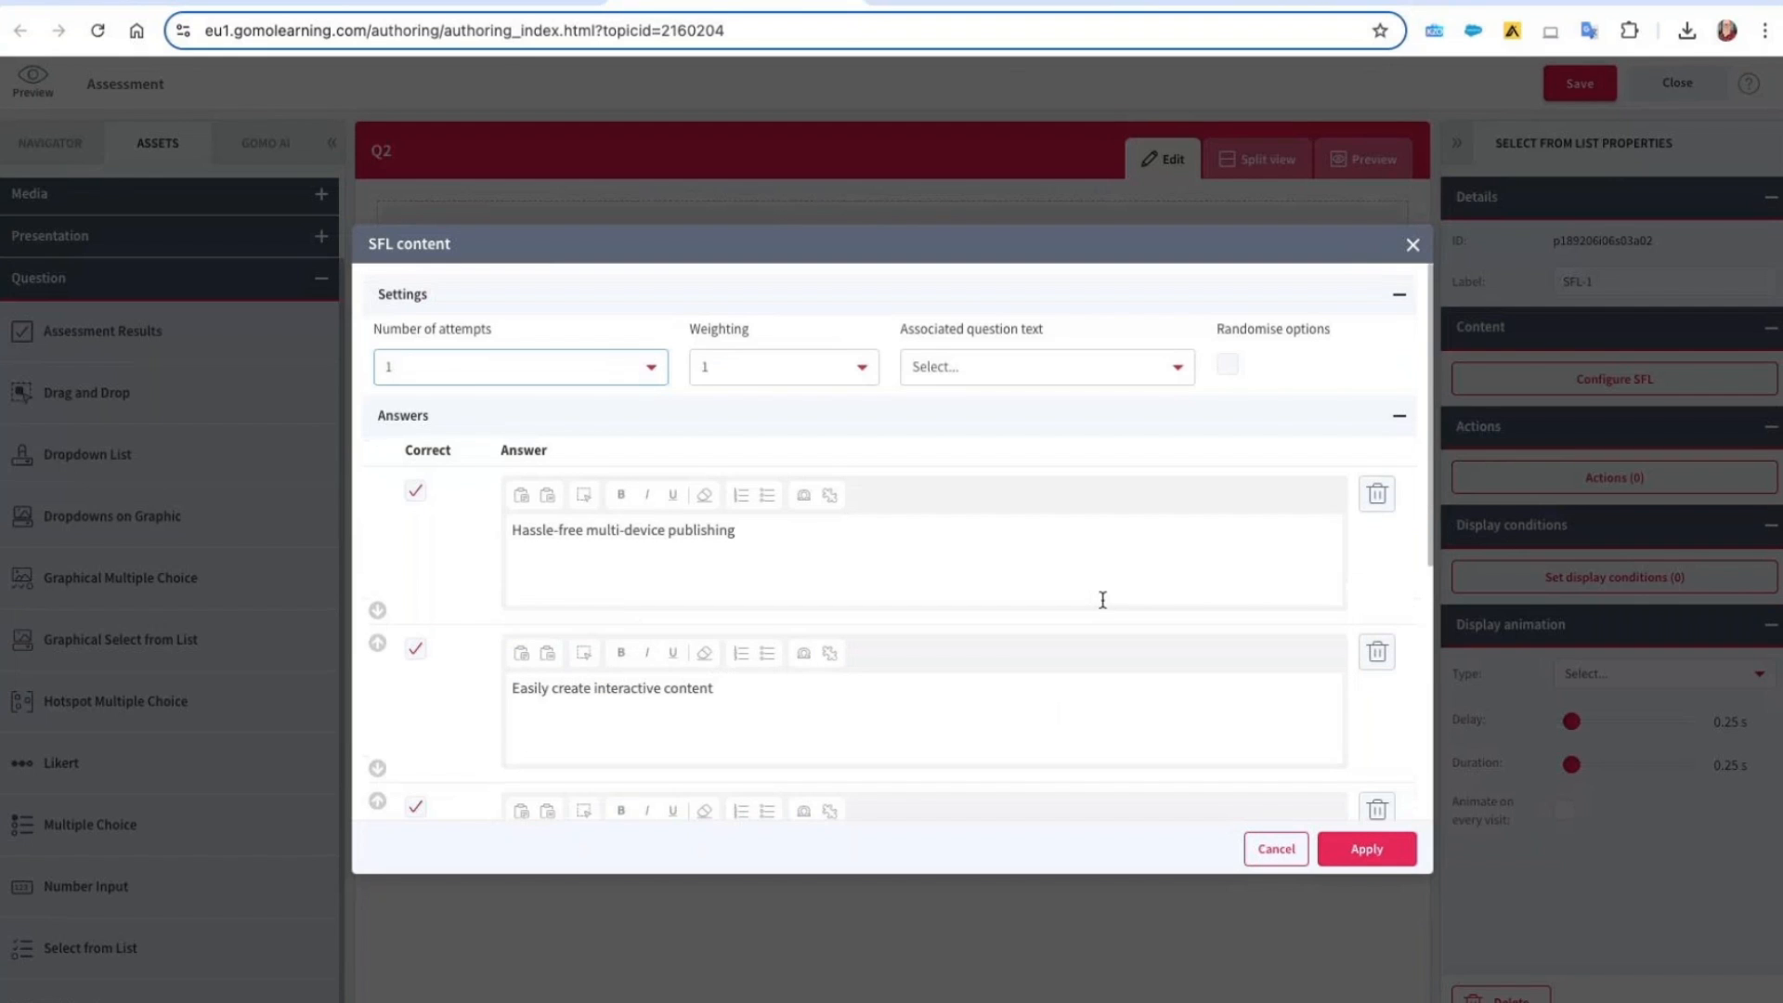
scroll(1316, 697, down, 1)
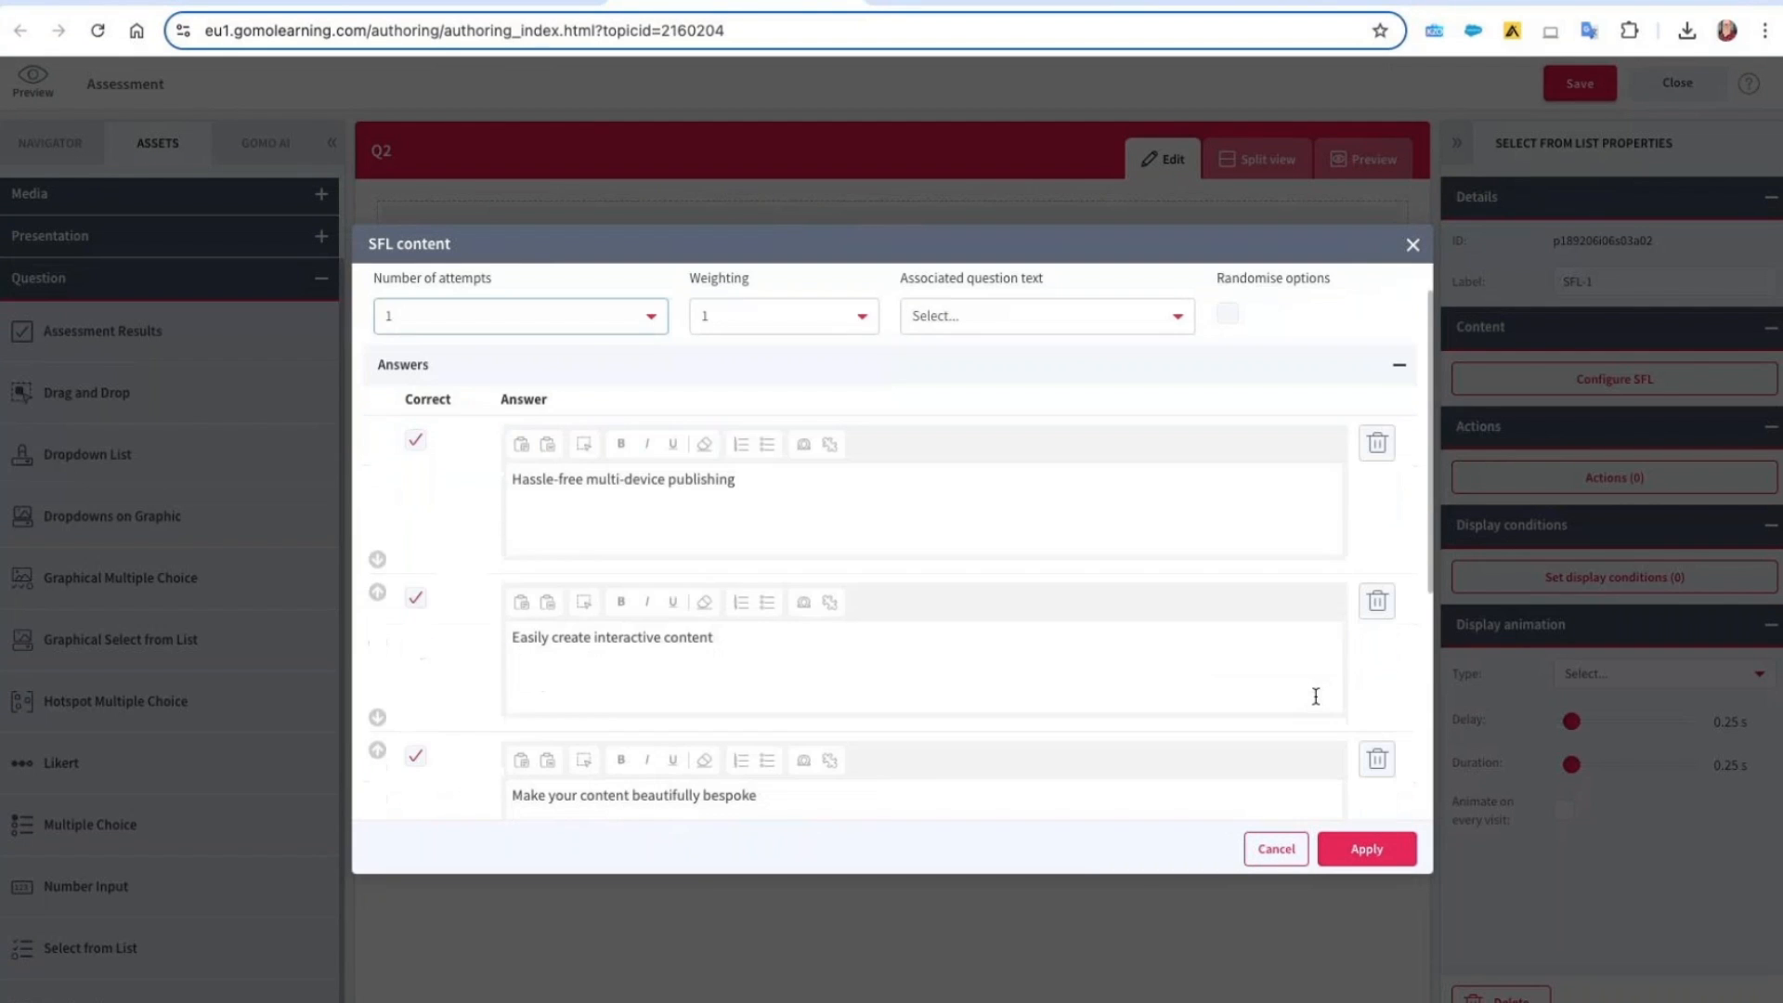
scroll(1316, 697, down, 4)
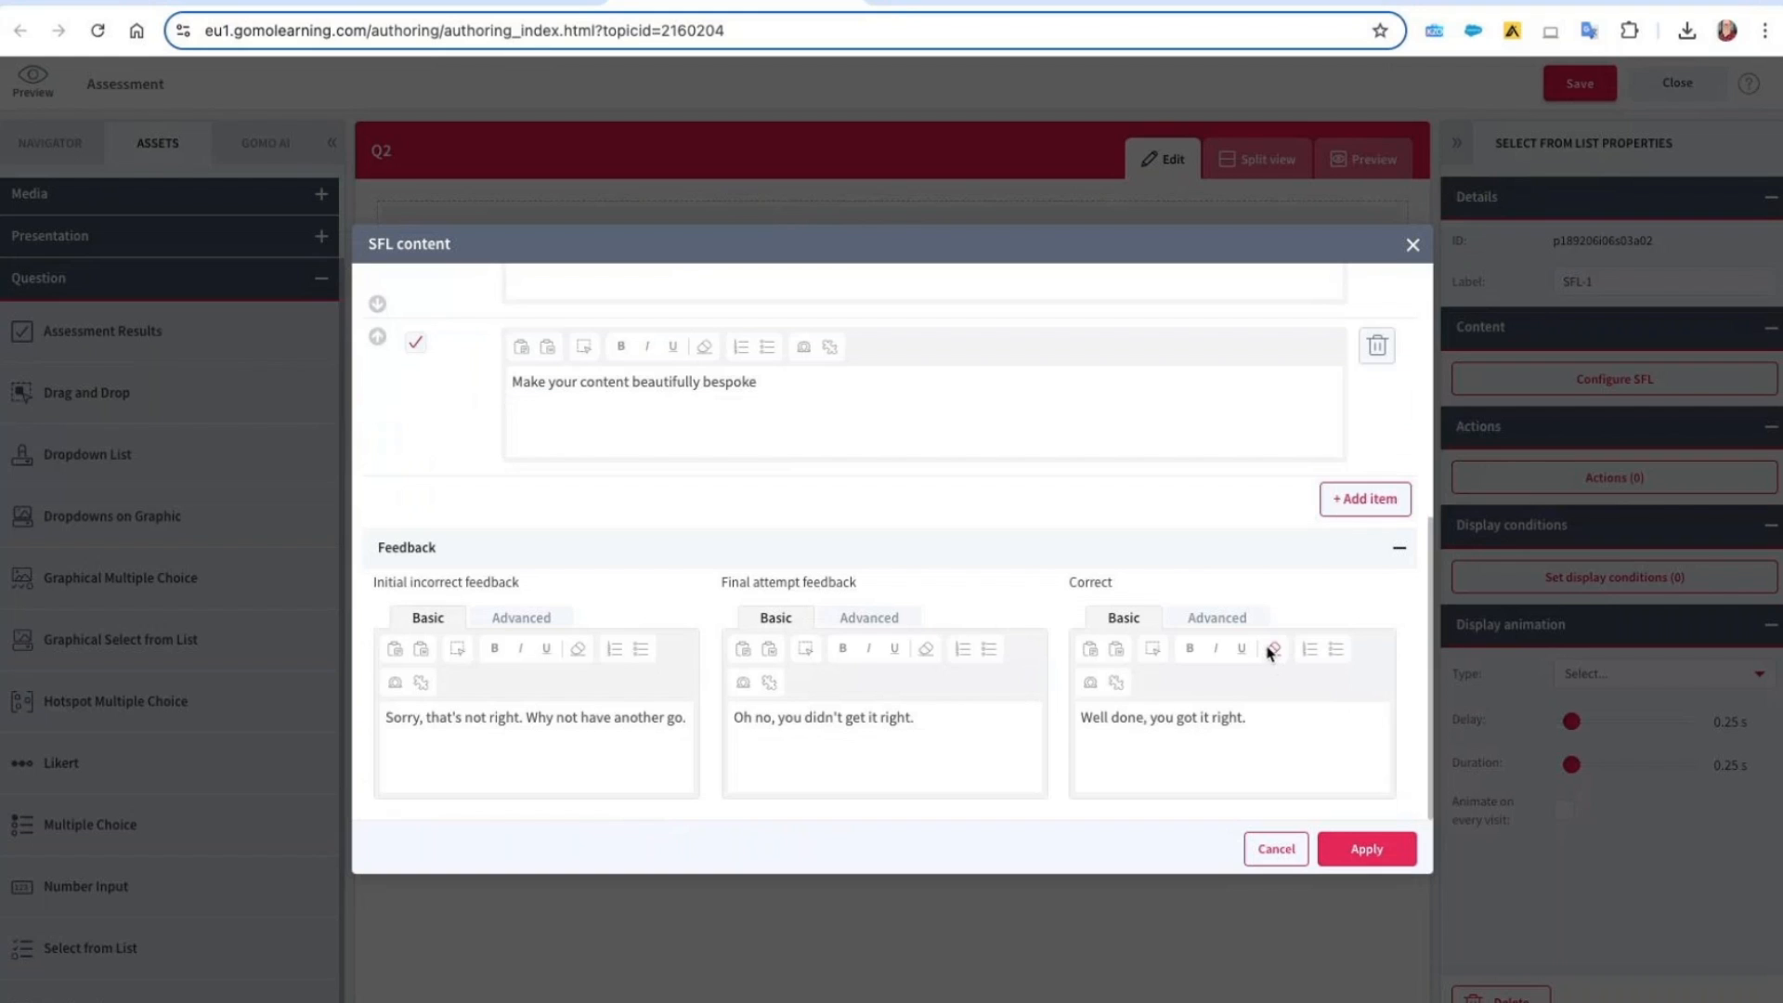
click(1368, 857)
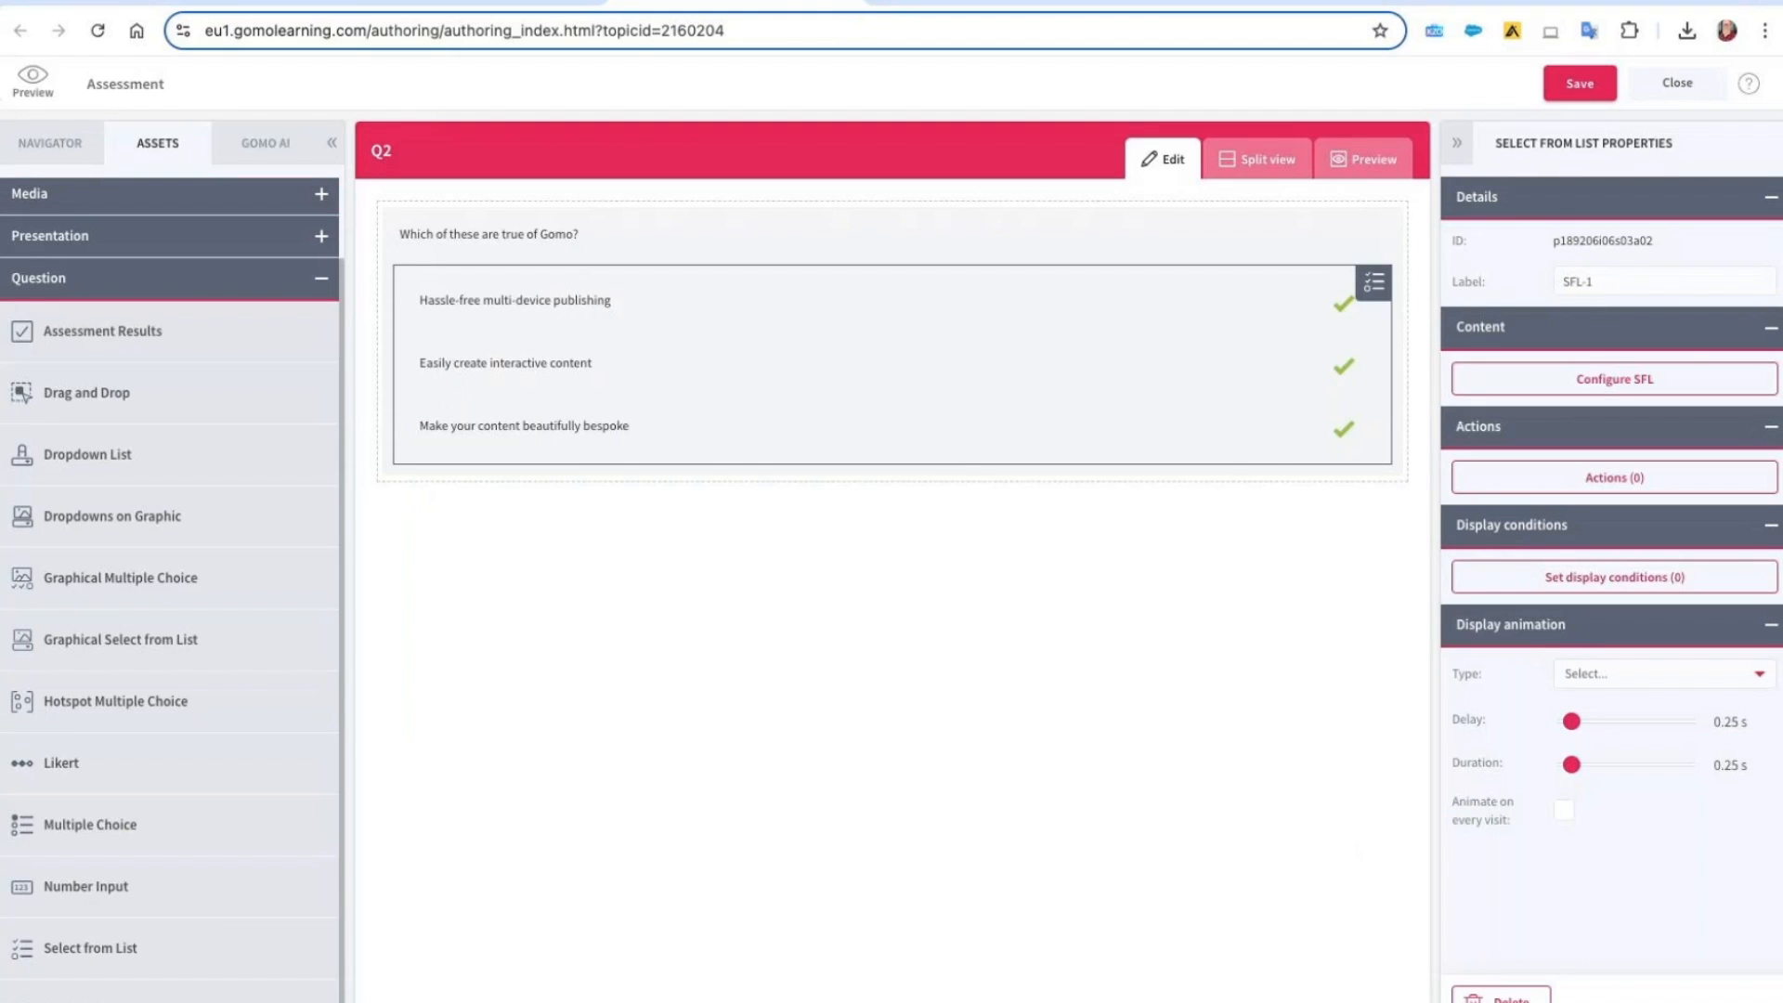
Add a new screen after Q2 and open it
click(43, 145)
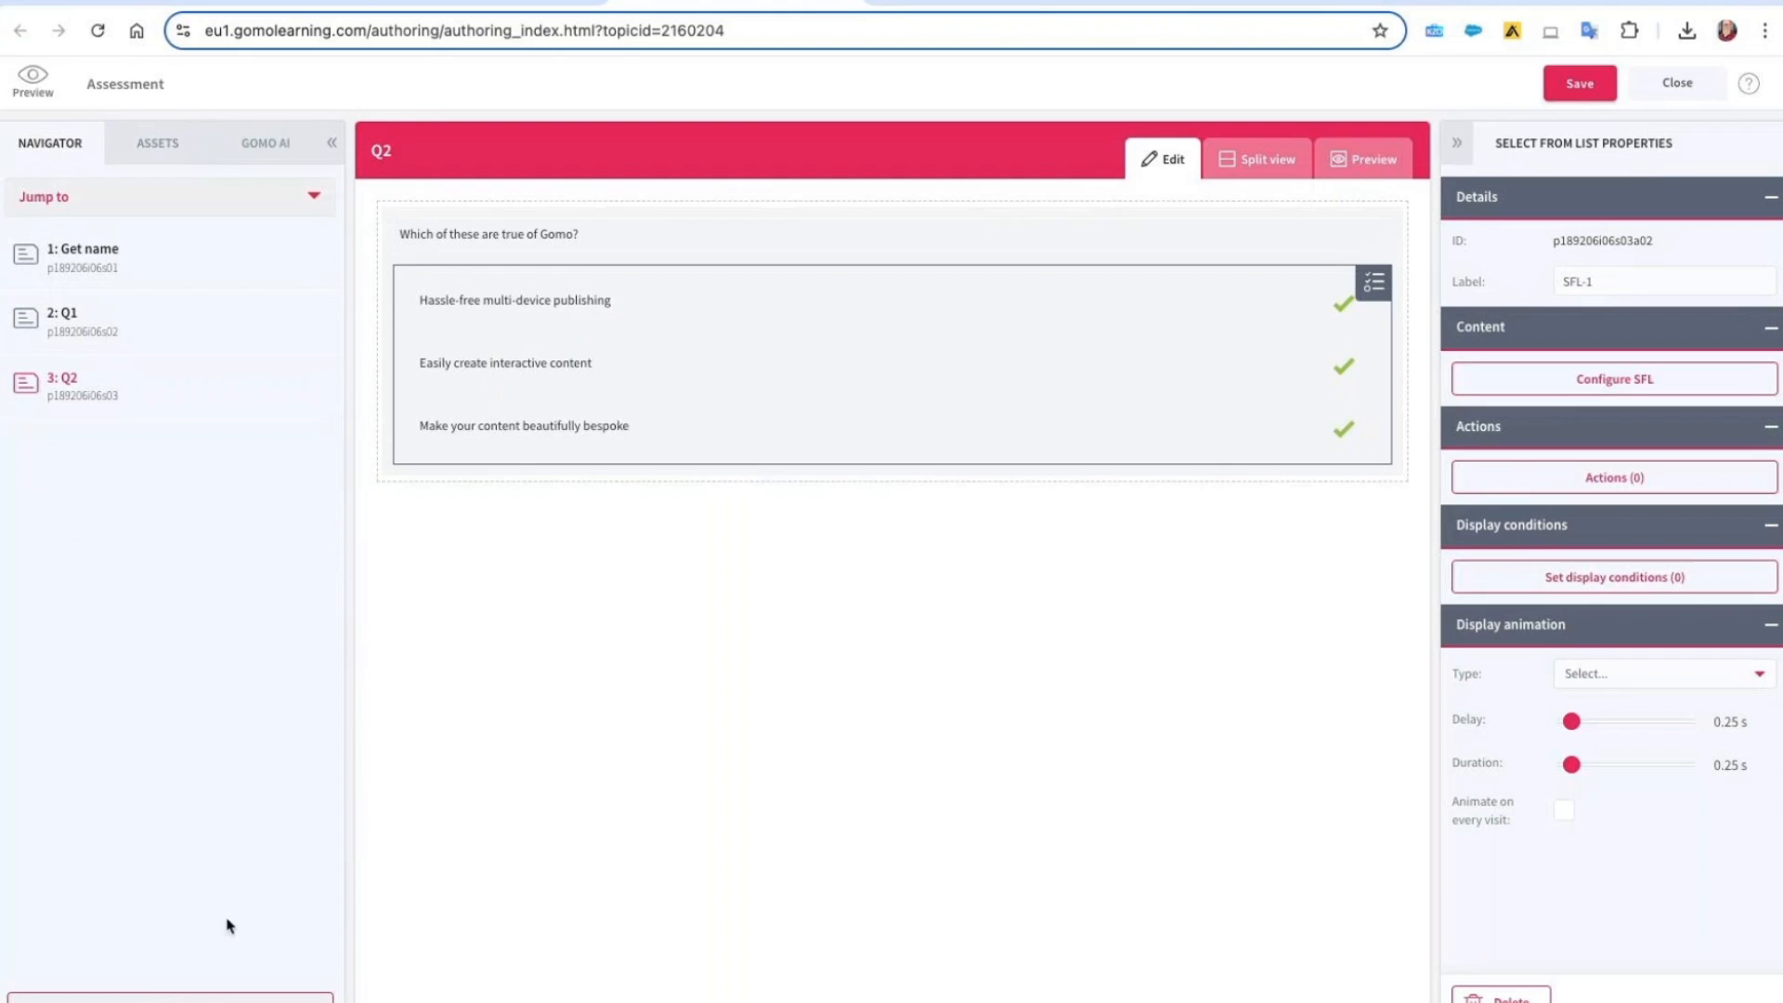
click(179, 998)
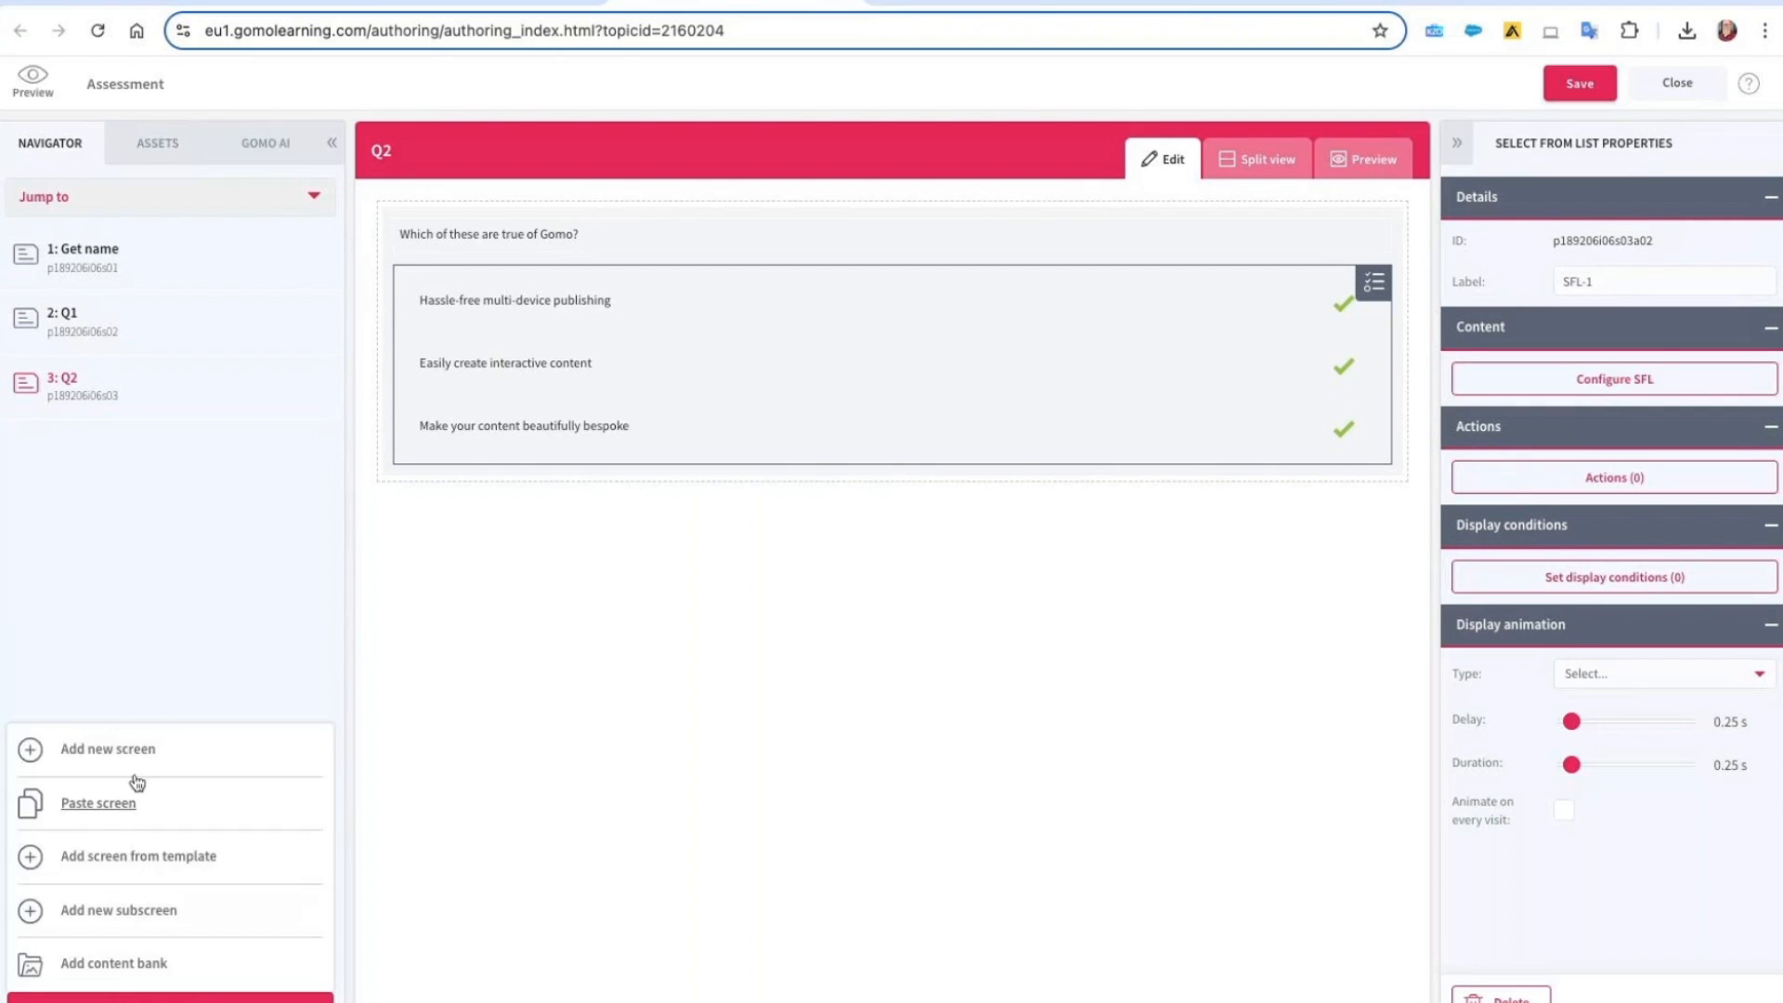
click(117, 749)
click(298, 454)
Change the title of Screen 4 to "Results"
click(1646, 281)
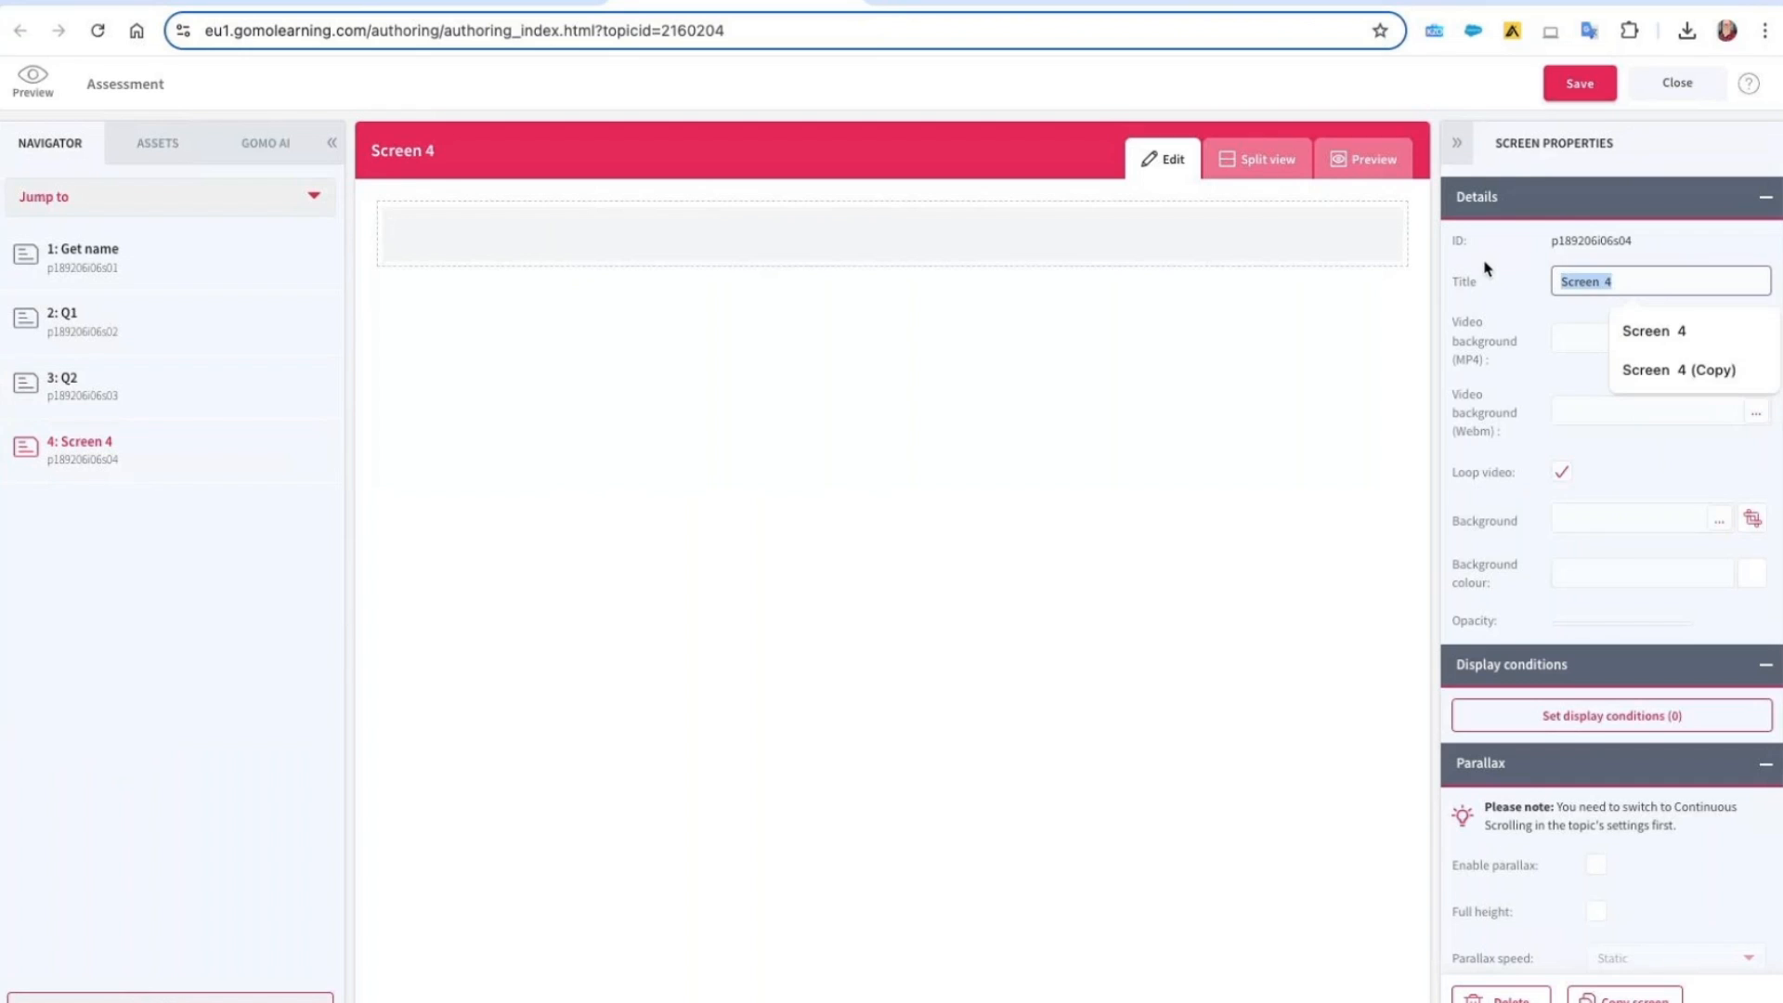
text(Results)
click(1579, 282)
text(s)
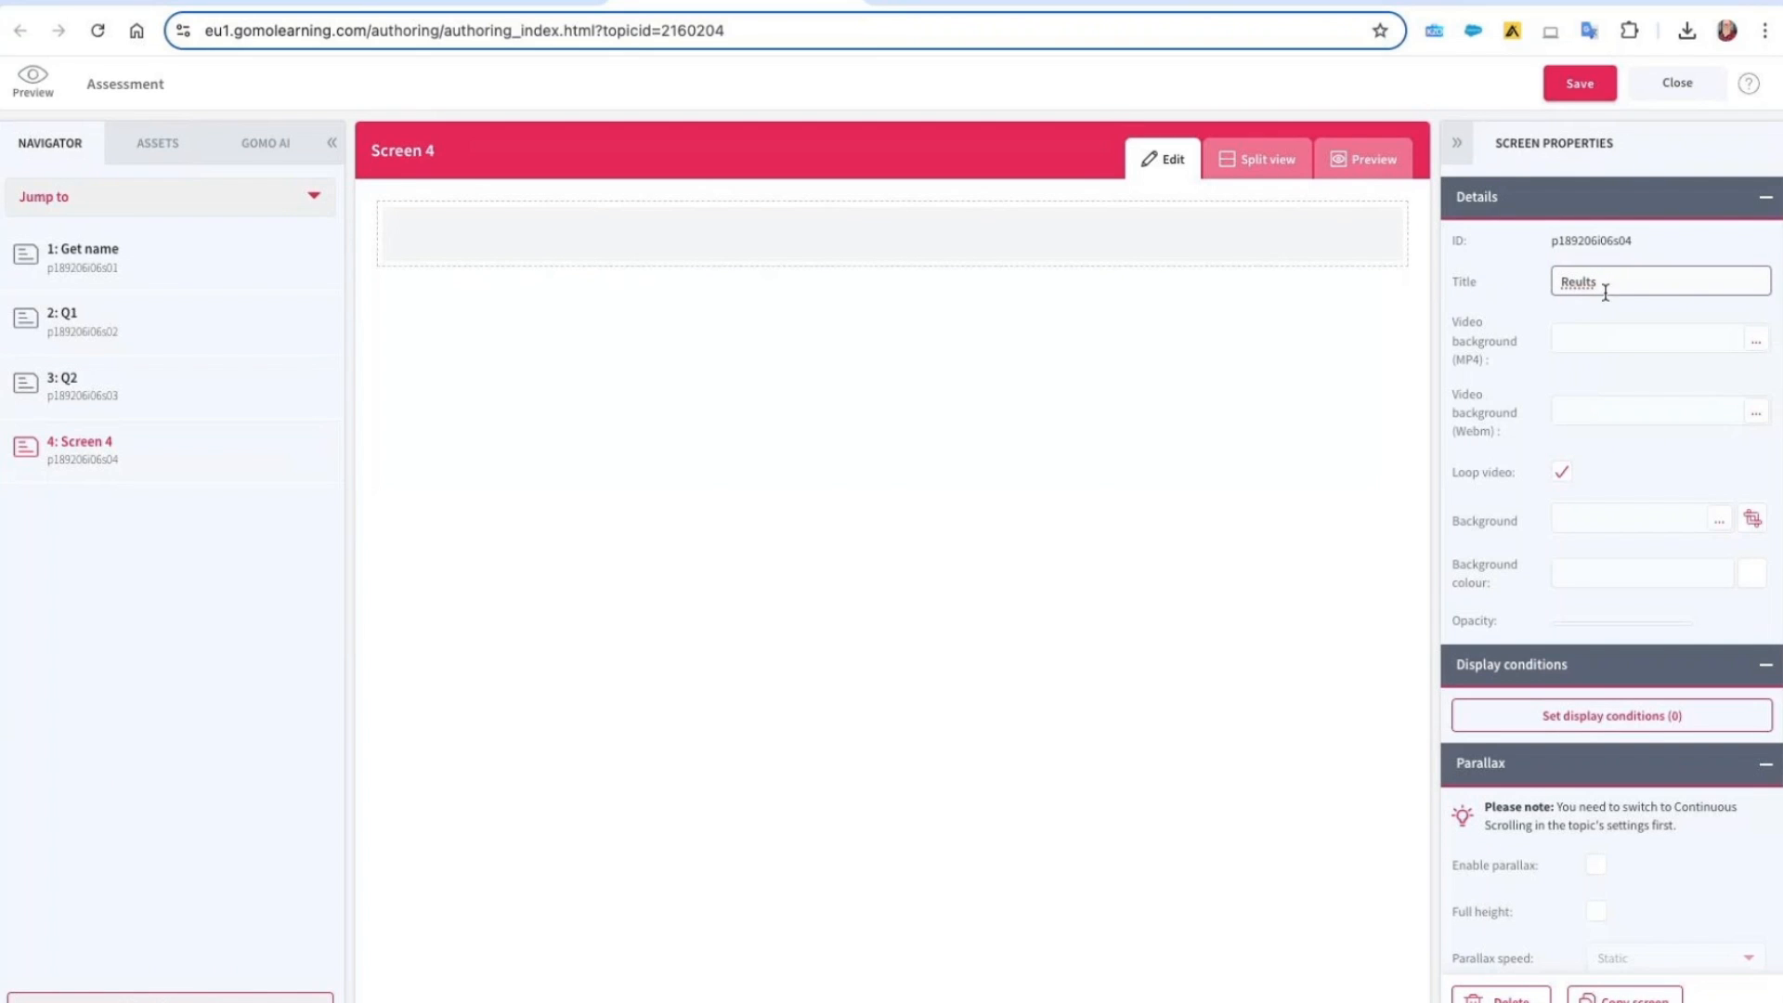
click(1200, 558)
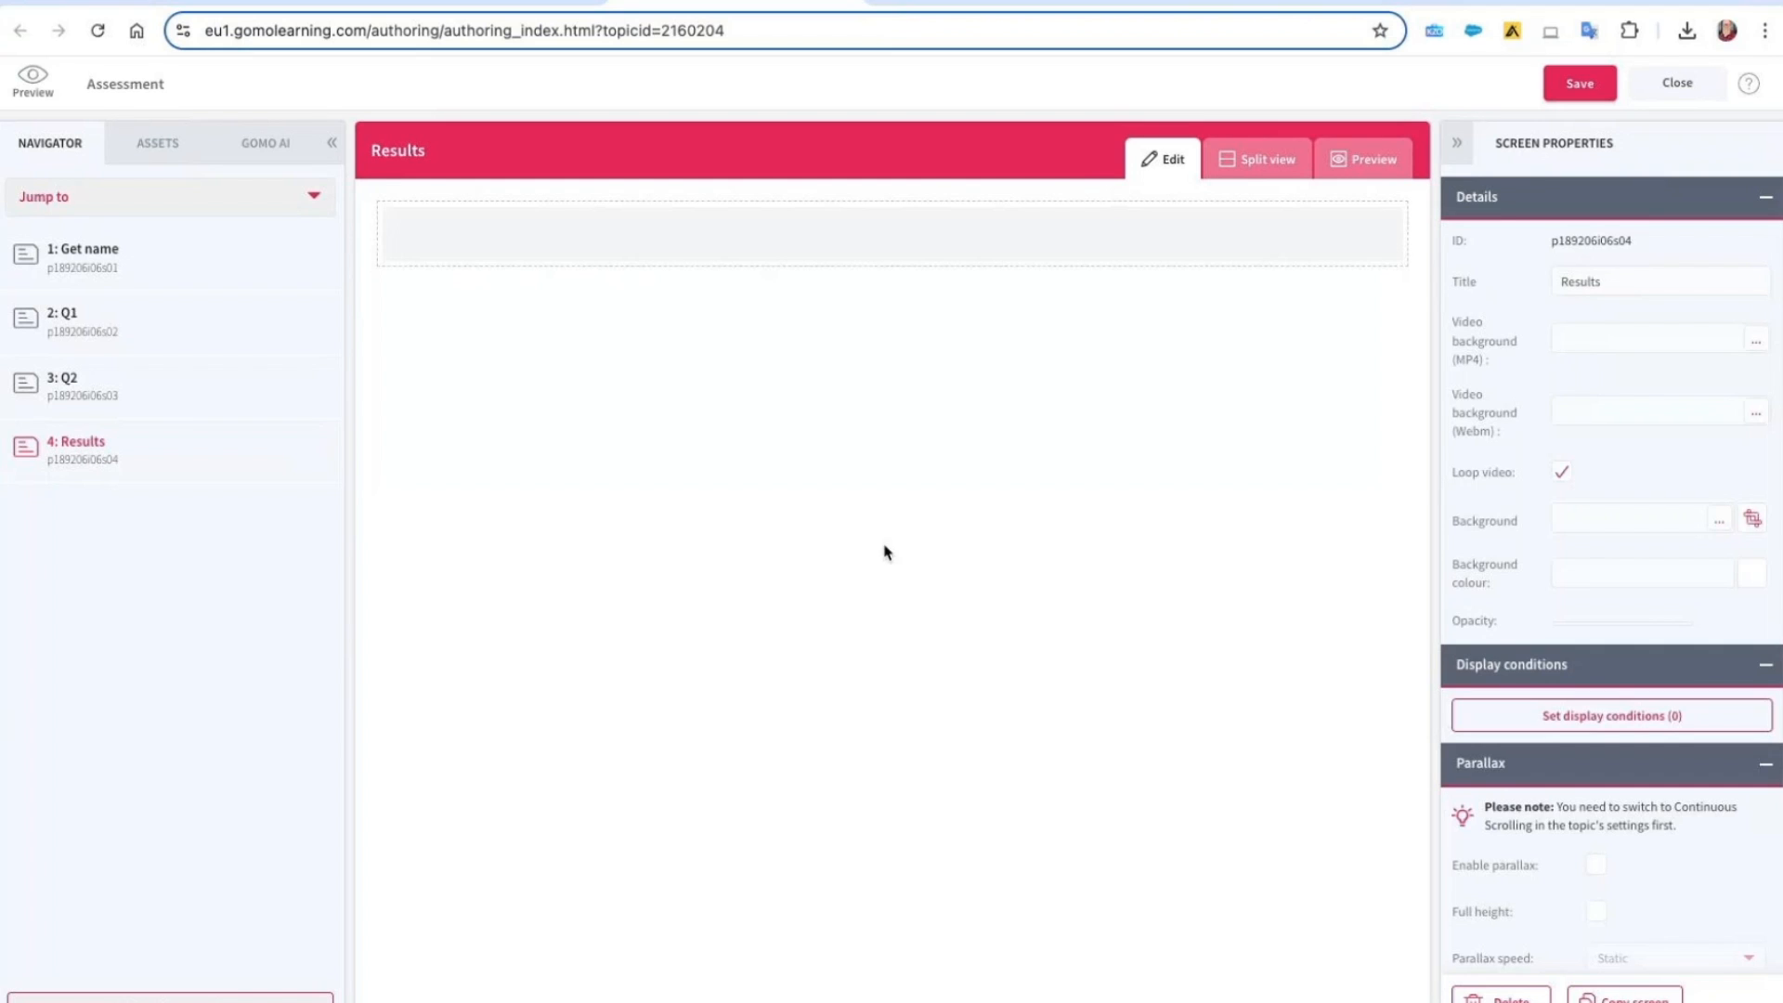
Add an Assessment Results asset to the empty Results screen
click(174, 147)
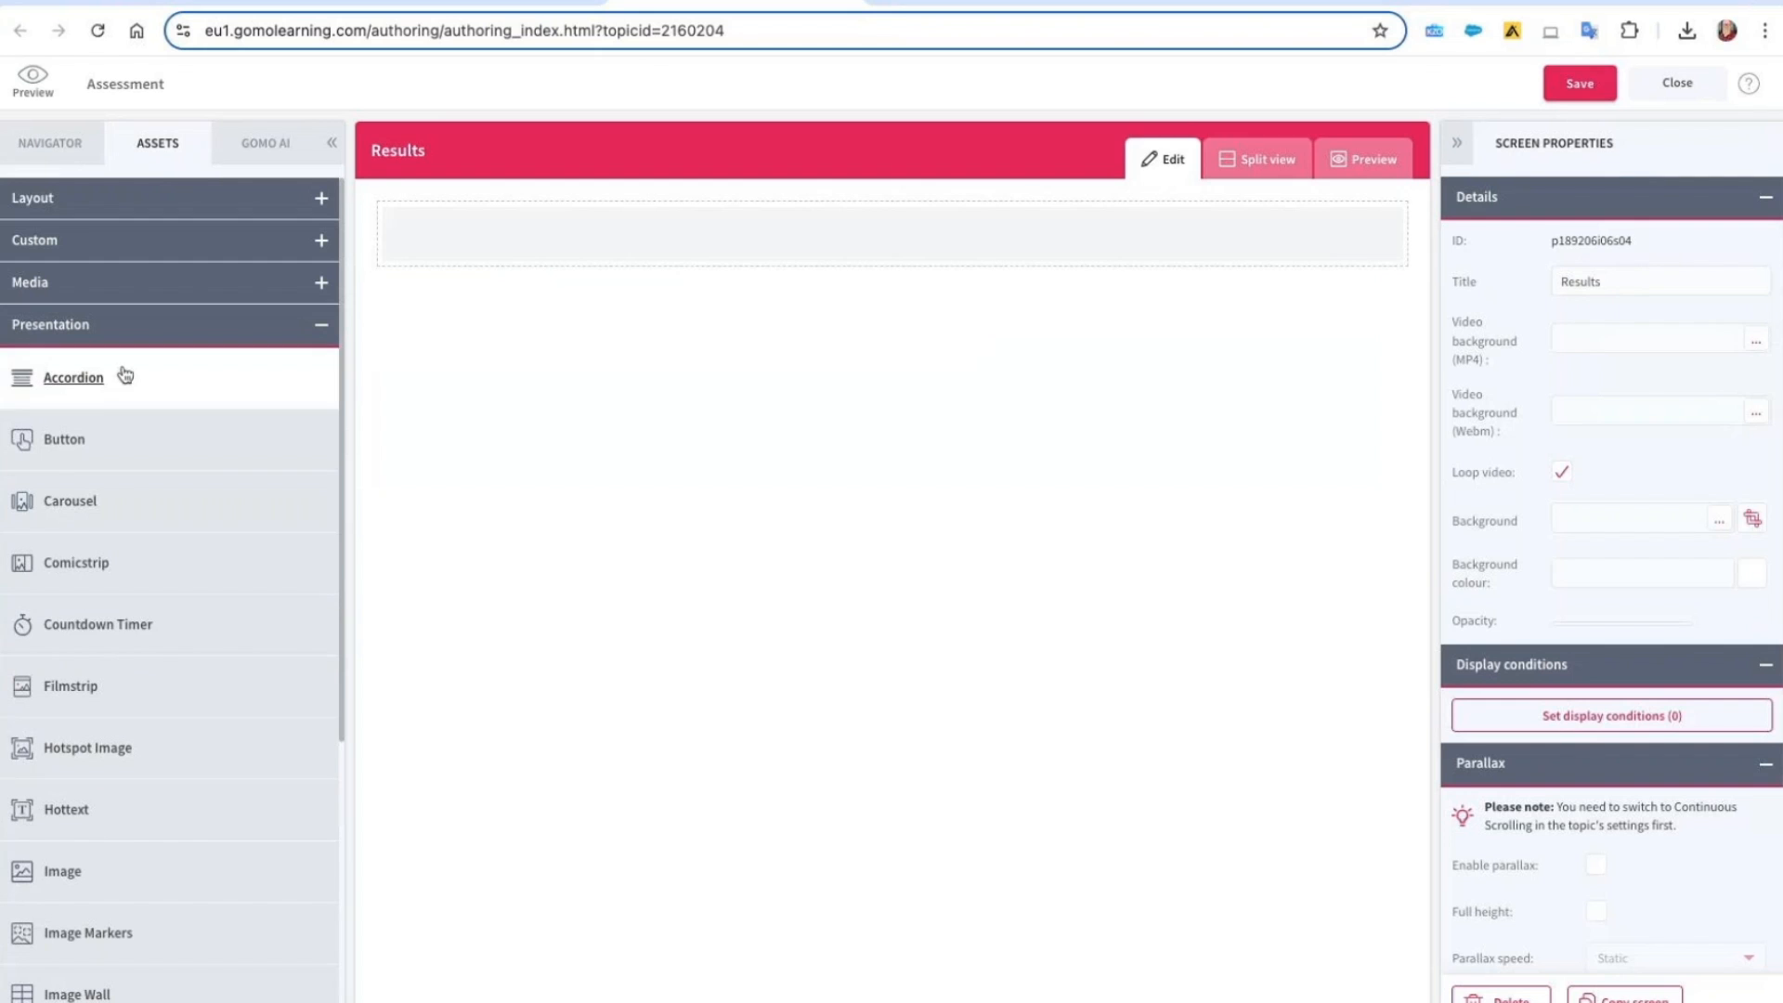
click(111, 335)
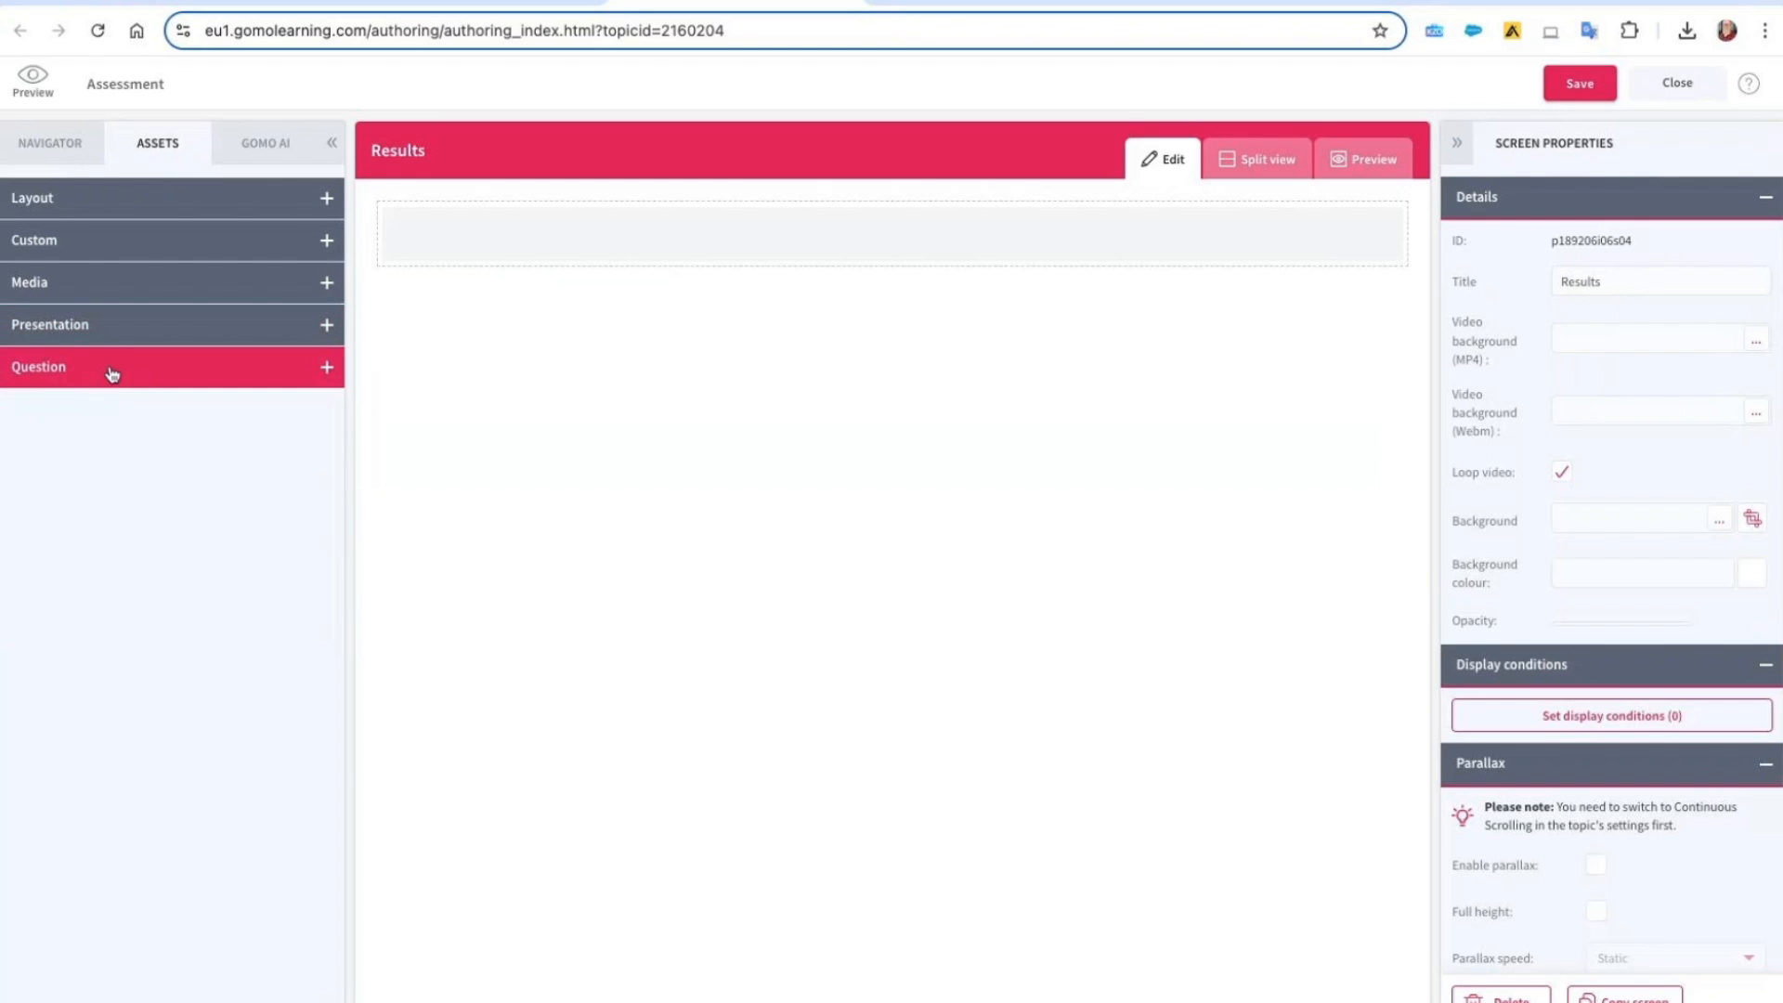
click(111, 372)
drag(119, 432, 665, 266)
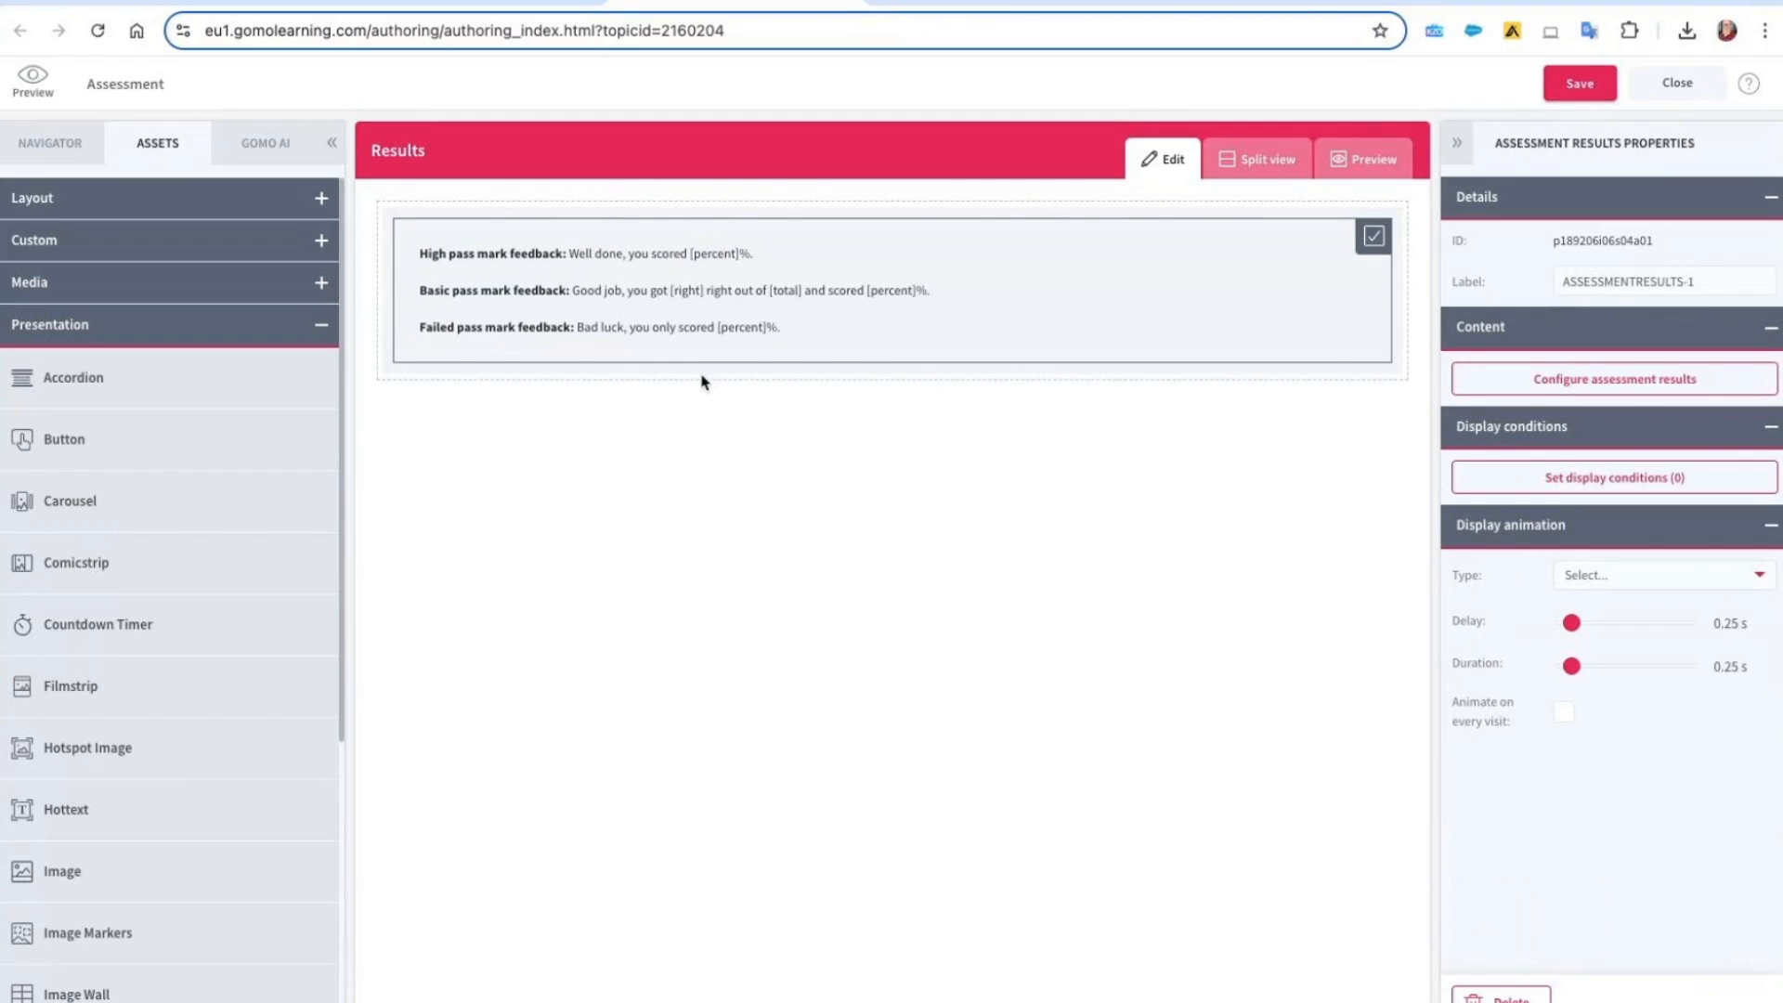
Set the assessment results' basic pass mark to 50 and enable Set course score
double_click(725, 320)
double_click(966, 372)
text(50)
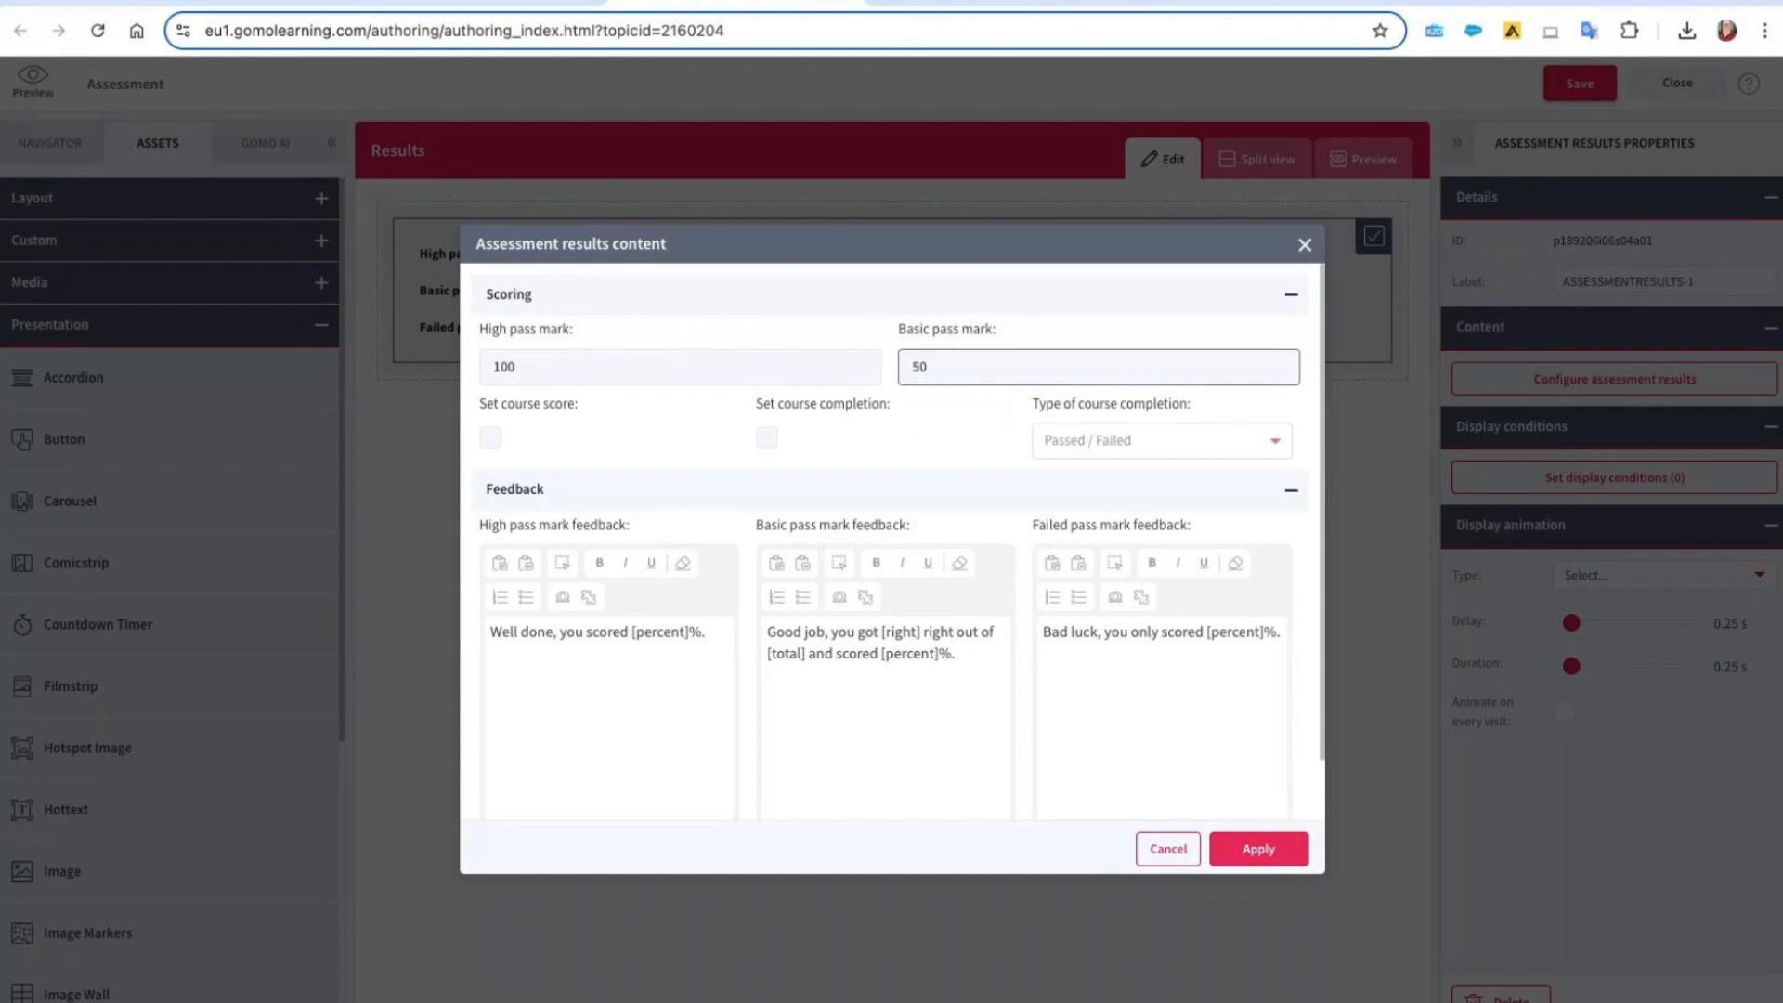
click(967, 436)
click(963, 369)
click(491, 438)
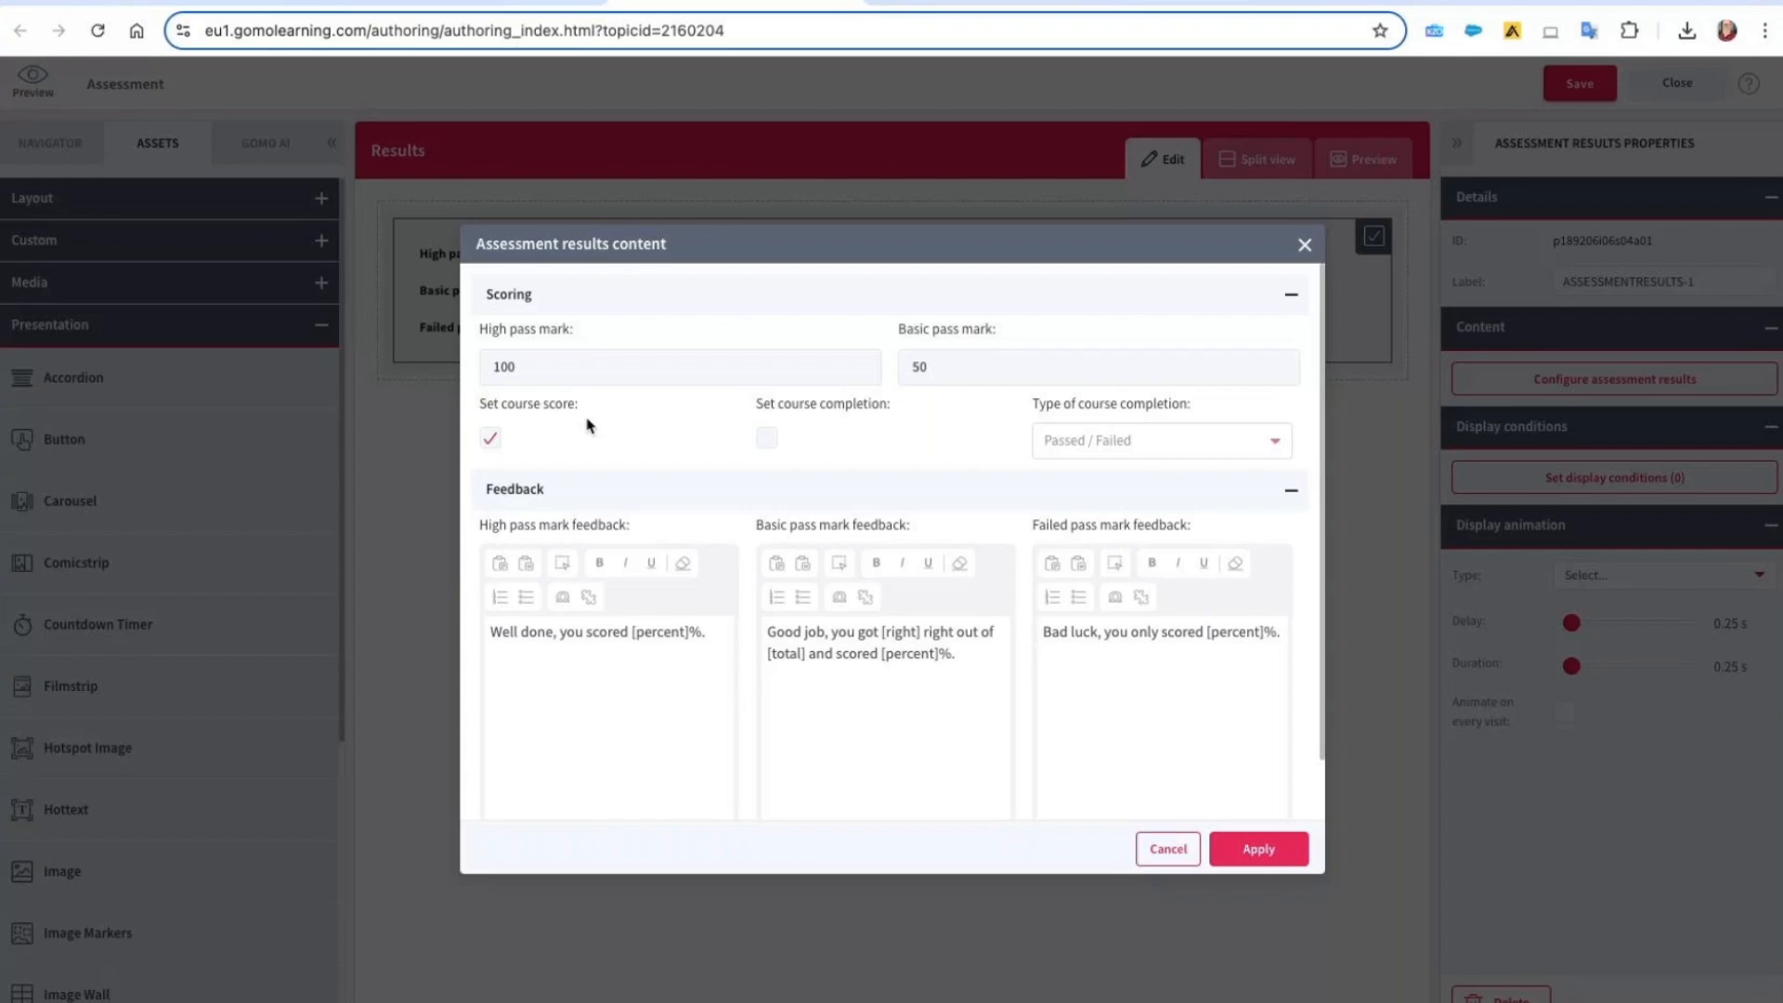
Review the basic and failed feedback texts and the high pass mark, and apply the assessment results content
click(721, 640)
drag(768, 634, 1280, 639)
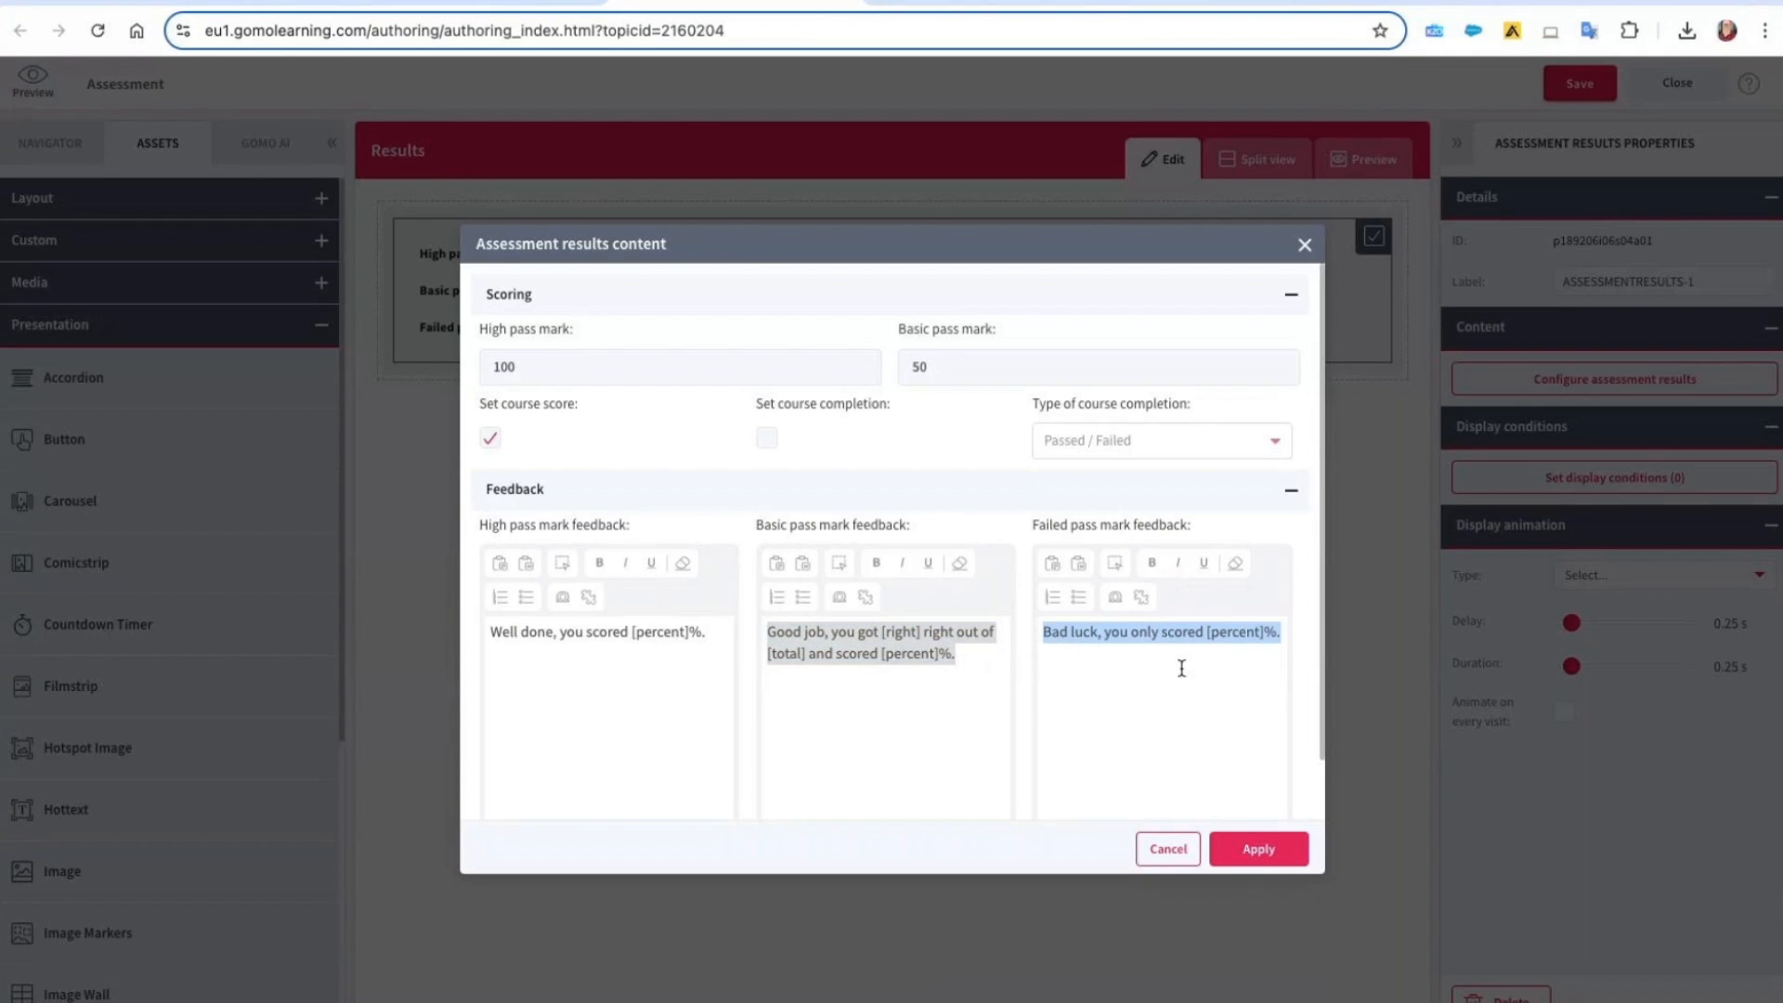
double_click(548, 370)
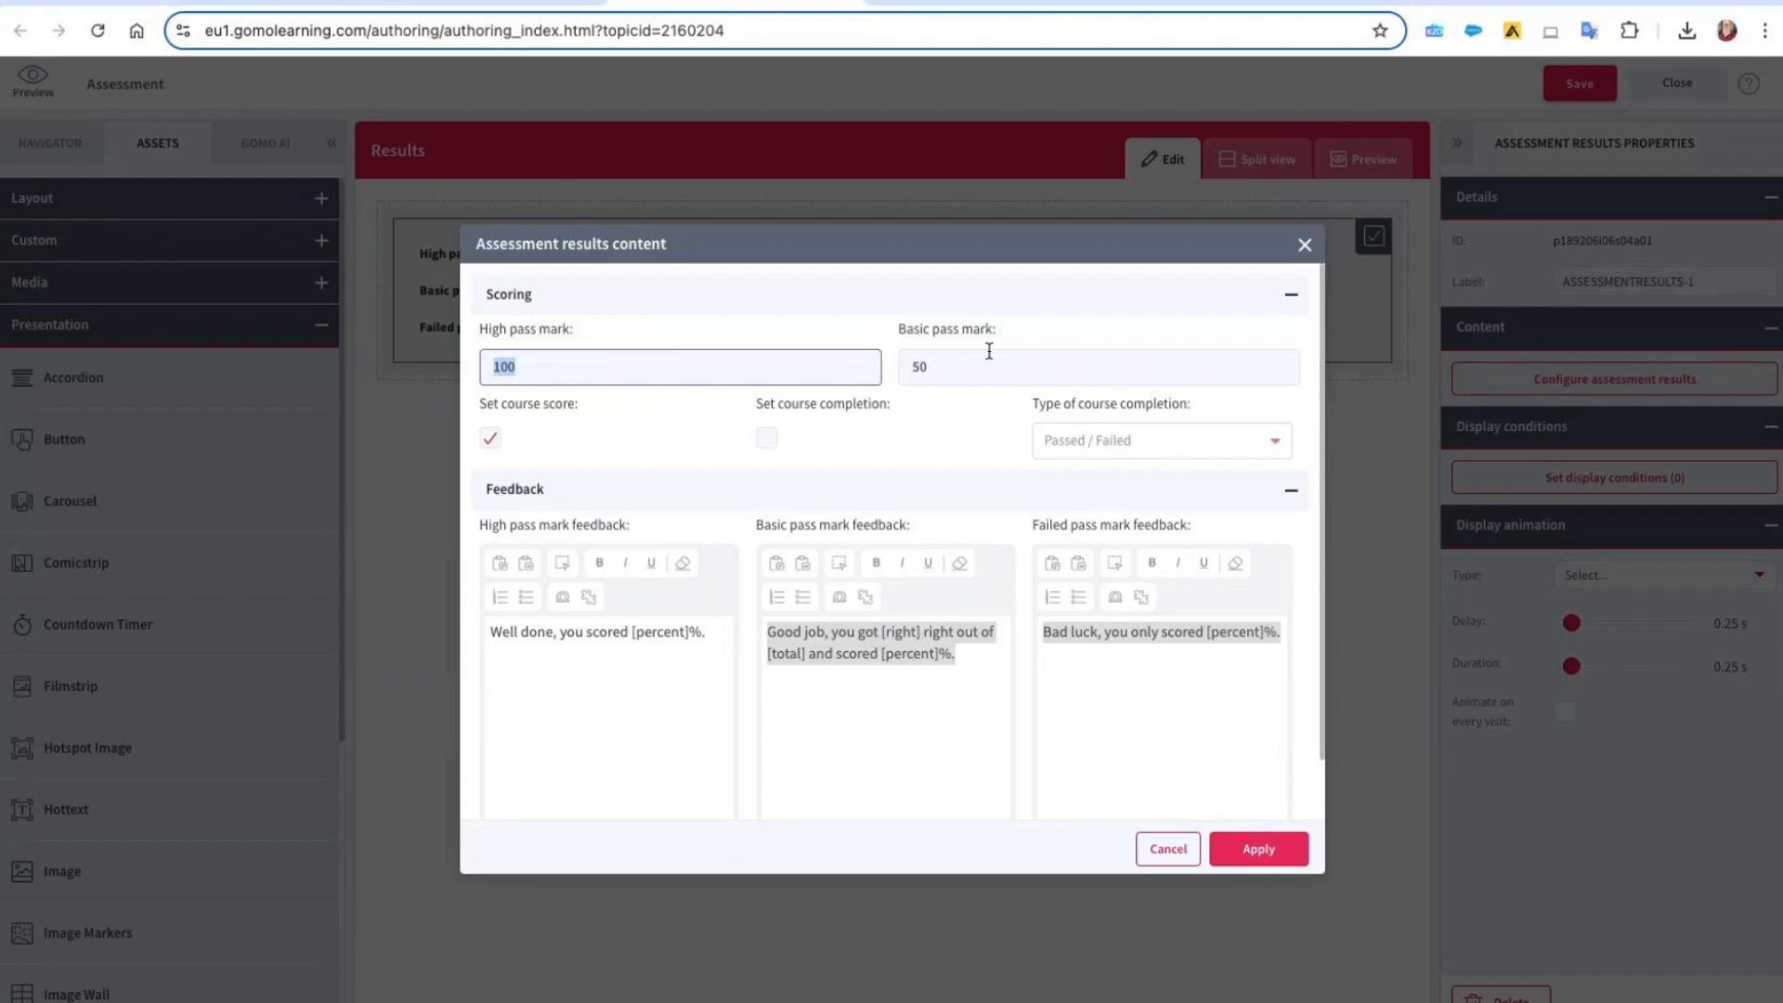
click(1287, 861)
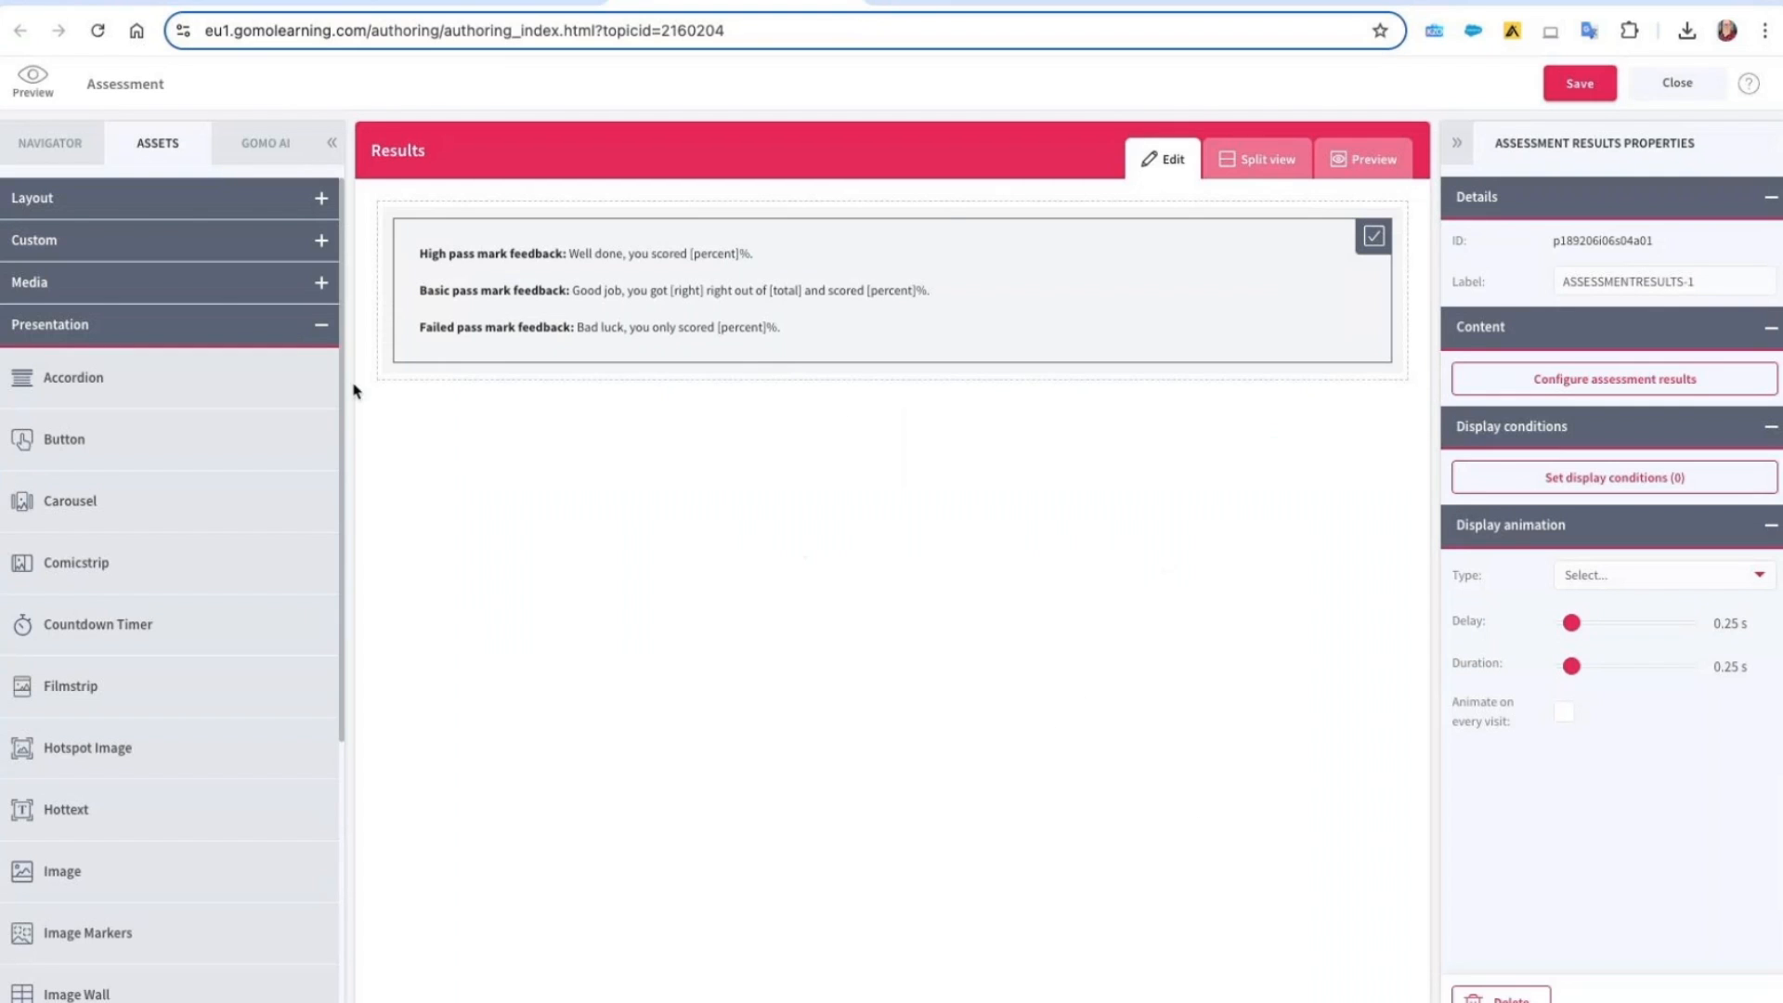
Preview the topic from the Get name screen, enter the learner's name and confirm it
click(50, 142)
click(113, 264)
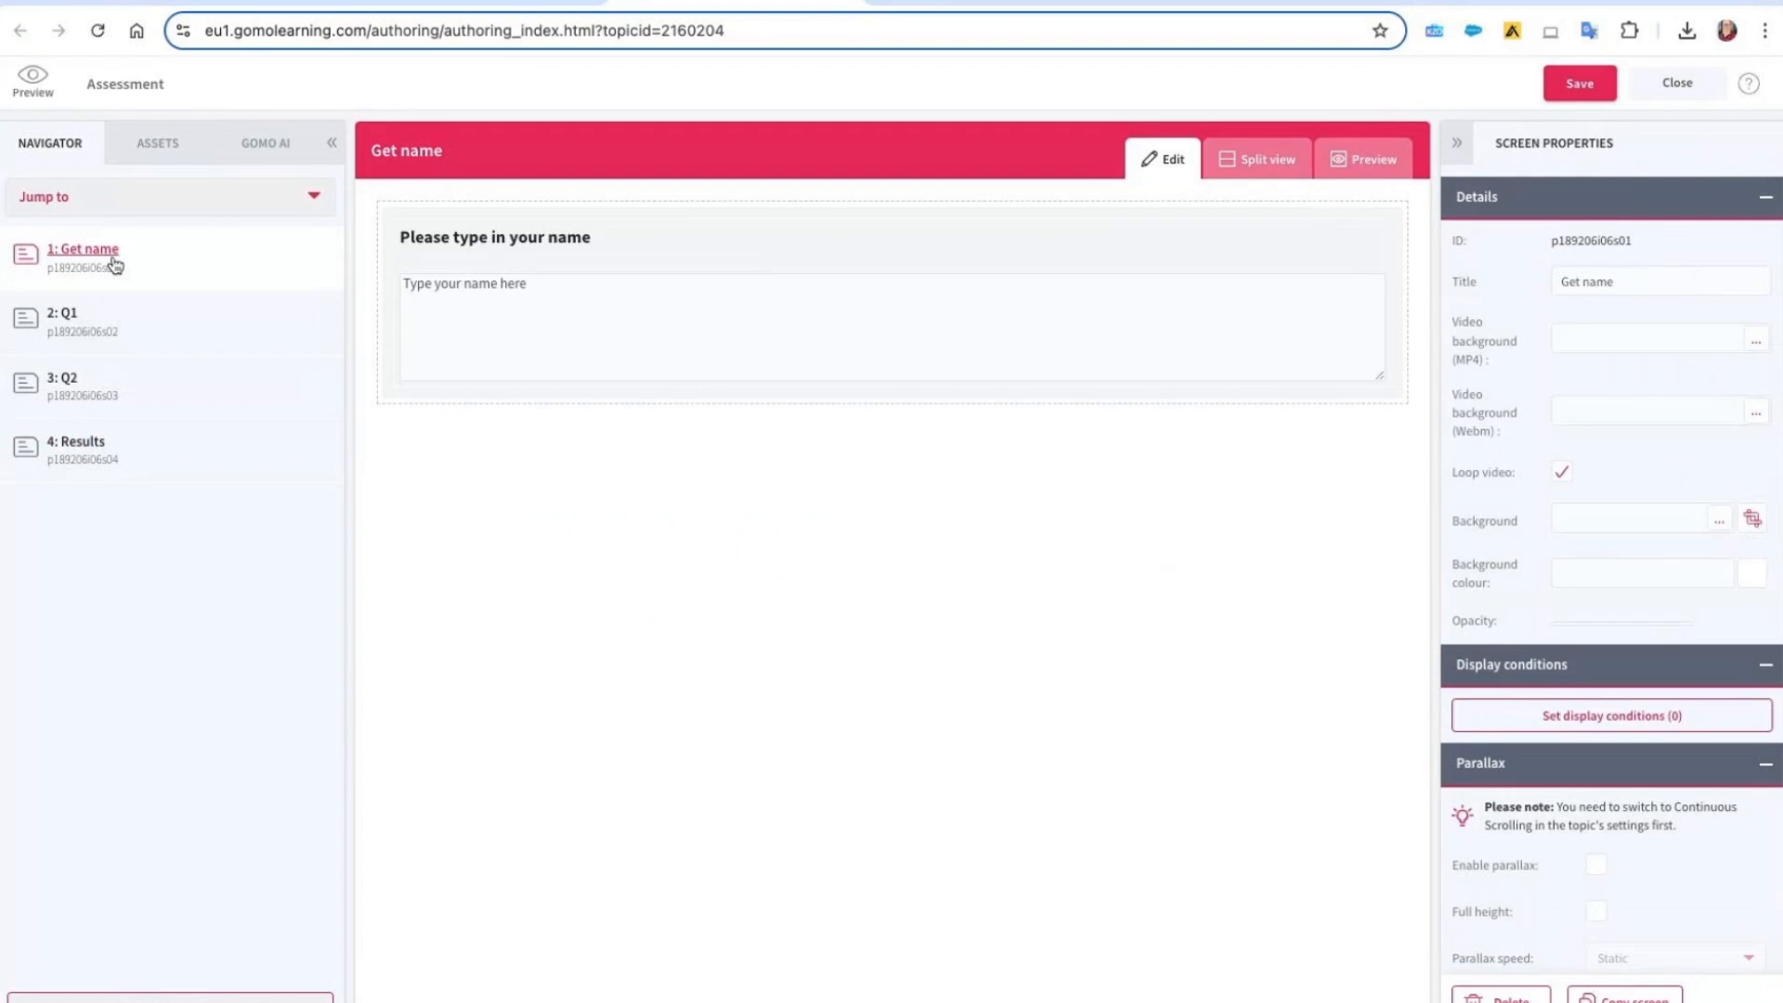
click(1358, 167)
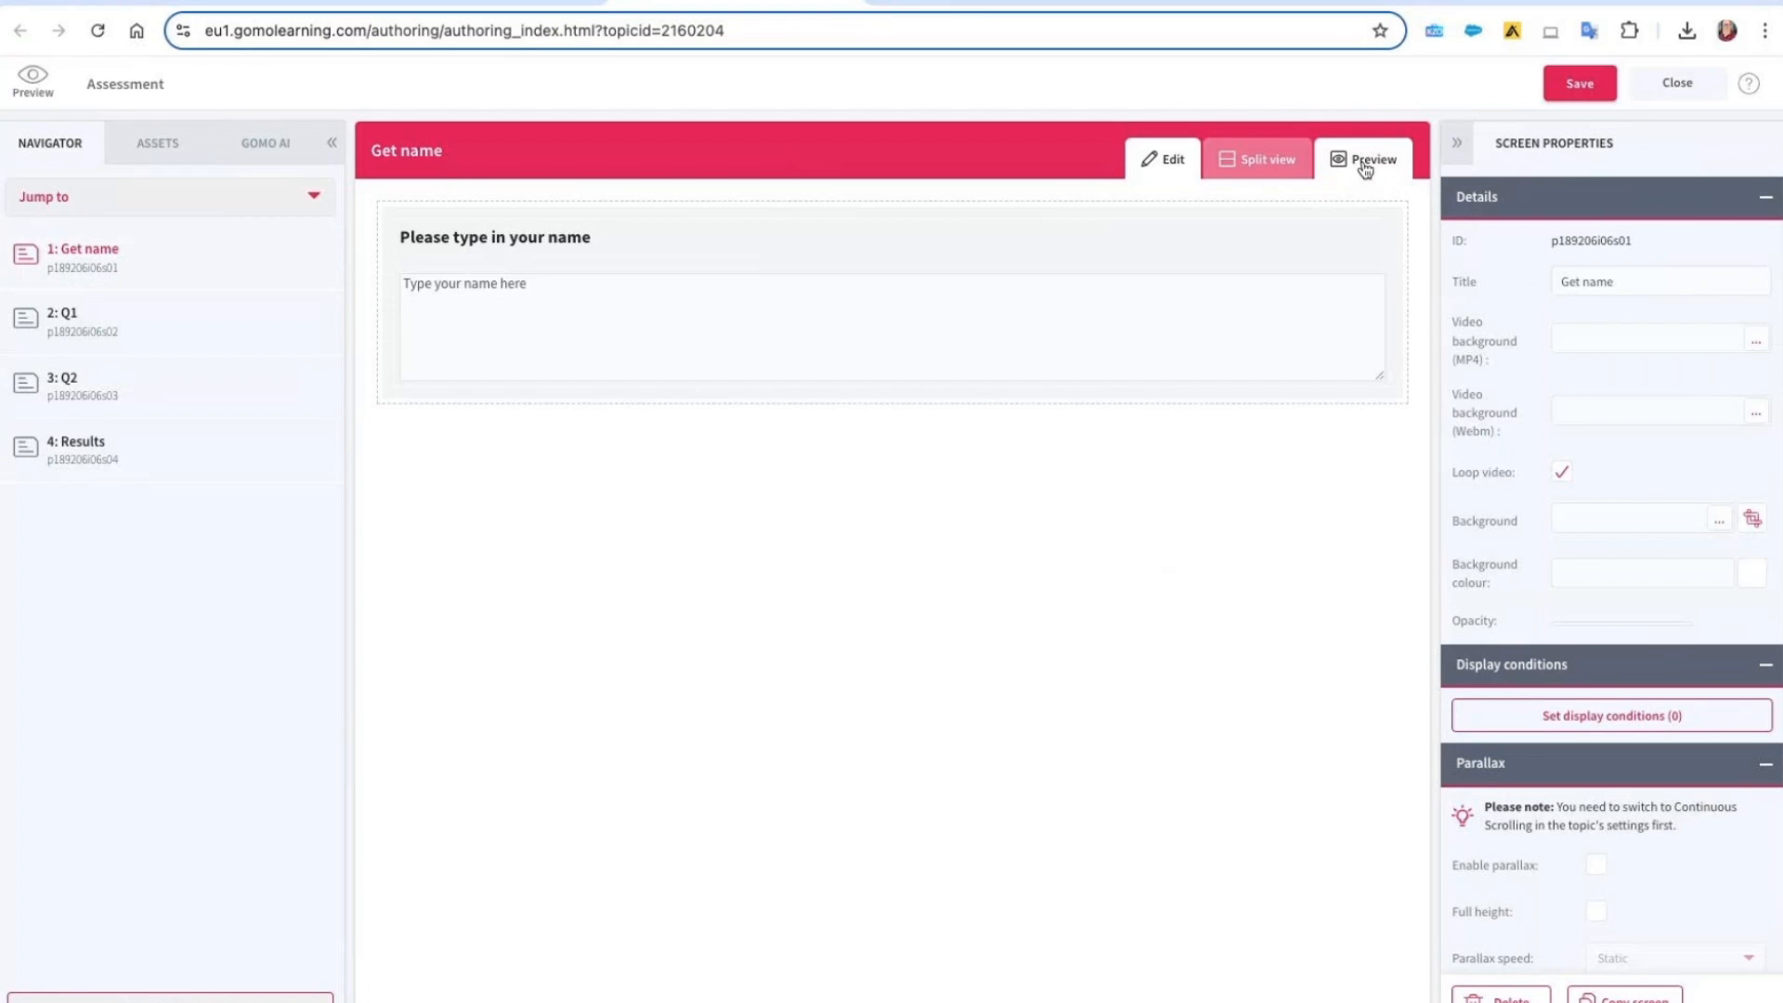
click(569, 413)
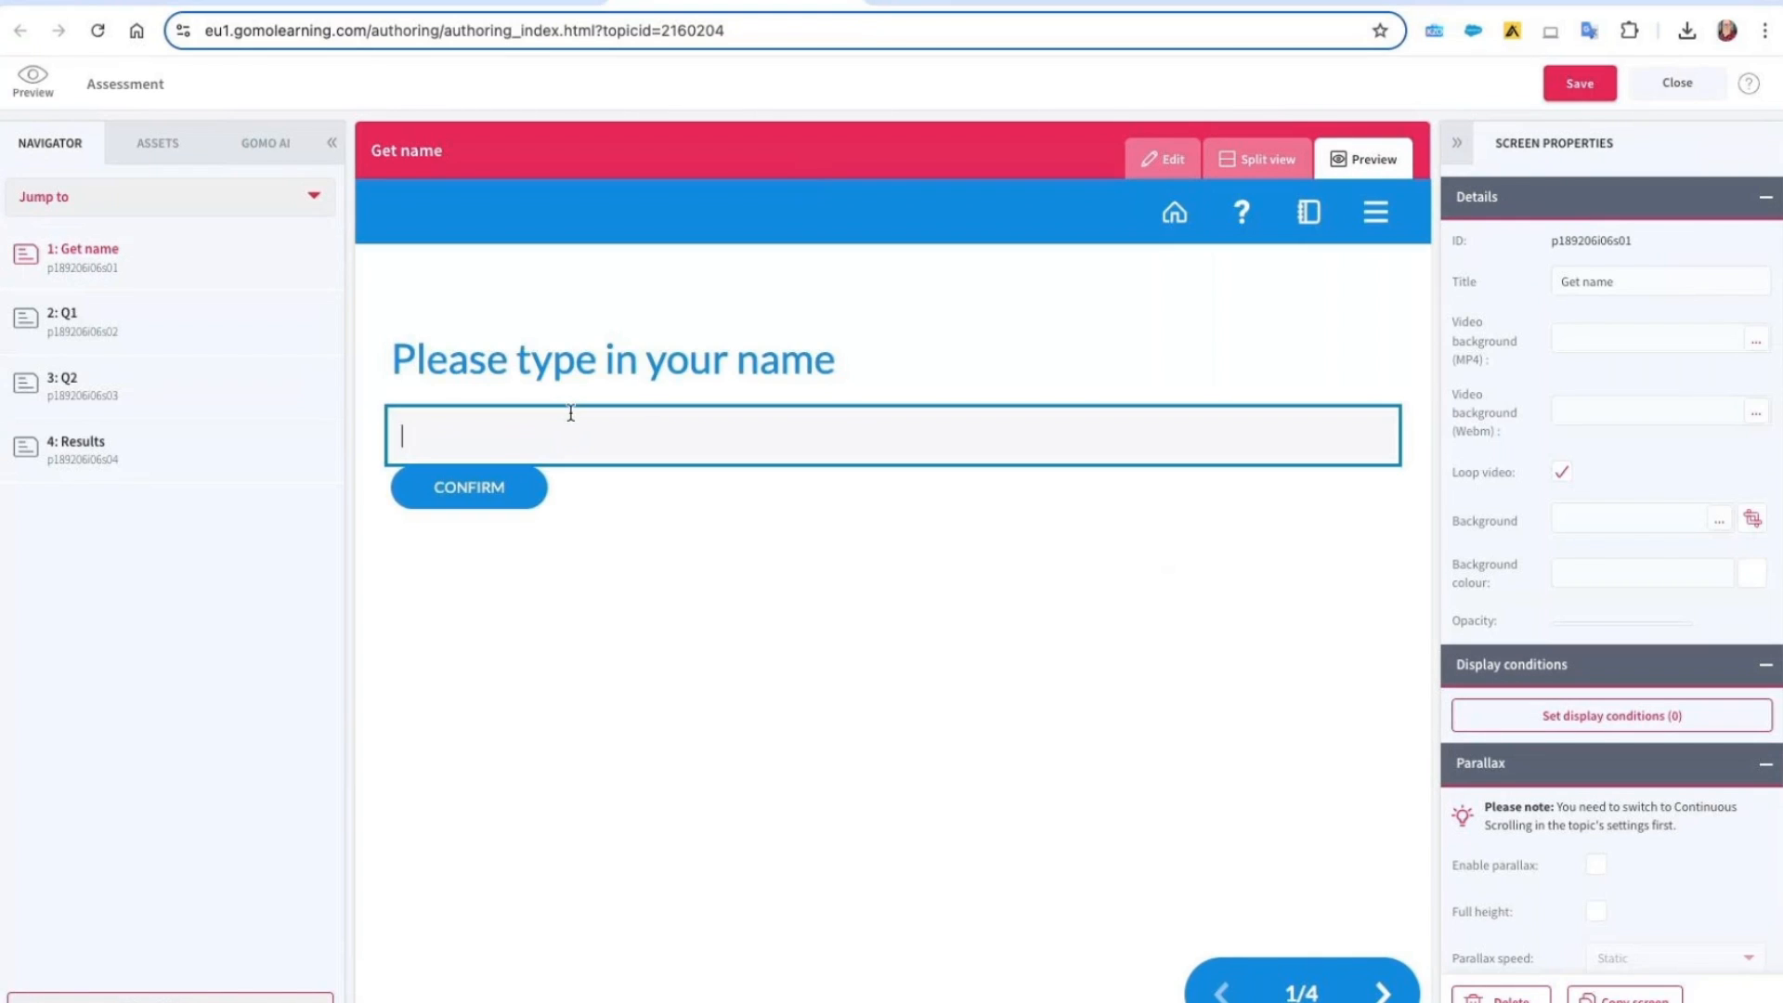
text(Huw)
click(463, 493)
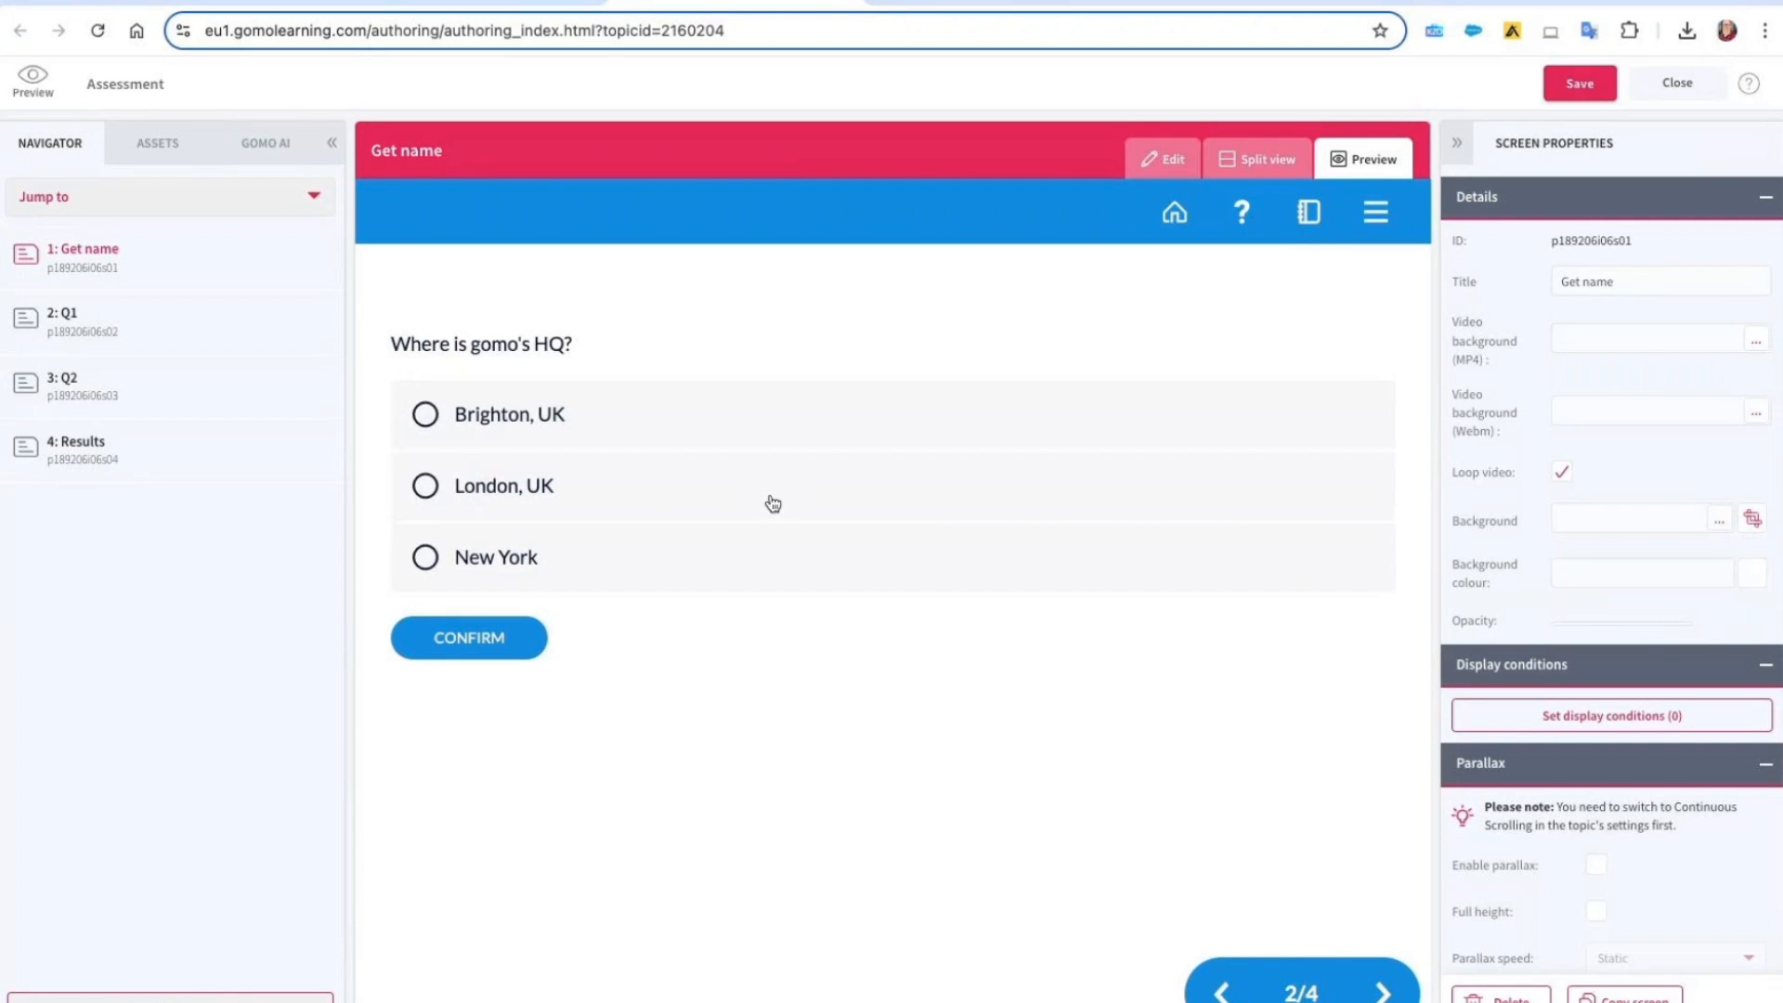
Answer the Gomo HQ question in the preview with "Brighton, UK" and continue to the following question
click(473, 418)
click(509, 637)
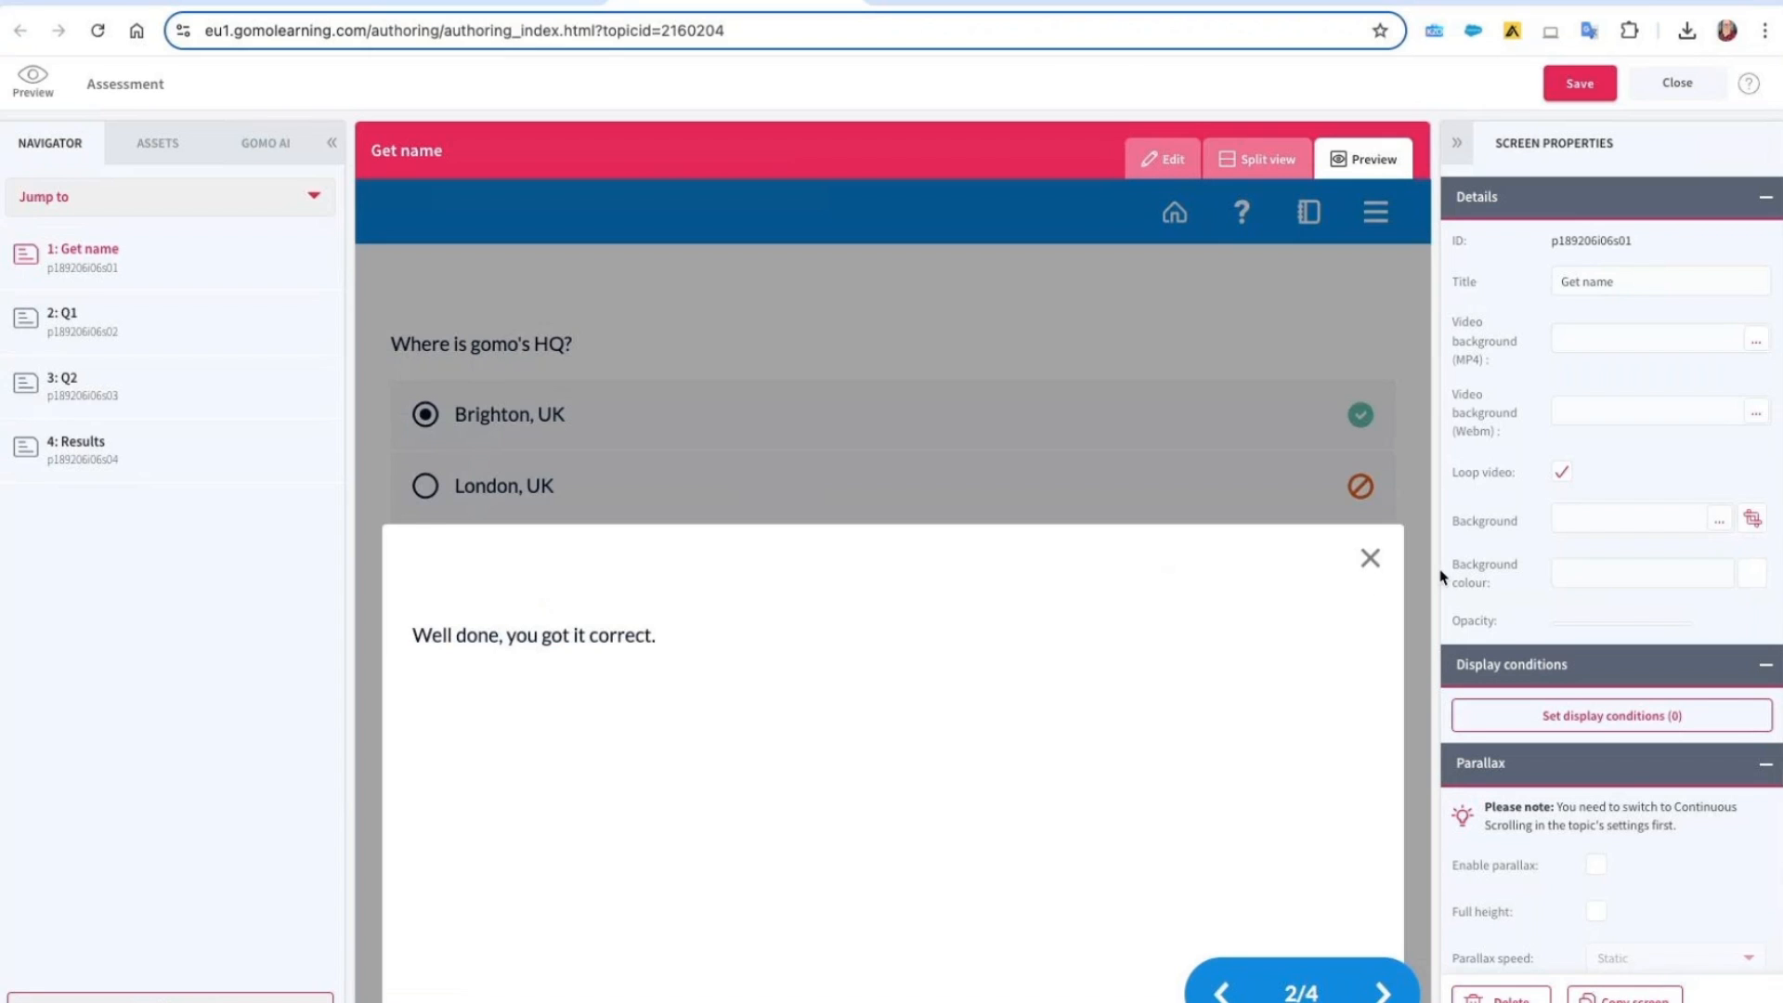
click(1370, 558)
click(1384, 992)
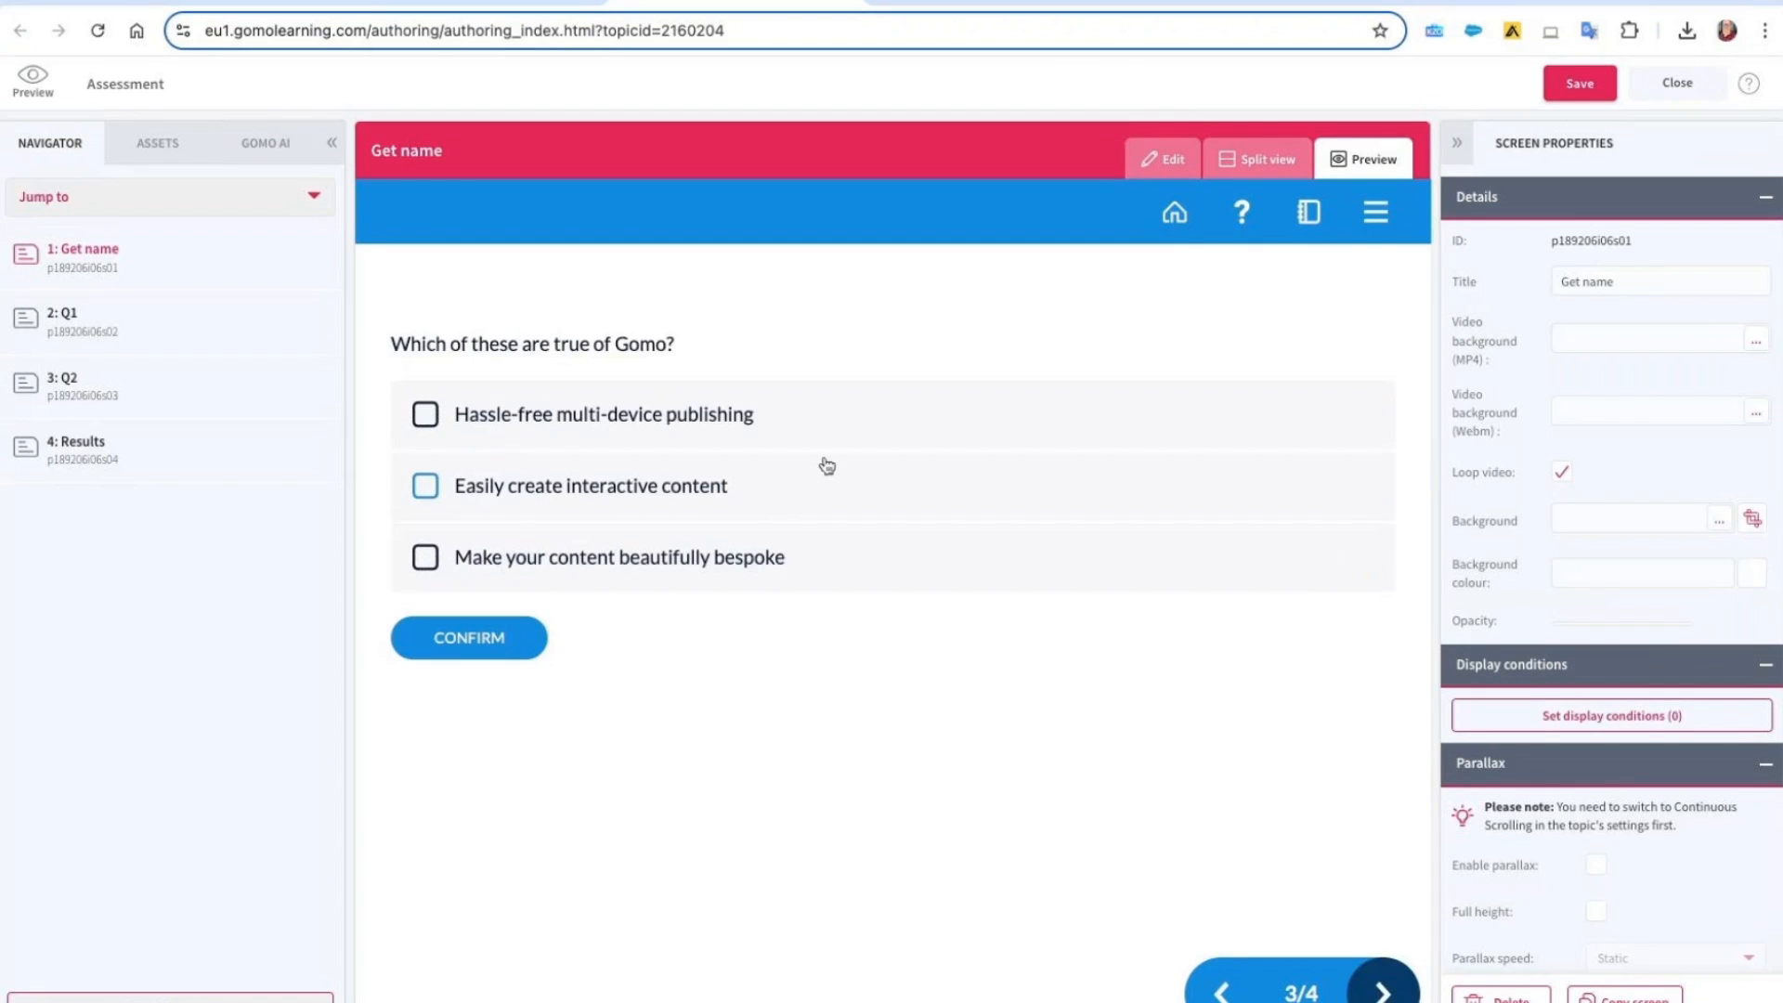
Confirm all three statements about Gomo as the answer in the preview and continue to the results
click(425, 414)
click(423, 483)
click(425, 557)
click(469, 637)
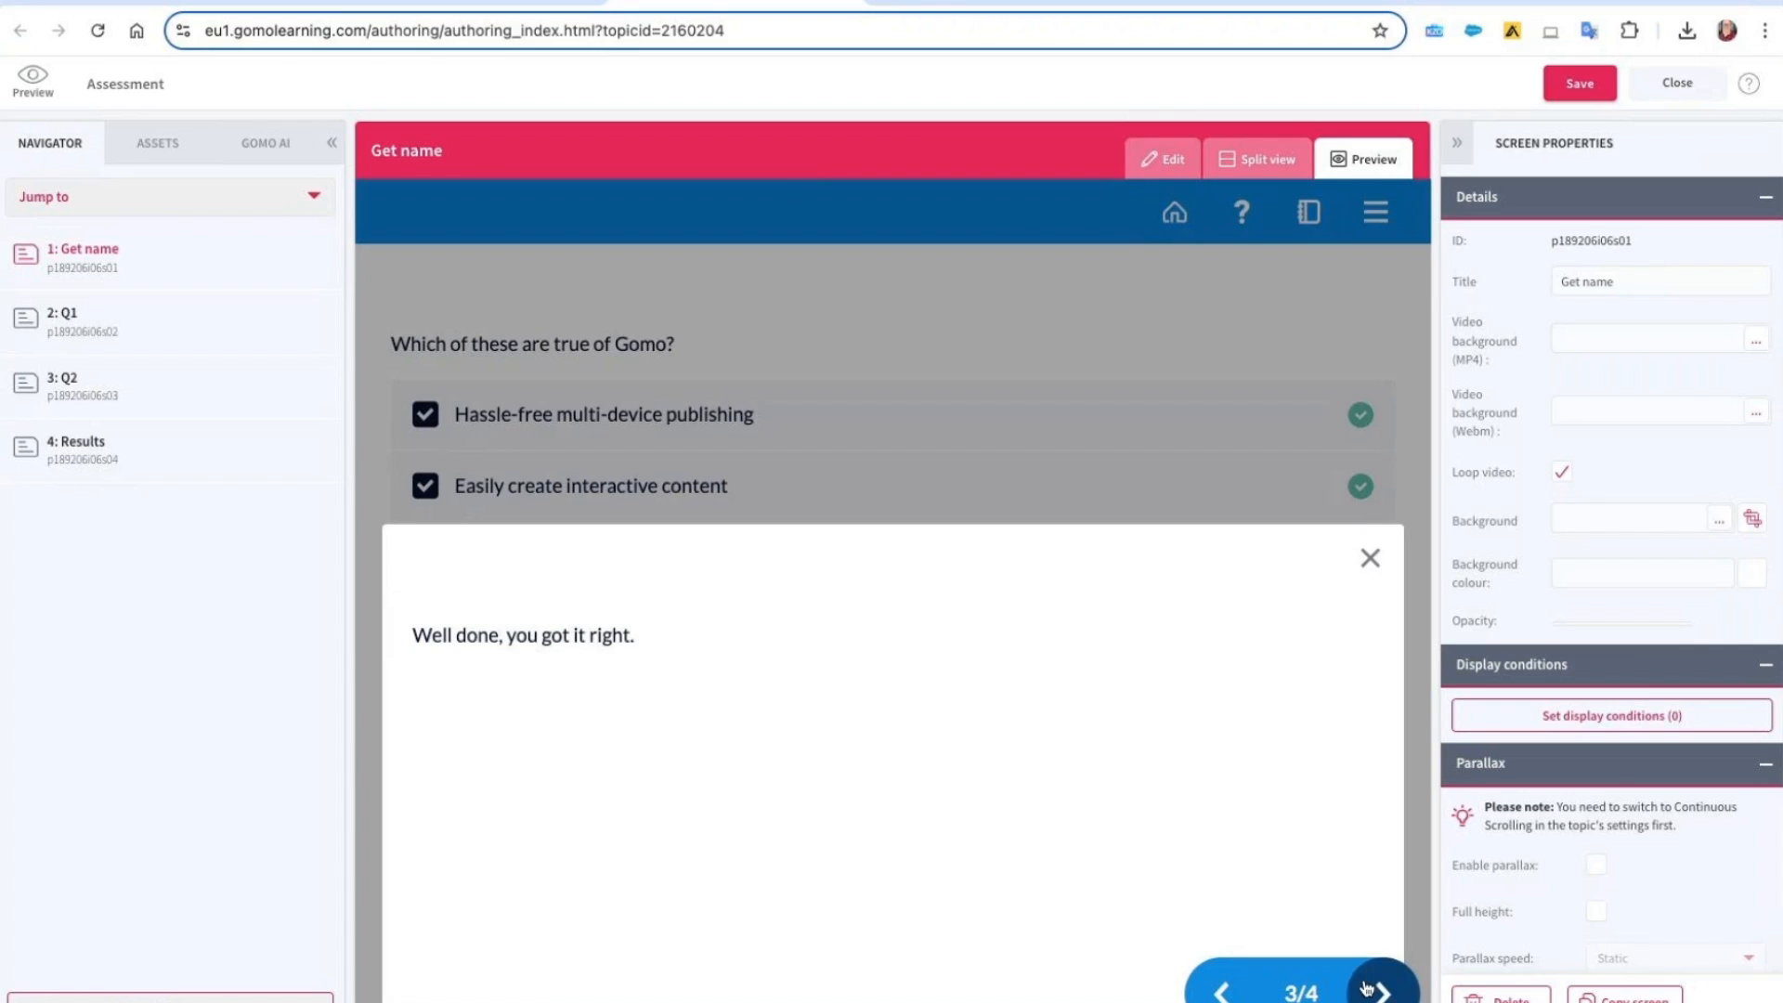
click(1370, 558)
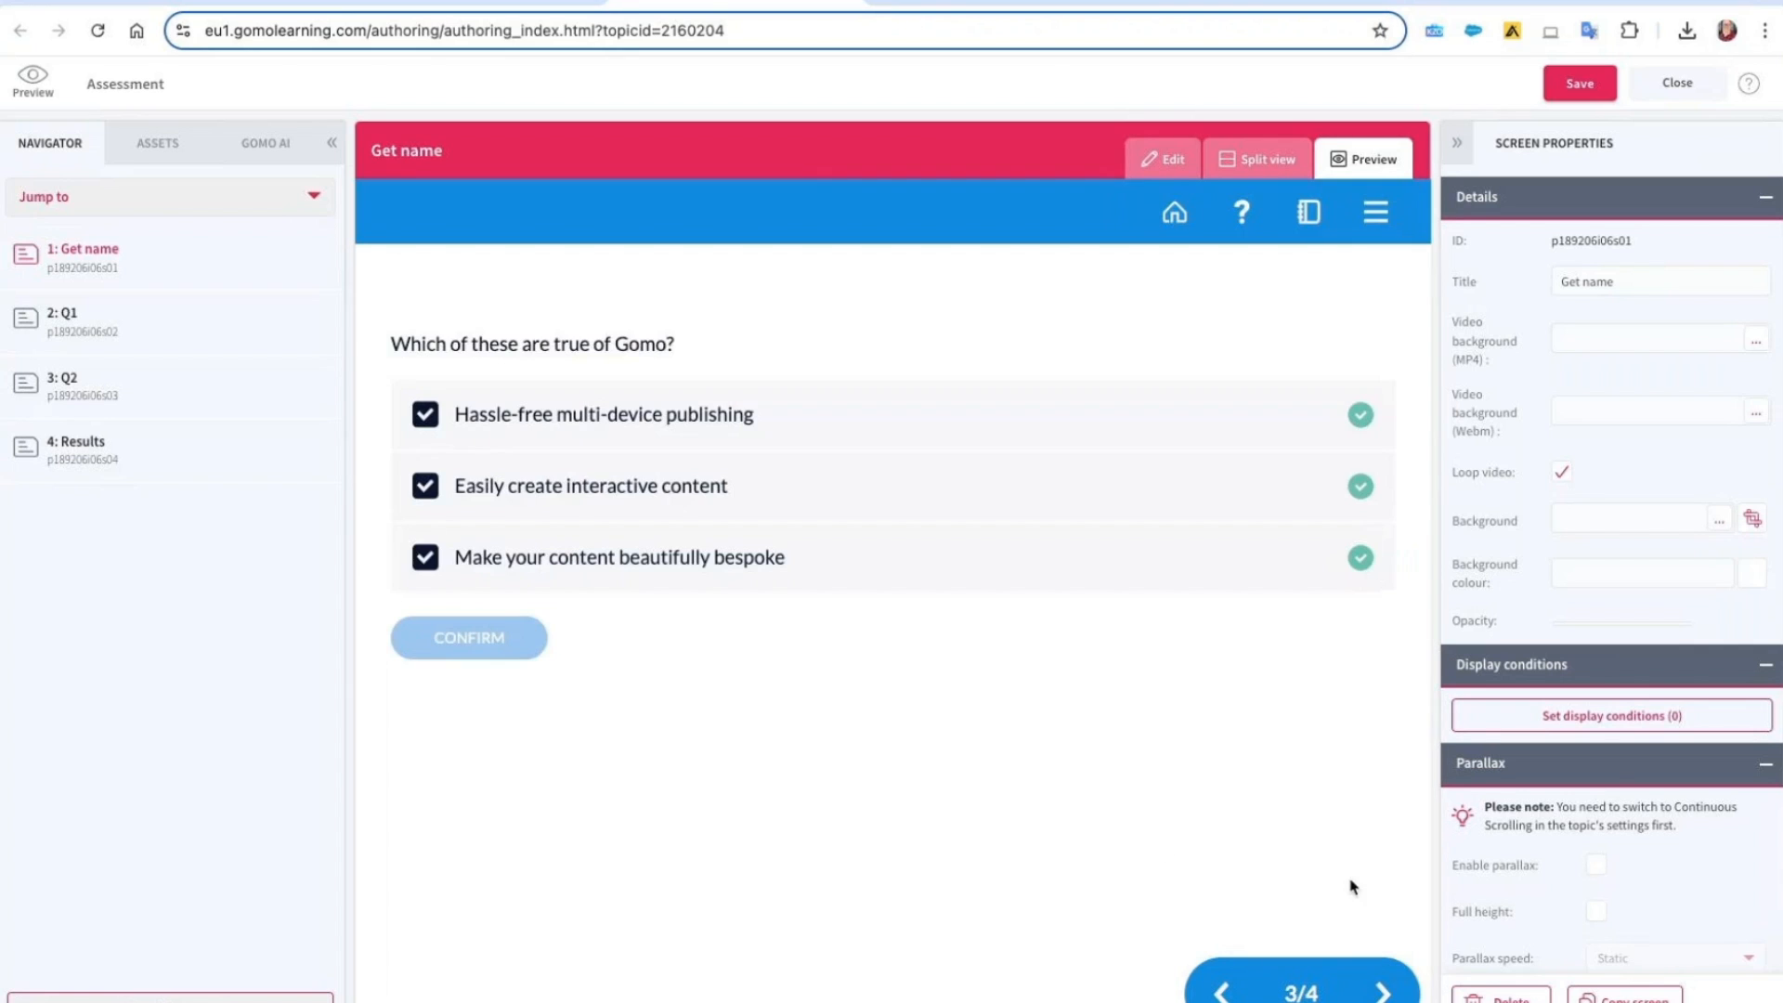
click(1376, 990)
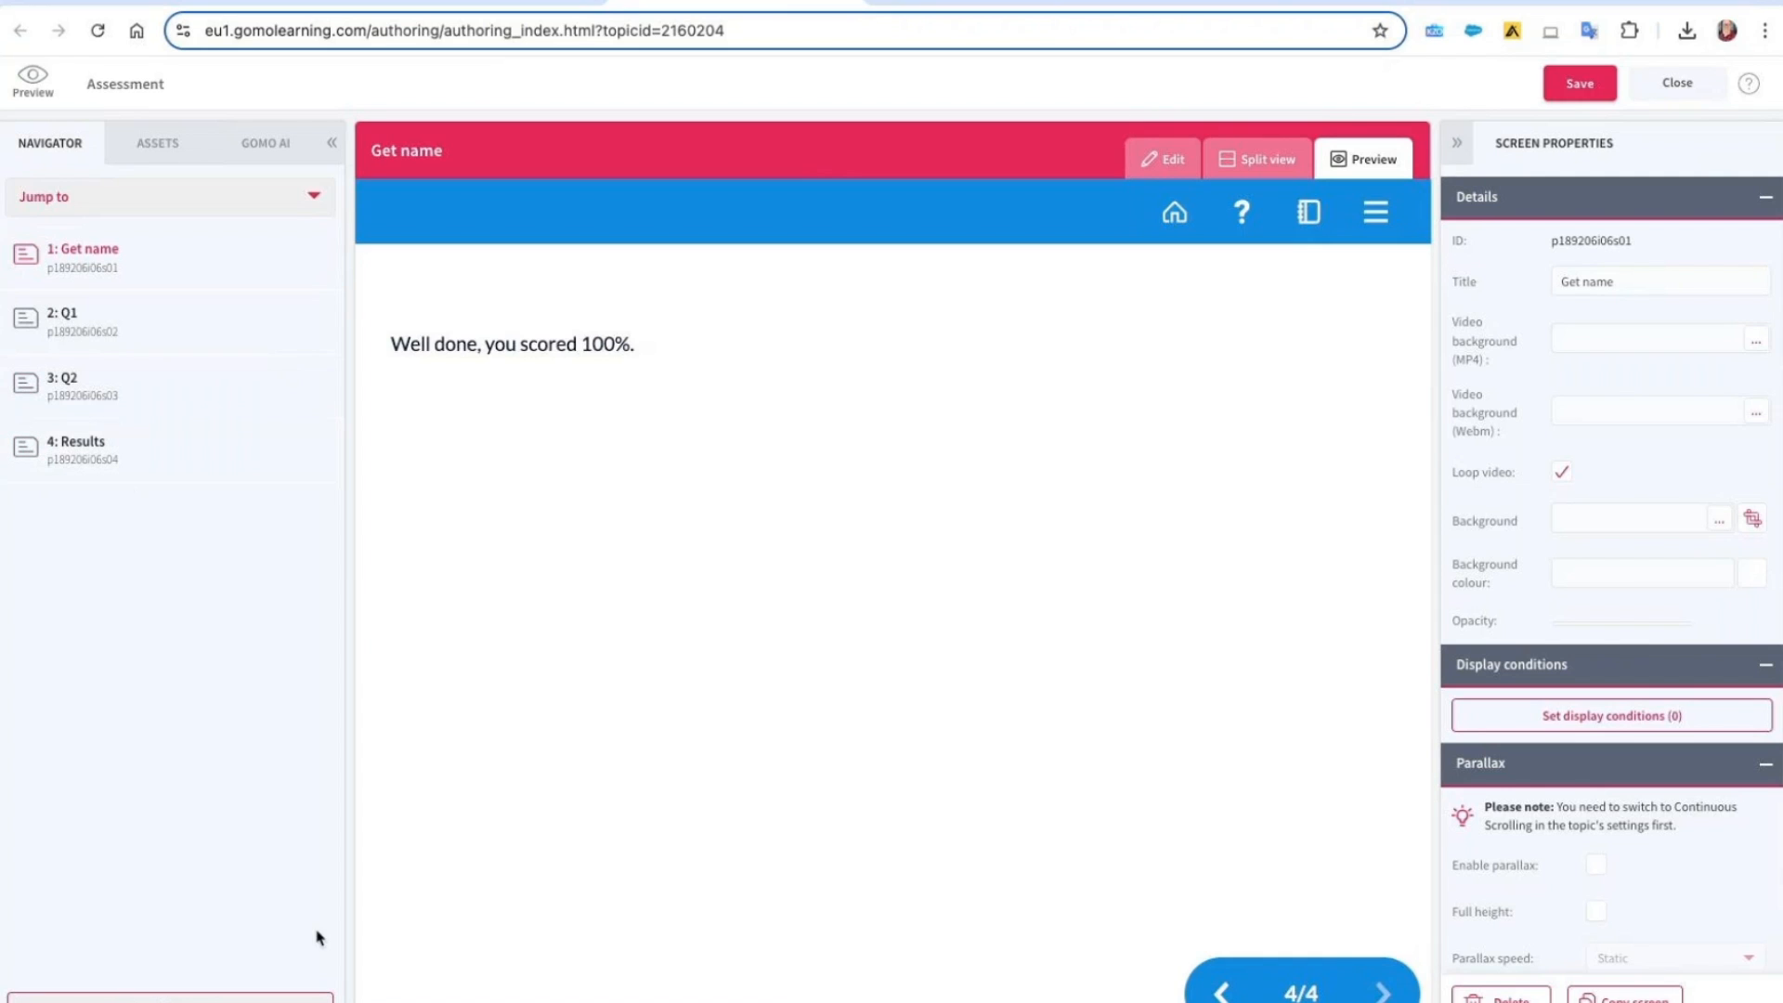
Add a new screen after Results and title it "Certificate"
click(306, 998)
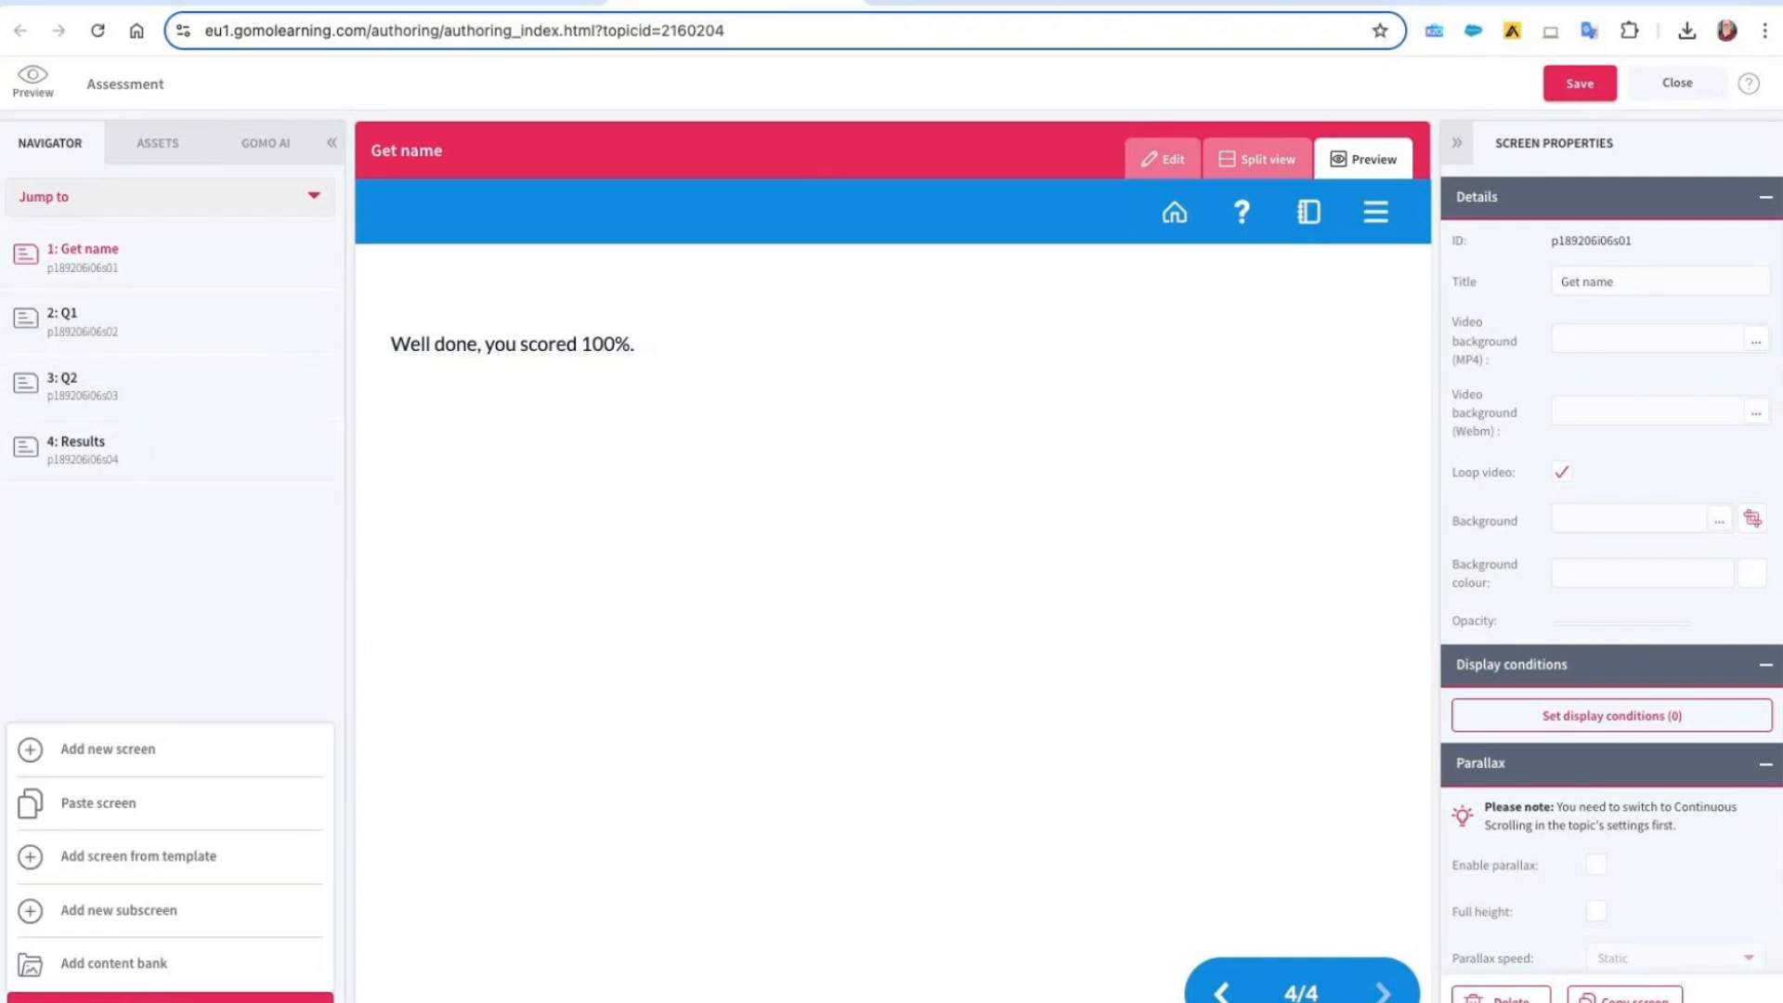
click(108, 749)
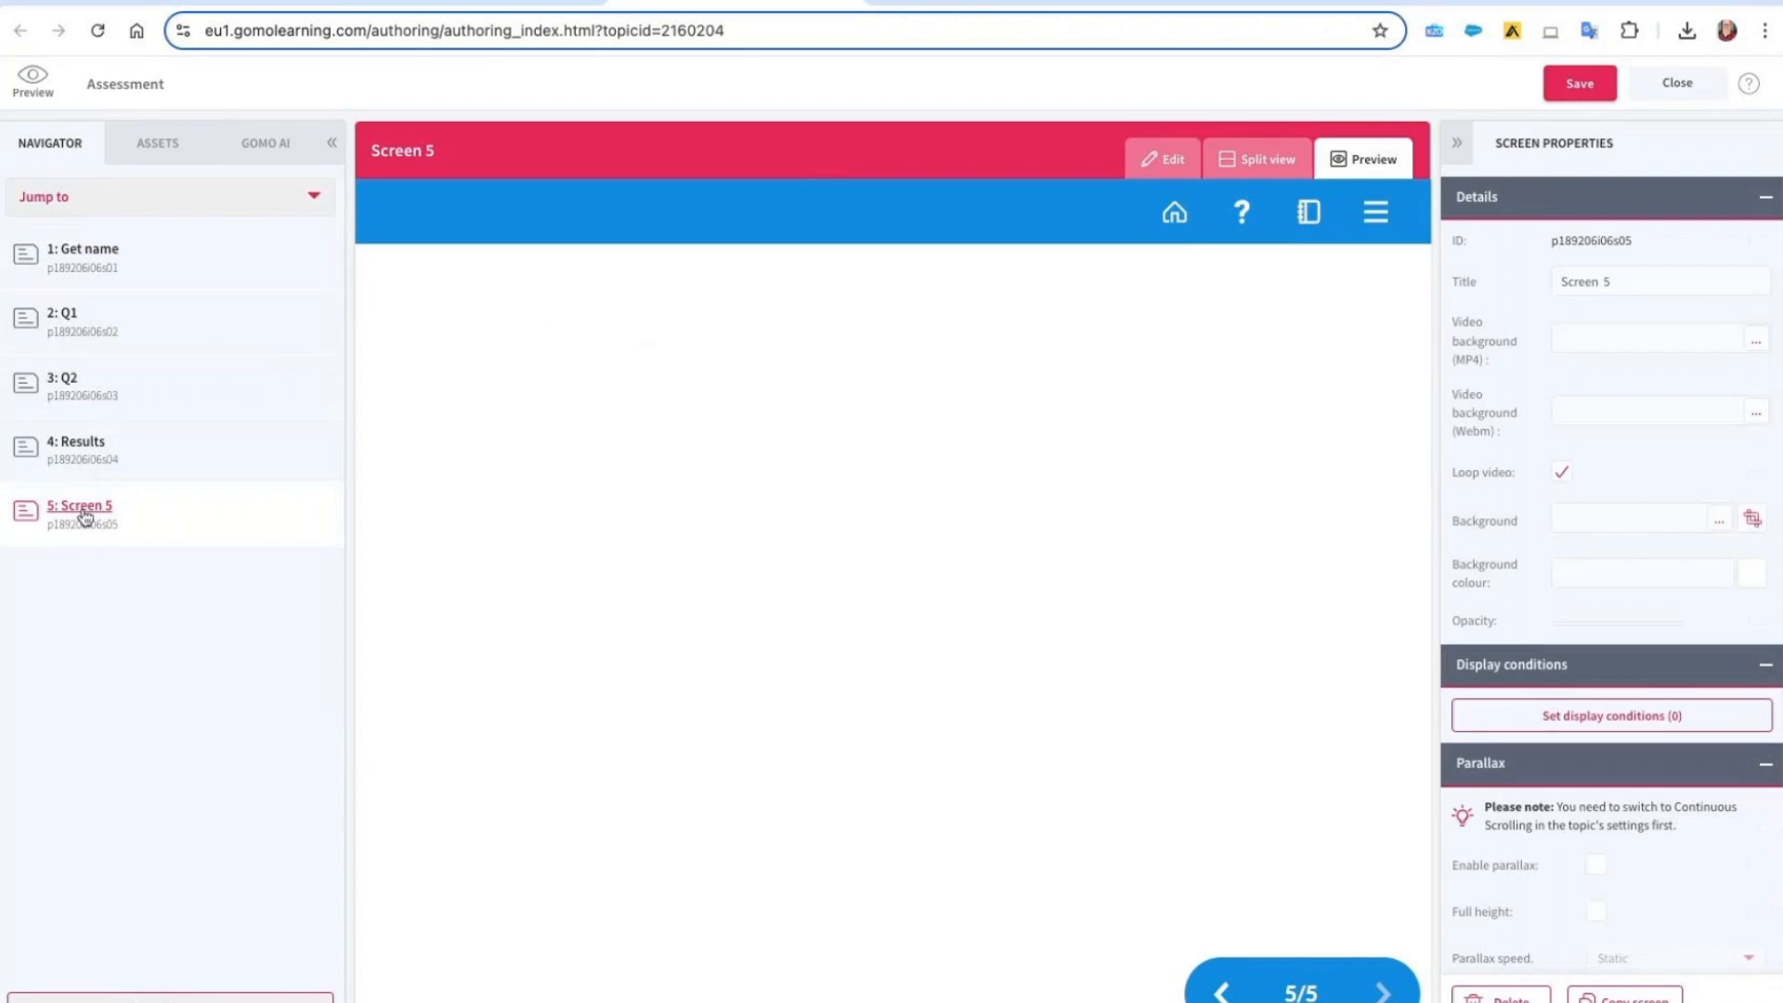
click(1583, 280)
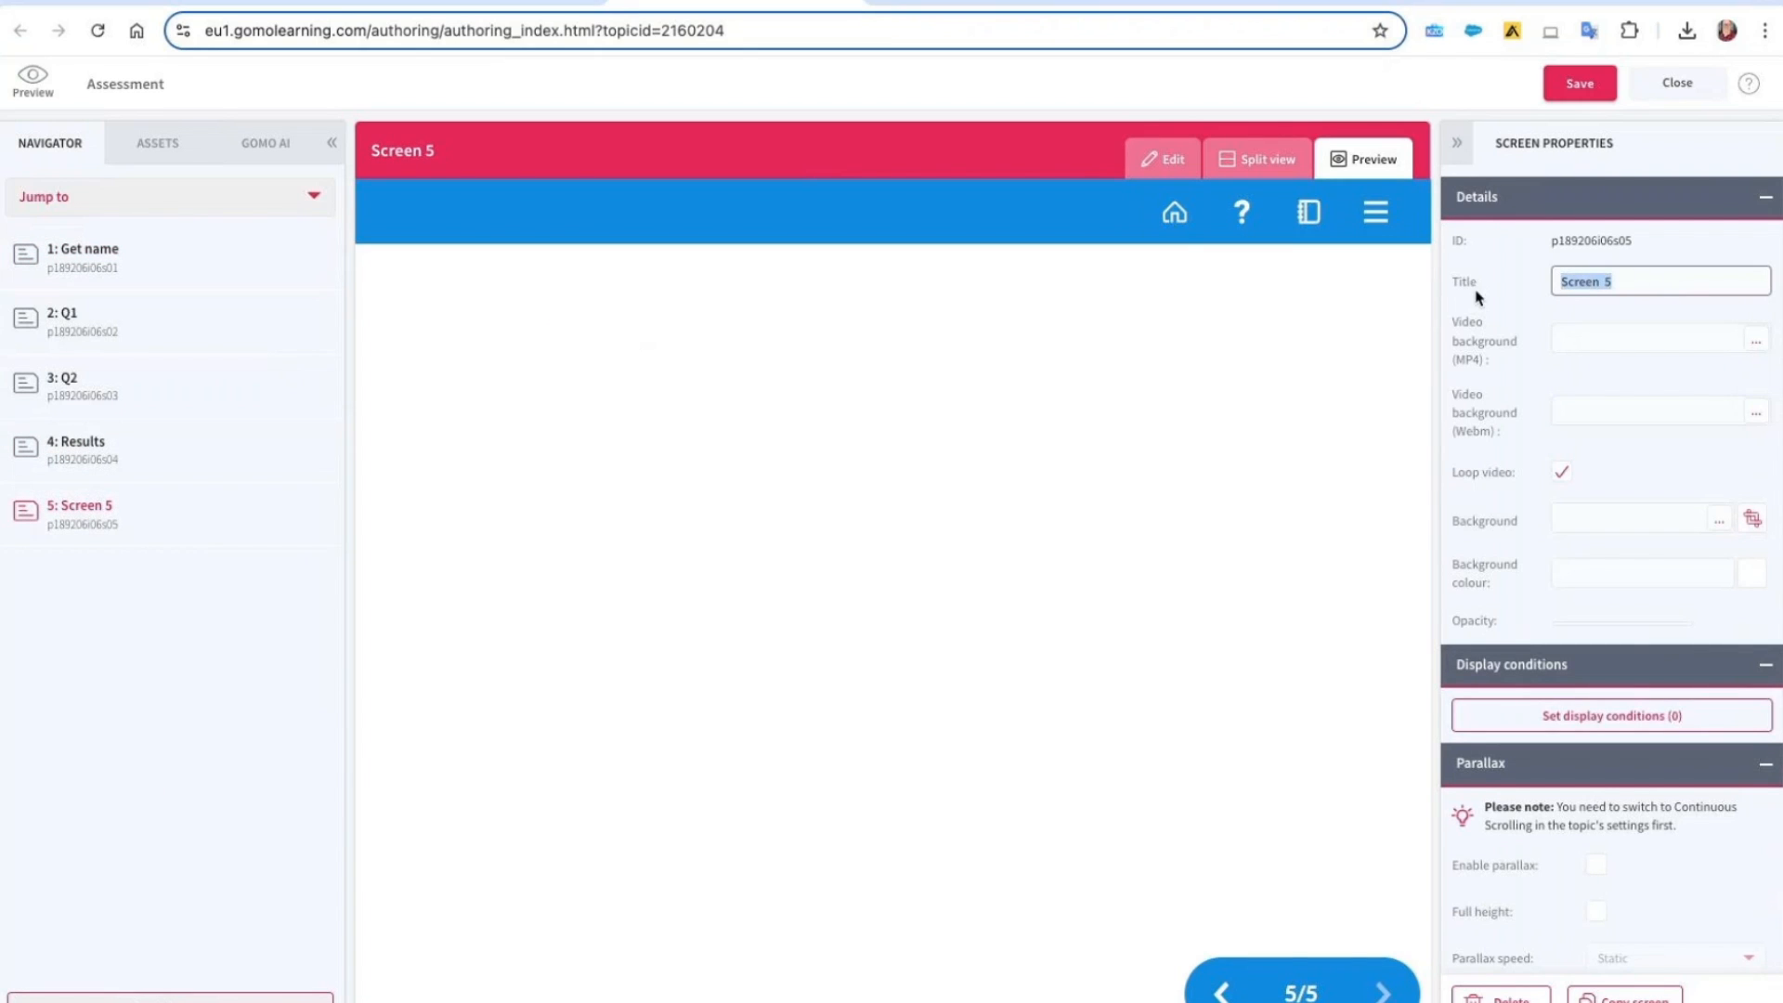
text(Certificate)
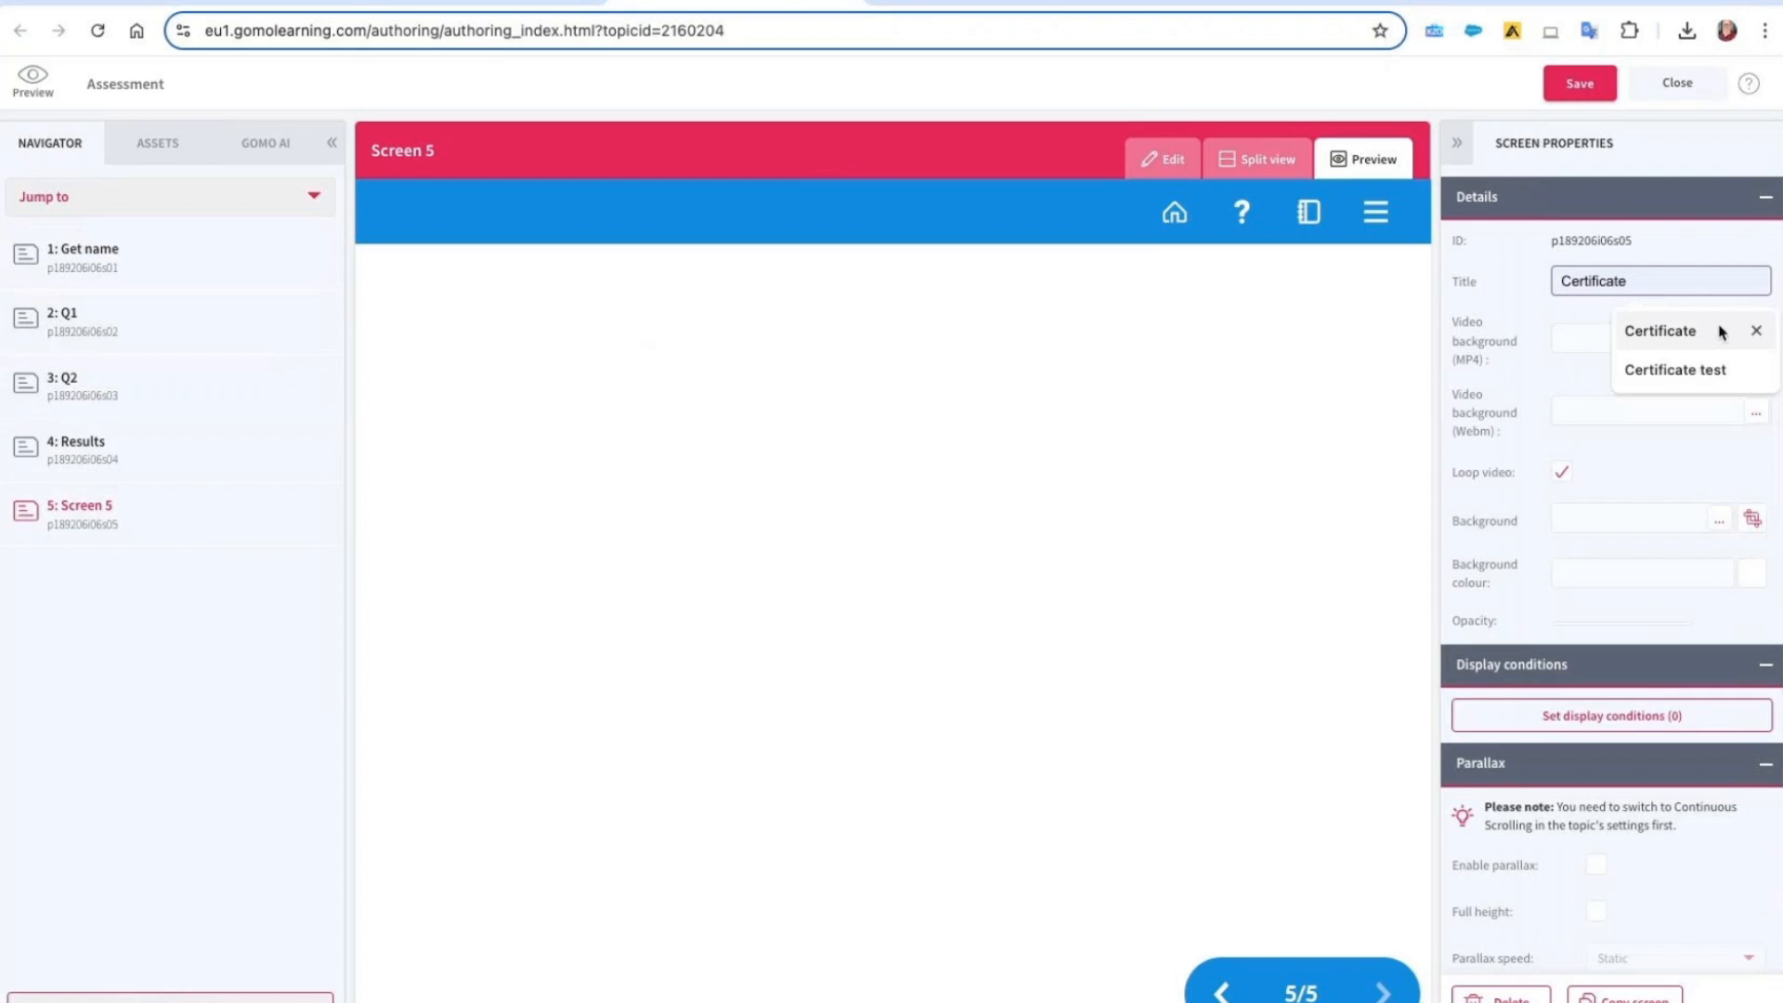
click(1705, 336)
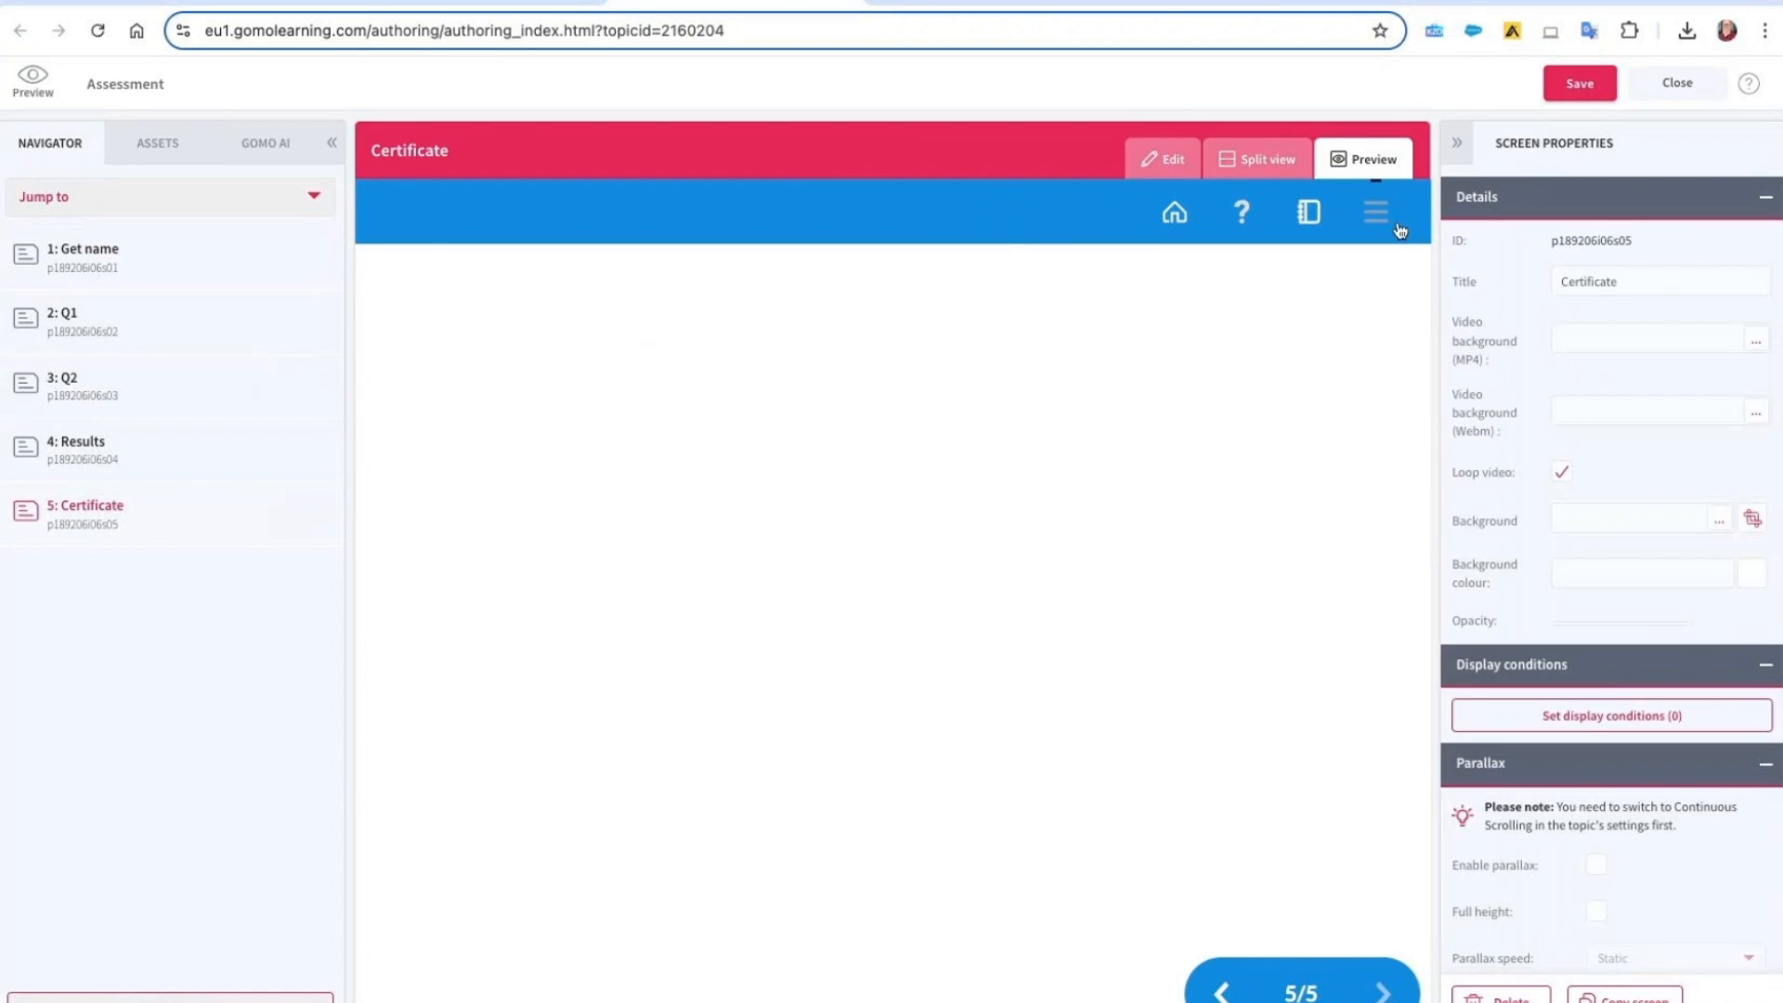
Return the Certificate screen to edit mode and add an Image asset to it
click(1176, 162)
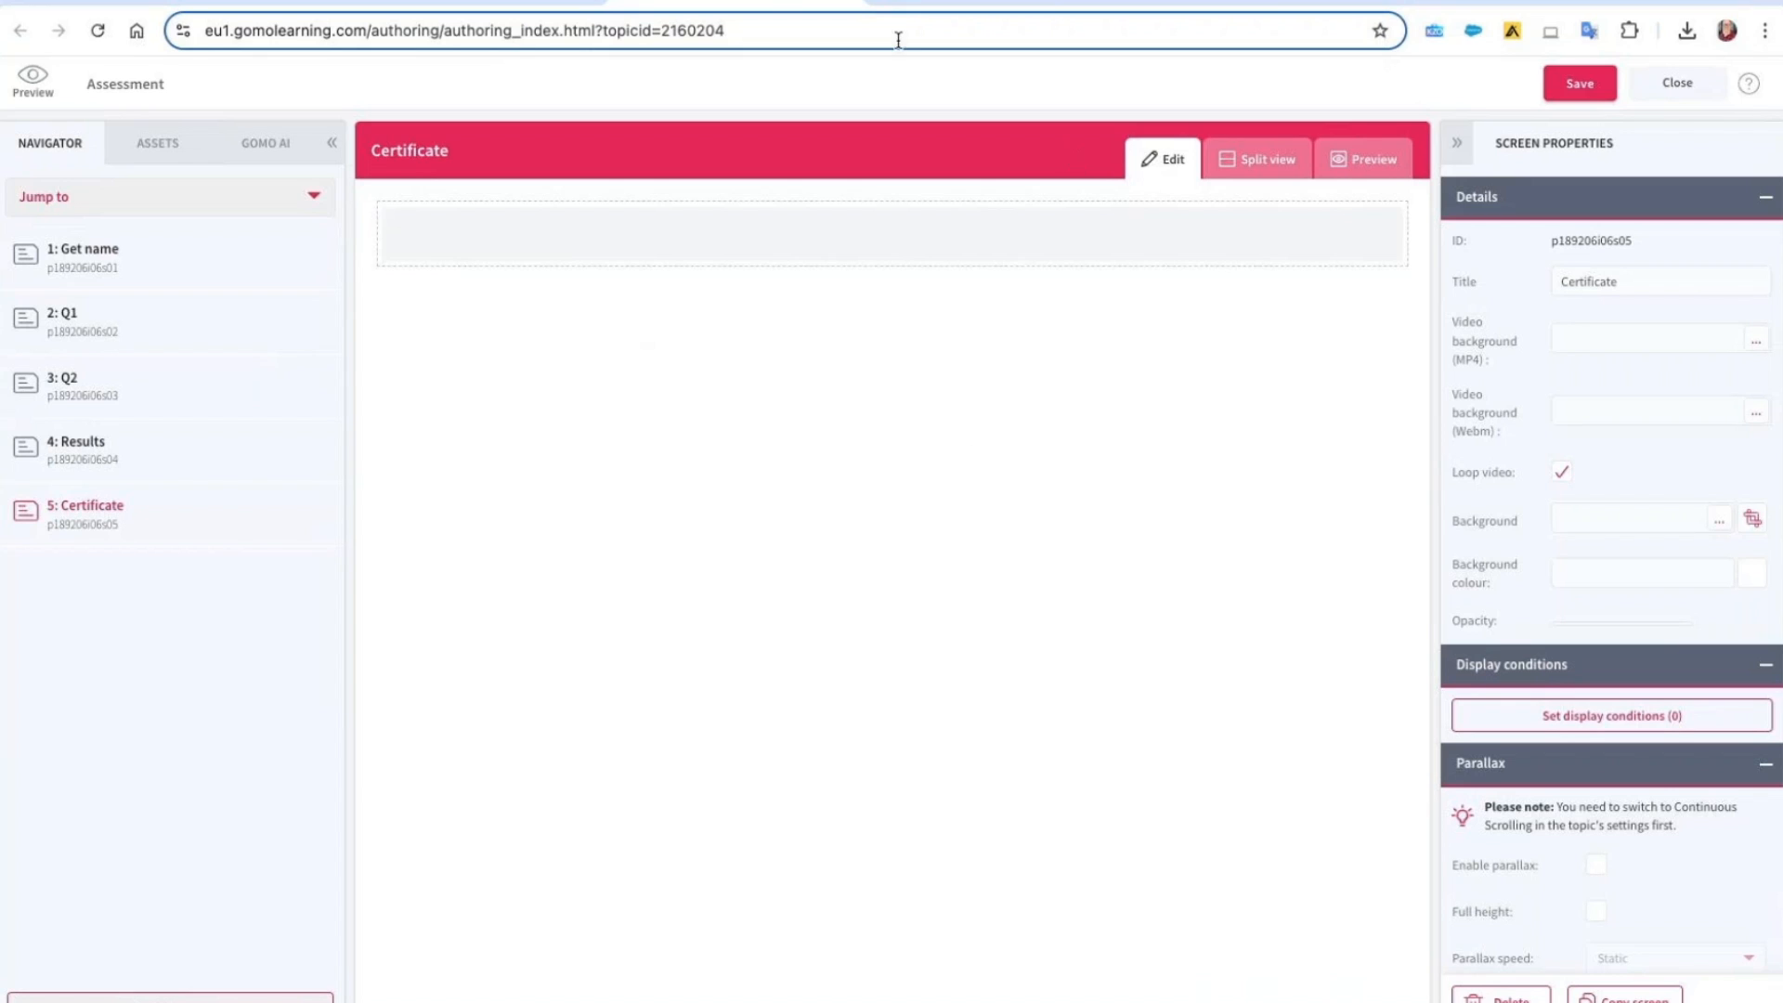
click(168, 144)
scroll(238, 513, down, 5)
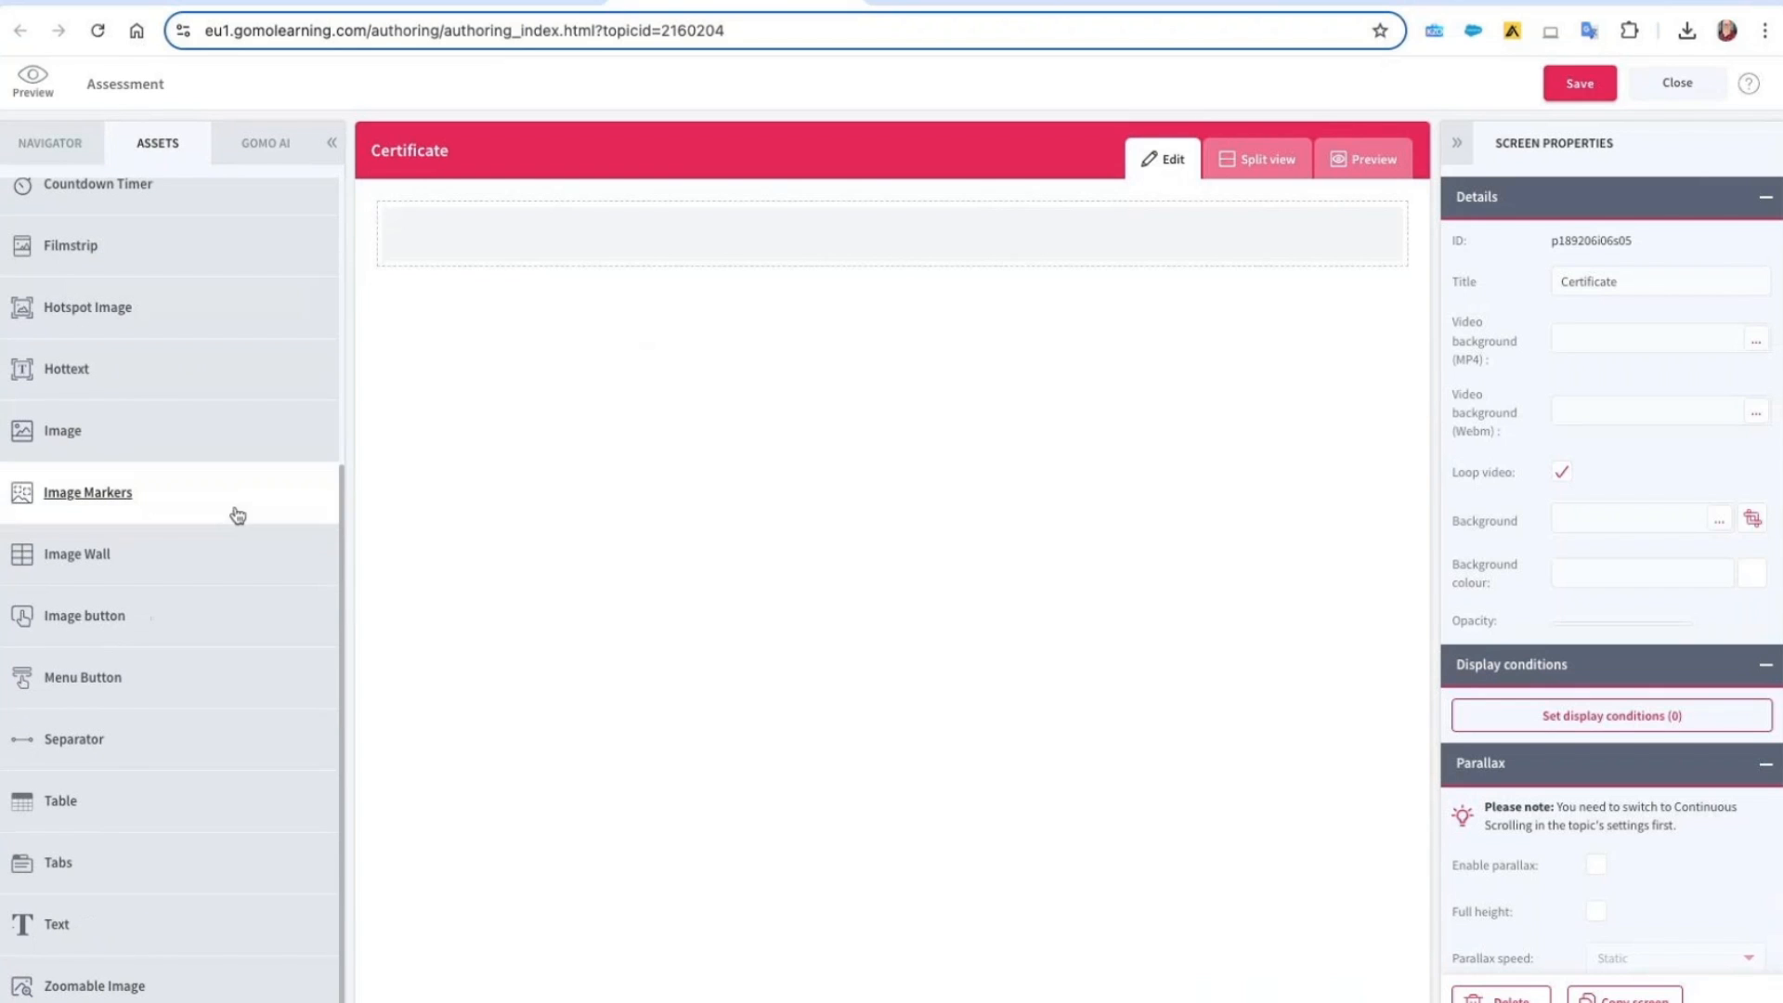
drag(71, 446, 728, 336)
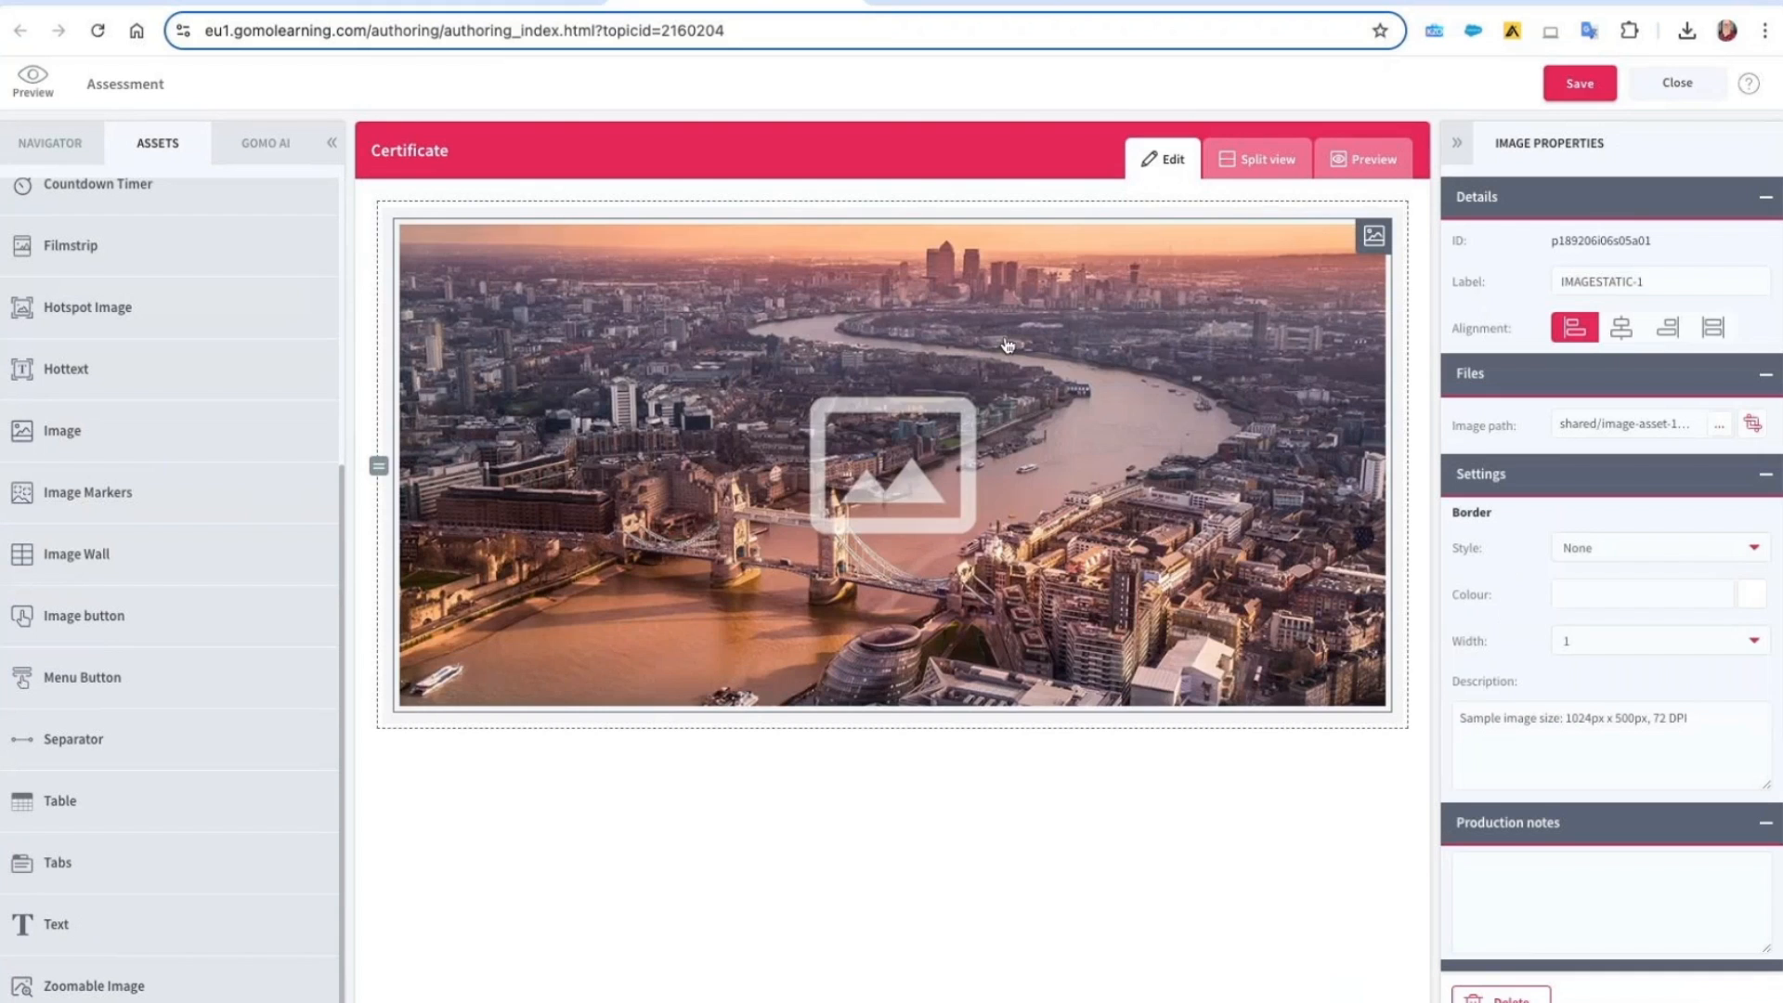
Replace the sample image with the colour gomo logo by filtering the resources for "logo" in Thumb view, and centre-align it
double_click(1082, 379)
click(577, 195)
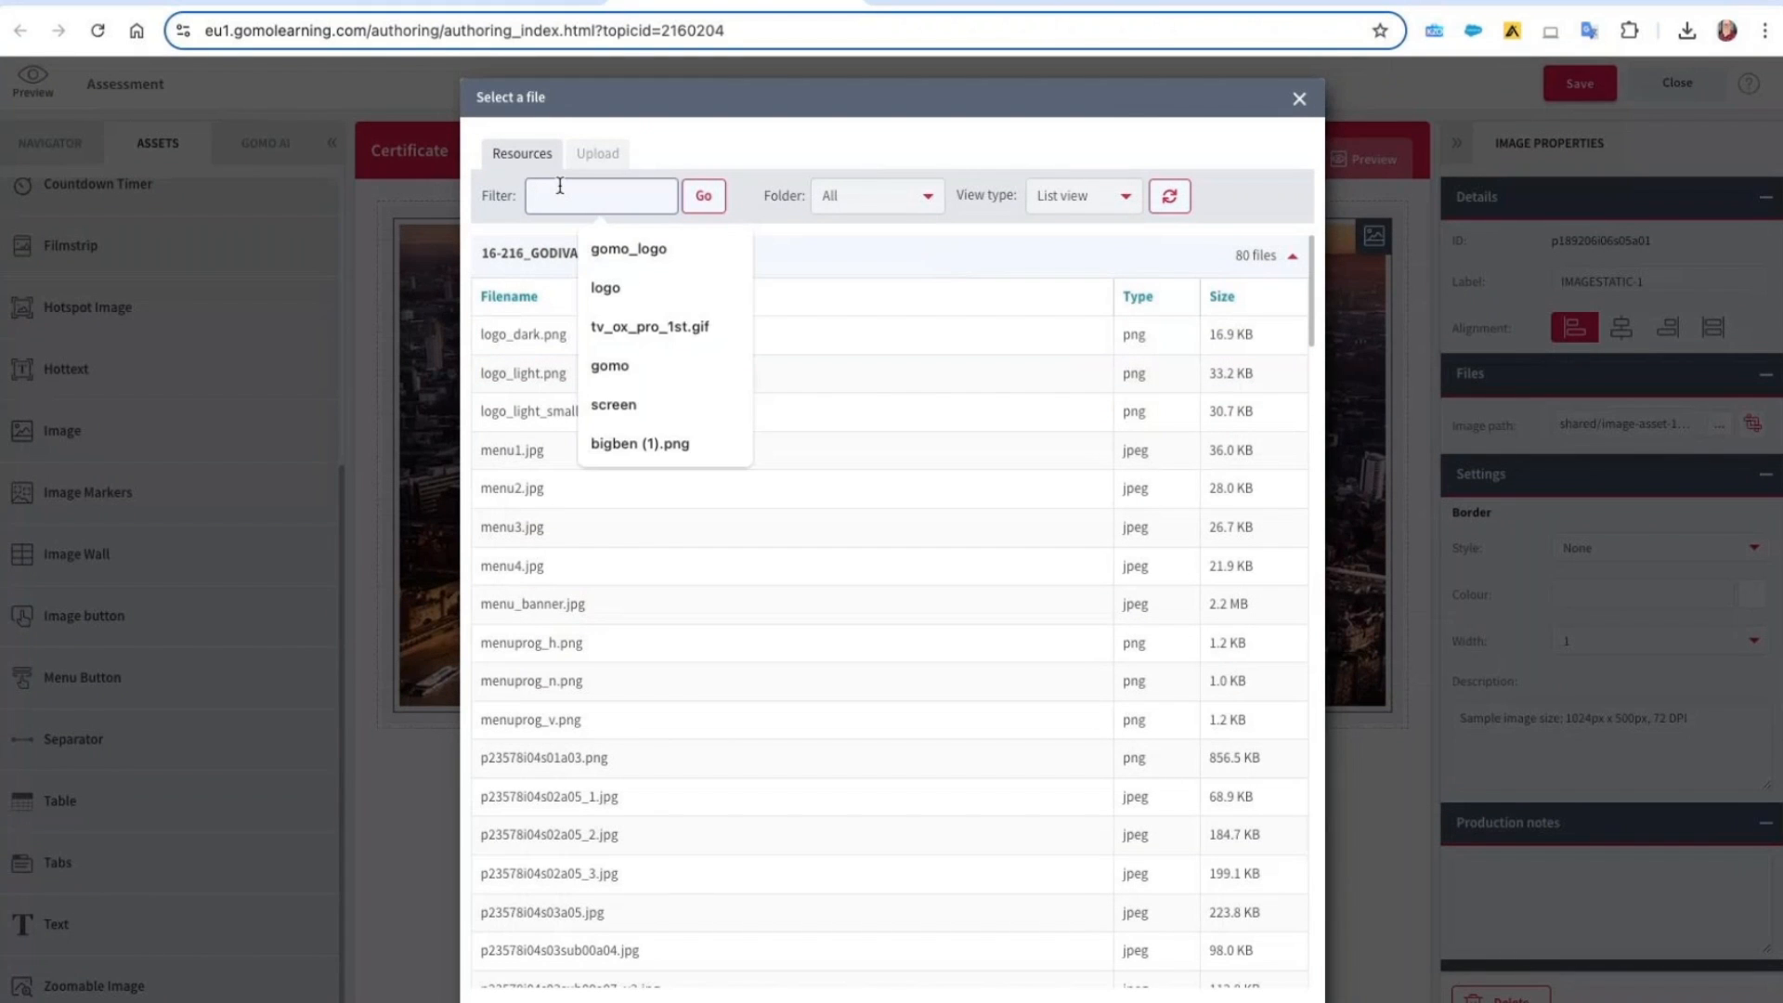
text(logo)
click(703, 196)
click(1110, 195)
click(1107, 220)
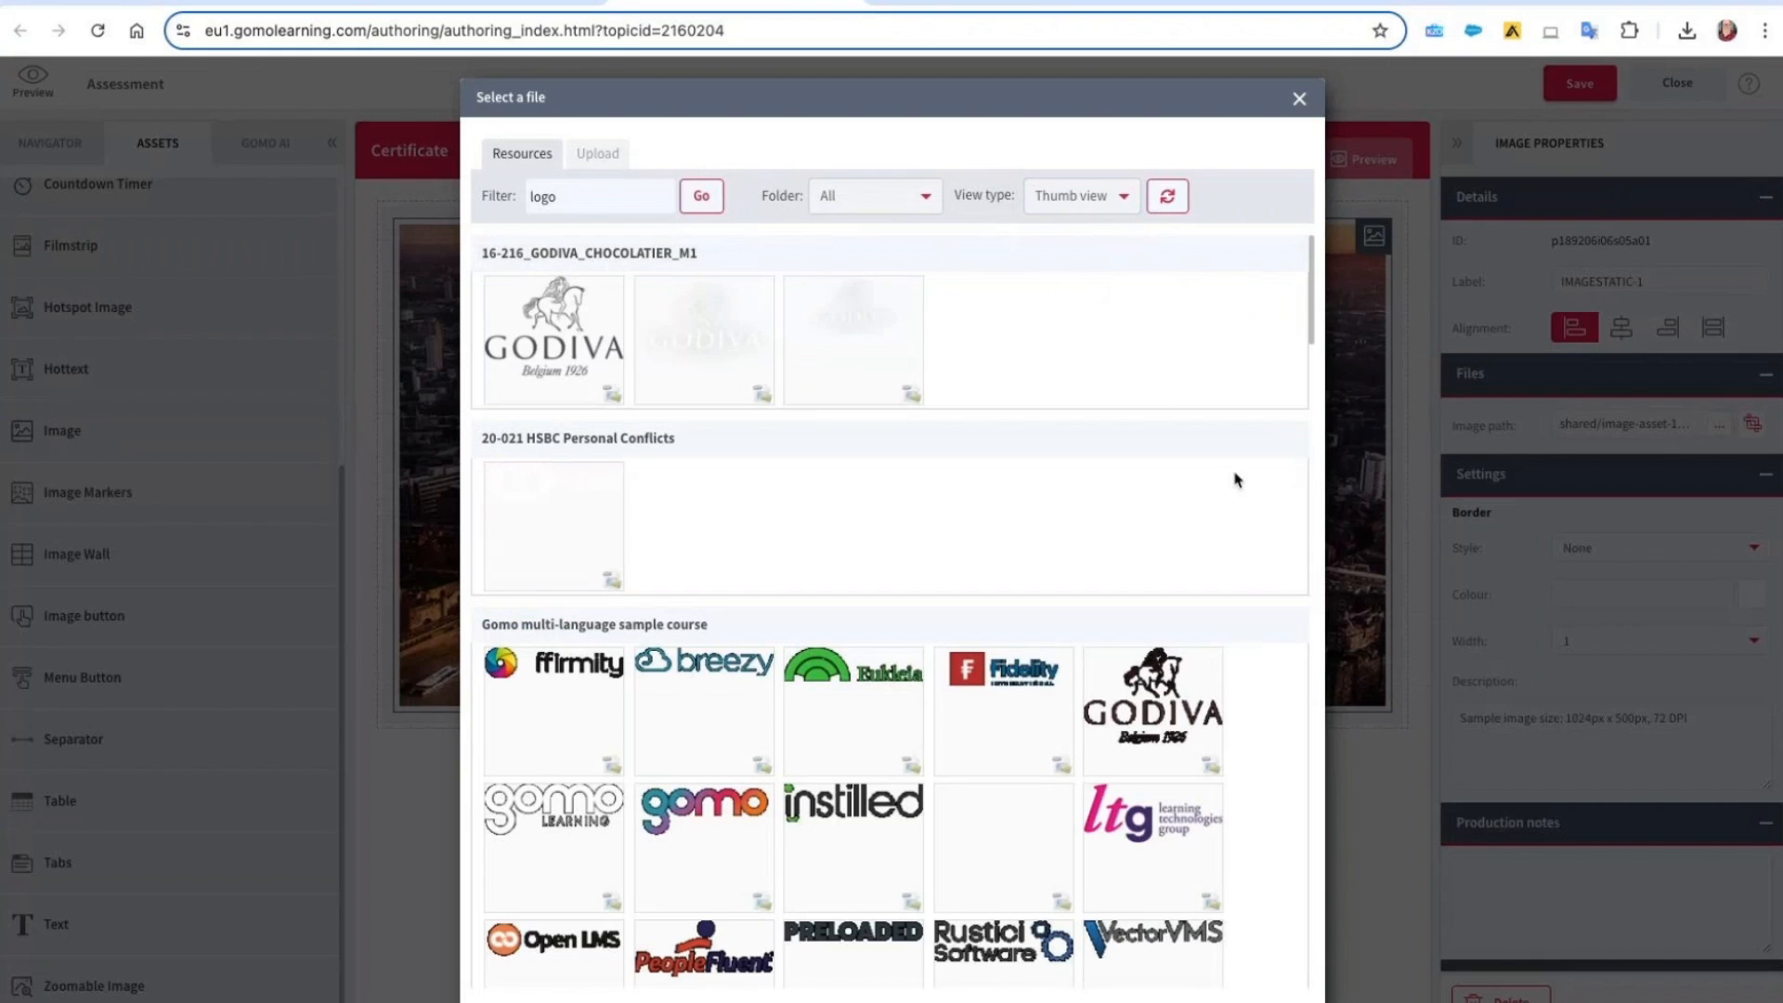
scroll(1214, 517, down, 3)
click(754, 530)
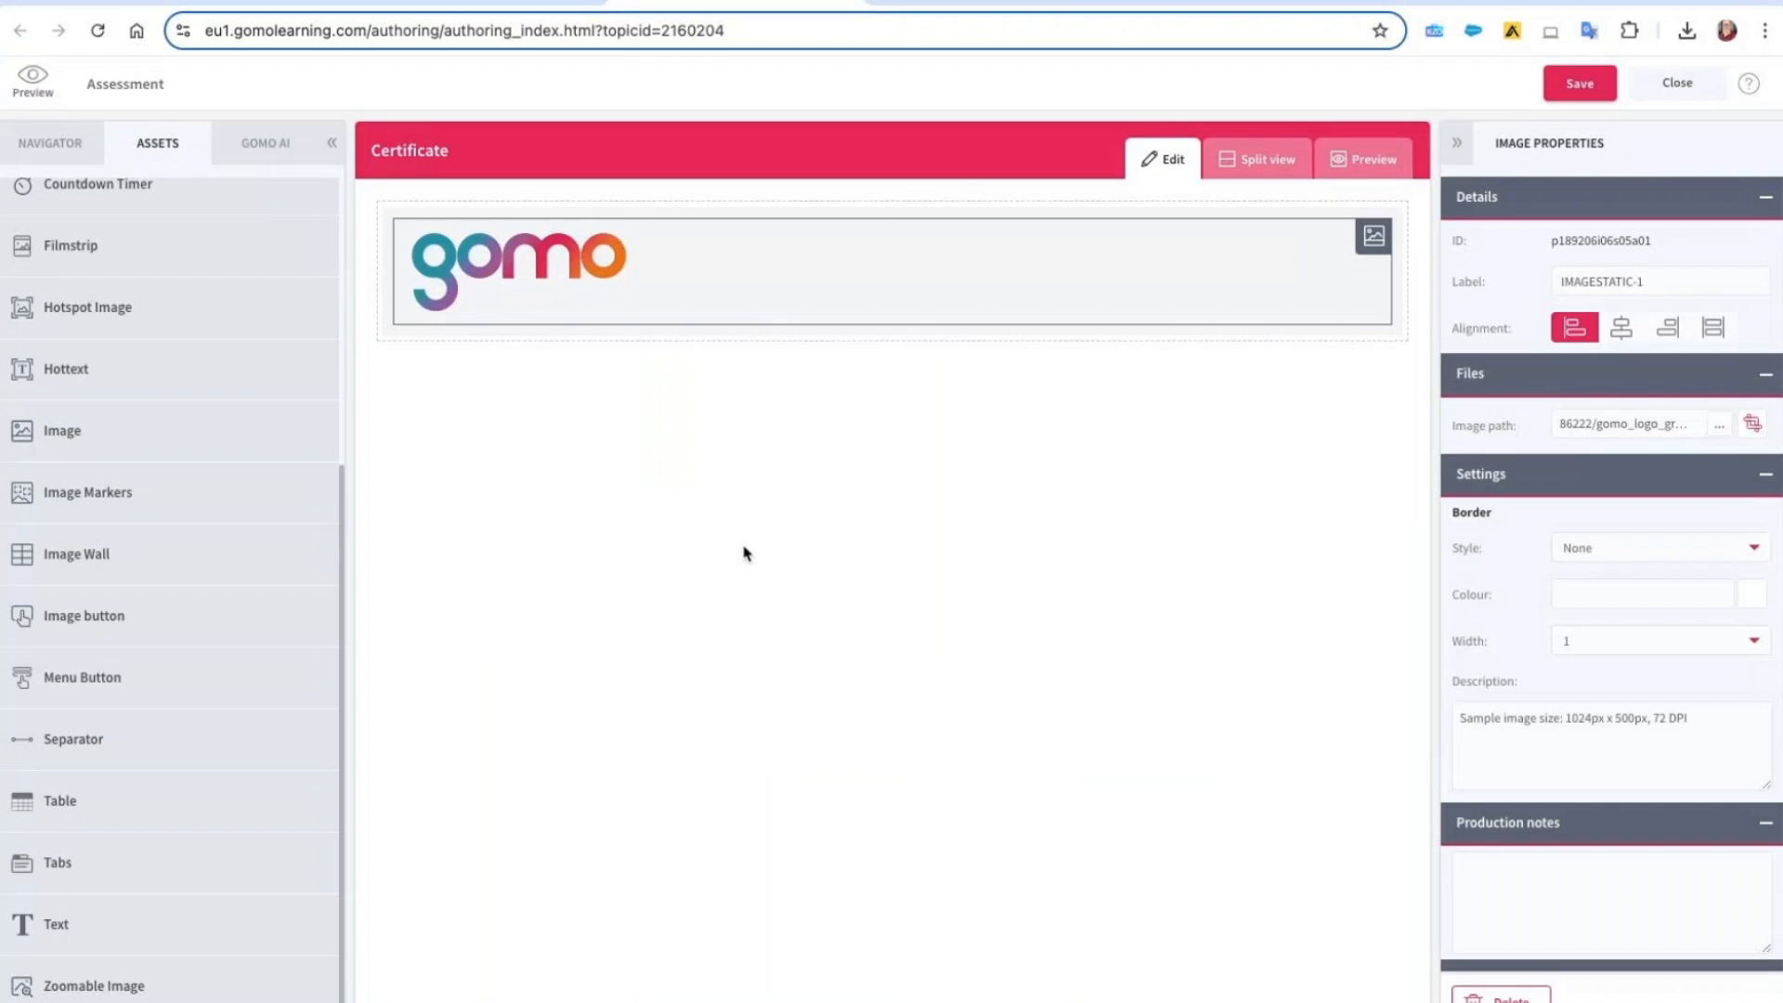
click(1635, 329)
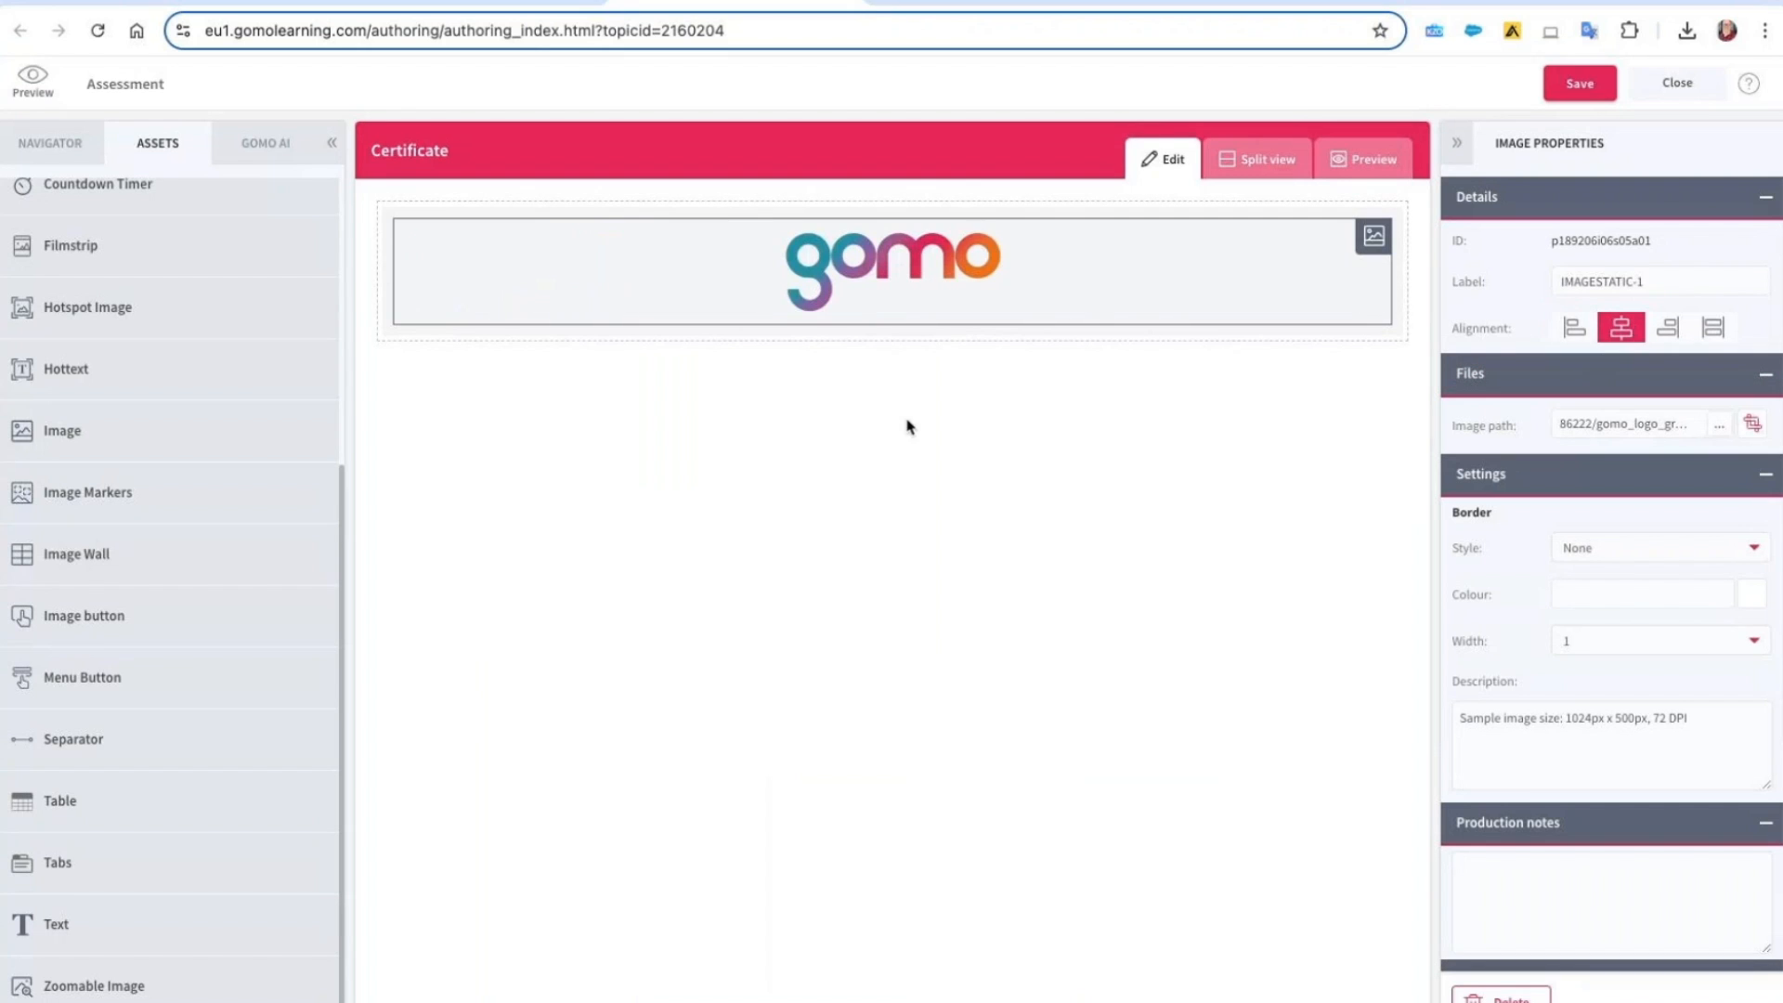
click(926, 457)
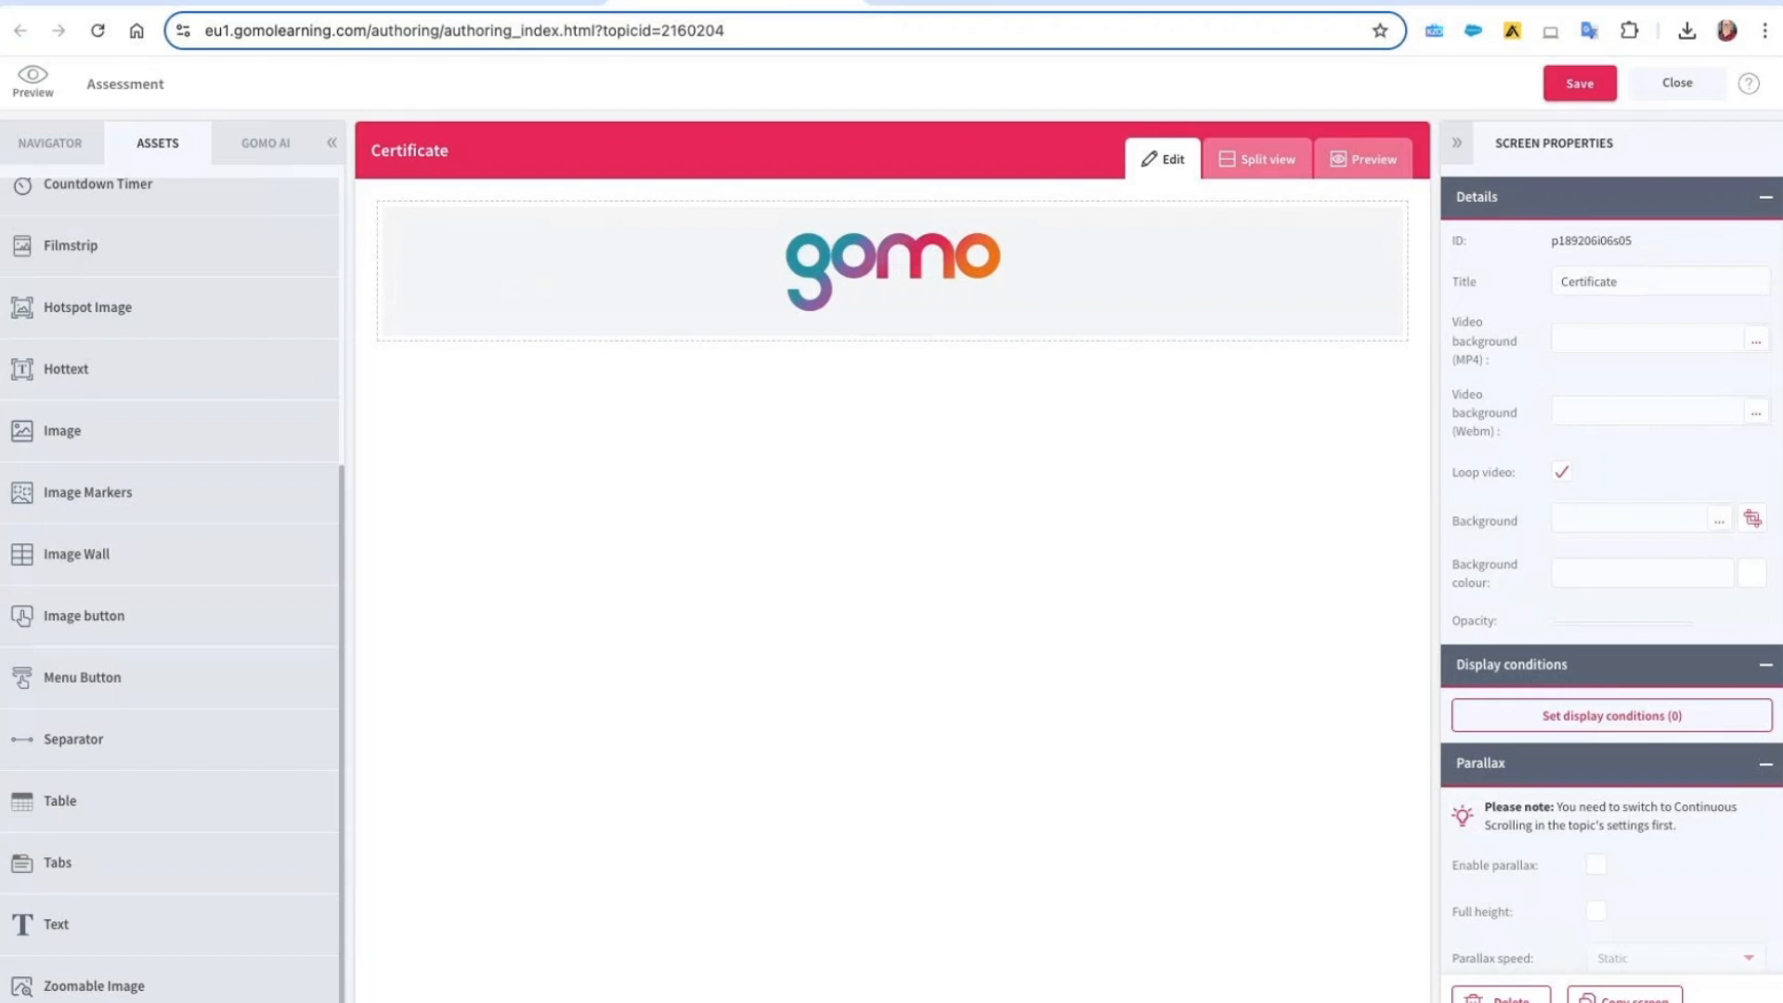
Examine the asset ID of the name text input on the Get name screen
scroll(307, 558, up, 5)
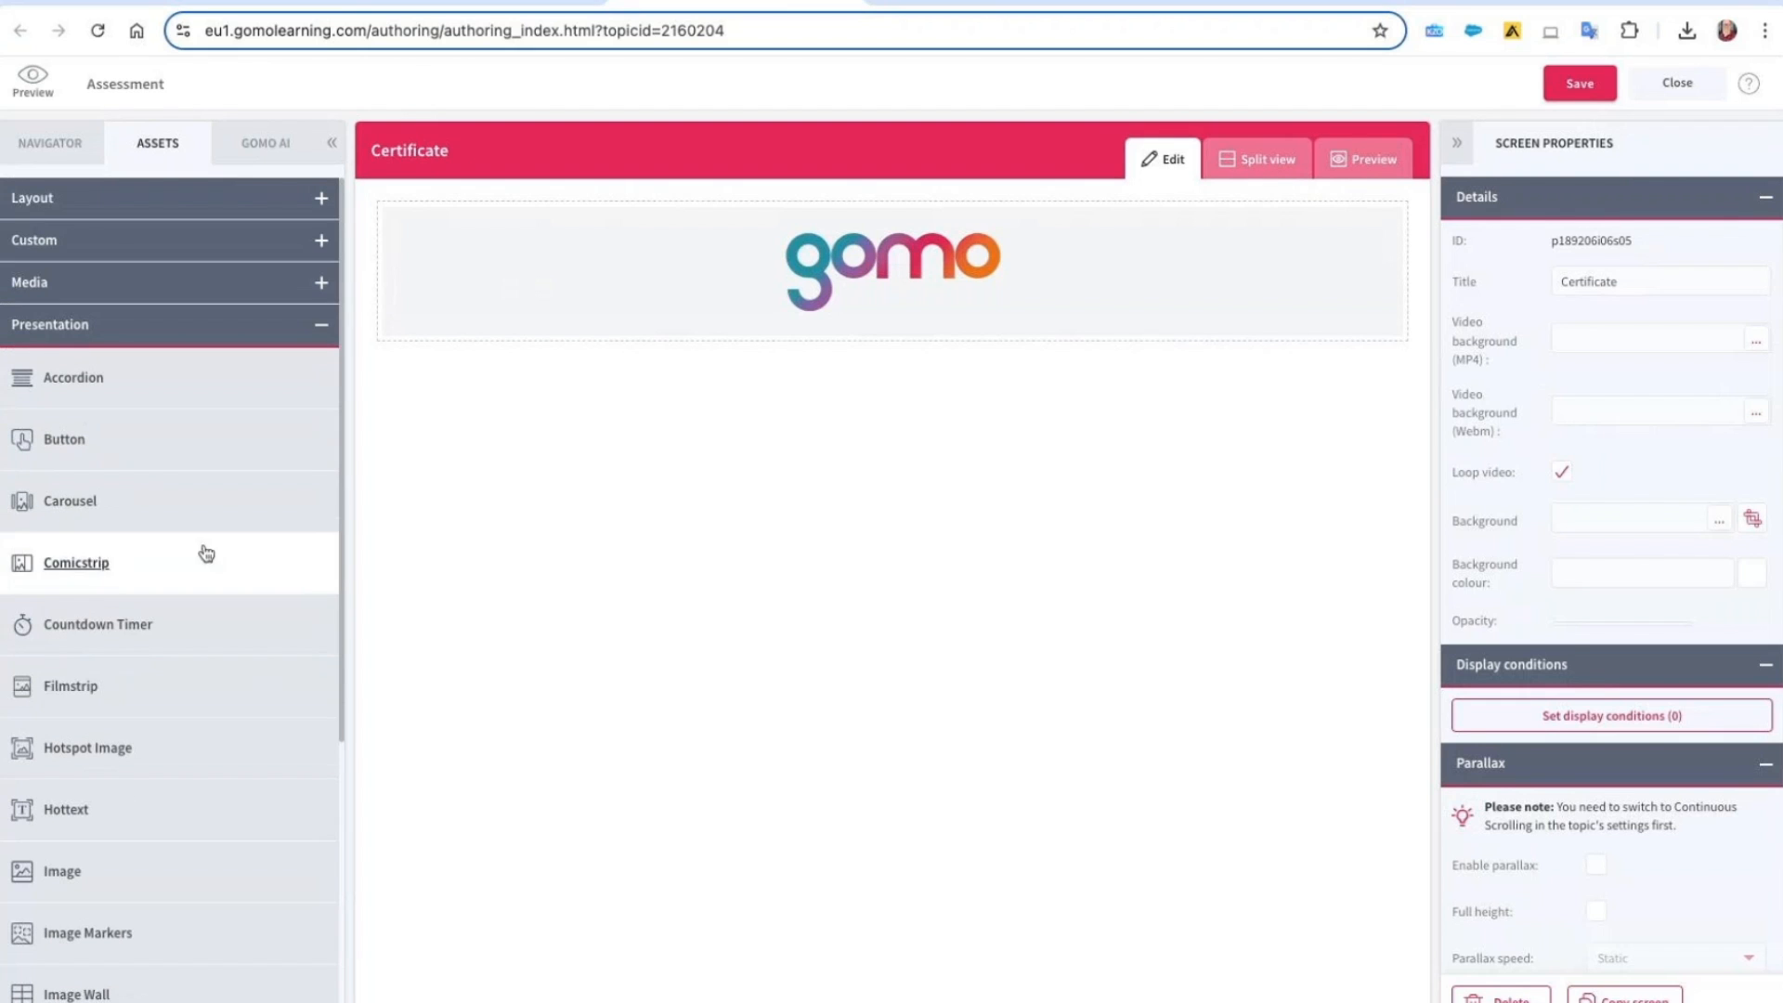
click(54, 142)
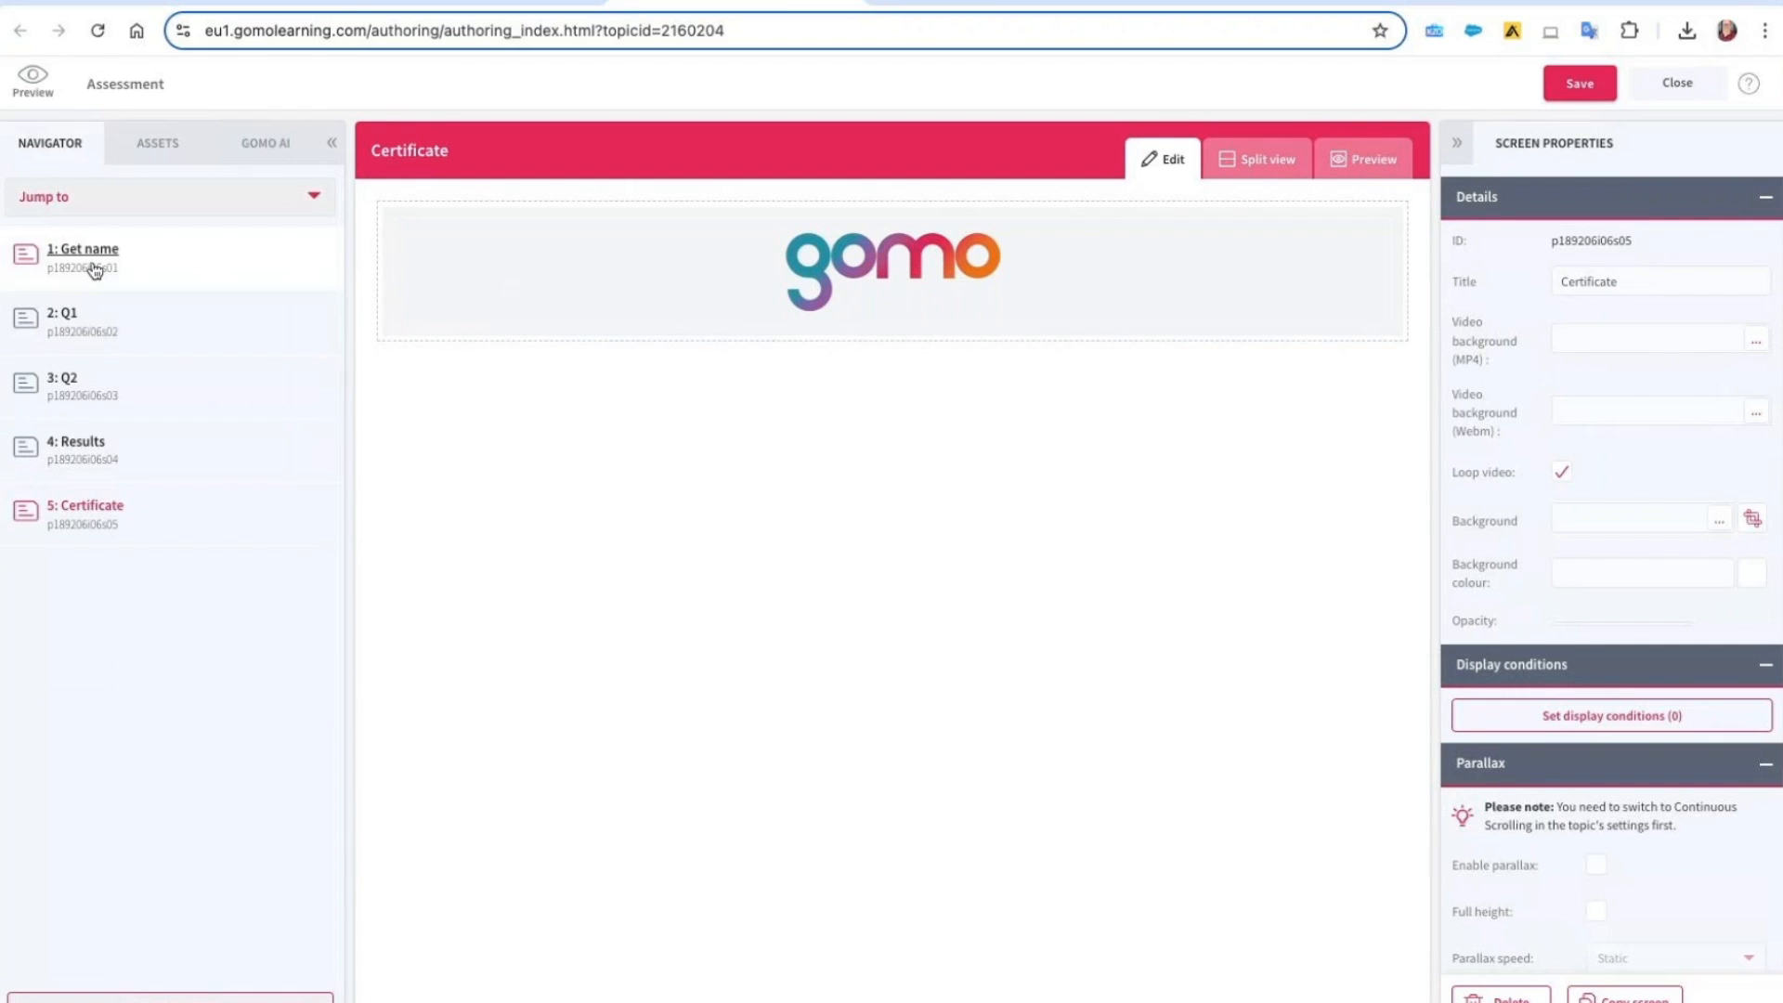
click(93, 269)
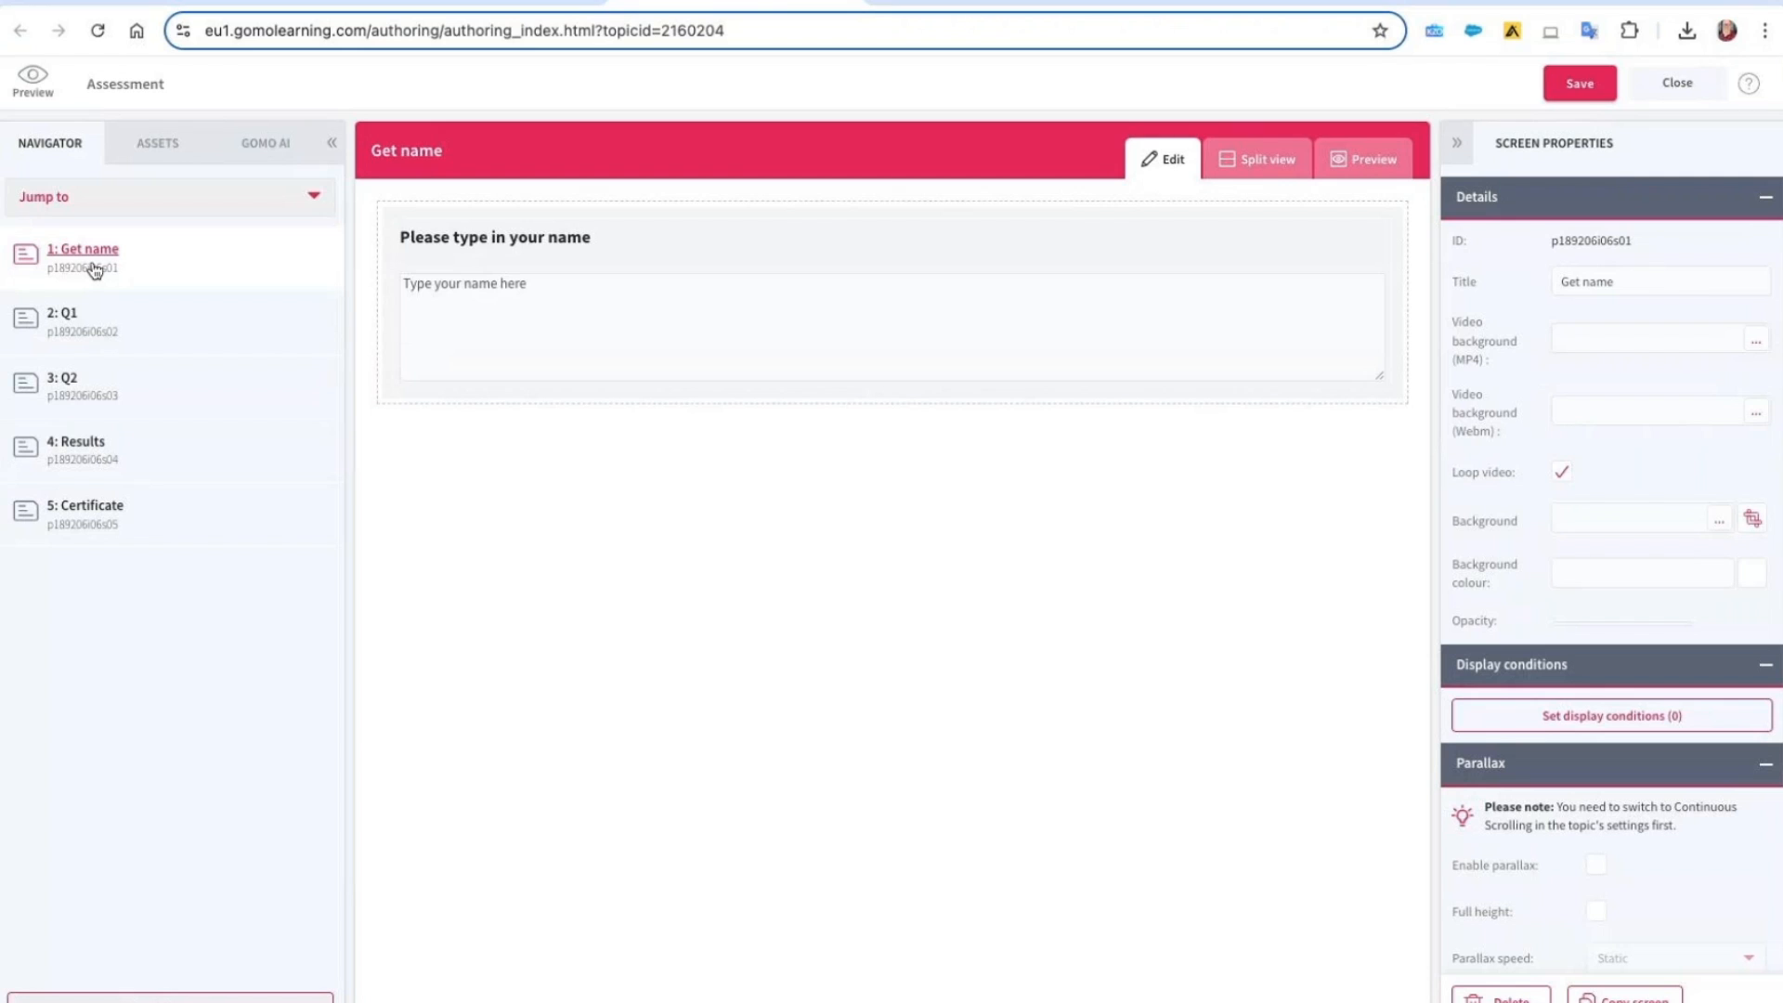
click(700, 331)
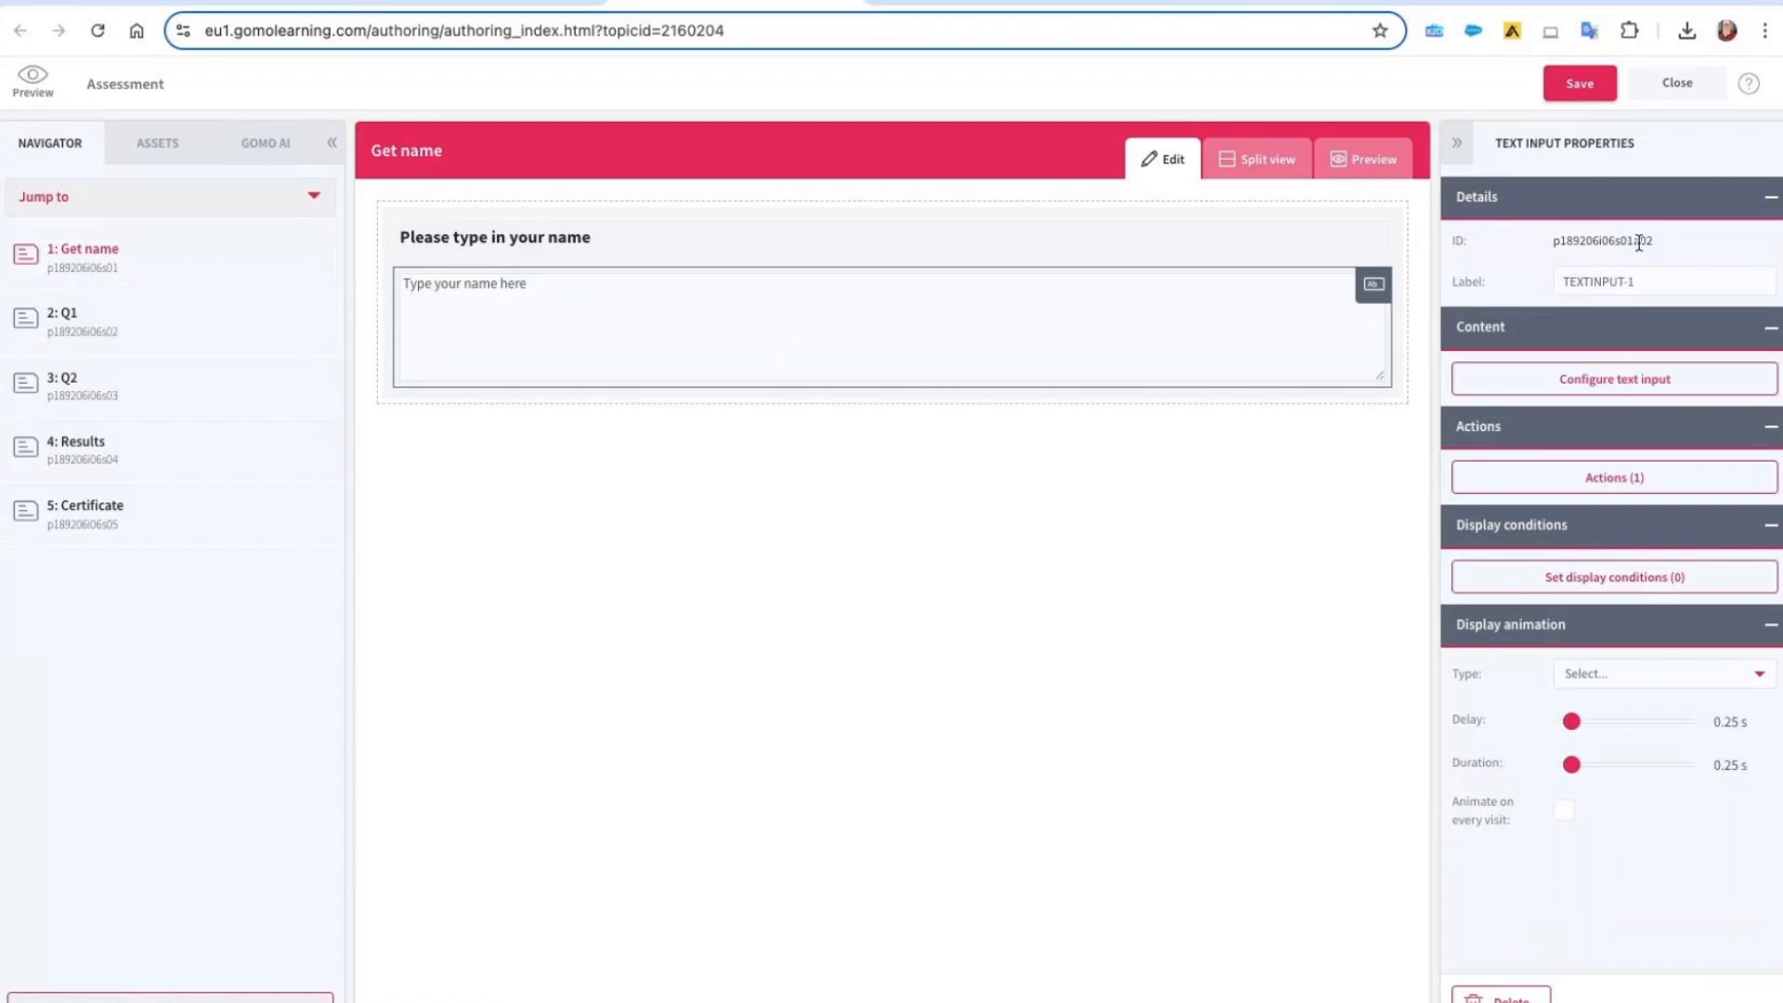
drag(1665, 246, 1555, 253)
click(1597, 246)
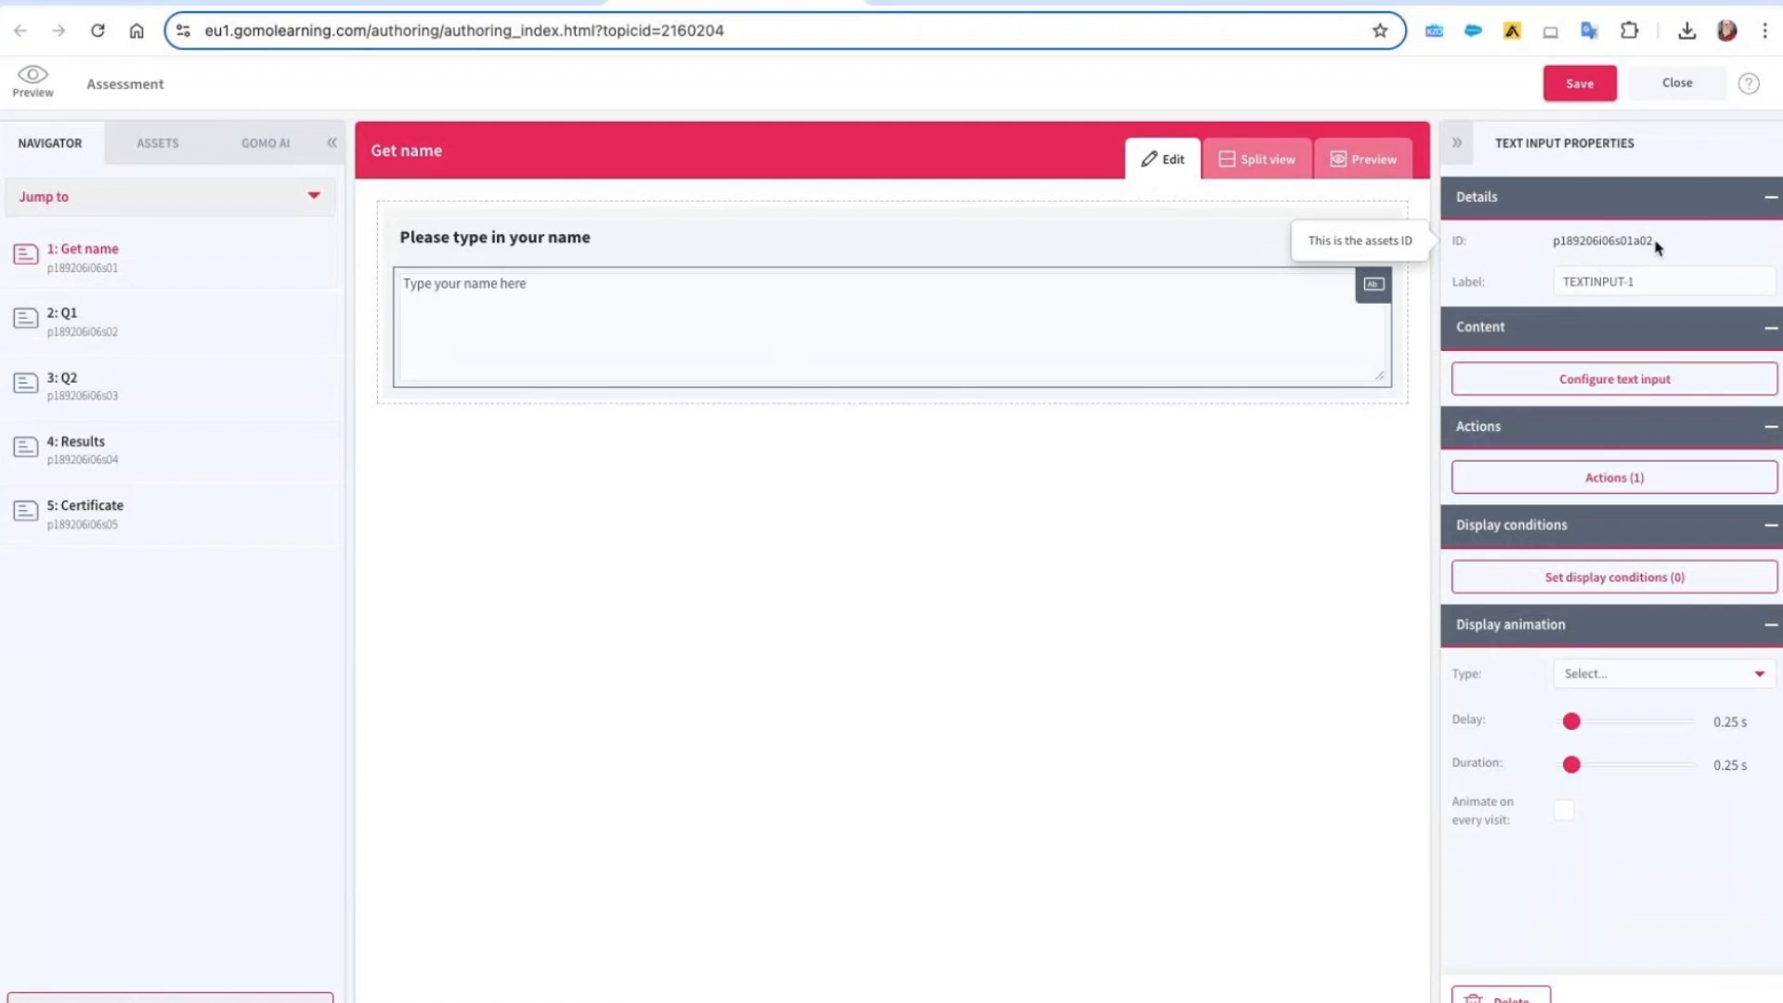
Copy the asset ID of the name text input on the Get name screen
drag(1658, 243, 1553, 241)
key(ctrl+c)
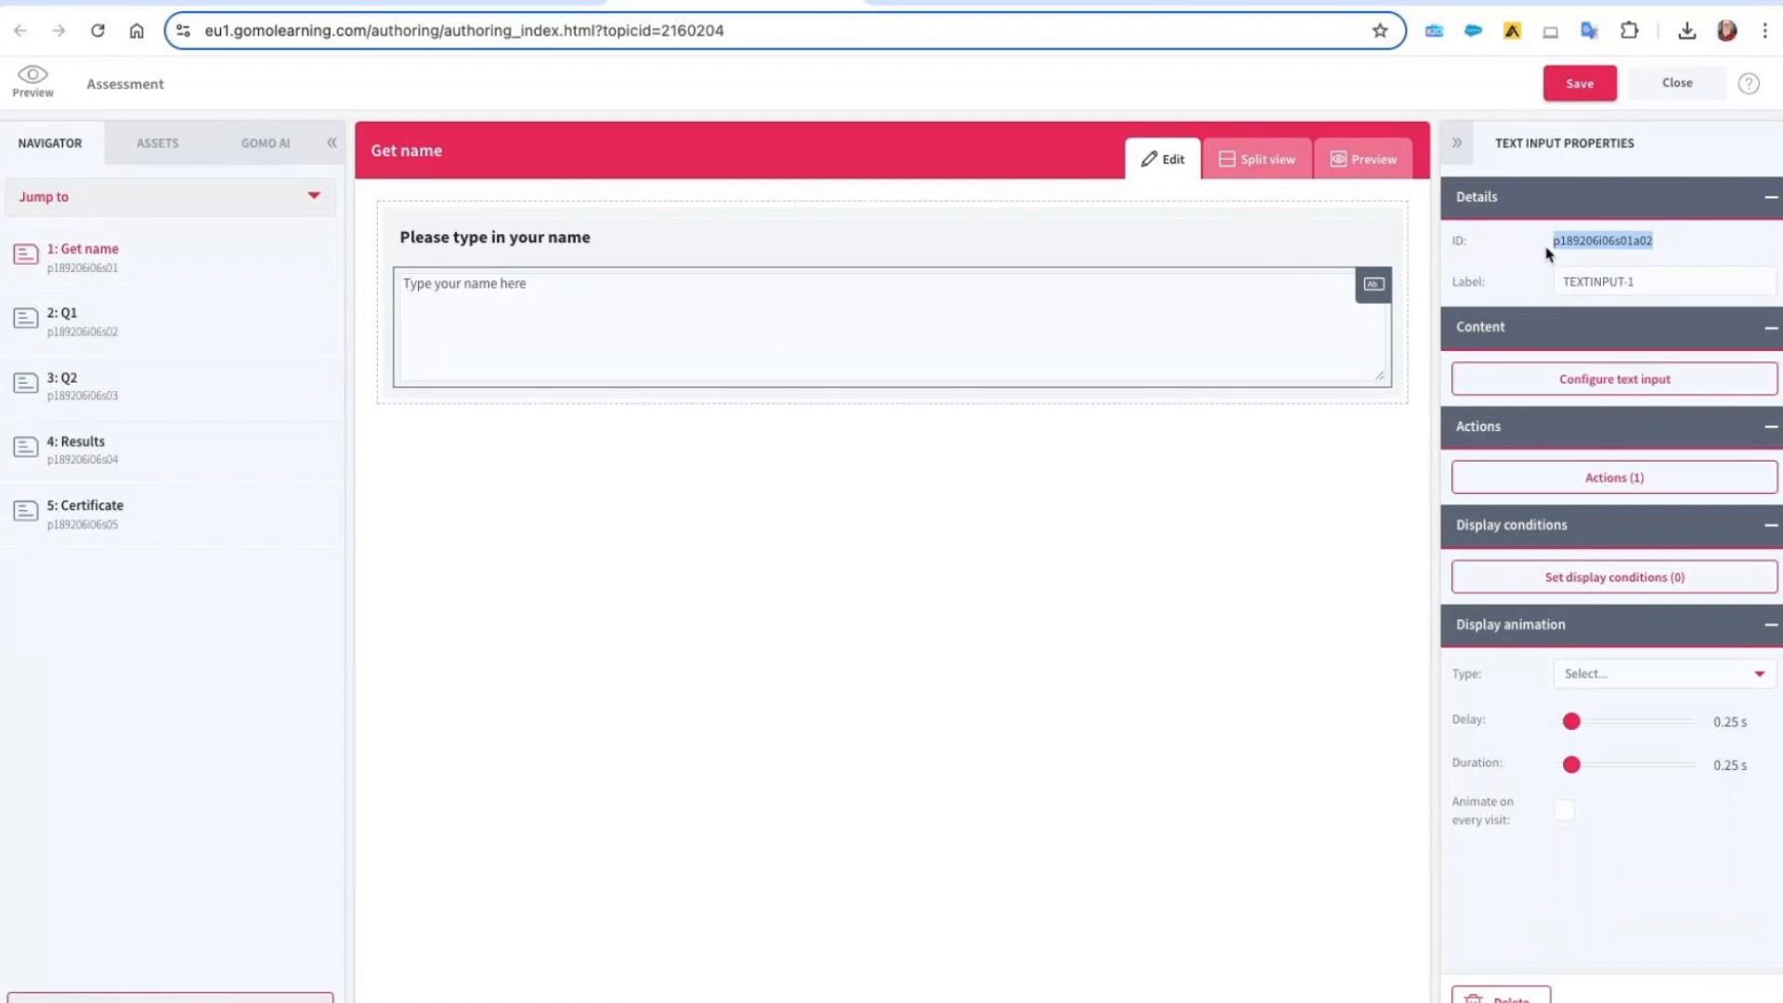
right_click(1569, 240)
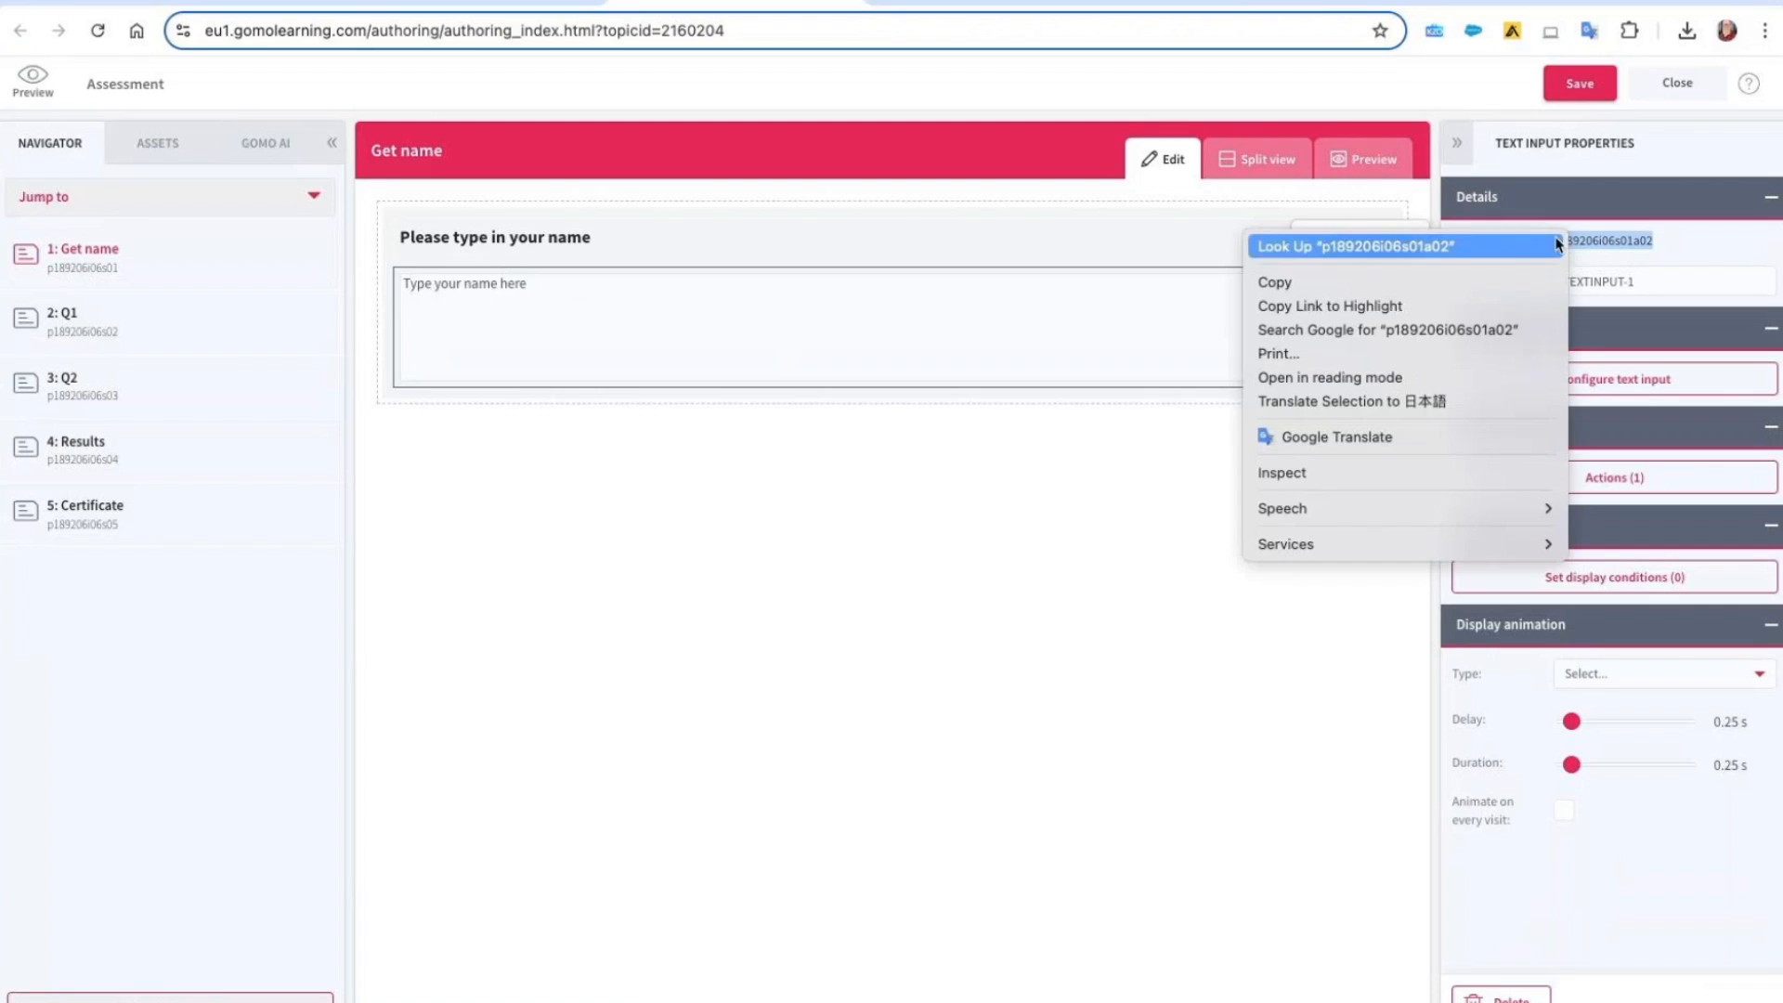
click(1441, 282)
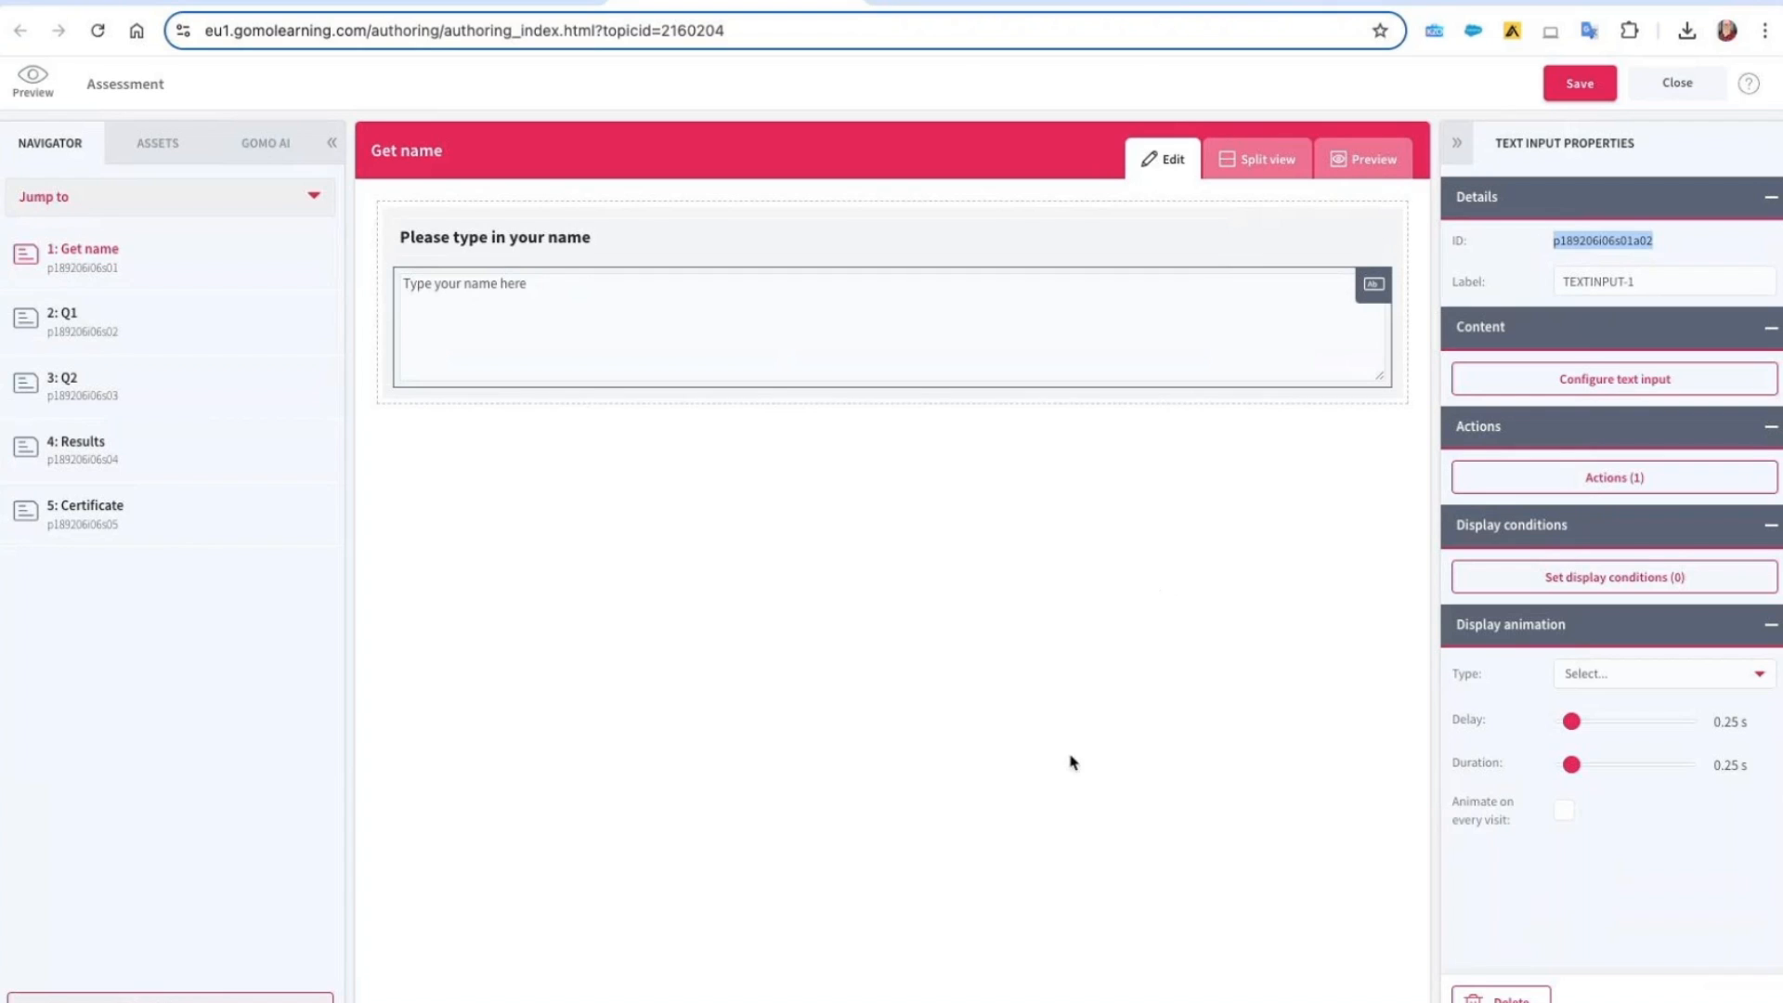
Add a Text asset below the logo on the Certificate screen
click(97, 514)
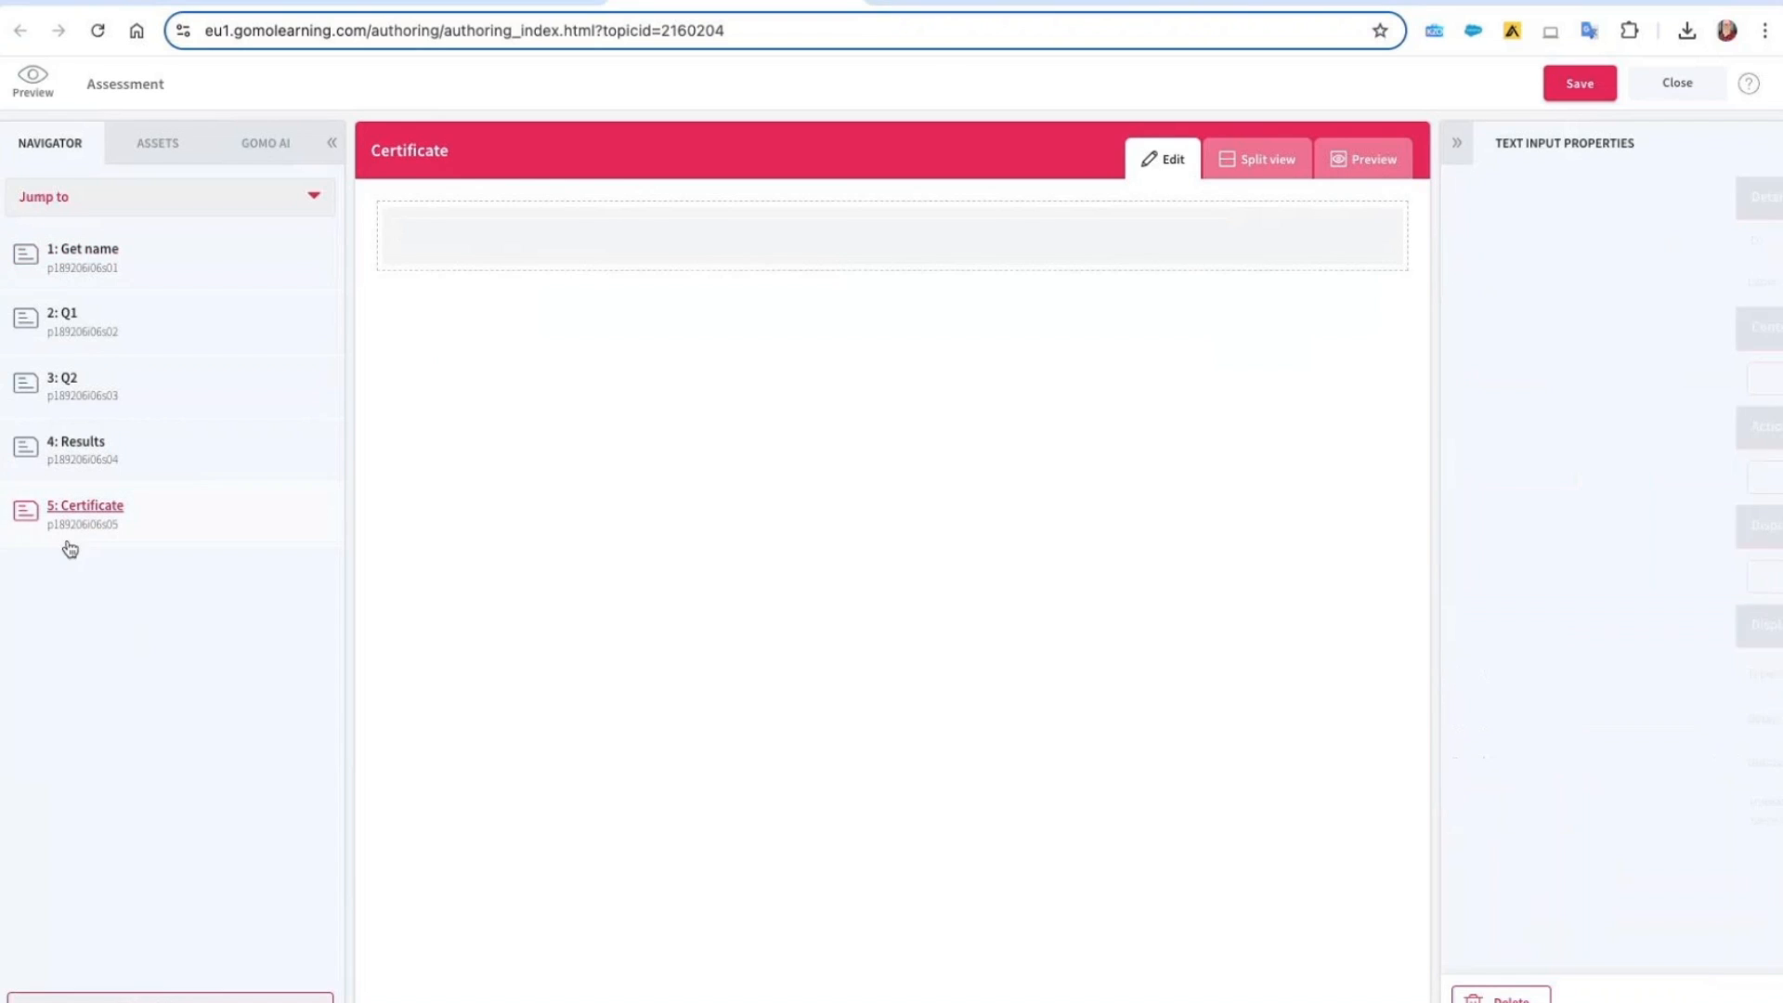
click(140, 137)
scroll(306, 724, down, 5)
drag(51, 927, 799, 381)
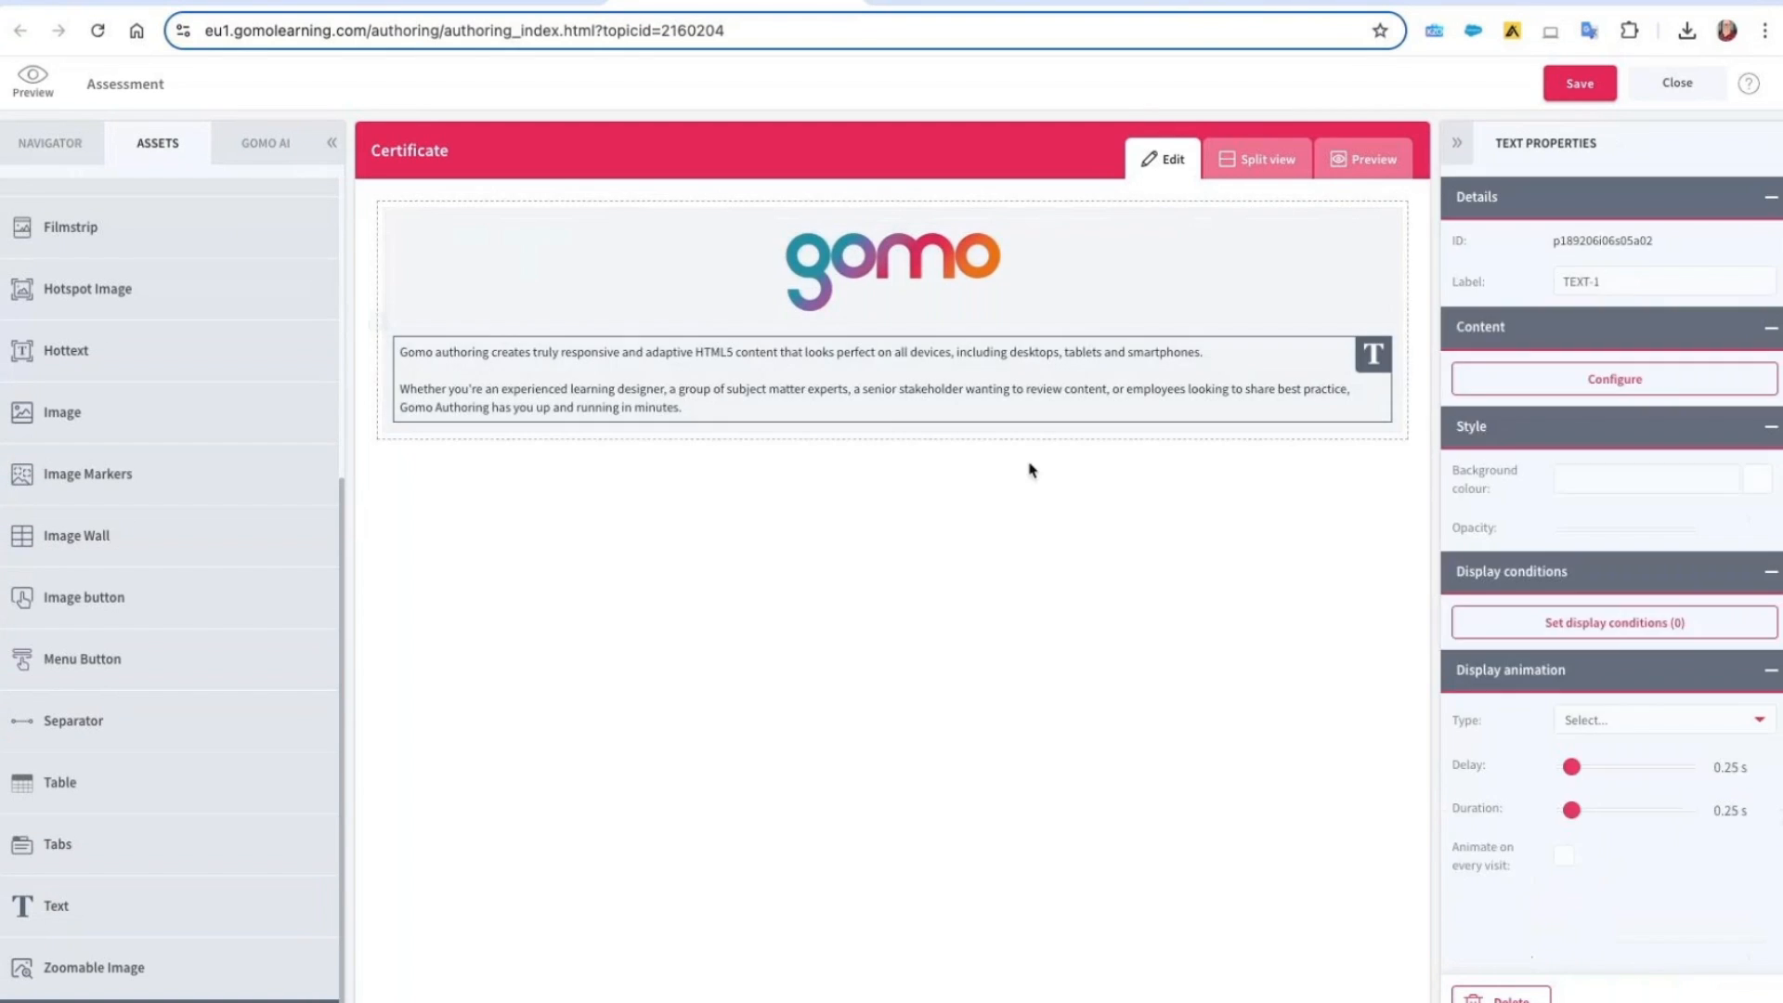
Replace the sample text with the variable {{asset_variable.p189206i06s01a02}} using the copied ID, and centre-align the text
double_click(768, 406)
drag(716, 587, 627, 423)
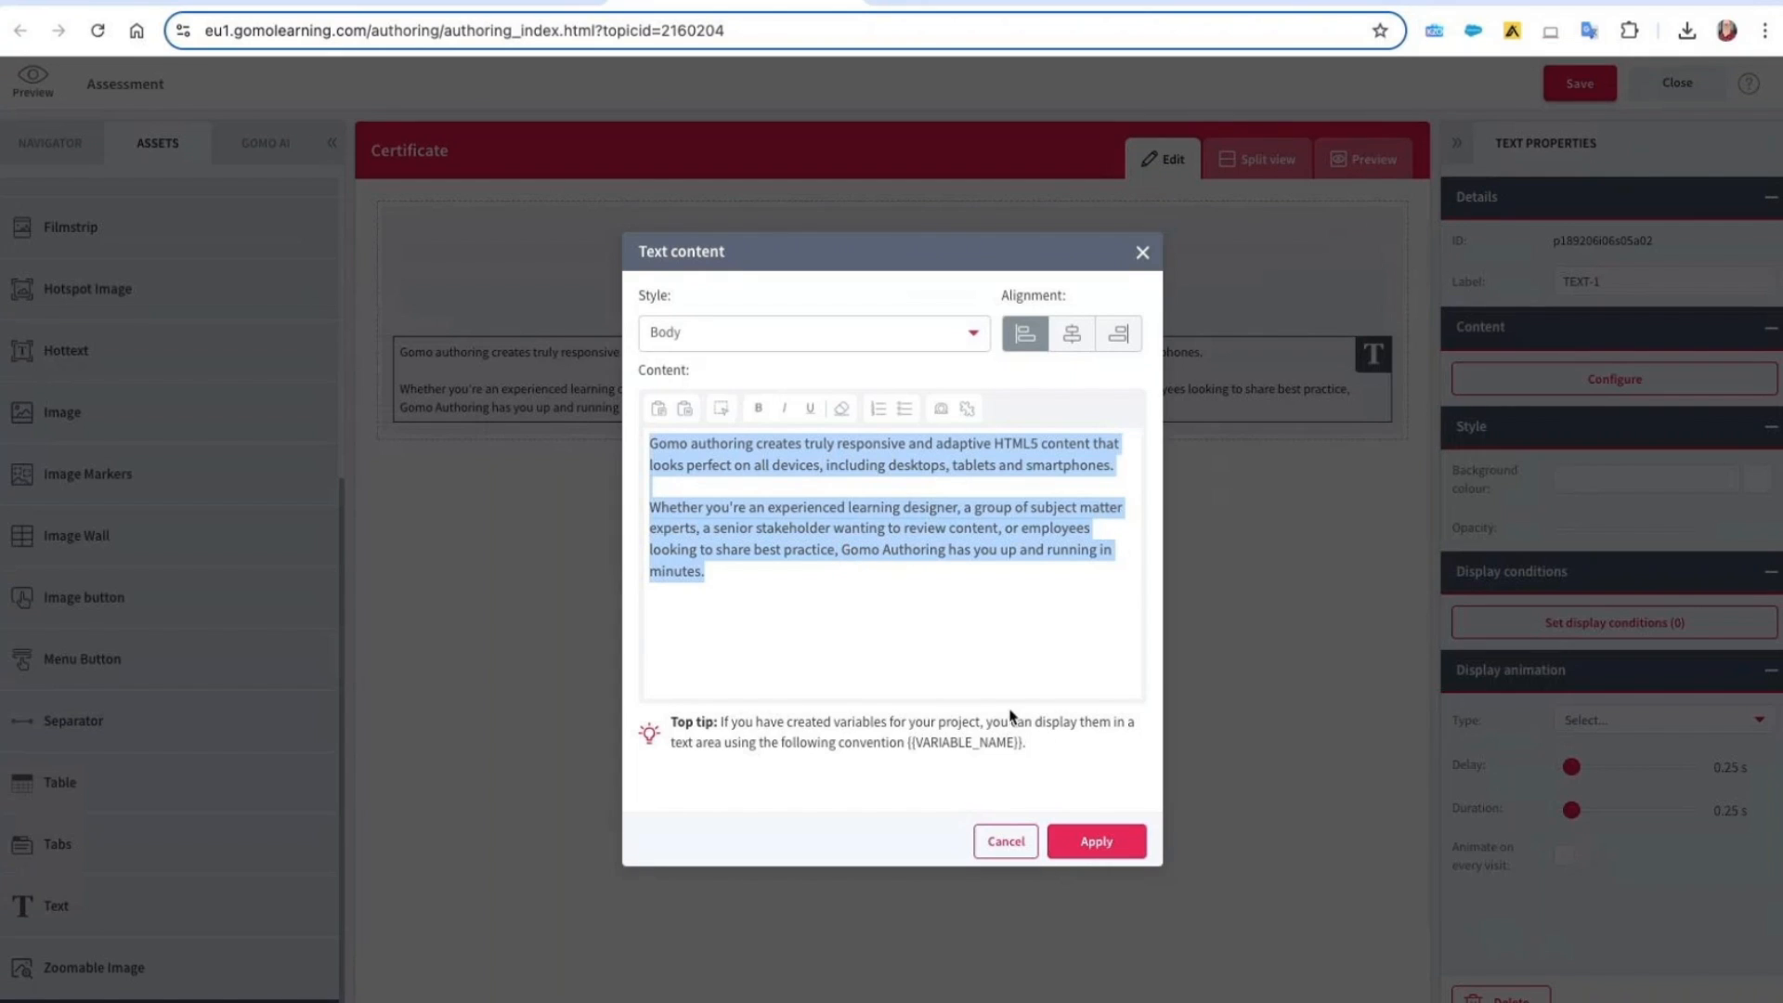
text({{)
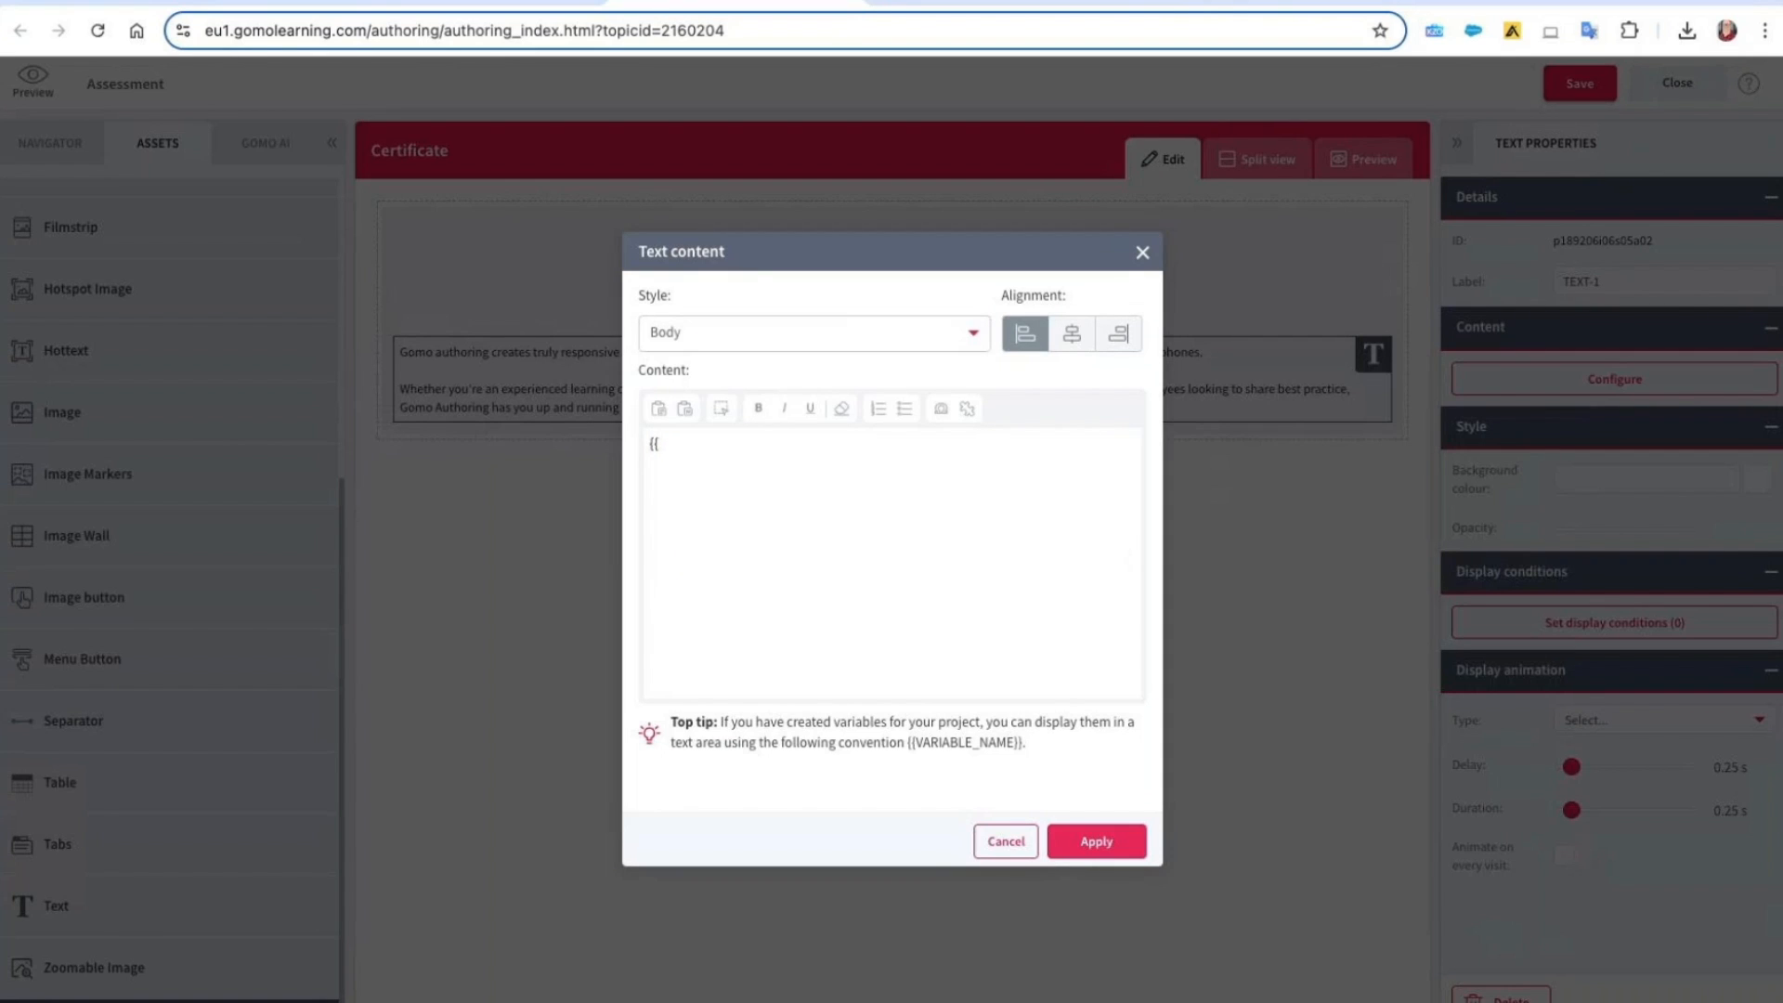
text(asset_variable.)
key(ctrl+v)
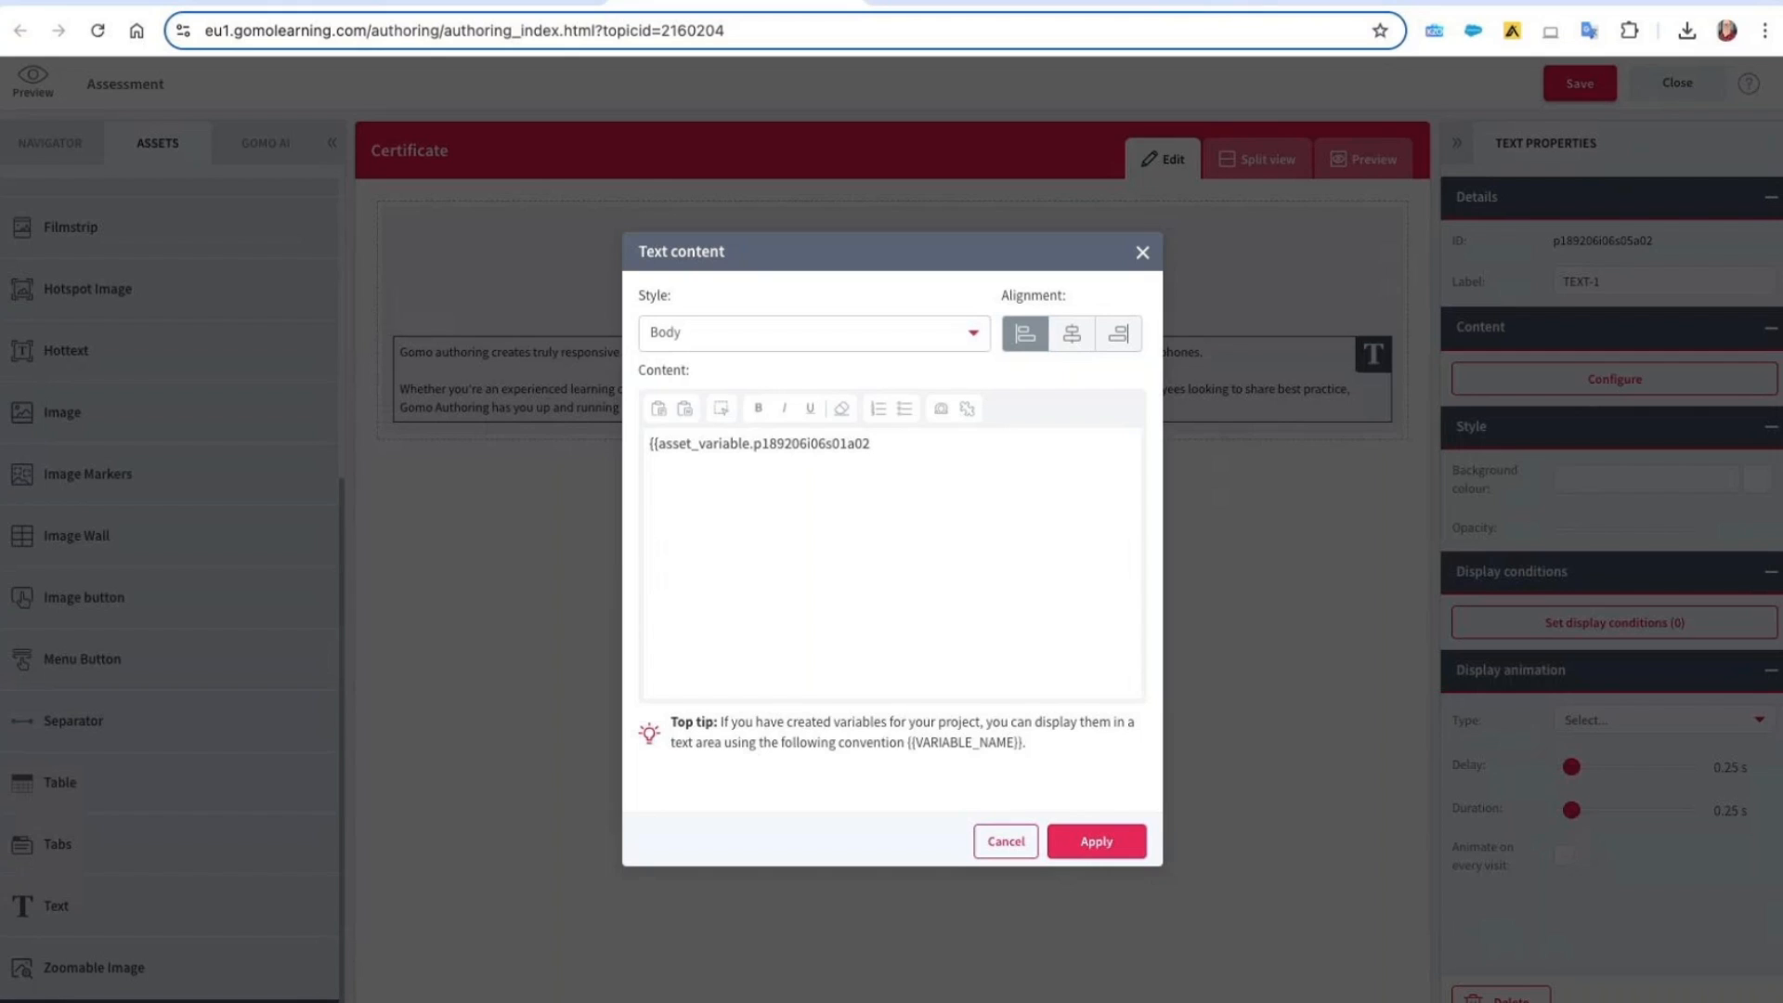
text(}})
click(1071, 333)
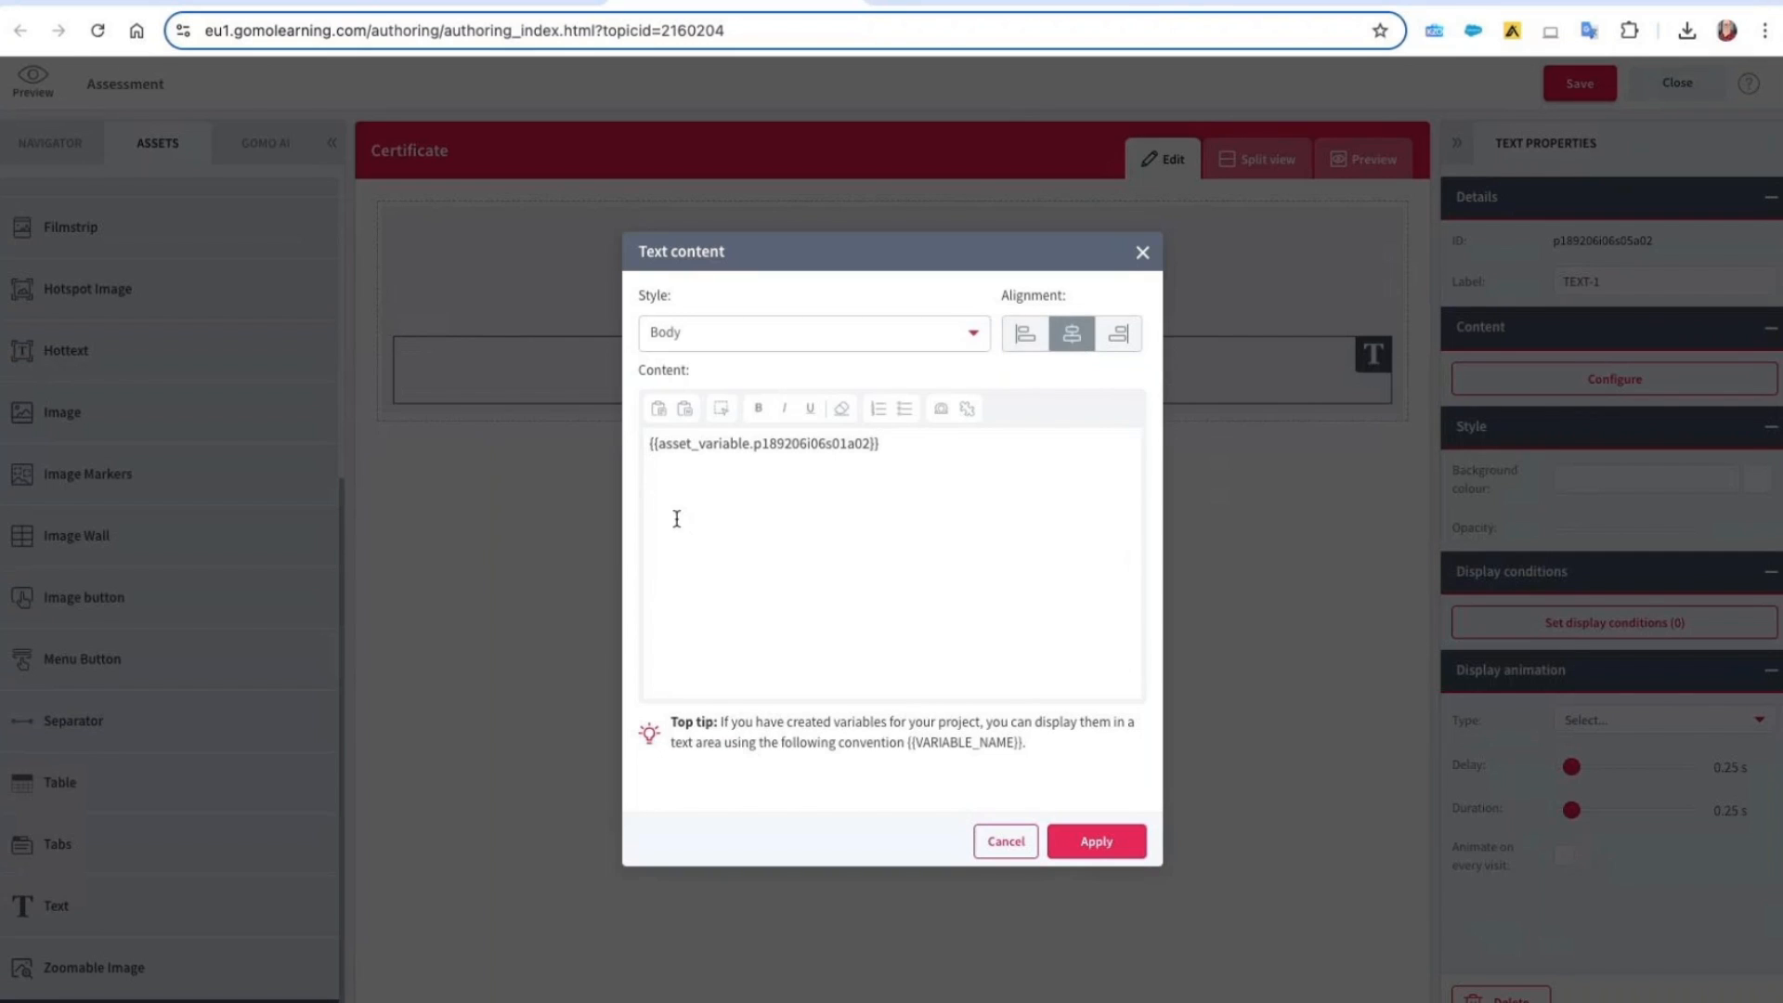
Add the line "has passed the course with a score of {{gomo_course_score}}" and a further line starting with "on"
click(660, 485)
text(has passed the course with a)
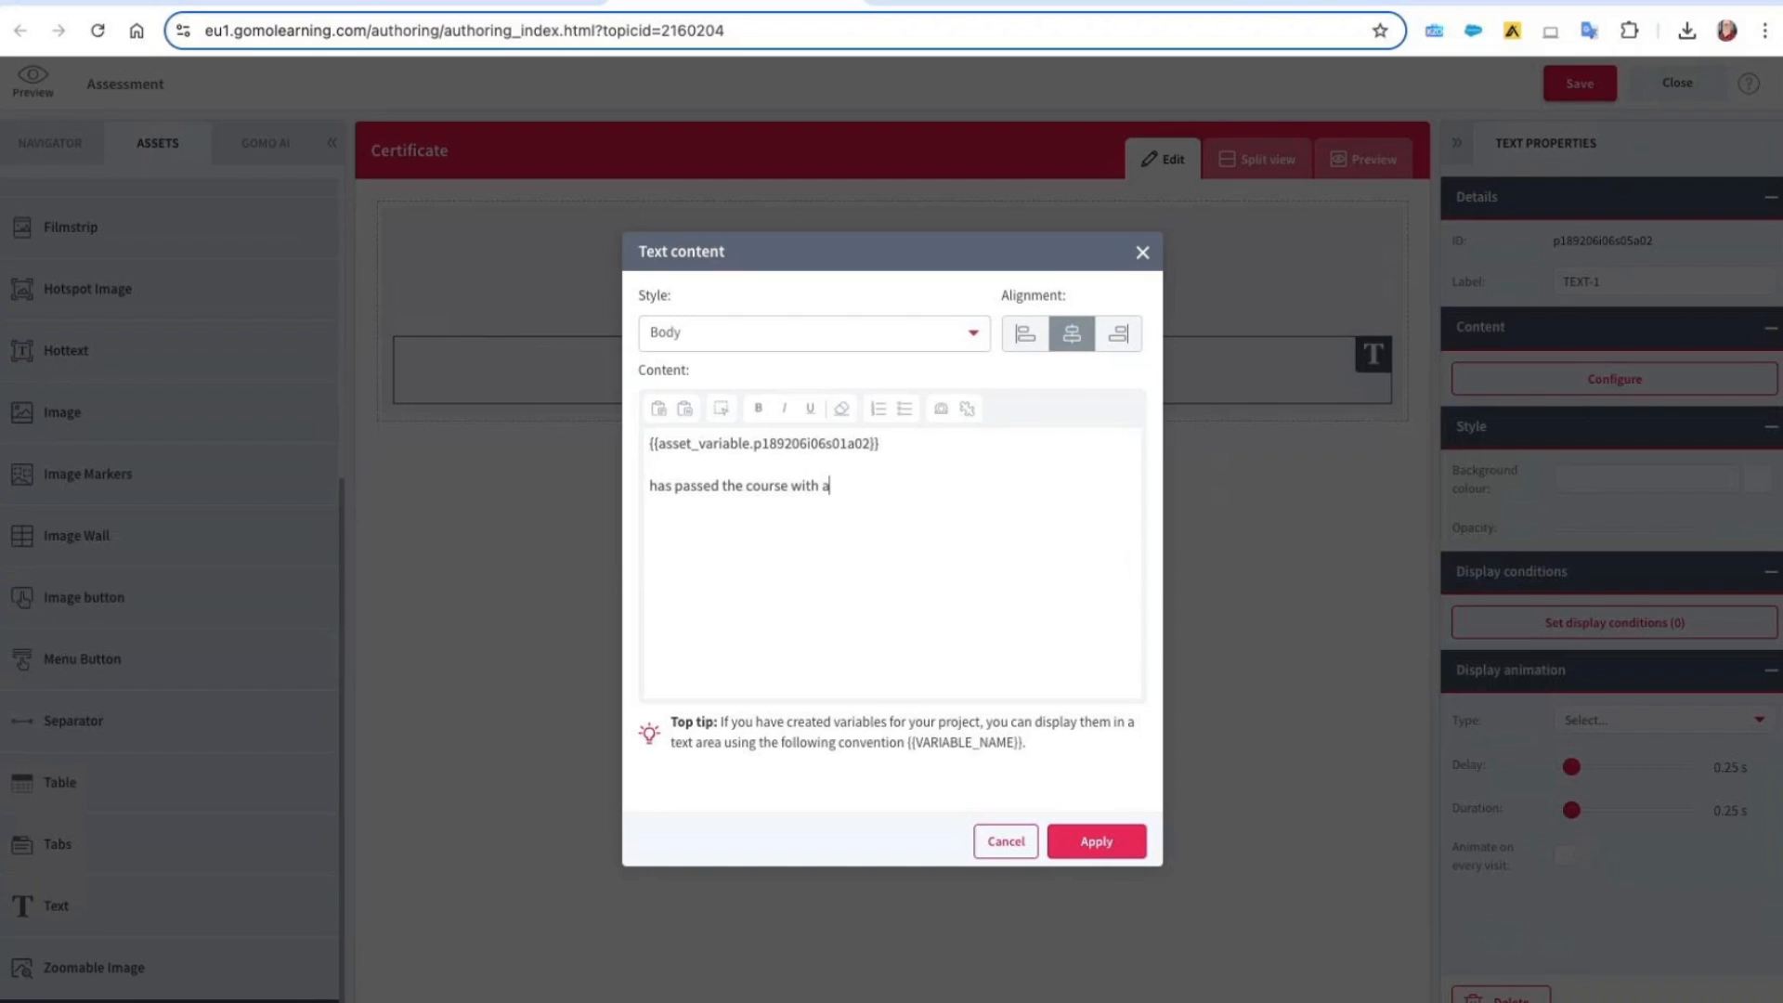
text( score of)
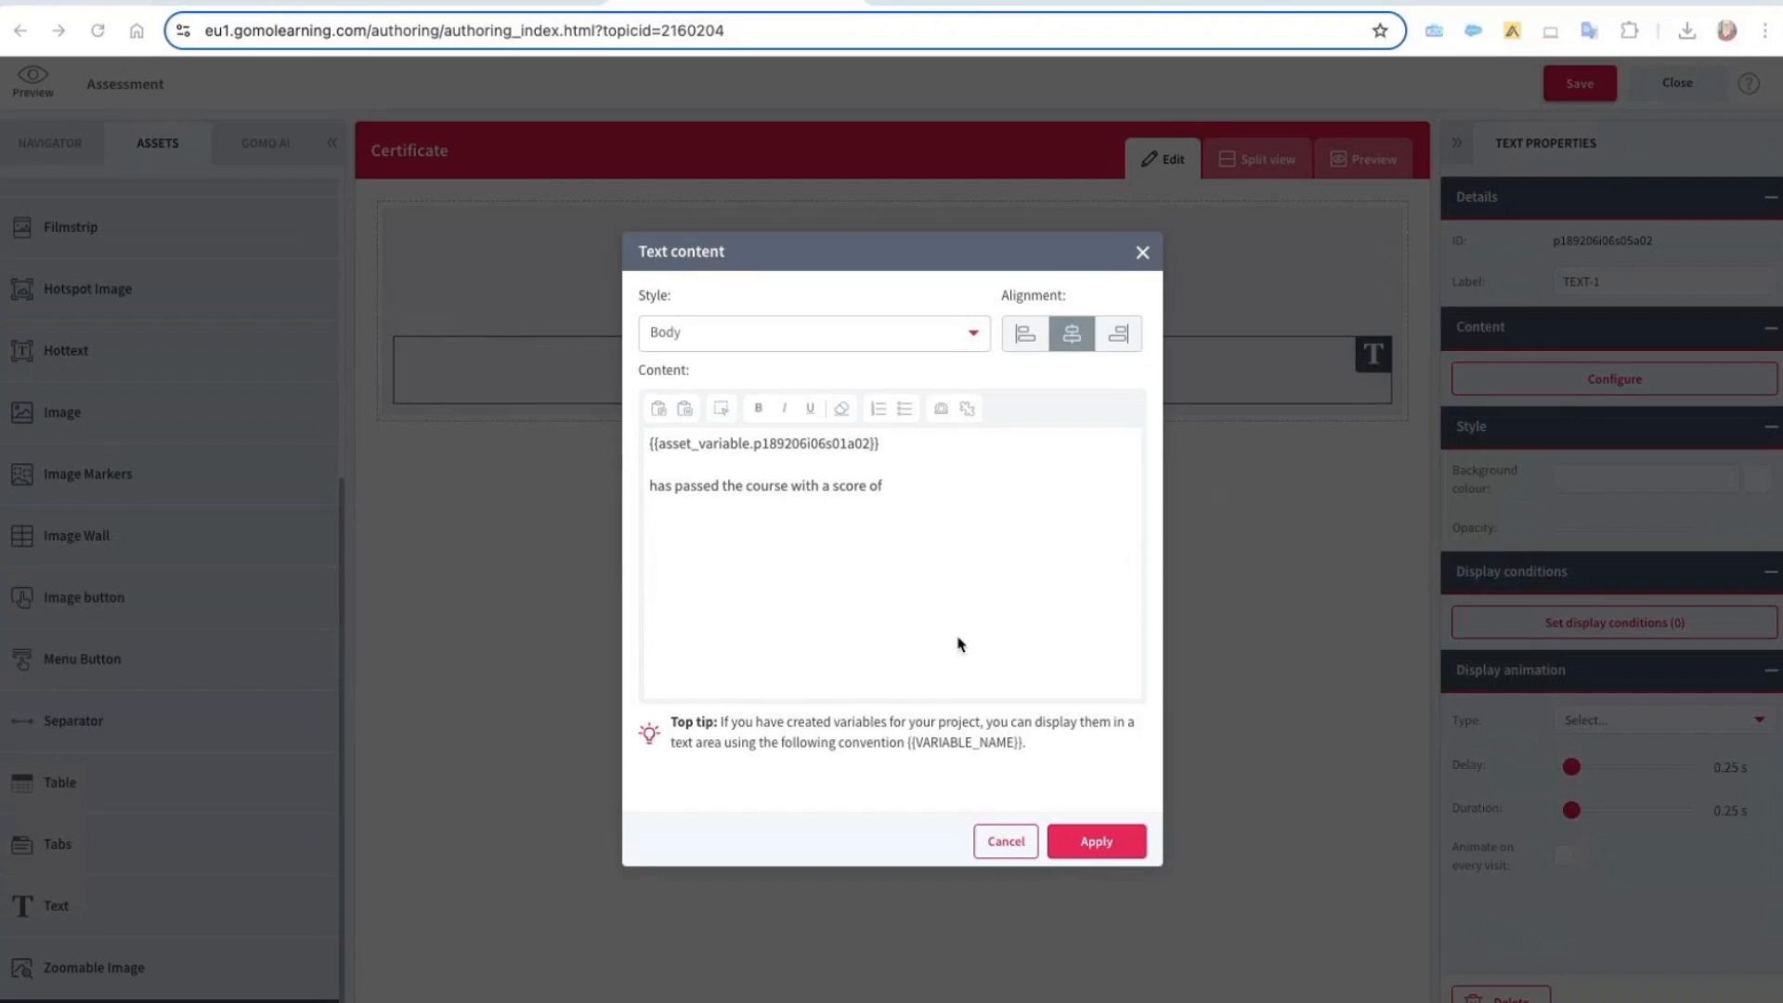
text({{gomo_course_score}})
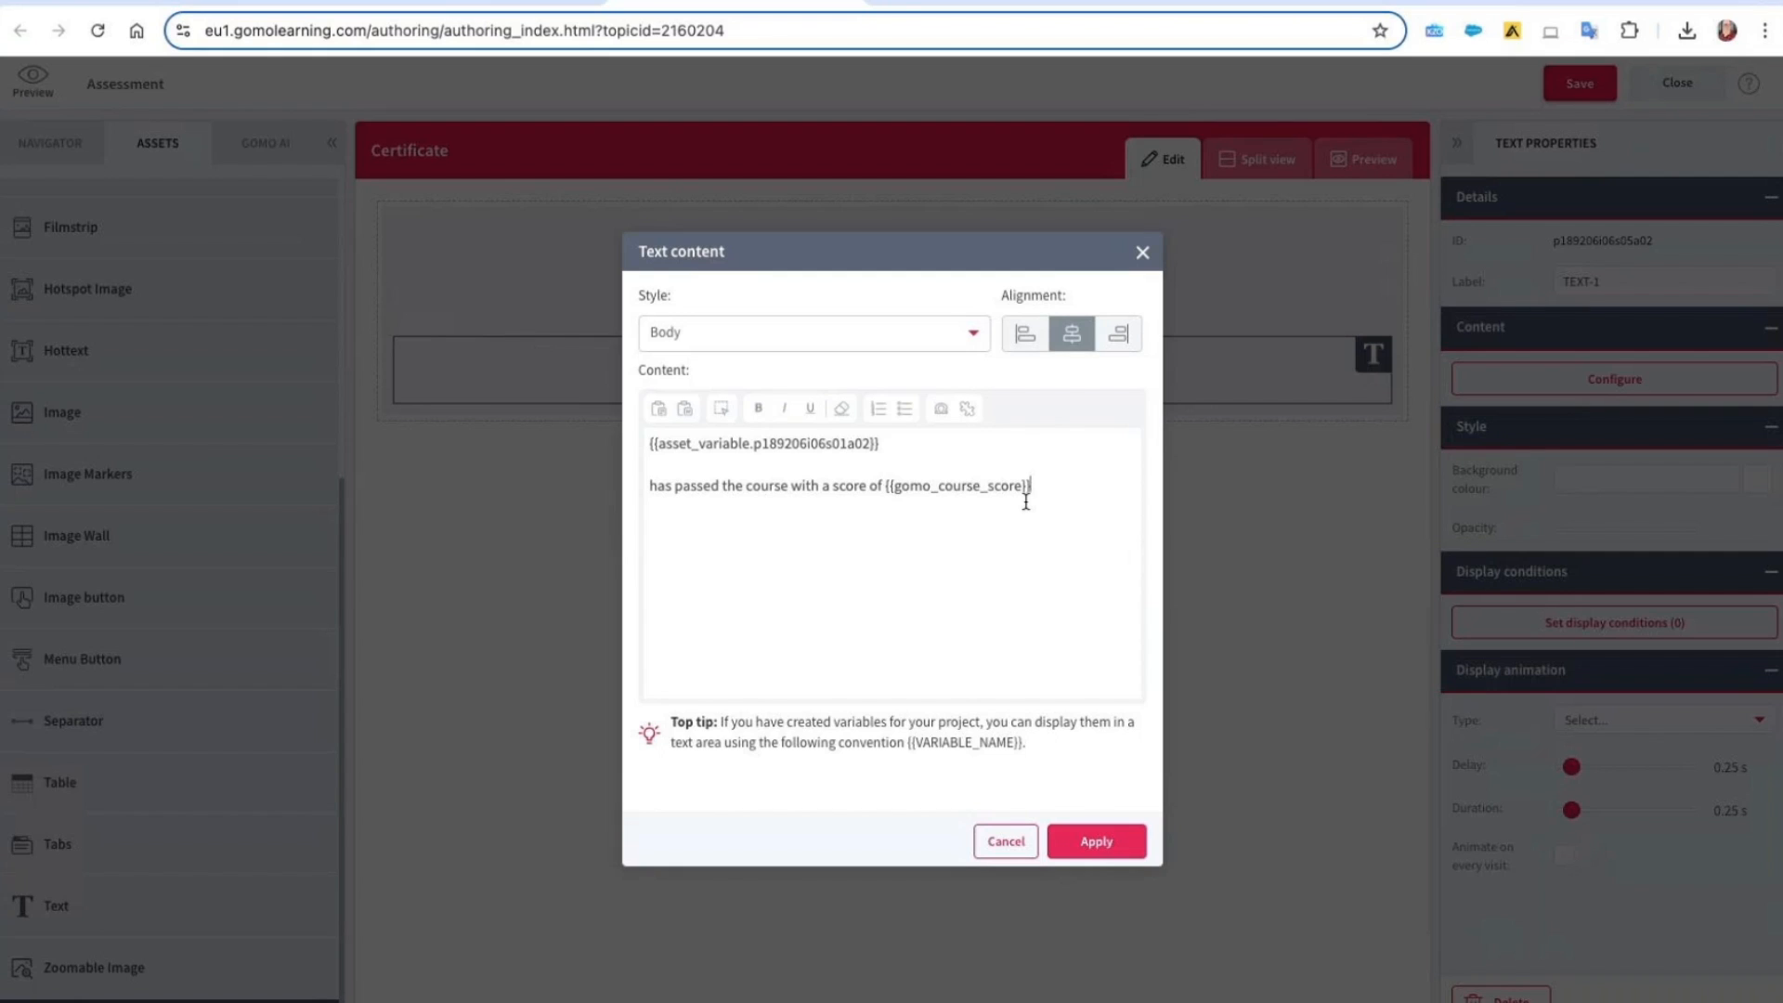
key(Return)
key(Return)
text(on)
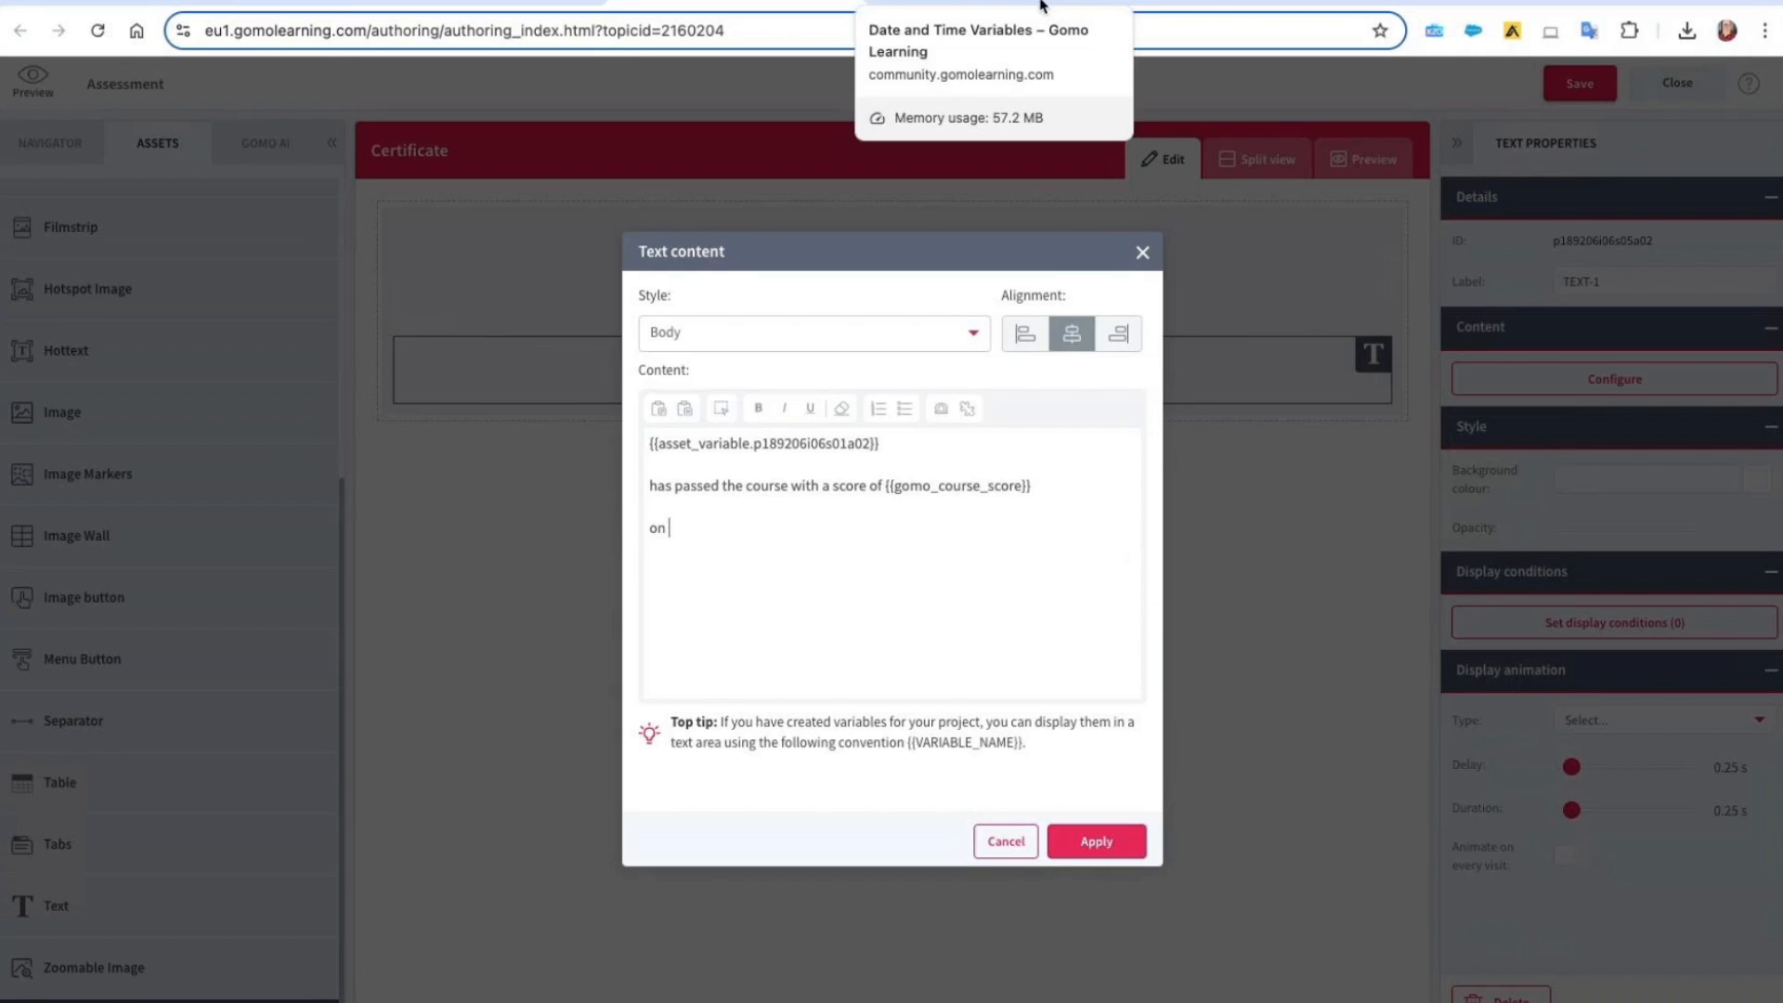
Copy the long date variable [date_long] from the Date and Time Variables help article
click(1008, 6)
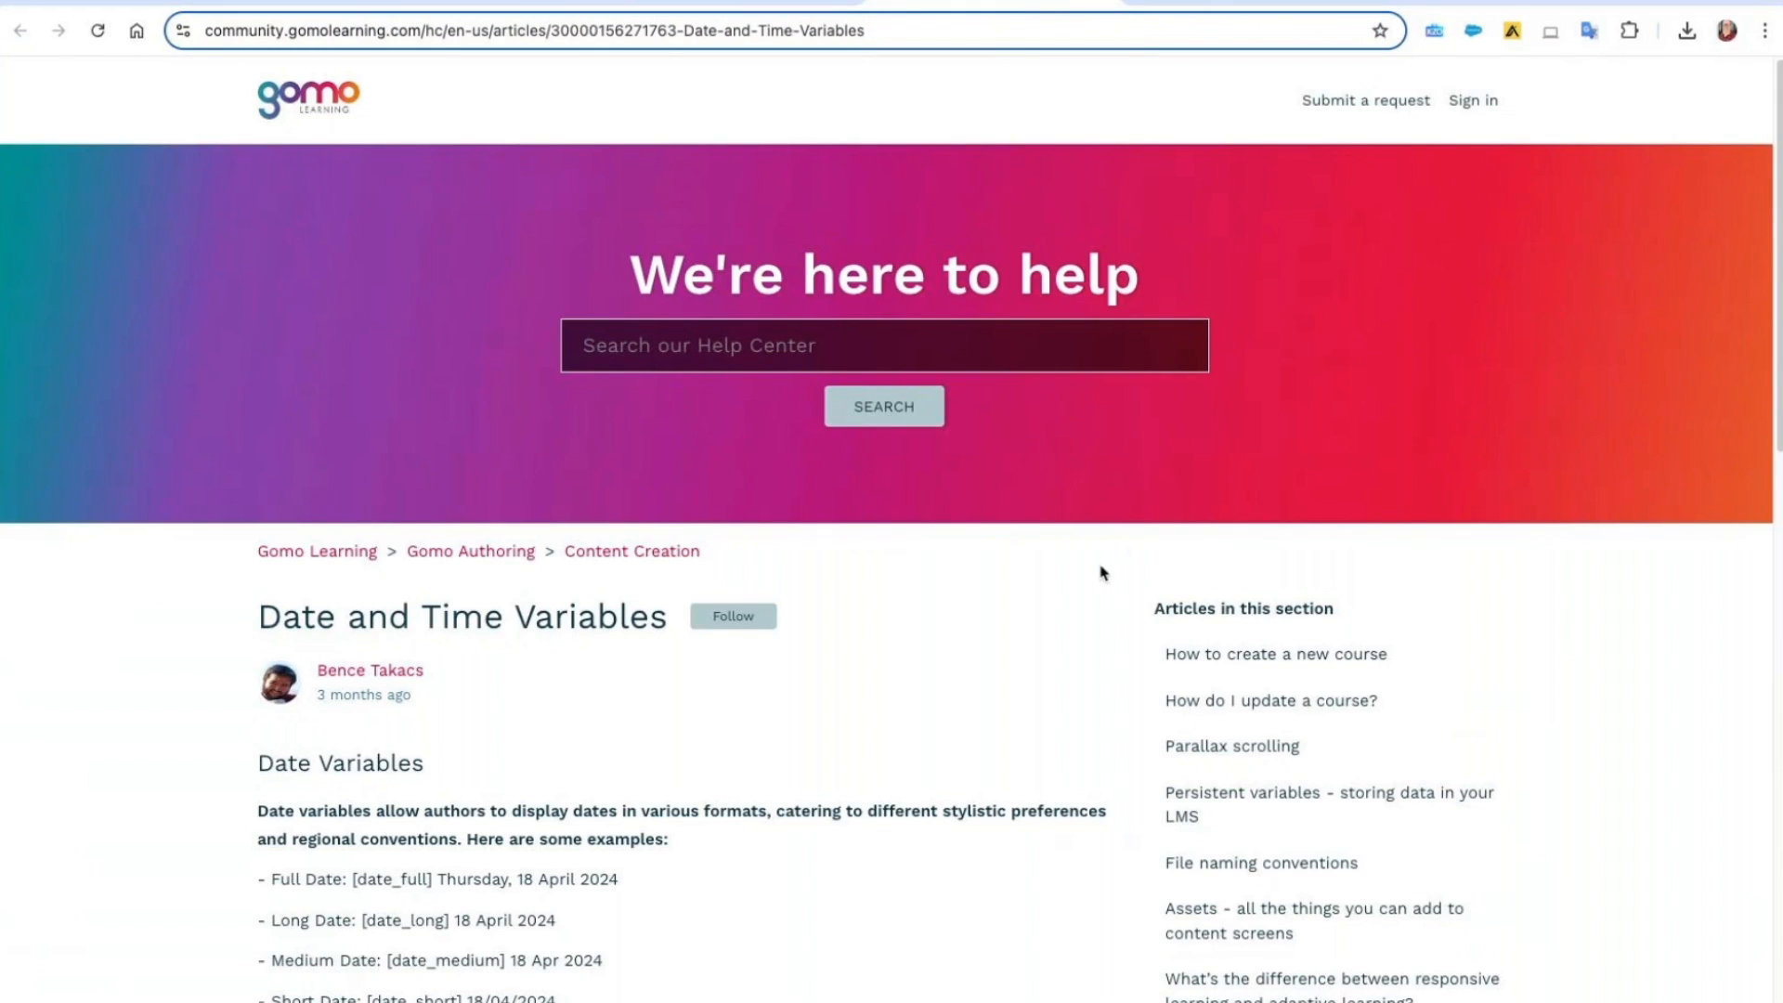
scroll(1104, 573, down, 4)
scroll(1095, 568, down, 5)
scroll(1077, 563, down, 2)
scroll(1077, 563, up, 5)
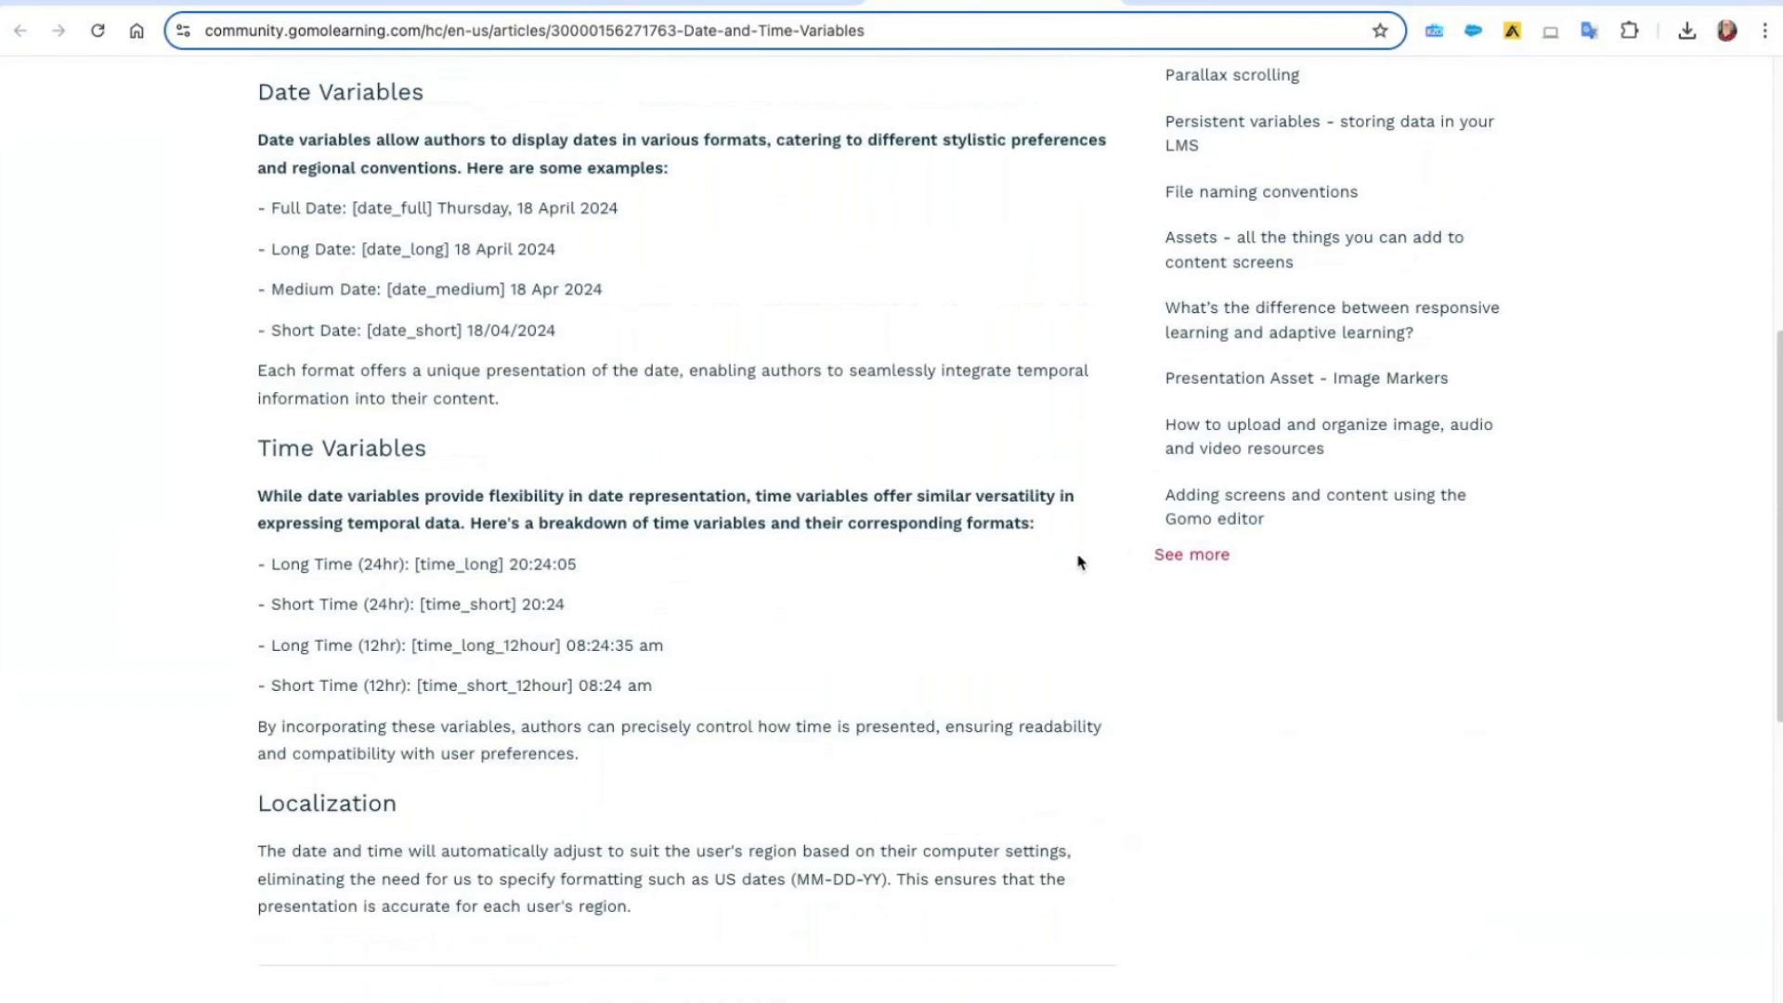
scroll(571, 418, up, 3)
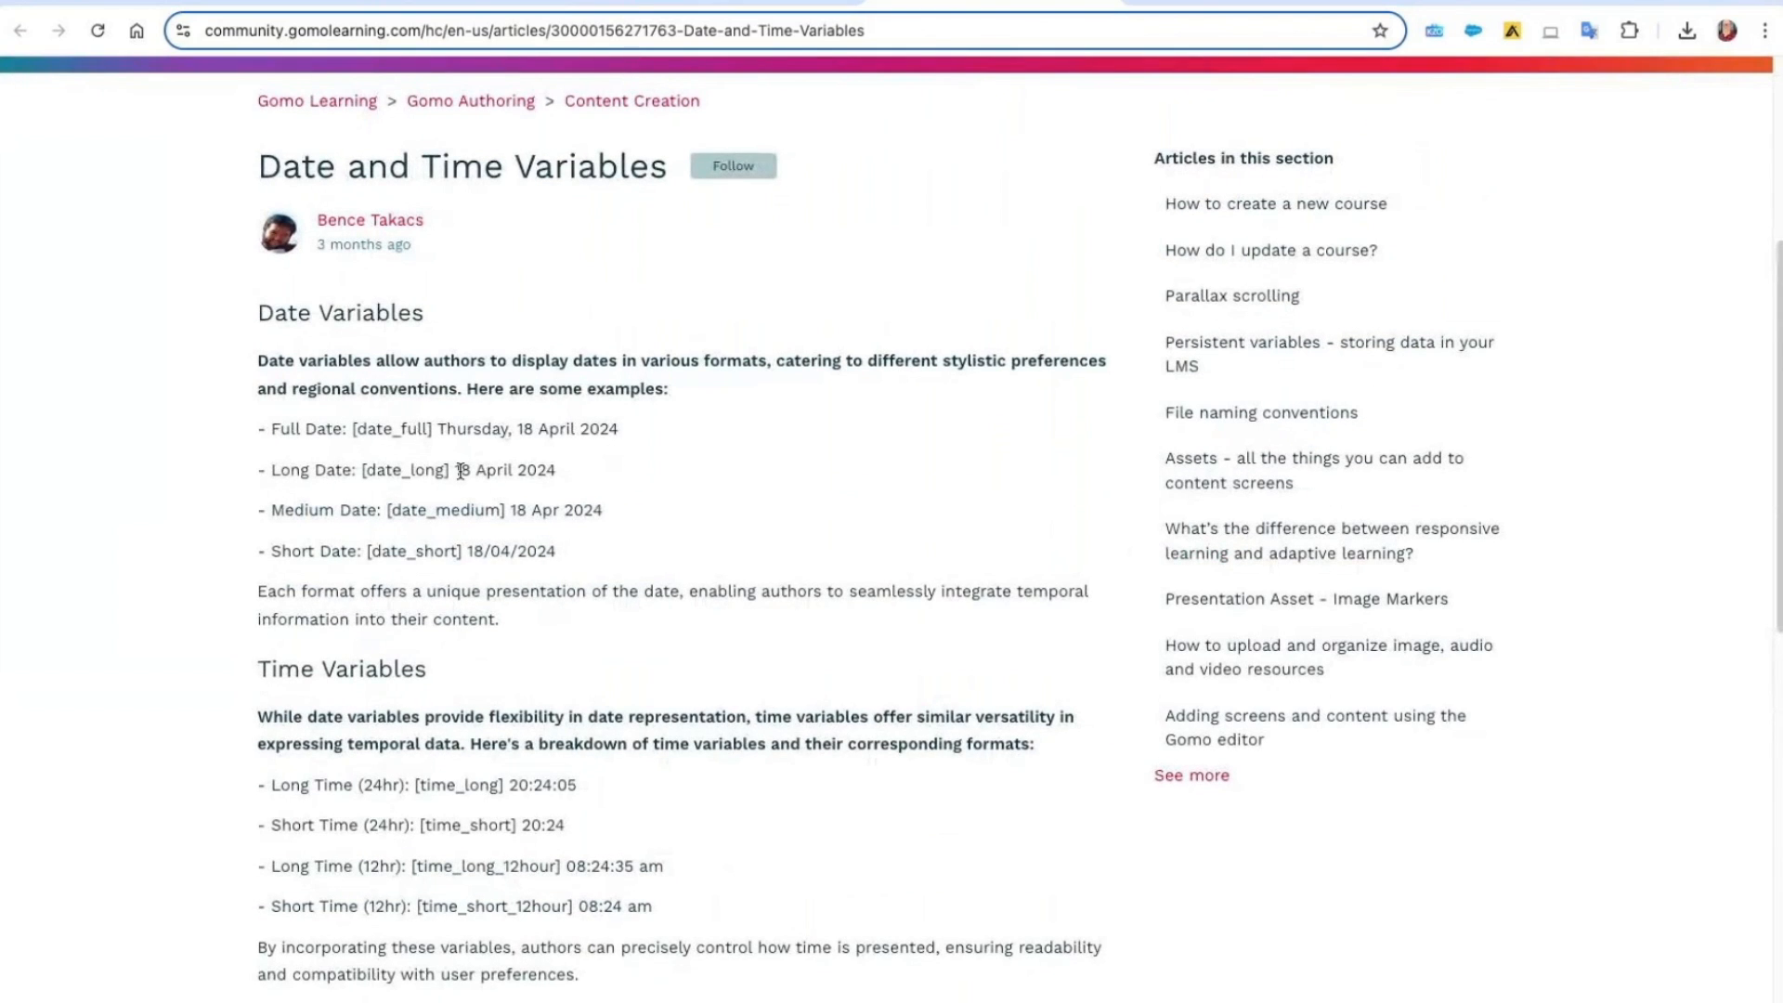
drag(456, 474, 361, 471)
key(ctrl+c)
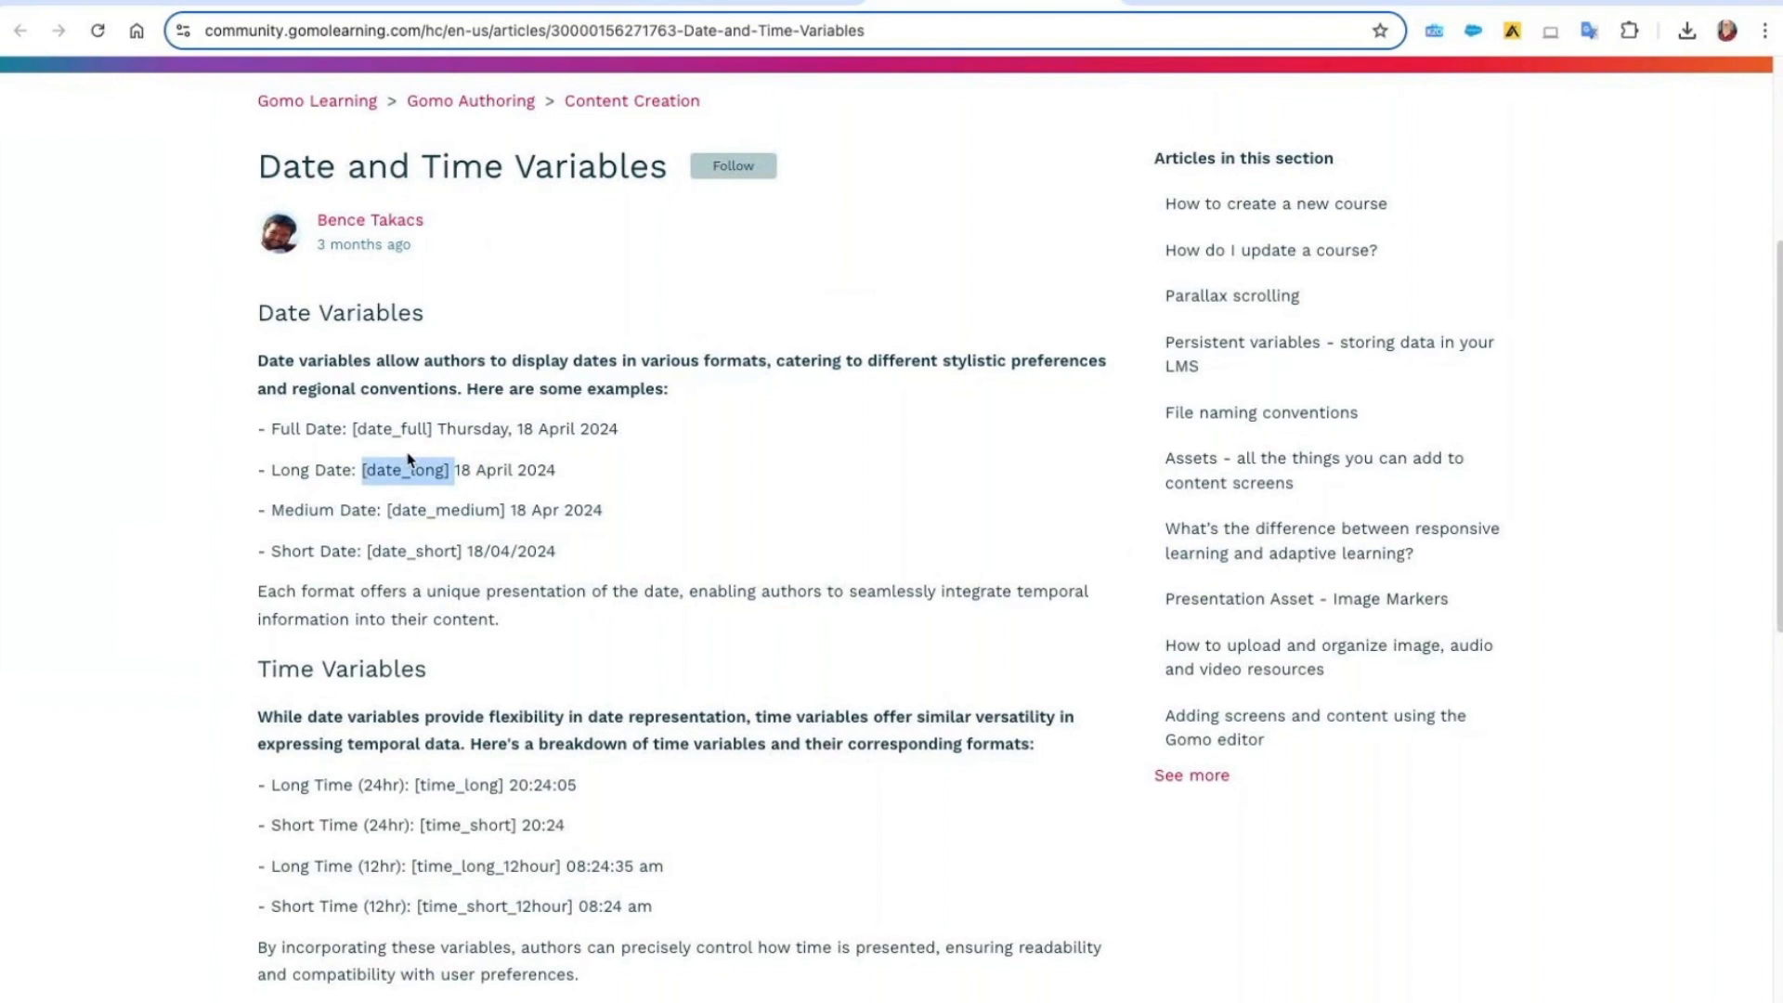
Back in the certificate's text content, insert [date_long] after "on", apply the text and save the topic
click(736, 2)
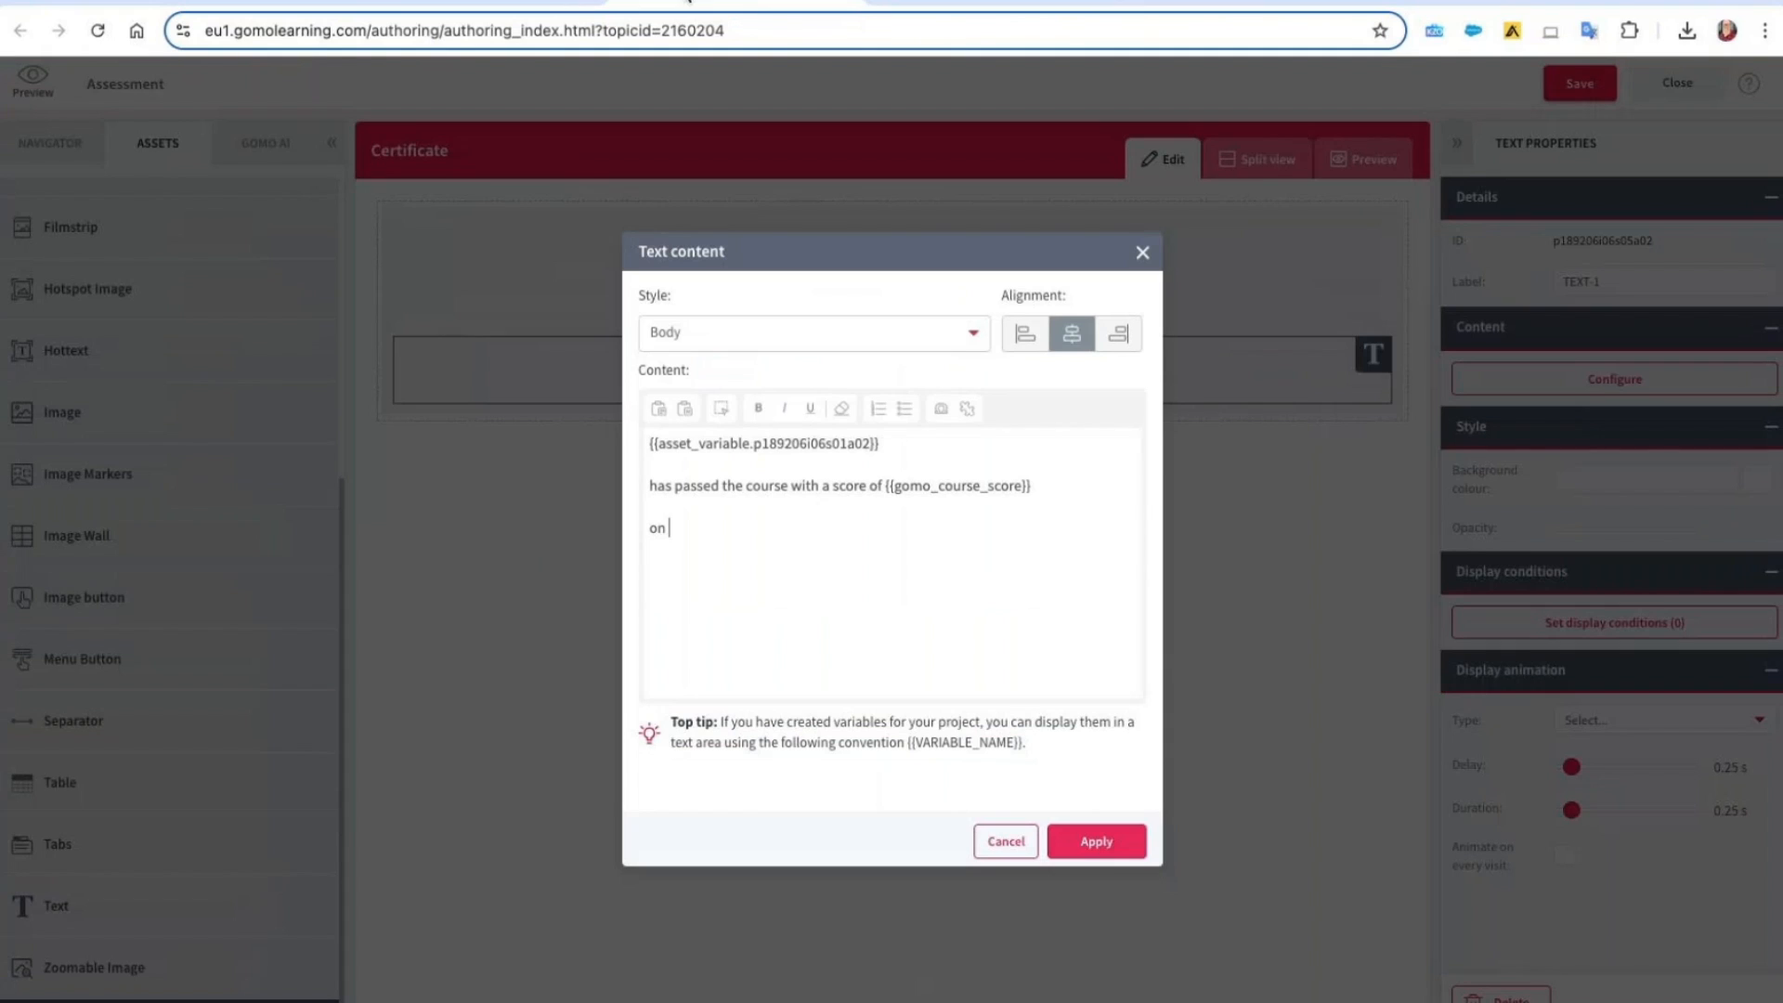
click(713, 530)
key(ctrl+v)
click(1093, 841)
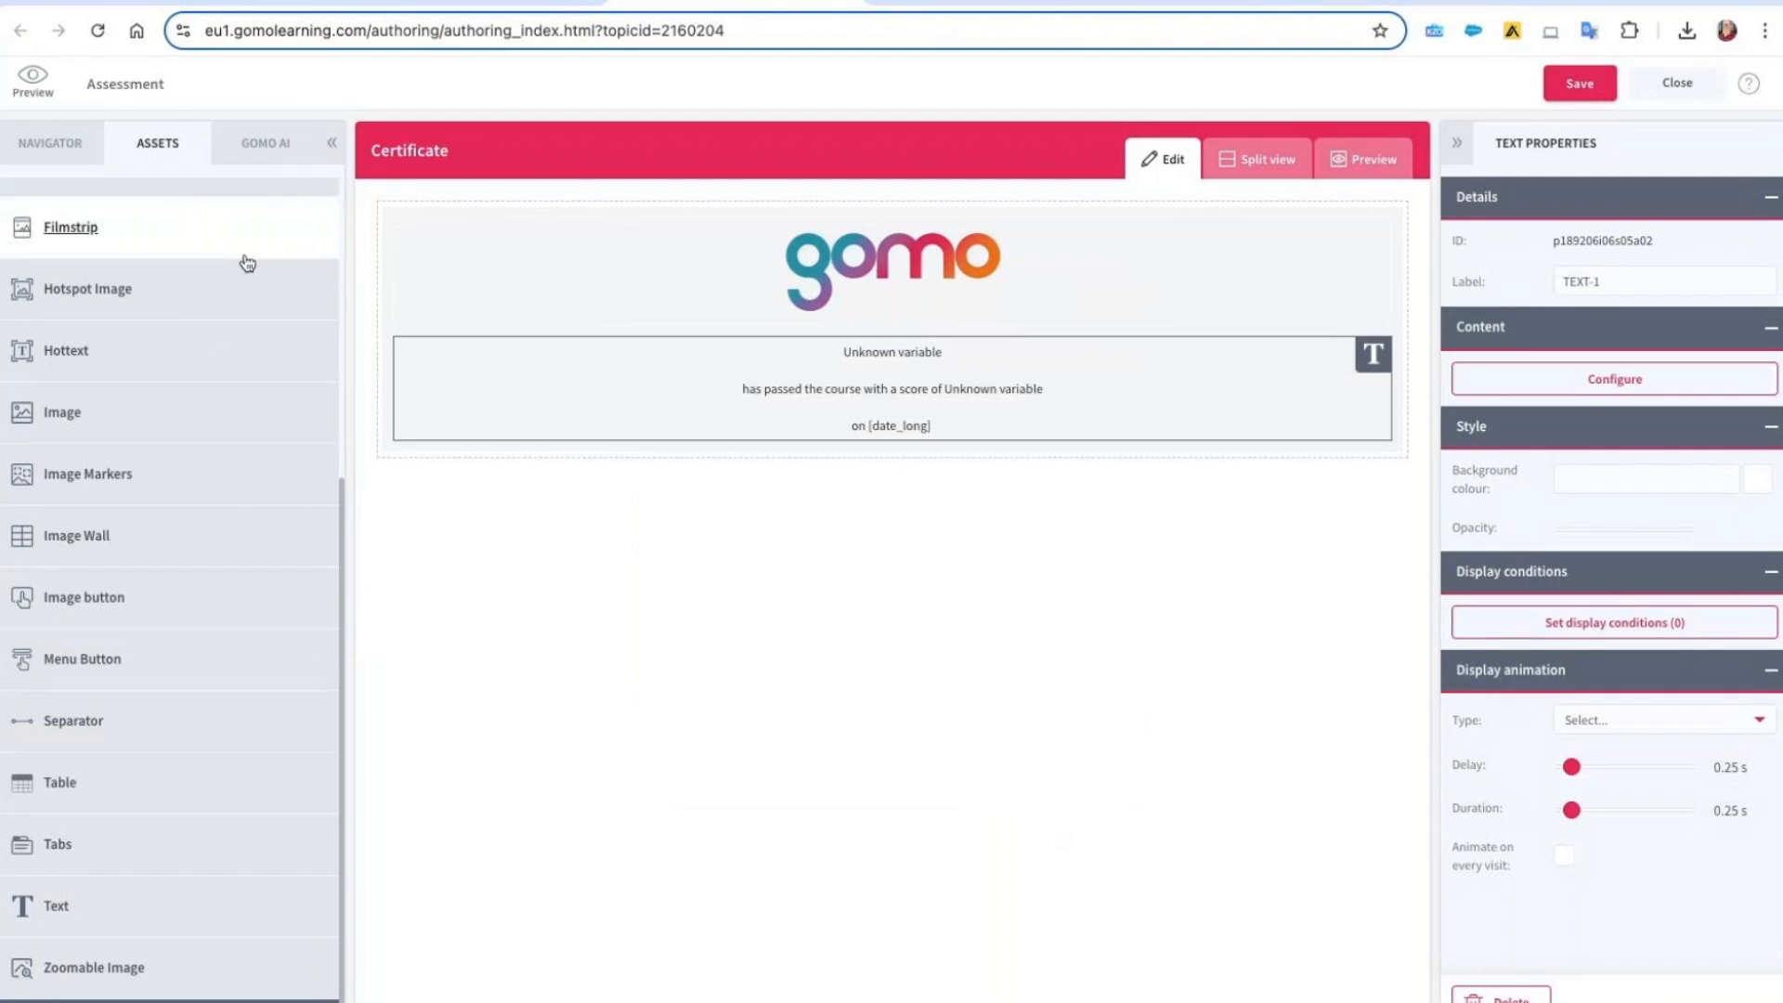
click(1570, 84)
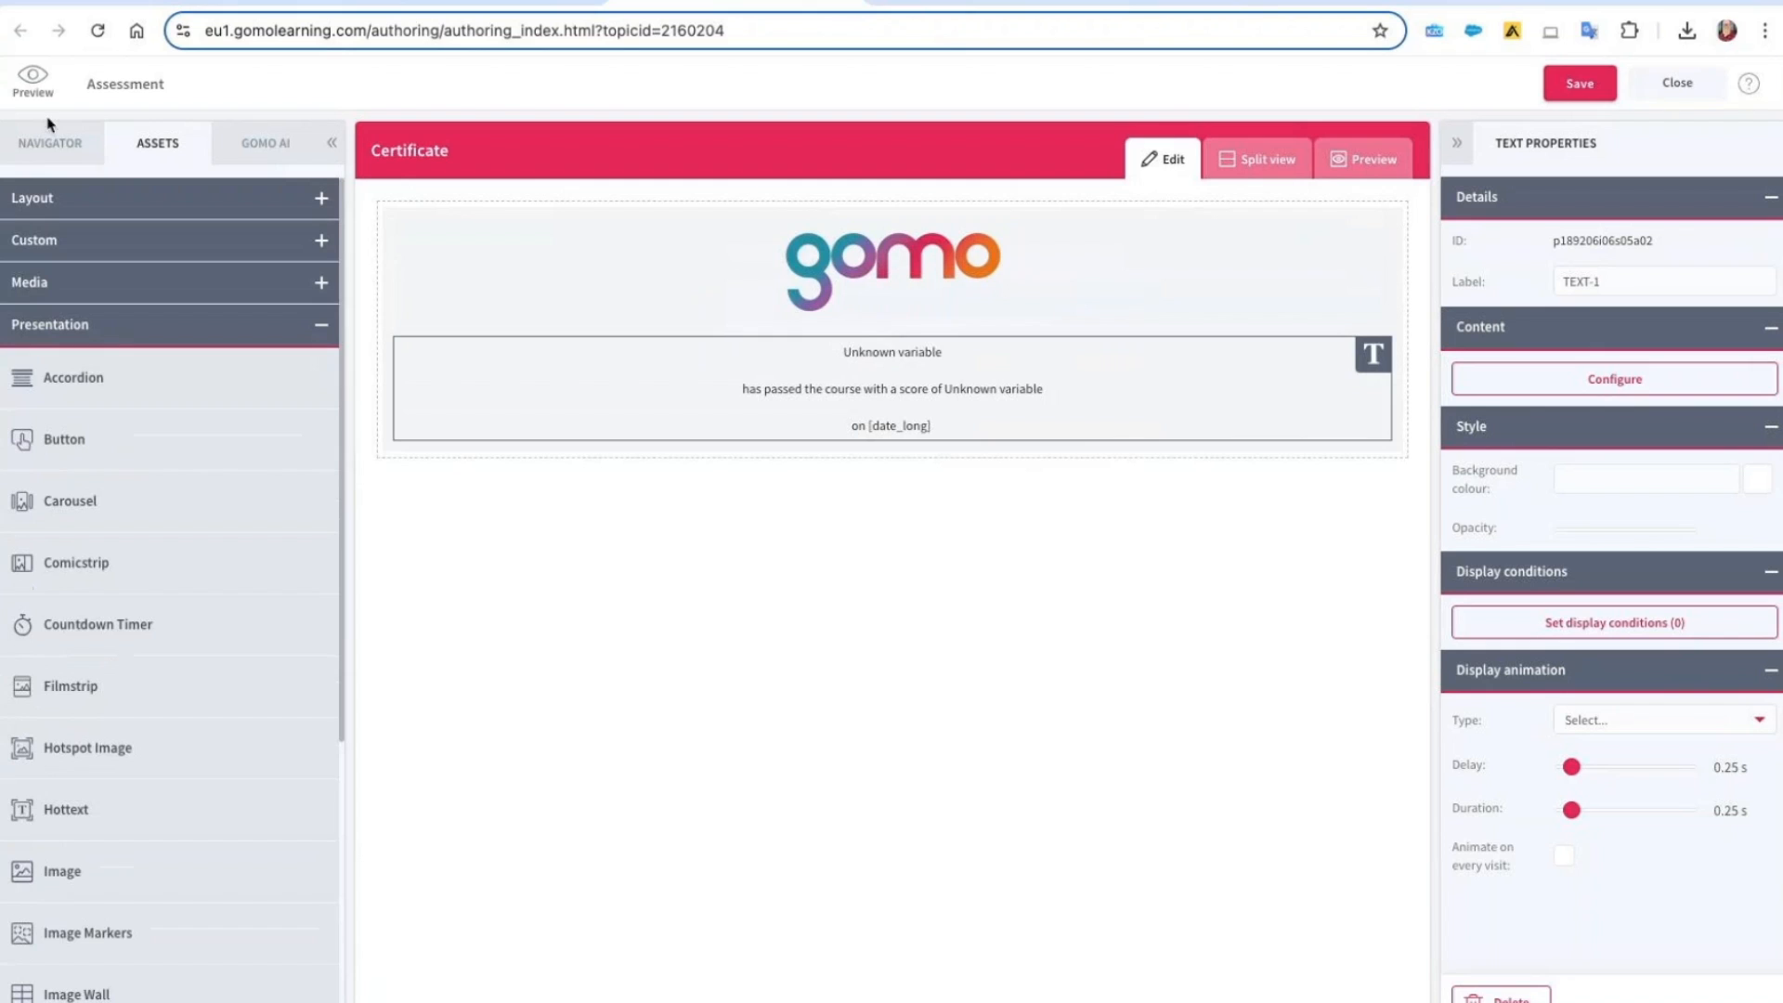
Preview the topic from the Get name screen, entering and confirming the learner's name
click(52, 142)
click(97, 261)
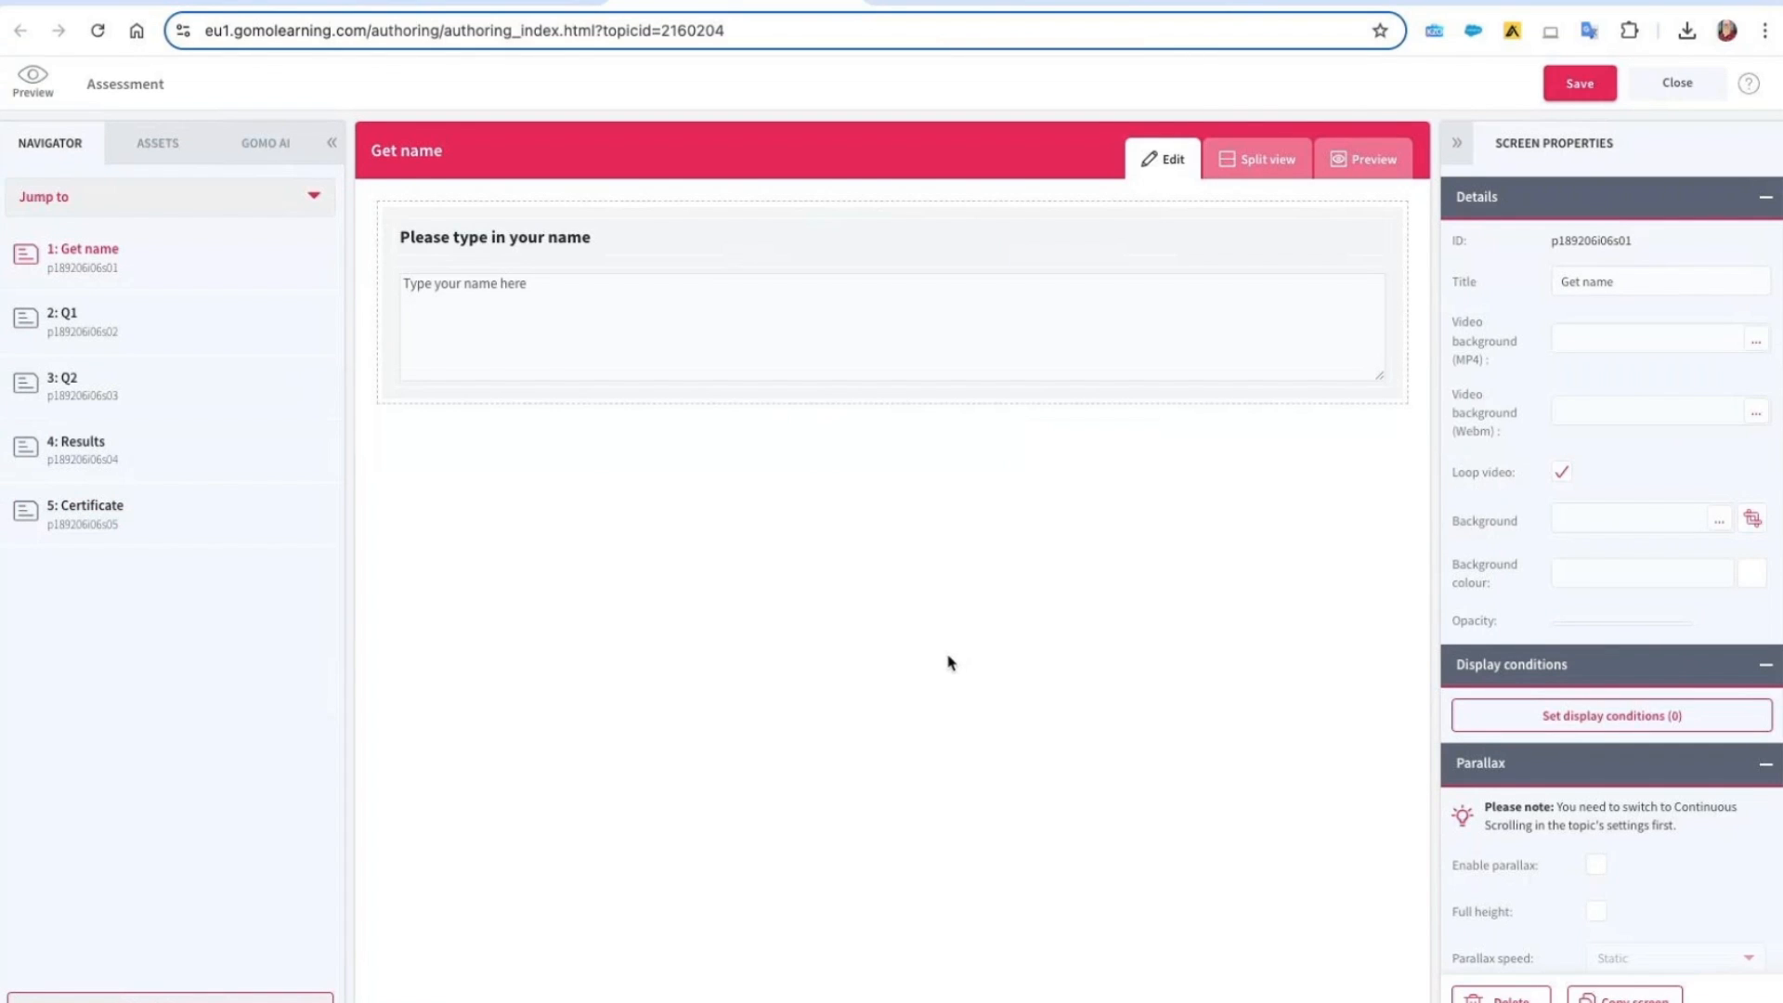
click(1393, 168)
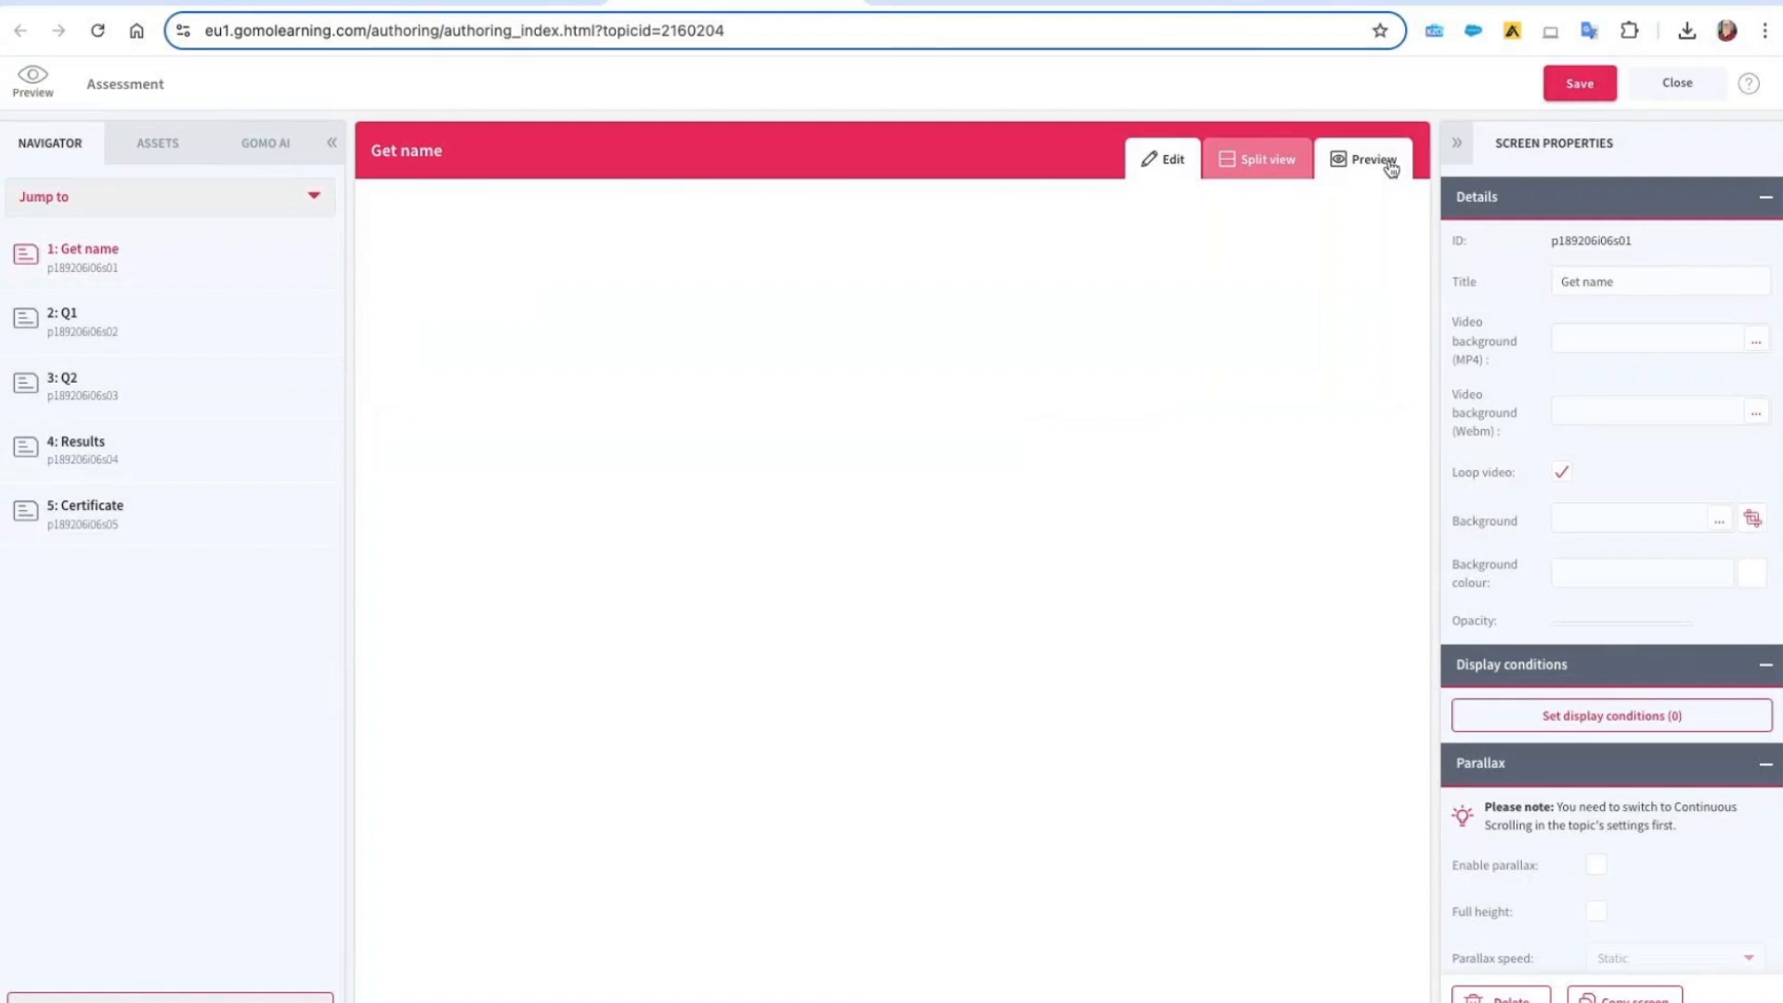
click(528, 435)
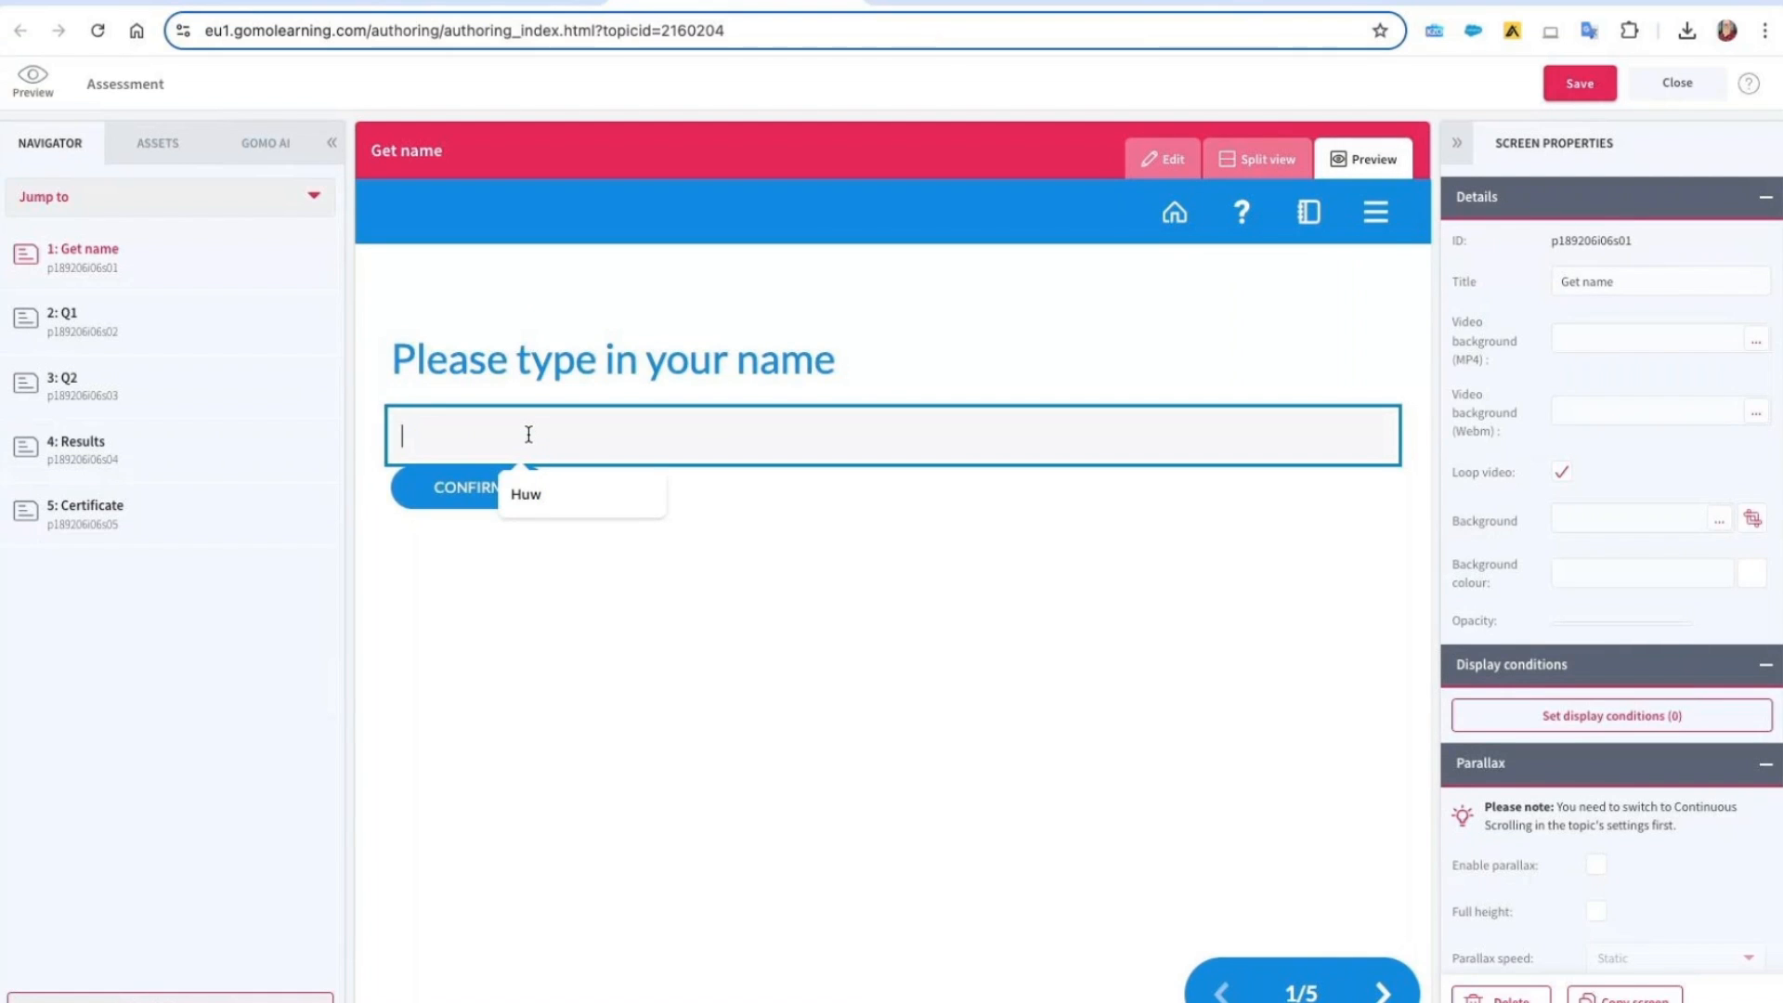
text(huw)
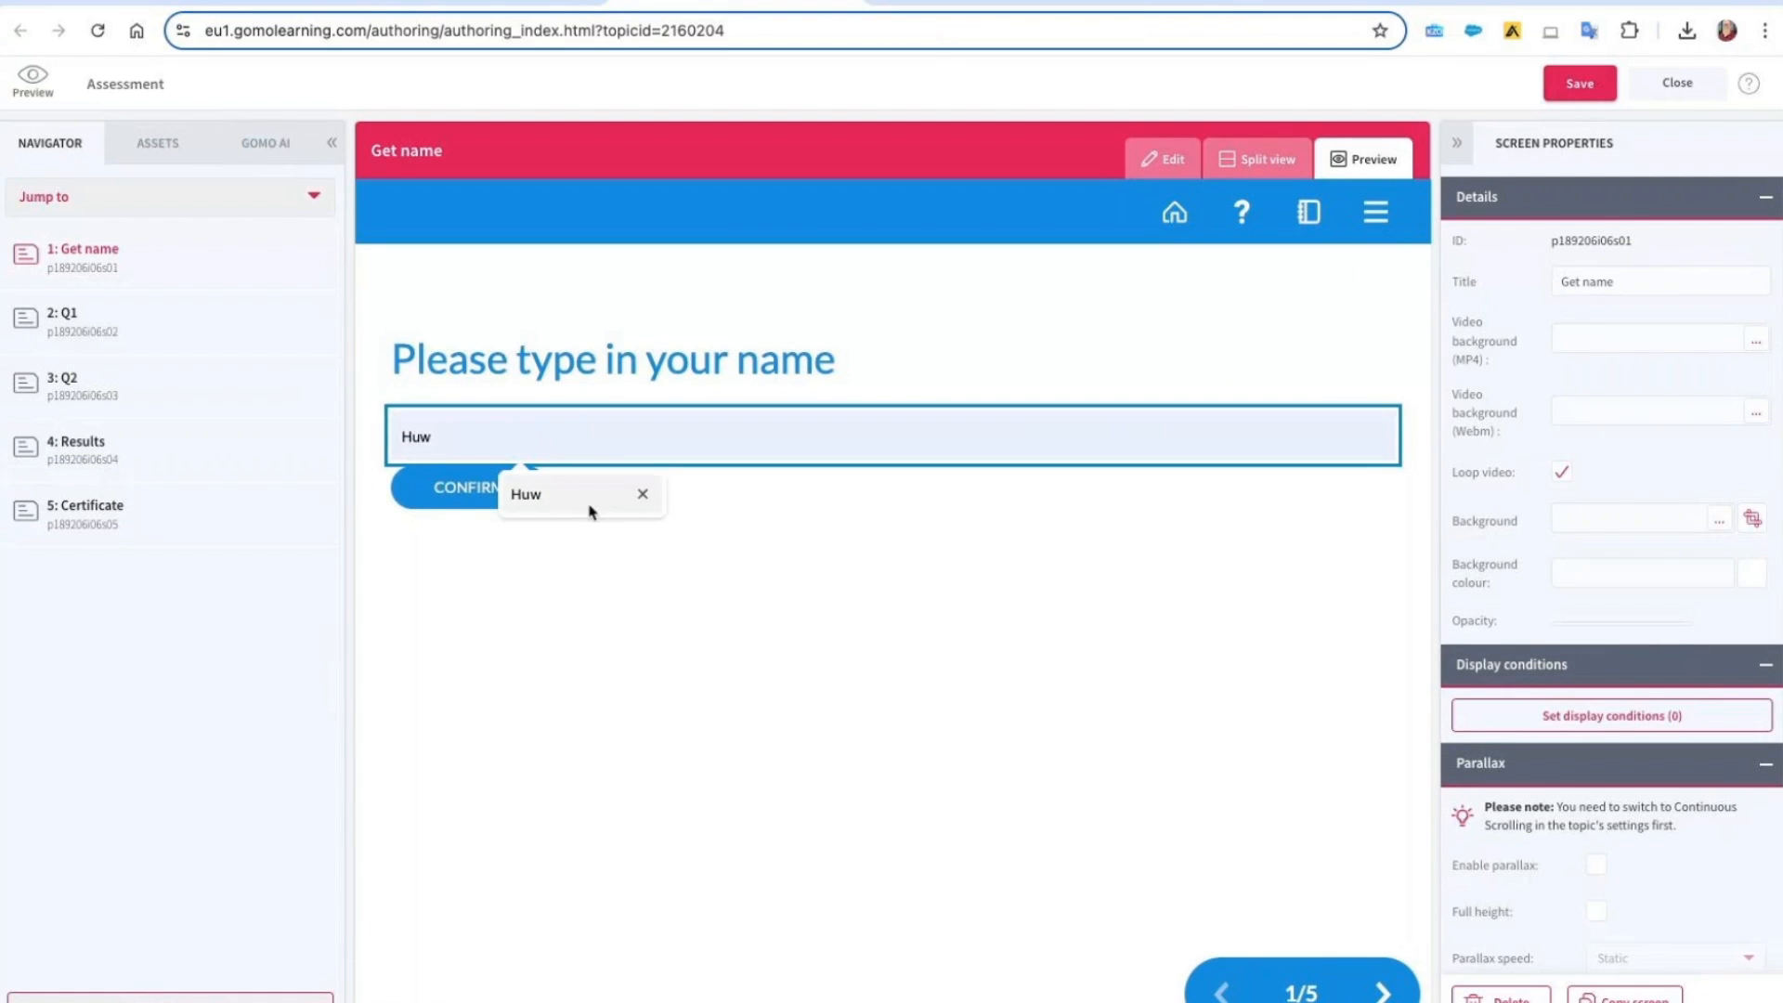
click(588, 499)
click(485, 501)
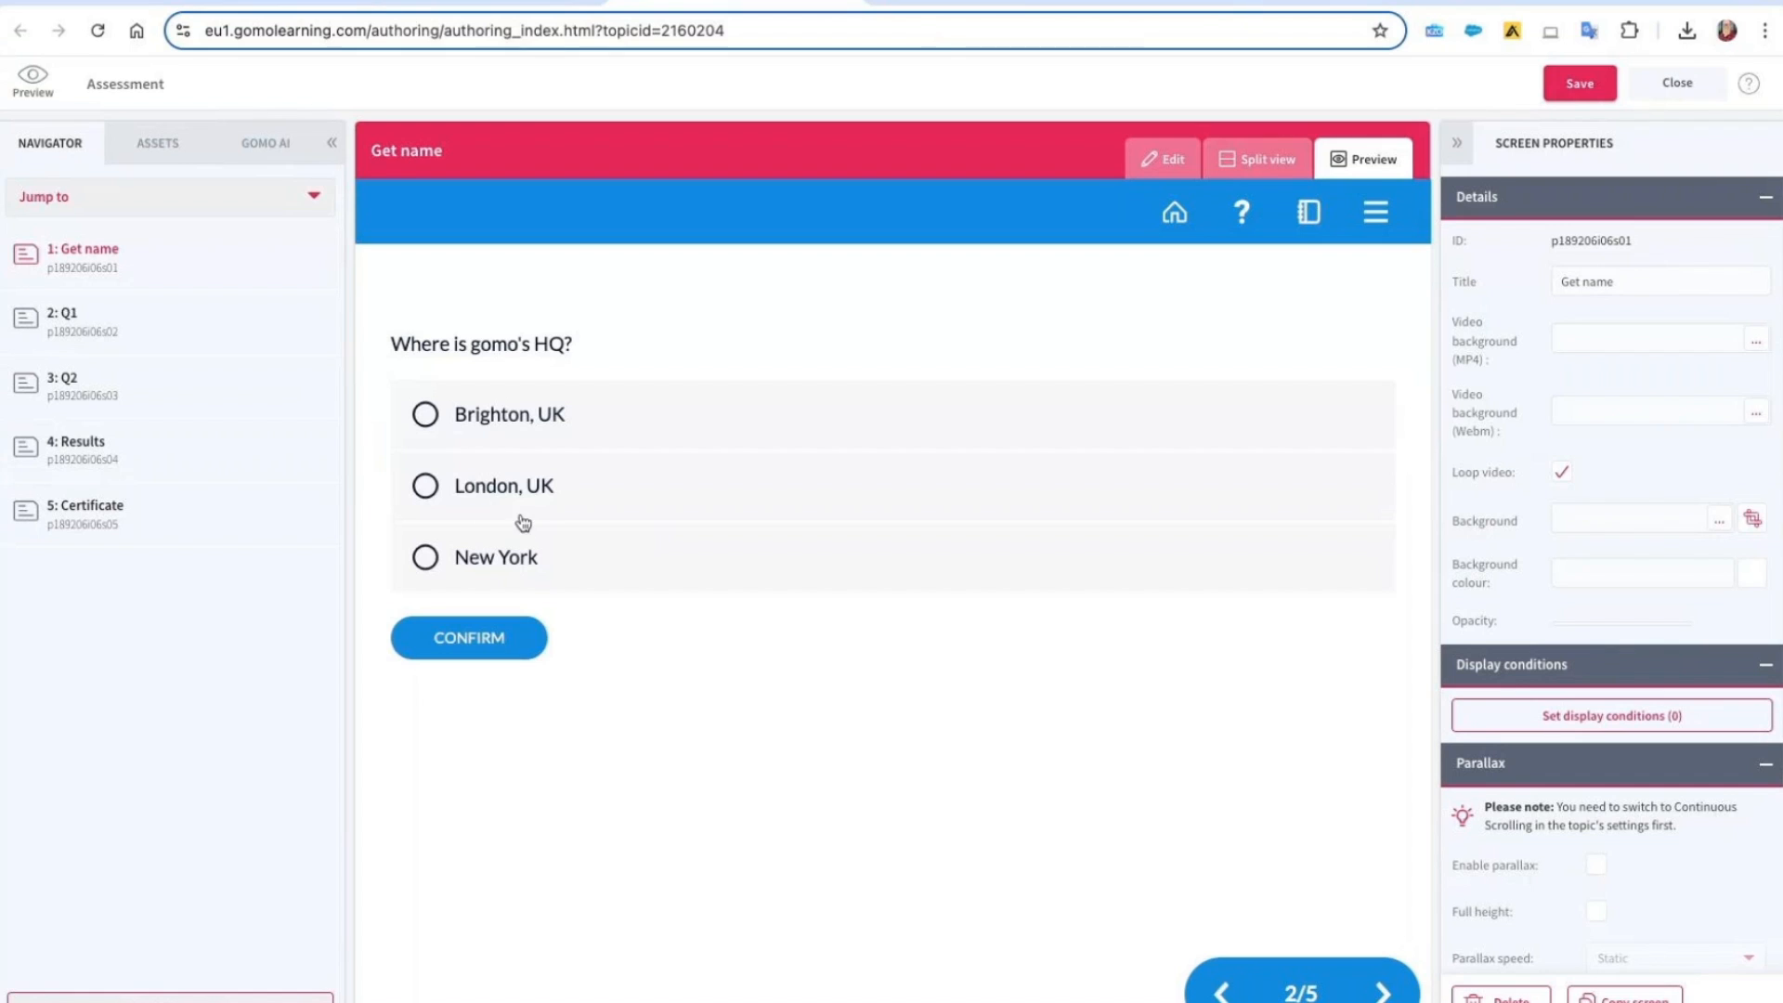
Answer the HQ question with "Brighton, UK", dismiss its feedback and advance to the second question
click(428, 414)
click(522, 656)
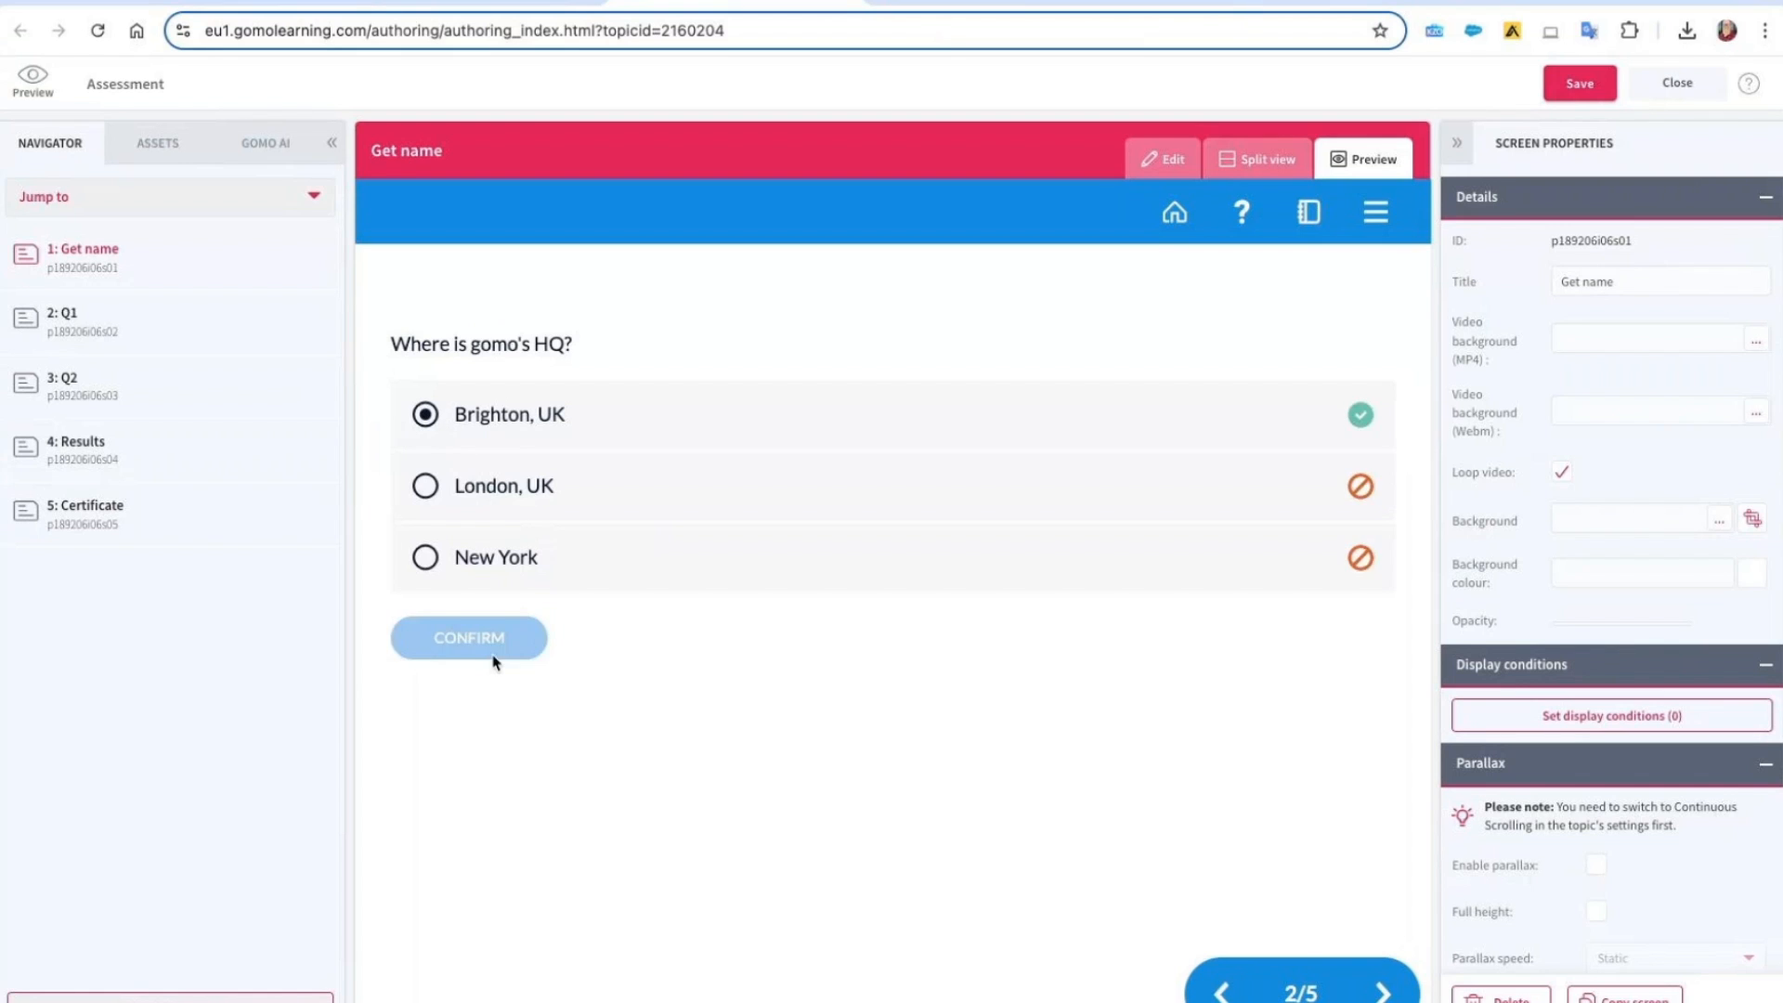
click(1370, 558)
click(1383, 991)
Answer the second question with "Hassle-free multi-device publishing" and "Easily create interactive content", and advance through the results to the certificate
click(427, 414)
click(425, 487)
click(503, 655)
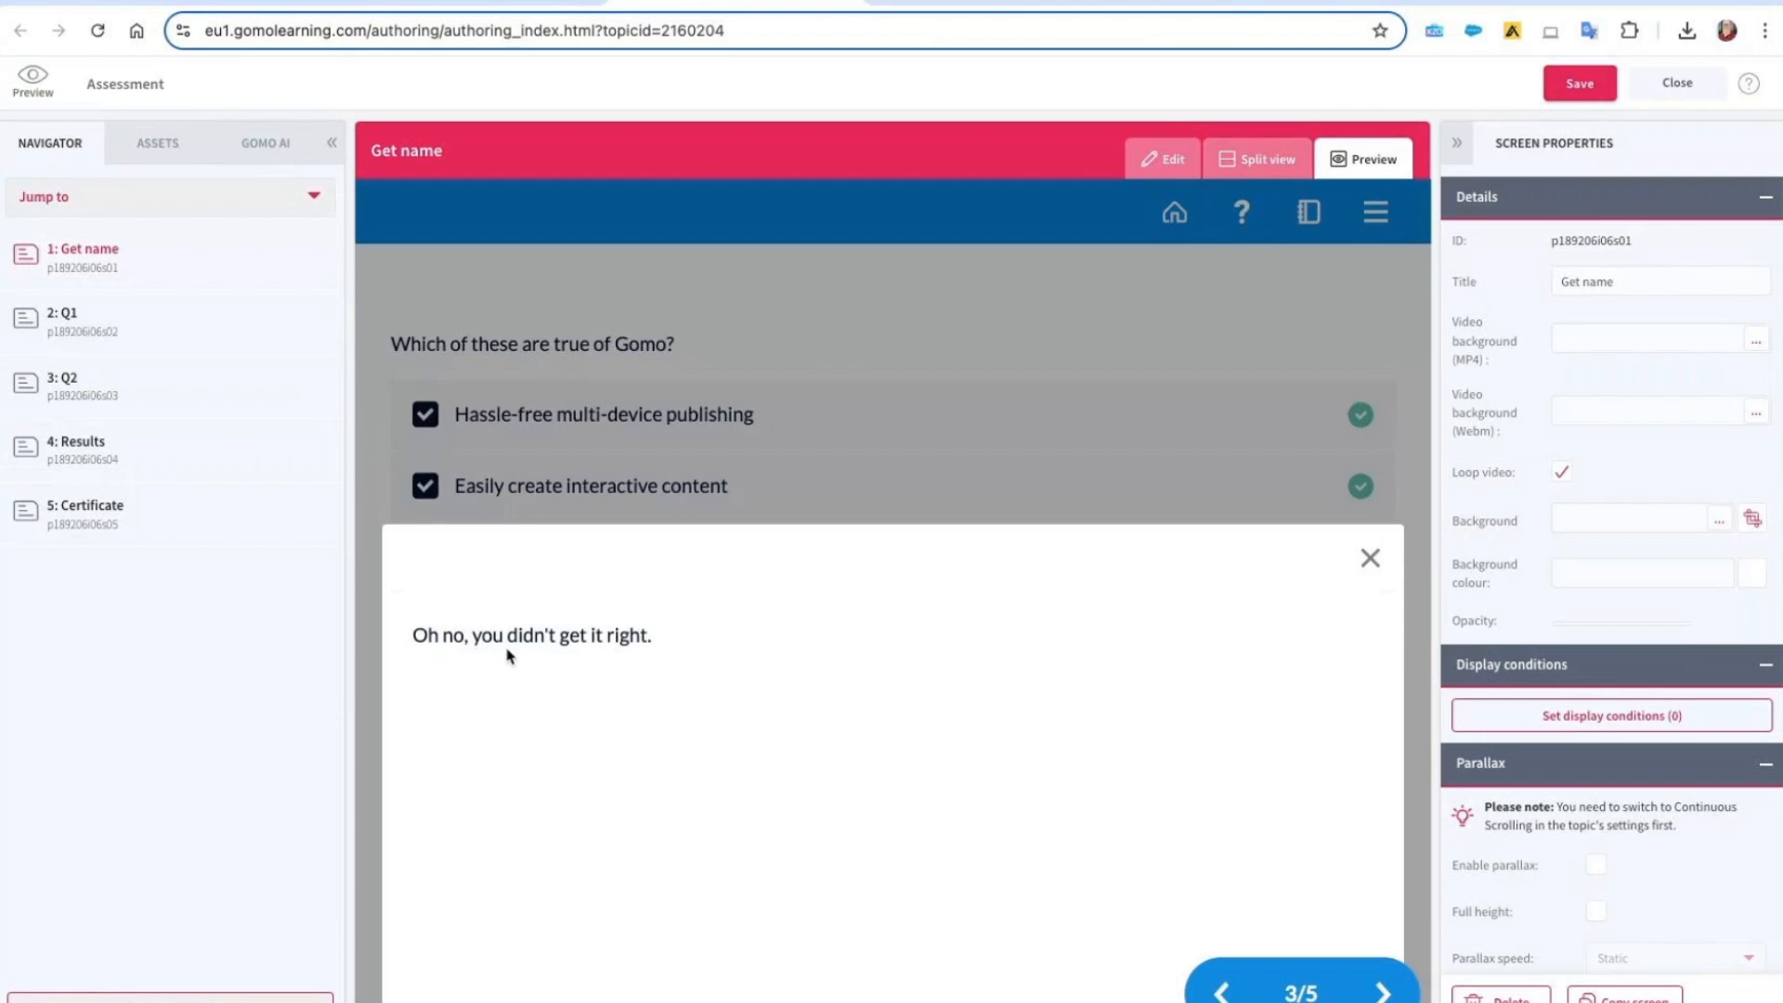
click(1369, 558)
click(1382, 992)
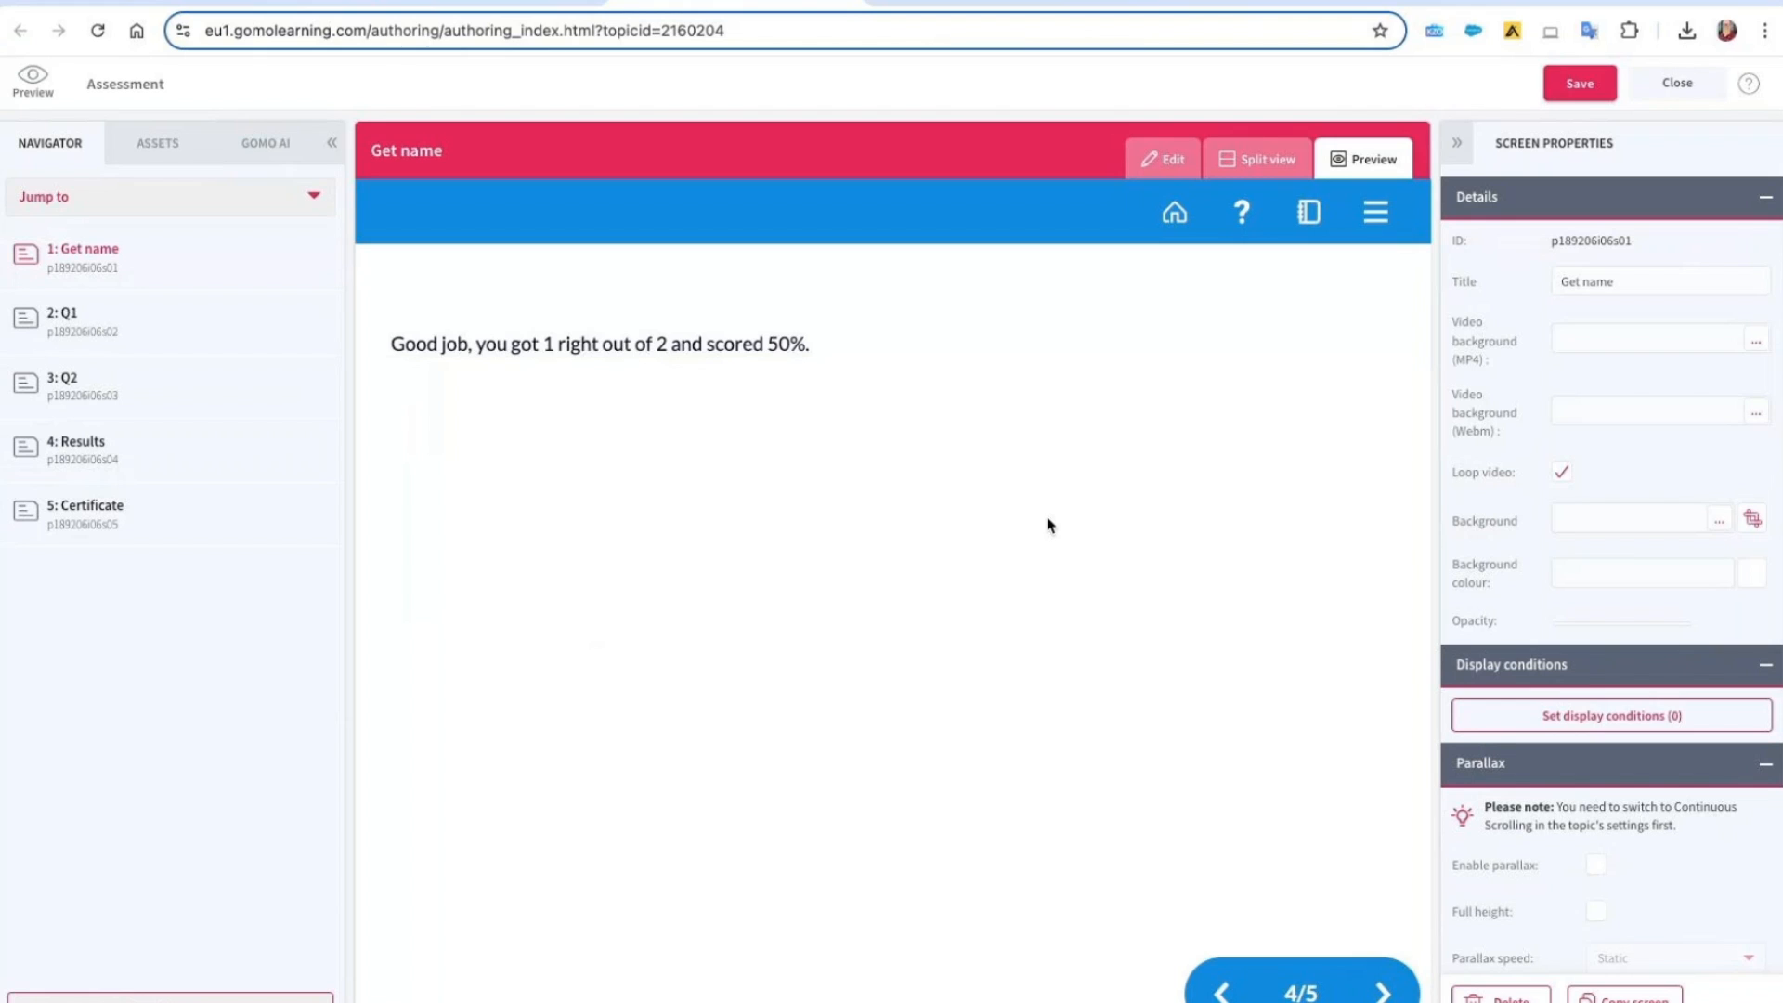
click(1382, 992)
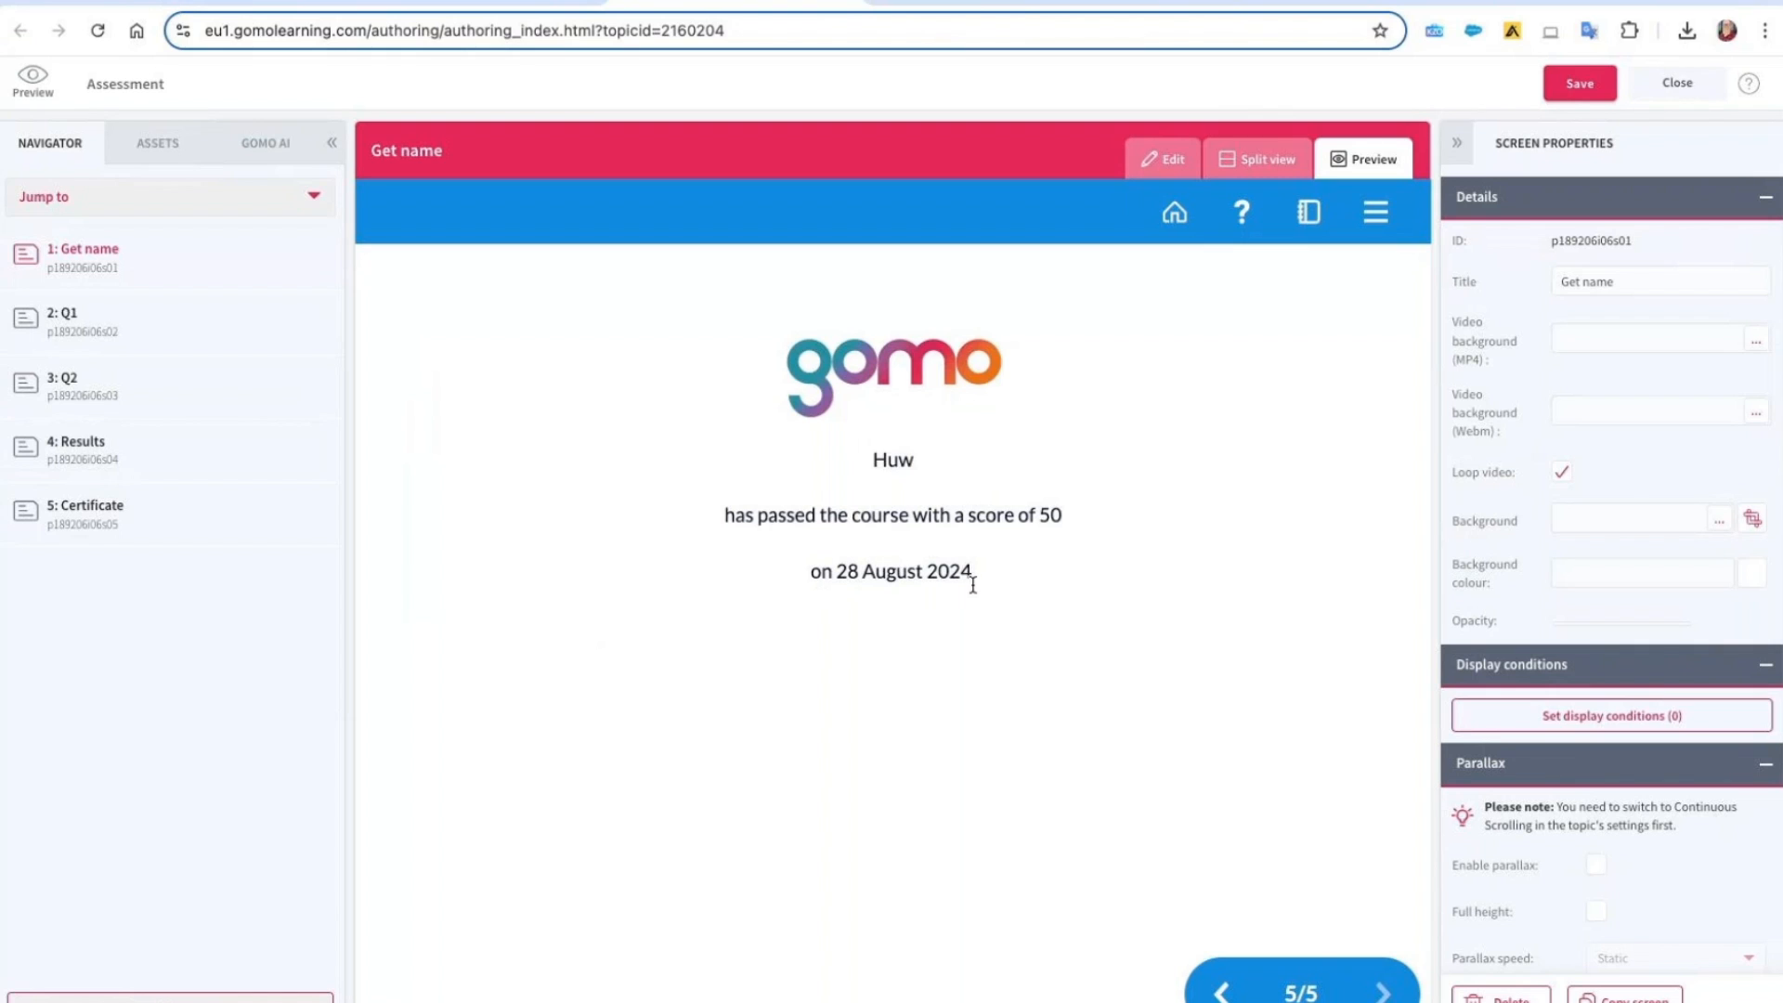
Return to editing the Certificate screen and add a "%" sign after the {{gomo_course_score}} variable in its text
click(1154, 165)
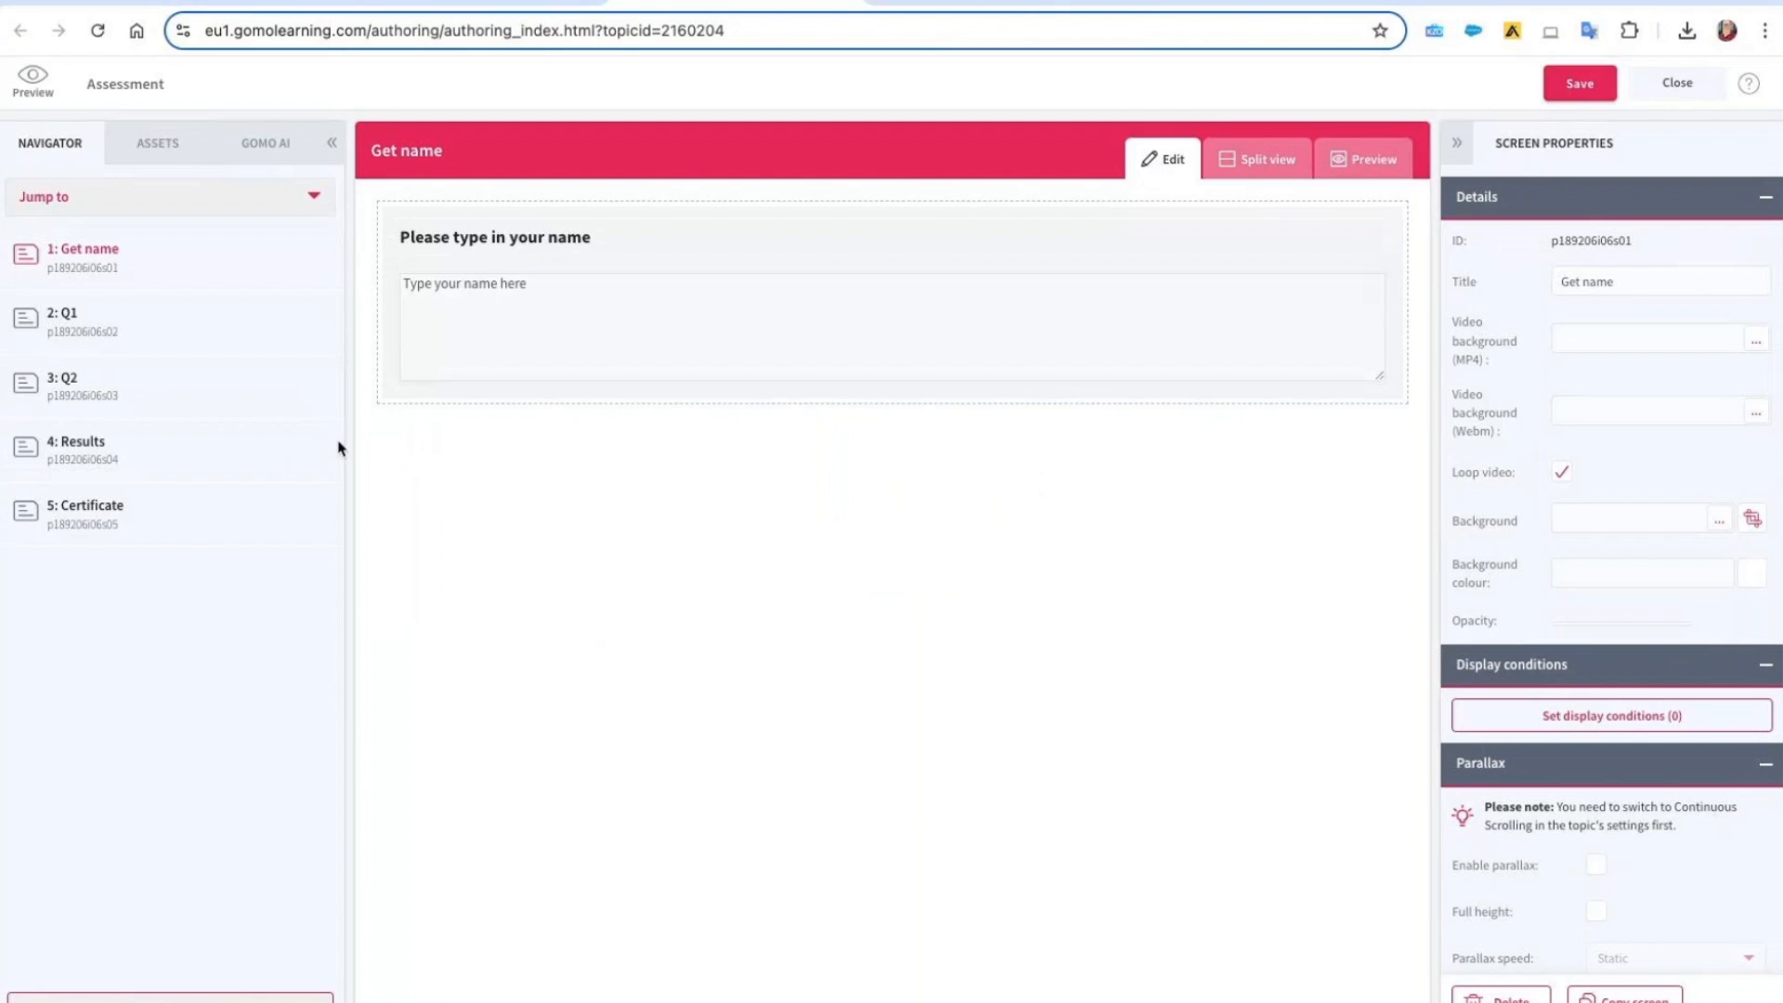
click(64, 515)
double_click(960, 418)
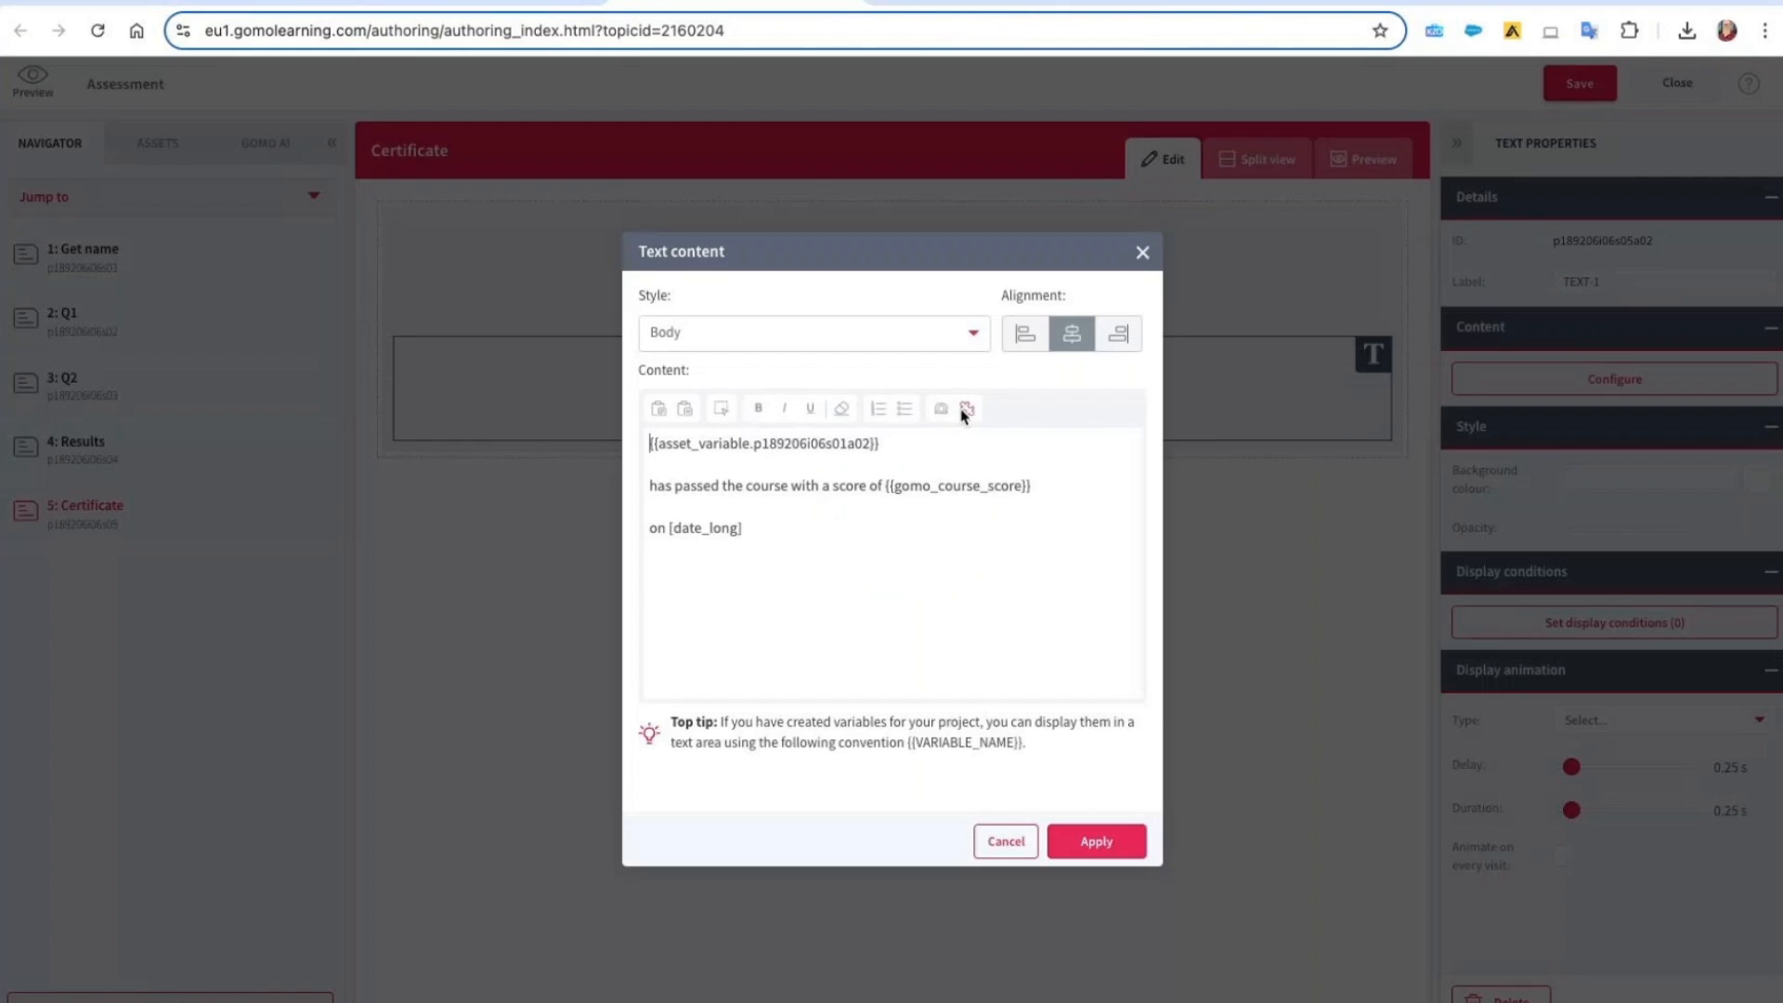
click(1053, 488)
text(%)
click(1100, 838)
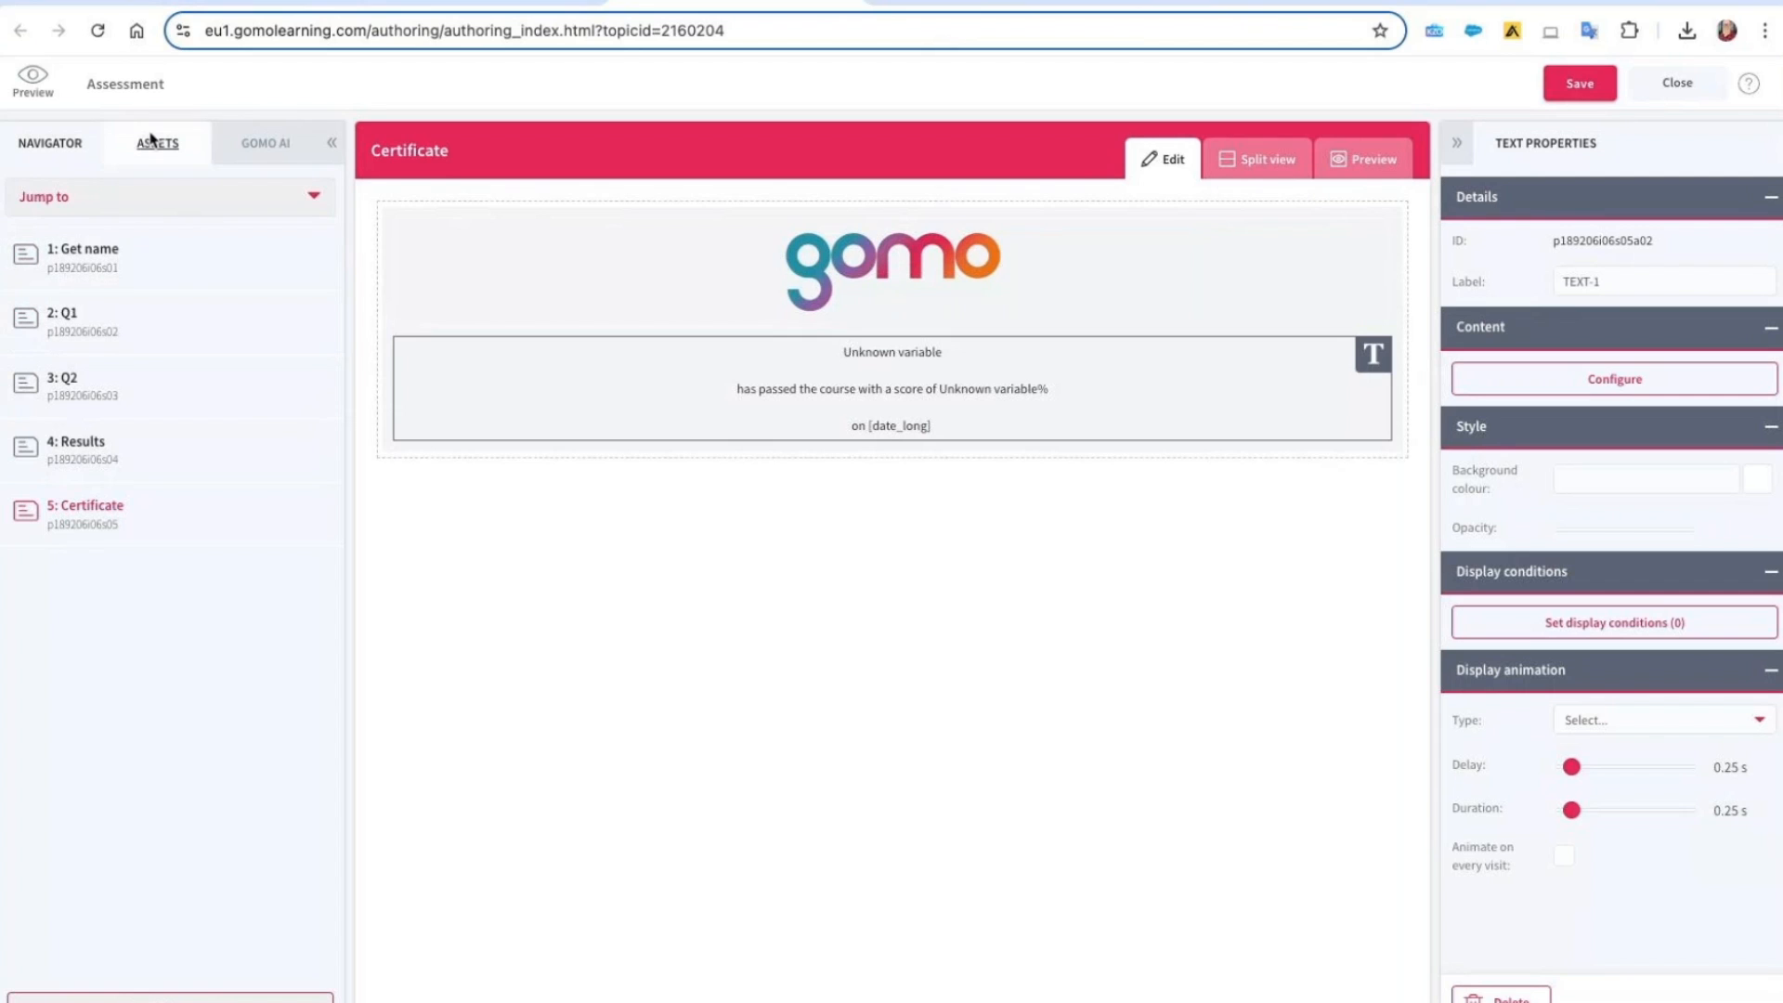
Add a Button asset below the text on the Certificate screen and centre-align it
click(151, 141)
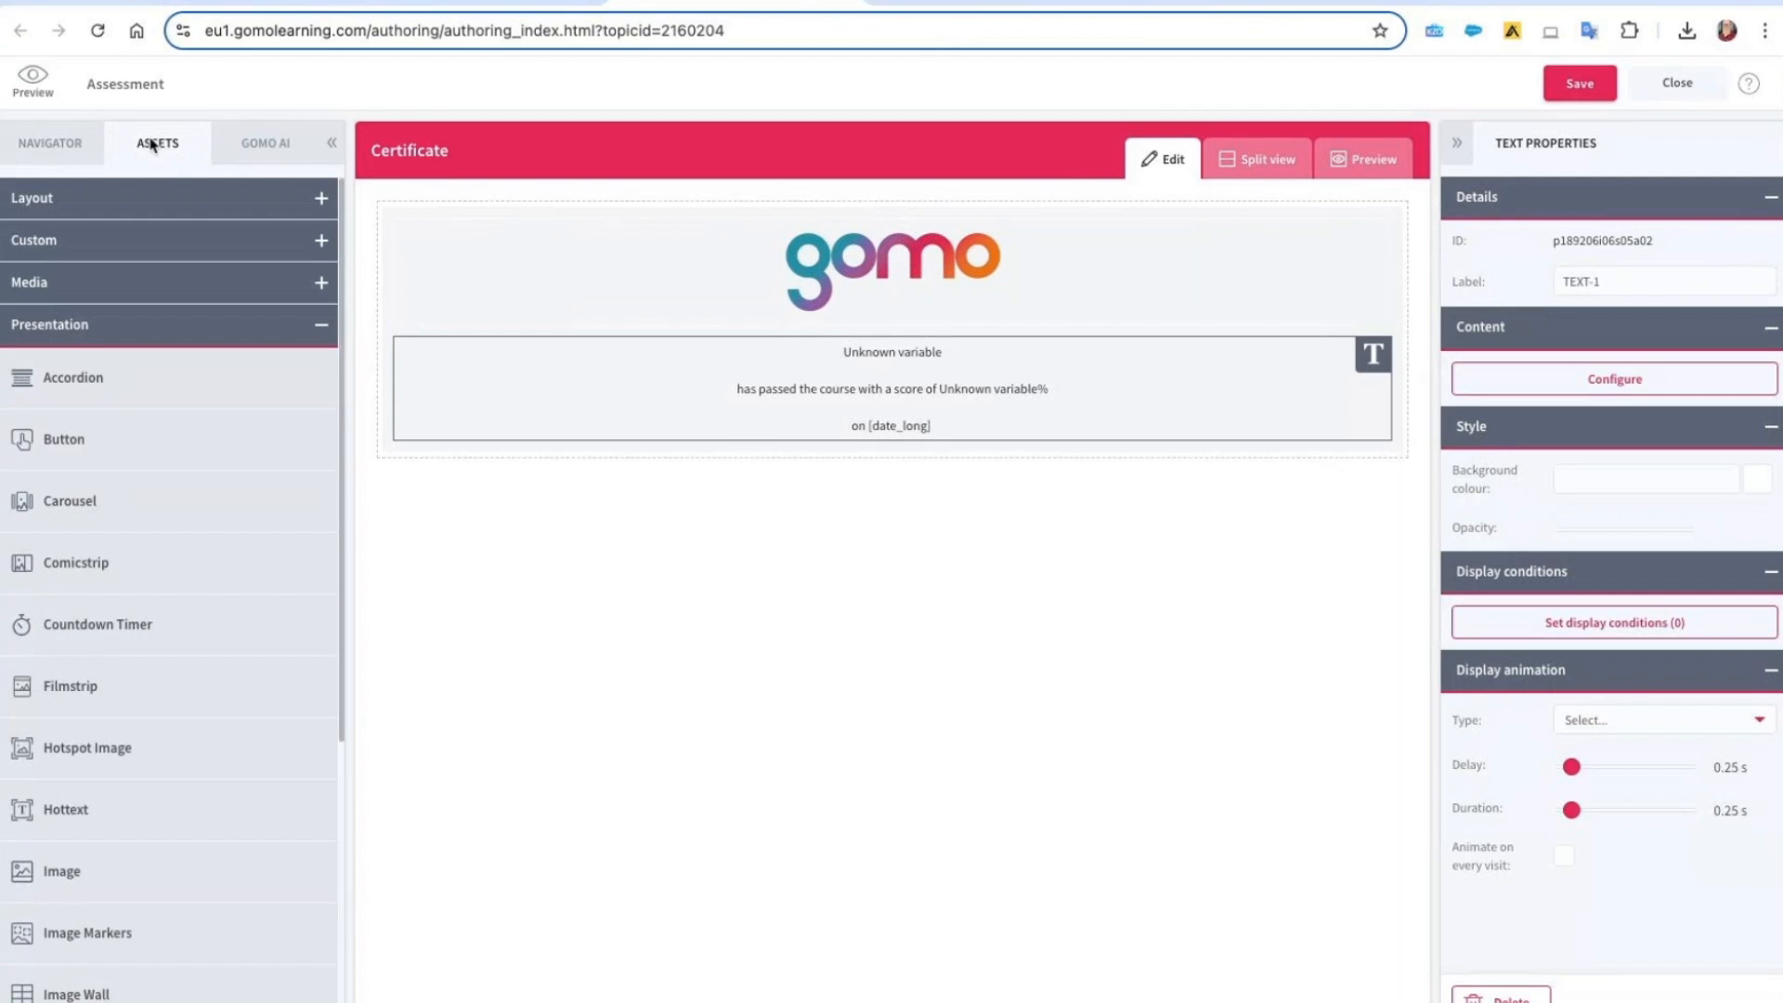
drag(75, 439, 892, 491)
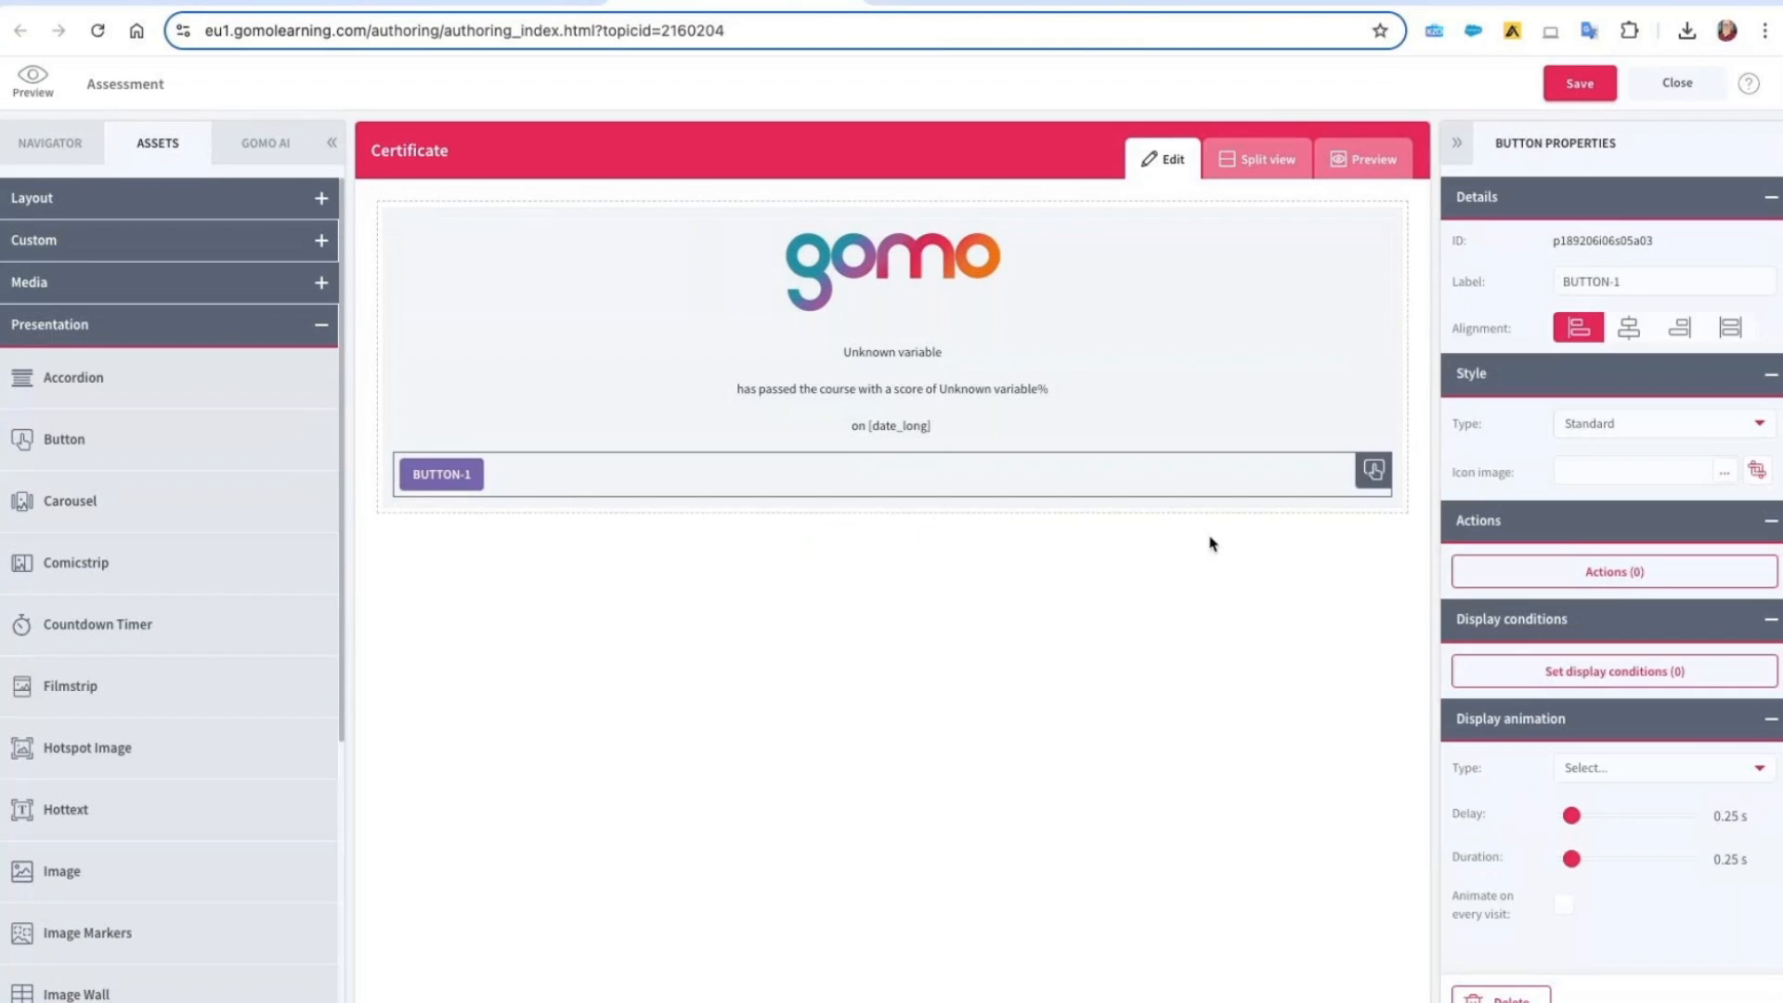
click(1640, 327)
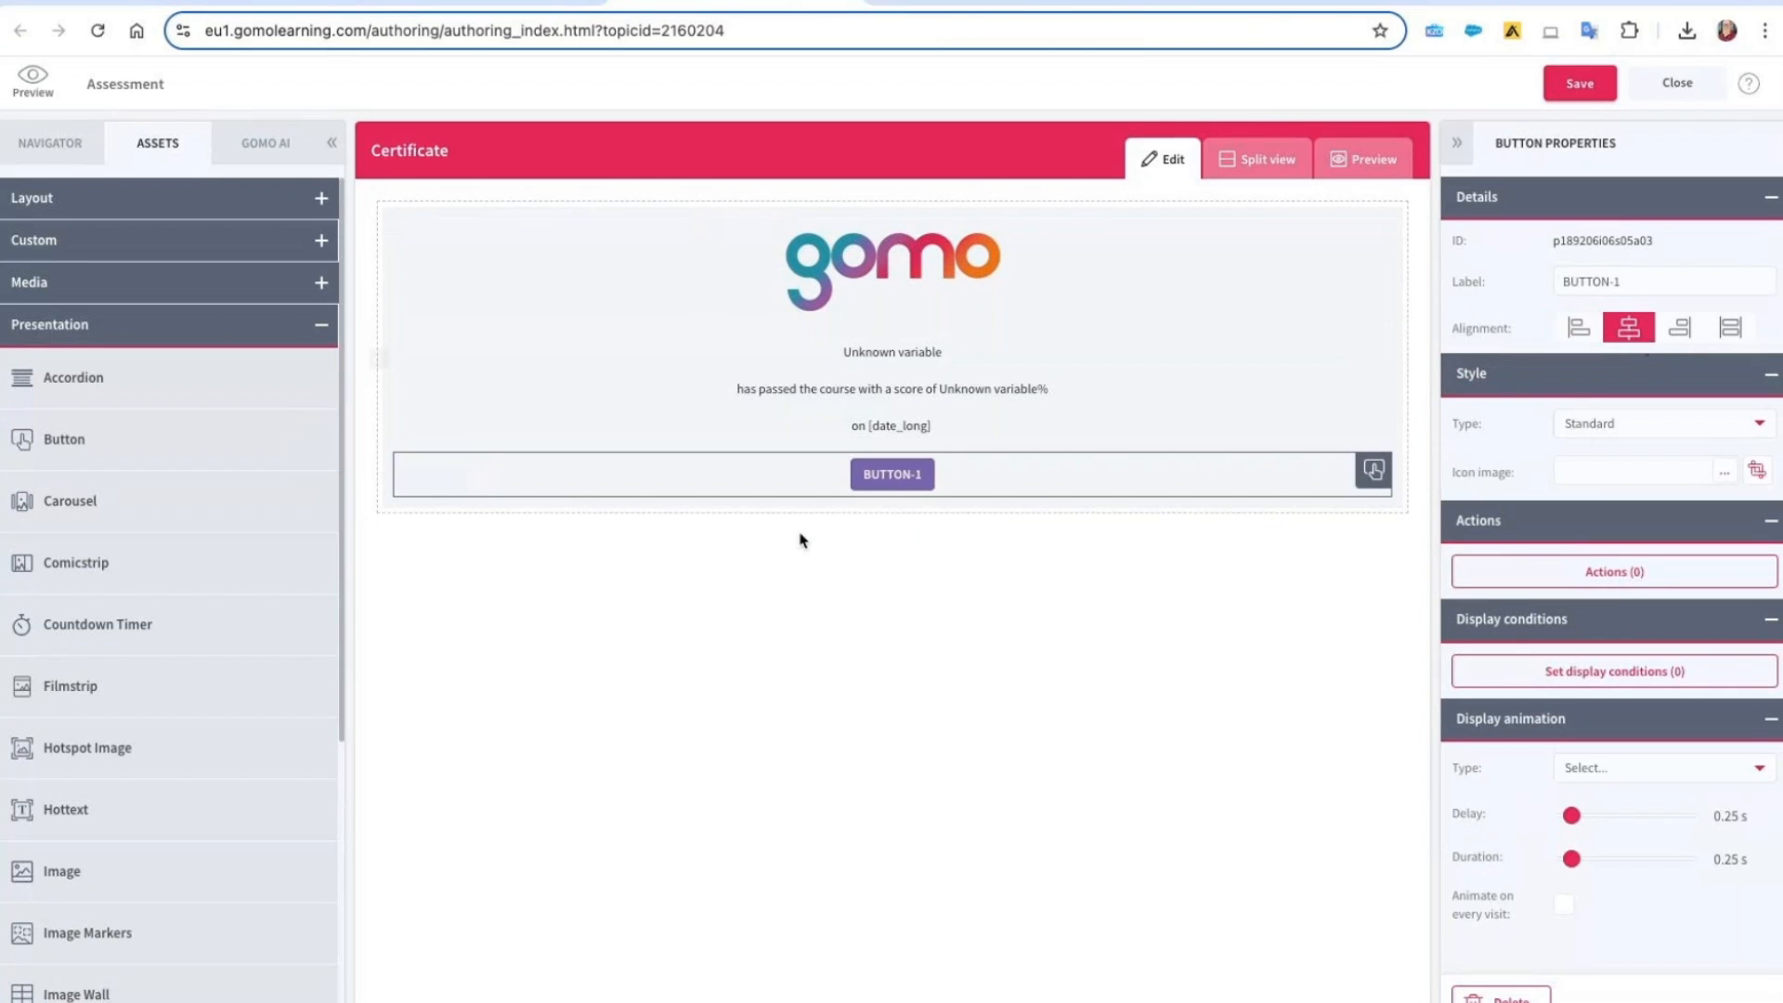
Label the button on the Certificate screen "Print certificate"
click(1663, 272)
text(Pri)
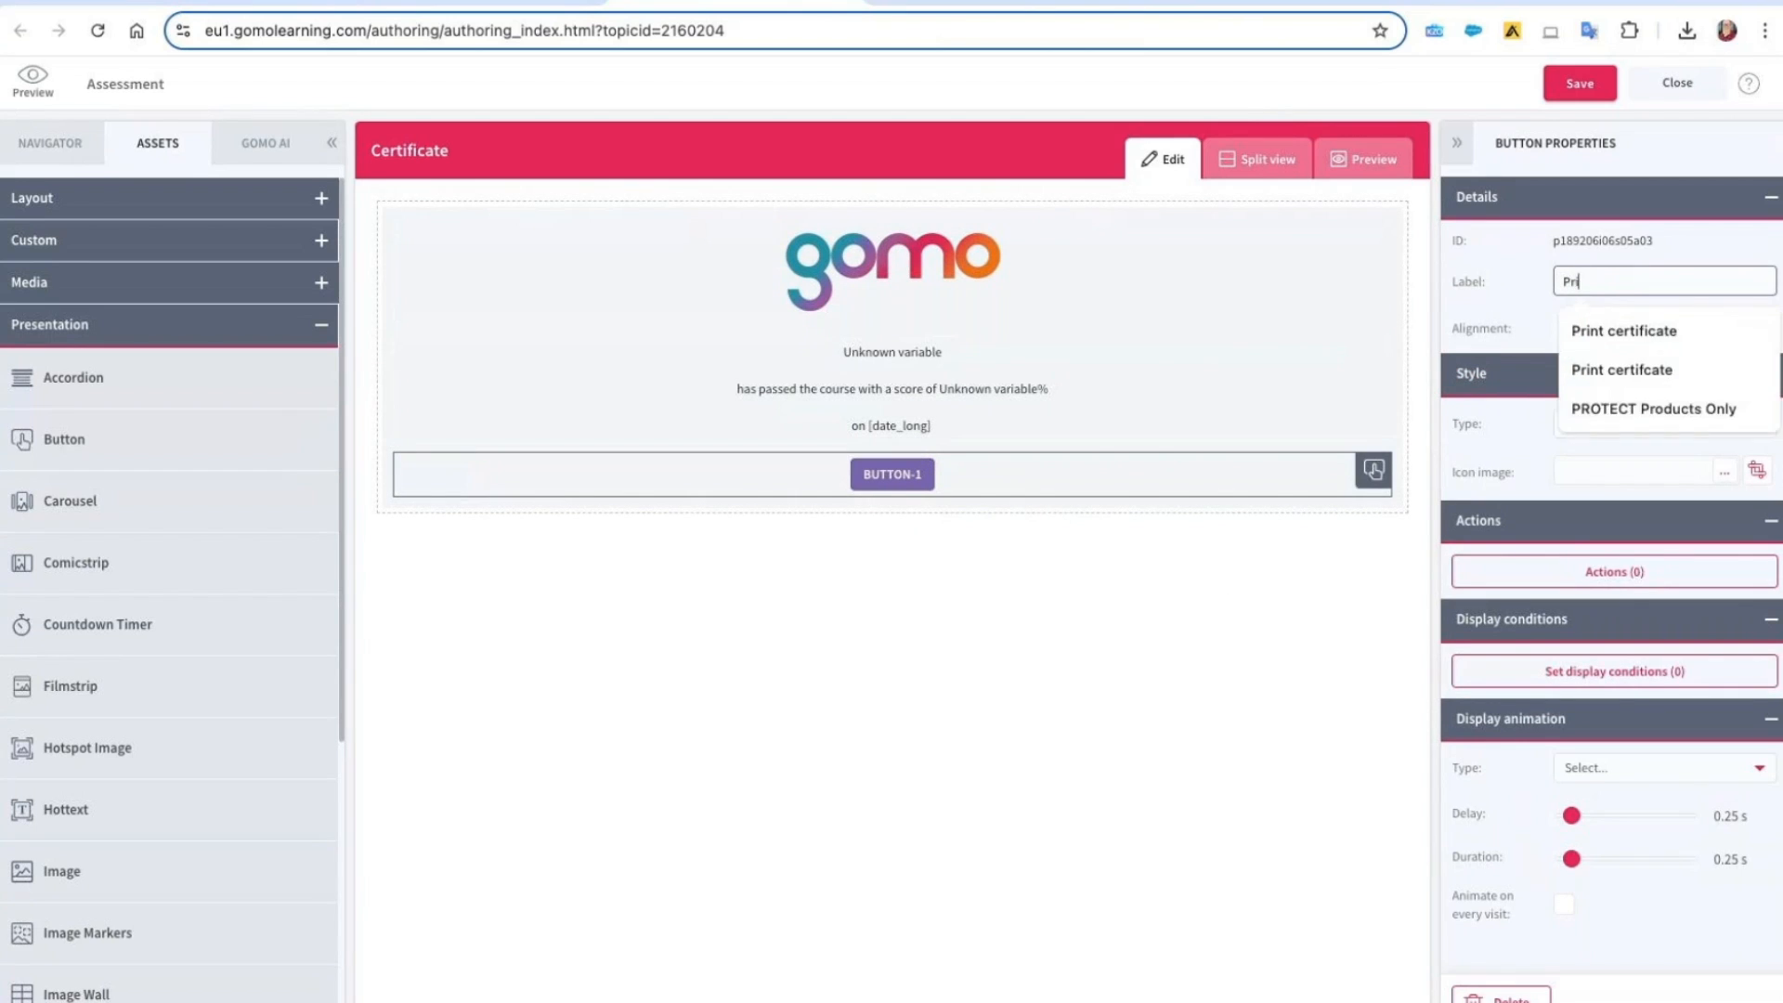
text(nt certificate)
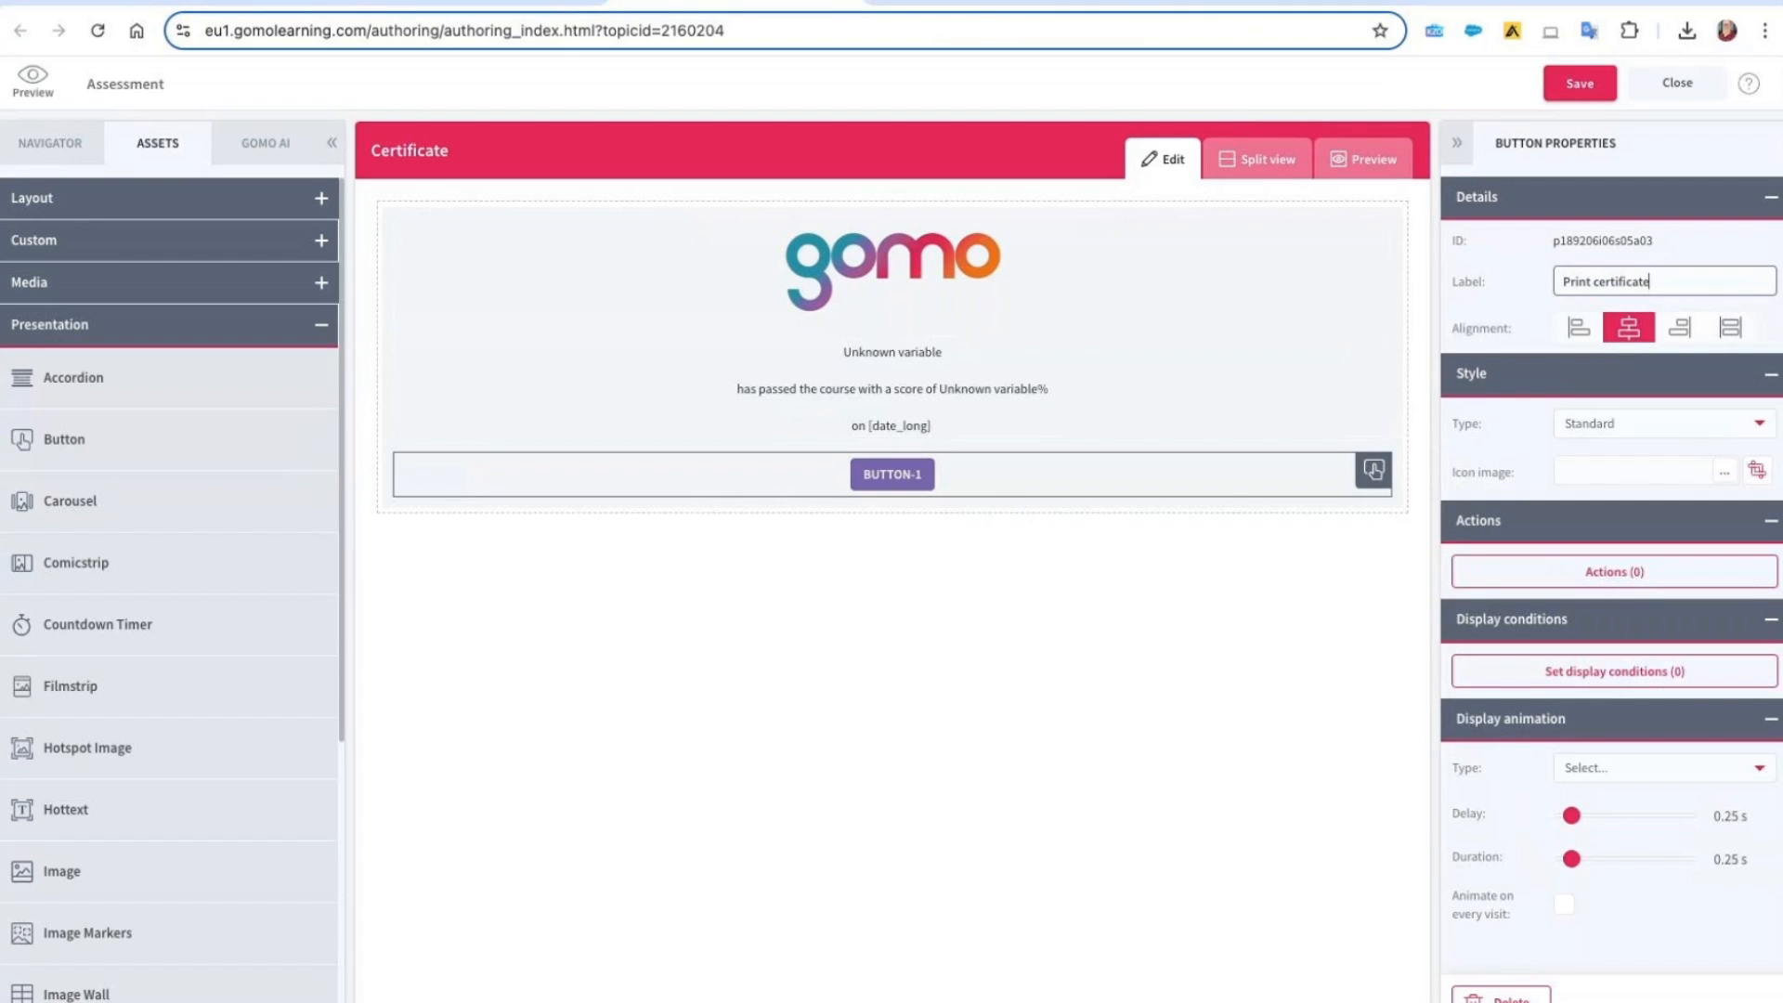
click(1321, 621)
click(1025, 498)
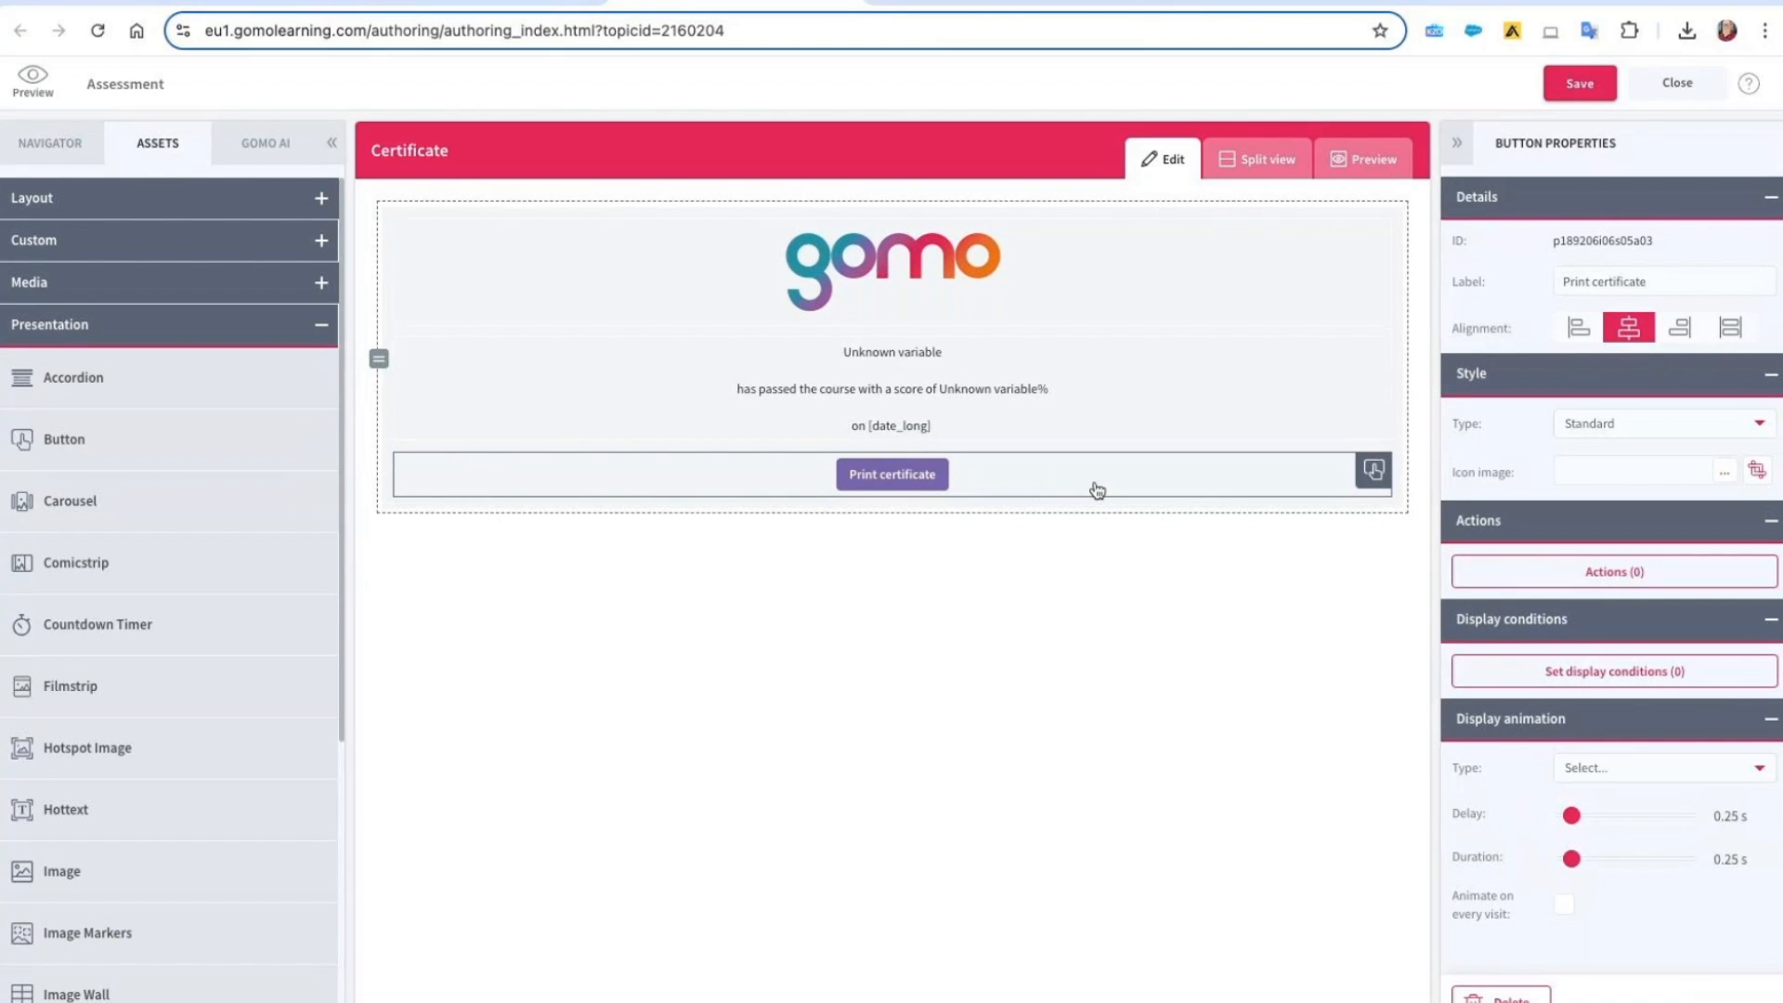
Add a "Print screen" action to the Print certificate button and preview the Certificate screen
click(1573, 578)
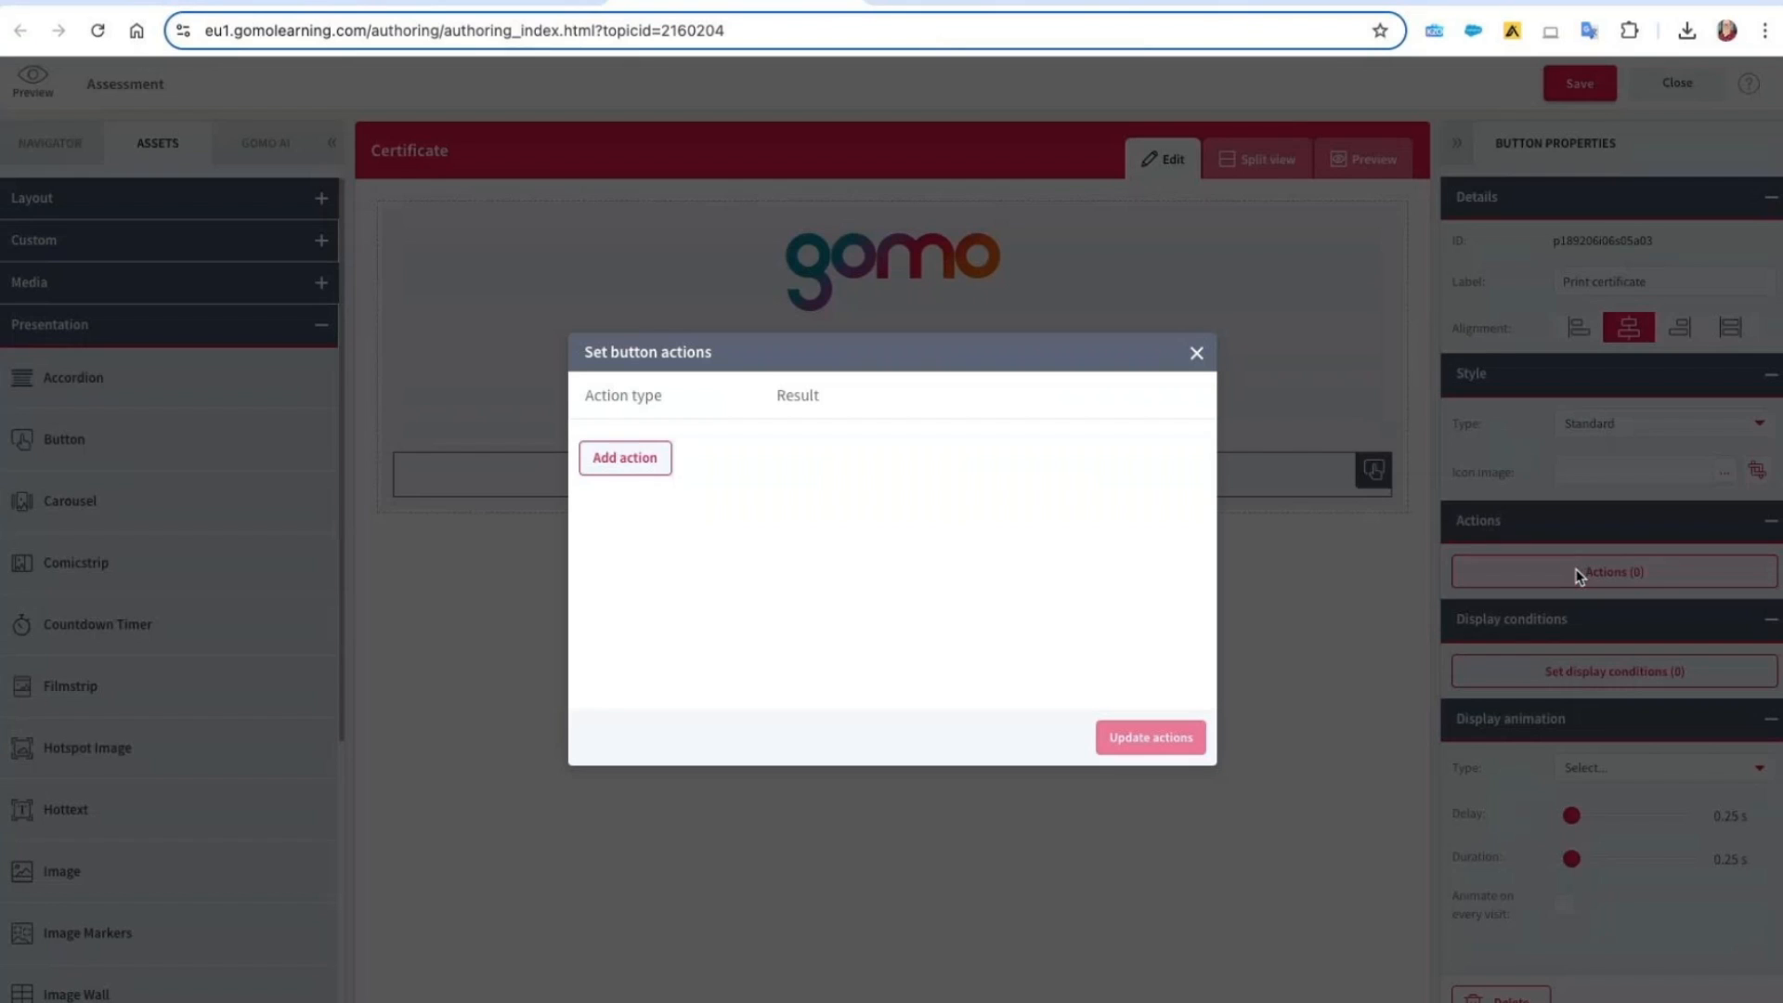
click(637, 452)
click(646, 449)
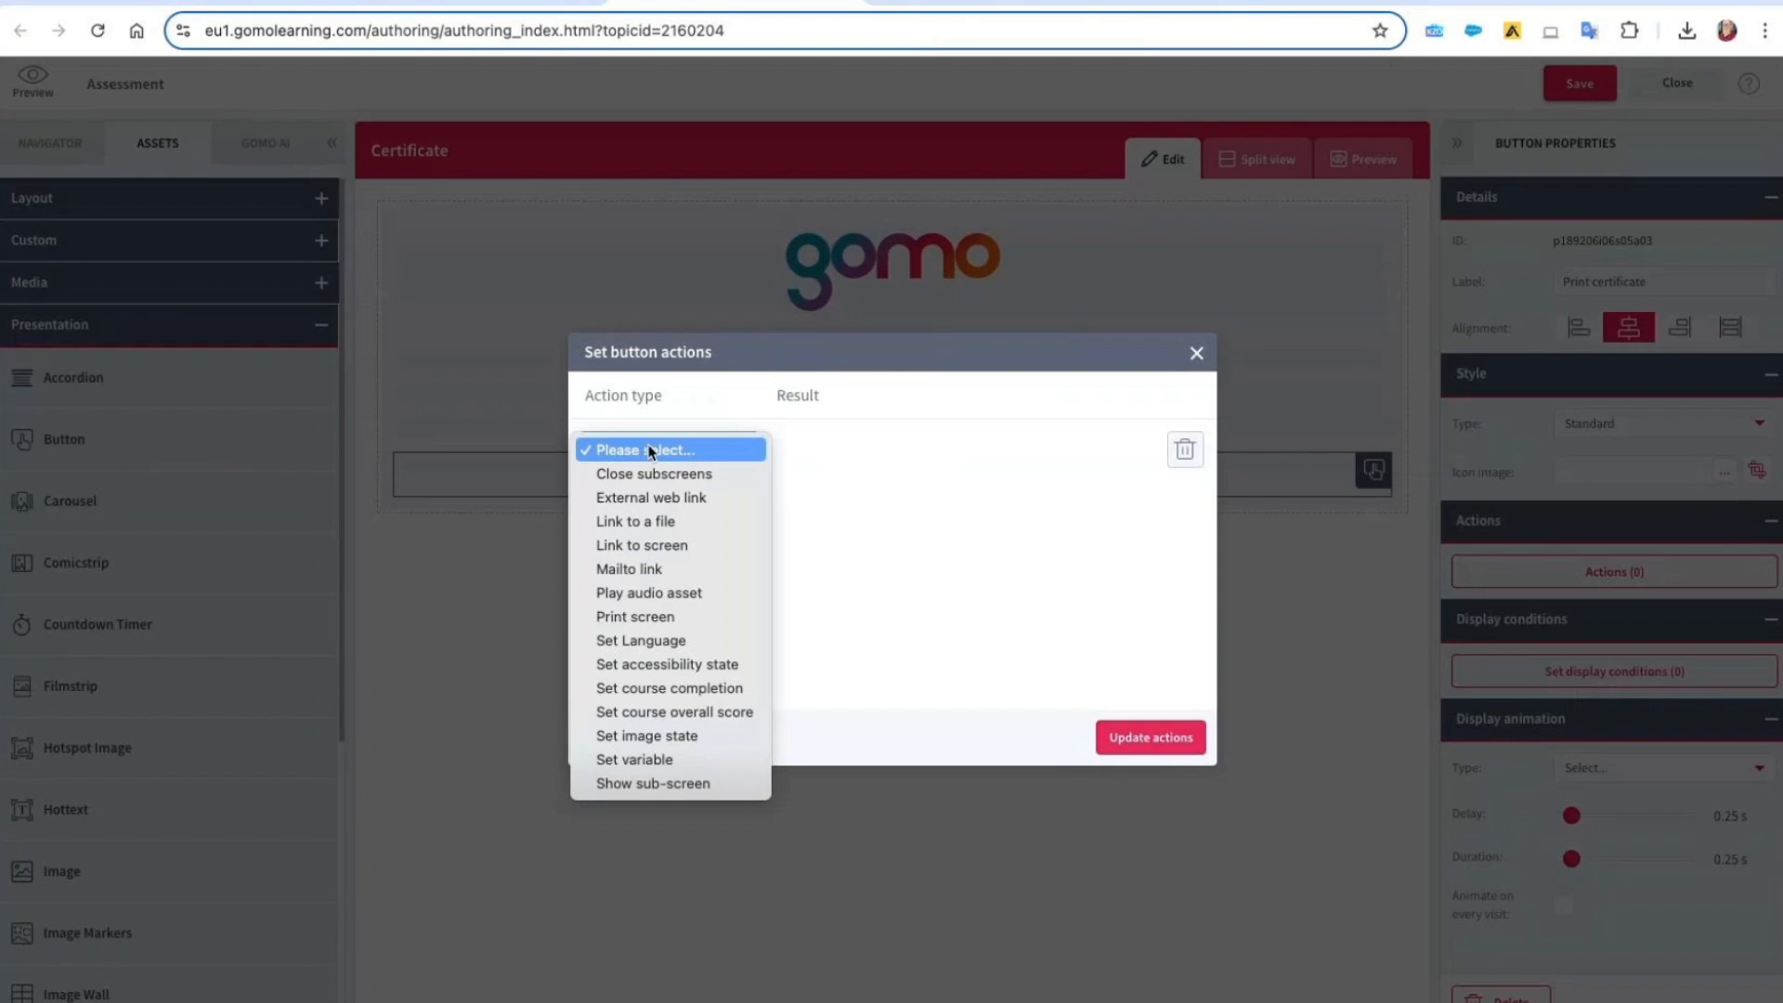
click(685, 624)
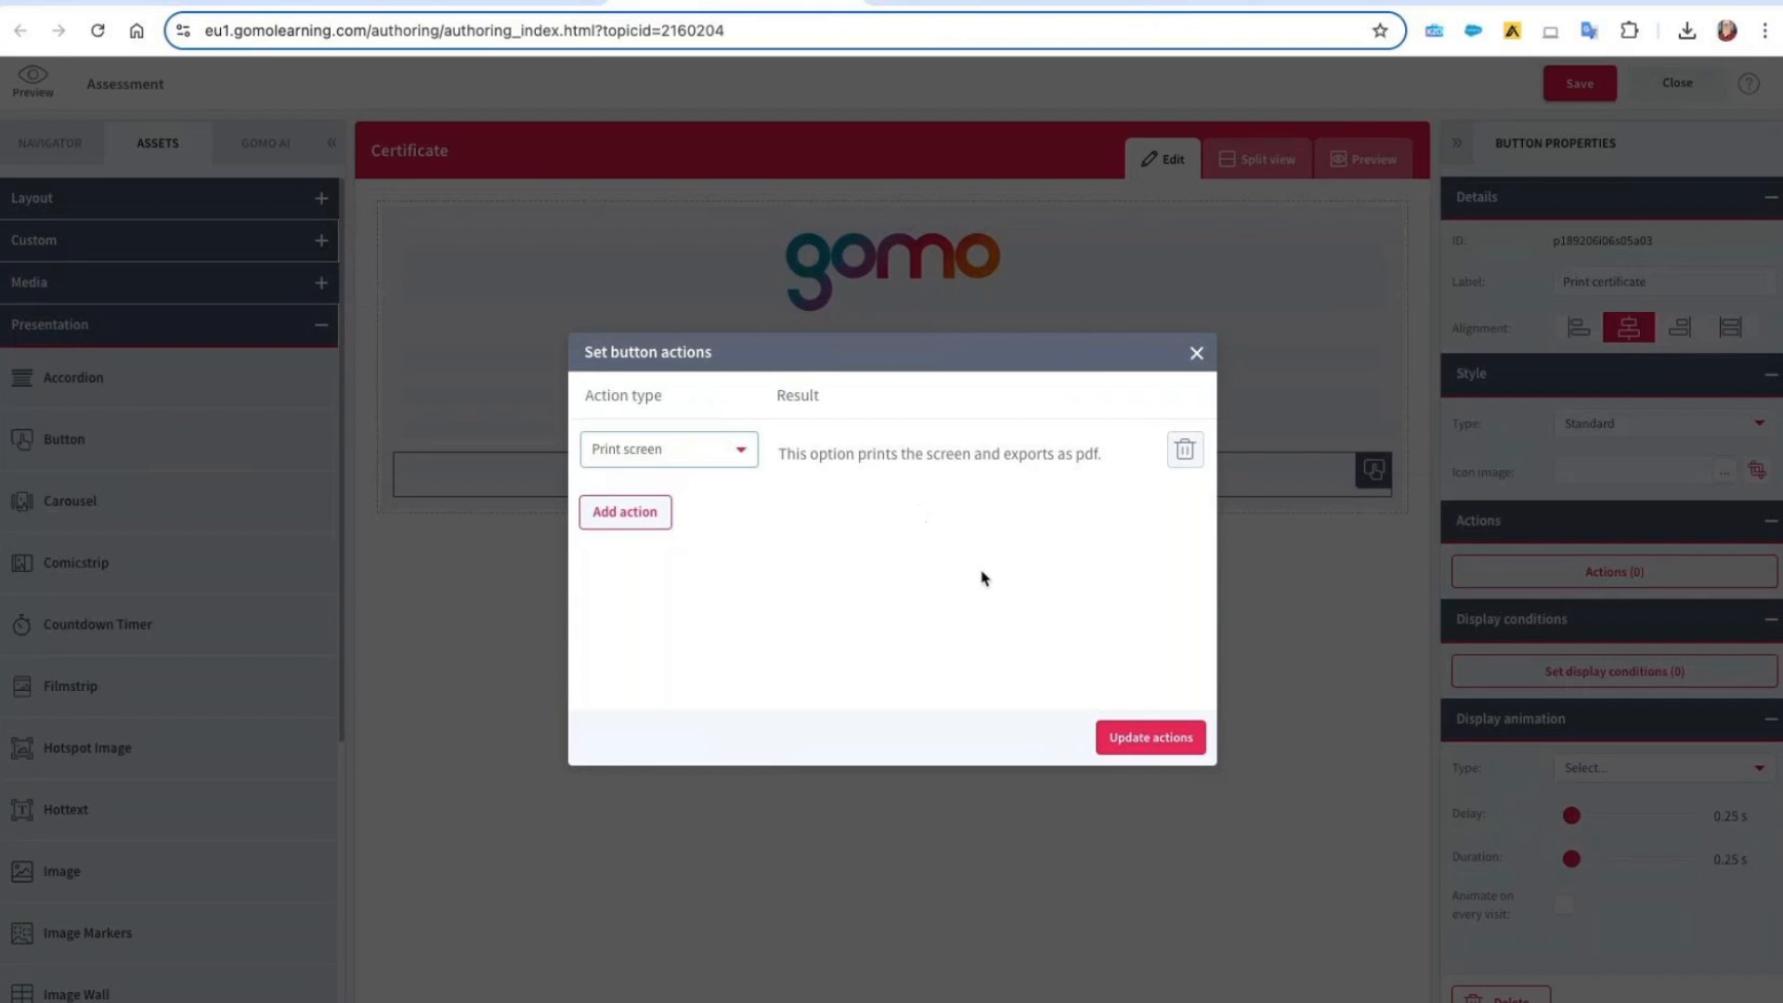
click(1146, 737)
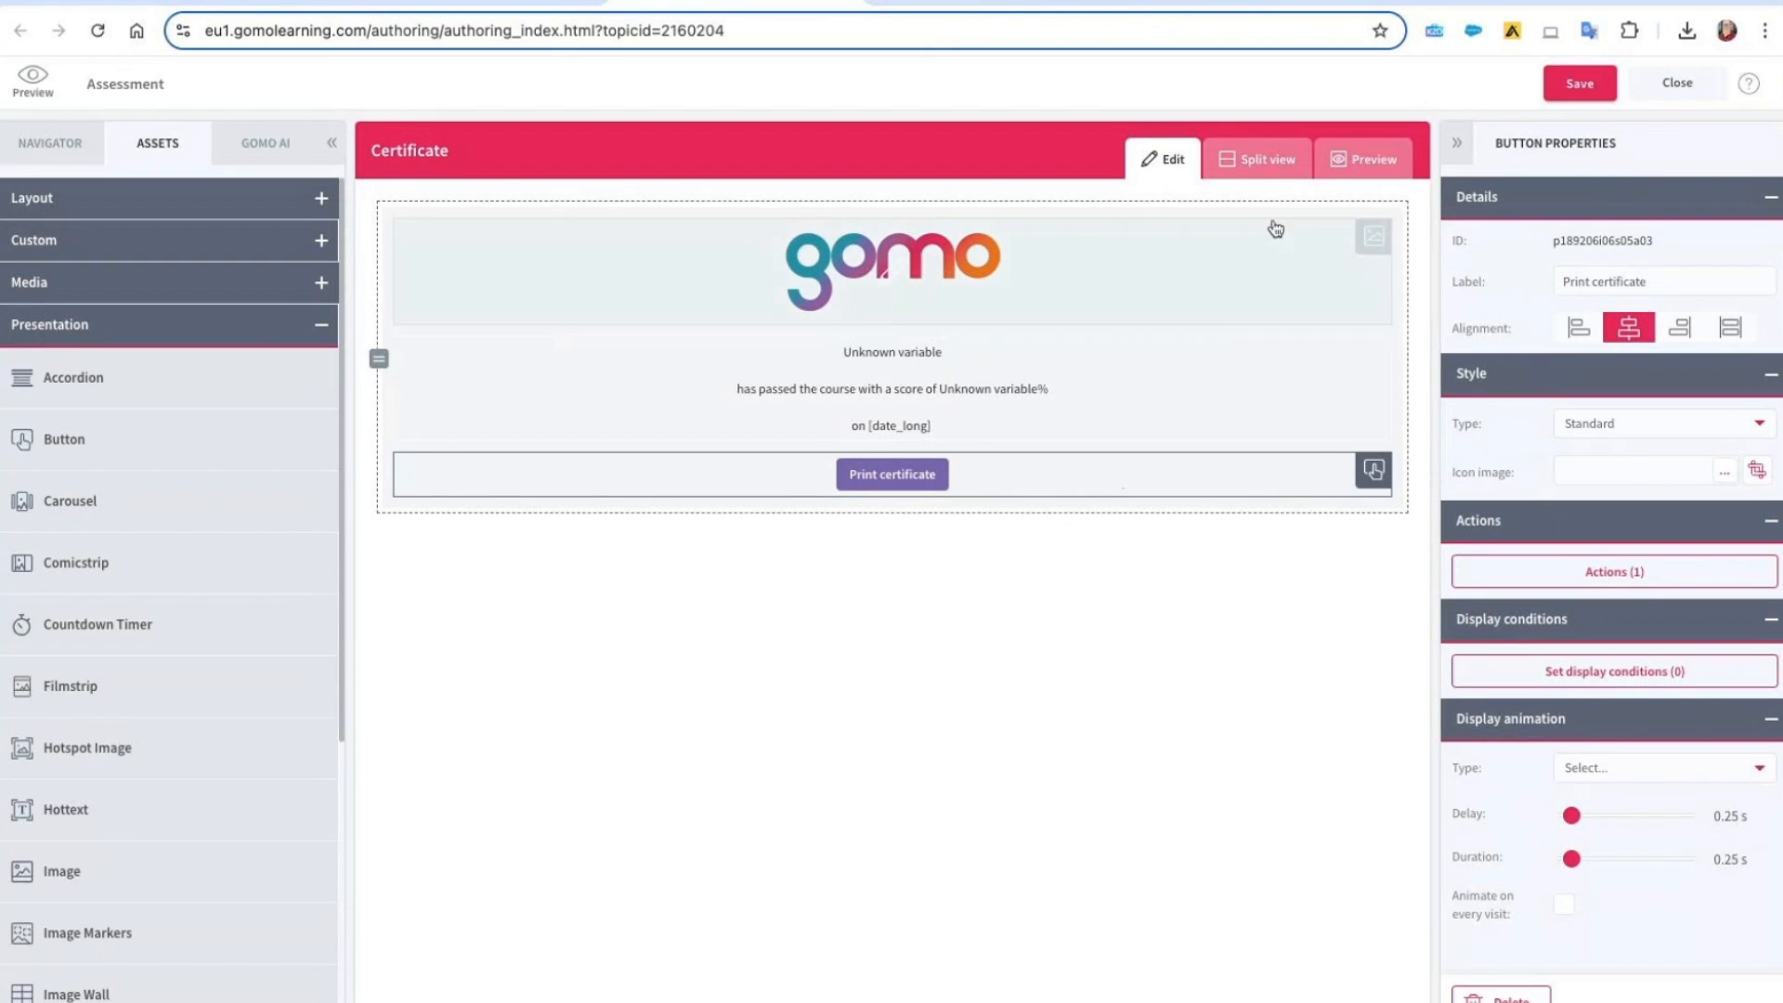
click(1363, 159)
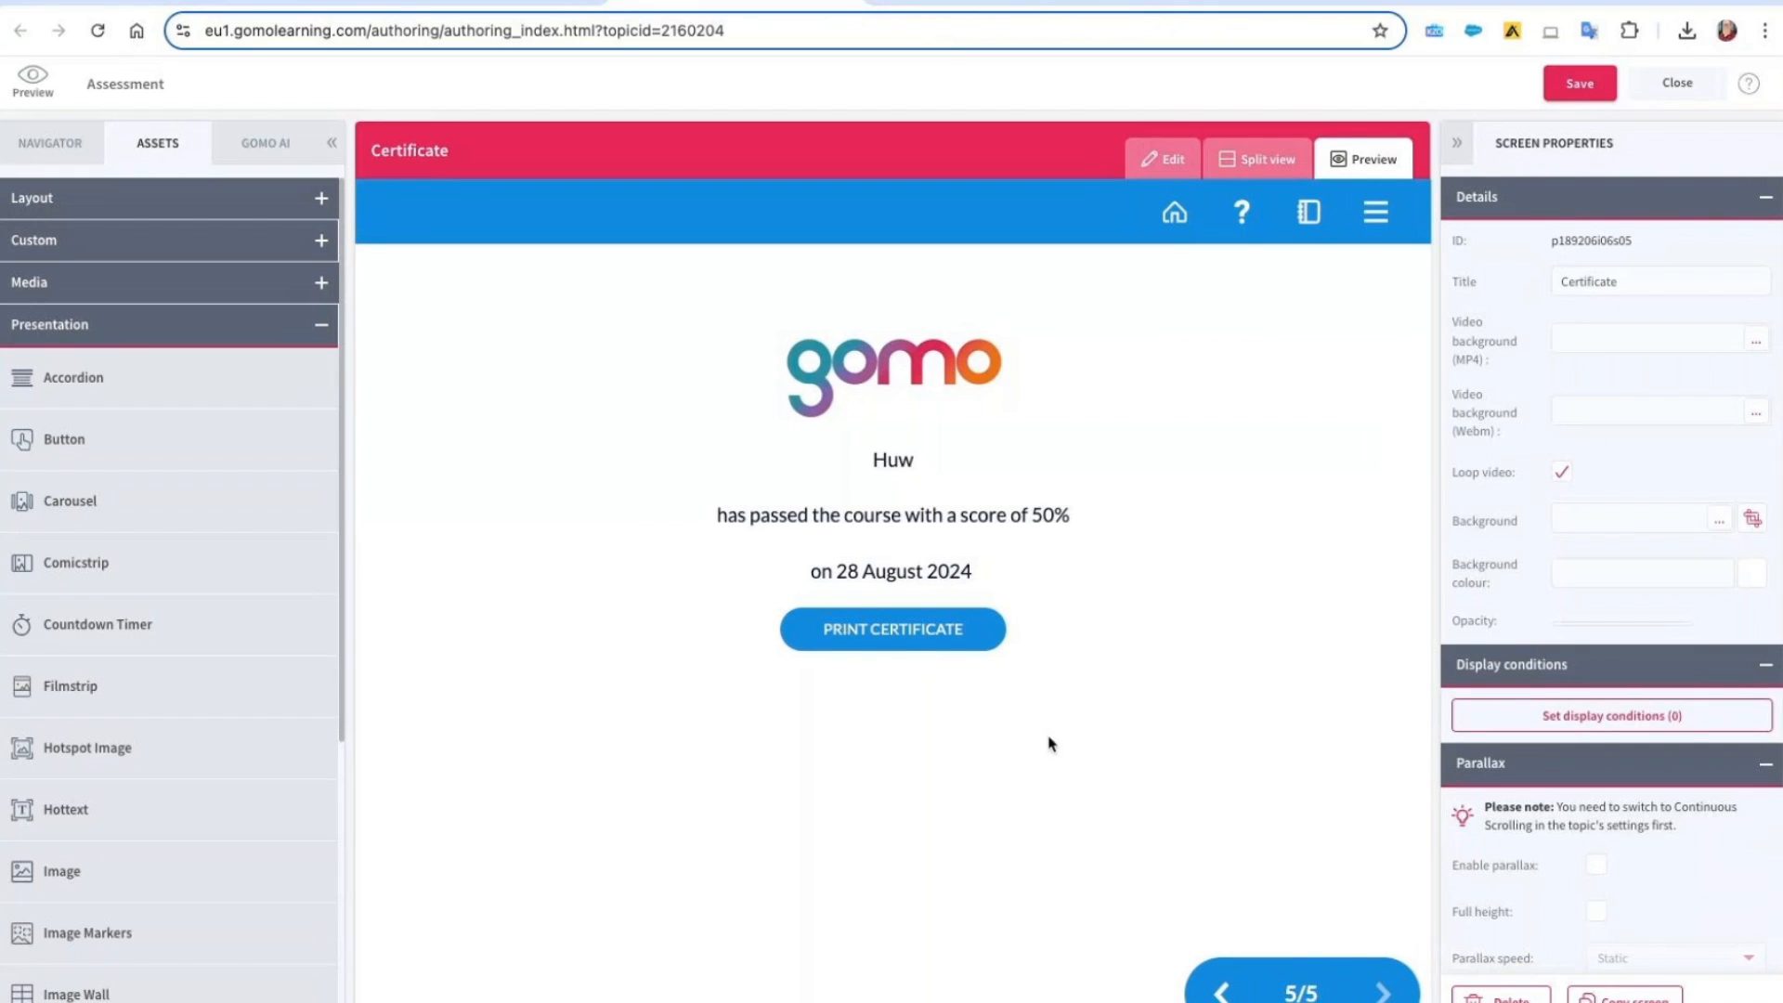
Give the Print certificate button an "Asset interacted" display condition with the button itself as the asset, equal to False, and save the topic
click(1166, 159)
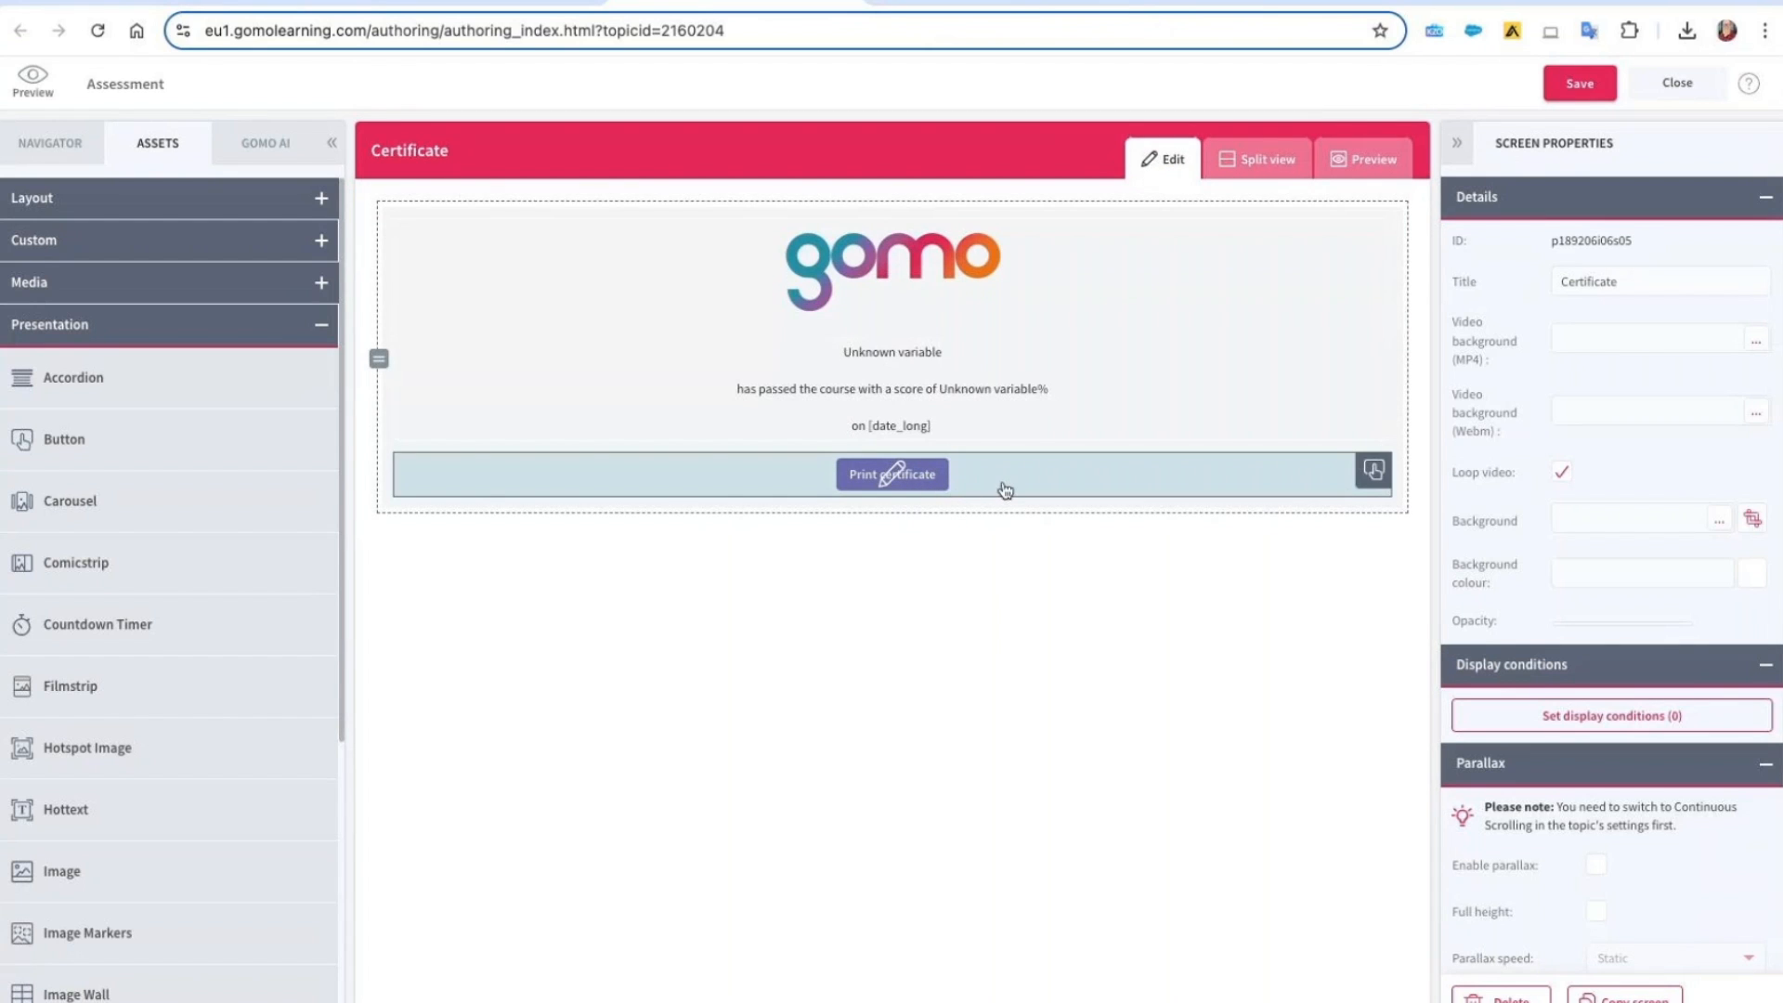
click(1012, 486)
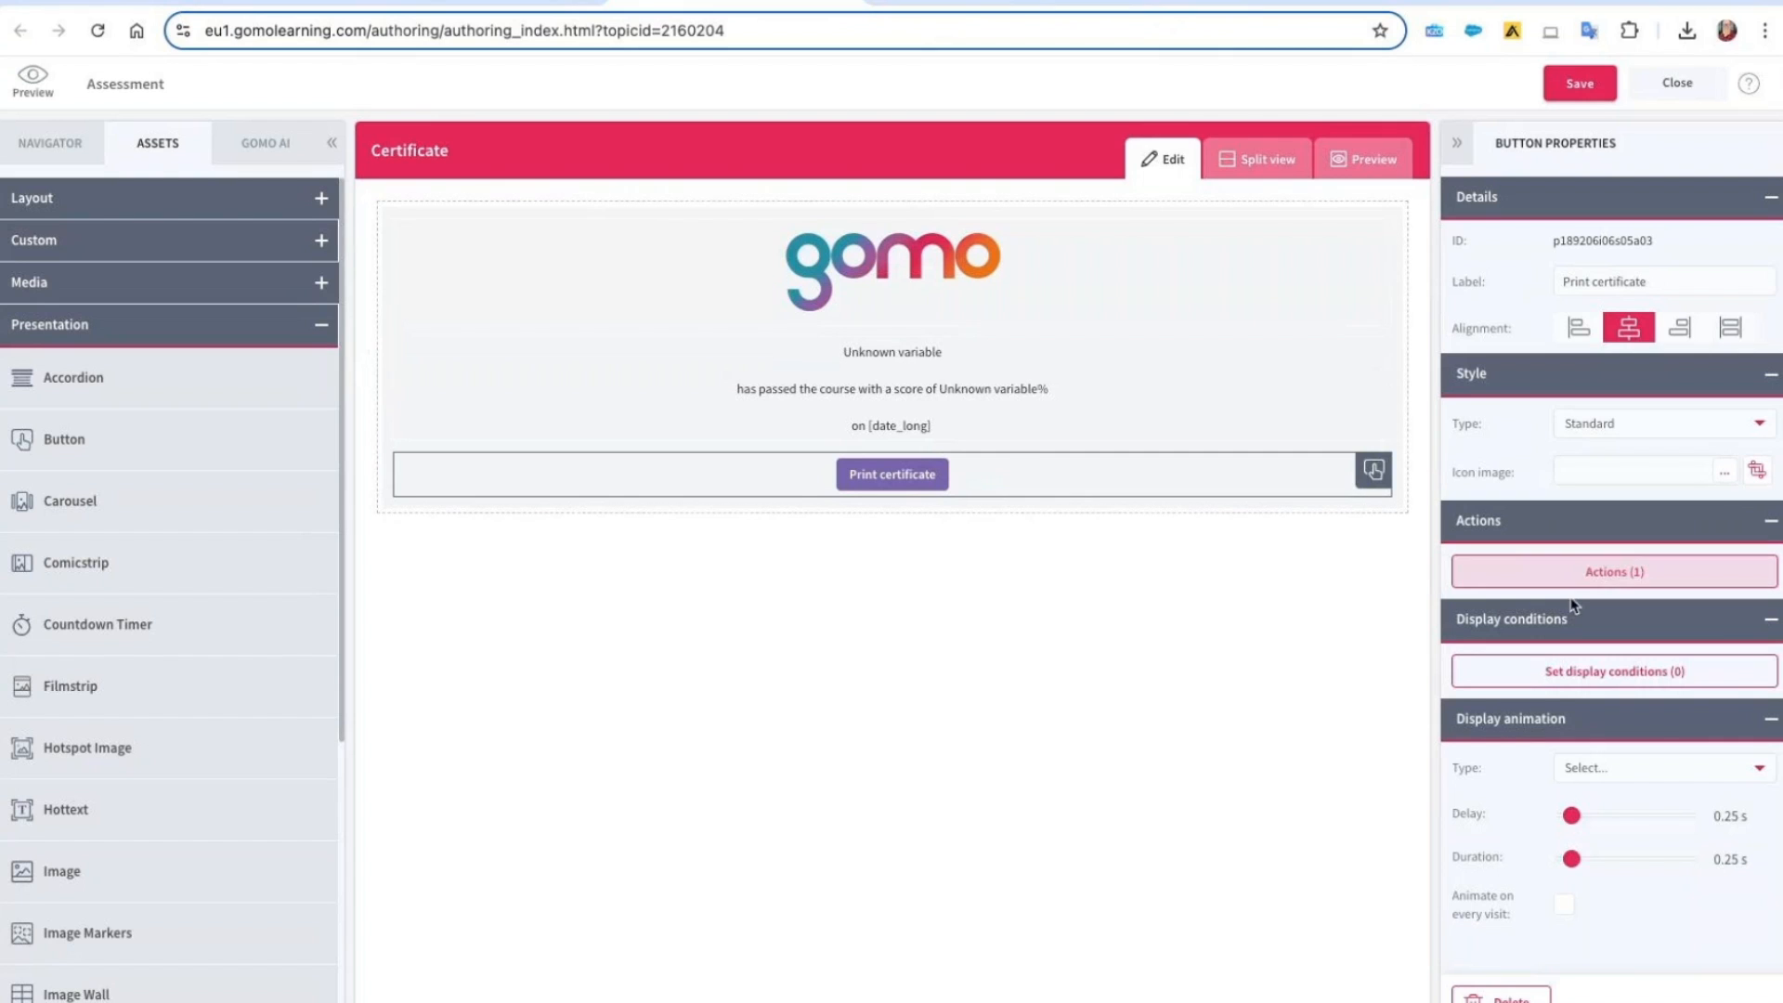
click(1613, 681)
click(713, 506)
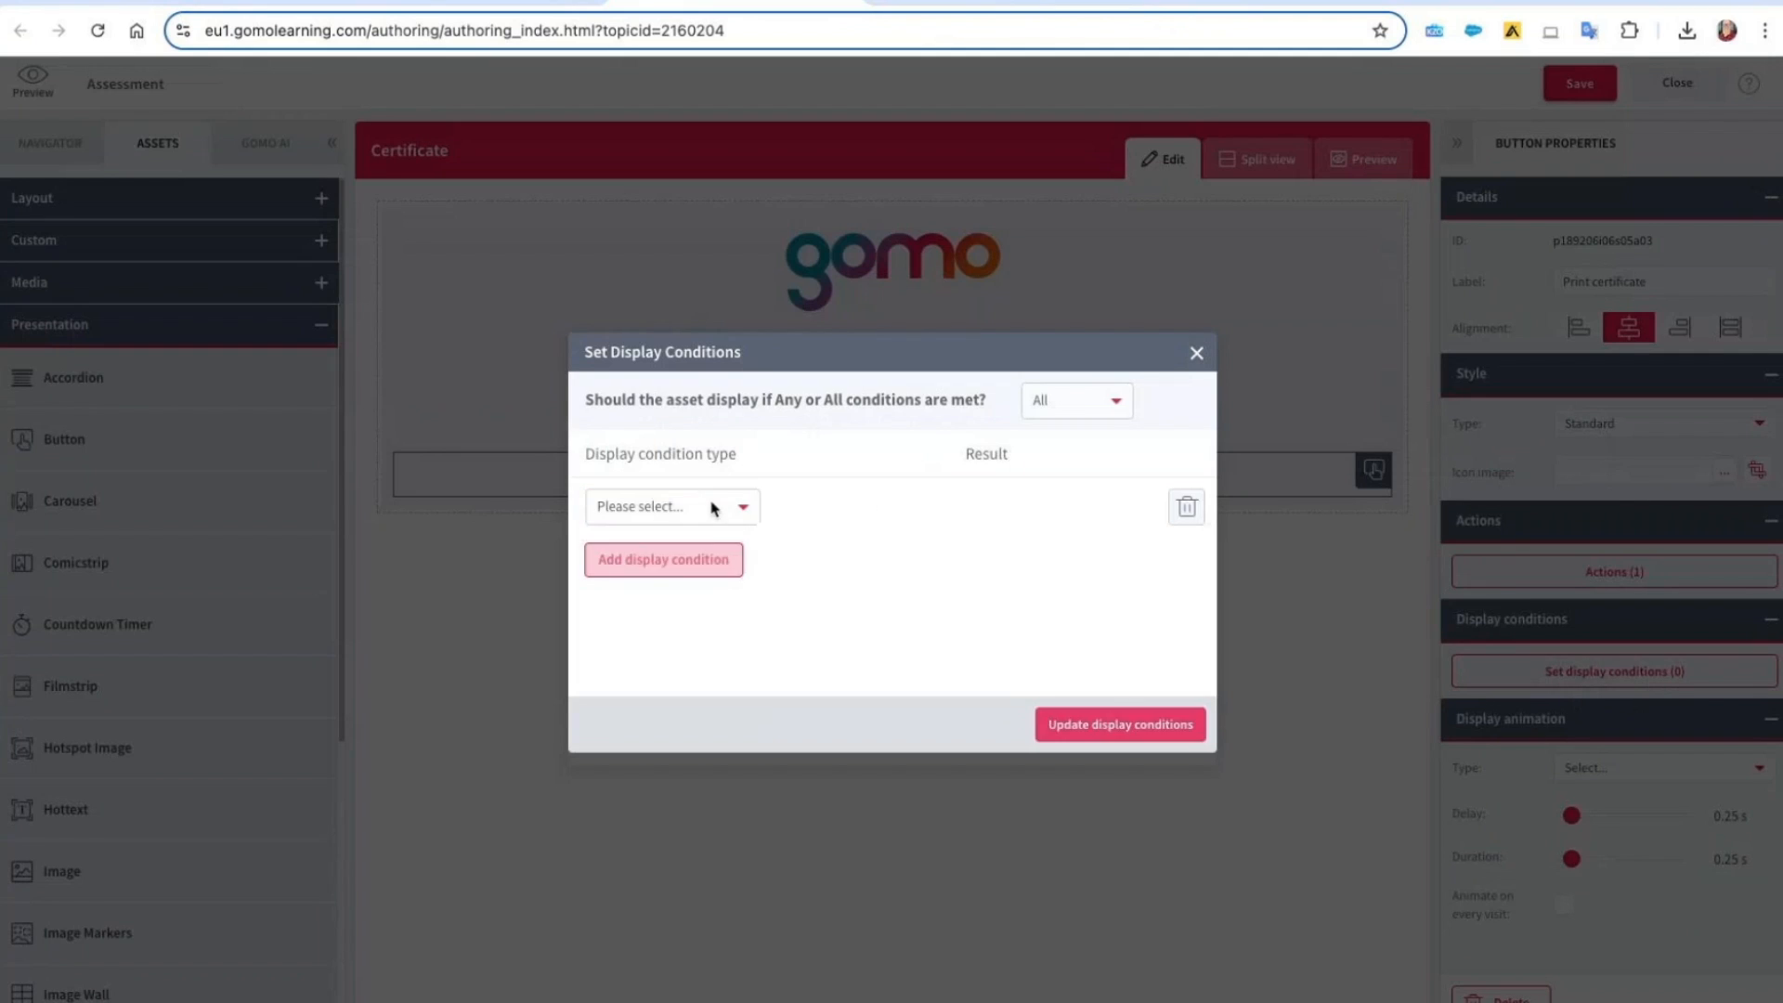
click(712, 506)
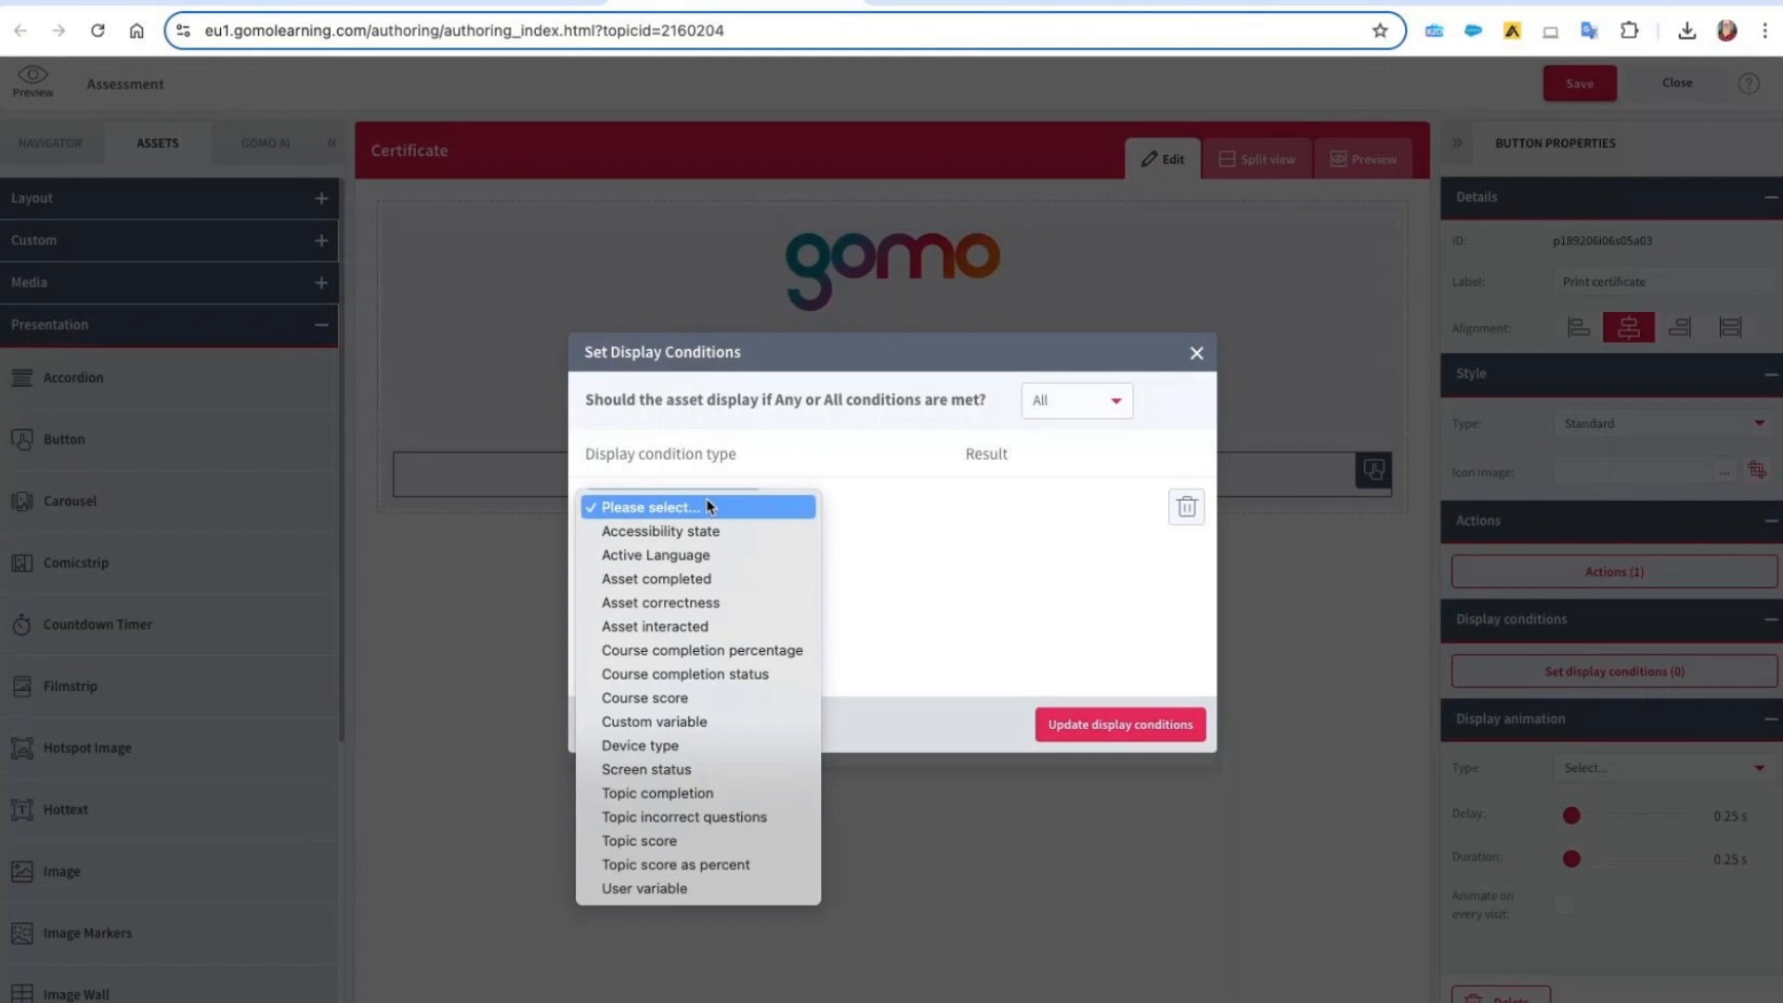
click(733, 628)
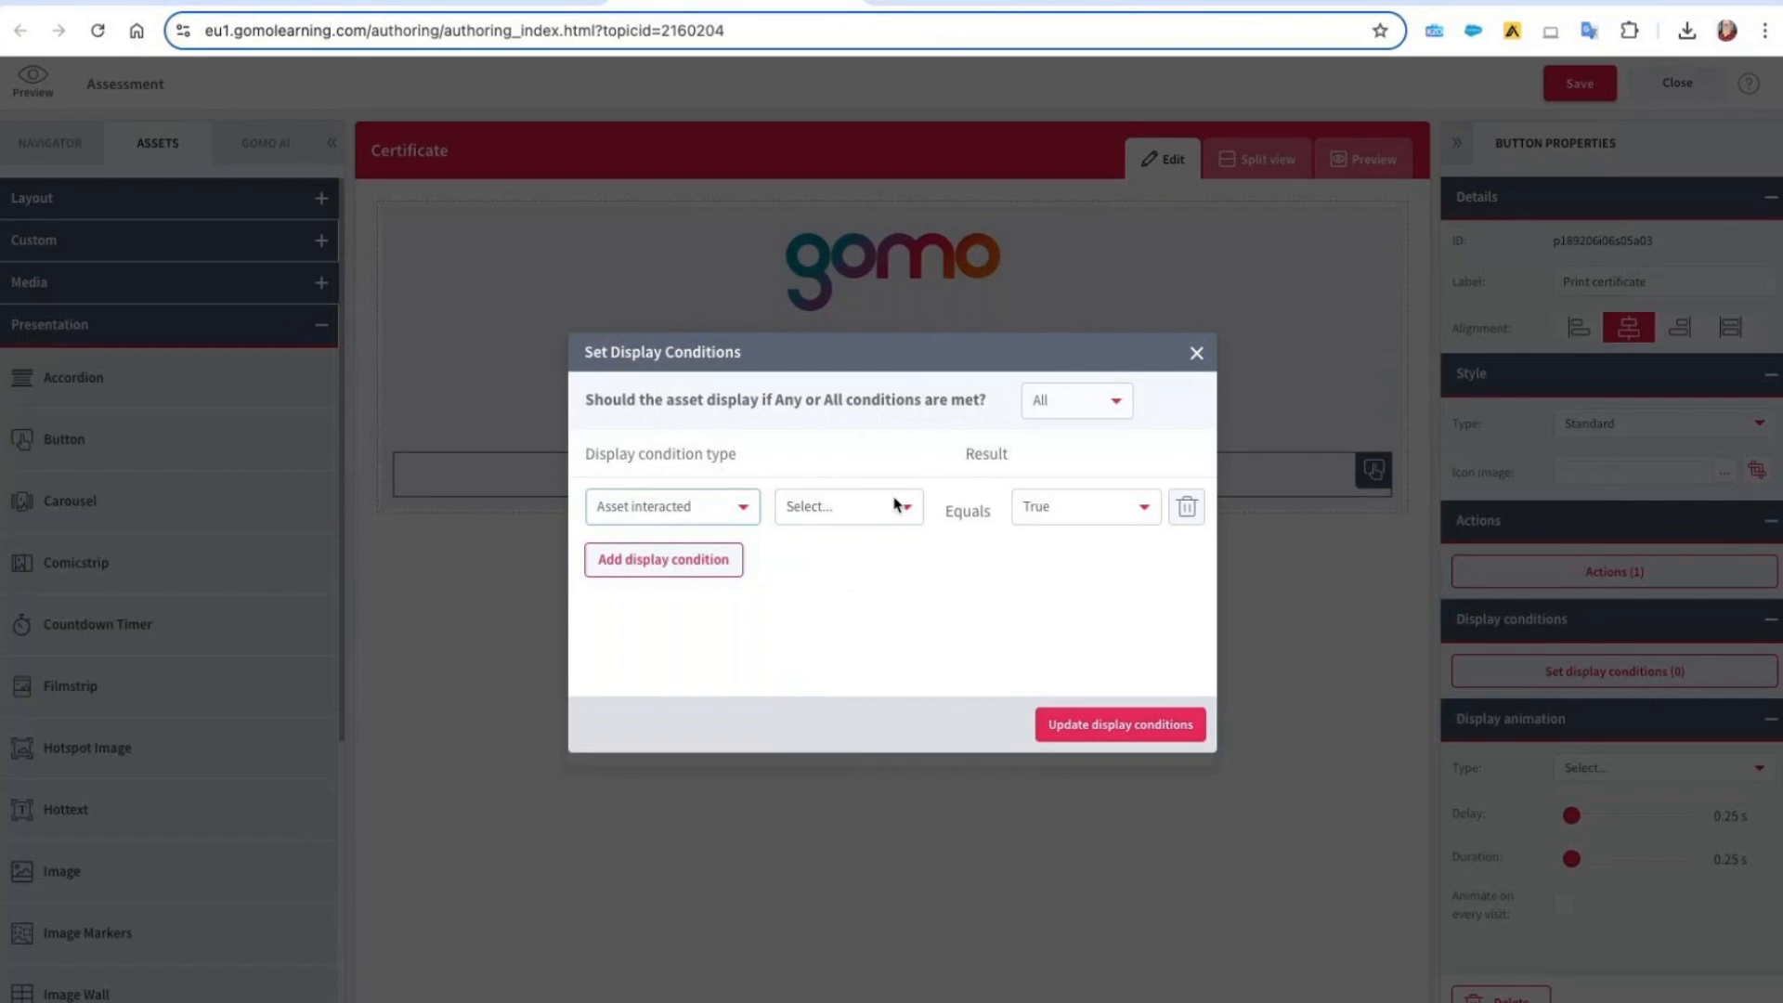
click(912, 512)
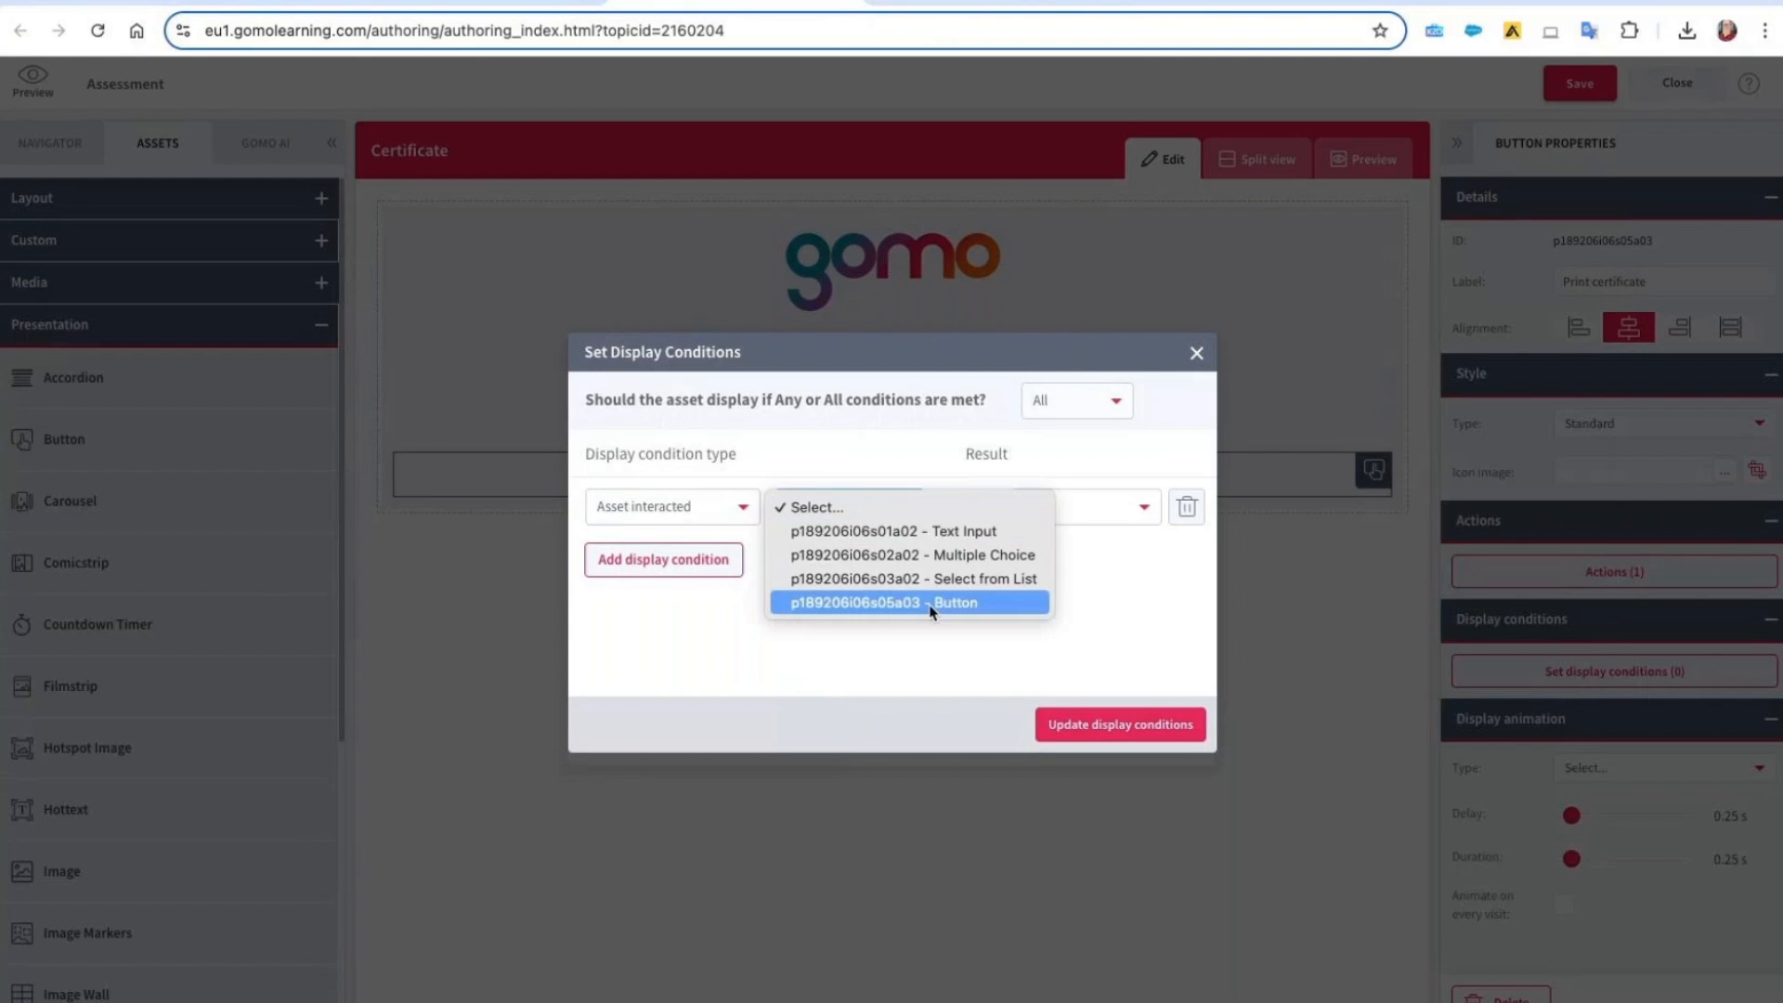
click(898, 609)
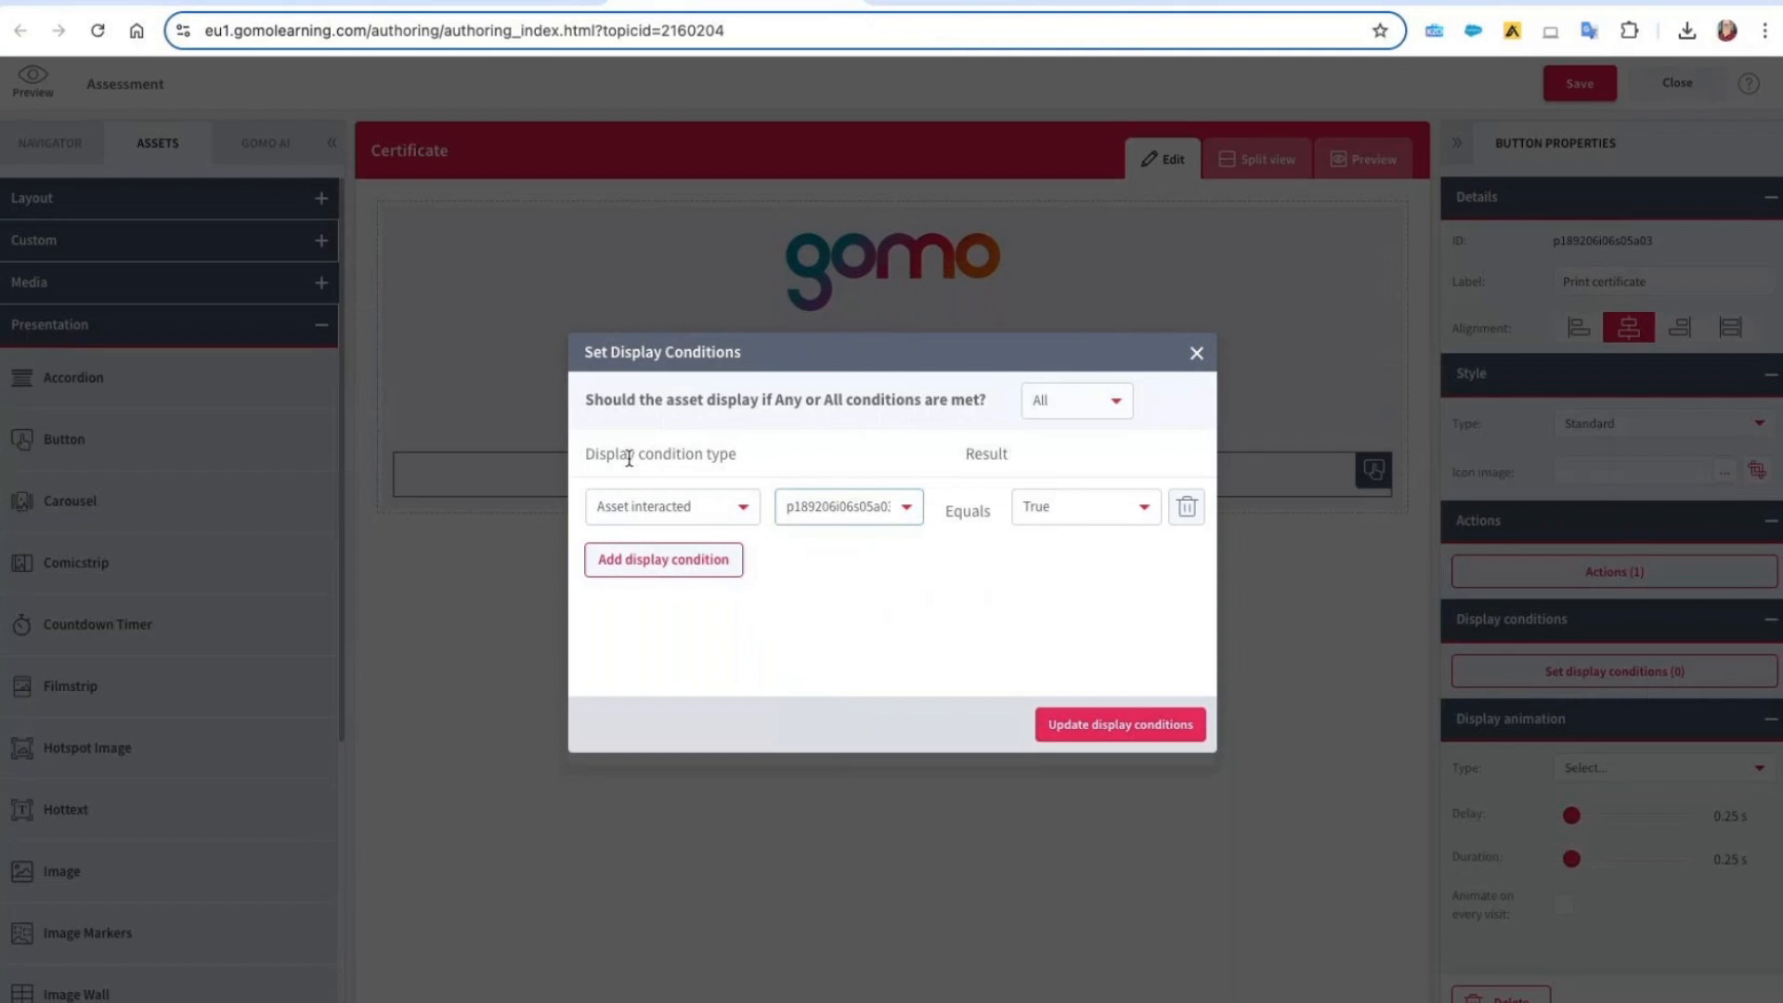
click(1043, 509)
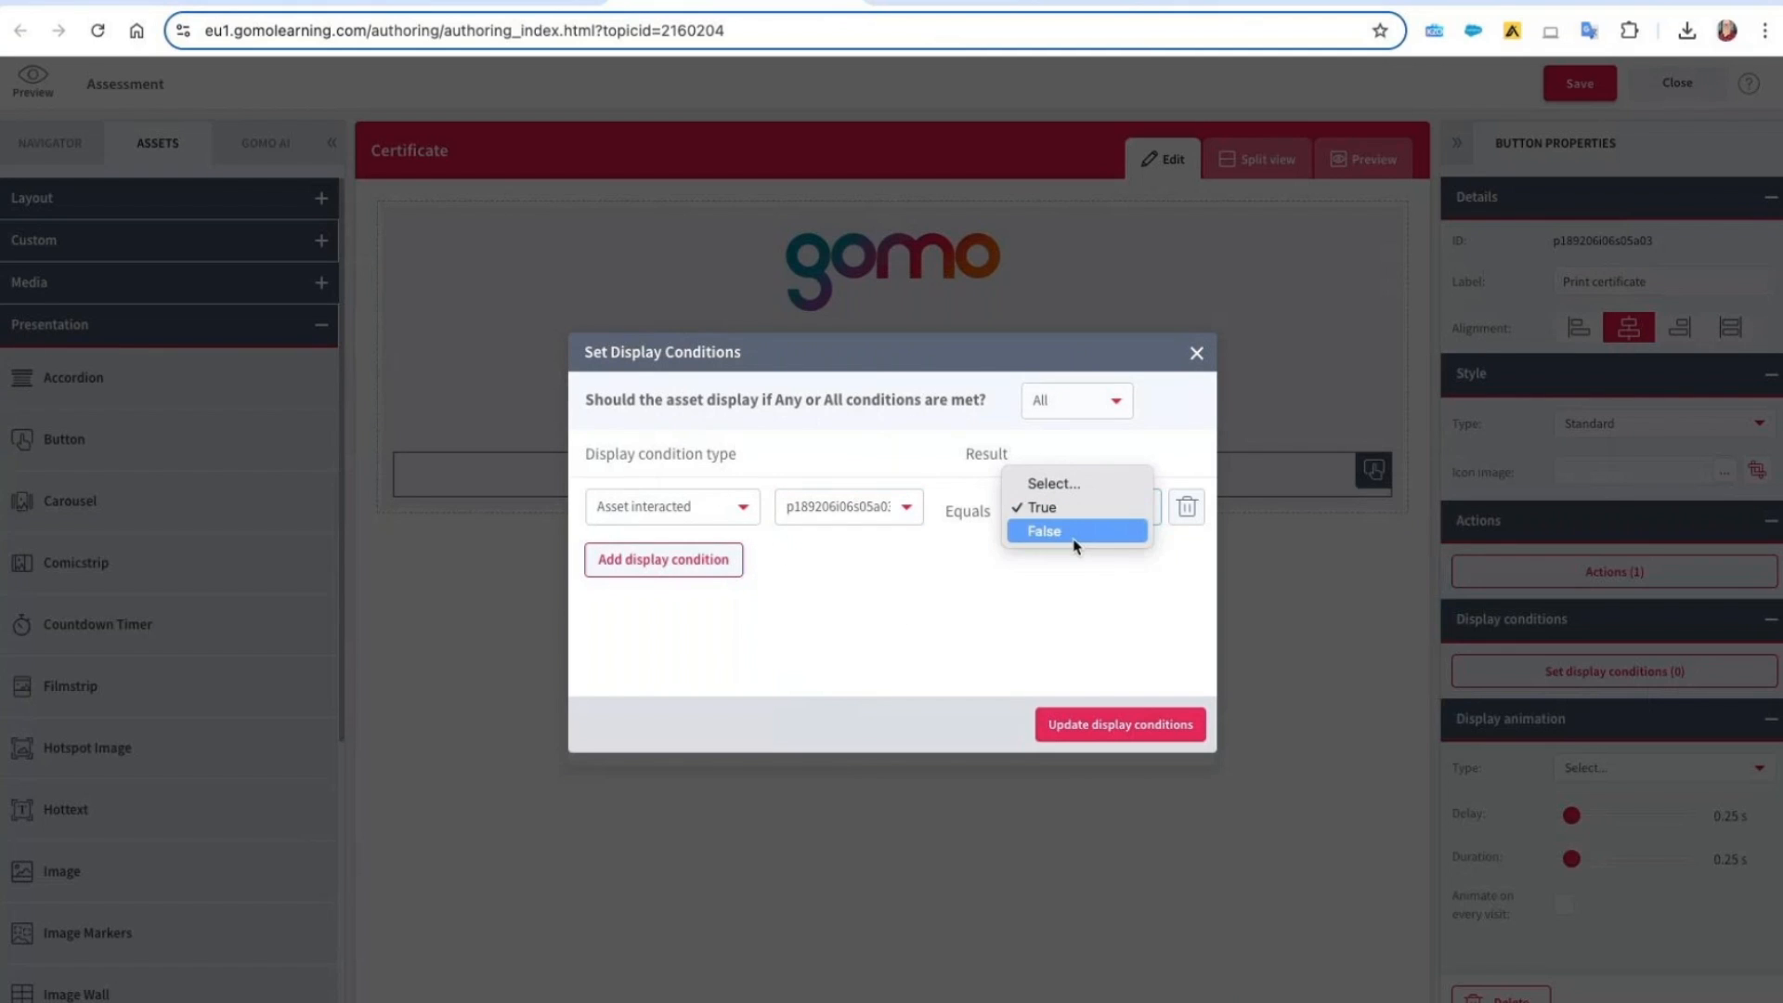
click(1072, 544)
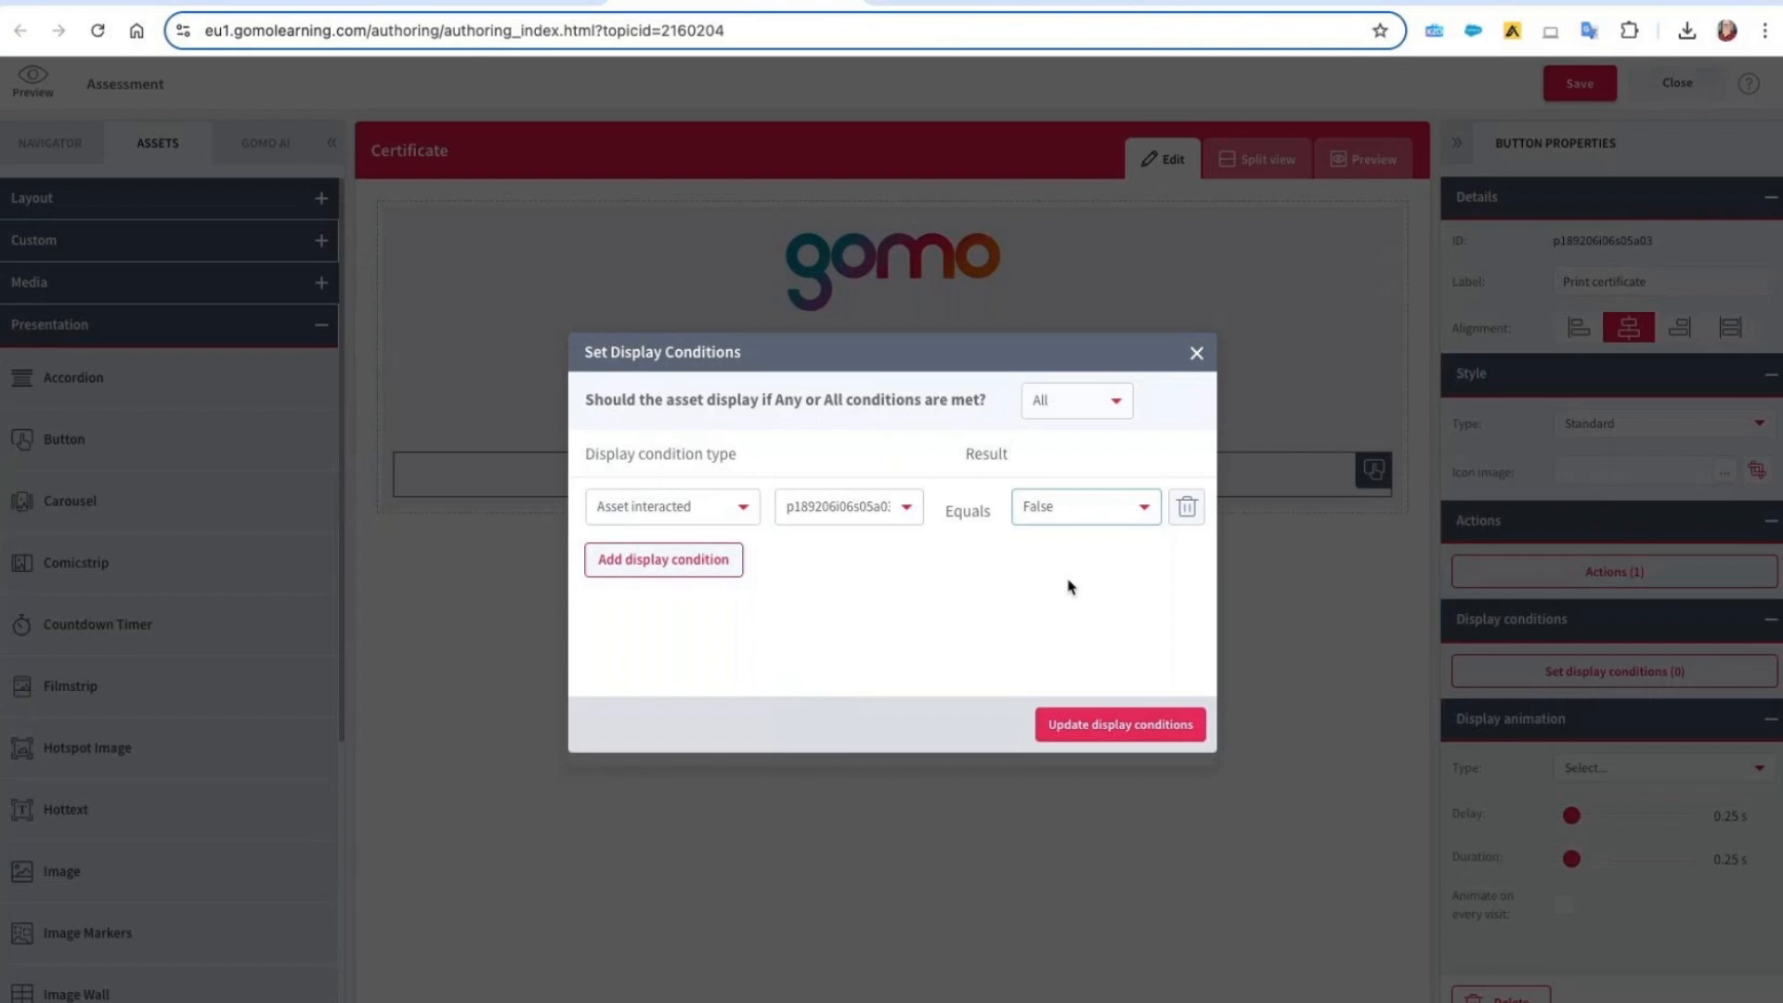
click(1129, 740)
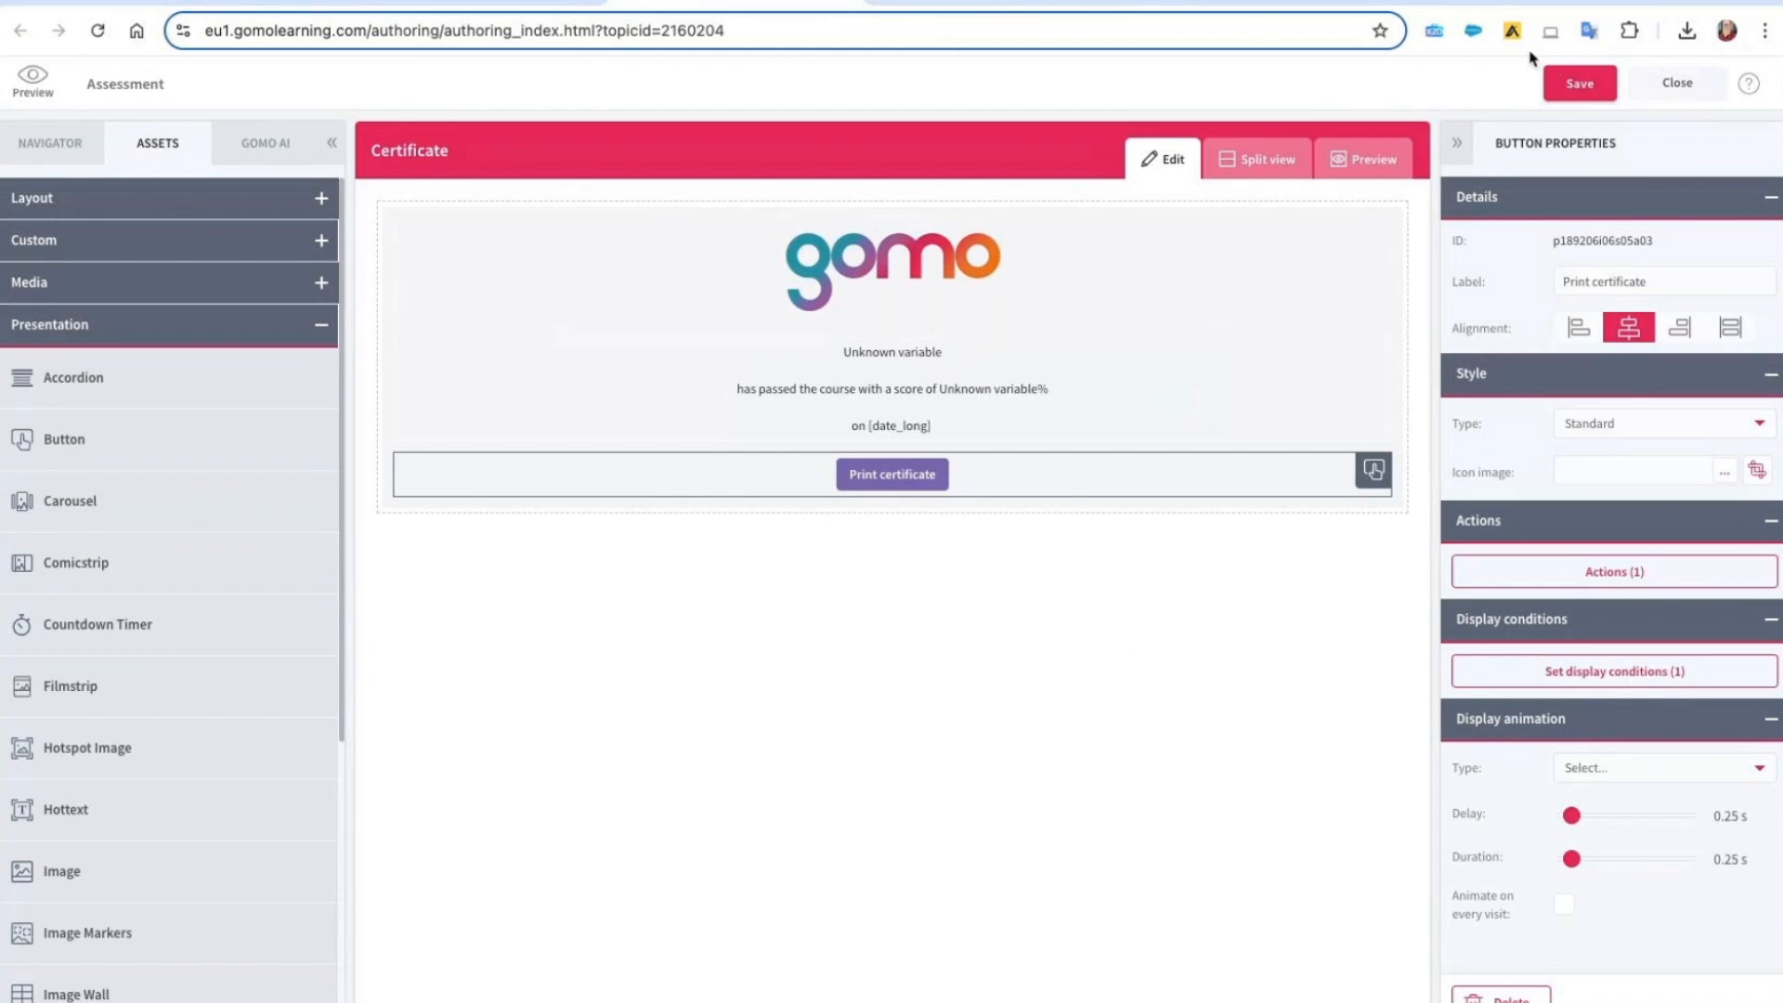
click(1562, 88)
Preview the topic from the Get name screen, enter the learner's name and confirm it
click(37, 143)
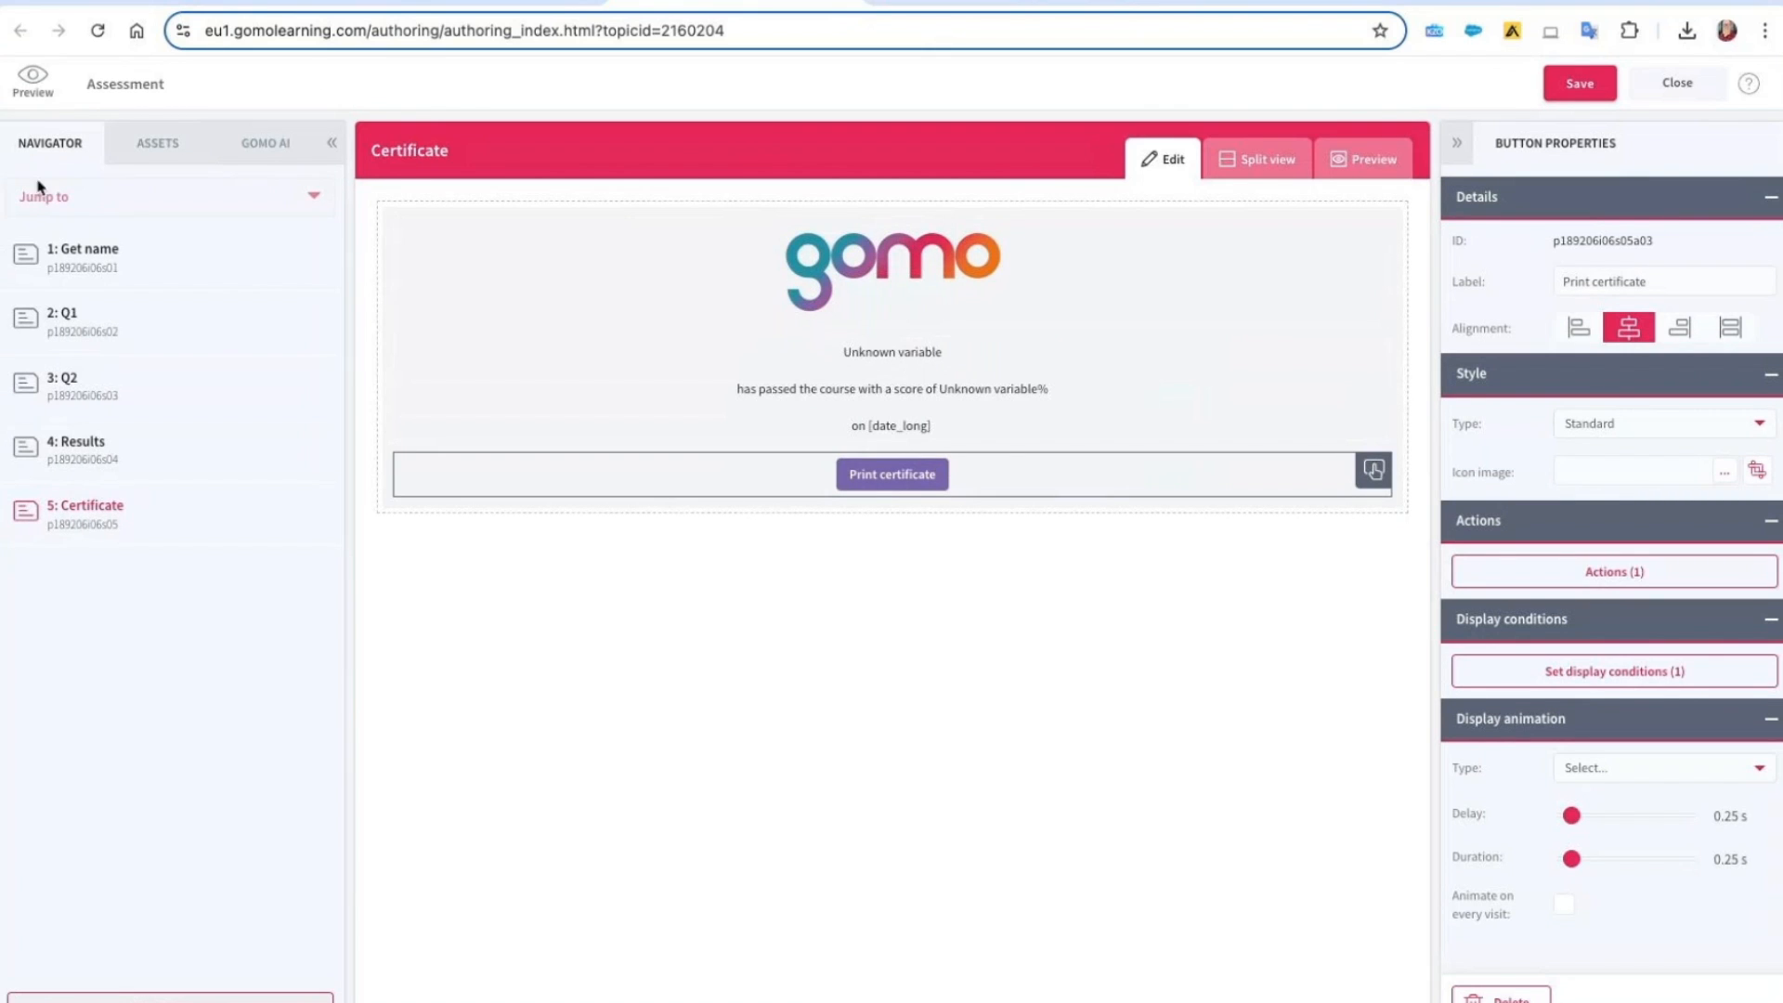
click(88, 251)
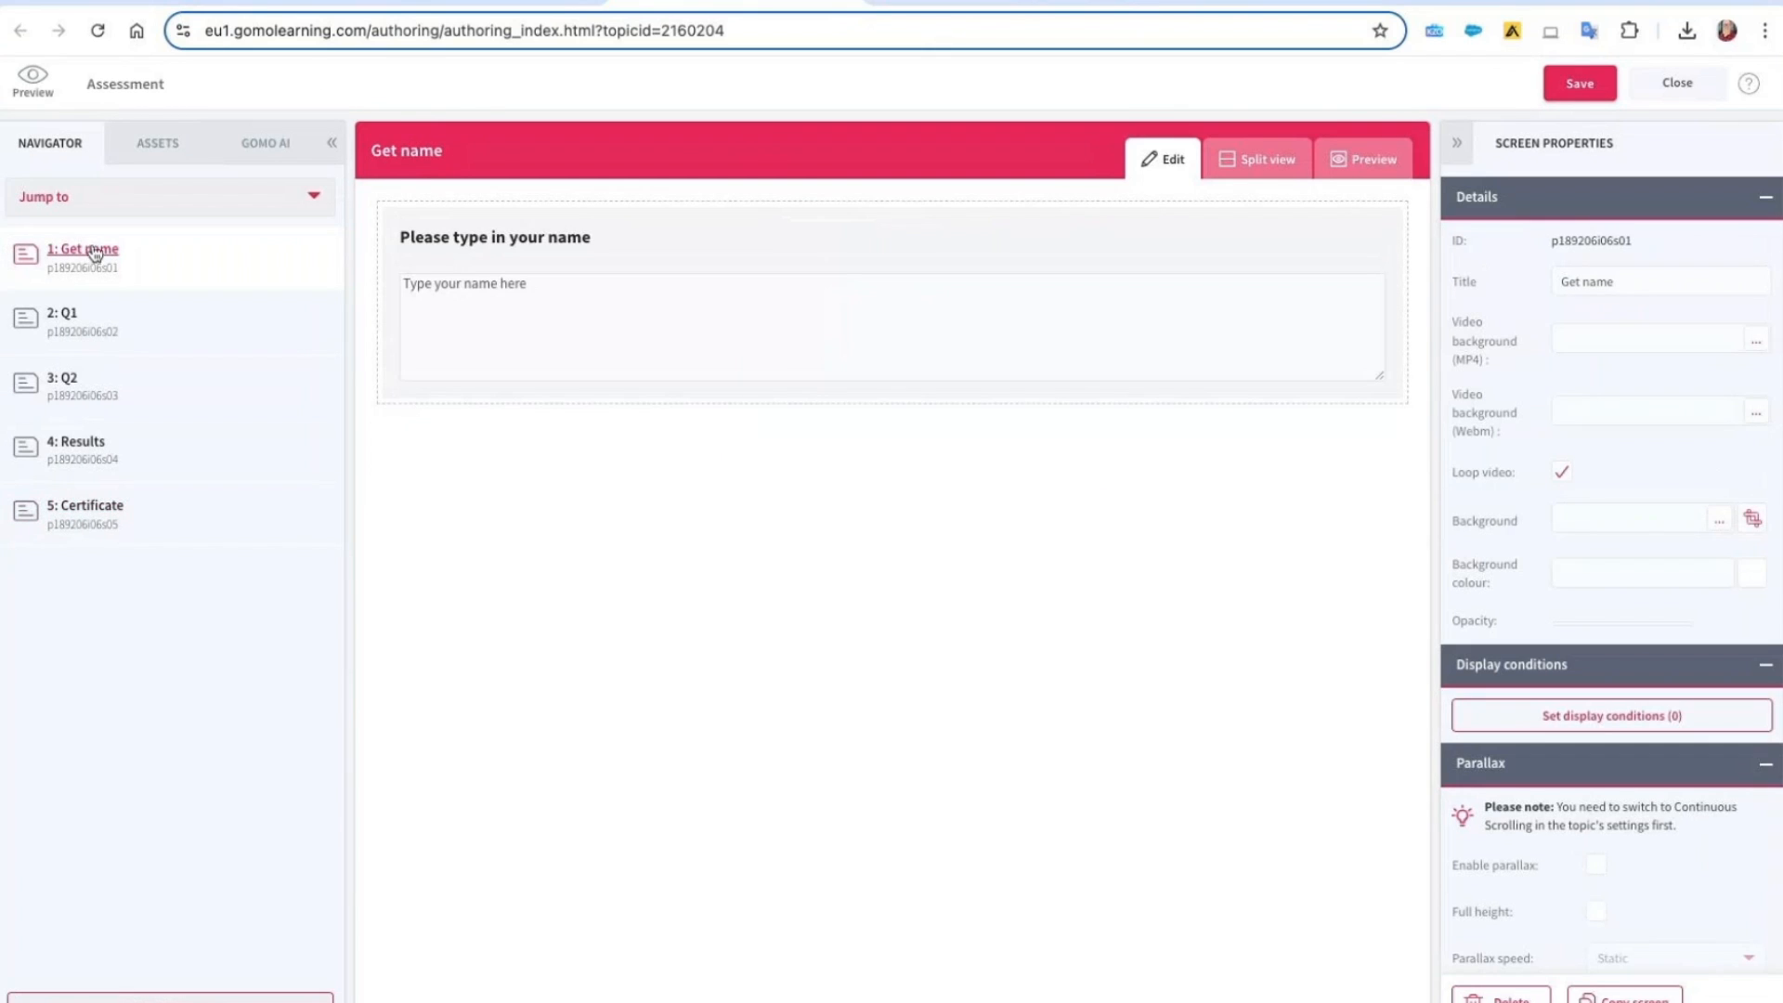
click(1356, 167)
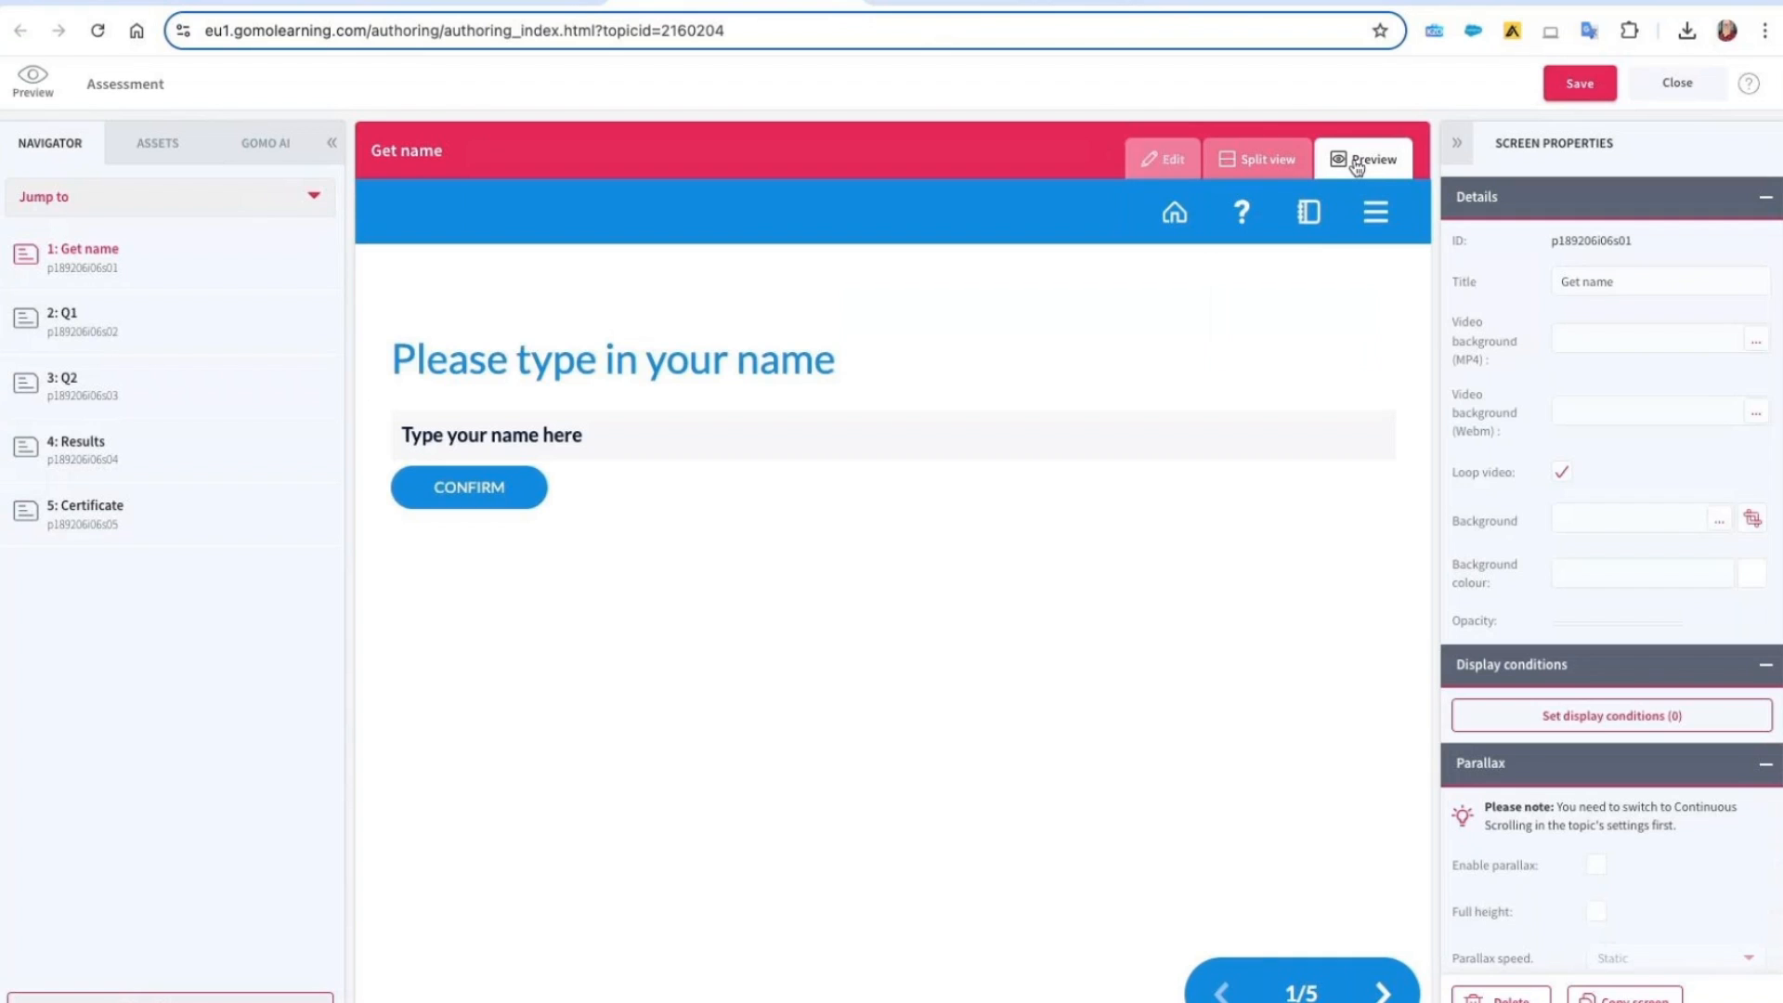
click(451, 424)
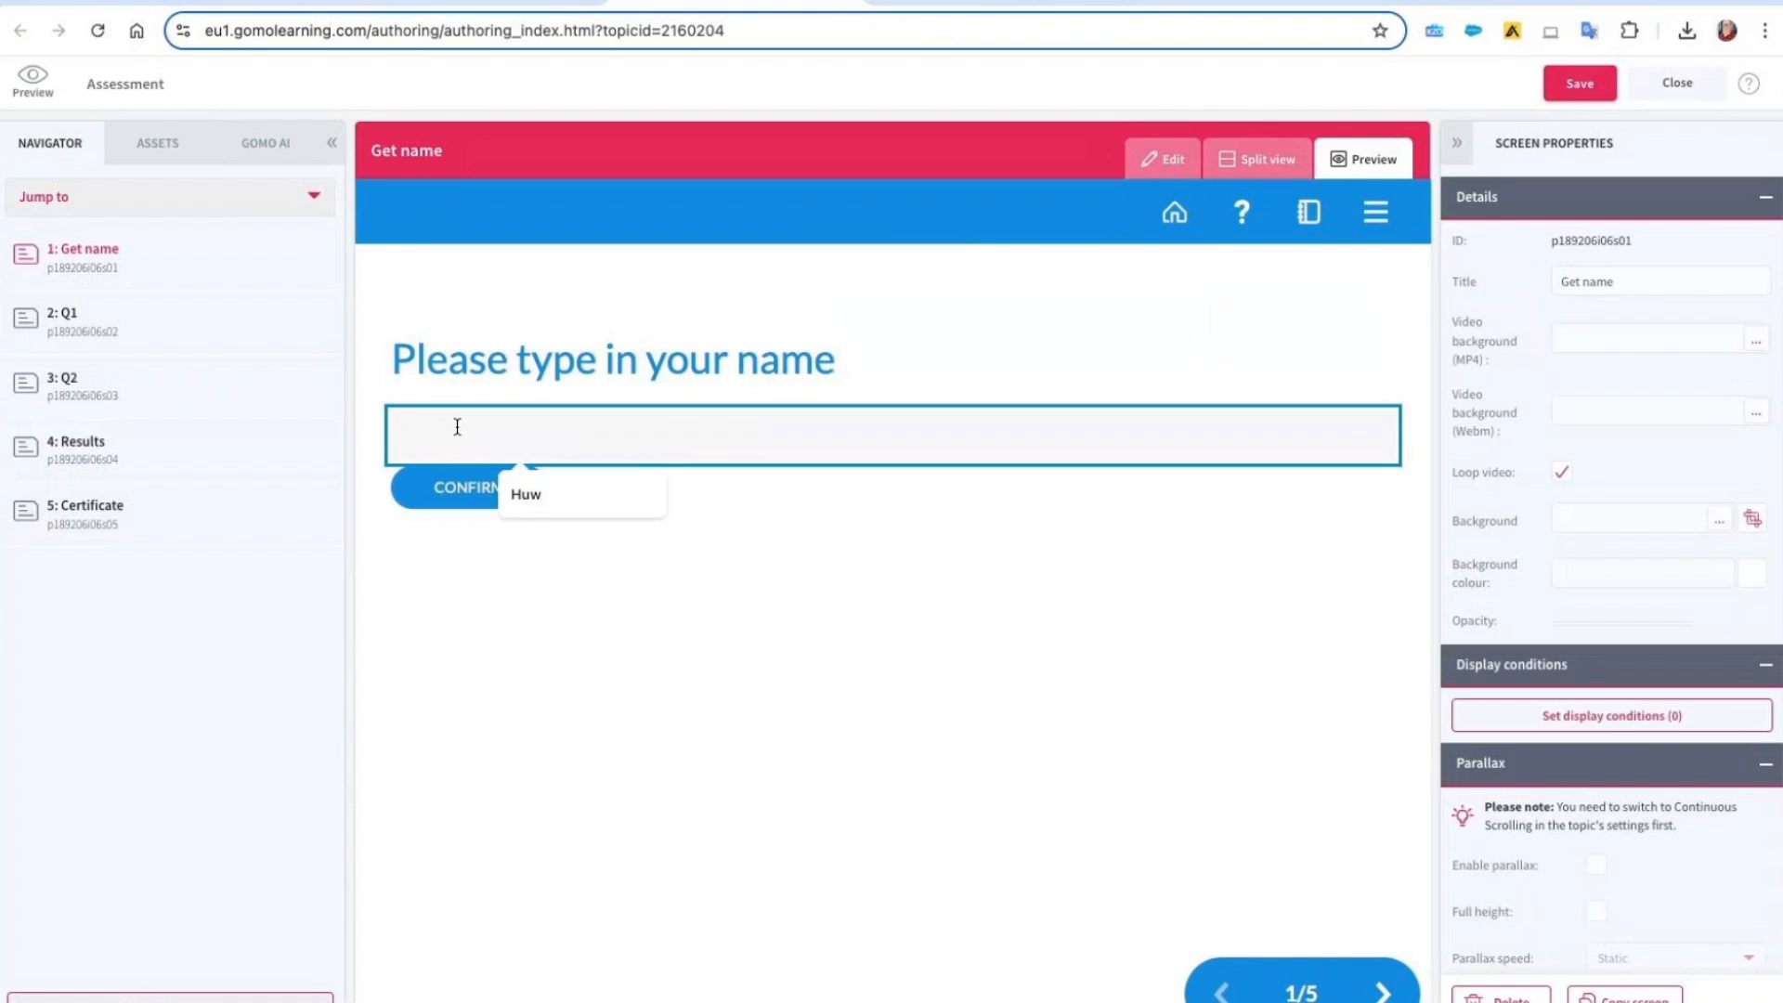
click(520, 501)
click(498, 506)
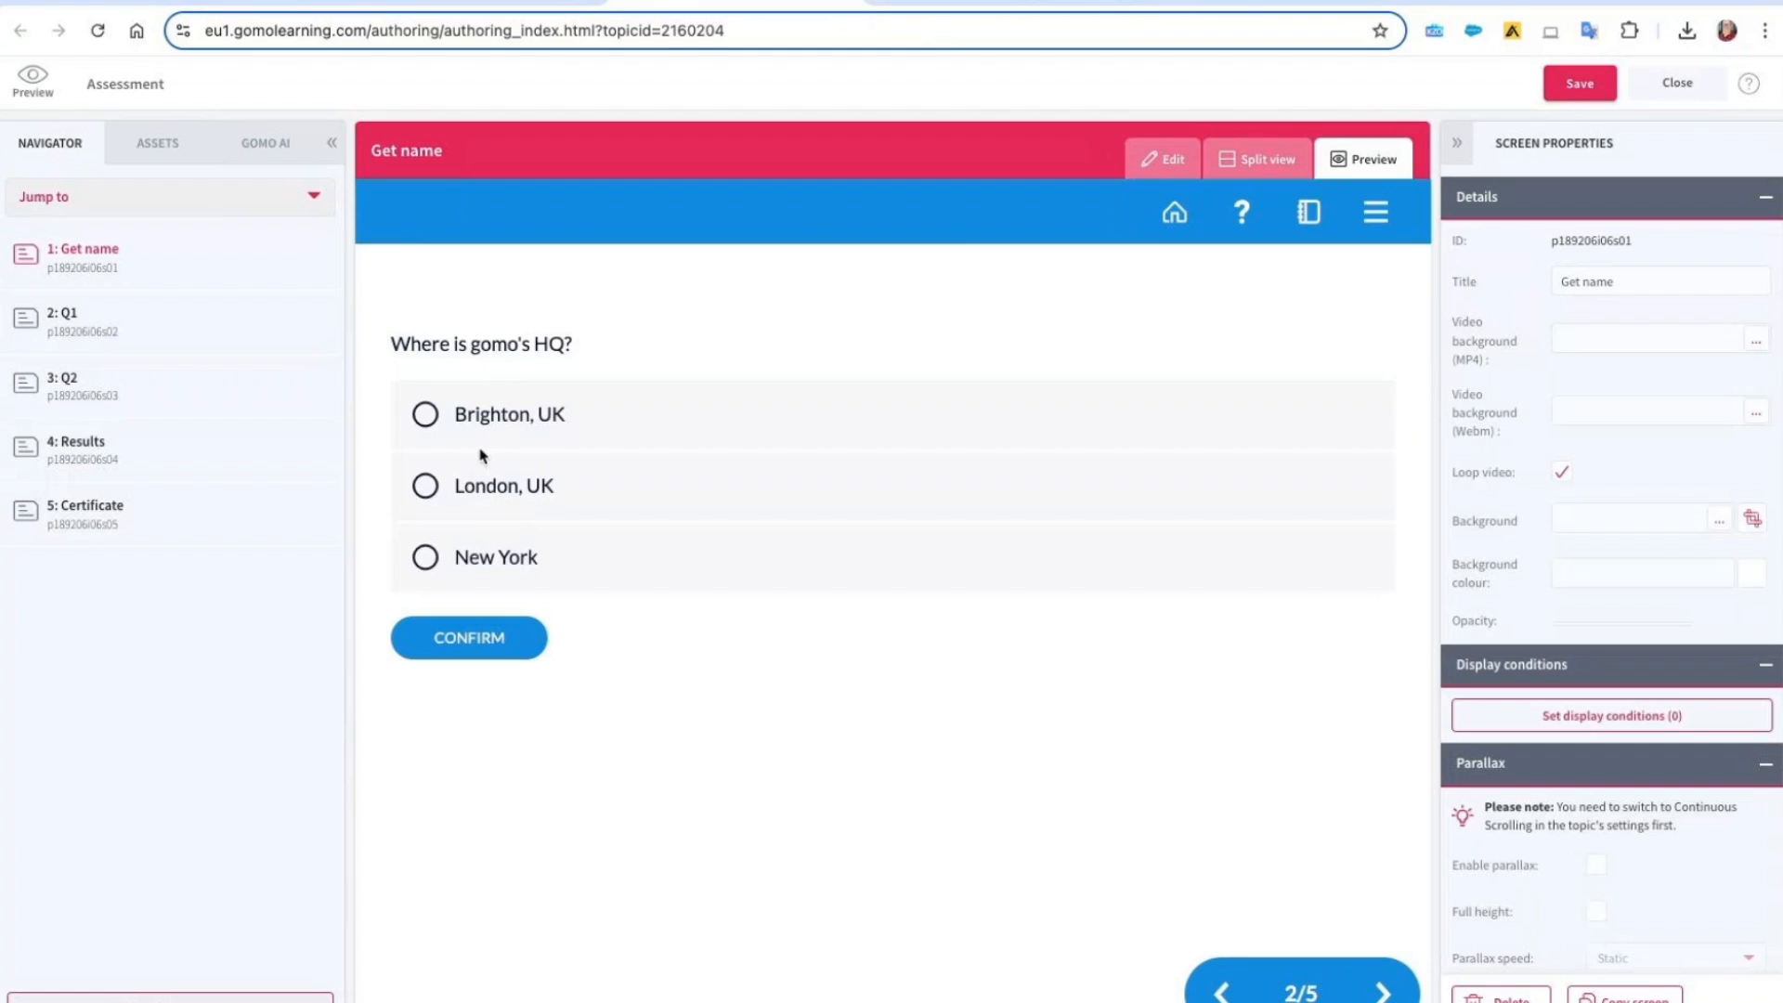
Answer the previewed HQ question with "Brighton, UK", close its feedback and advance to the second question
click(427, 416)
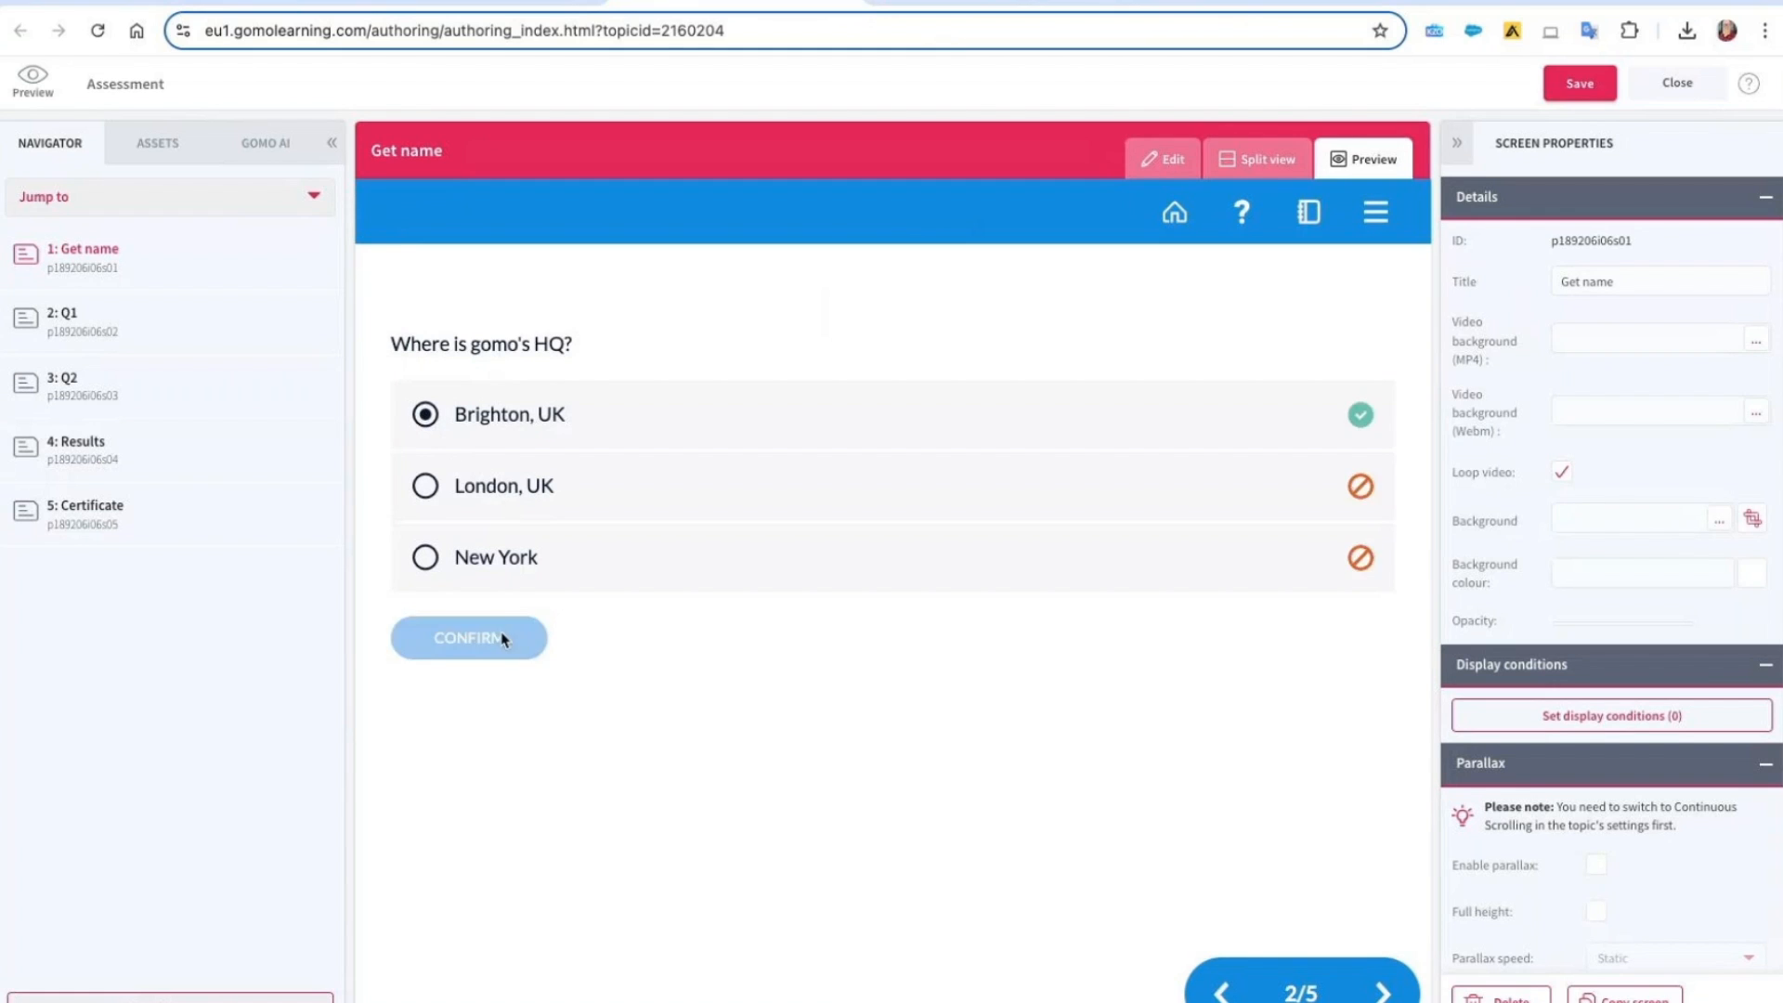
click(505, 639)
click(1370, 558)
click(1352, 970)
Select "Hassle-free multi-device publishing" and "Easily create interactive content", confirm, close the feedback and advance past the results to the certificate
click(425, 414)
click(426, 485)
click(498, 631)
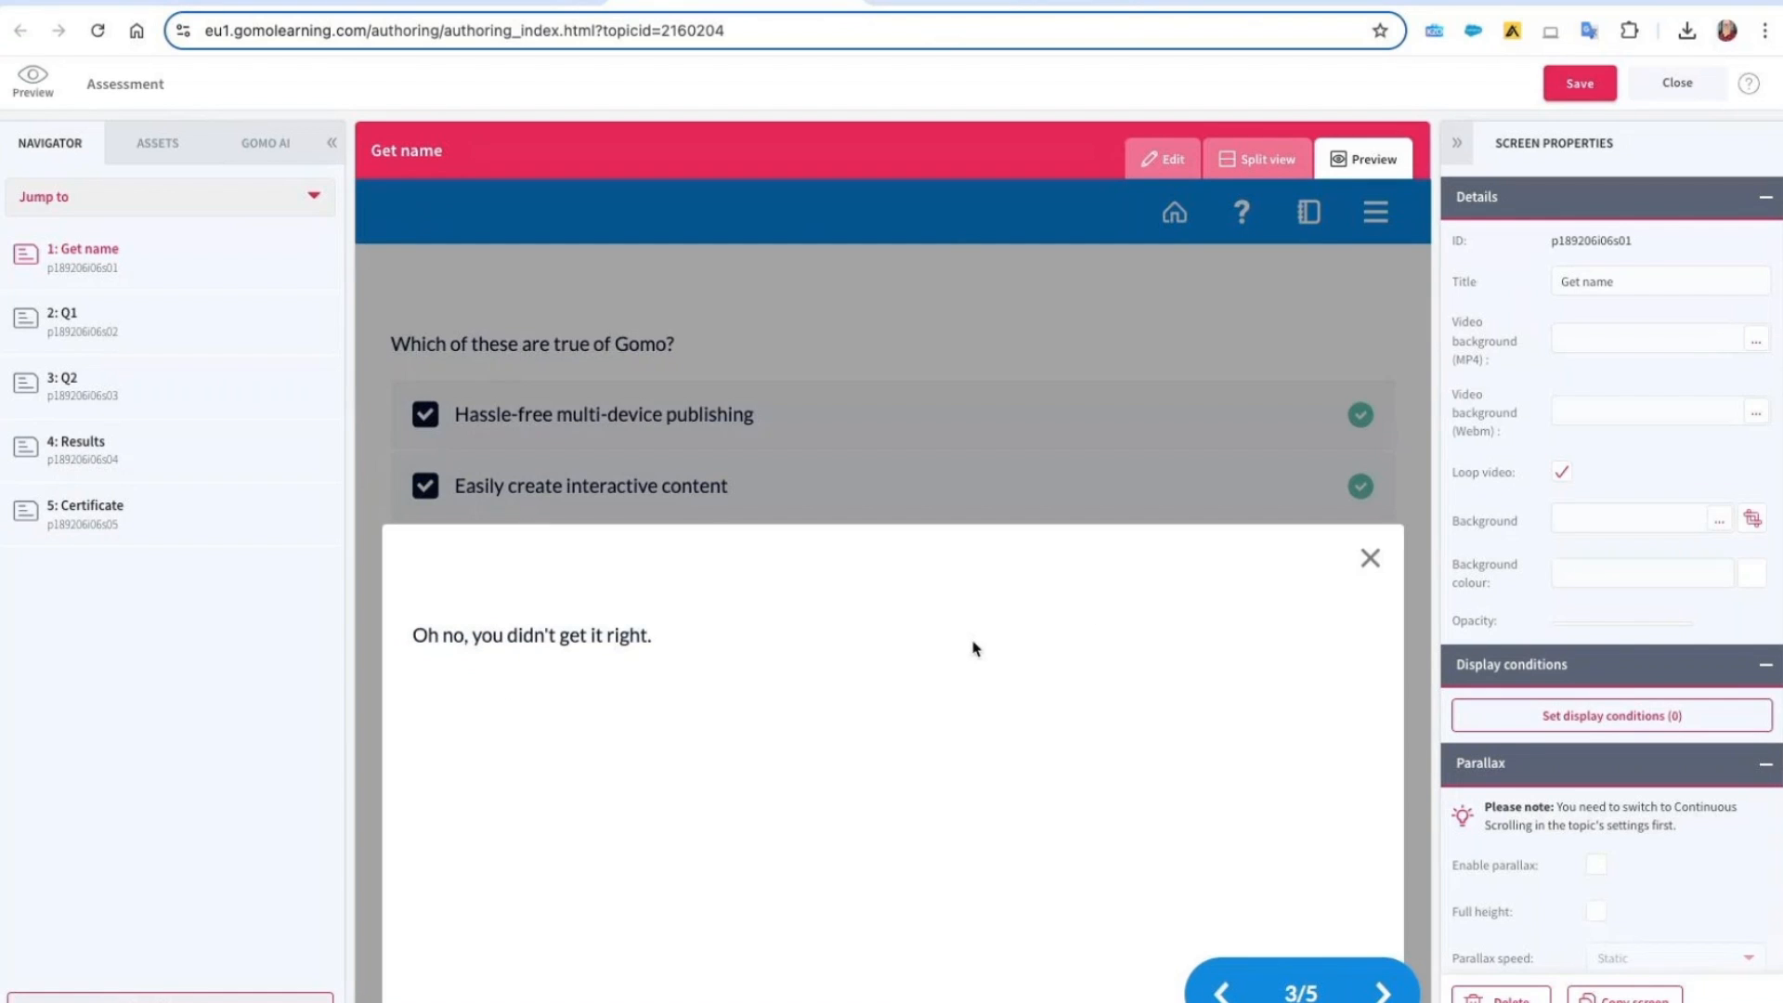
click(1363, 560)
click(1382, 985)
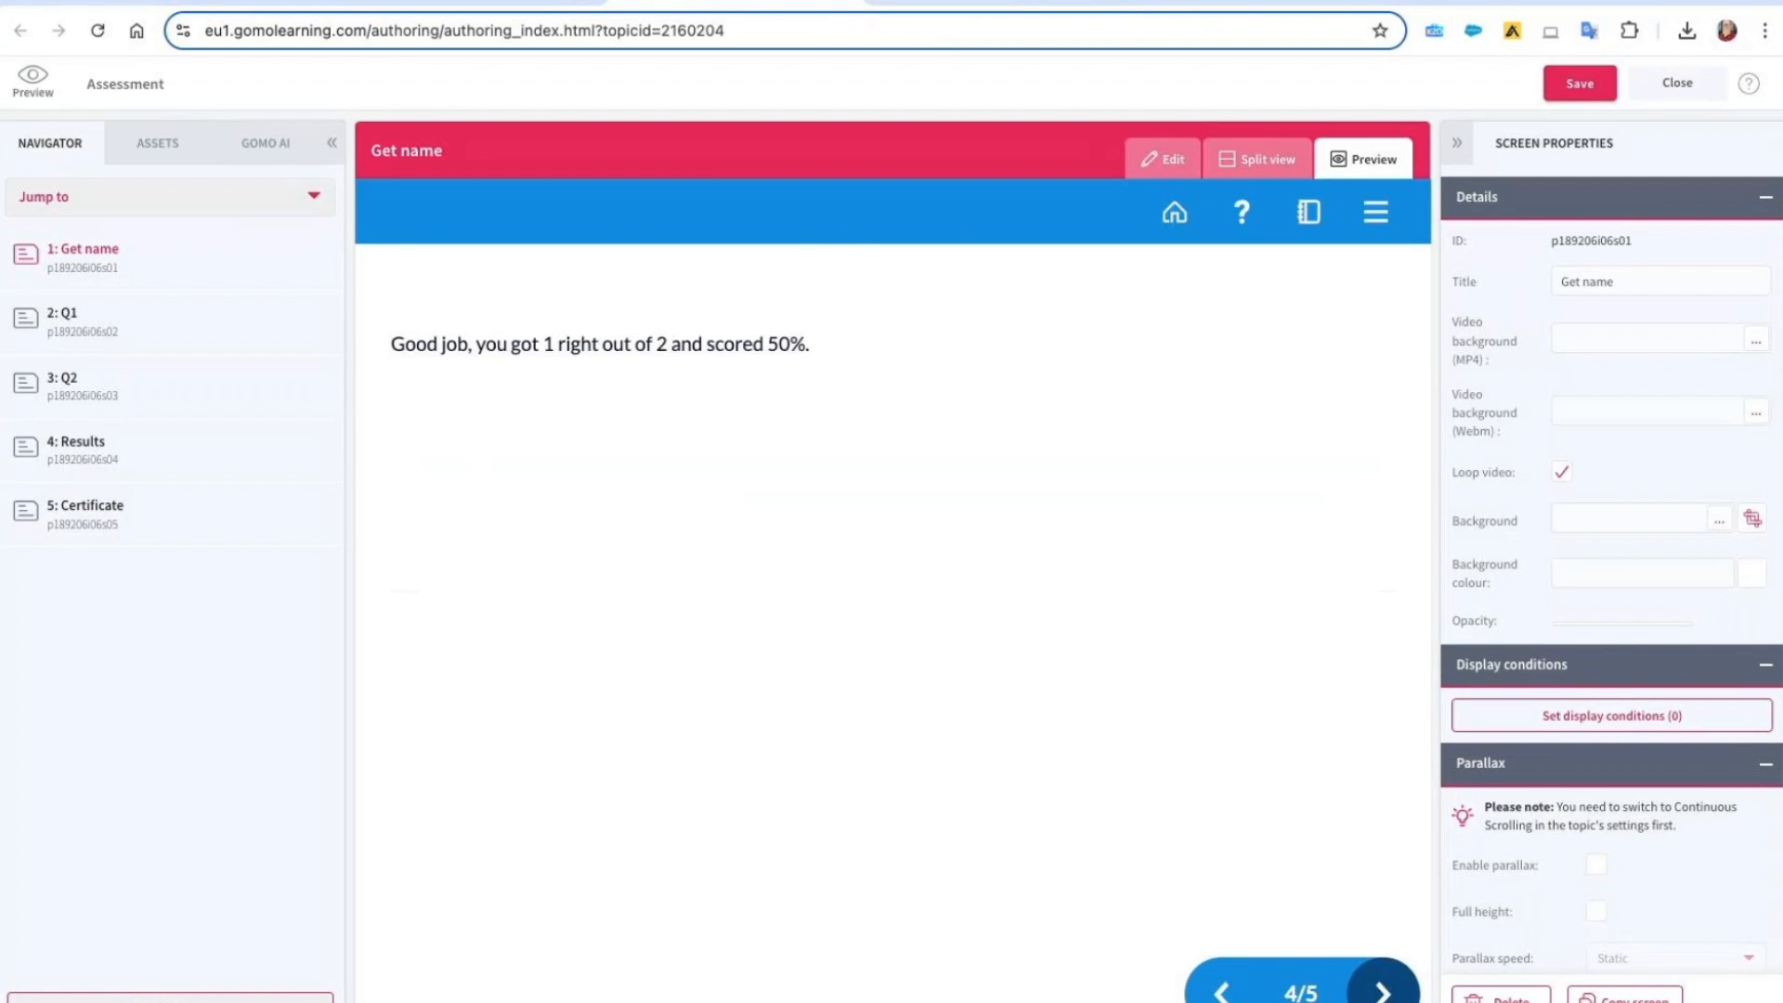
click(1384, 986)
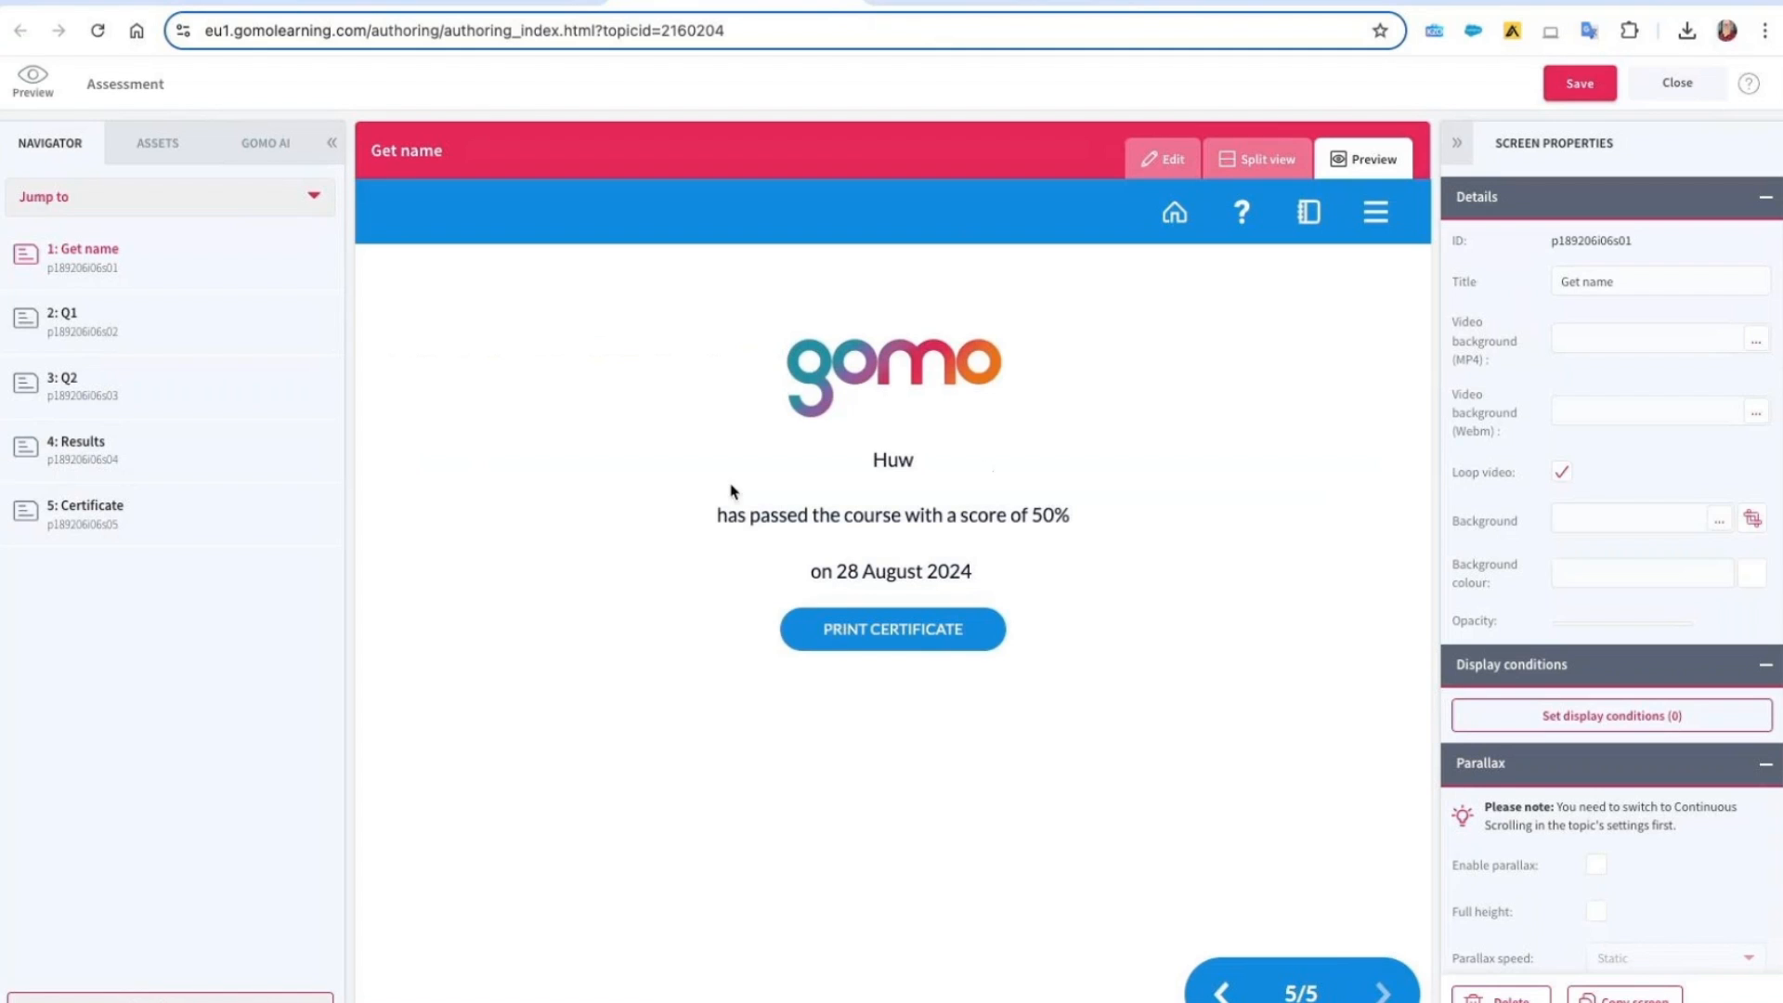
Print the previewed certificate, switch to the PDF viewer to check the exported PDF, and return to the Gomo preview
click(919, 632)
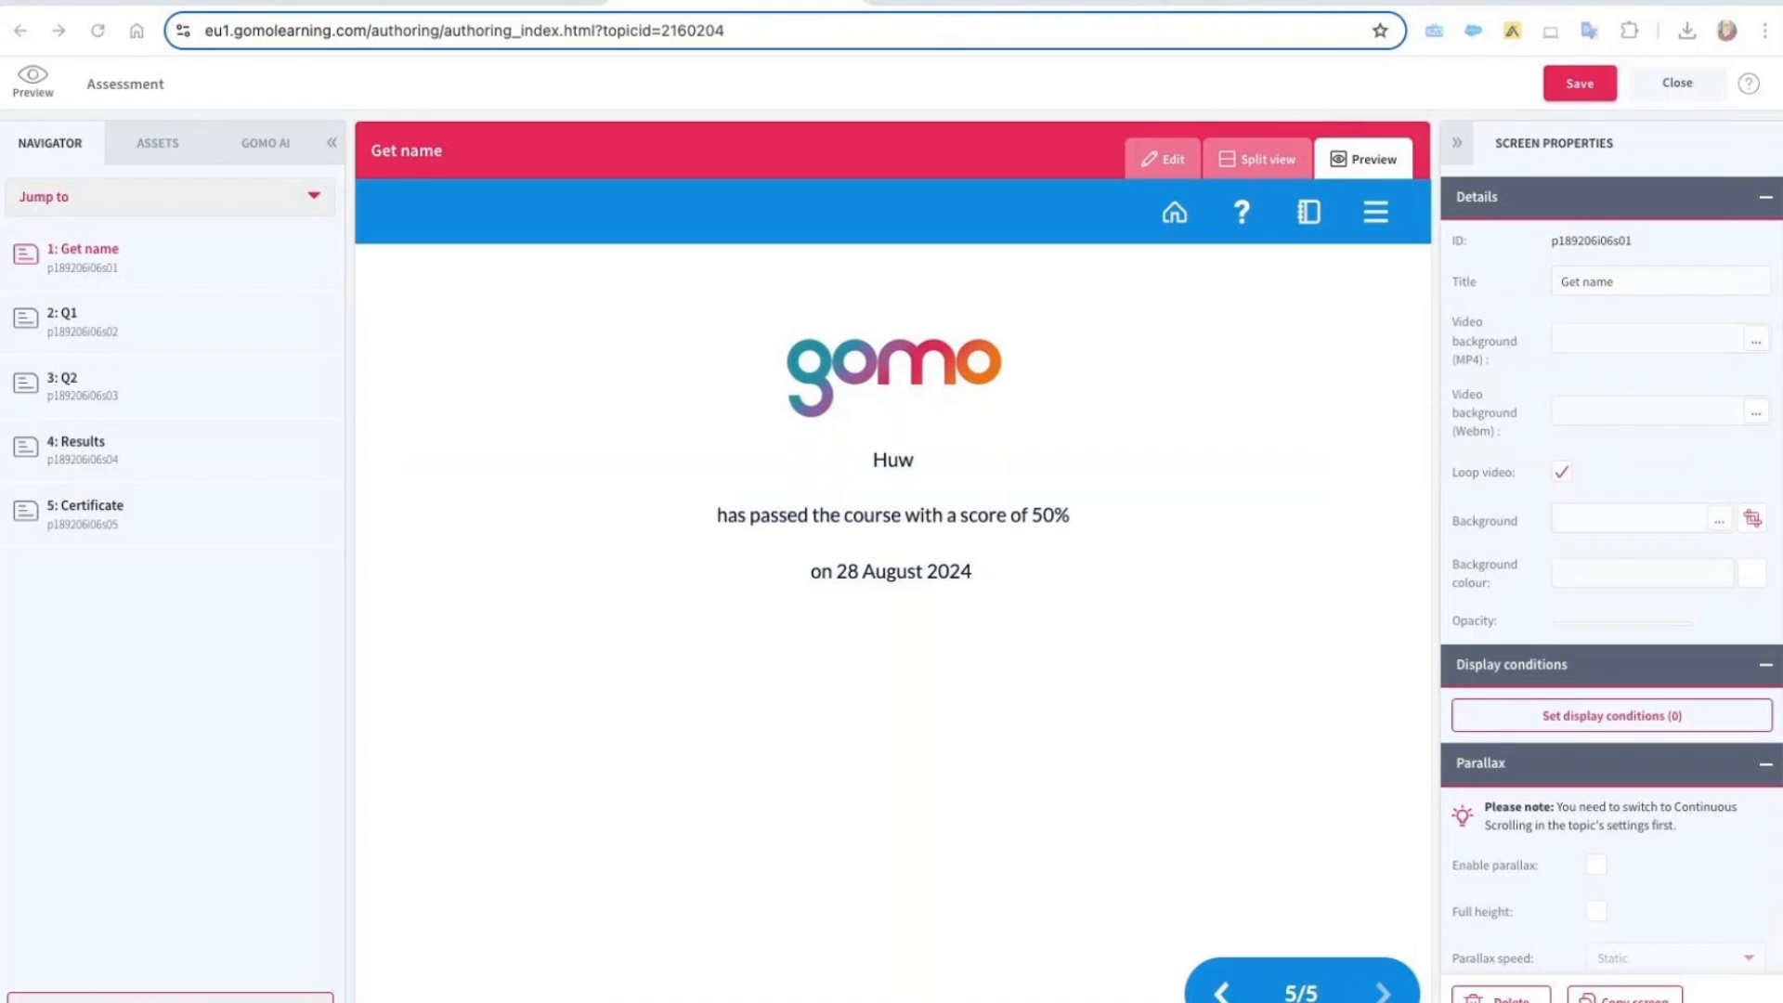
key(super+Tab)
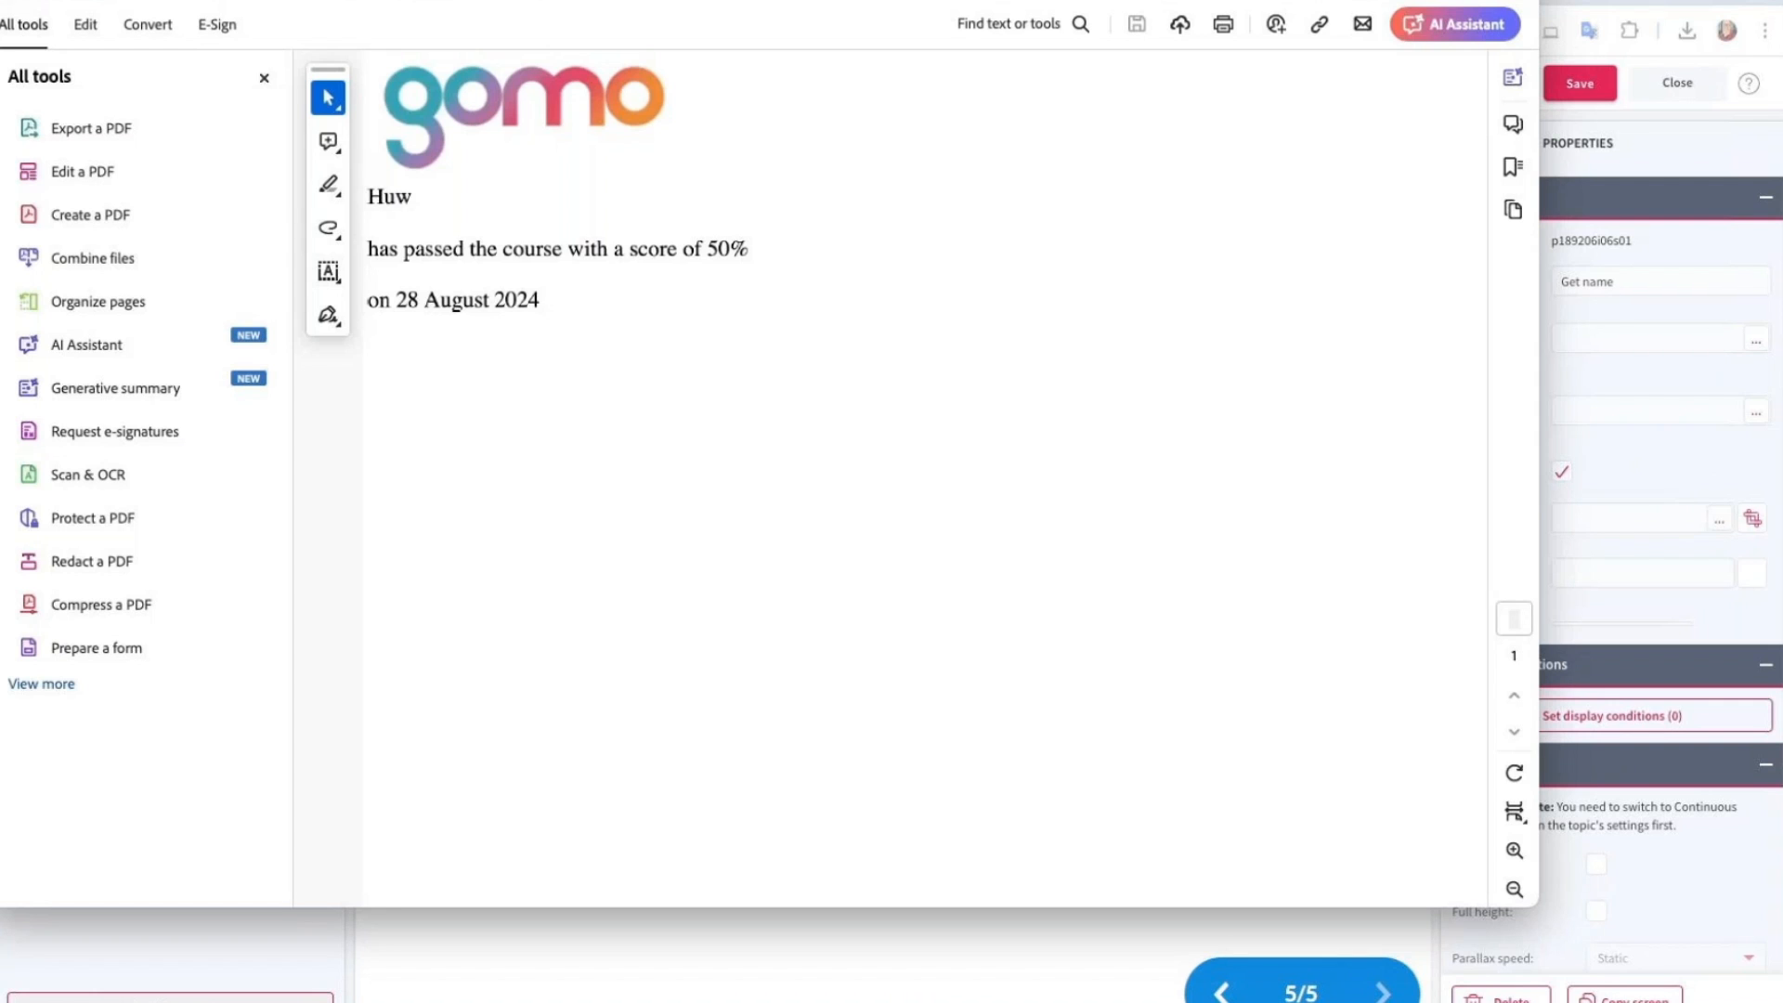
drag(1114, 2, 0, 209)
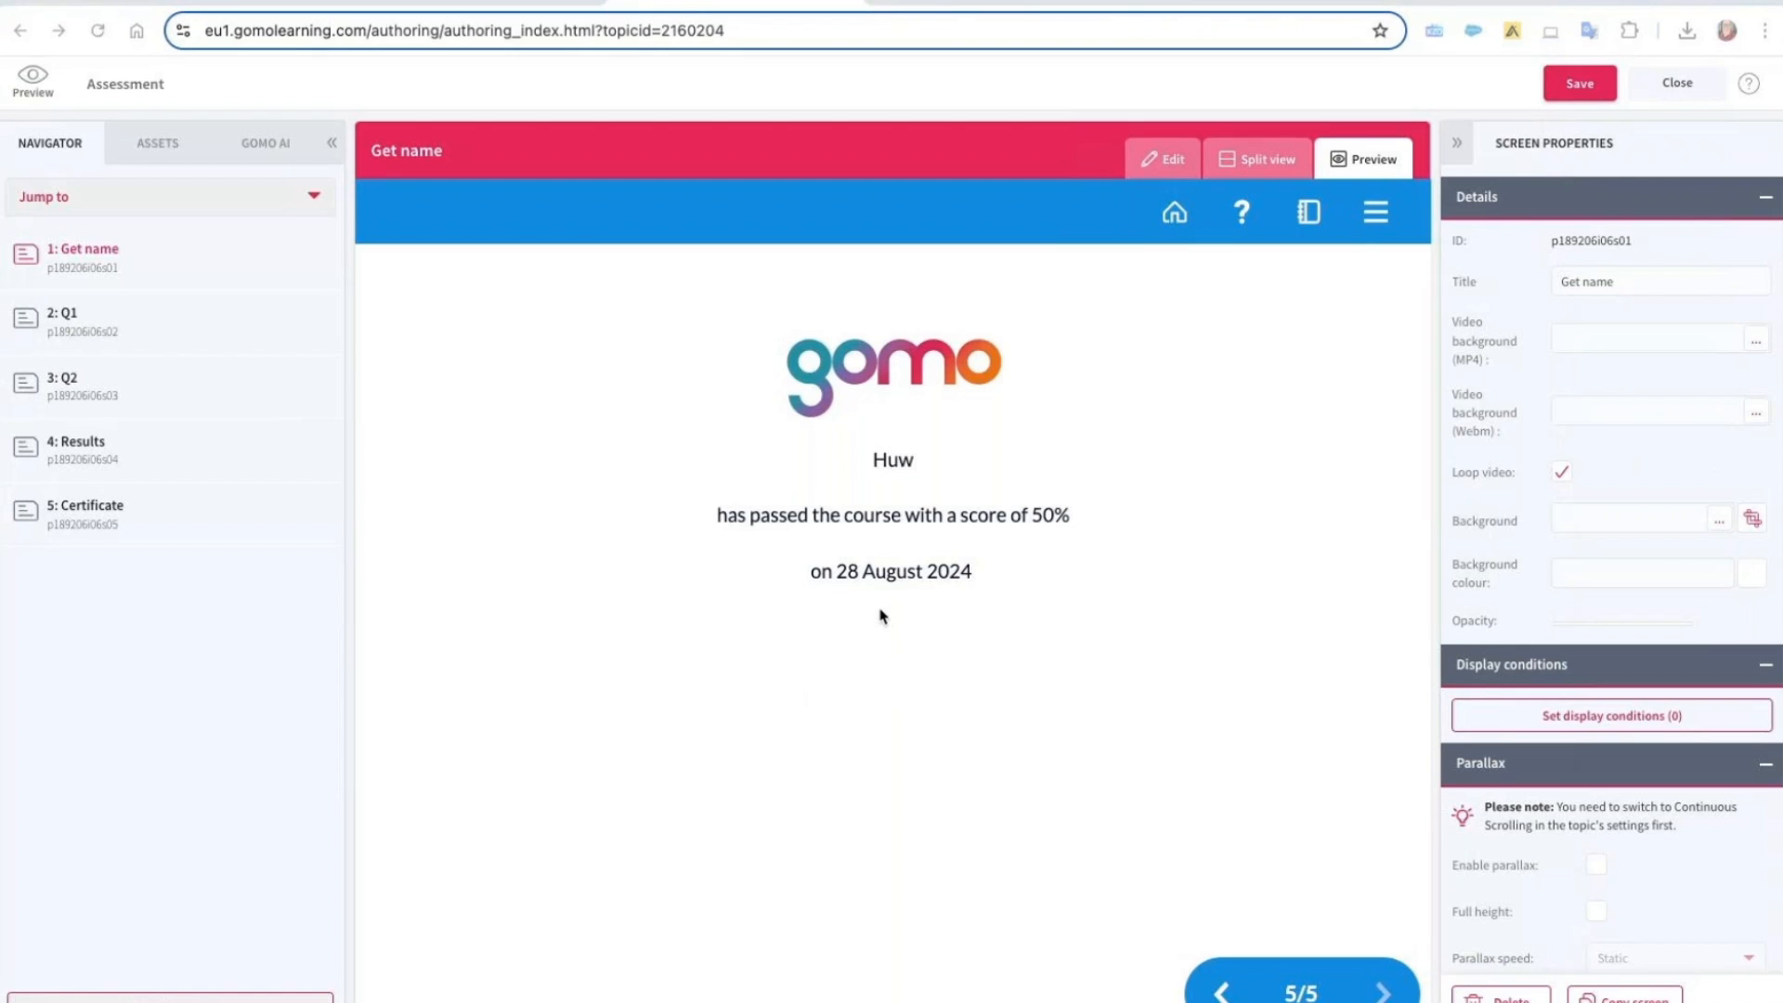
Open the navigation and tracking settings of the Results screen
click(98, 450)
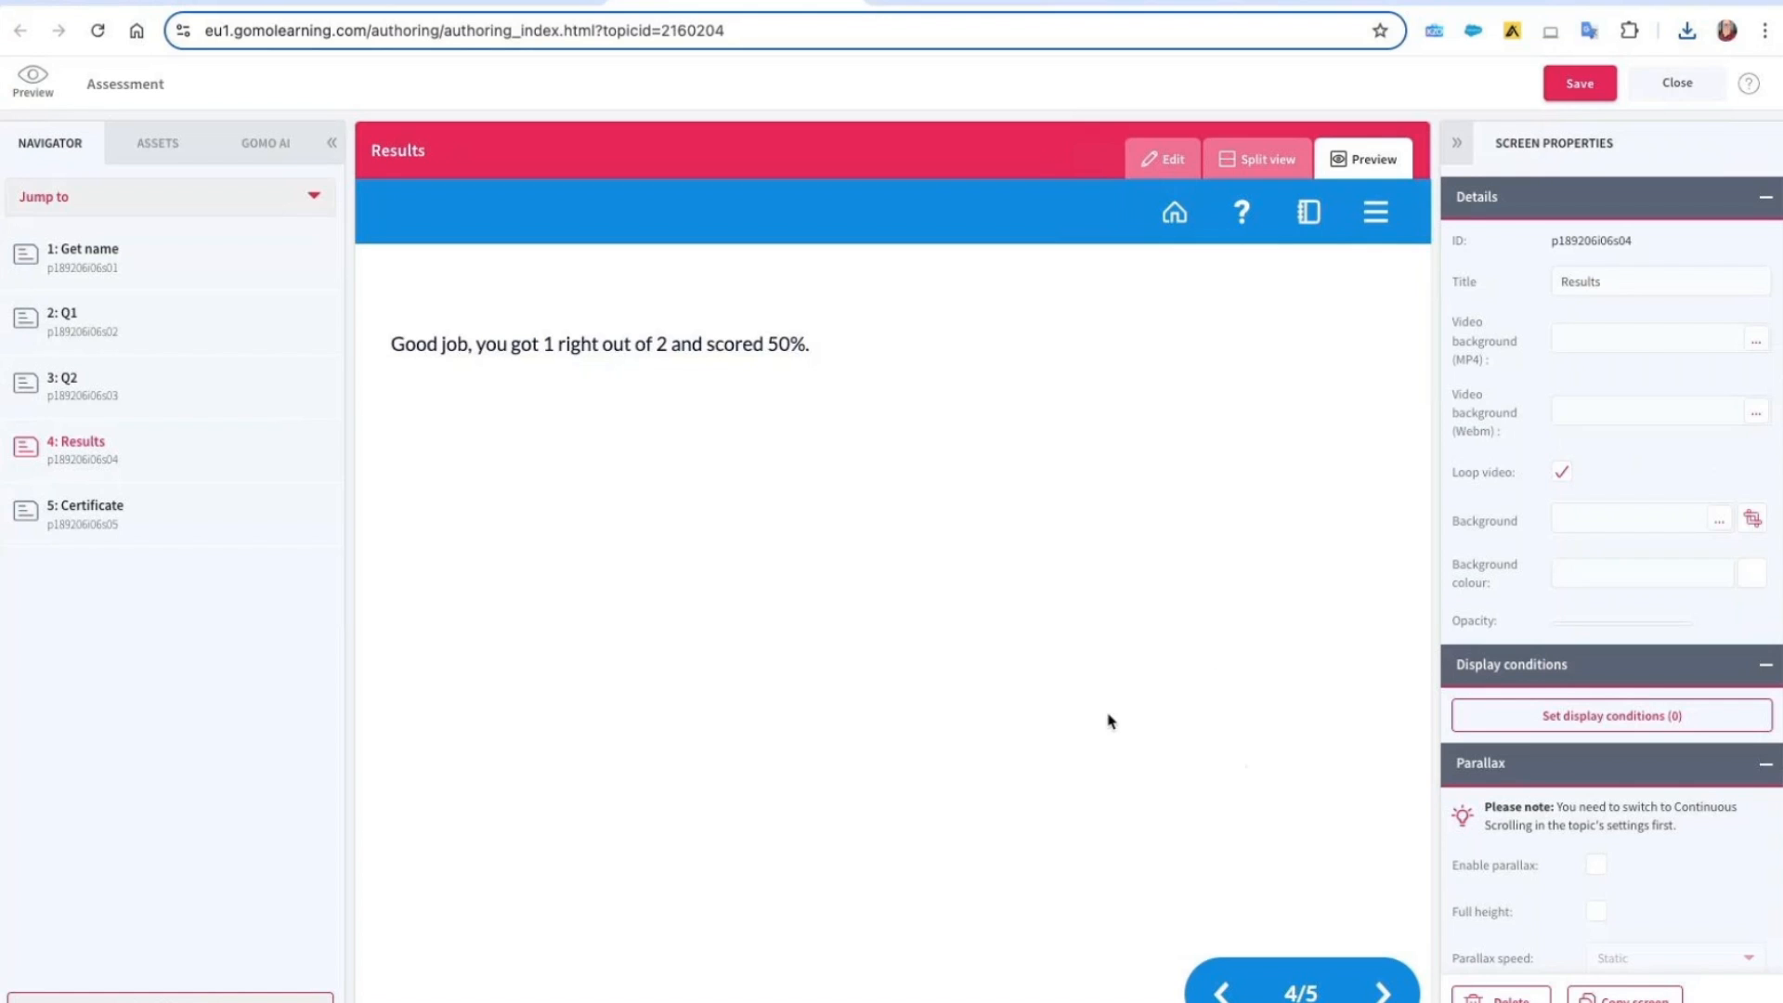
scroll(1658, 792, down, 1)
scroll(1658, 792, down, 3)
click(1656, 801)
click(1655, 803)
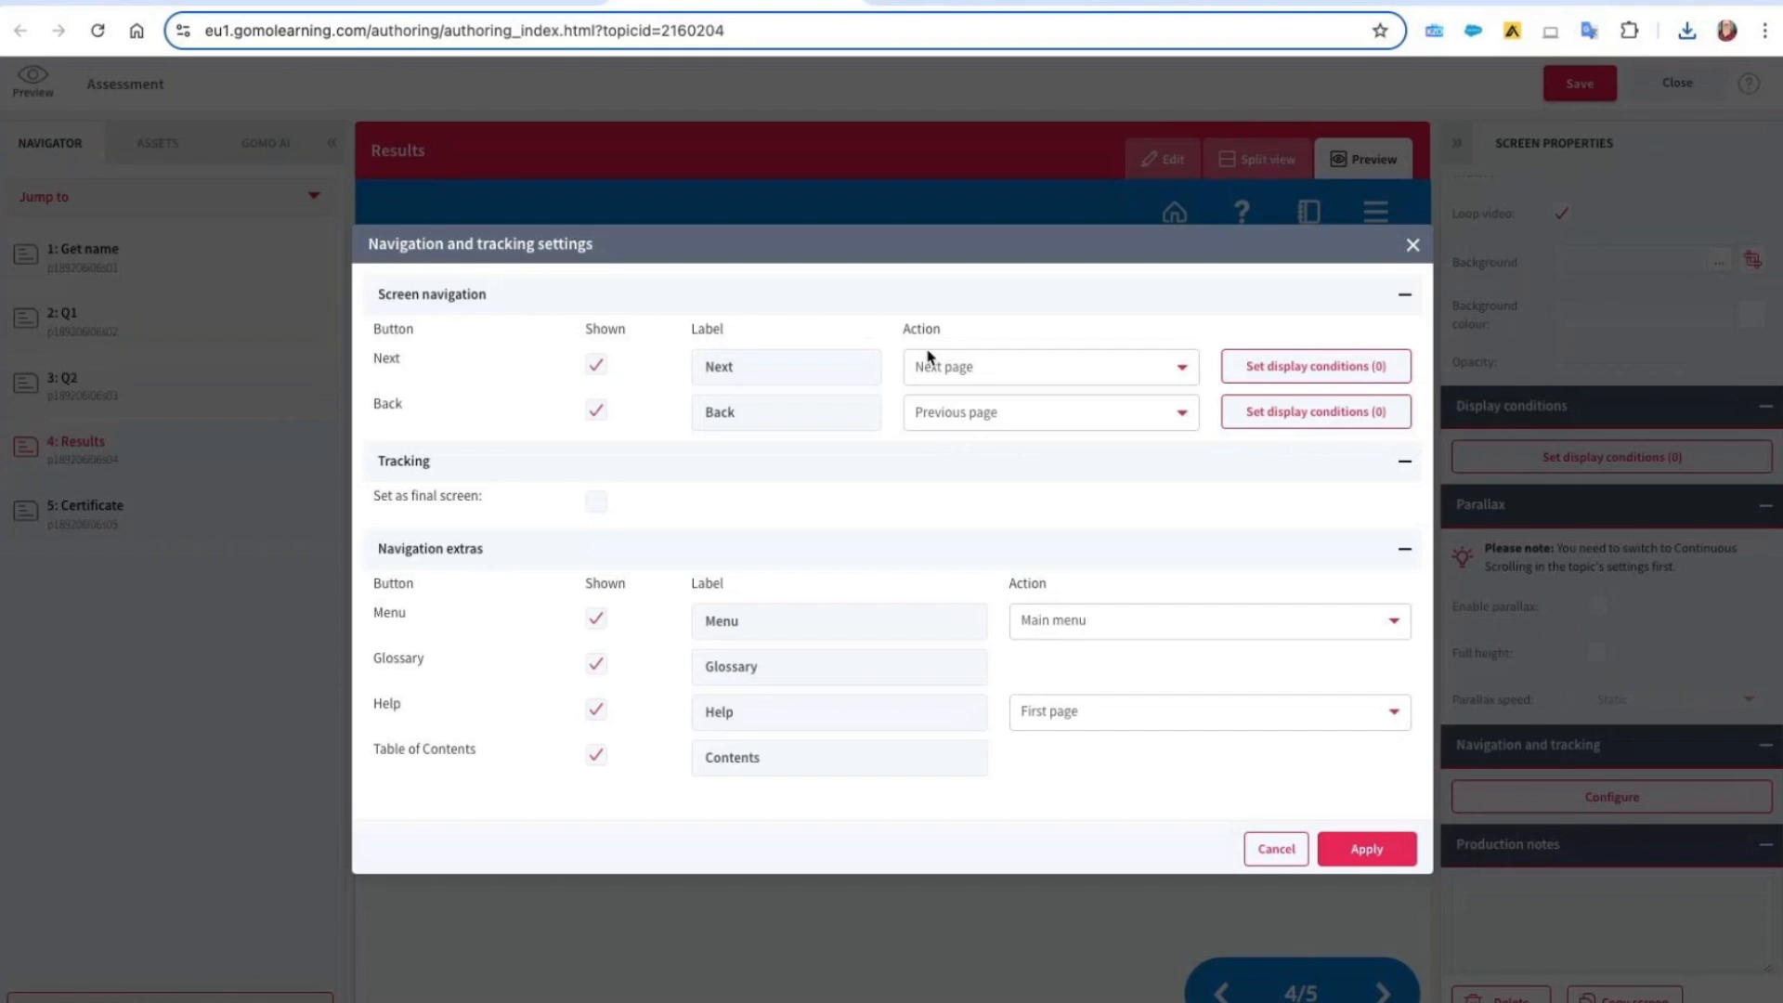
Try a display condition on the Next button requiring a course score greater than 50%, then discard it and cancel the navigation settings
click(1300, 373)
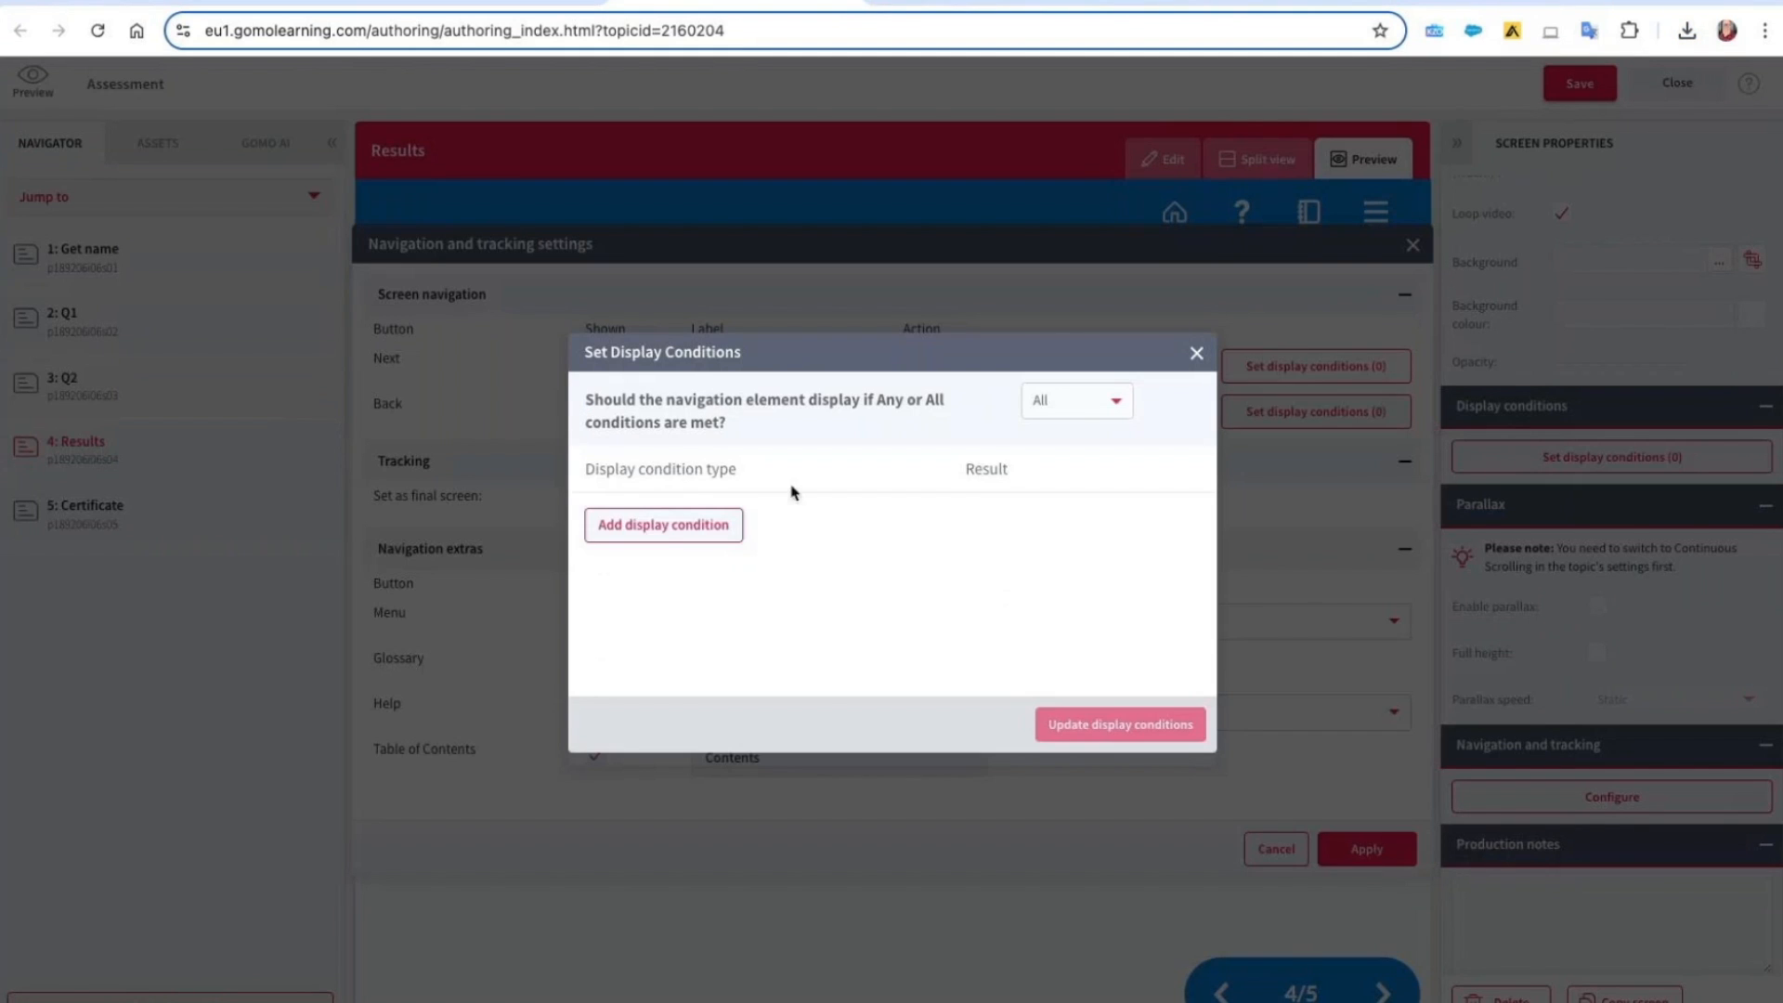
click(671, 523)
click(675, 526)
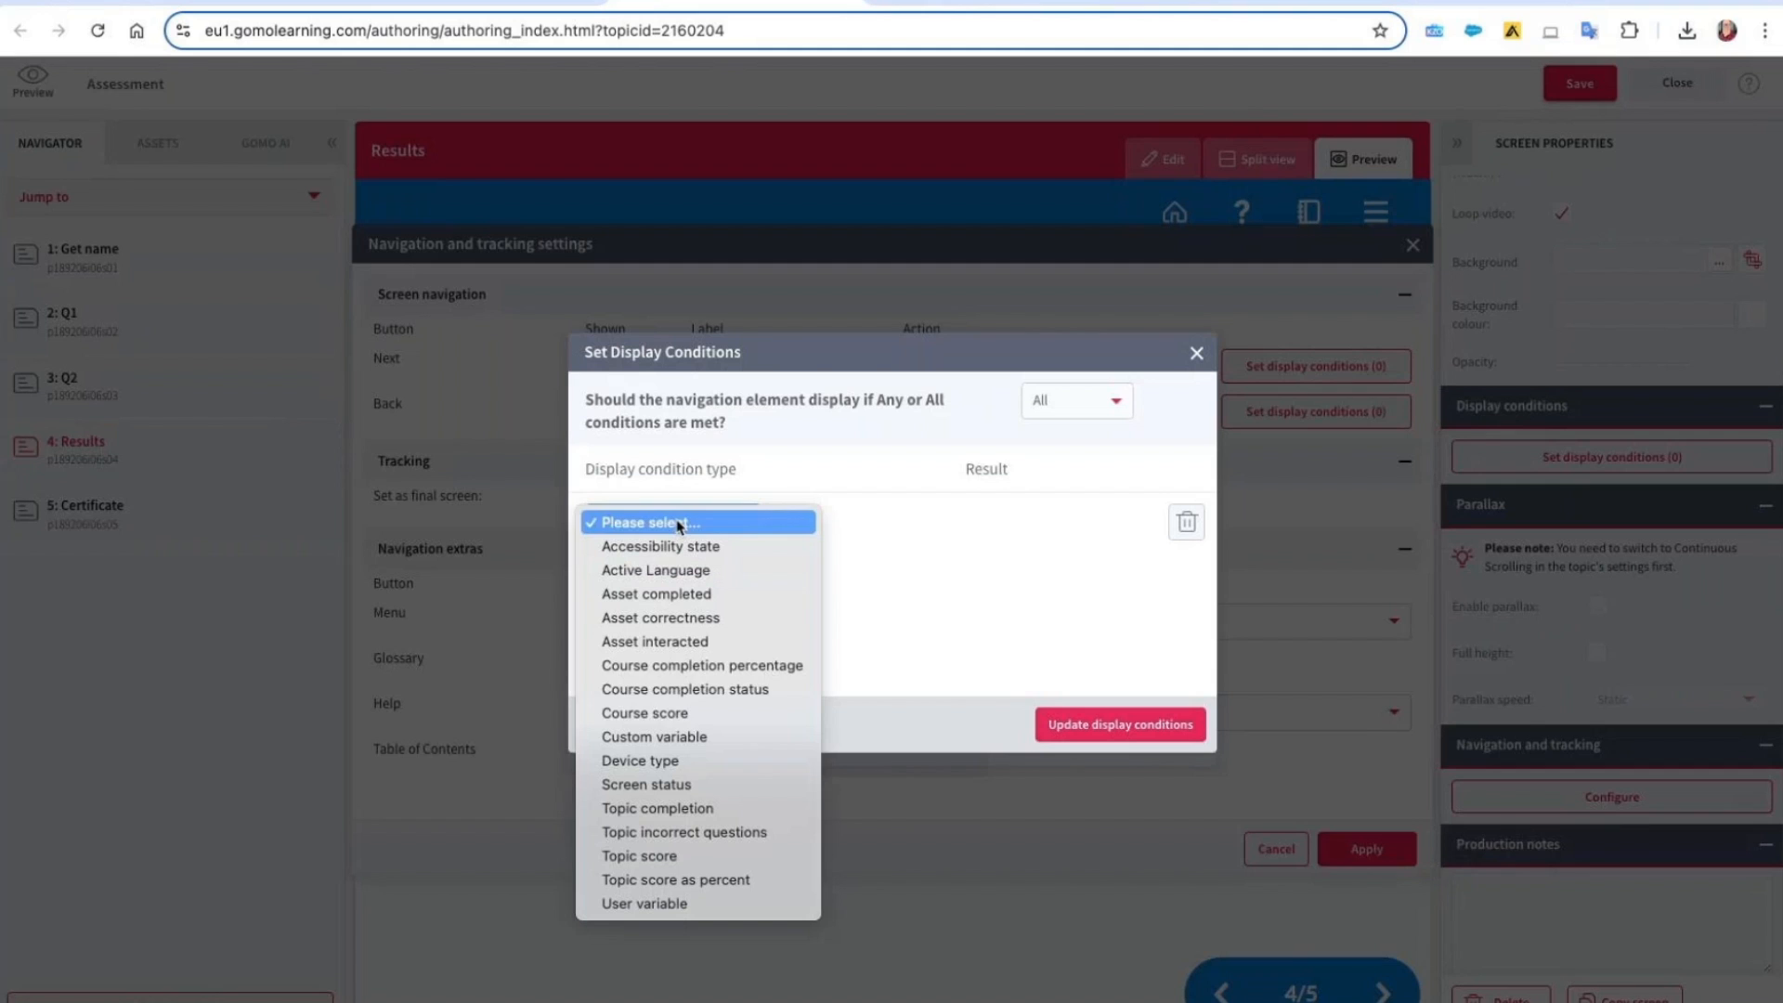
click(722, 714)
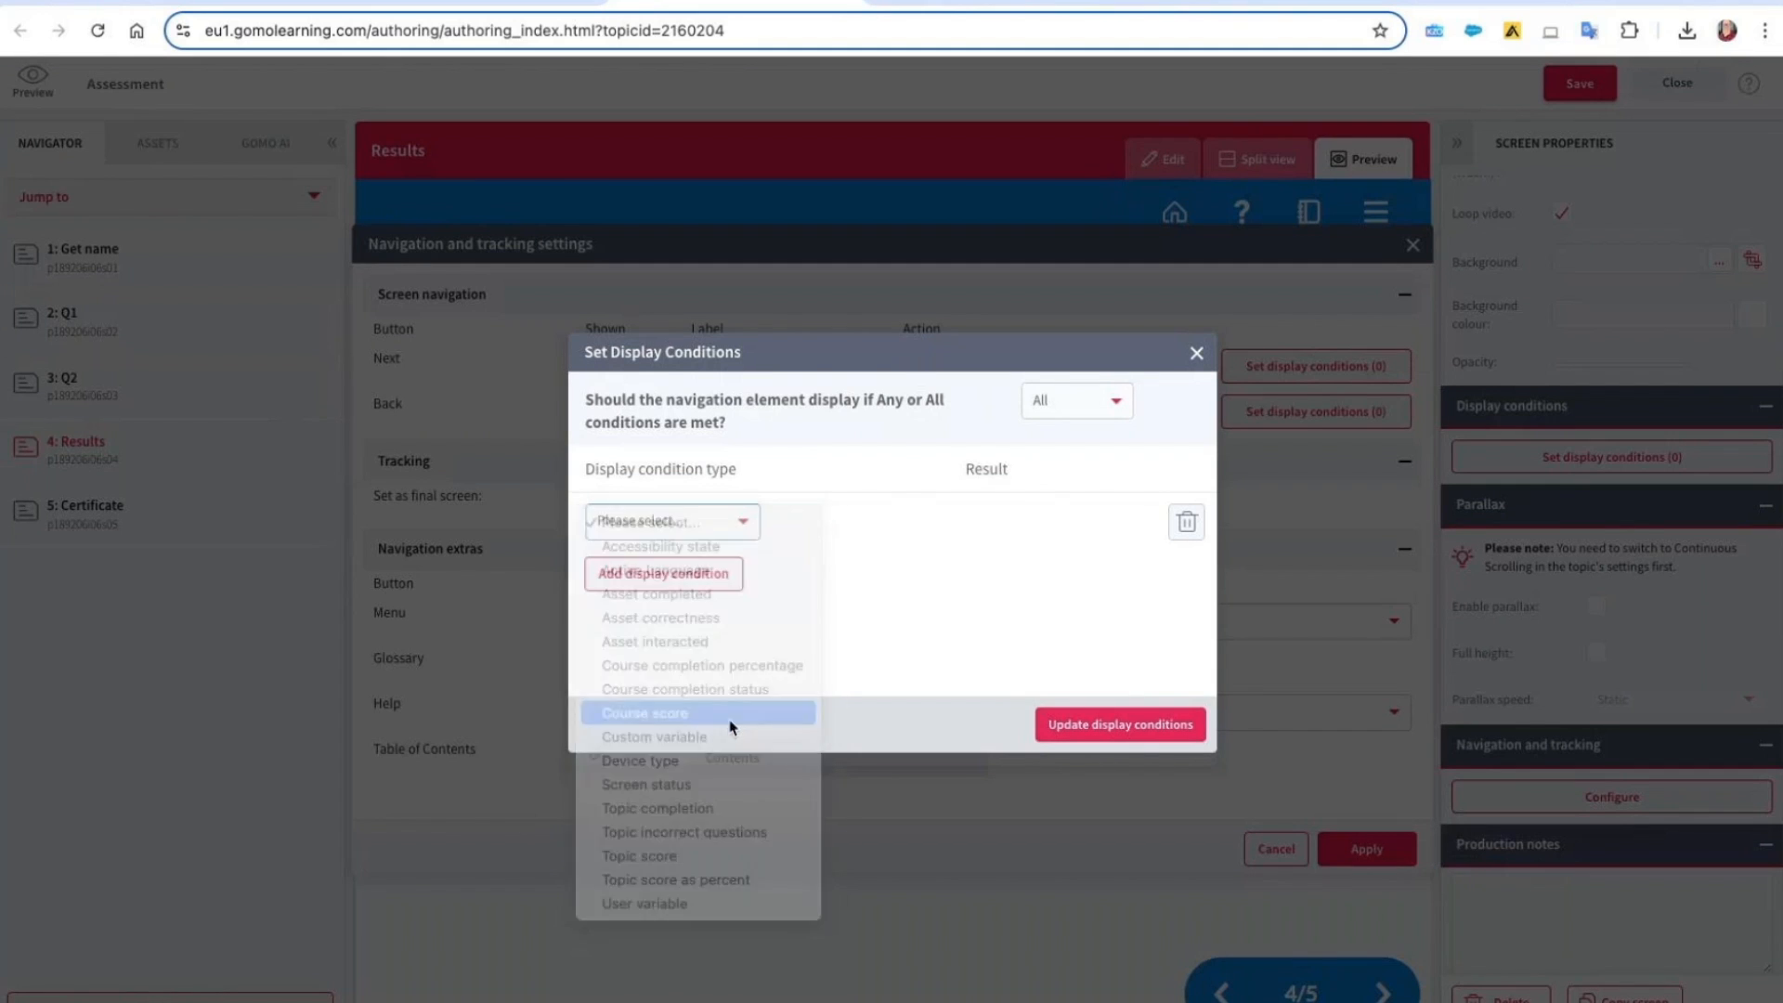
click(949, 526)
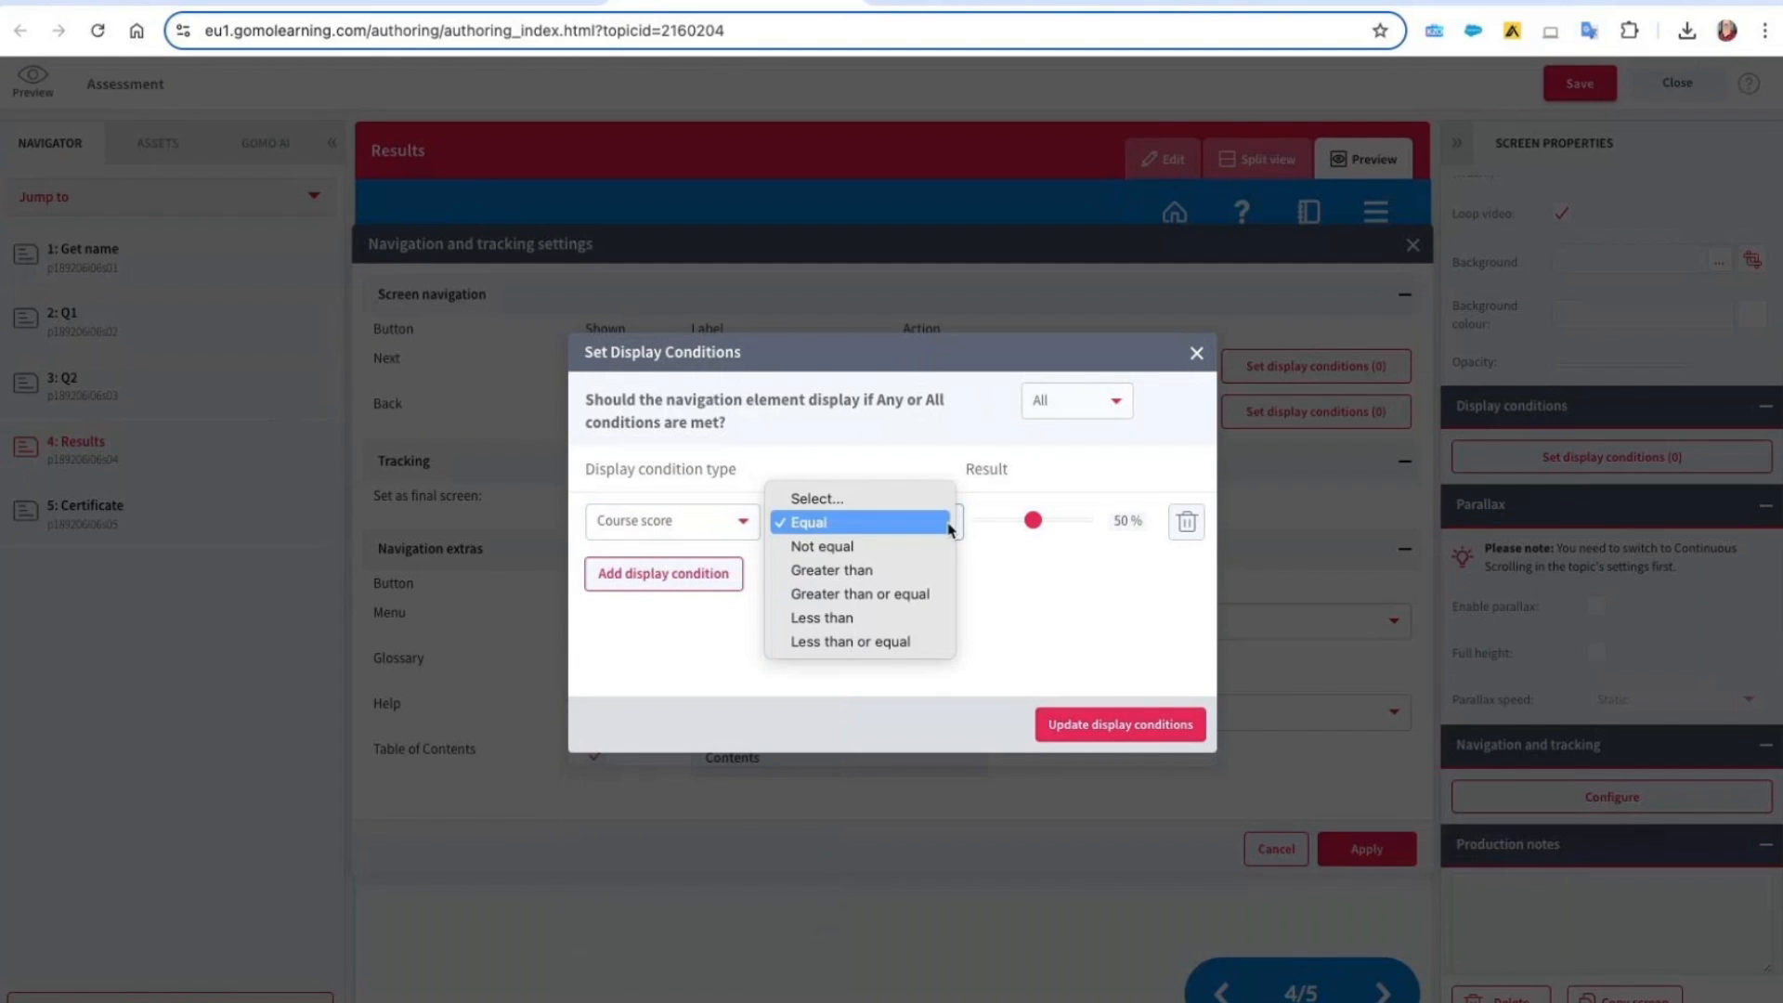
click(940, 569)
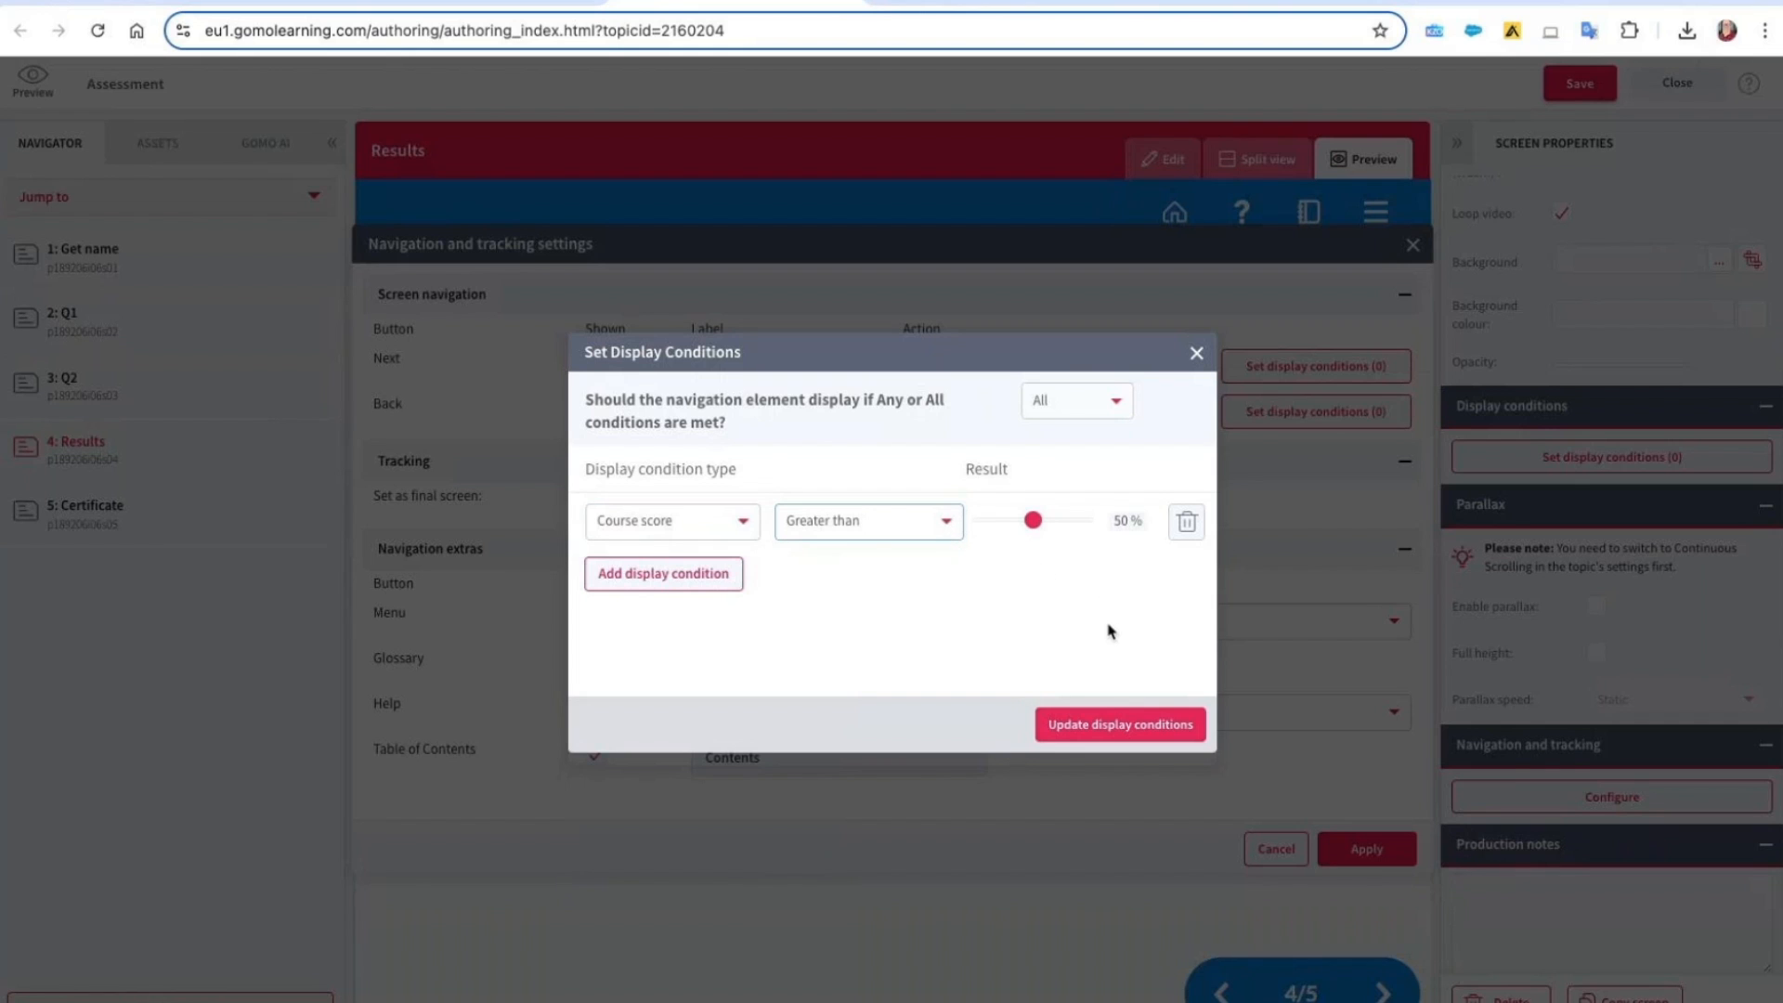
click(1198, 360)
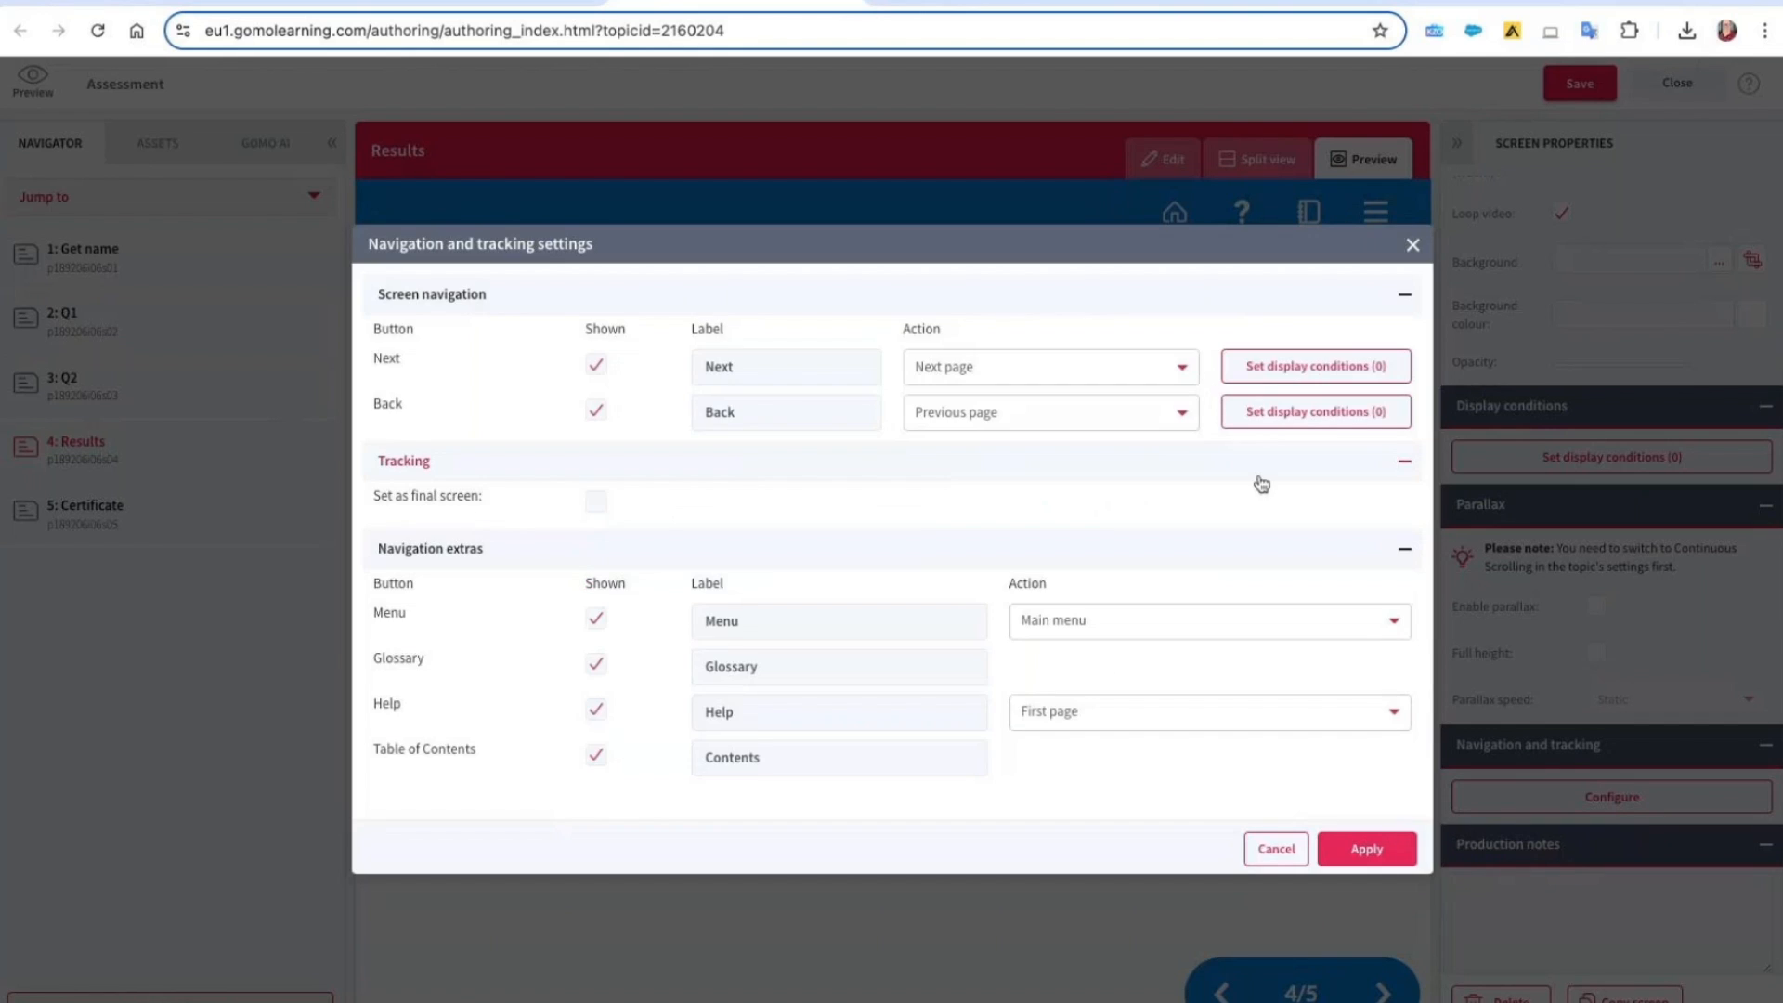
click(1289, 850)
Review the advanced final feedback options for the "Brighton, UK" answer in Q1's multiple choice content, and close it without applying changes
click(88, 325)
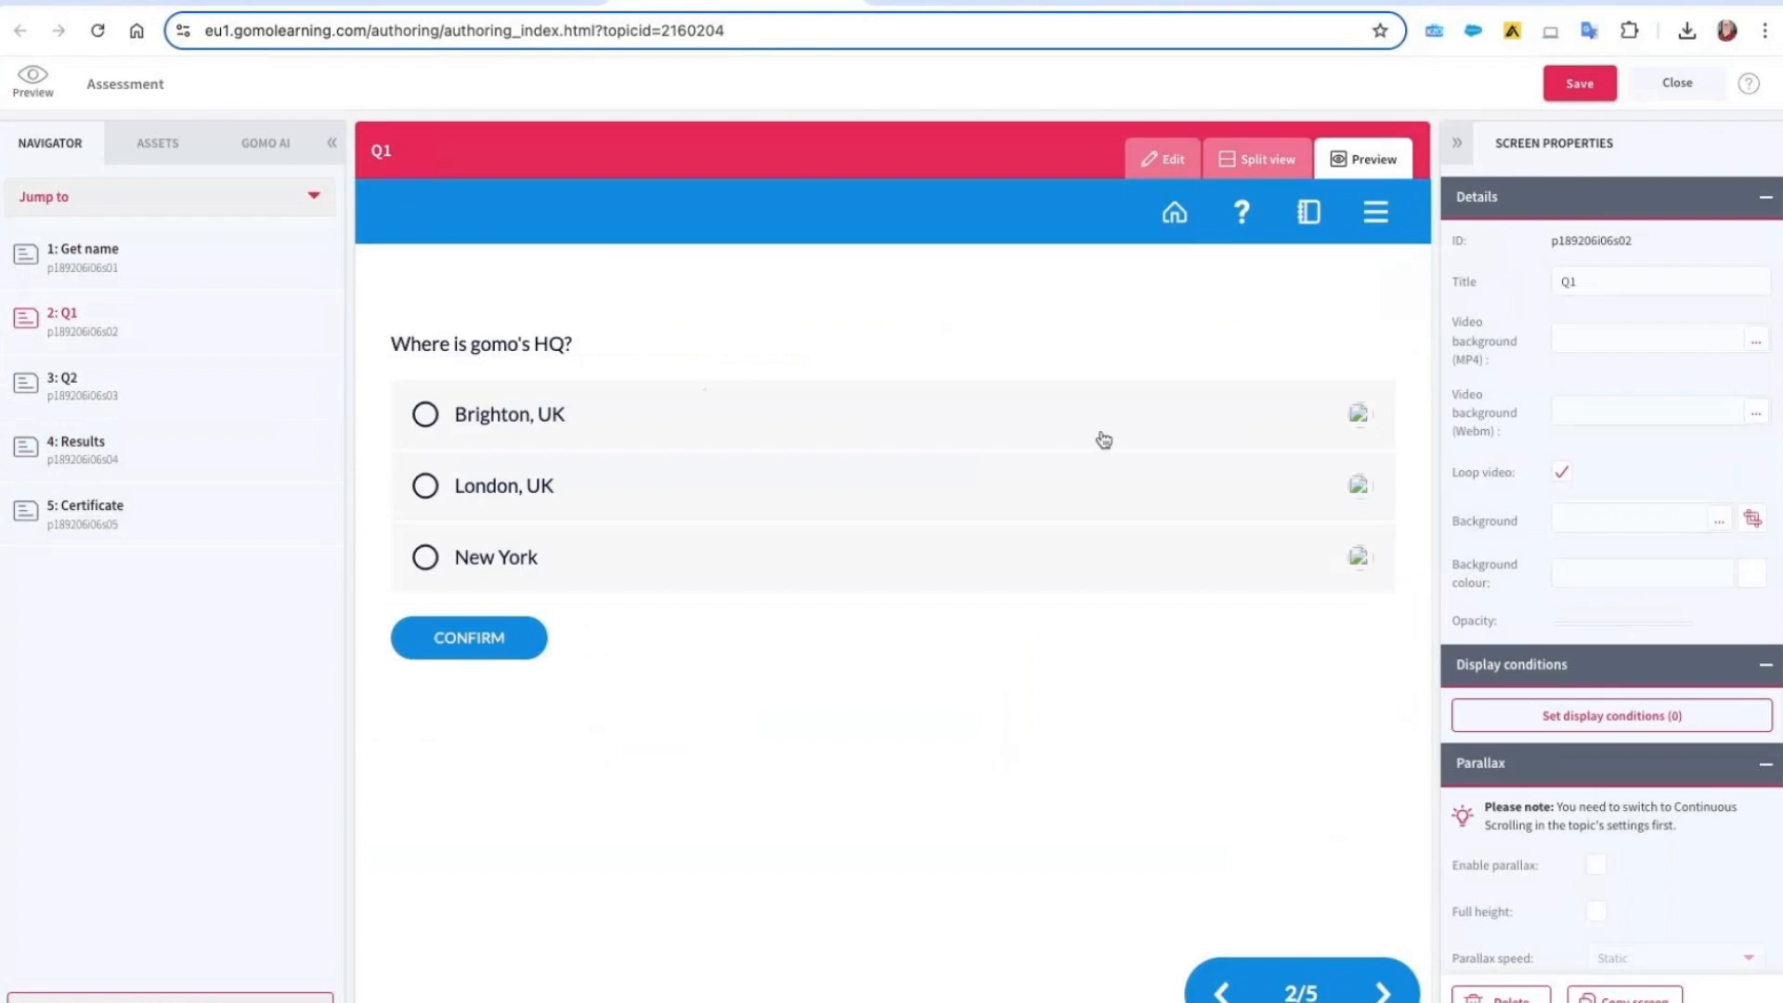
click(1165, 159)
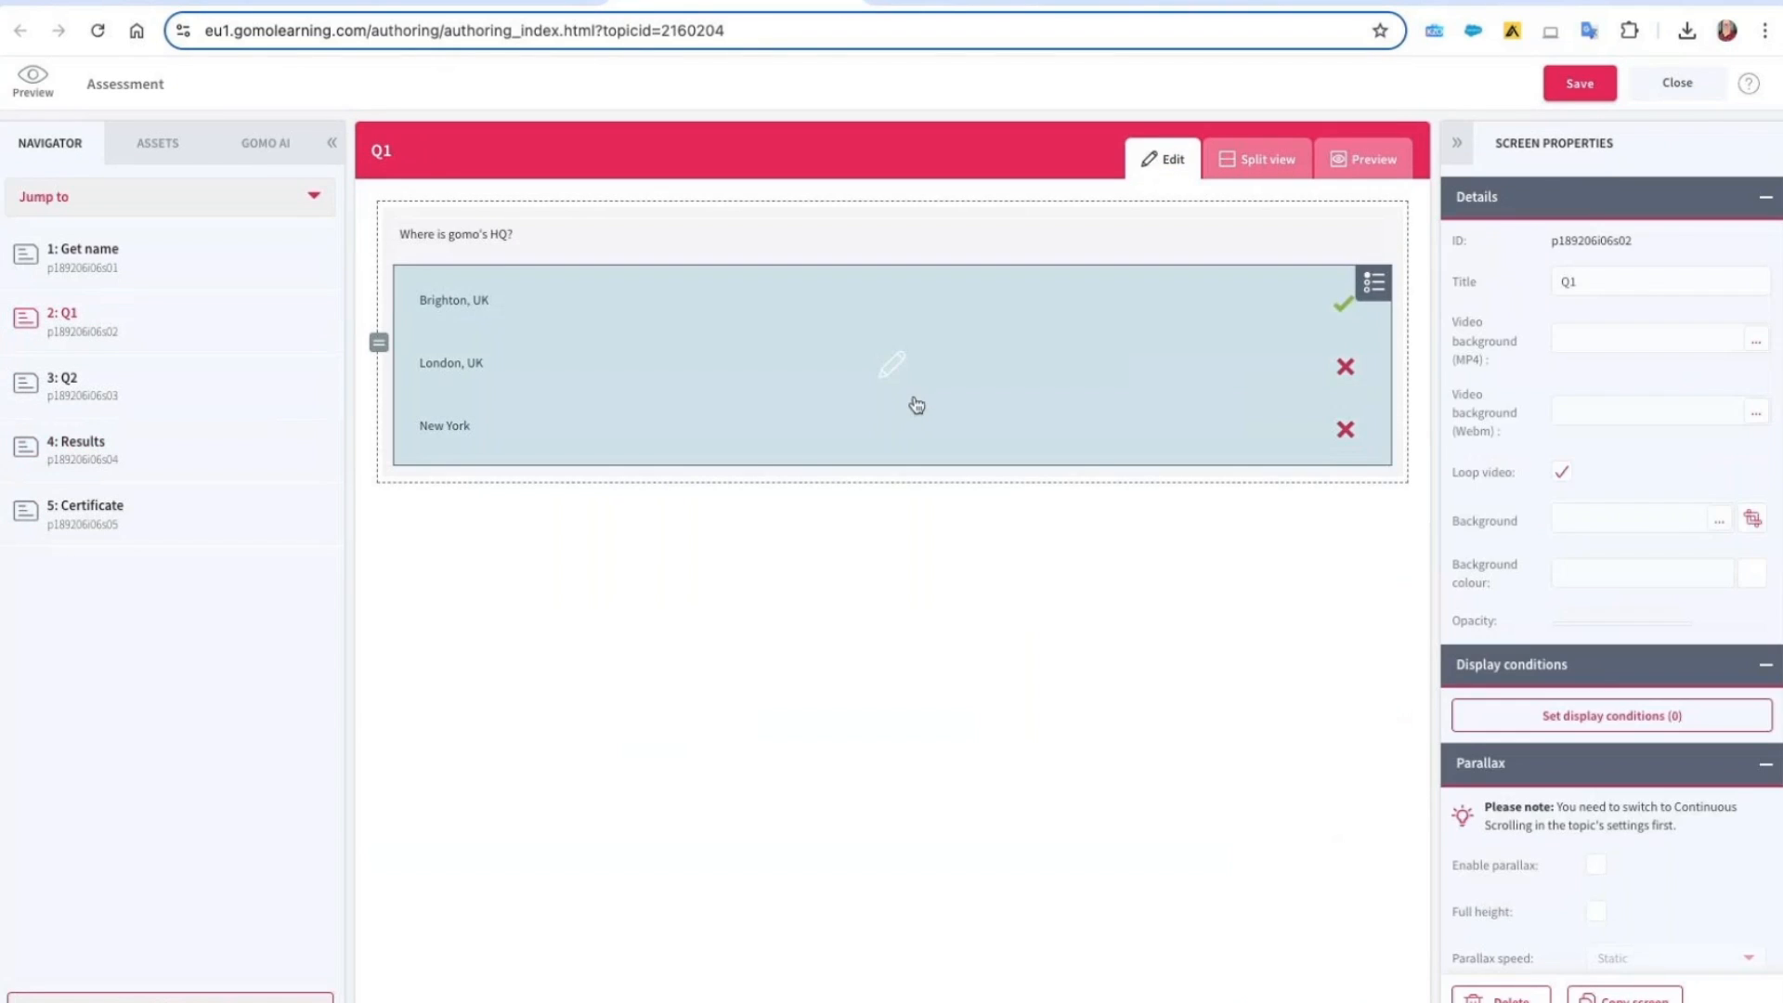
click(917, 405)
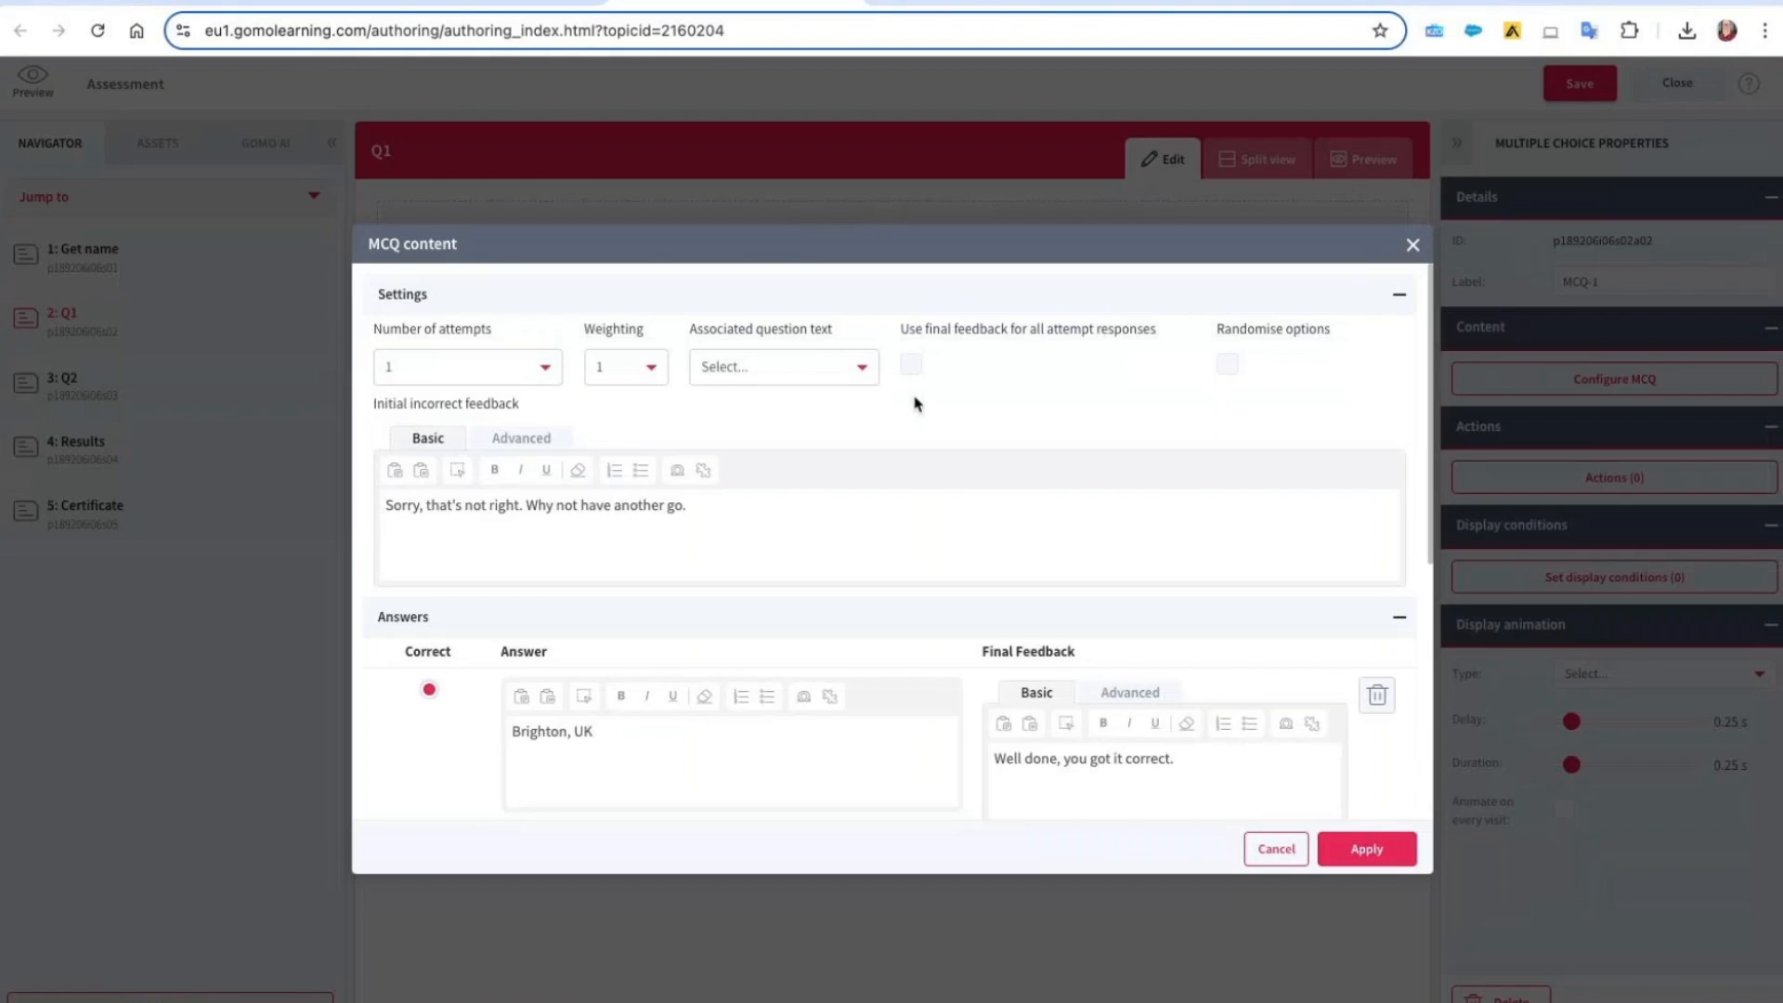
scroll(980, 522, down, 5)
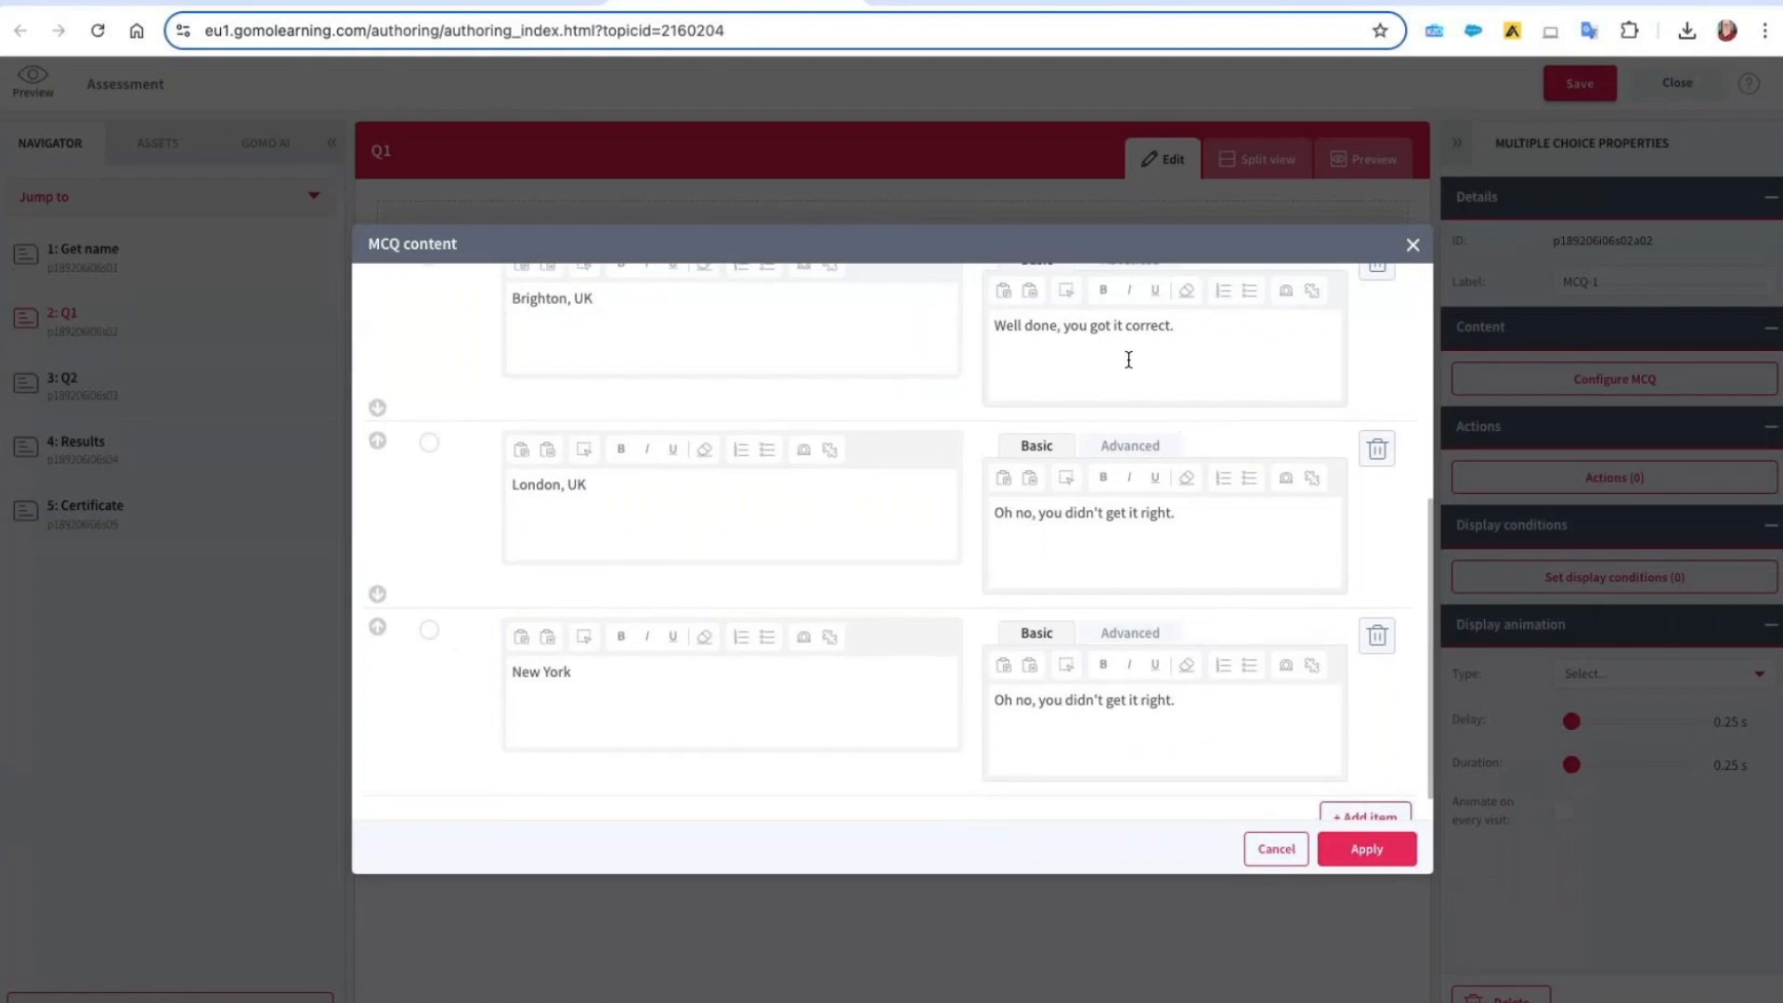
scroll(1127, 358, up, 1)
click(1140, 361)
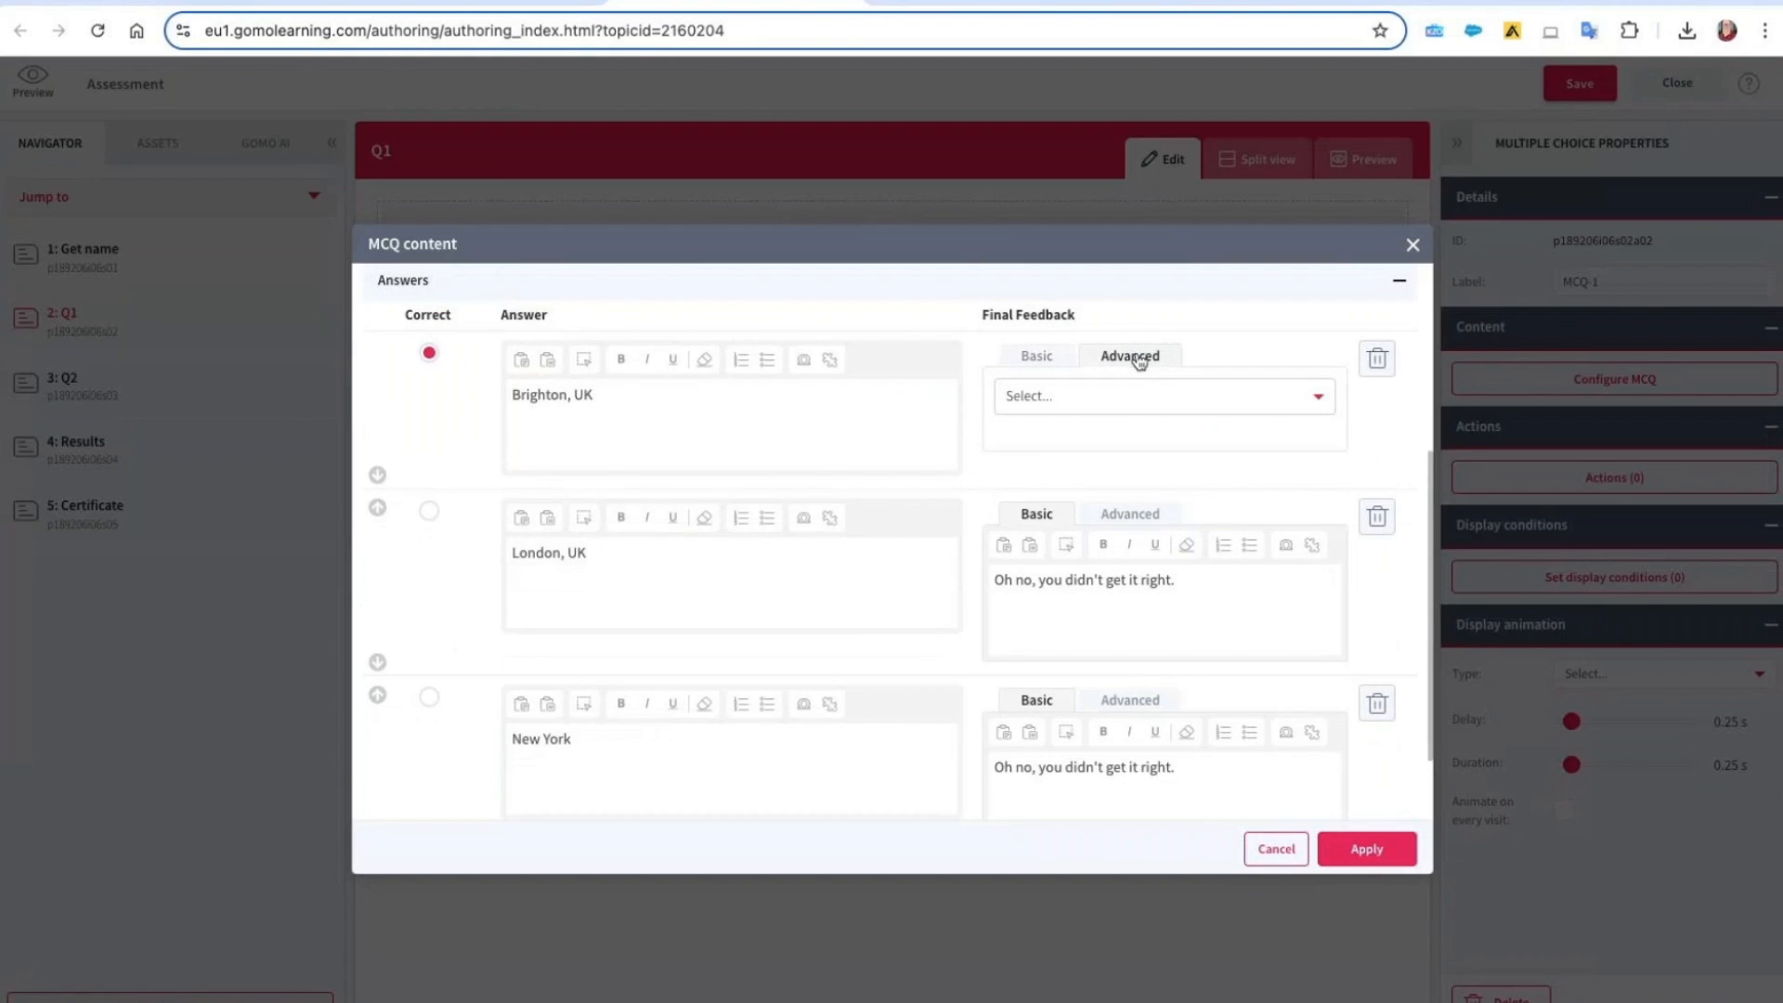
click(1126, 398)
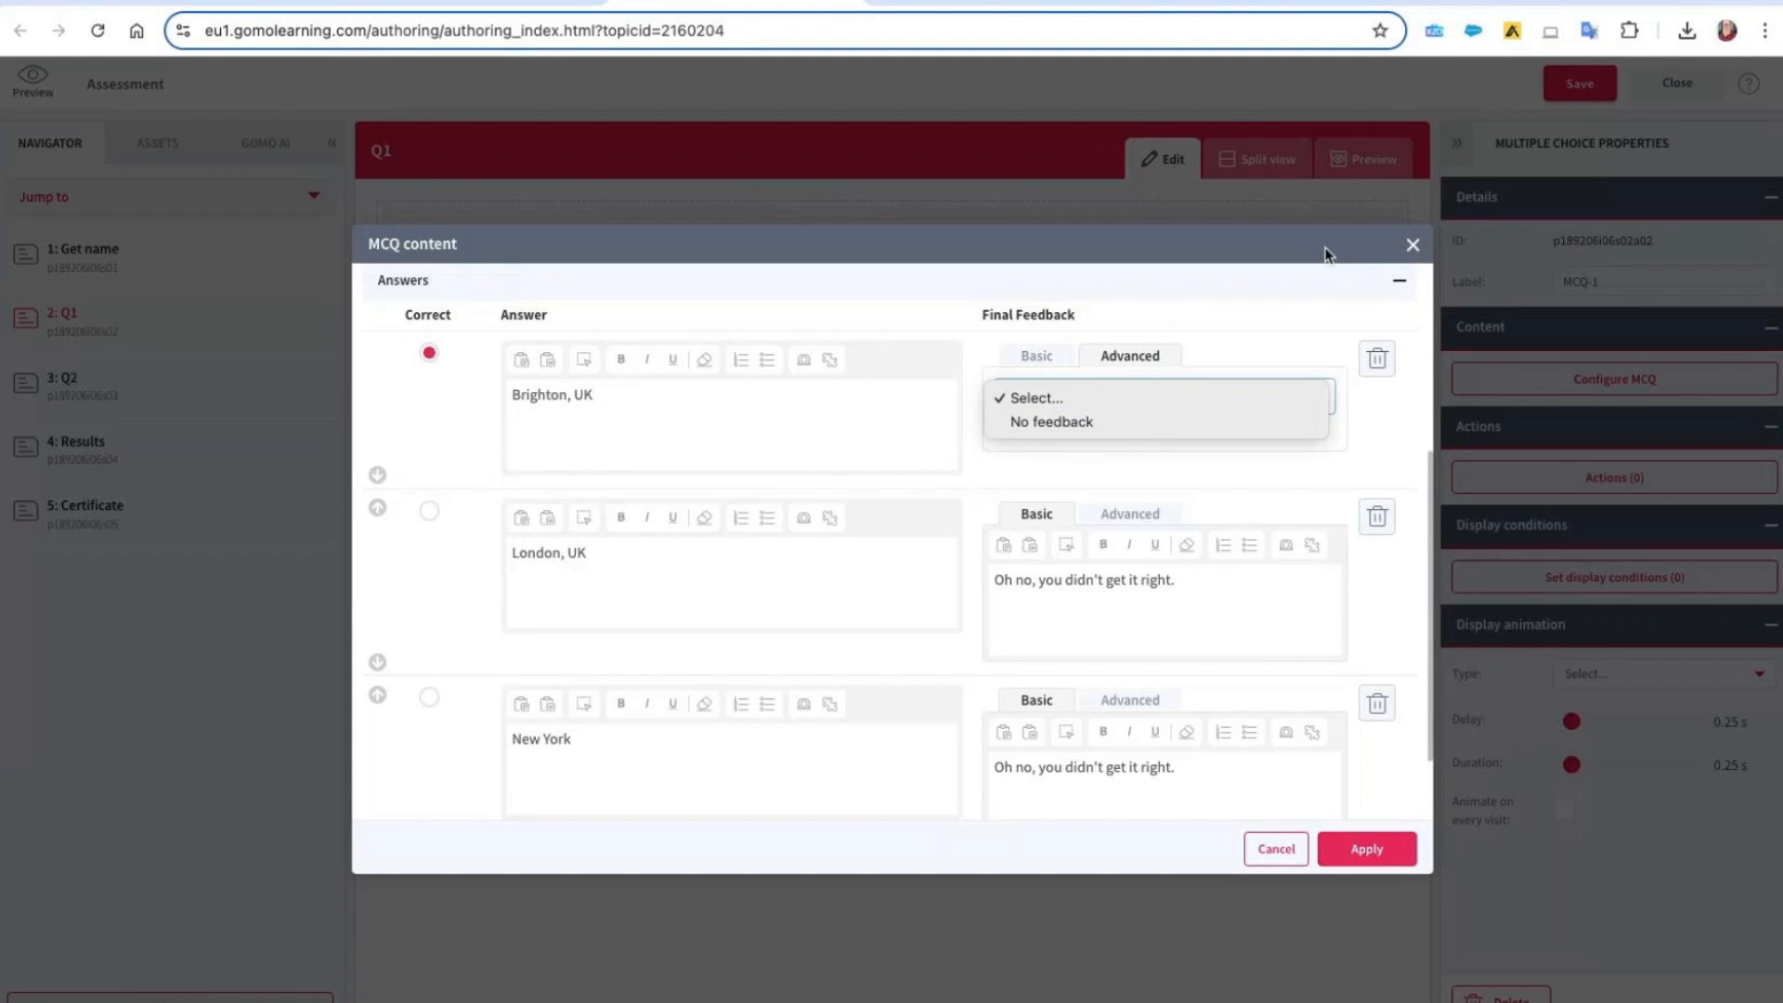
click(1410, 248)
click(1411, 248)
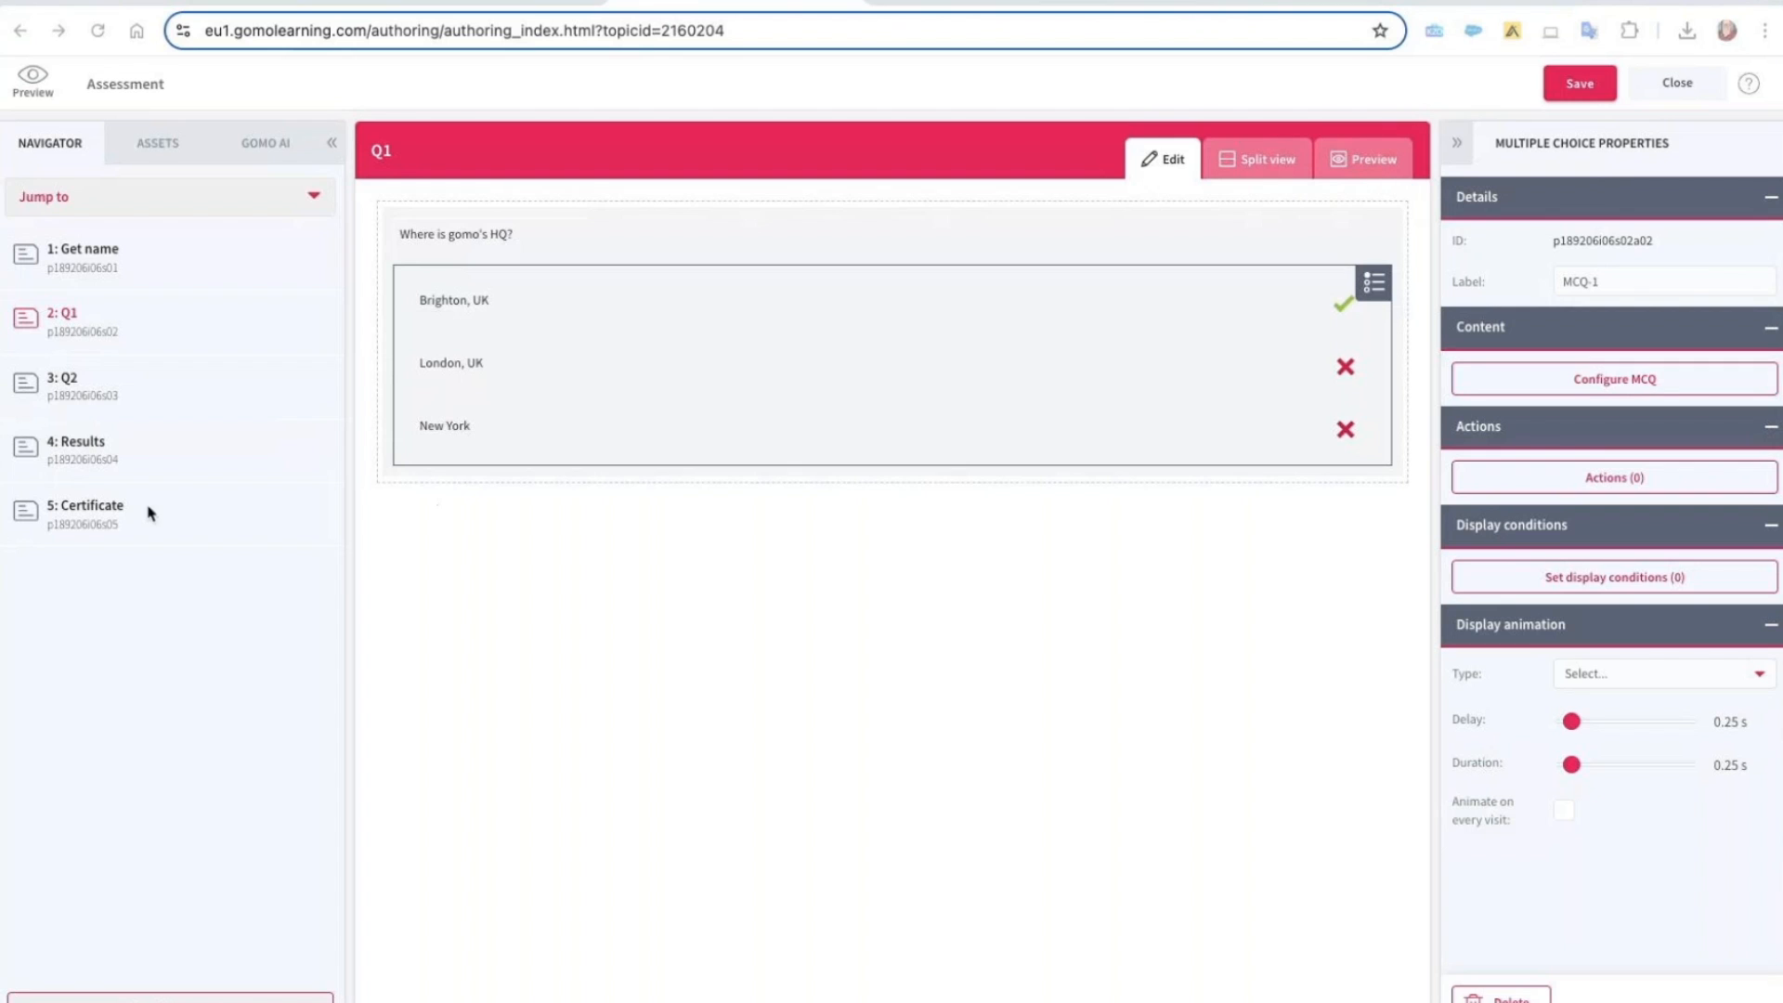
Revisit the Certificate screen and check the ID of the text input on the Get name screen
click(87, 518)
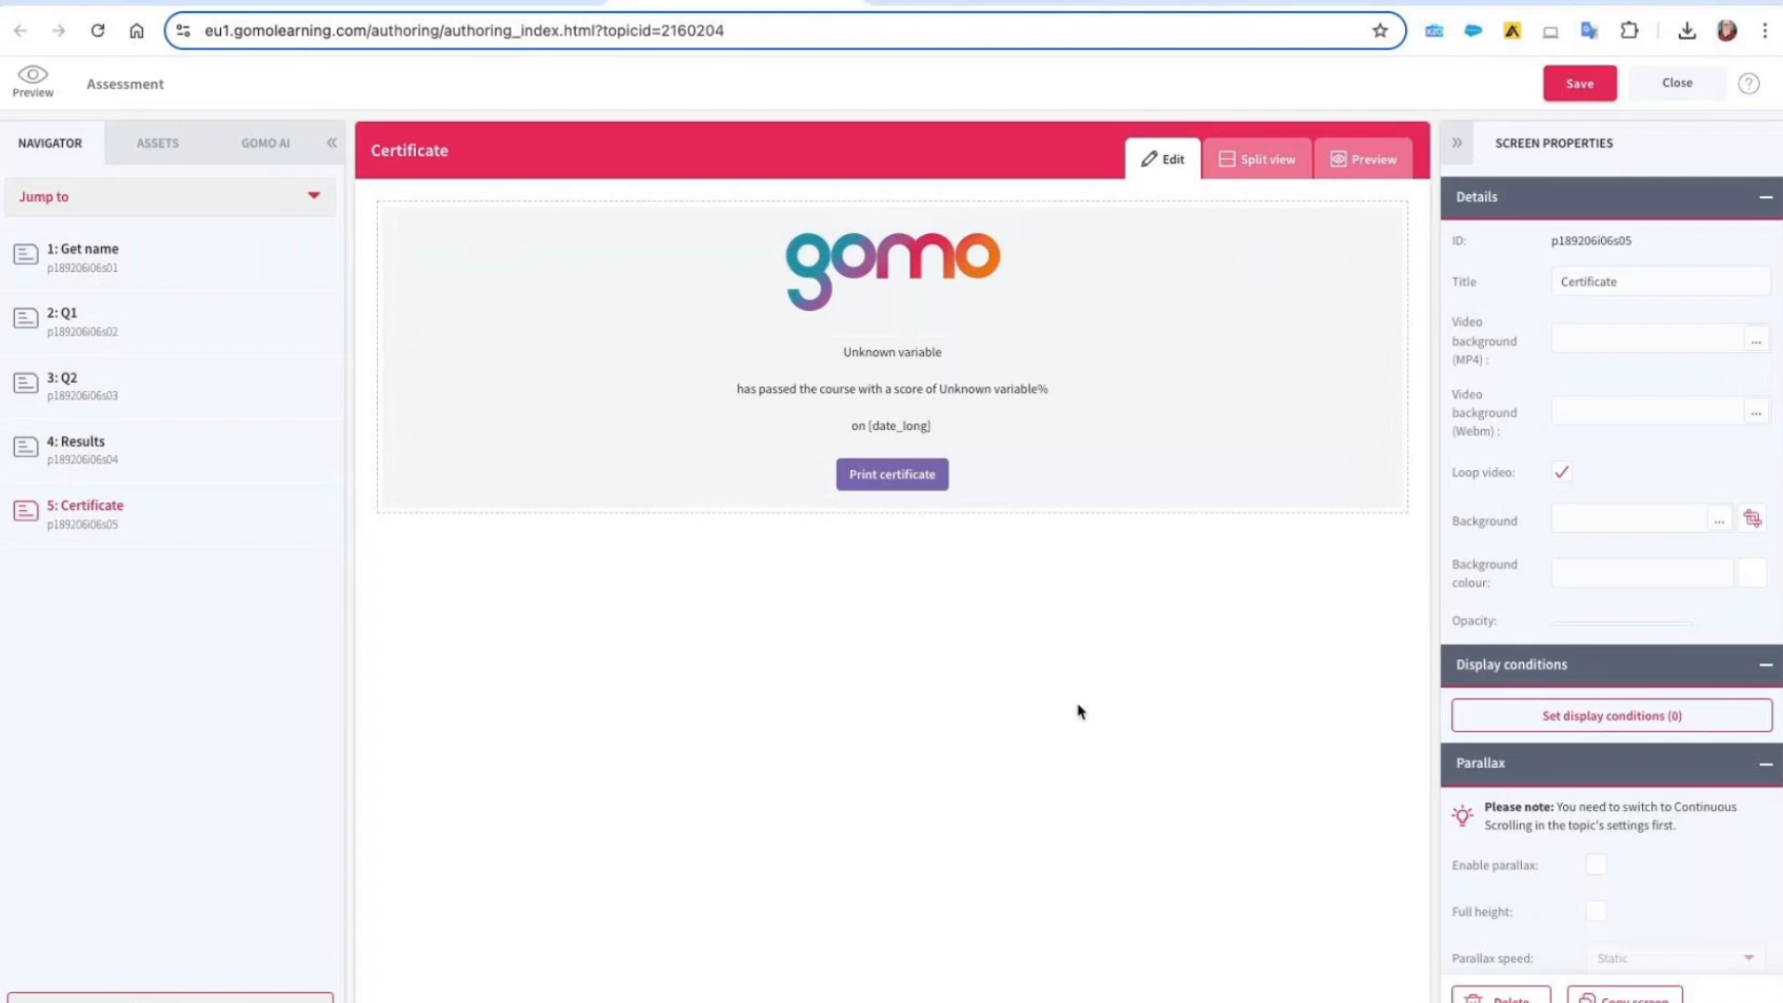
click(88, 262)
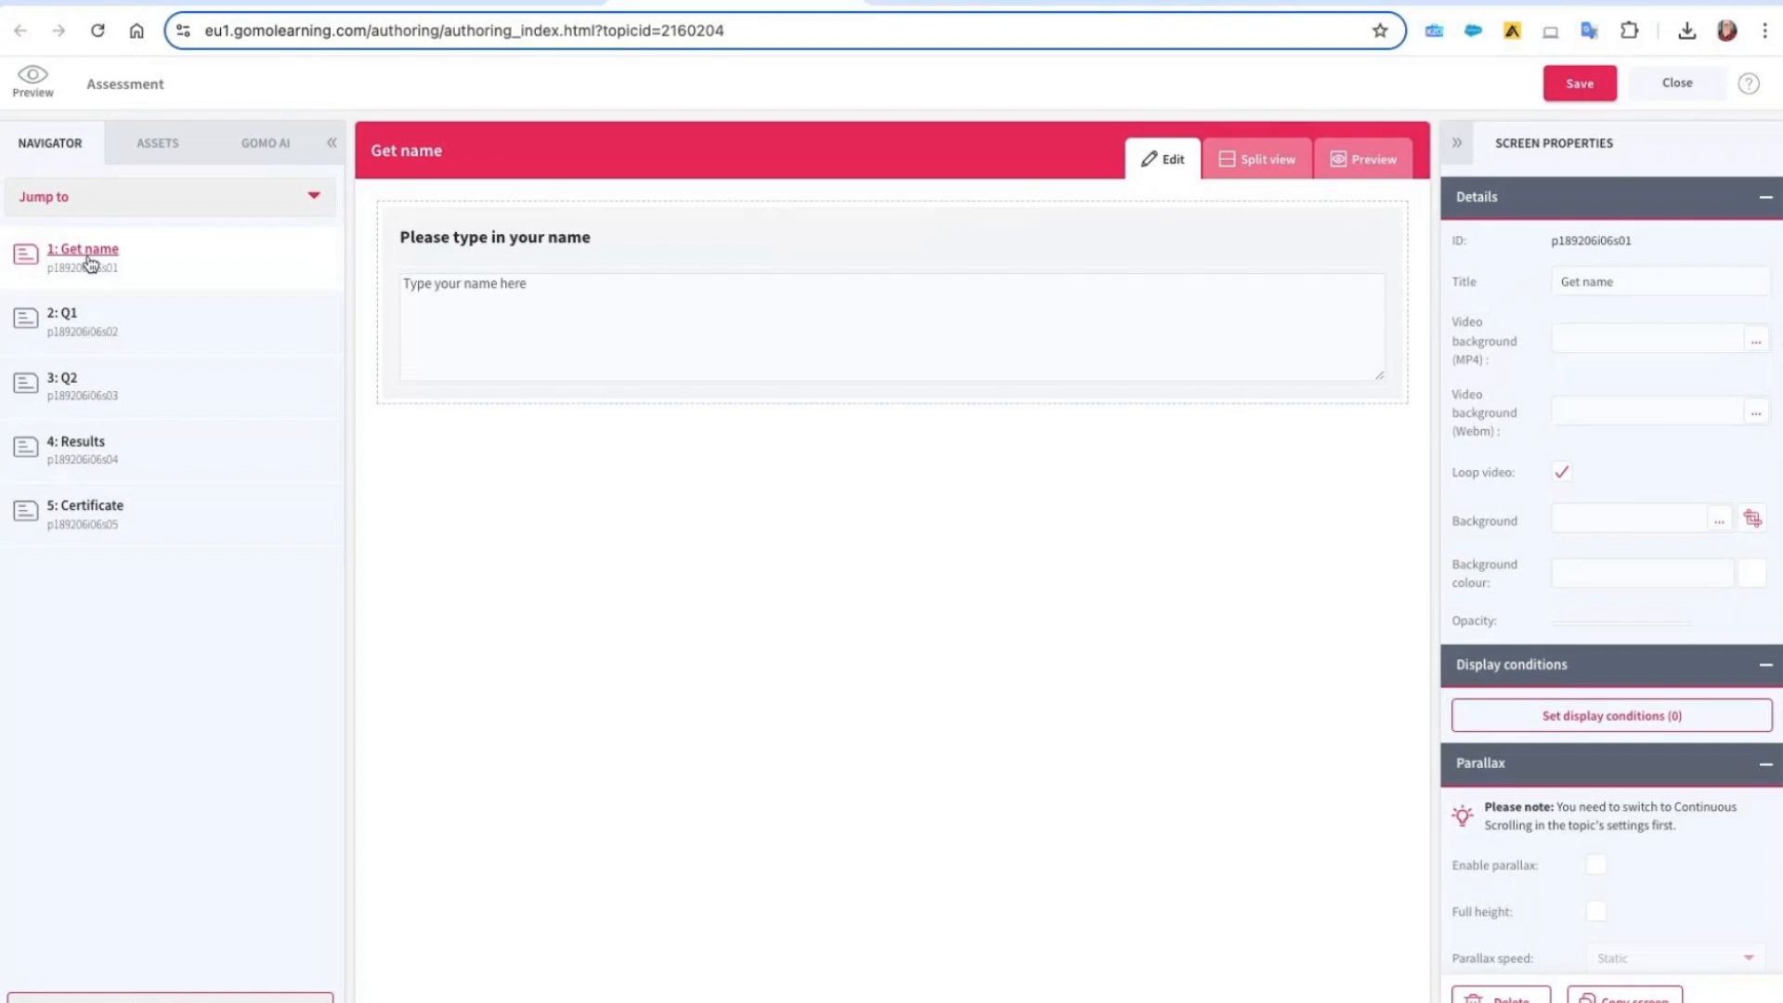
click(768, 366)
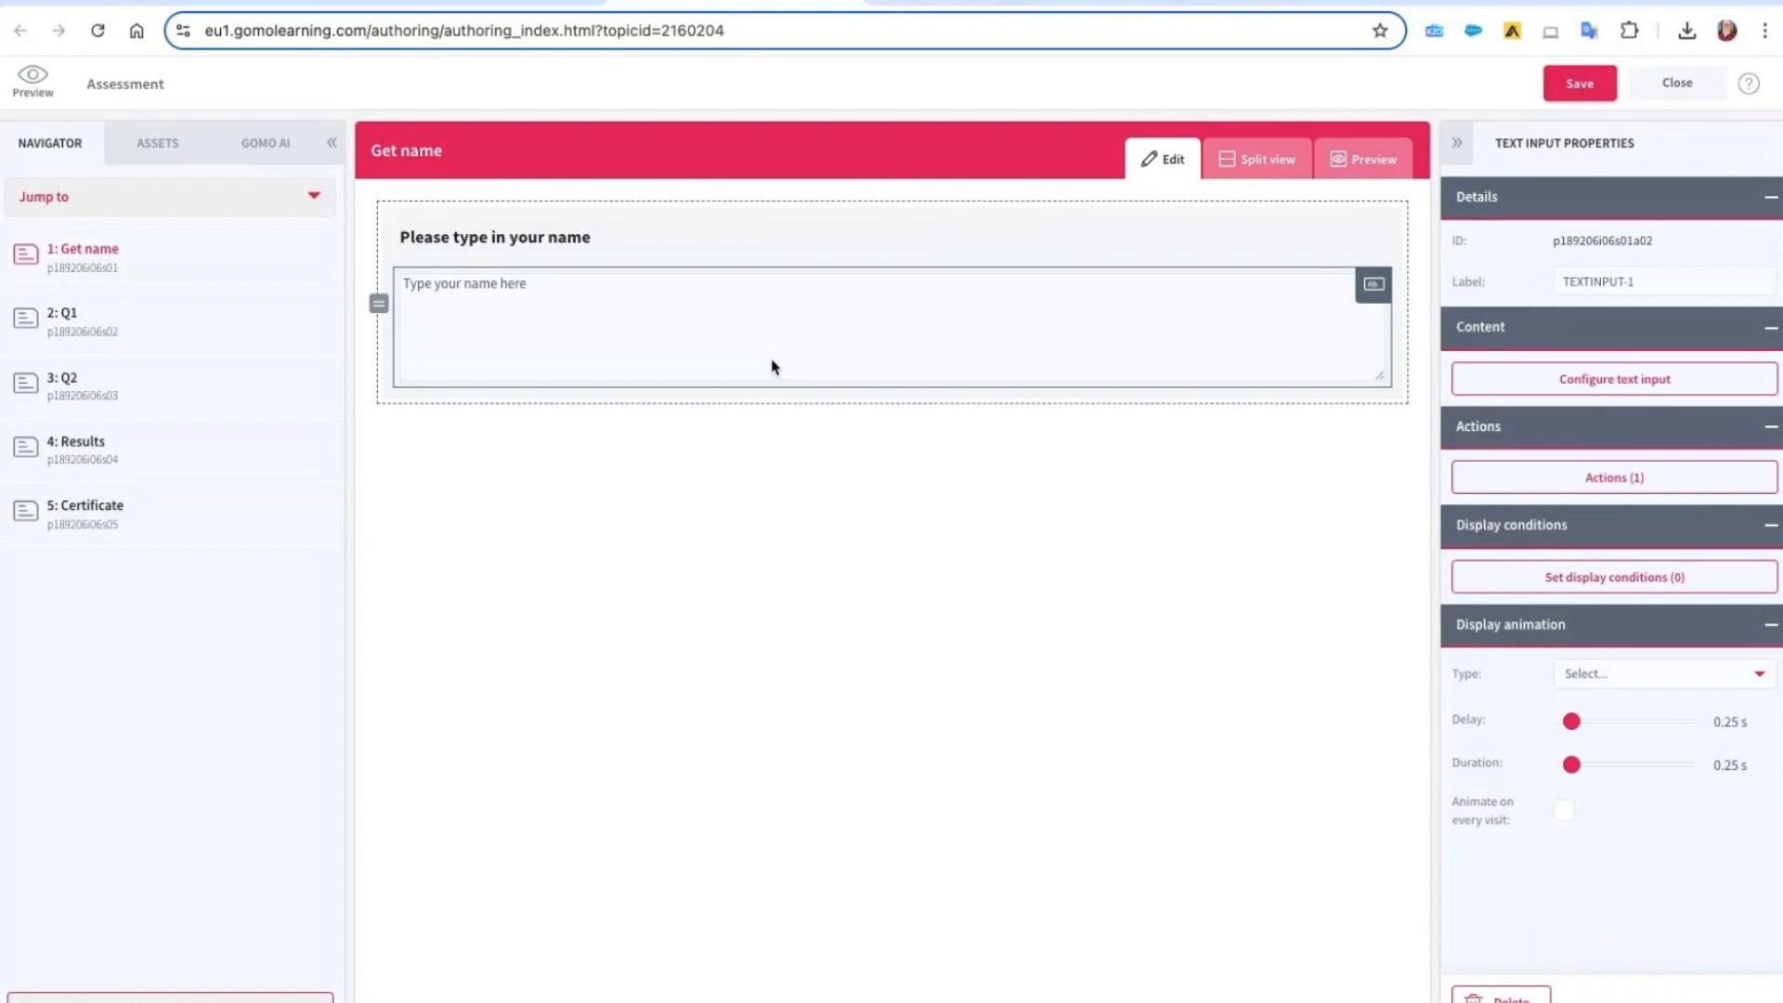
mouse_move(1670, 249)
drag(1670, 248, 1540, 247)
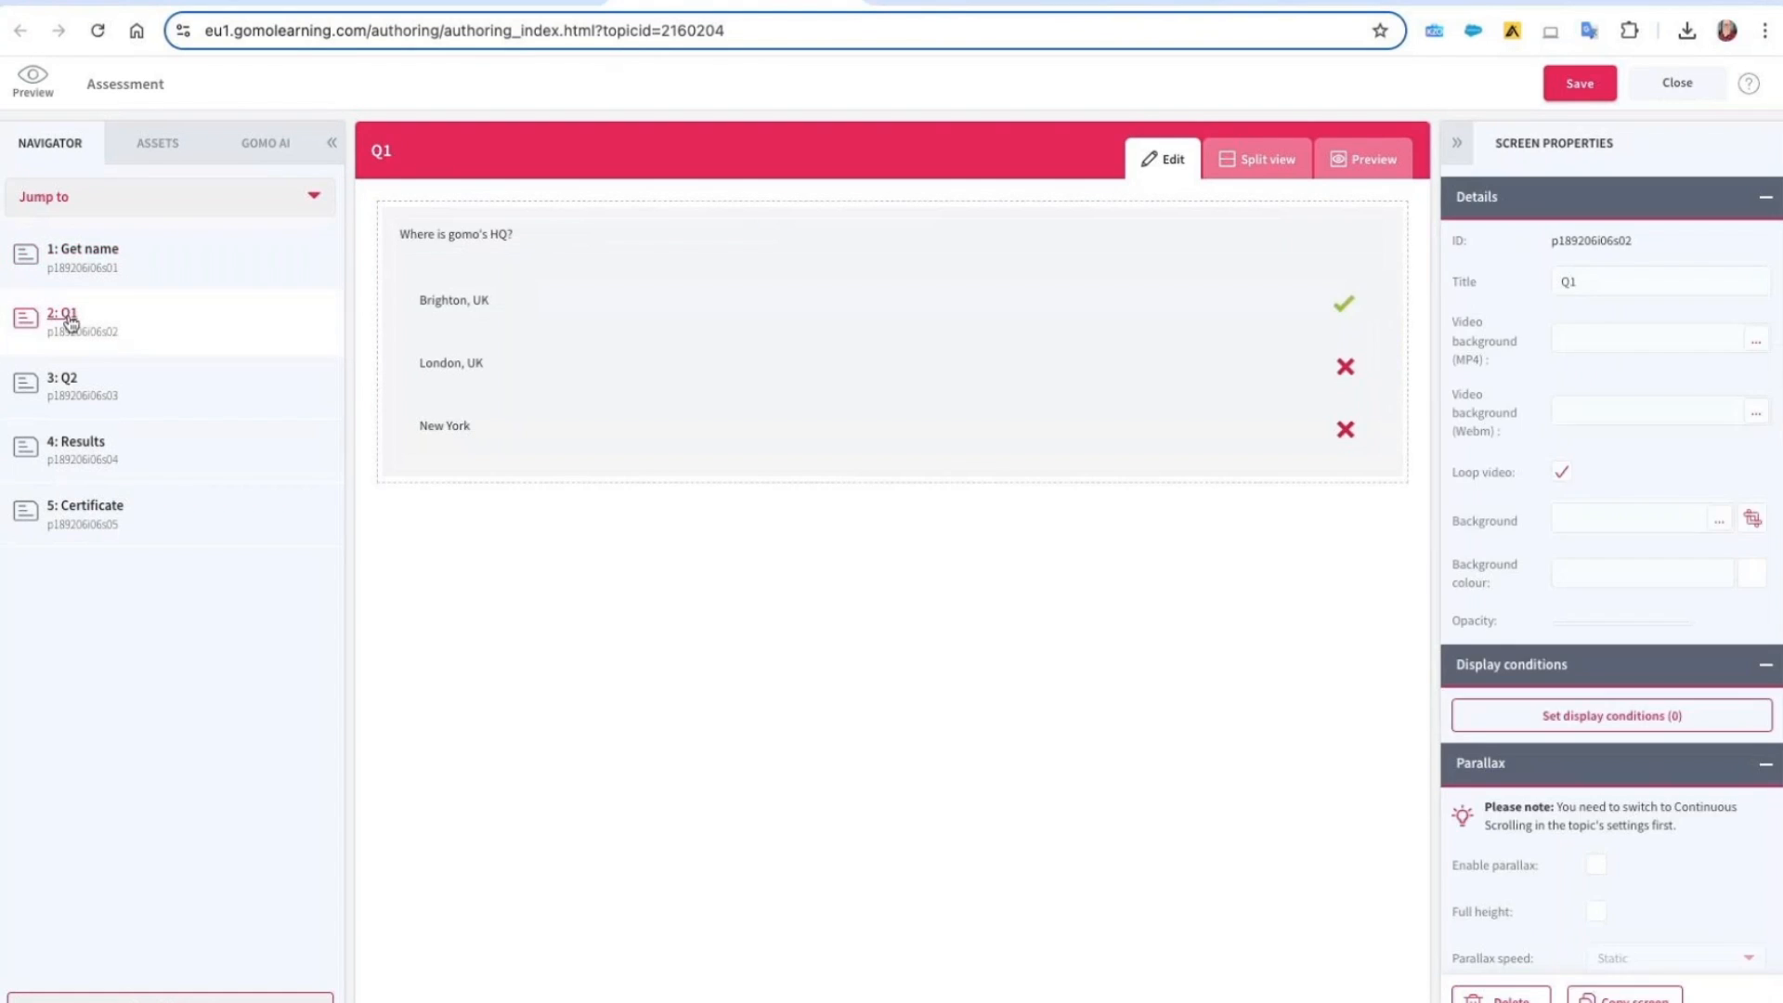
Go through the question screens to Results, review the assessment results pass marks and feedback, and cancel the dialog
click(70, 381)
click(90, 455)
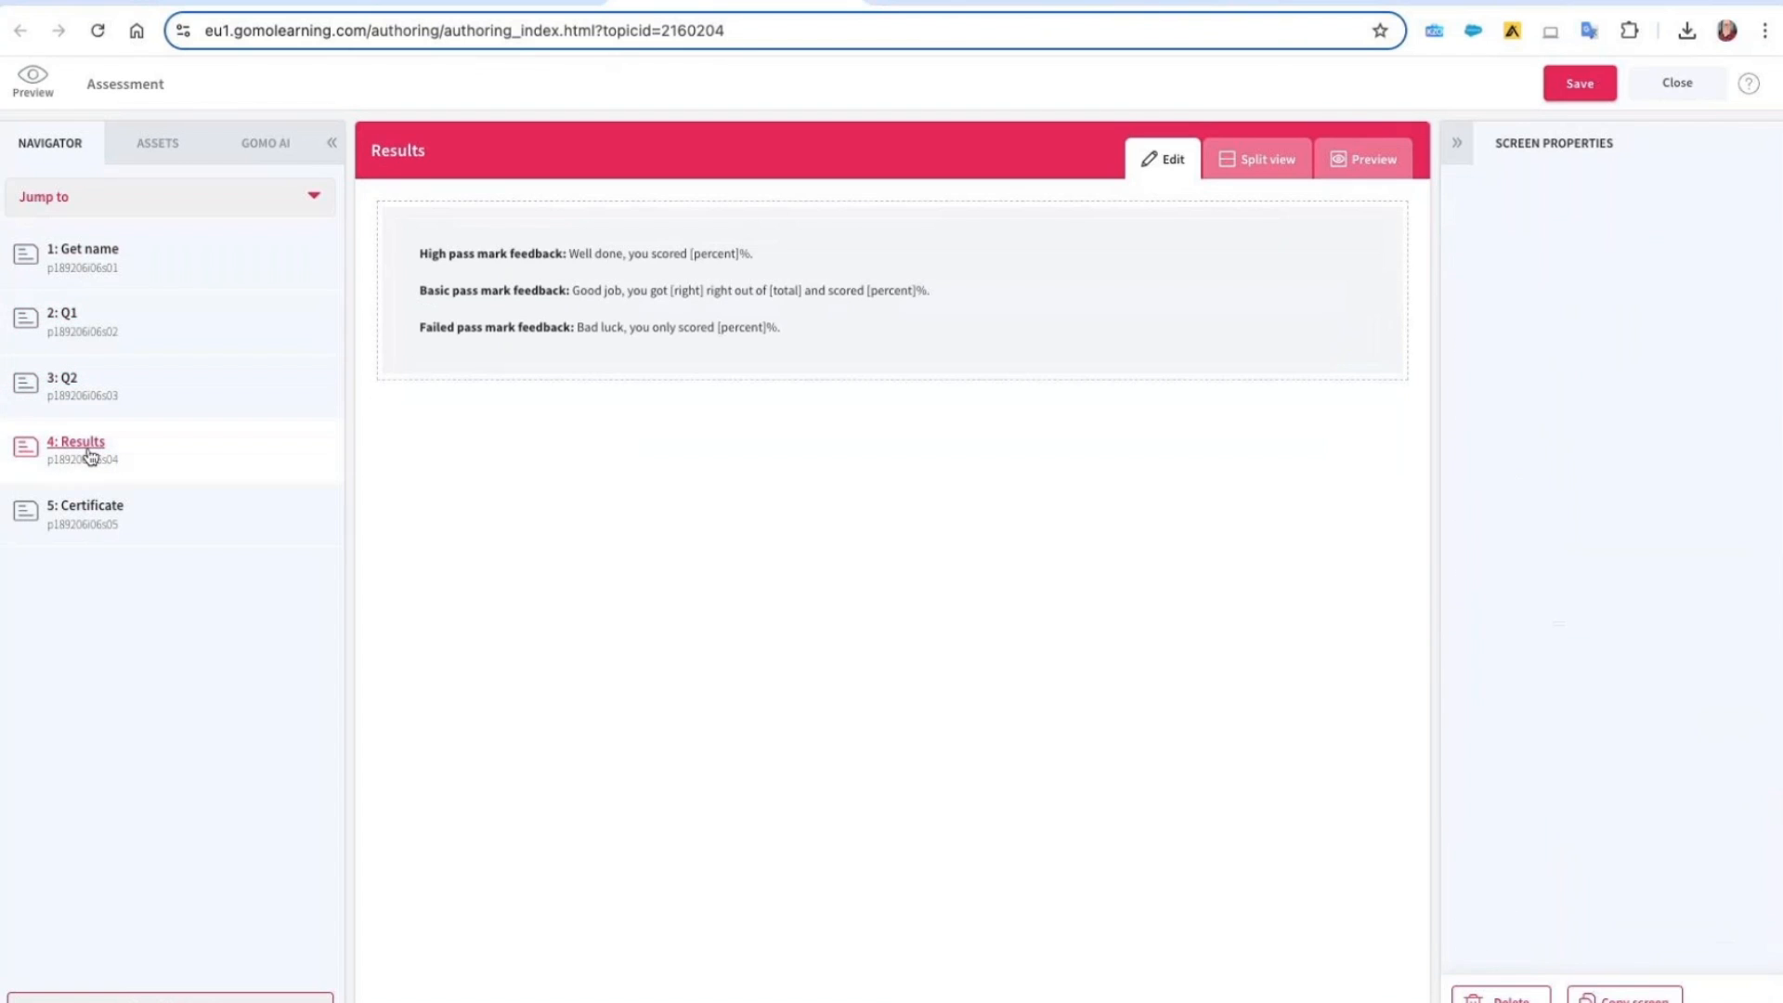
click(719, 348)
double_click(719, 347)
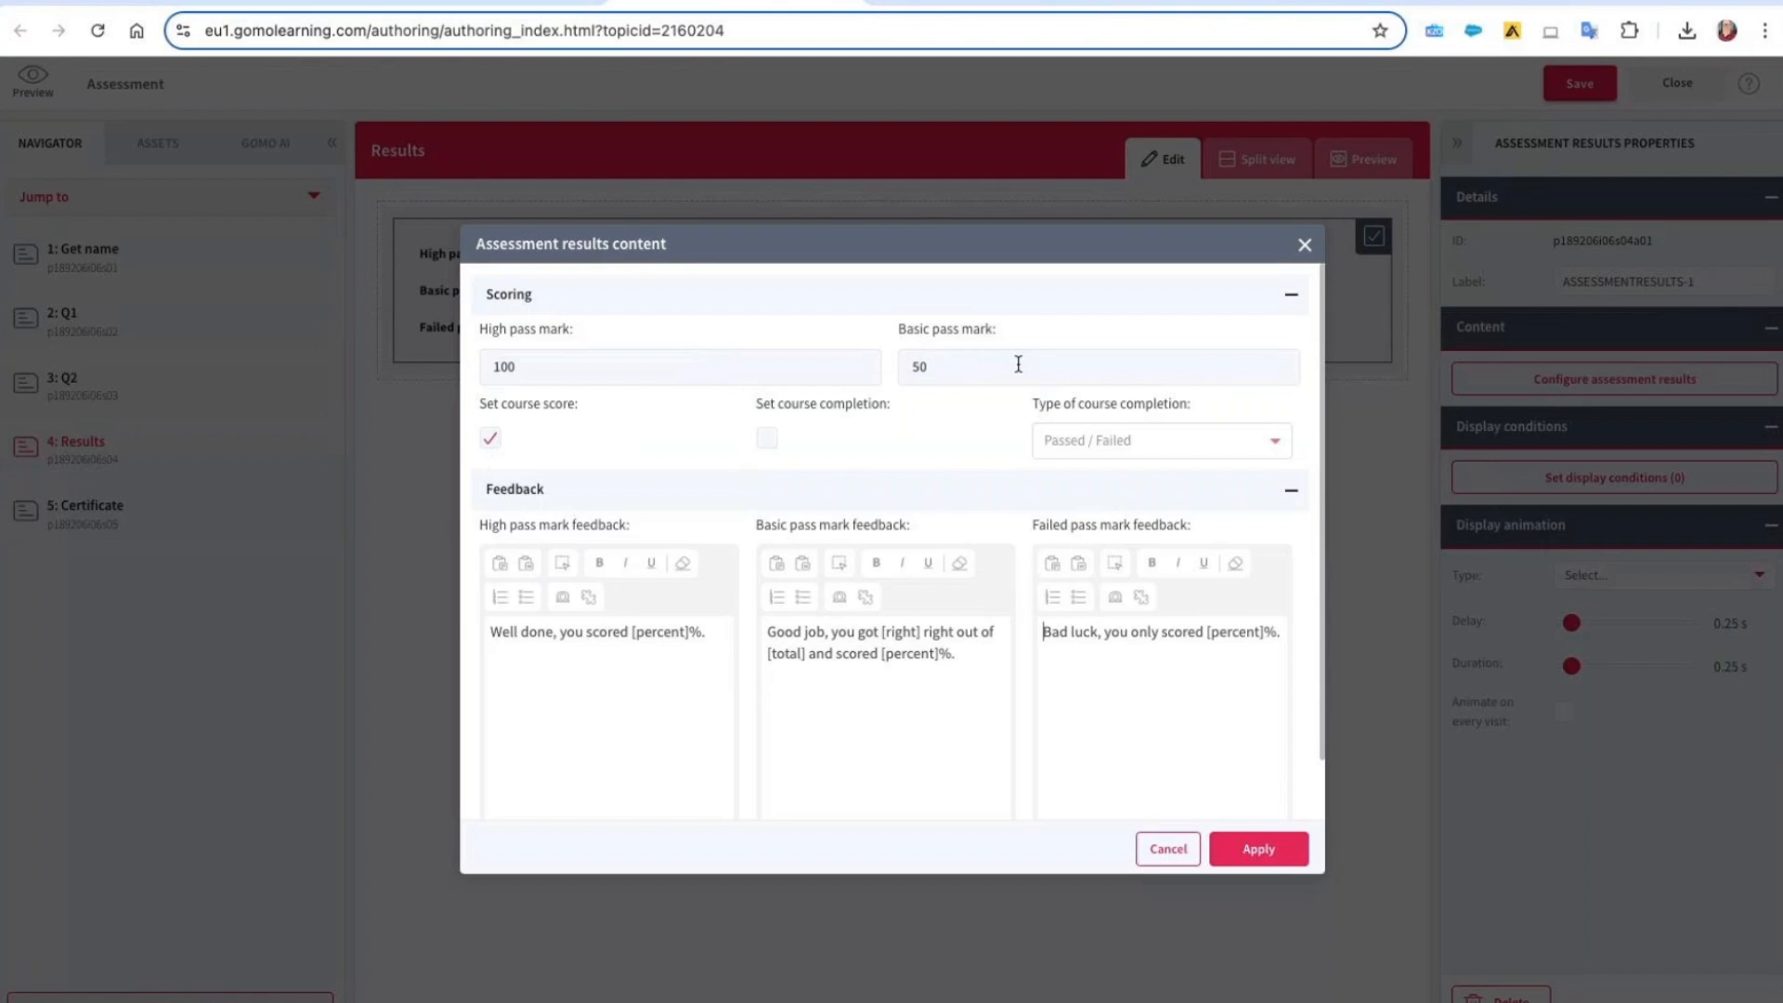
click(1170, 850)
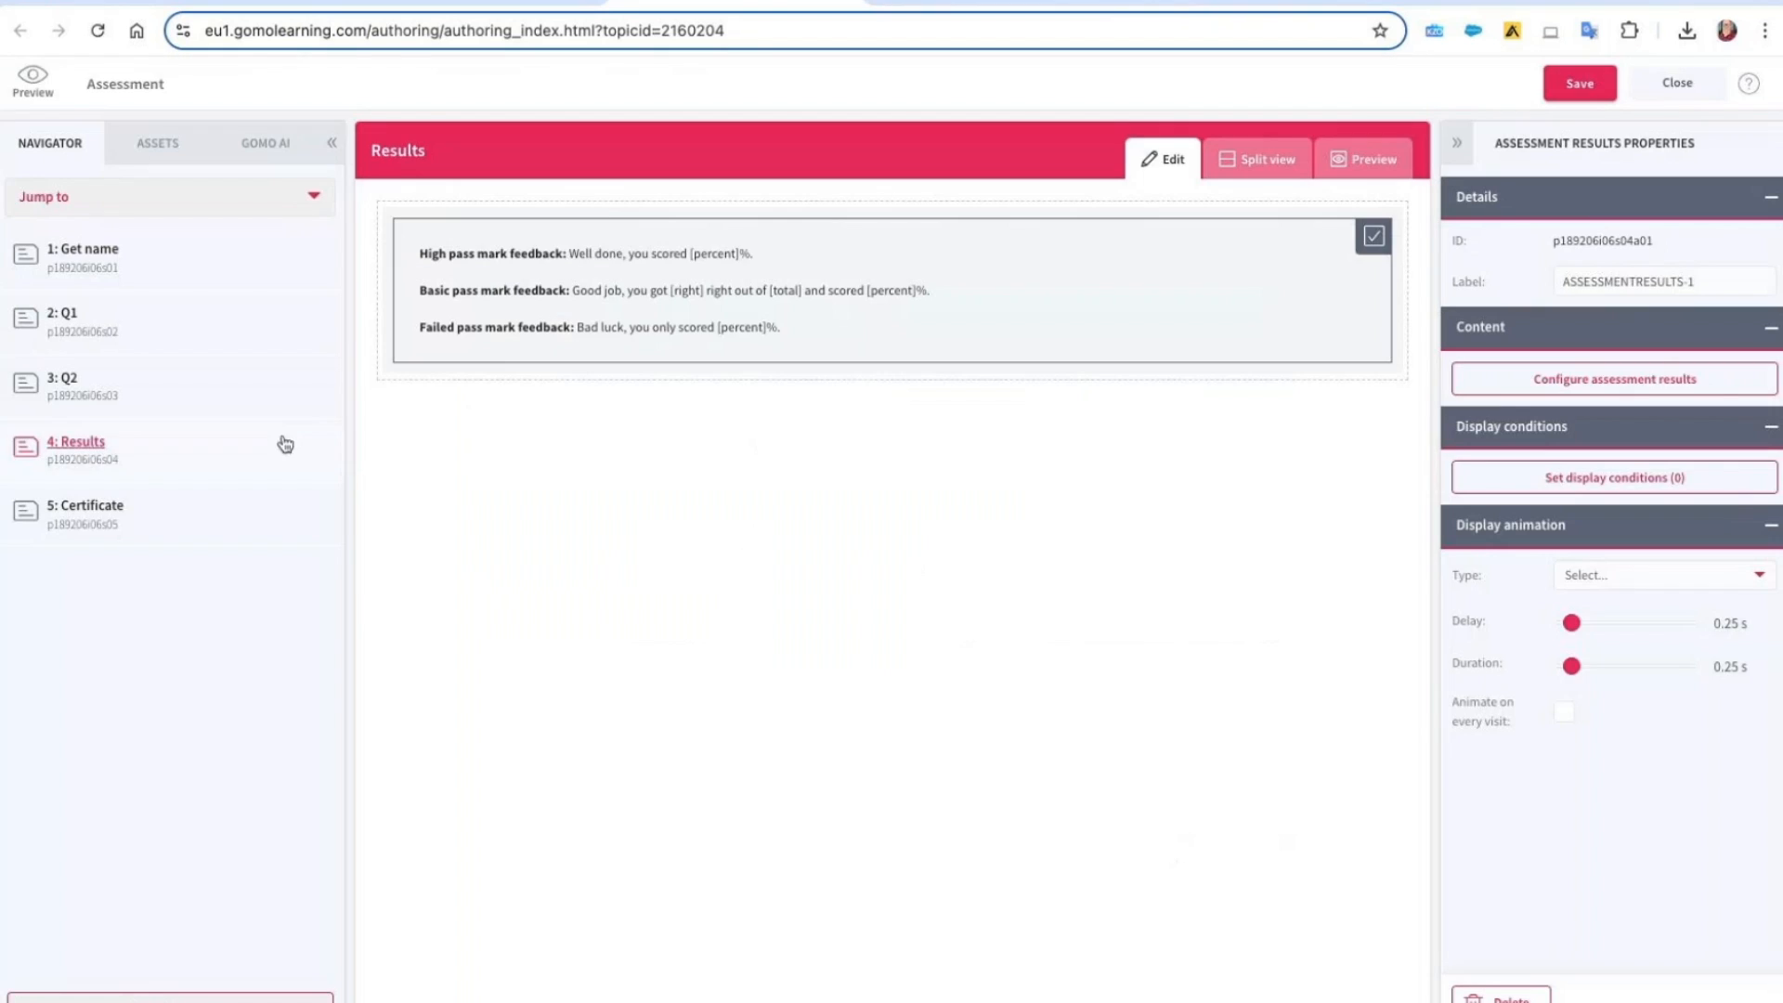
Review the name, course score and date variables in the Certificate screen's text content, and cancel without changes
click(88, 513)
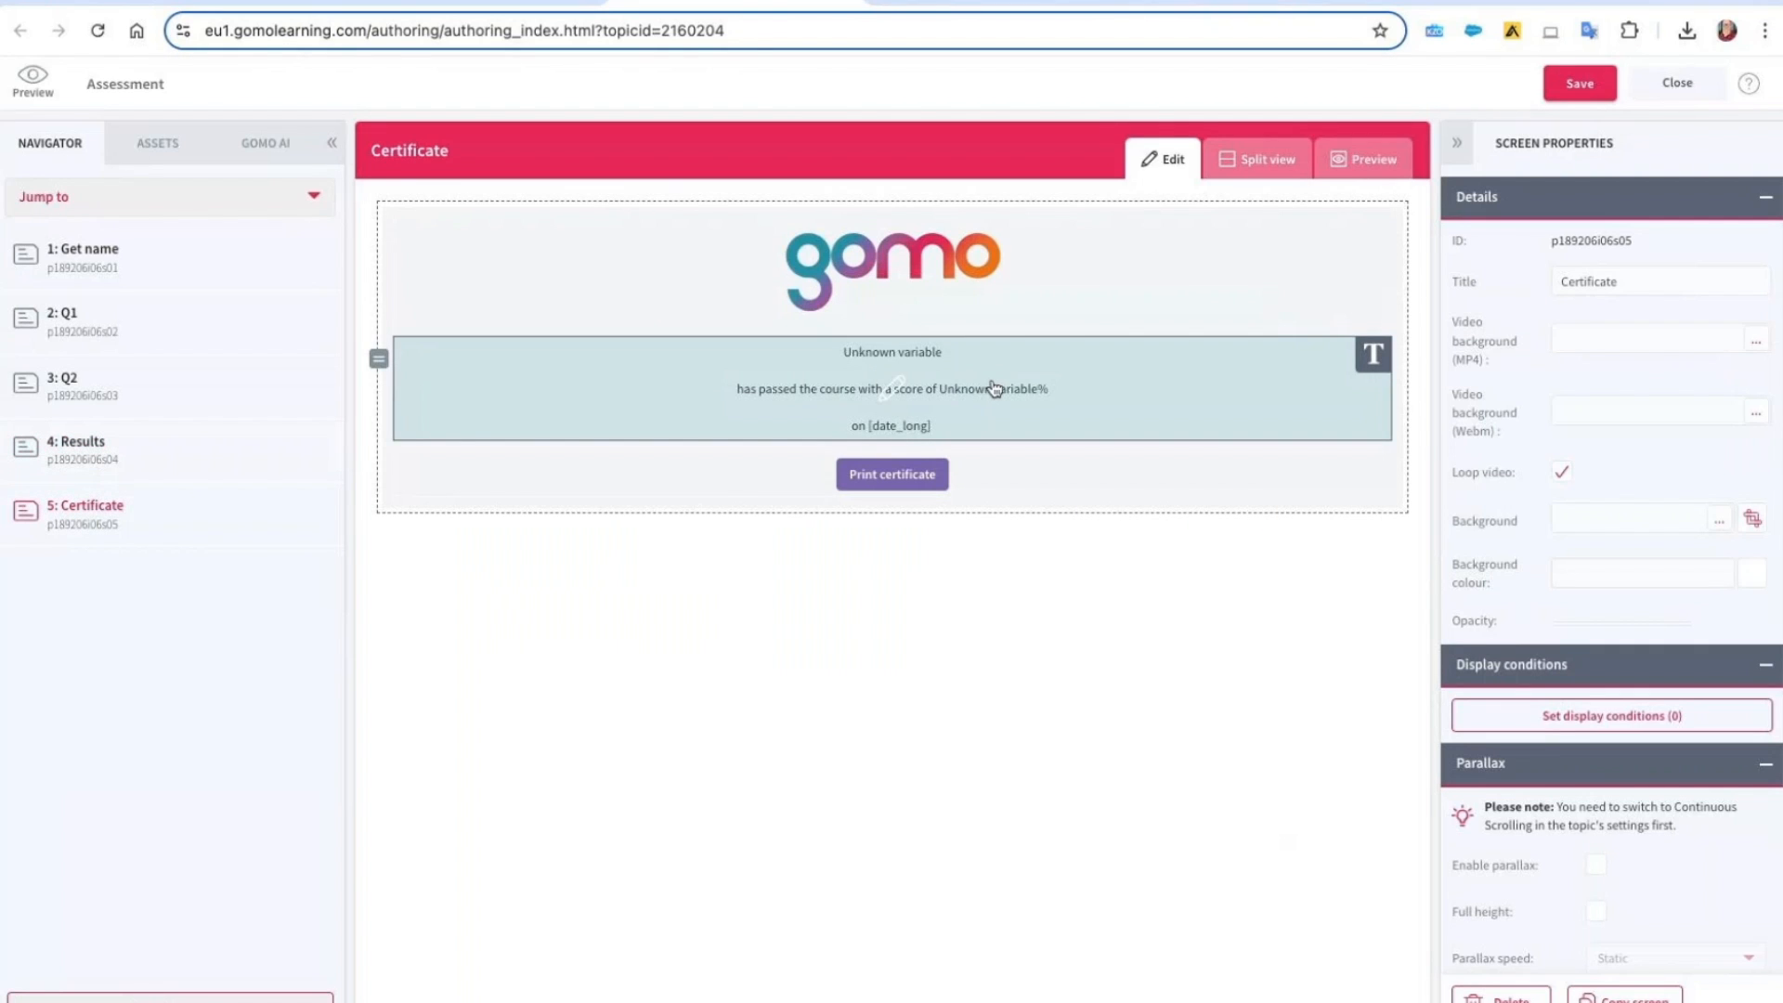
double_click(994, 389)
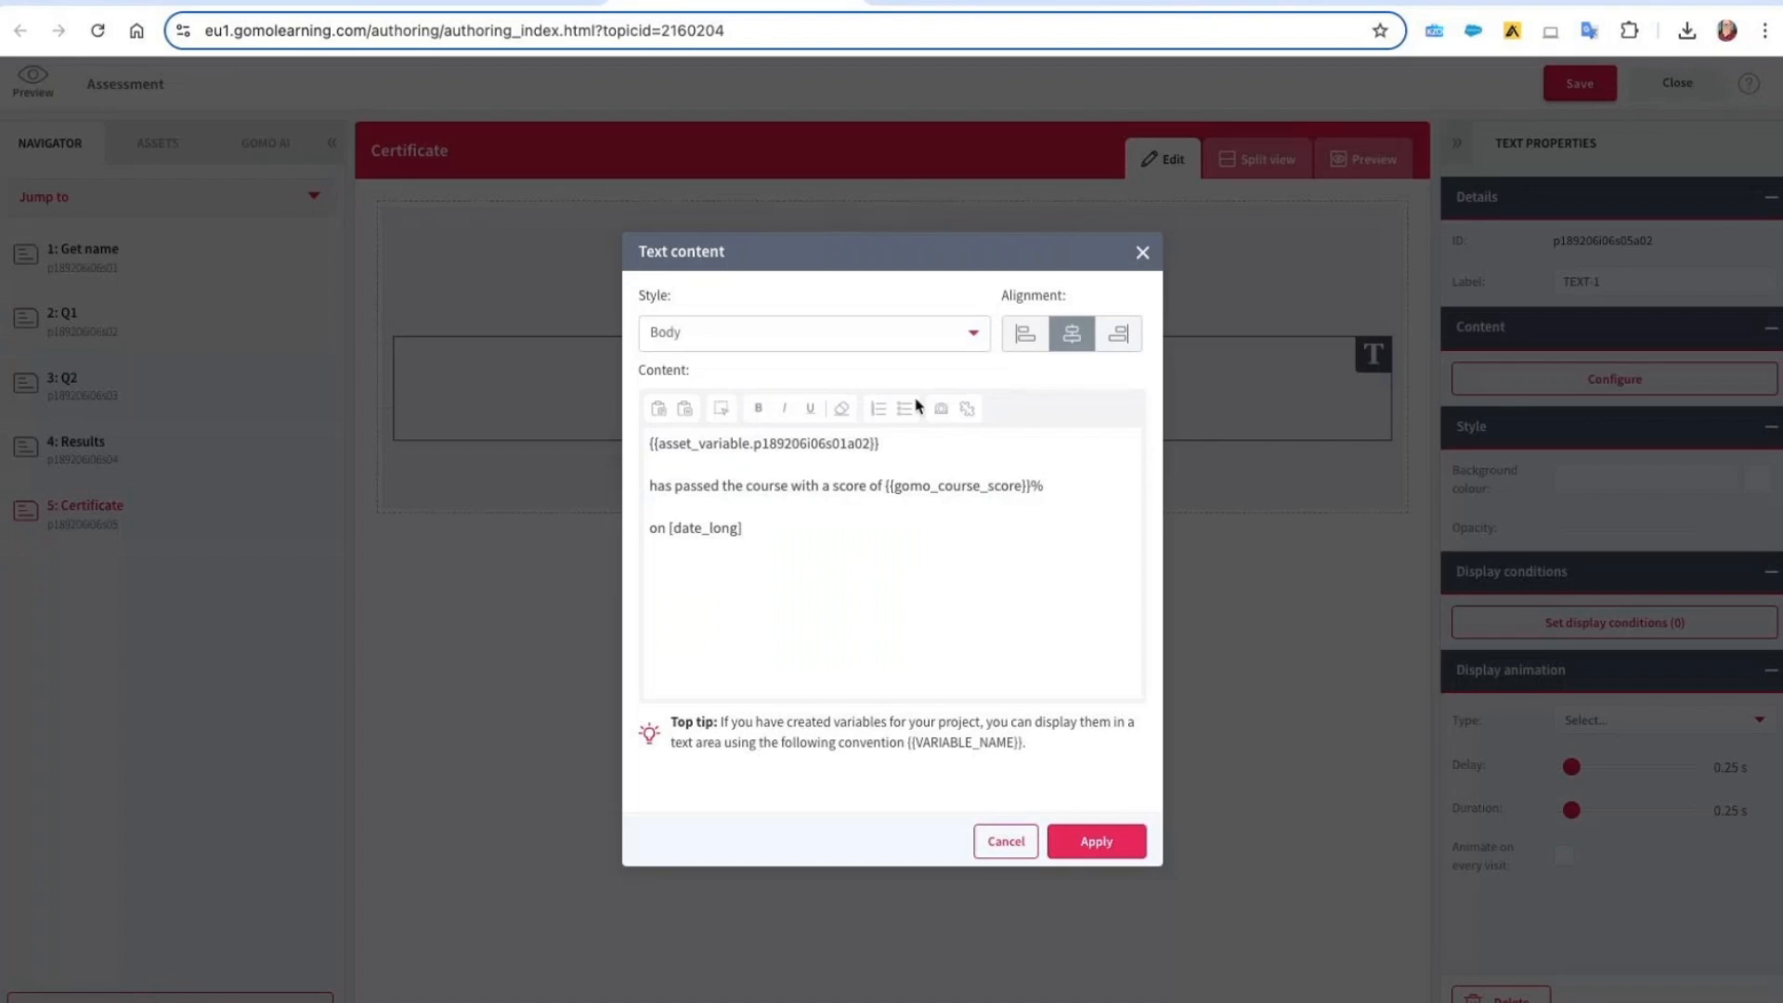
drag(895, 447, 639, 439)
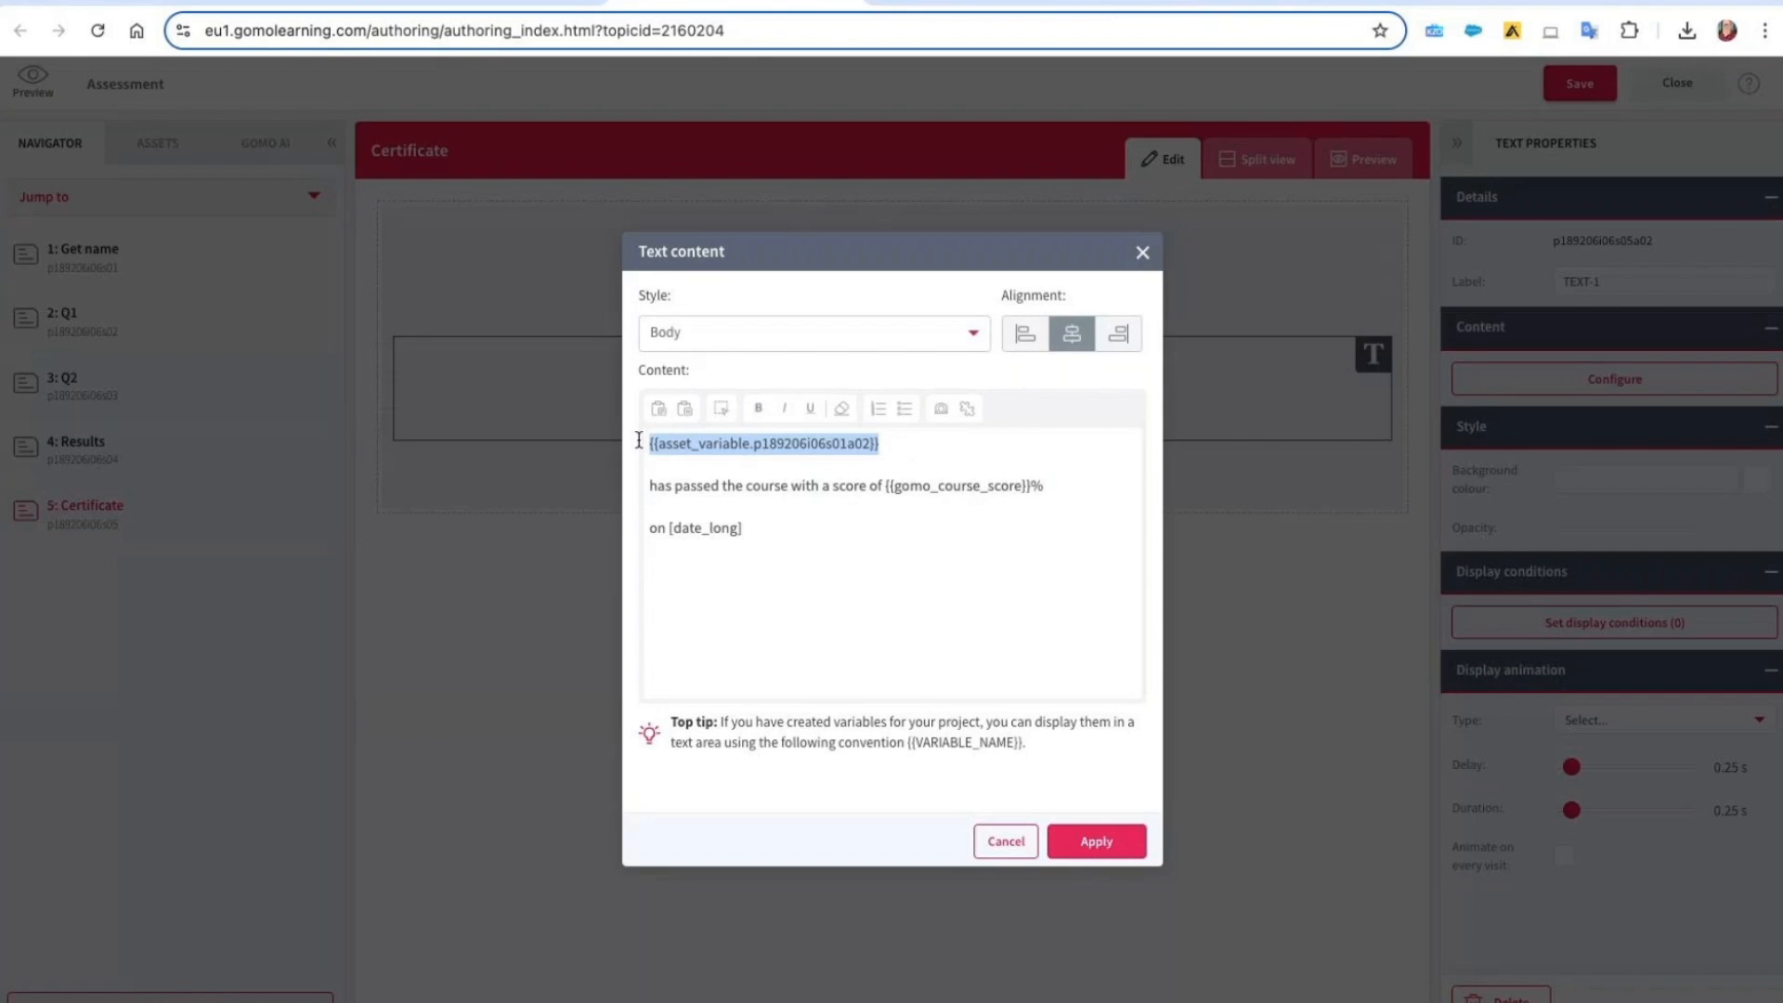
click(703, 443)
click(751, 443)
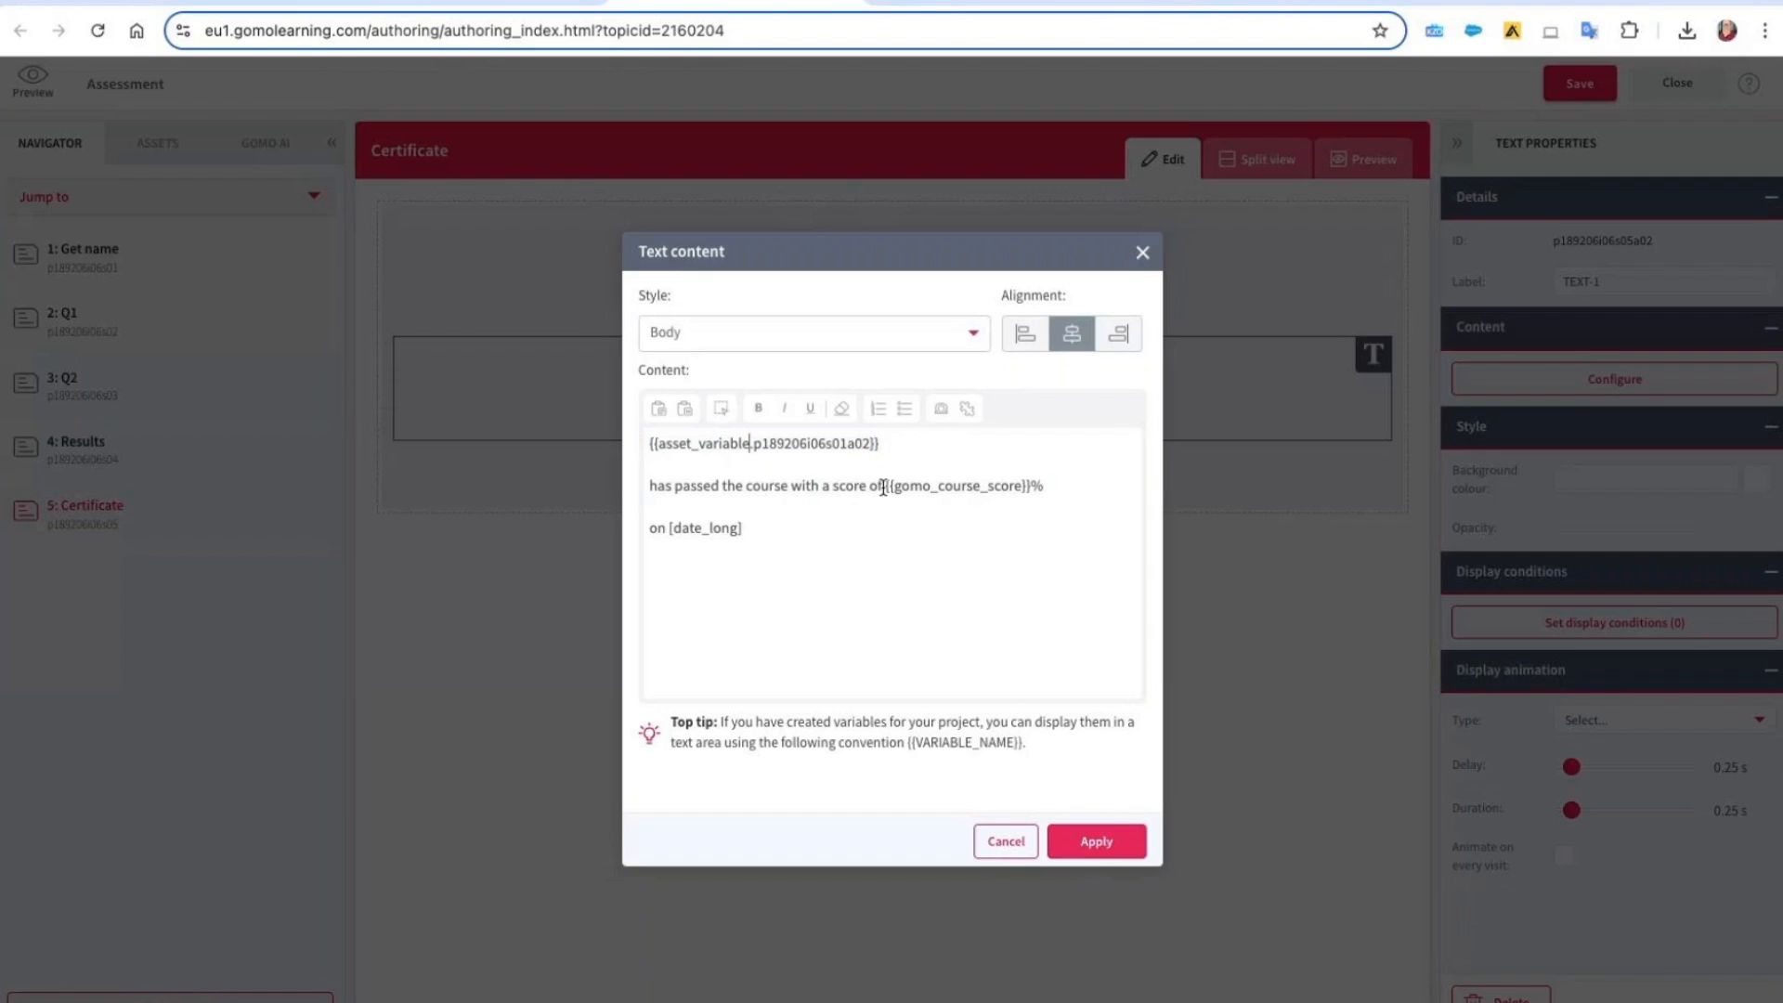
drag(885, 487, 1030, 489)
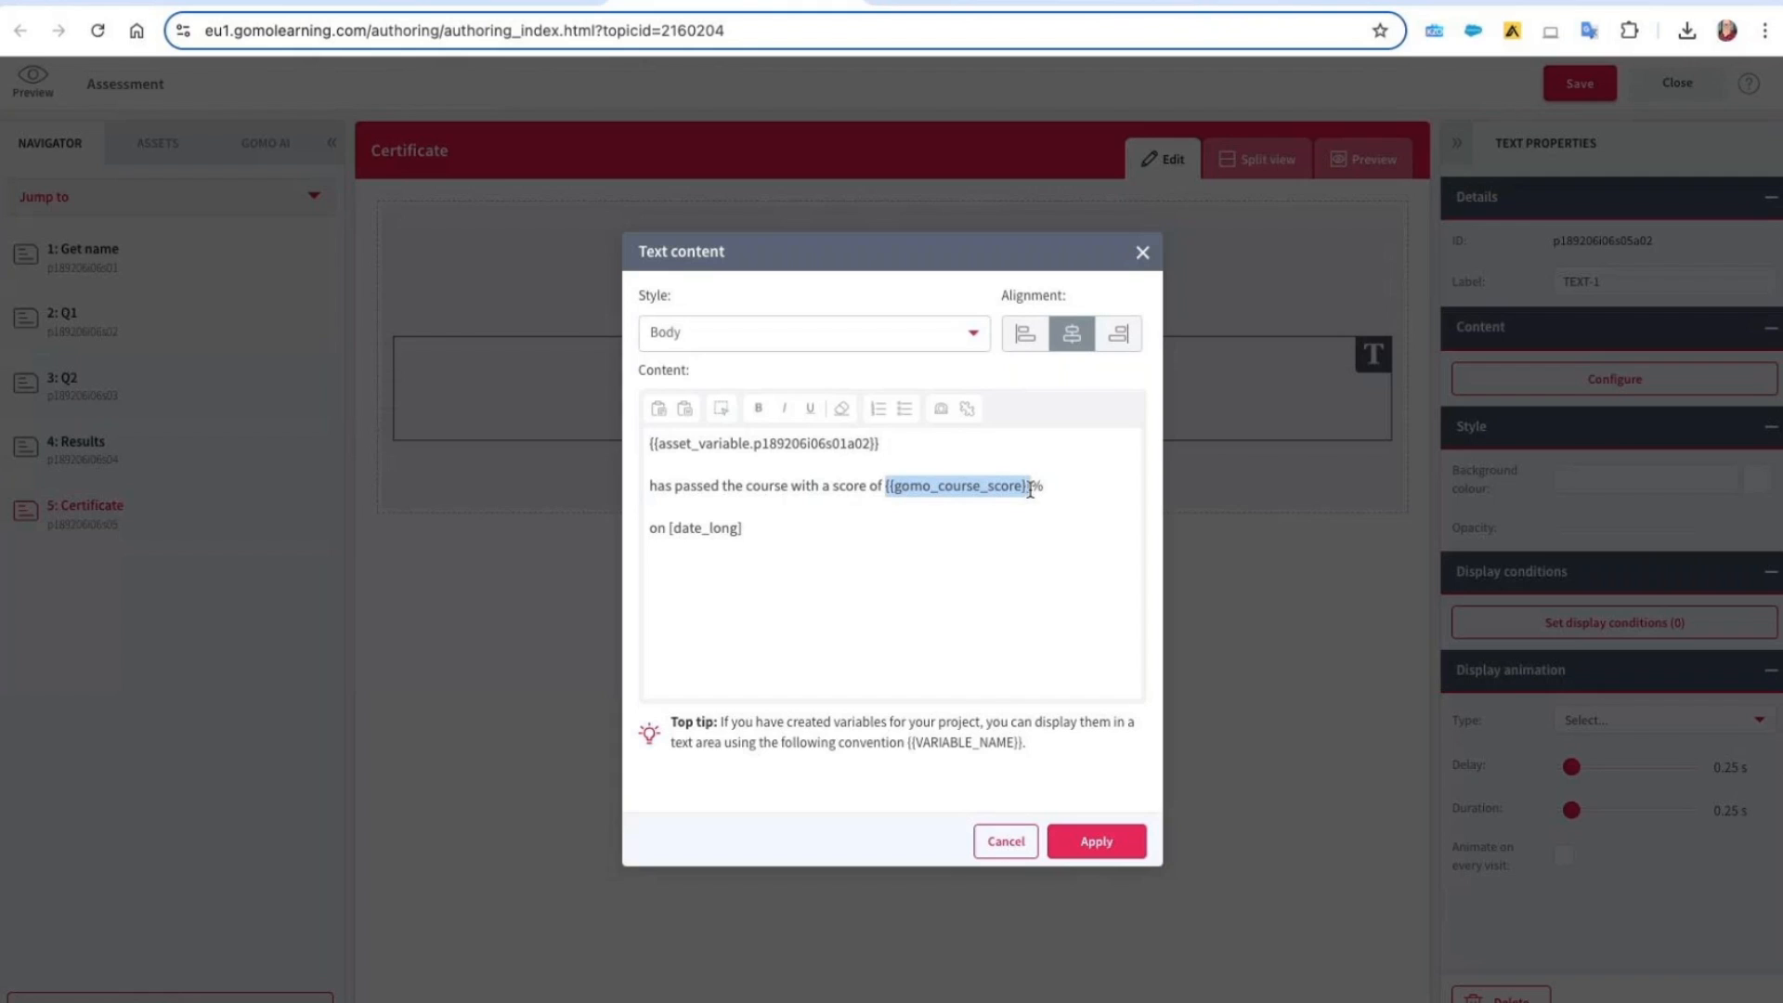
click(750, 527)
drag(750, 527, 669, 531)
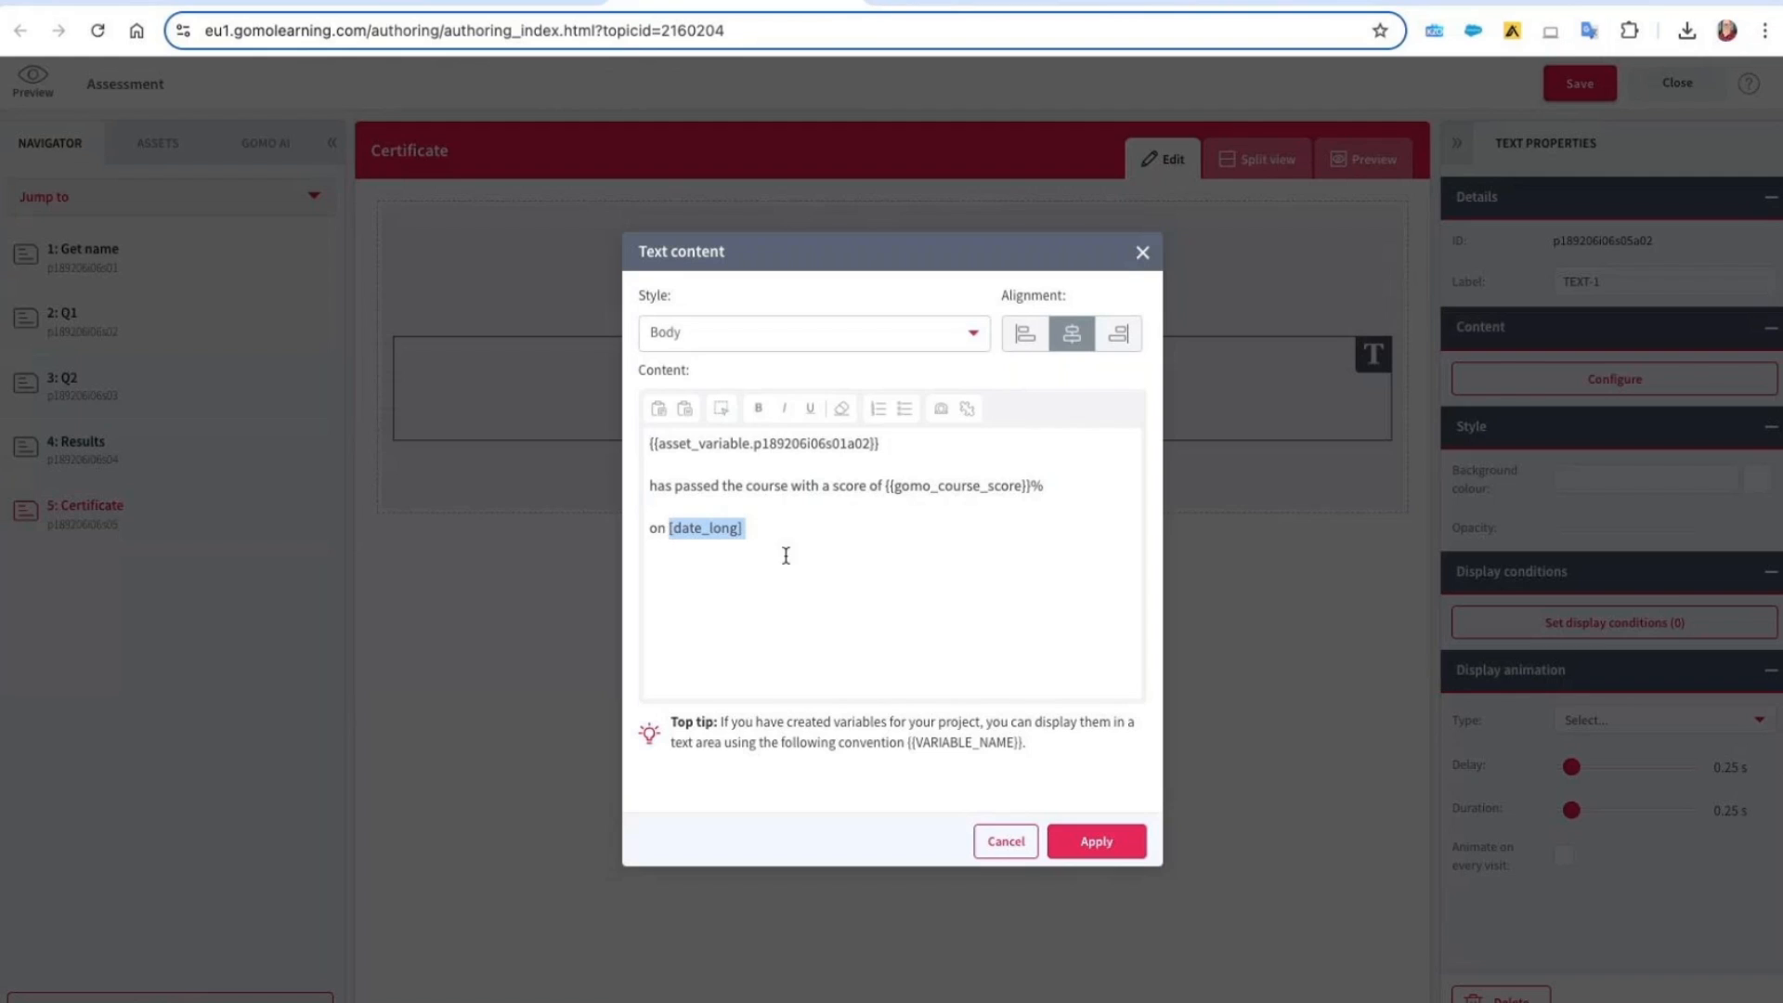
click(777, 530)
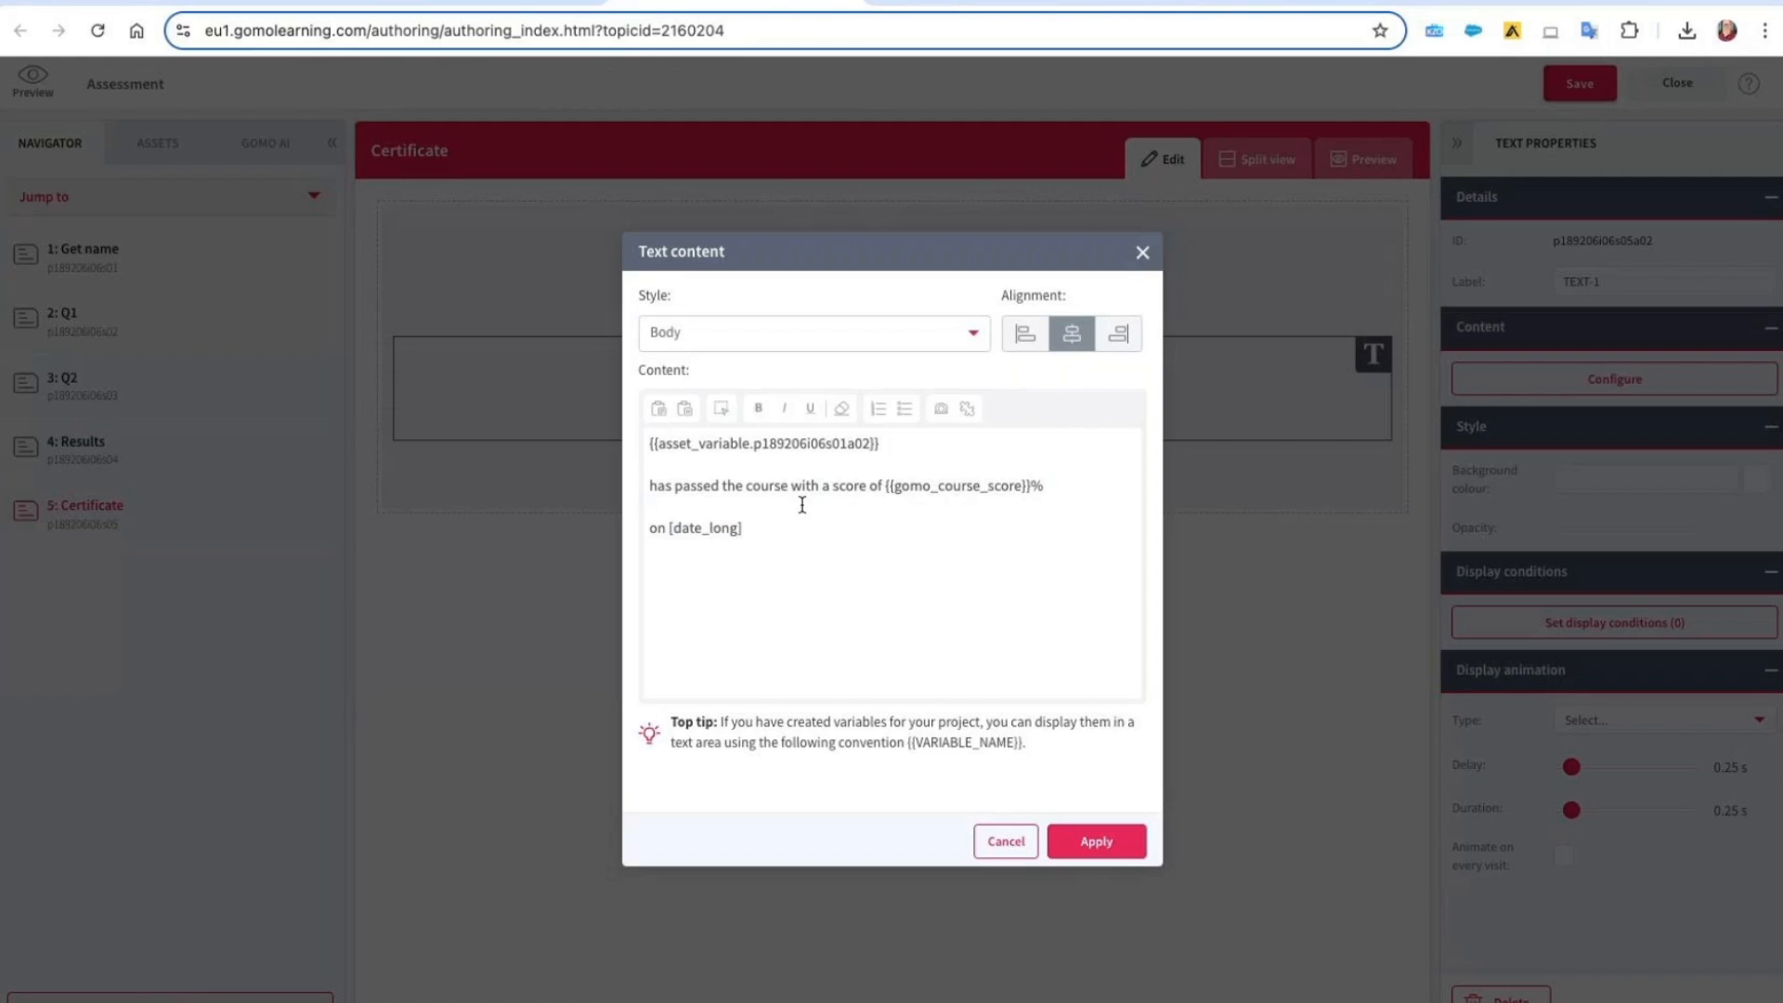
click(1021, 842)
Review the Print screen action assigned to the "Print certificate" button and close its actions without changes
click(925, 475)
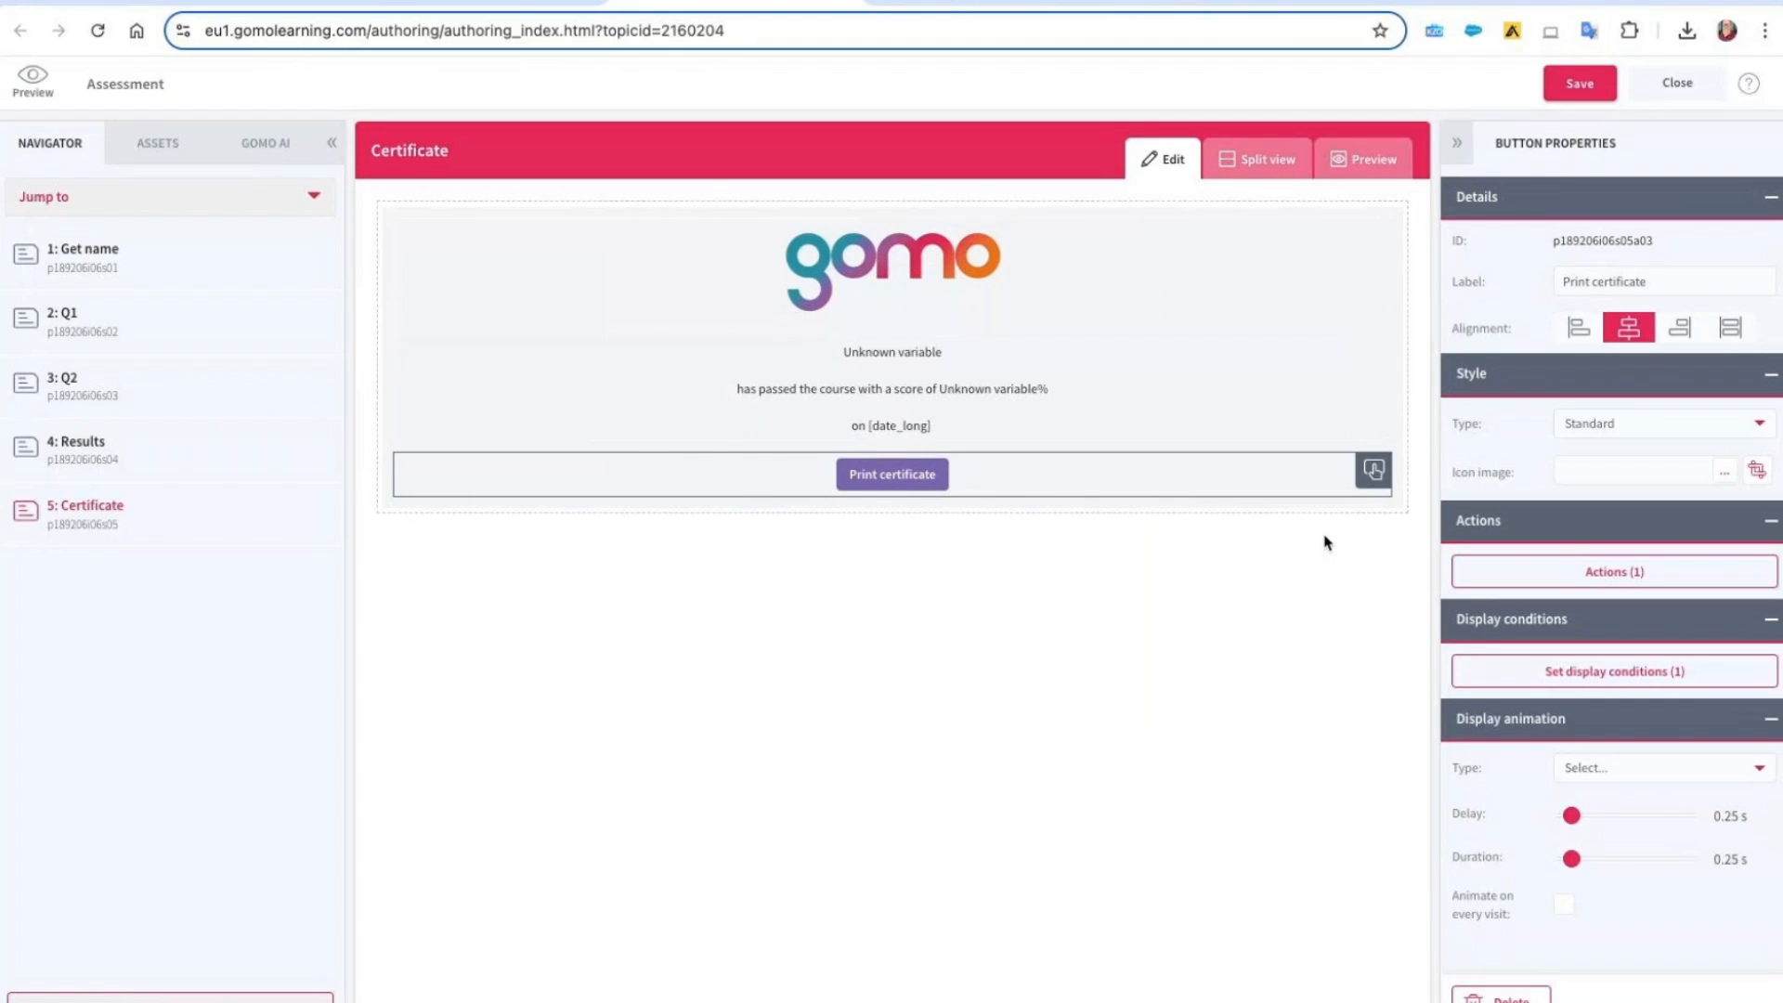
click(1507, 580)
click(749, 452)
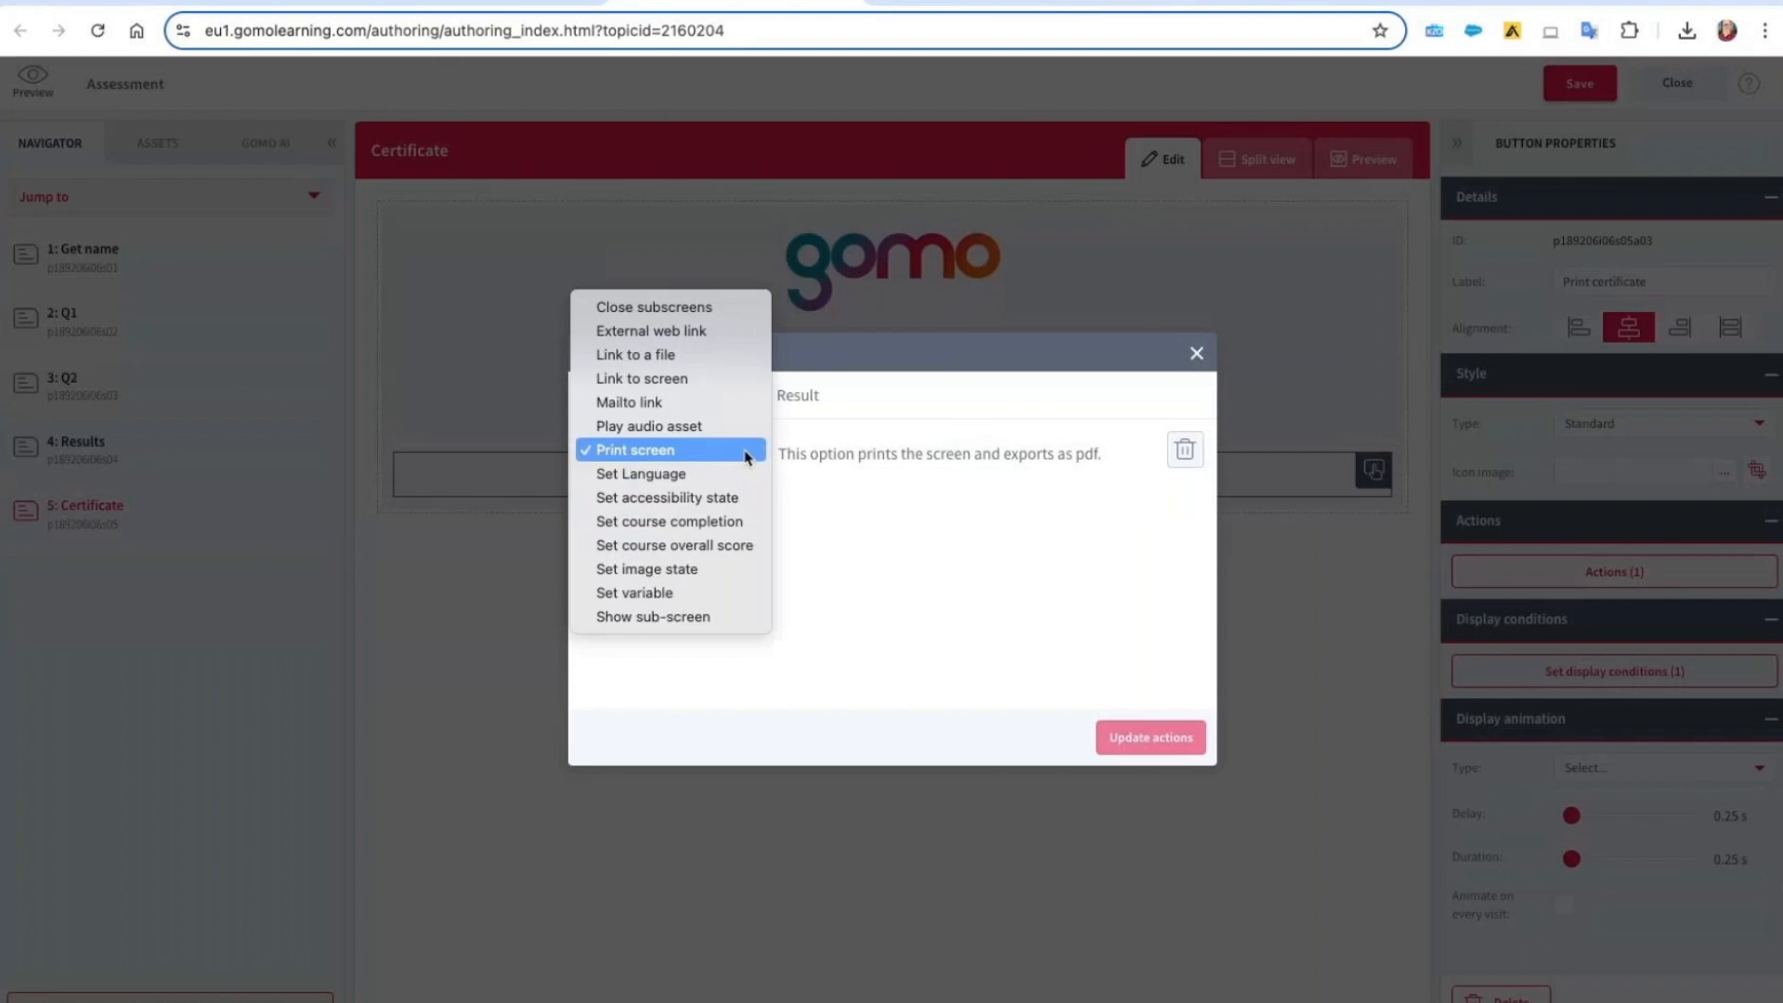
click(748, 452)
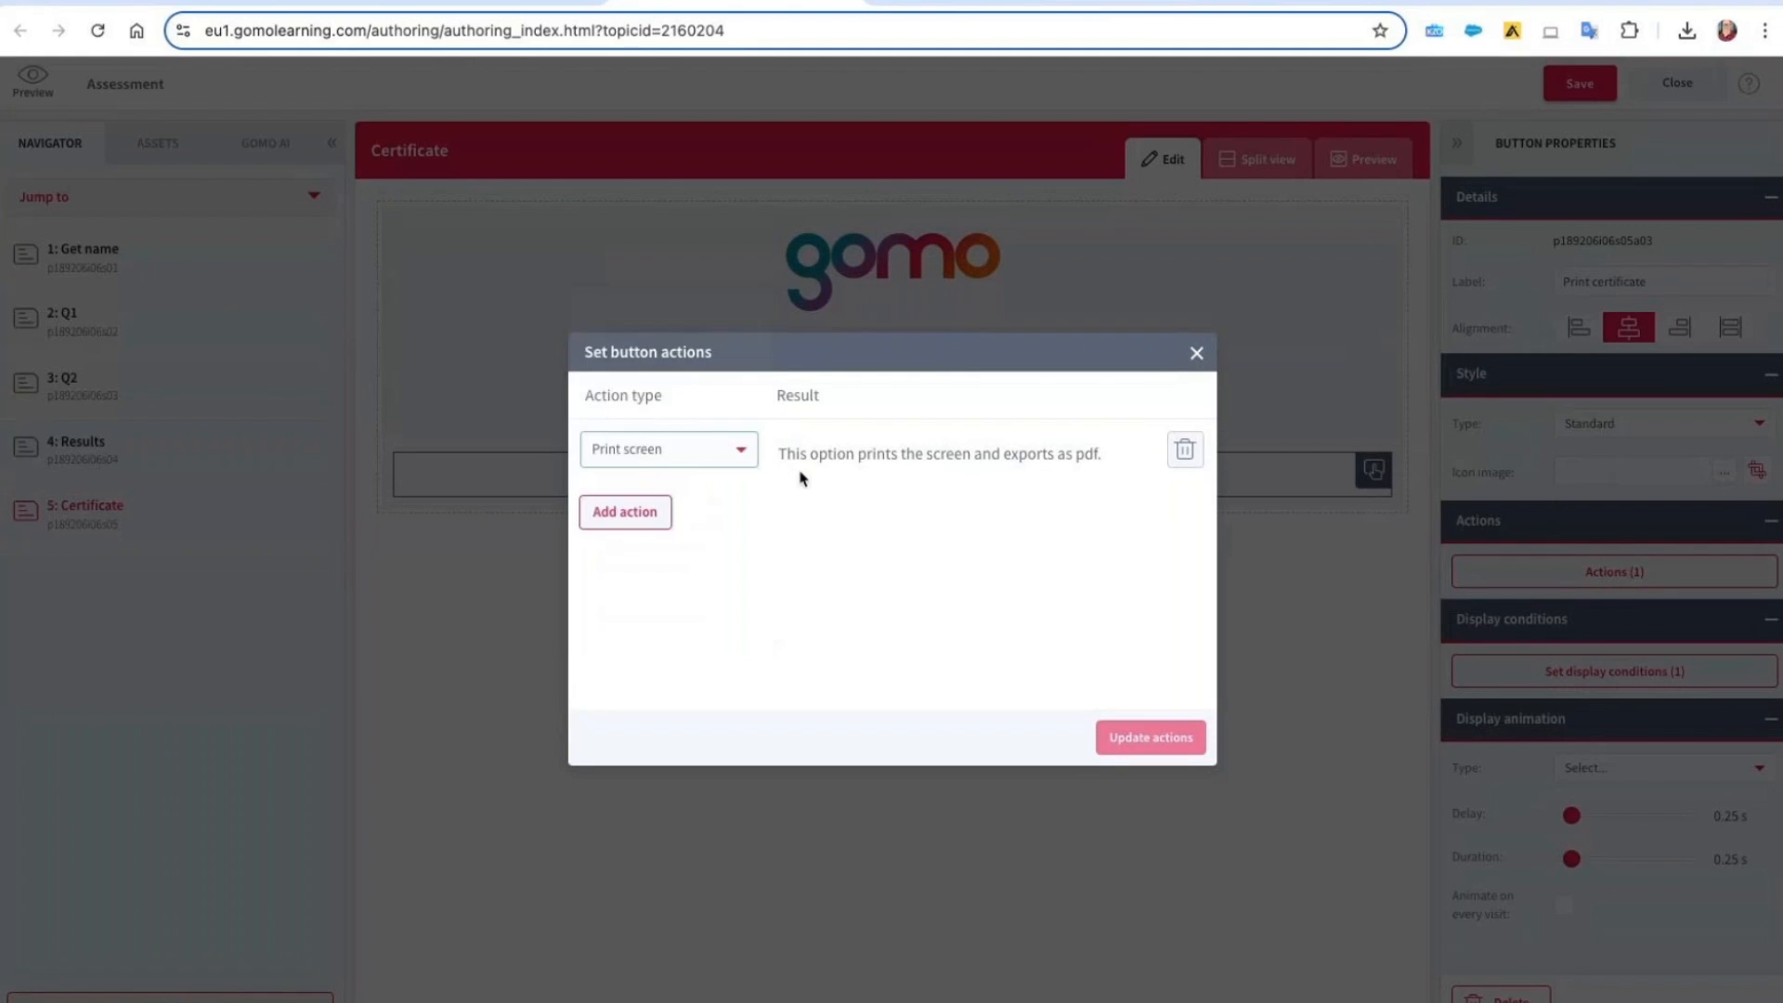
click(1196, 355)
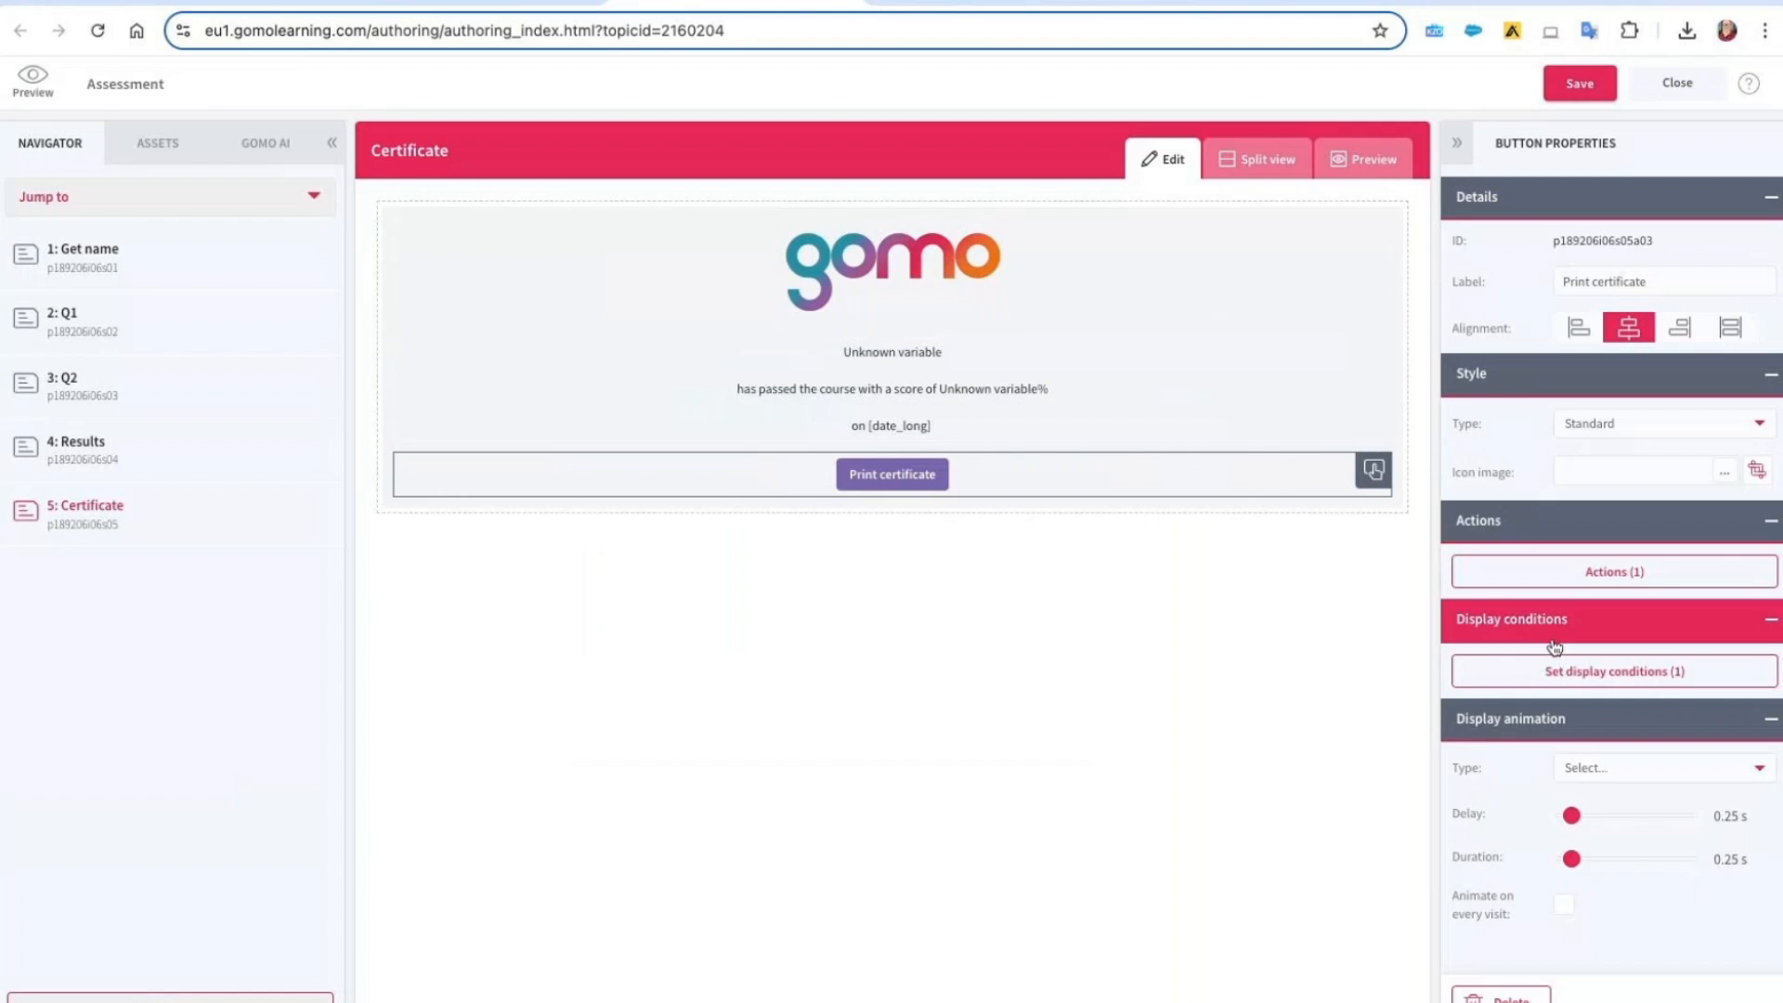
Review the "Print certificate" button's Asset interacted display condition and the asset it refers to, and close without changes
click(1612, 680)
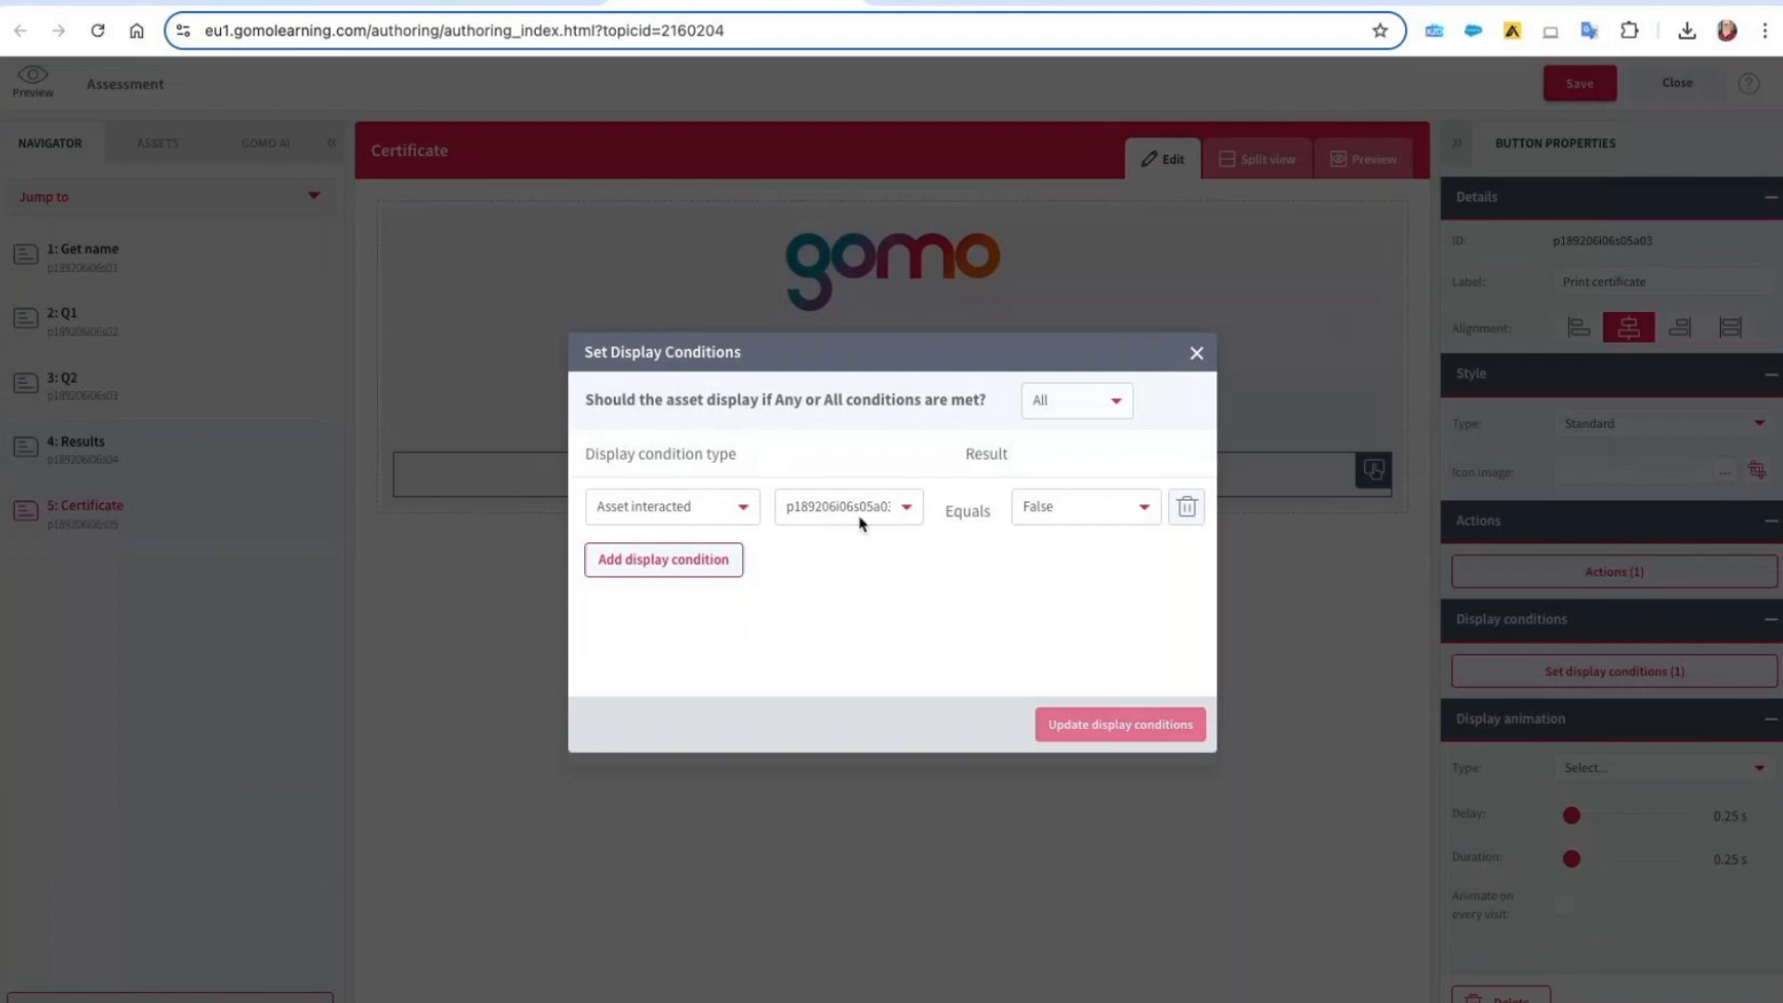
click(905, 508)
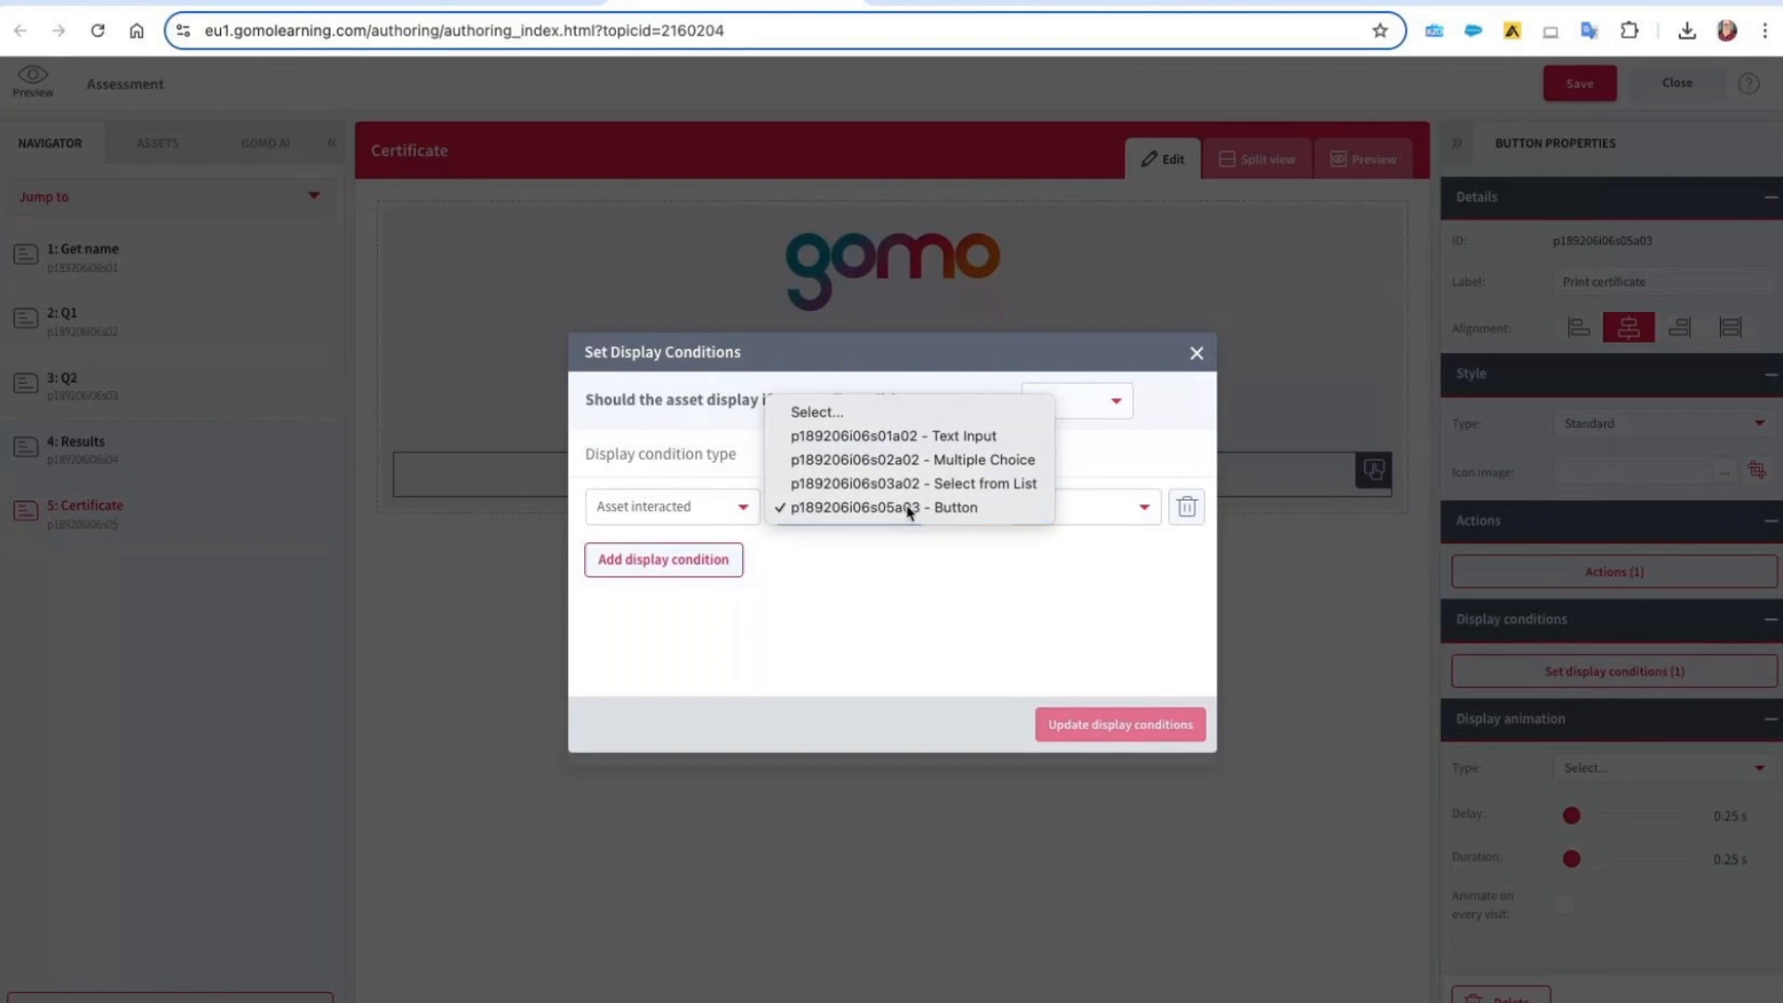
click(907, 509)
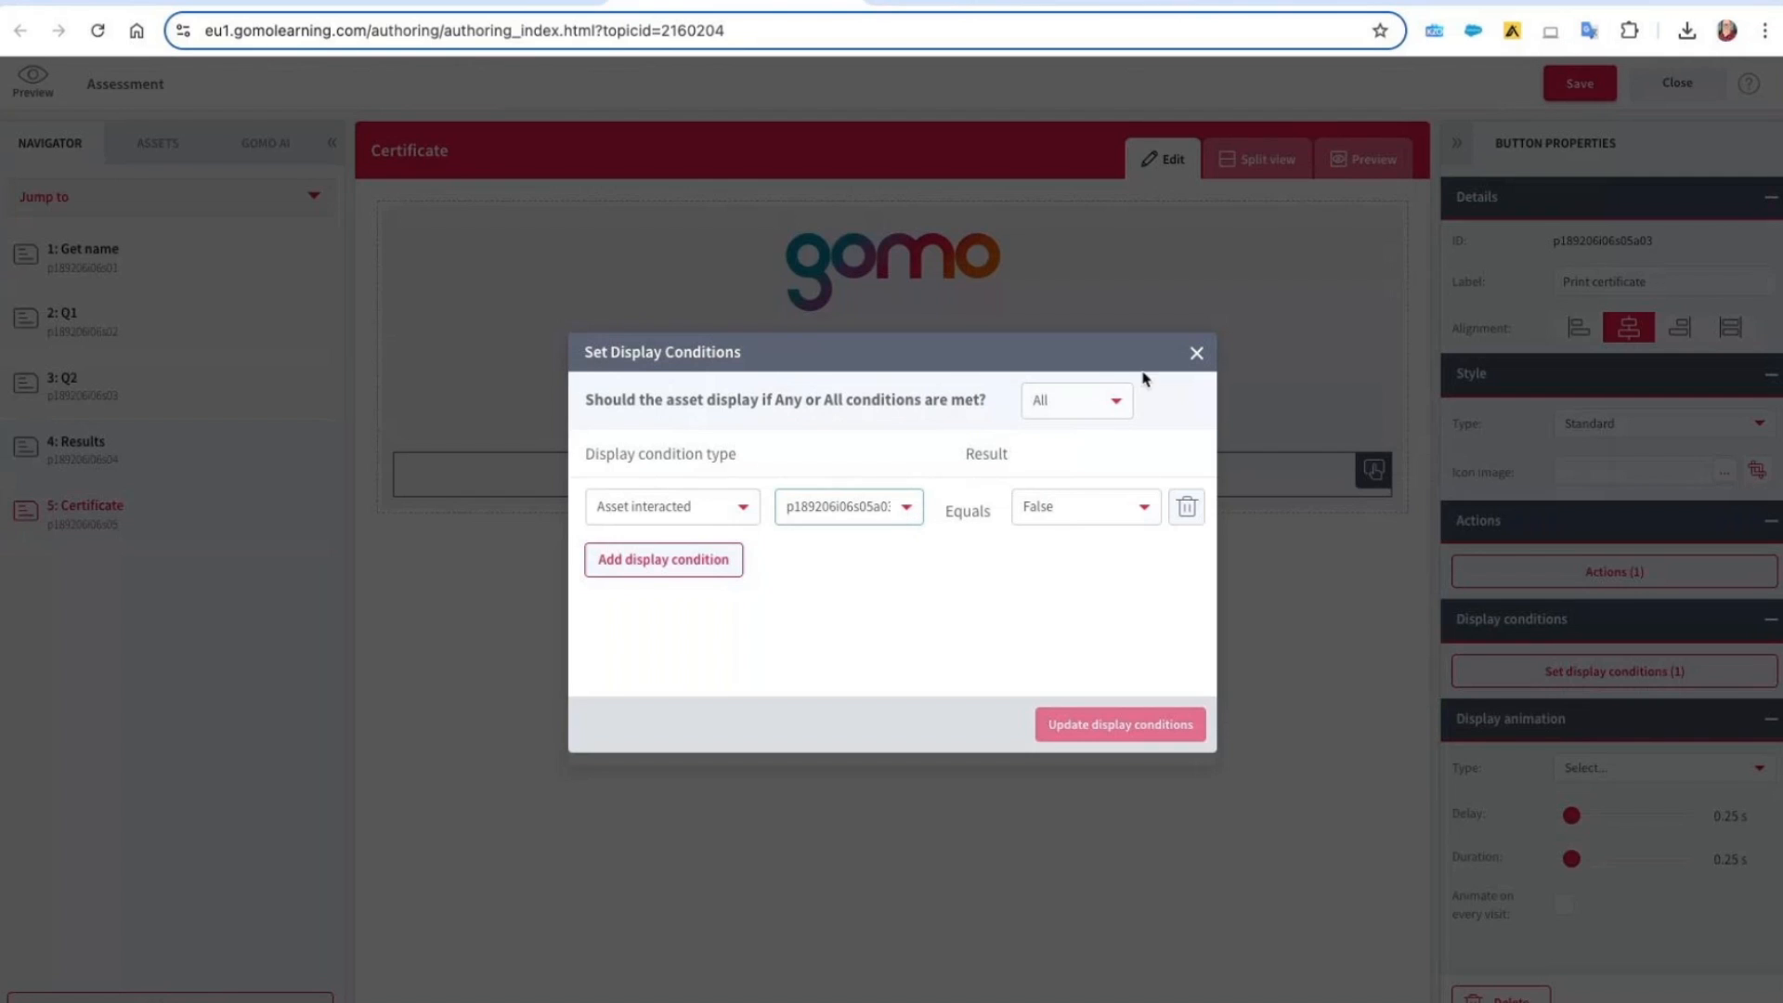
click(1197, 362)
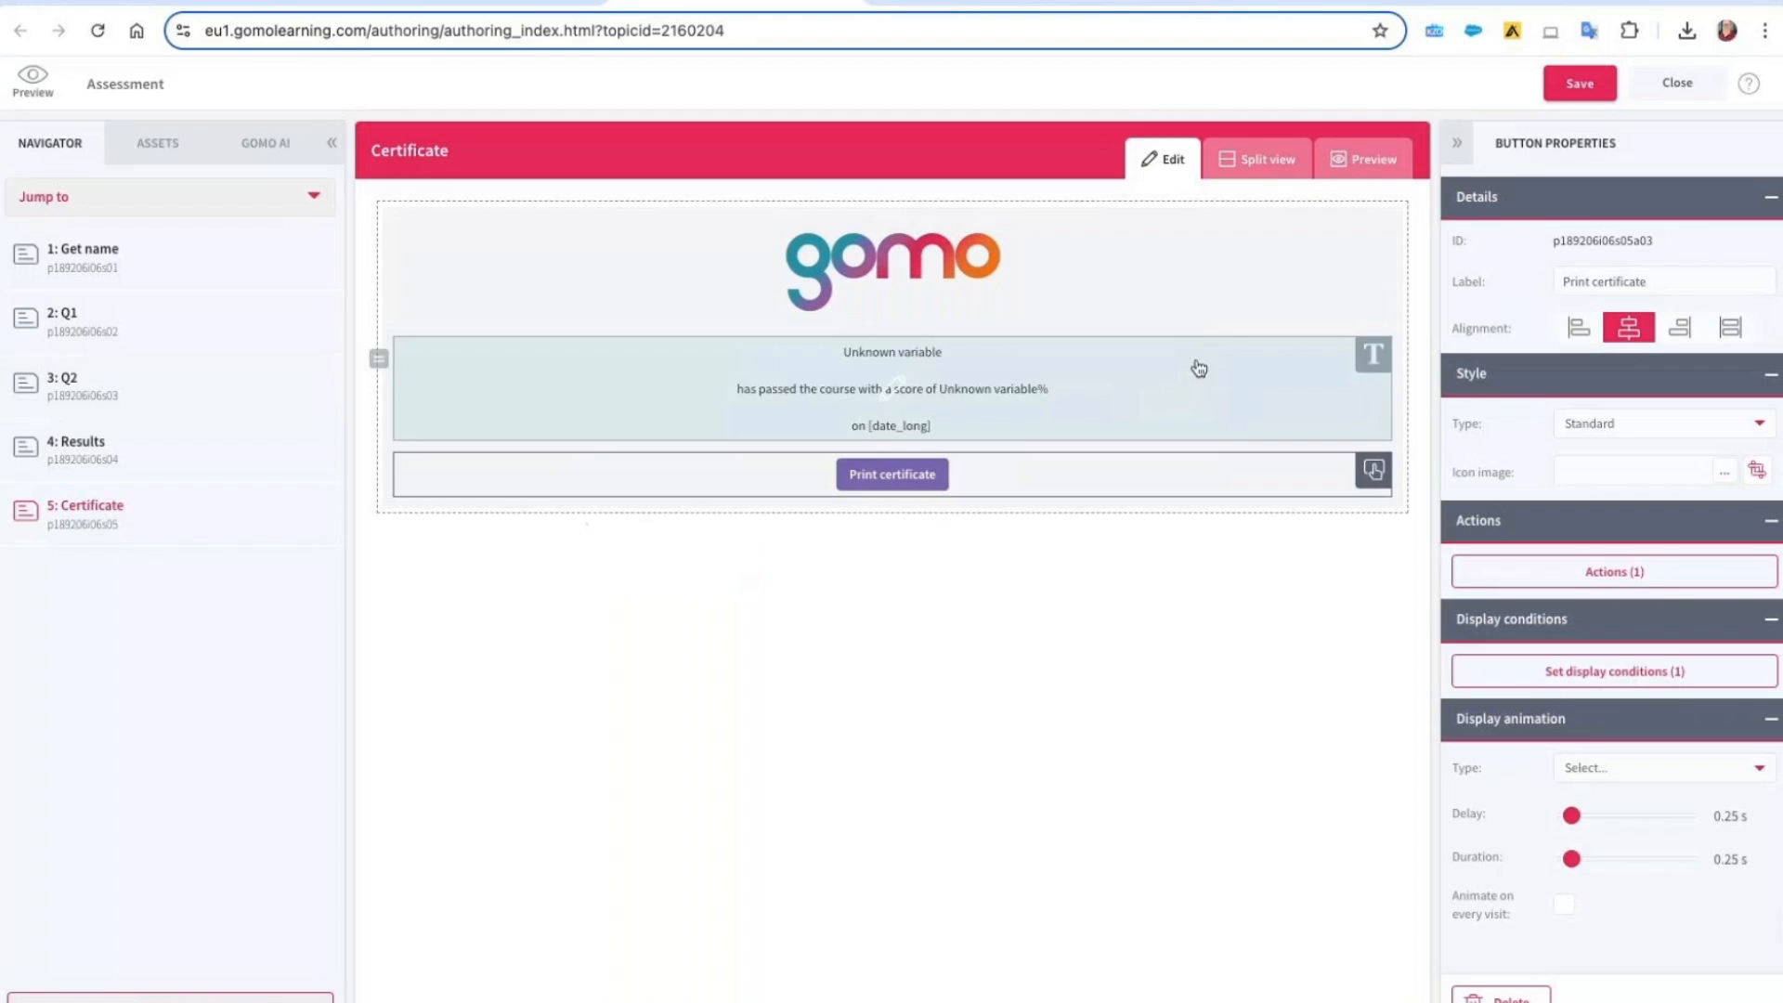